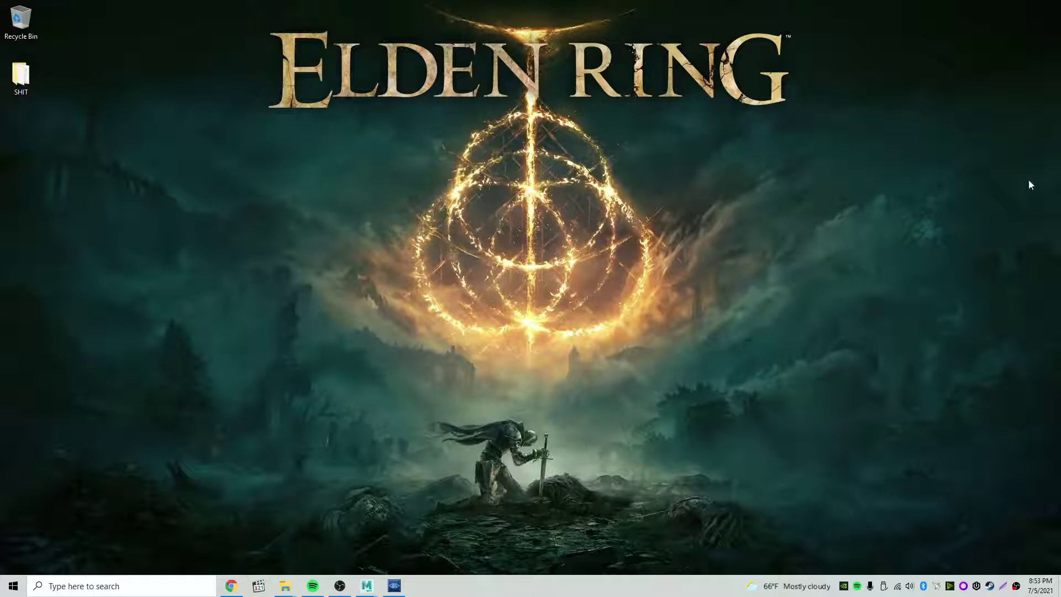
Switch to Pdplayer and examine the Berserker_Skull_V20.png render up close, covering the helmet, glowing eye, skull face and metal collar.
{"action": "left_click", "coordinate": [394, 586]}
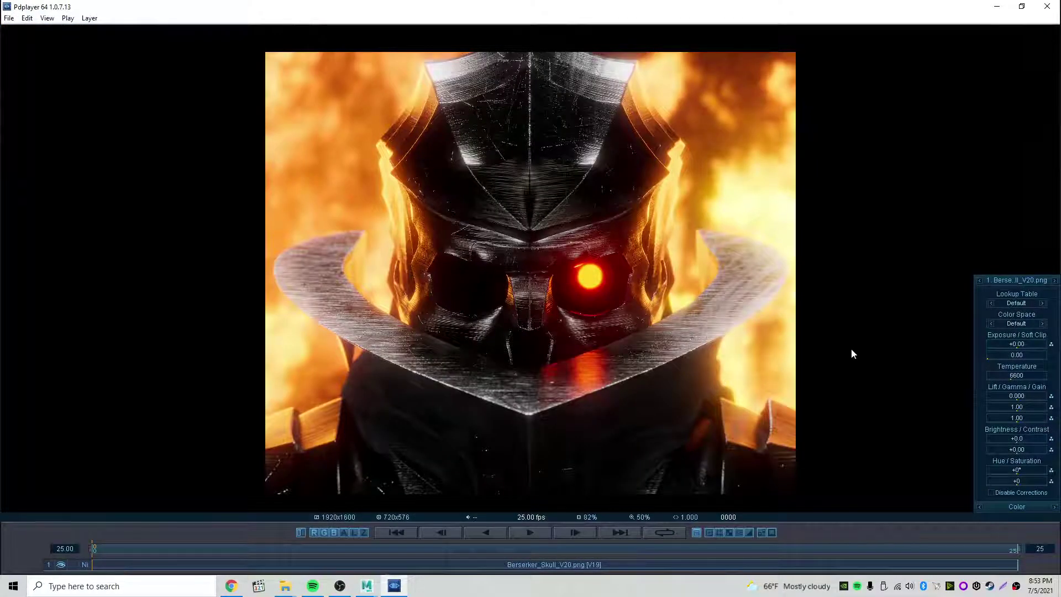
{"action": "mouse_move", "coordinate": [851, 349]}
{"action": "scroll", "coordinate": [526, 316], "scroll_direction": "up", "scroll_amount": 1}
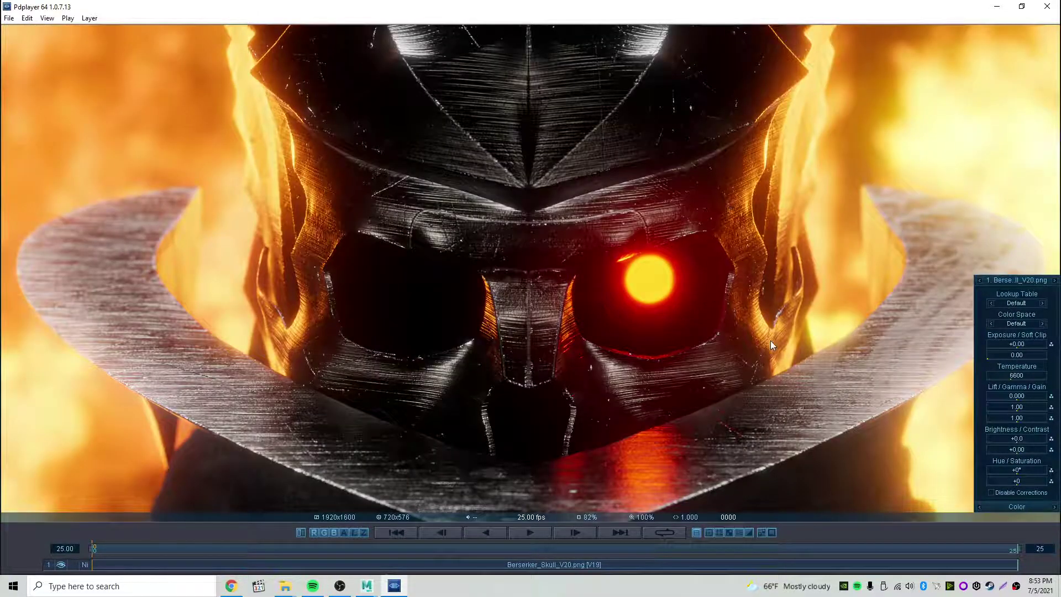
{"action": "middle_click_drag", "start_coordinate": [771, 344], "coordinate": [819, 358]}
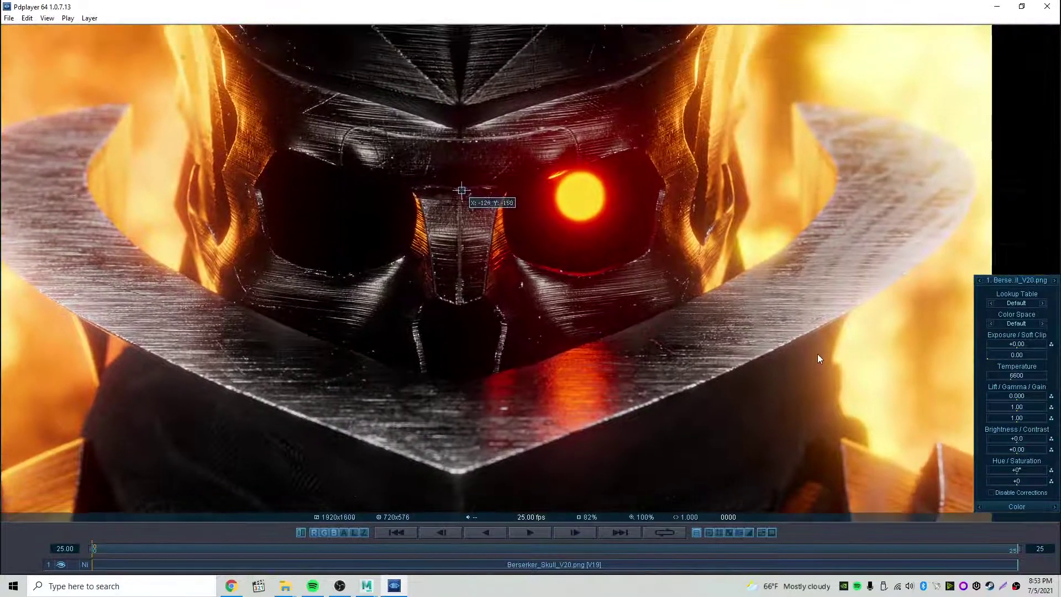
{"action": "middle_click_drag", "start_coordinate": [678, 245], "coordinate": [717, 309]}
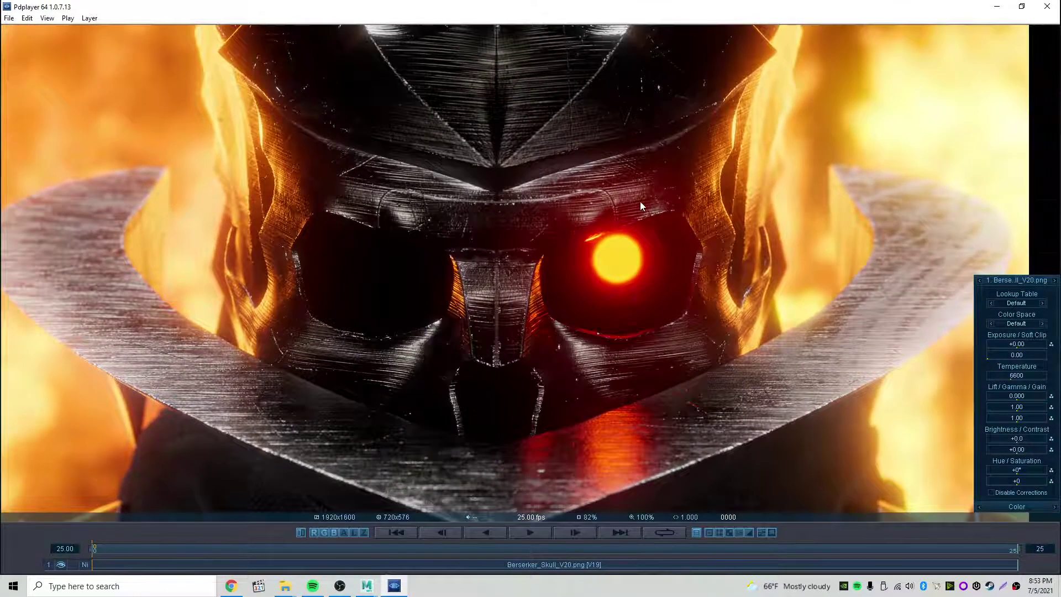
{"action": "middle_click_drag", "start_coordinate": [640, 203], "coordinate": [721, 324]}
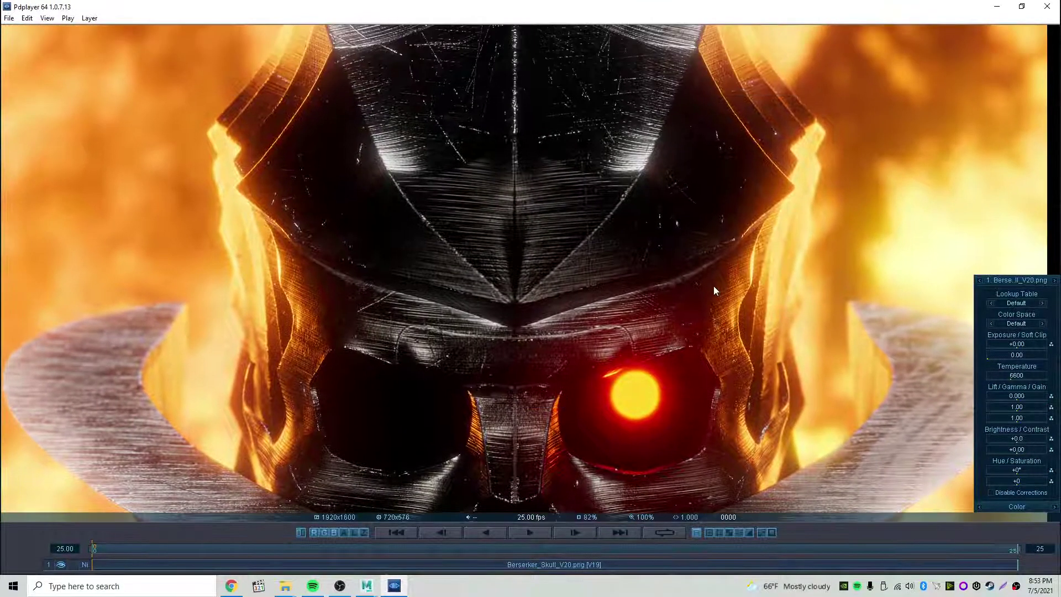
{"action": "middle_click_drag", "start_coordinate": [714, 287], "coordinate": [734, 324]}
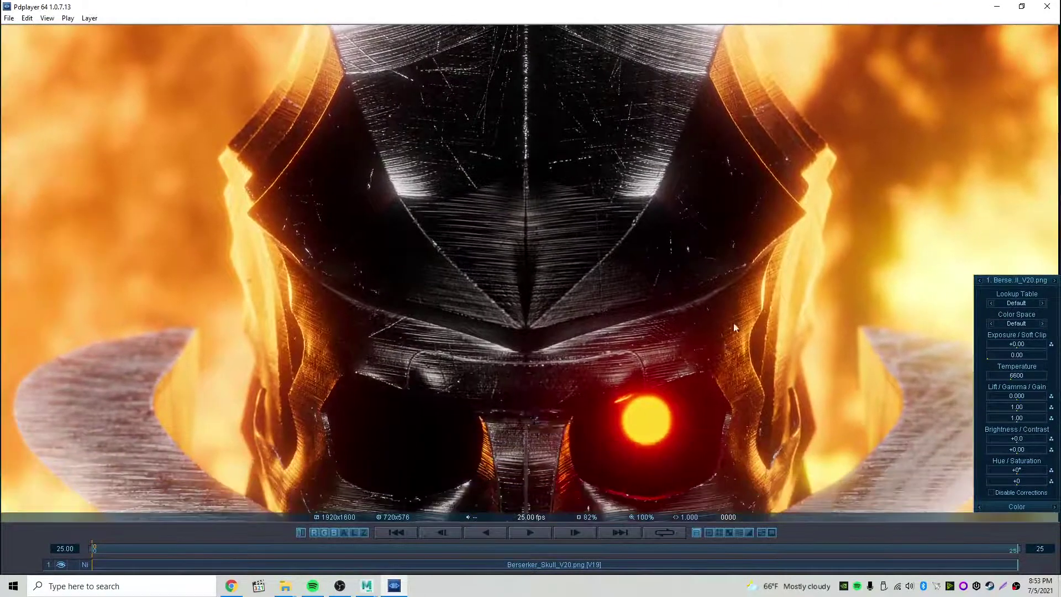
{"action": "middle_click_drag", "start_coordinate": [737, 381], "coordinate": [752, 324]}
{"action": "middle_click_drag", "start_coordinate": [753, 388], "coordinate": [712, 269]}
{"action": "middle_click_drag", "start_coordinate": [676, 307], "coordinate": [658, 322]}
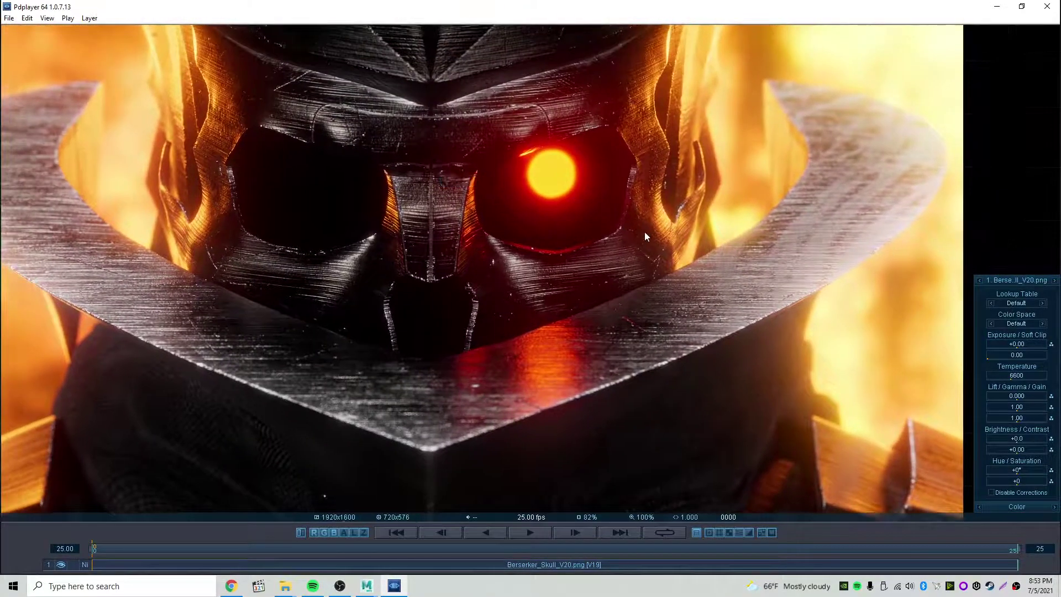
{"action": "middle_click_drag", "start_coordinate": [646, 233], "coordinate": [712, 316]}
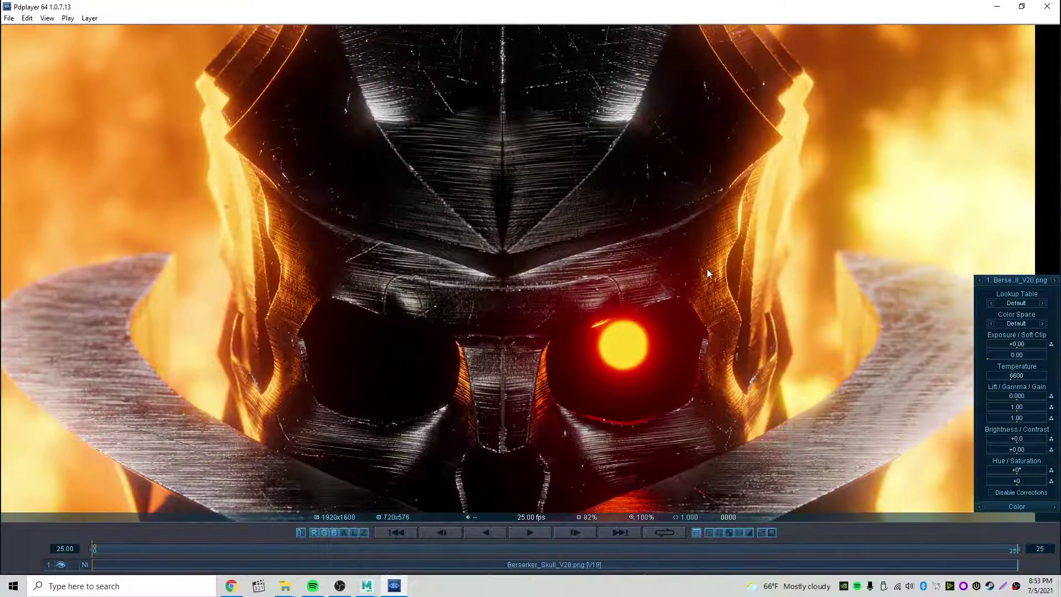
{"action": "mouse_move", "coordinate": [708, 268]}
{"action": "middle_mouse_down"}
{"action": "mouse_move", "coordinate": [727, 285]}
{"action": "mouse_move", "coordinate": [735, 267]}
{"action": "mouse_move", "coordinate": [719, 241]}
{"action": "mouse_move", "coordinate": [719, 272]}
{"action": "middle_mouse_up"}
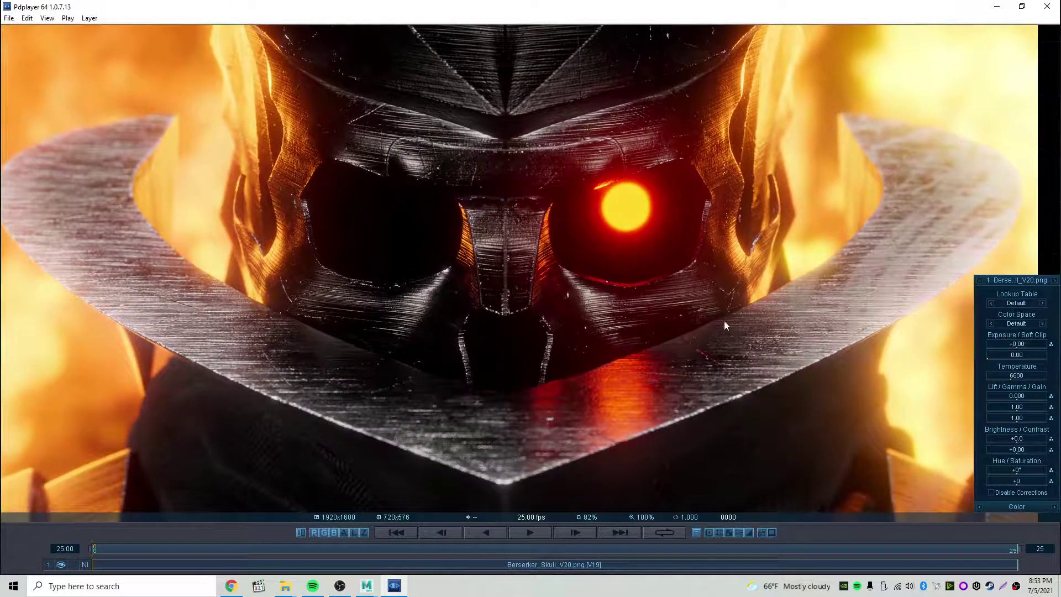
{"action": "mouse_move", "coordinate": [725, 321]}
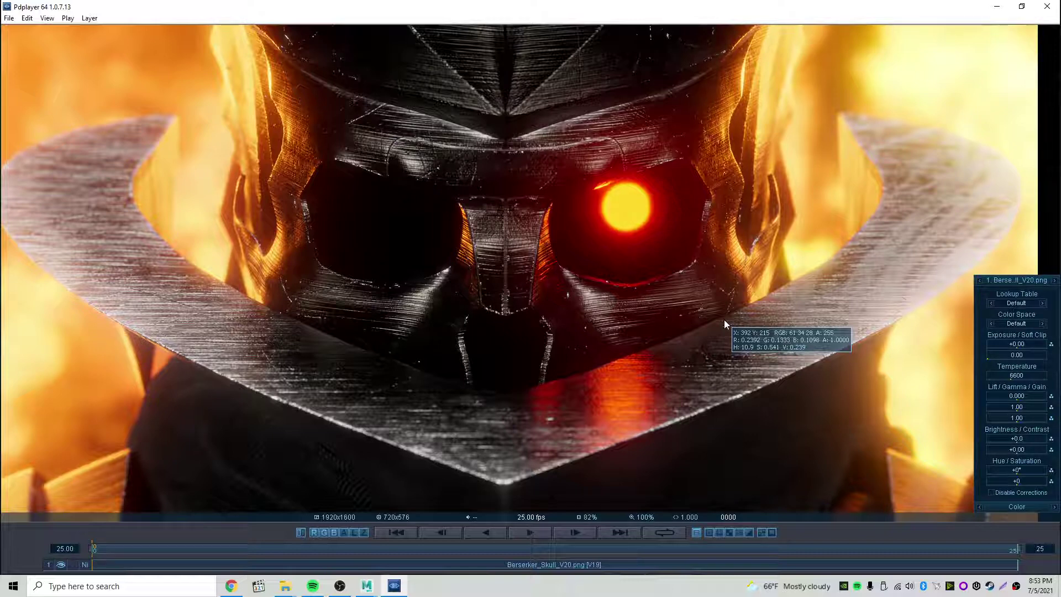
{"action": "left_click_drag", "start_coordinate": [725, 273], "coordinate": [740, 333]}
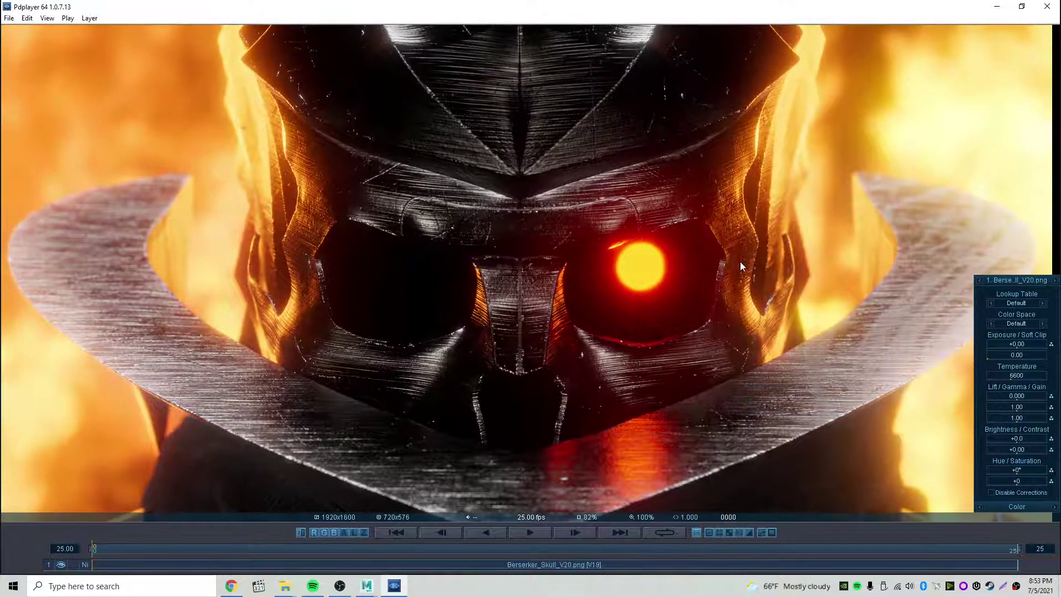
{"action": "left_click_drag", "start_coordinate": [741, 261], "coordinate": [743, 303]}
{"action": "left_click_drag", "start_coordinate": [731, 265], "coordinate": [746, 288]}
{"action": "mouse_move", "coordinate": [766, 290]}
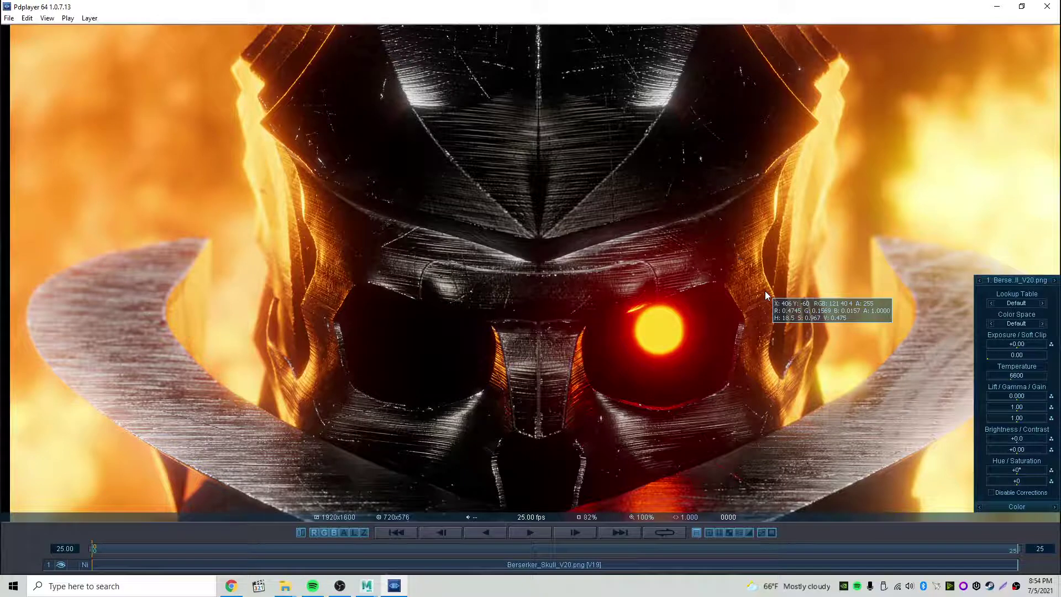
{"action": "left_click_drag", "start_coordinate": [765, 291], "coordinate": [758, 317]}
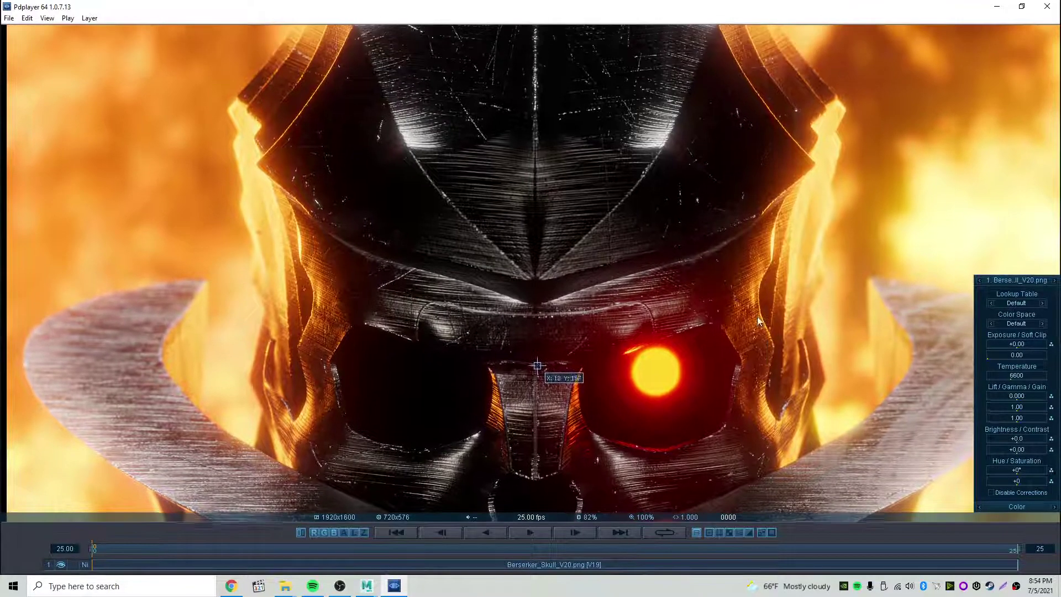
{"action": "left_click_drag", "start_coordinate": [754, 264], "coordinate": [754, 338]}
{"action": "mouse_move", "coordinate": [754, 337]}
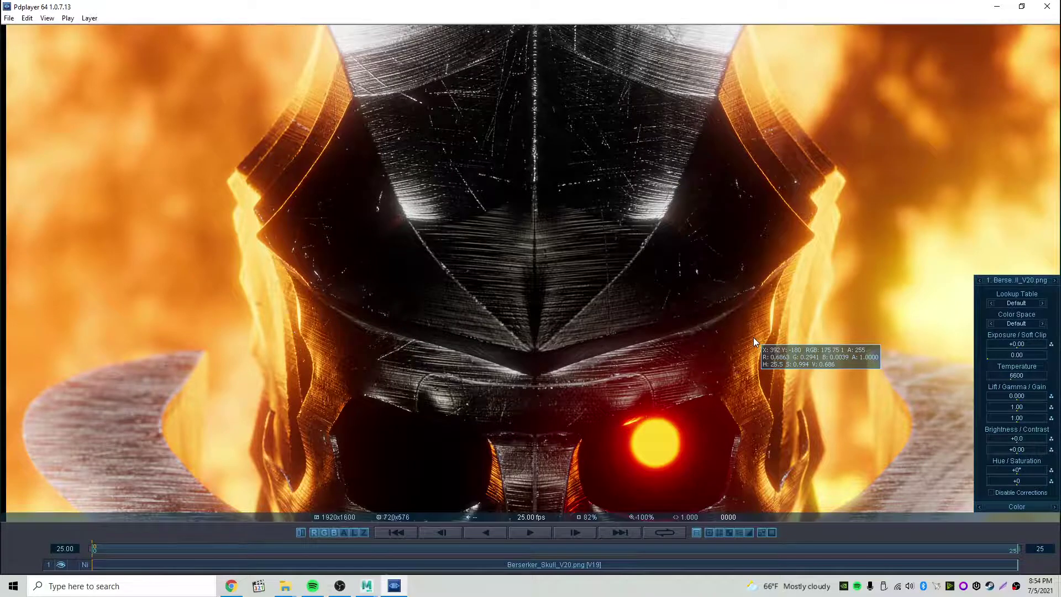
{"action": "left_click_drag", "start_coordinate": [779, 465], "coordinate": [714, 302]}
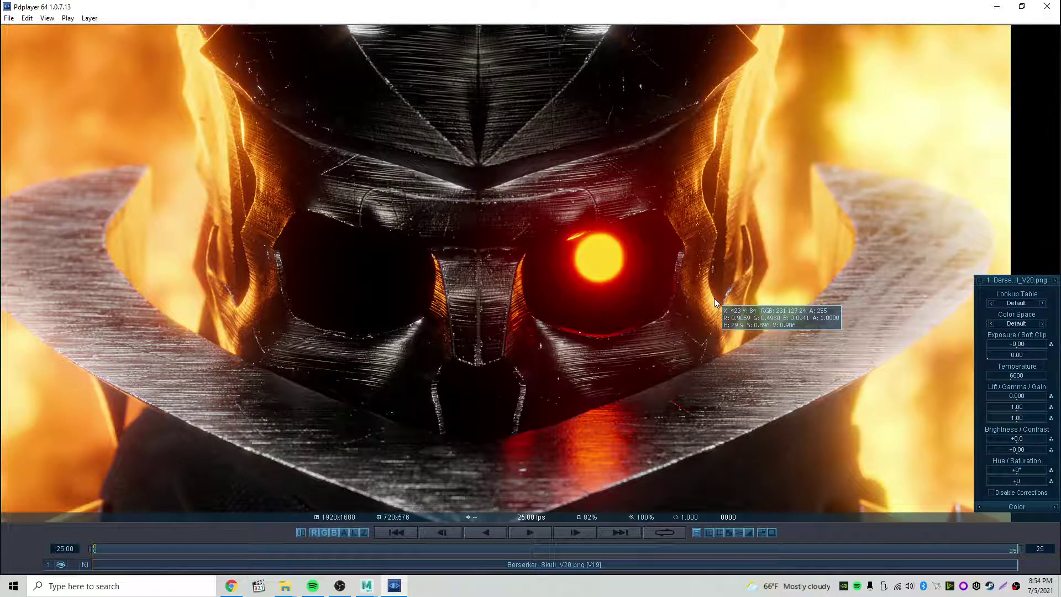
{"action": "scroll", "coordinate": [714, 297], "scroll_direction": "down", "scroll_amount": 2}
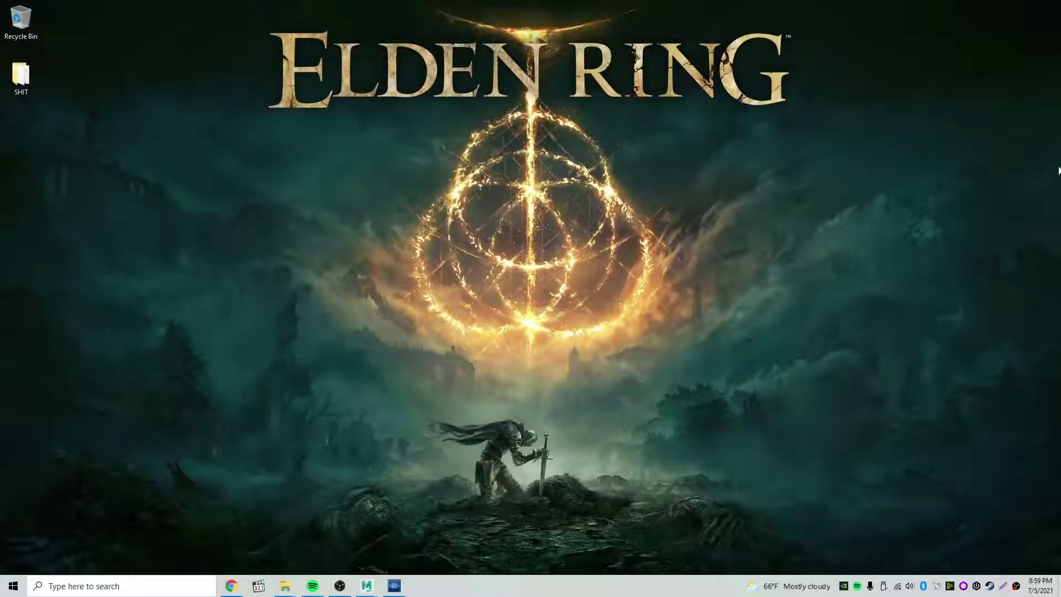
Review the computer's pinned applications, including Maya 2020, ZBrush 2021, Substance Painter, Mari 4.5v1, NukeX11.3v3, PureRef, RizomUV and Marvelous Designer, then return to the desktop.
{"action": "mouse_move", "coordinate": [359, 580]}
{"action": "left_click", "coordinate": [13, 586]}
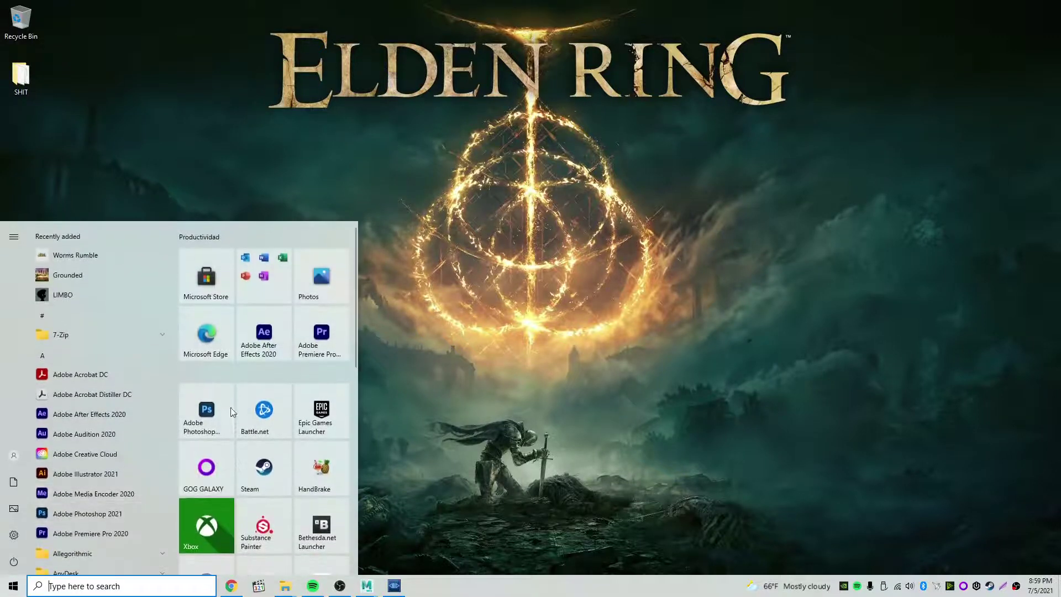
{"action": "scroll", "coordinate": [265, 371], "scroll_direction": "down", "scroll_amount": 1}
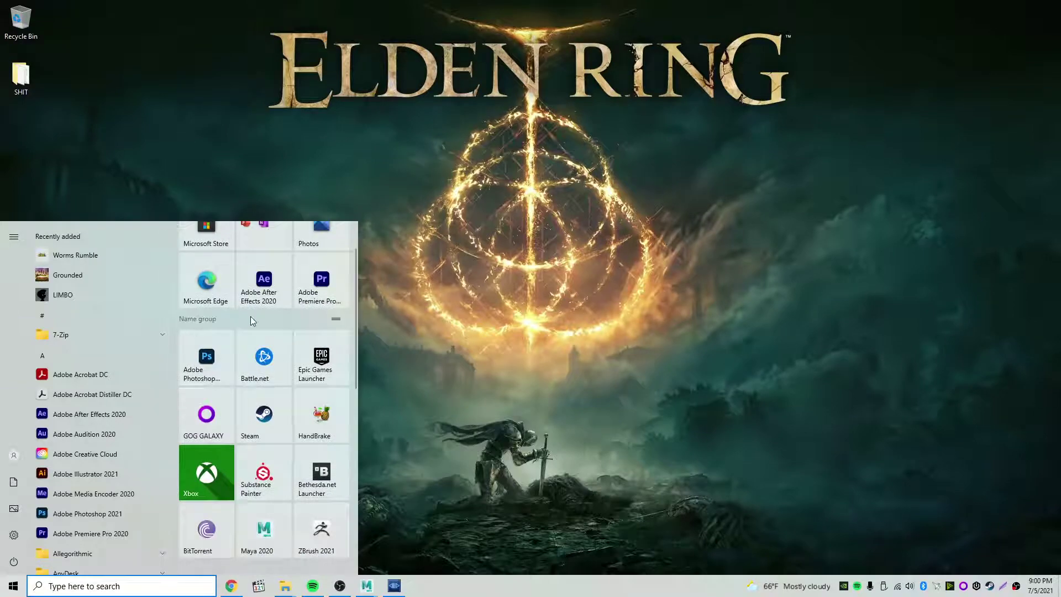
{"action": "scroll", "coordinate": [257, 330], "scroll_direction": "up", "scroll_amount": 1}
{"action": "scroll", "coordinate": [257, 331], "scroll_direction": "down", "scroll_amount": 2}
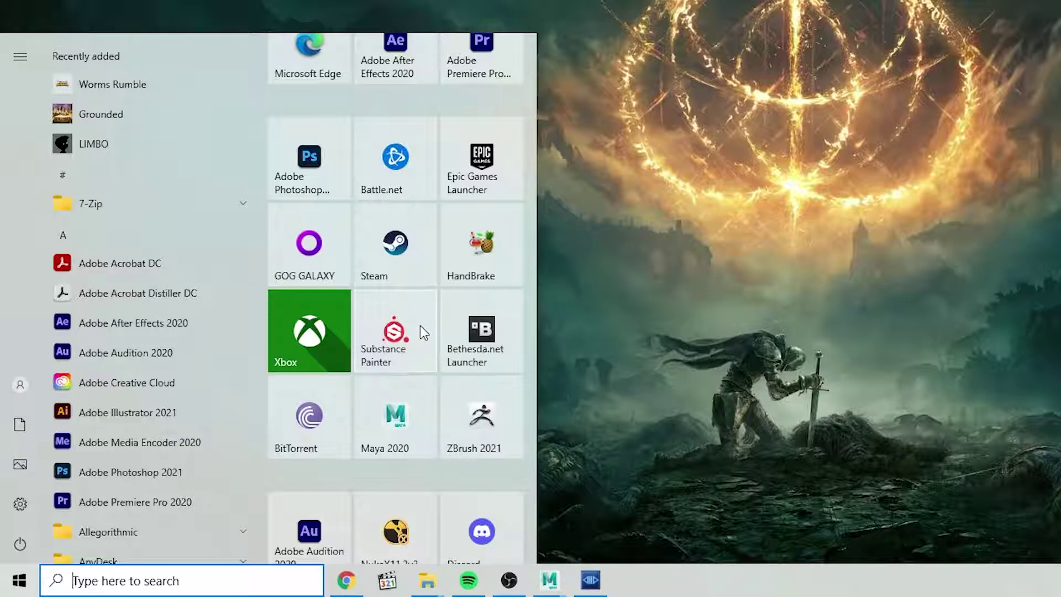
{"action": "scroll", "coordinate": [420, 326], "scroll_direction": "down", "scroll_amount": 5}
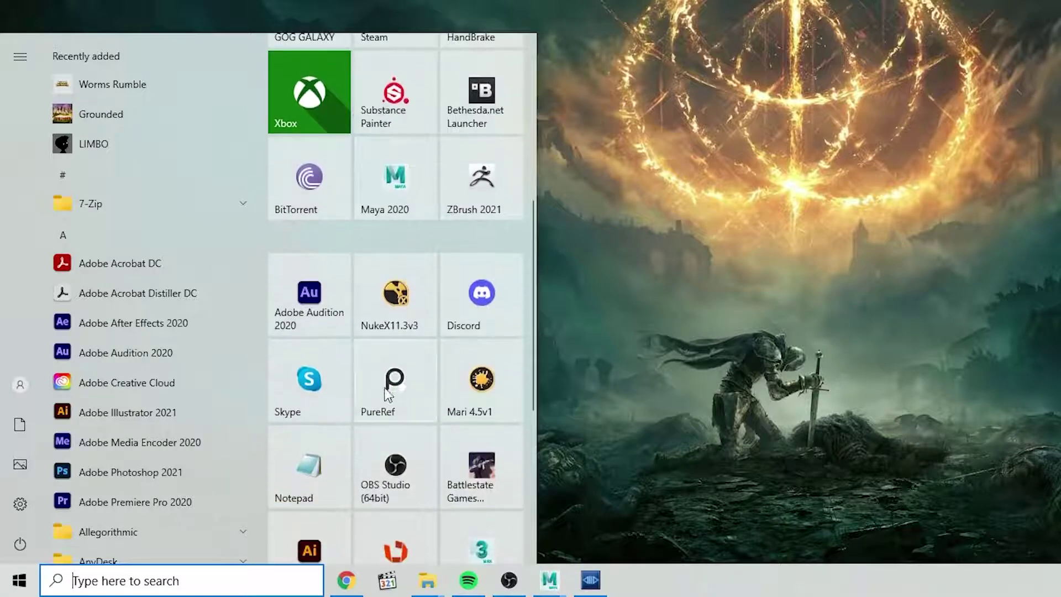
{"action": "mouse_move", "coordinate": [421, 248]}
{"action": "scroll", "coordinate": [416, 274], "scroll_direction": "up", "scroll_amount": 3}
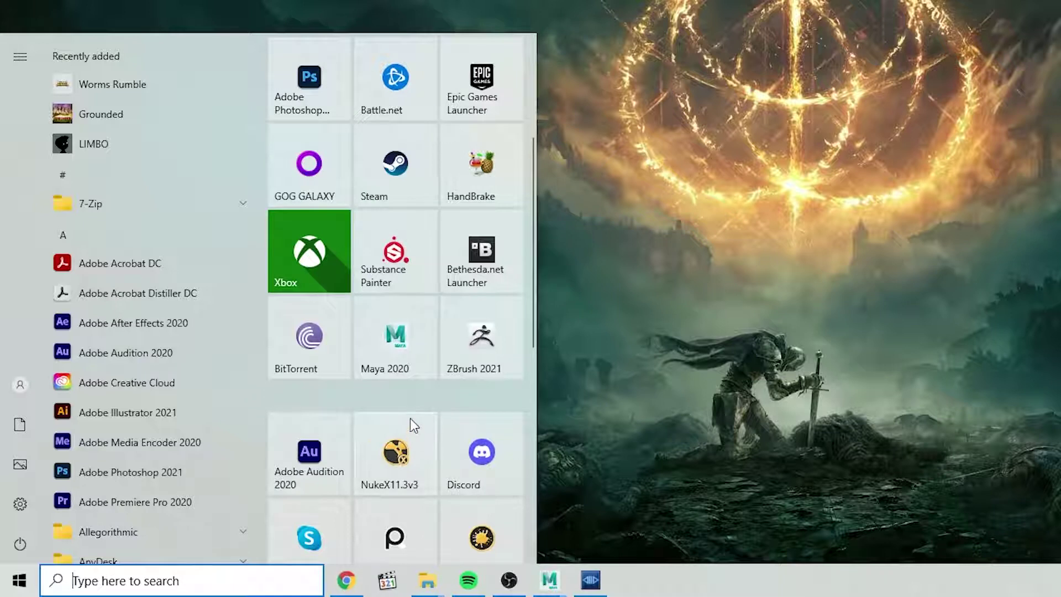
{"action": "mouse_move", "coordinate": [413, 407]}
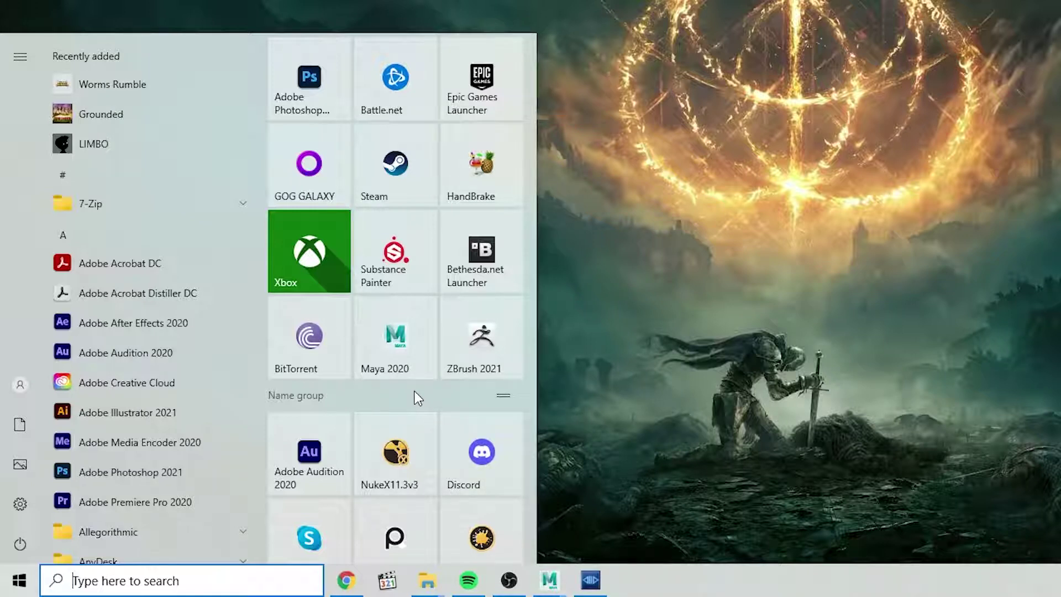
{"action": "scroll", "coordinate": [395, 406], "scroll_direction": "down", "scroll_amount": 5}
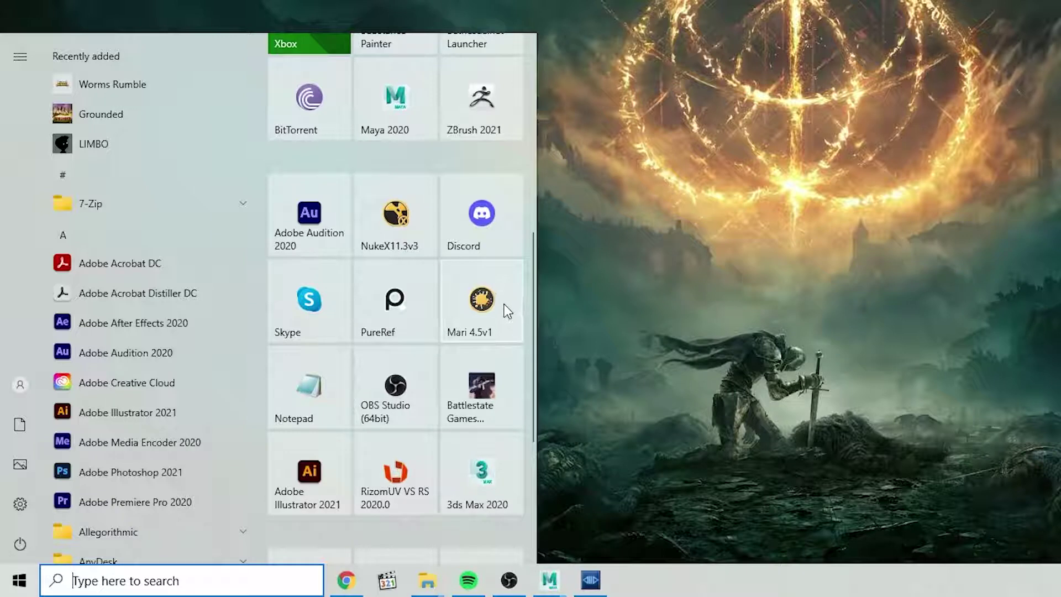
{"action": "scroll", "coordinate": [503, 321], "scroll_direction": "up", "scroll_amount": 5}
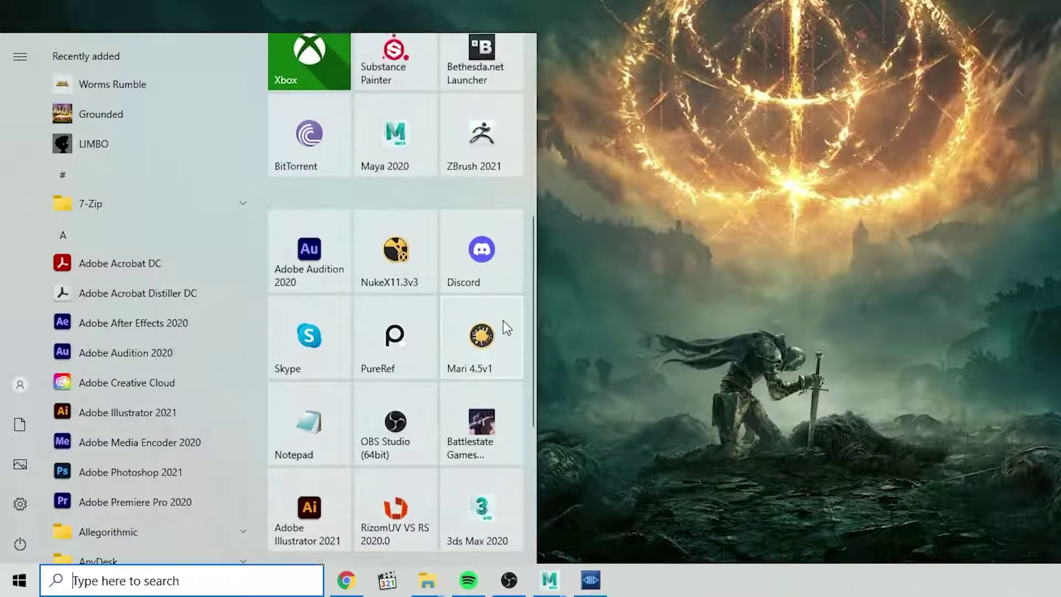
{"action": "scroll", "coordinate": [417, 271], "scroll_direction": "down", "scroll_amount": 5}
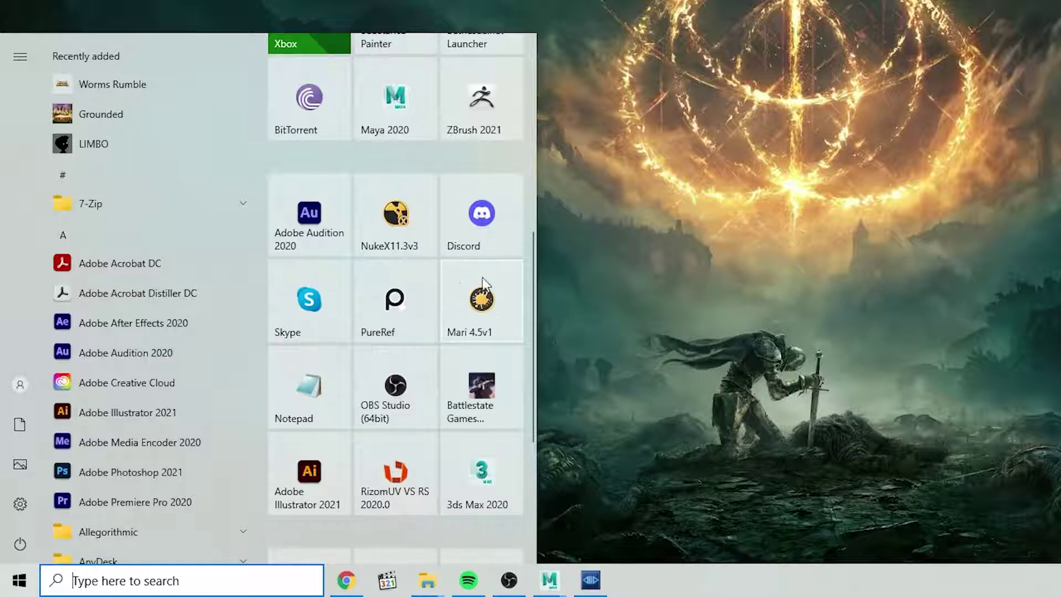
{"action": "scroll", "coordinate": [465, 317], "scroll_direction": "up", "scroll_amount": 3}
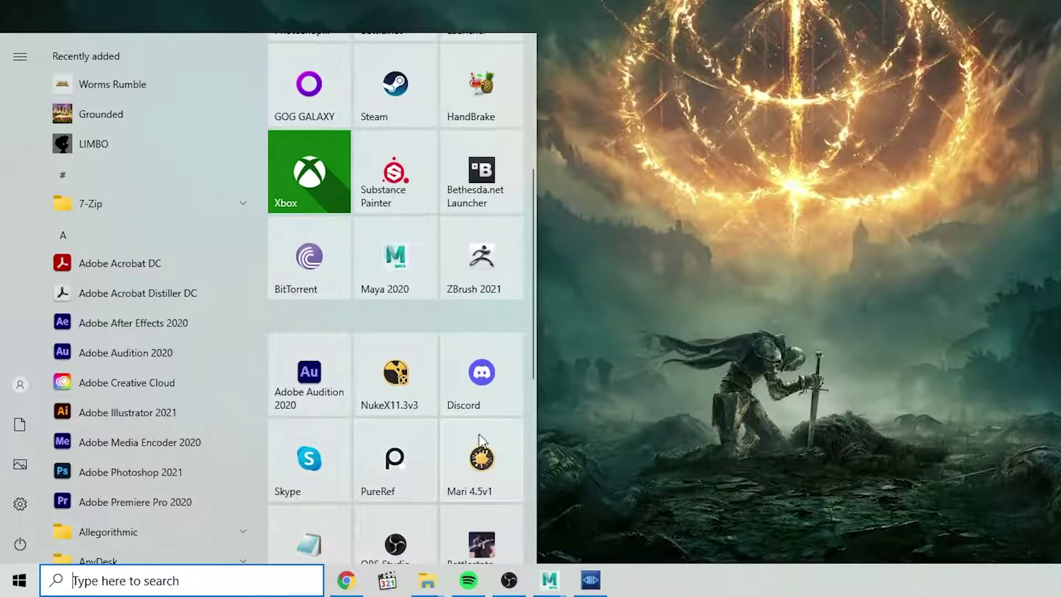
{"action": "scroll", "coordinate": [486, 441], "scroll_direction": "down", "scroll_amount": 2}
{"action": "scroll", "coordinate": [486, 439], "scroll_direction": "down", "scroll_amount": 2}
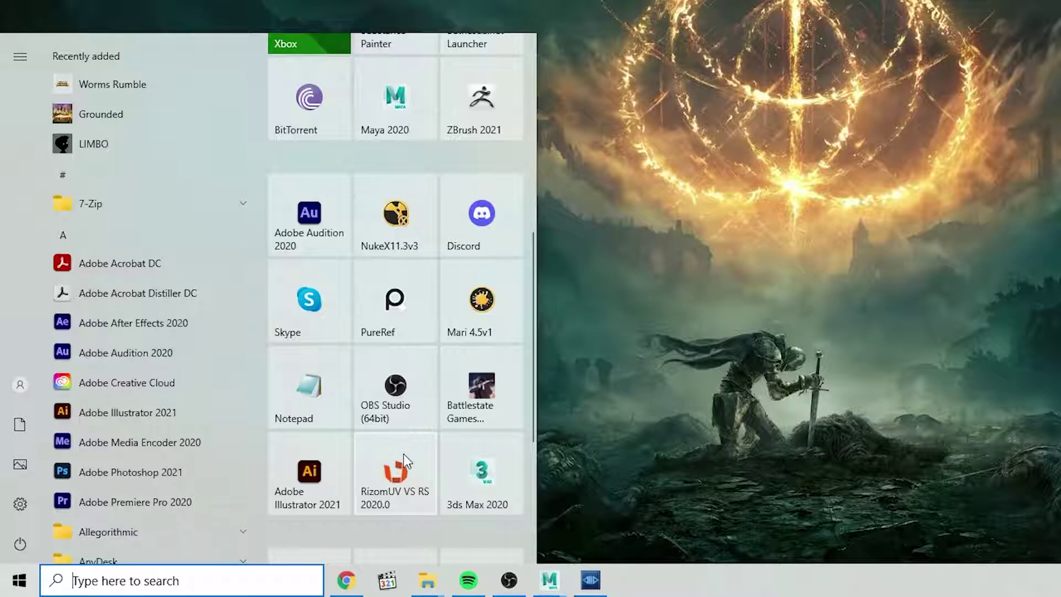
{"action": "scroll", "coordinate": [404, 454], "scroll_direction": "down", "scroll_amount": 4}
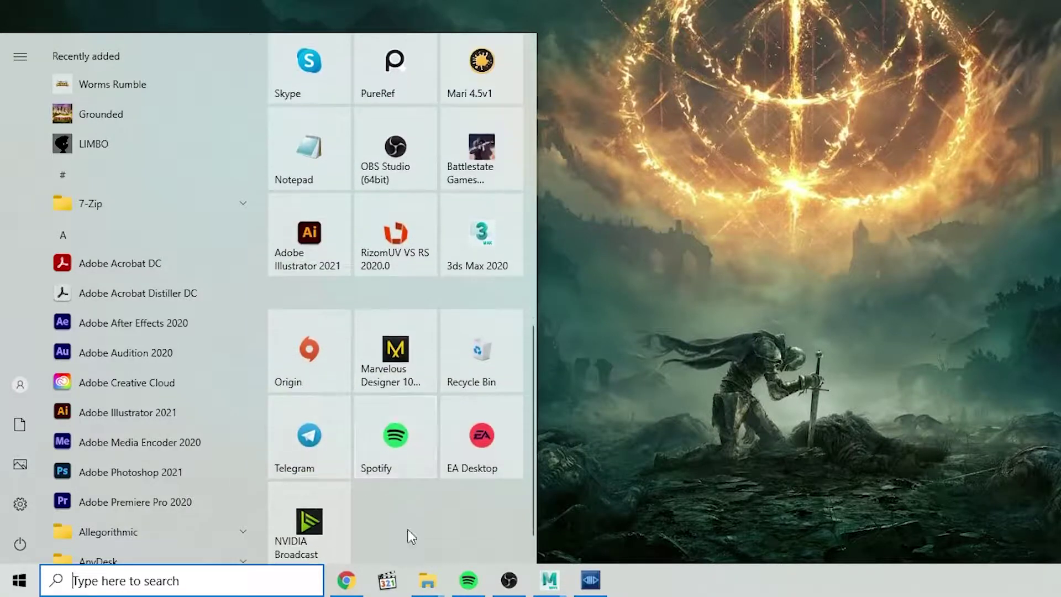
{"action": "scroll", "coordinate": [408, 531], "scroll_direction": "up", "scroll_amount": 4}
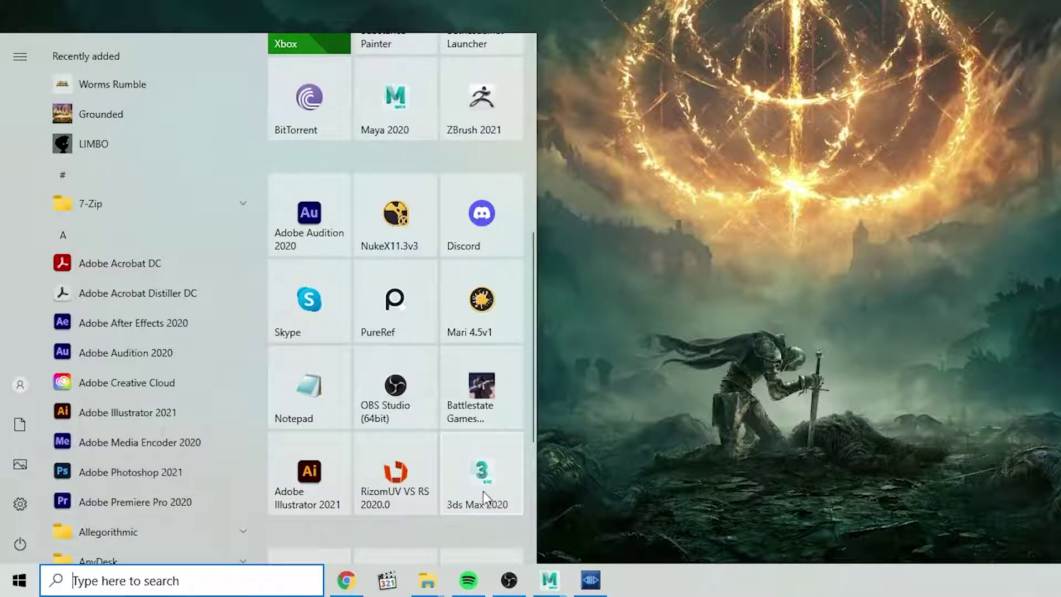
{"action": "scroll", "coordinate": [376, 498], "scroll_direction": "up", "scroll_amount": 1}
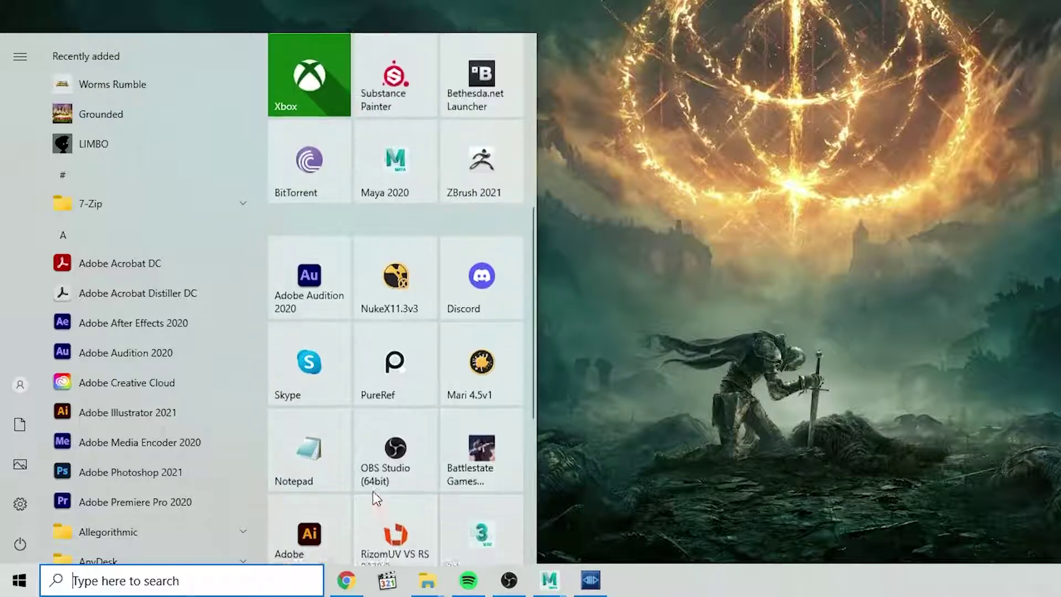
{"action": "scroll", "coordinate": [376, 497], "scroll_direction": "up", "scroll_amount": 5}
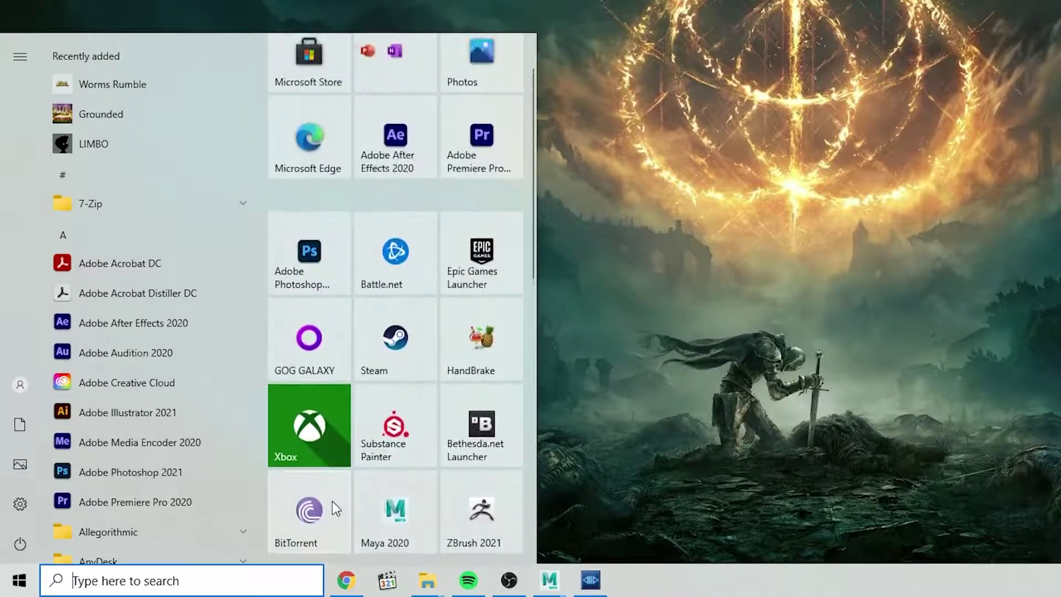
{"action": "scroll", "coordinate": [332, 501], "scroll_direction": "up", "scroll_amount": 1}
{"action": "scroll", "coordinate": [362, 387], "scroll_direction": "down", "scroll_amount": 3}
{"action": "scroll", "coordinate": [354, 387], "scroll_direction": "up", "scroll_amount": 3}
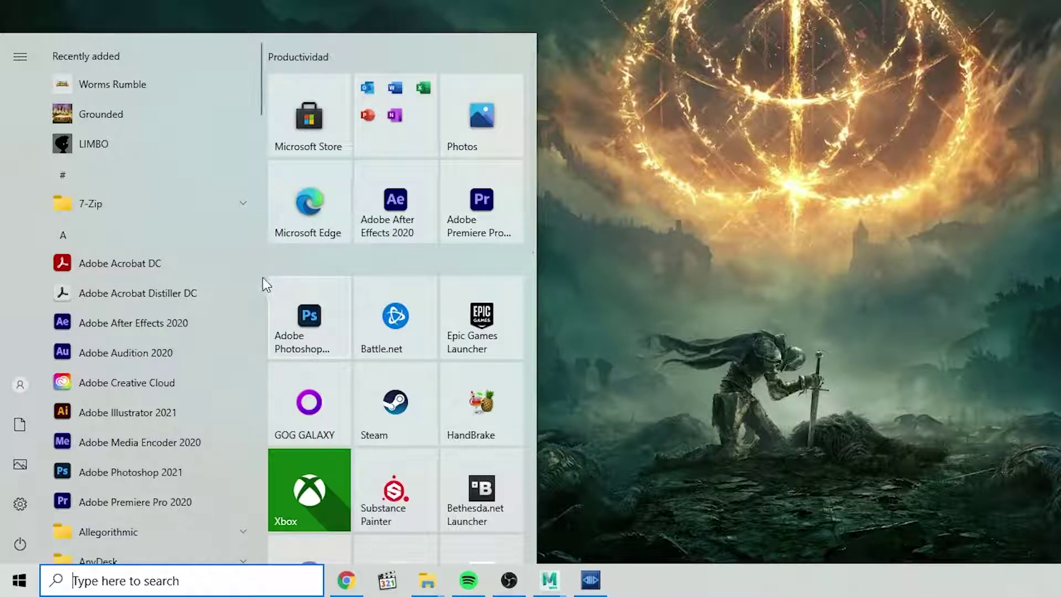
{"action": "scroll", "coordinate": [314, 282], "scroll_direction": "down", "scroll_amount": 1}
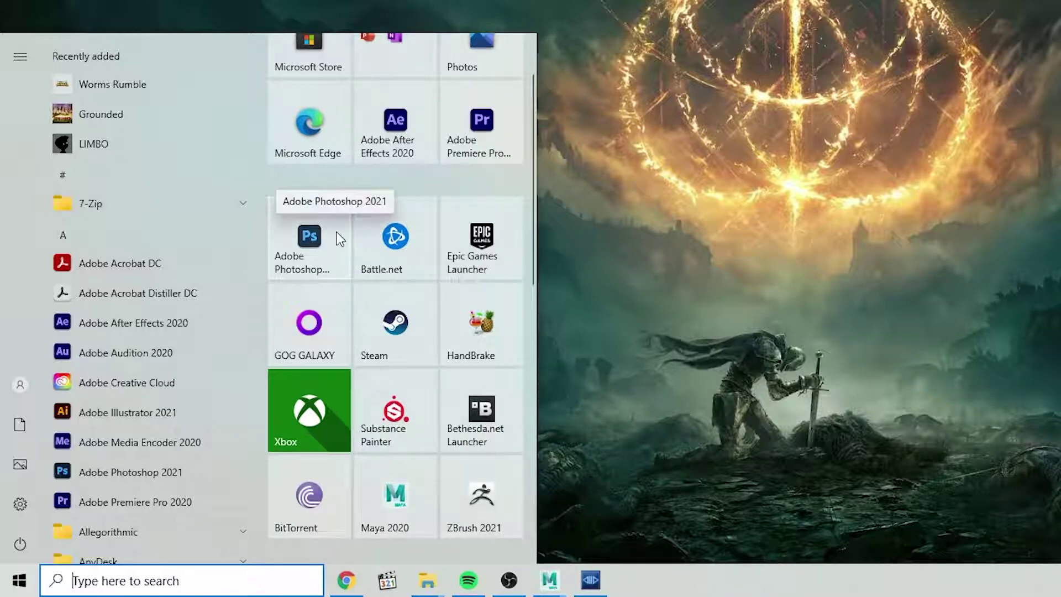
{"action": "scroll", "coordinate": [343, 255], "scroll_direction": "up", "scroll_amount": 1}
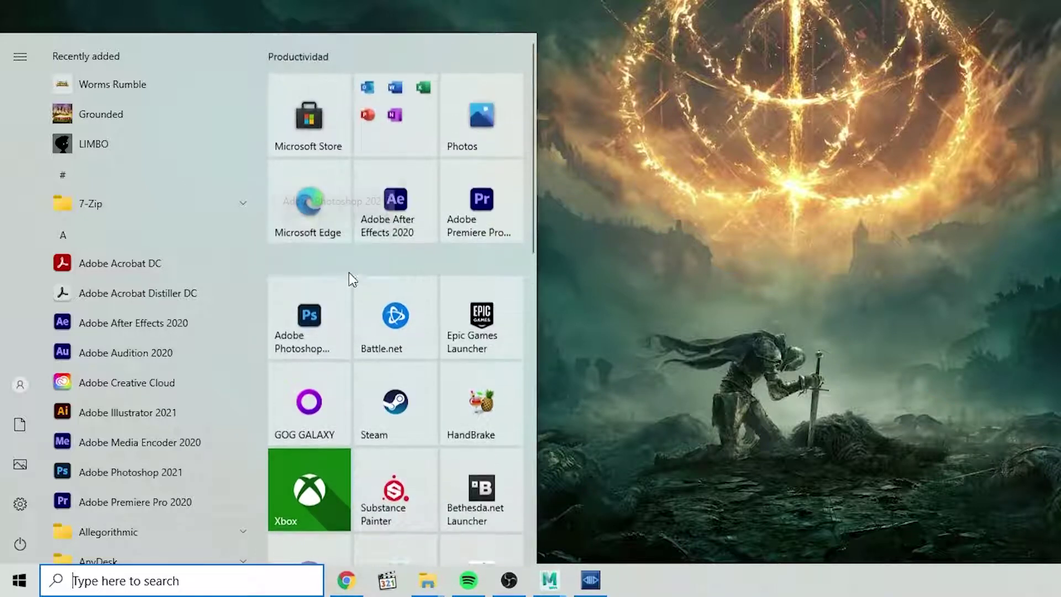
{"action": "left_click", "coordinate": [684, 230]}
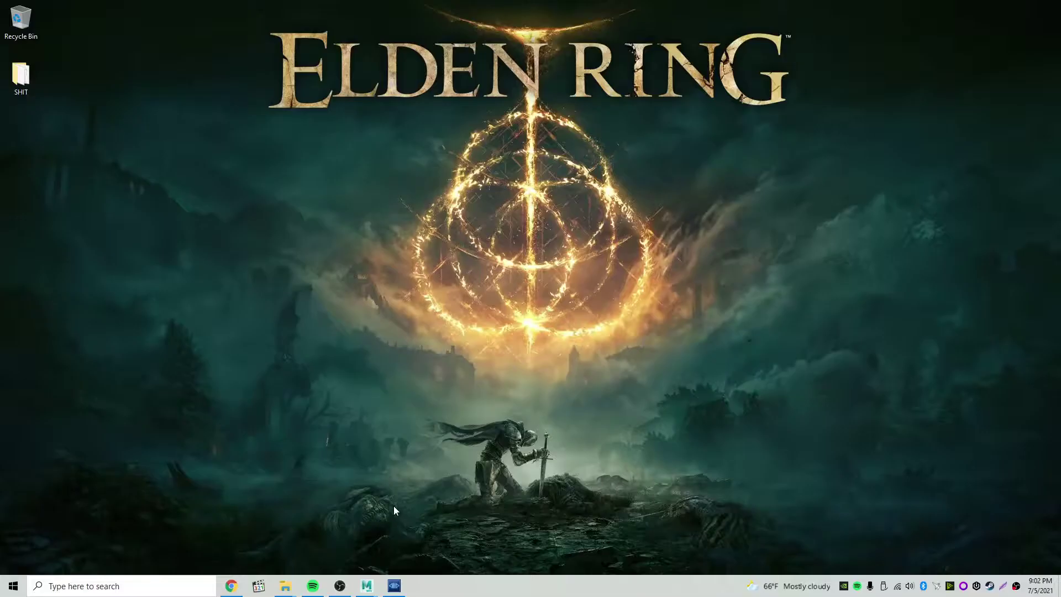
Switch to Maya and compare the Berserker_Armor_V5_Guts_Angry.mb model with the finished skull render in Pdplayer.
{"action": "left_click", "coordinate": [367, 586]}
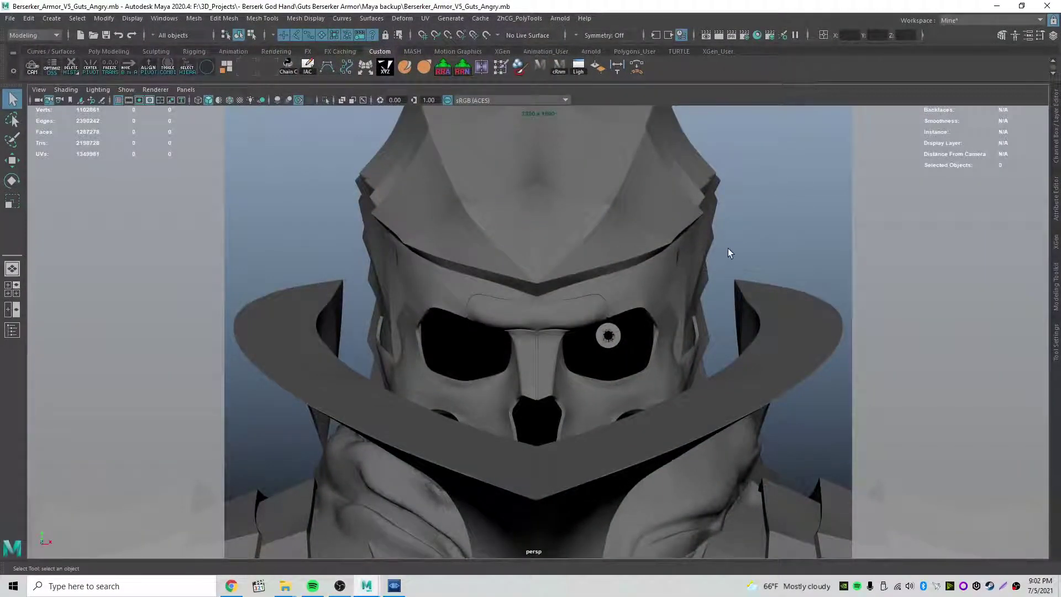
{"action": "left_click", "coordinate": [394, 585]}
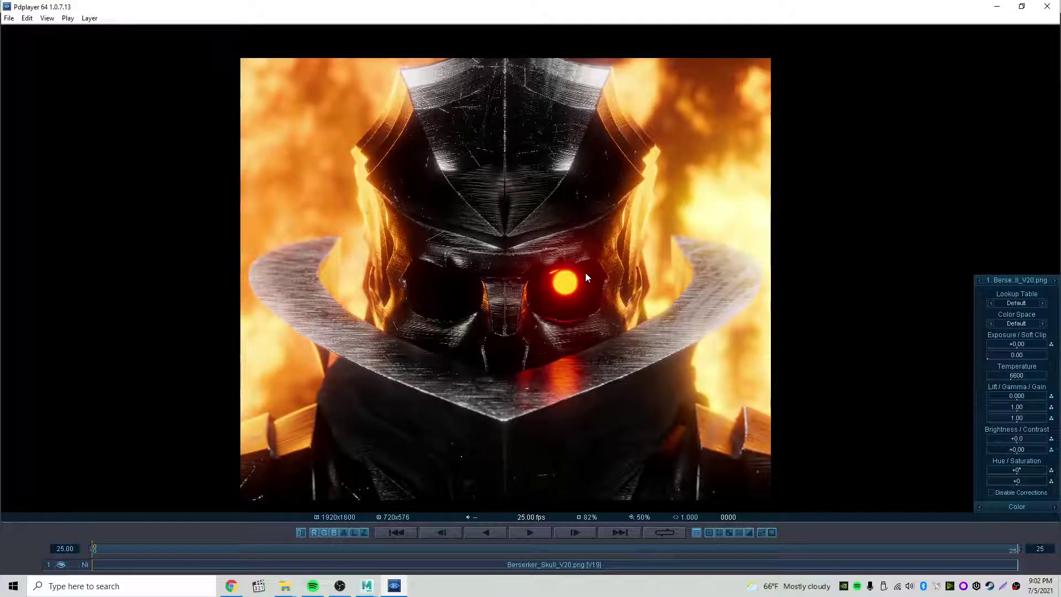
{"action": "left_click", "coordinate": [366, 587]}
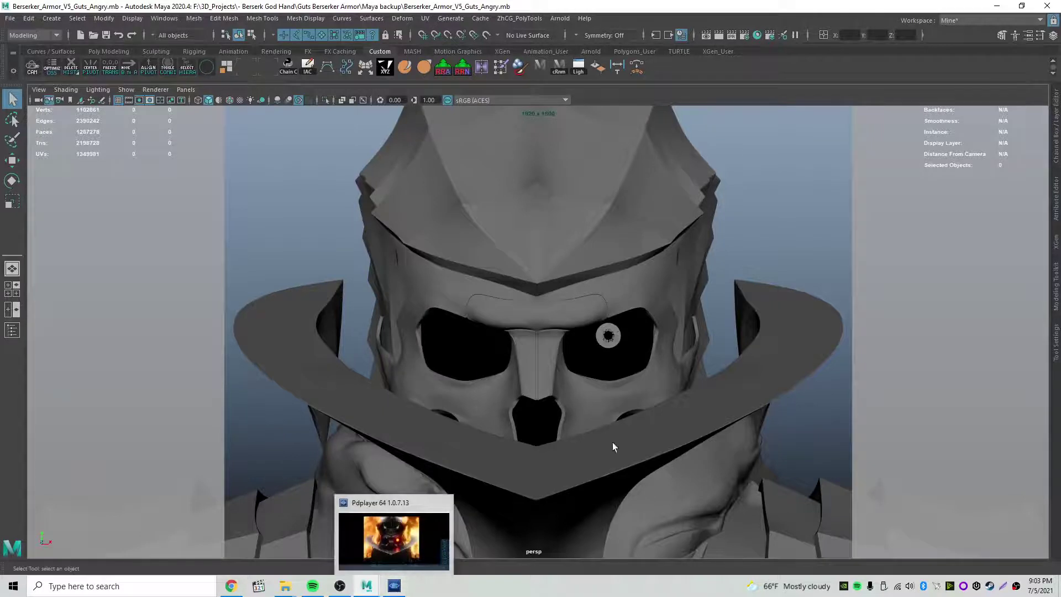
{"action": "left_click", "coordinate": [618, 266]}
{"action": "left_click", "coordinate": [774, 212]}
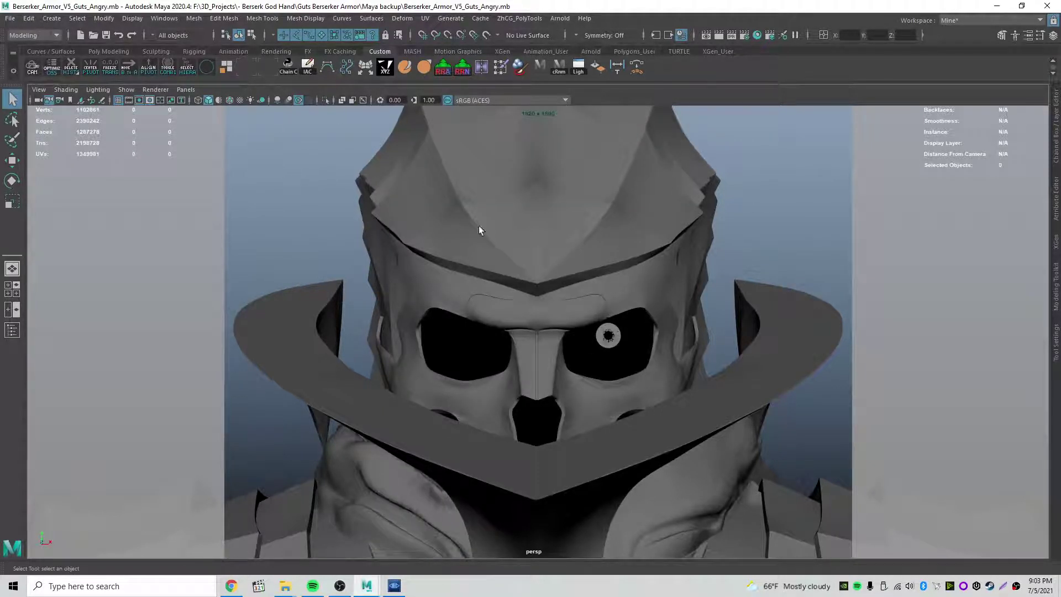
Inspect the separate meshes of the head in the perspective view by selecting the skull mask, collar ring and neck piece in turn.
{"action": "key", "text": "space"}
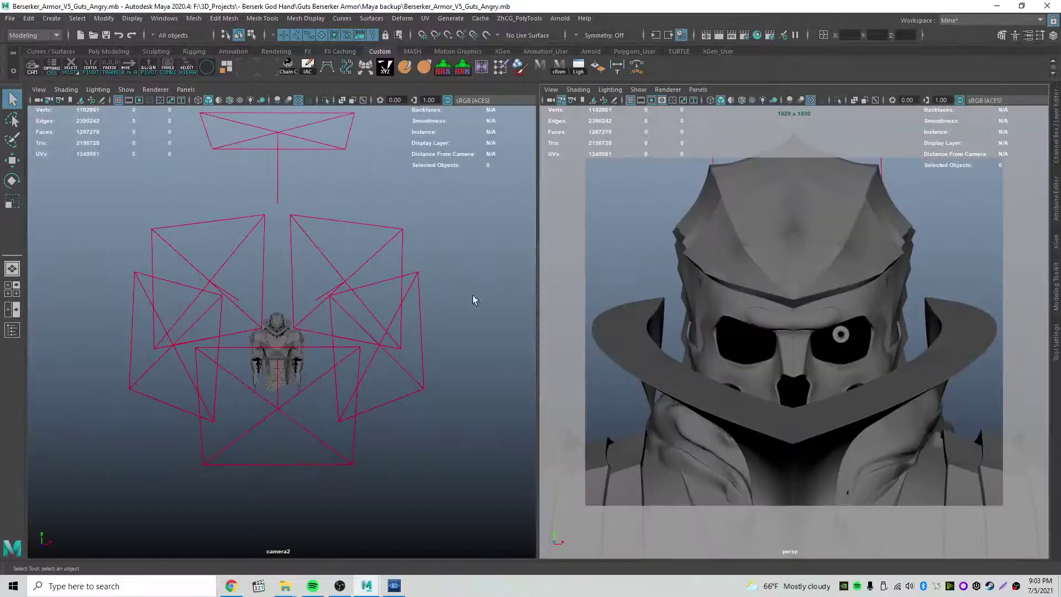
{"action": "left_click", "coordinate": [806, 277]}
{"action": "key", "text": "space"}
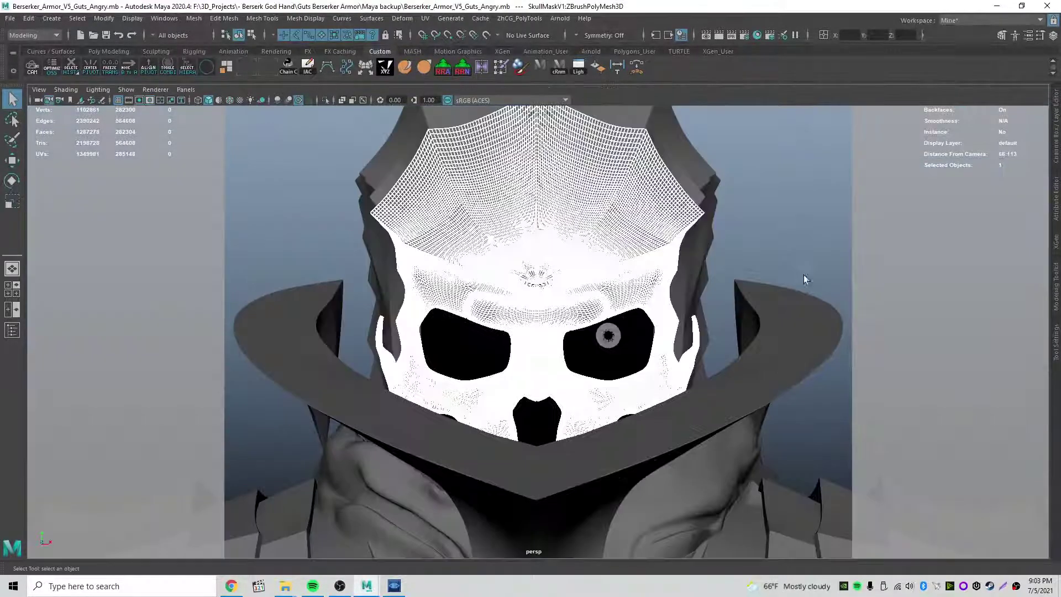
{"action": "left_click", "coordinate": [791, 223]}
{"action": "left_click", "coordinate": [520, 456]}
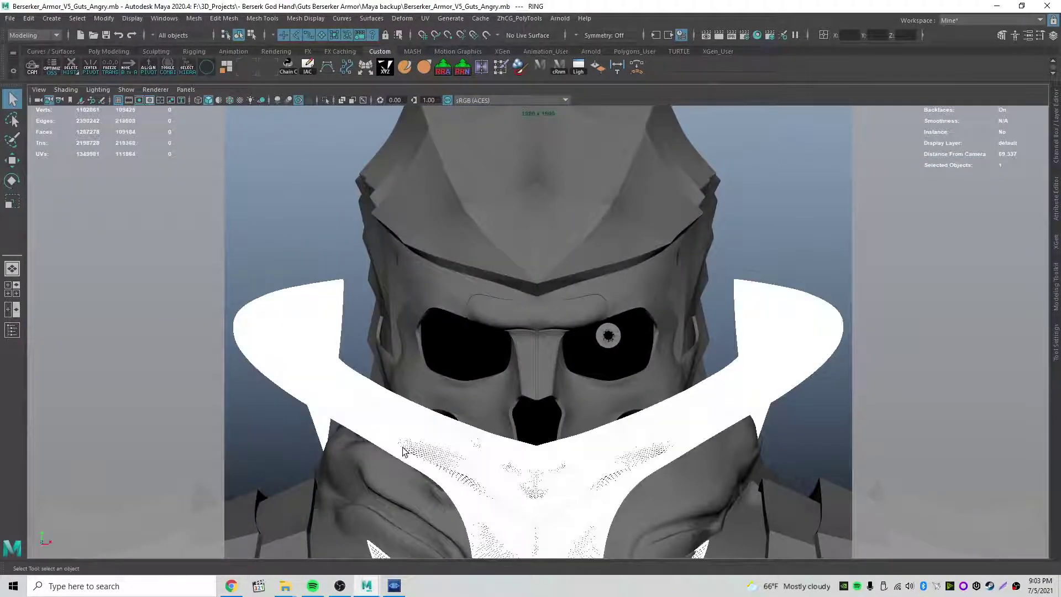
{"action": "left_click", "coordinate": [541, 376]}
{"action": "left_click", "coordinate": [710, 188]}
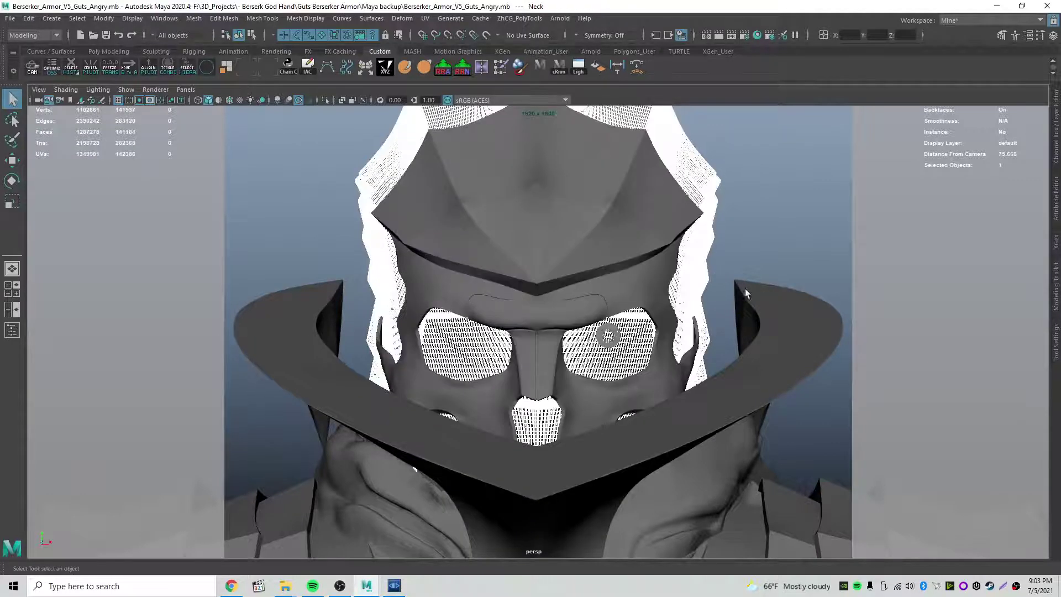
{"action": "left_click", "coordinate": [768, 246]}
{"action": "left_click", "coordinate": [781, 496]}
{"action": "left_click", "coordinate": [273, 433]}
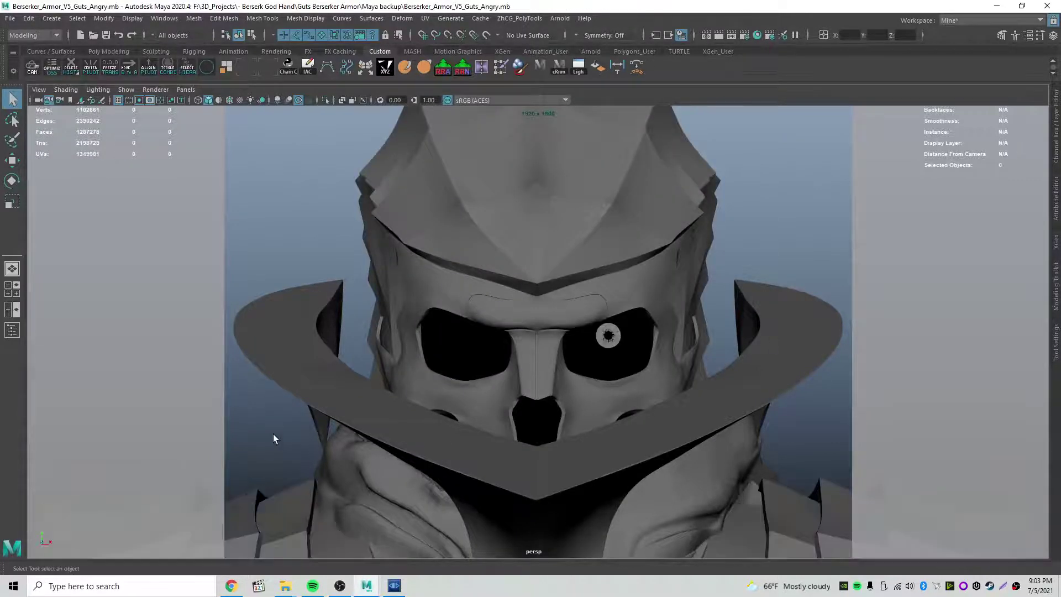
Inspect the cape mesh around the neck and compare the eye area with the Pdplayer render before returning to Maya.
{"action": "left_click", "coordinate": [412, 514]}
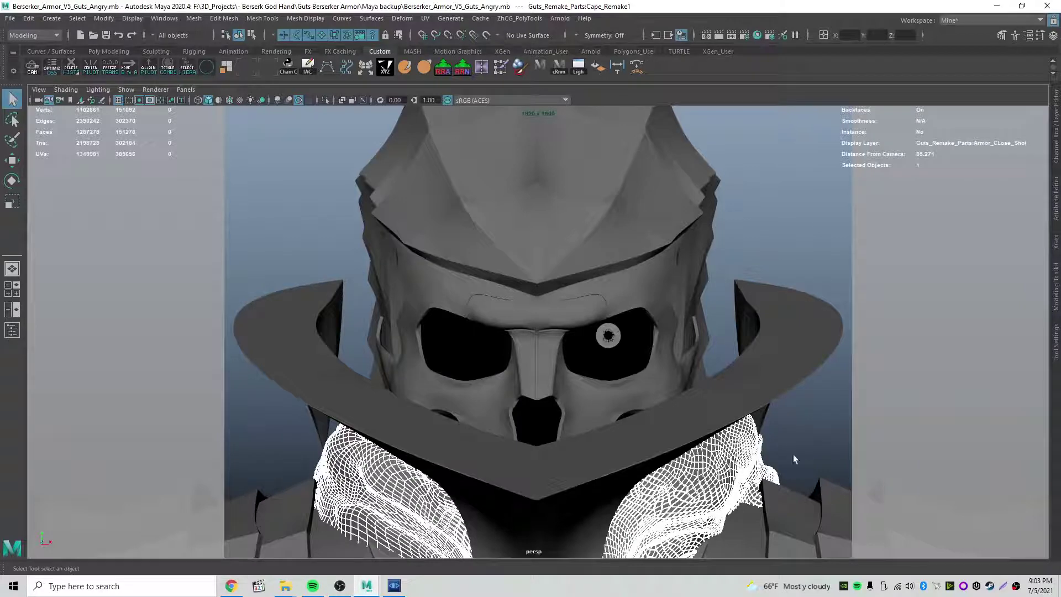
{"action": "left_click", "coordinate": [835, 443]}
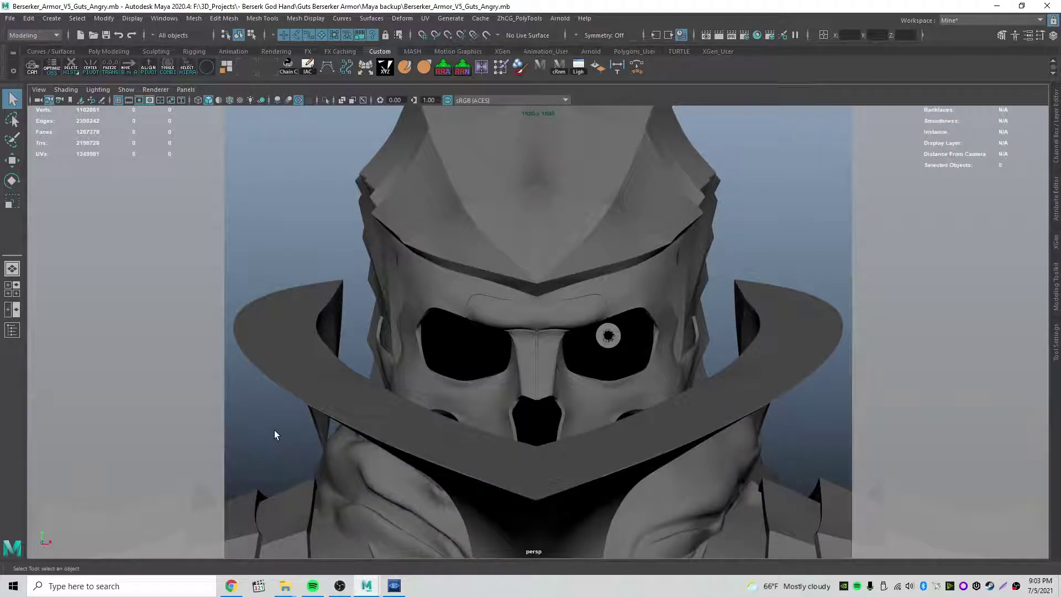
{"action": "key", "text": "ctrl+z"}
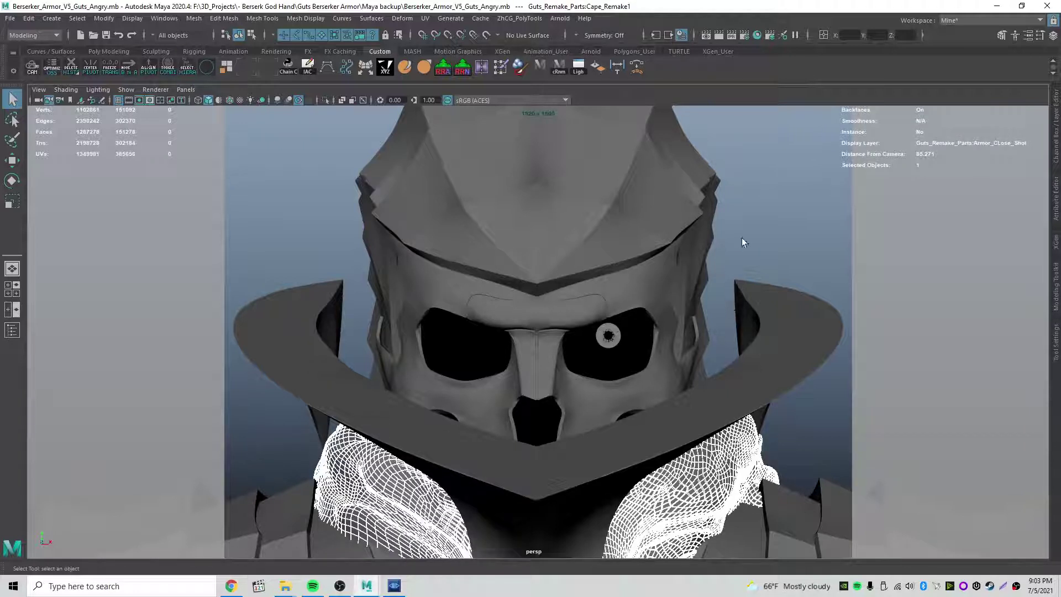
{"action": "left_click", "coordinate": [756, 227]}
{"action": "left_click", "coordinate": [394, 586]}
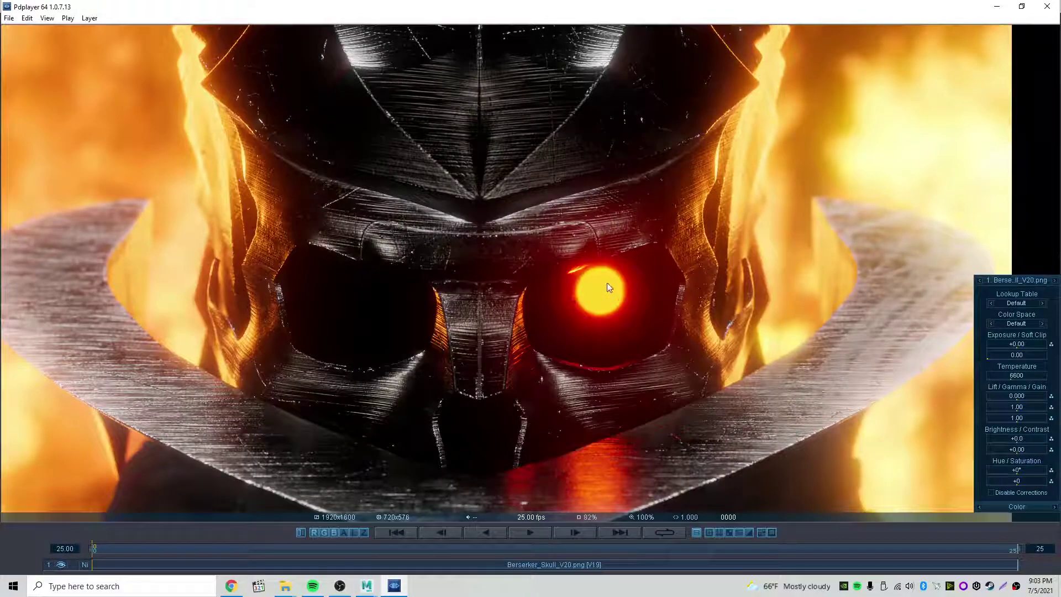
{"action": "left_click", "coordinate": [367, 586]}
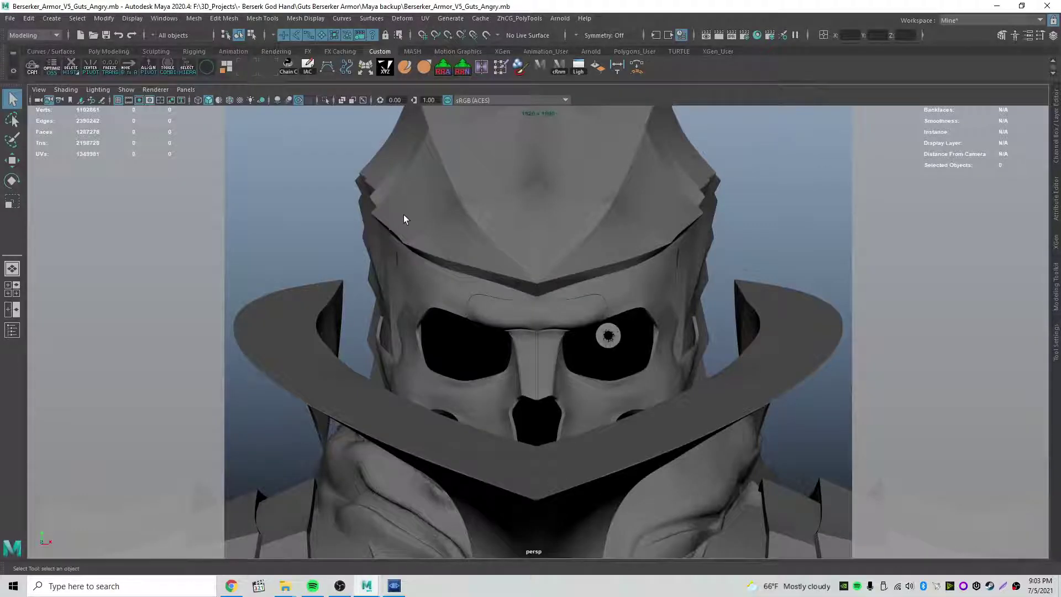
Frame the eye in the camera2 view and examine its sculpted iris and pupil geometry up close.
{"action": "key", "text": "space"}
{"action": "scroll", "coordinate": [284, 335], "scroll_direction": "up", "scroll_amount": 10}
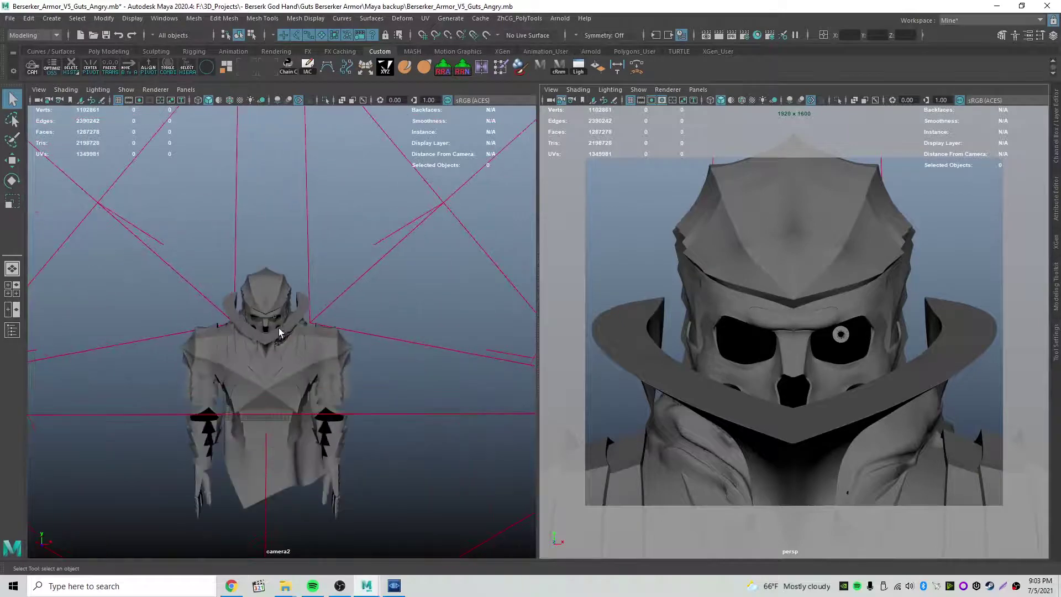
{"action": "left_click", "coordinate": [231, 203]}
{"action": "key", "text": "f"}
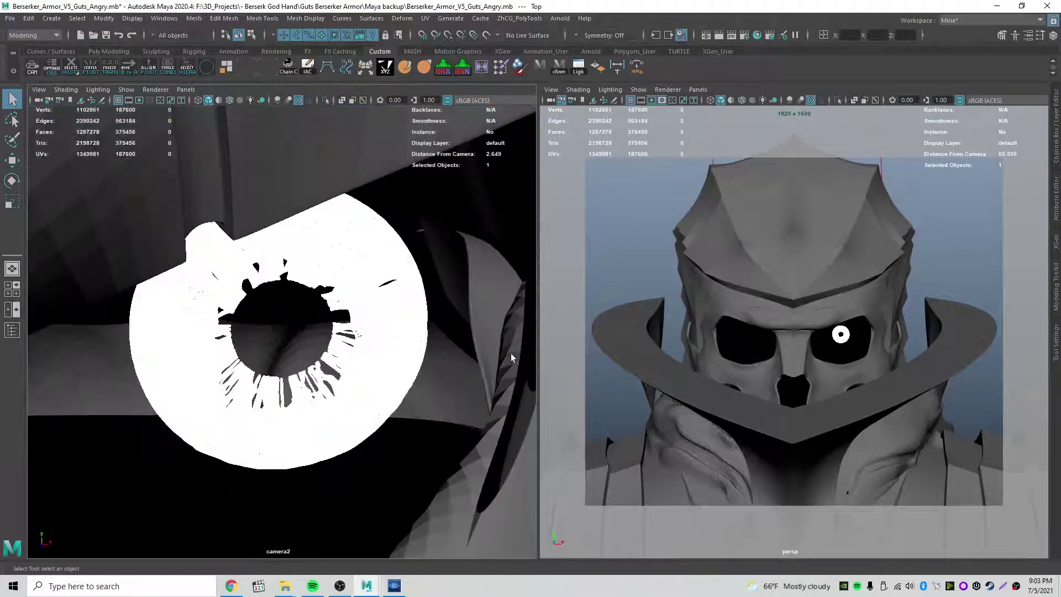
{"action": "left_click_drag", "start_coordinate": [511, 358], "coordinate": [308, 352], "text": "alt"}
{"action": "left_click", "coordinate": [194, 409]}
{"action": "left_click_drag", "start_coordinate": [194, 409], "coordinate": [319, 354], "text": "alt"}
{"action": "right_click_drag", "start_coordinate": [320, 353], "coordinate": [339, 331], "text": "alt"}
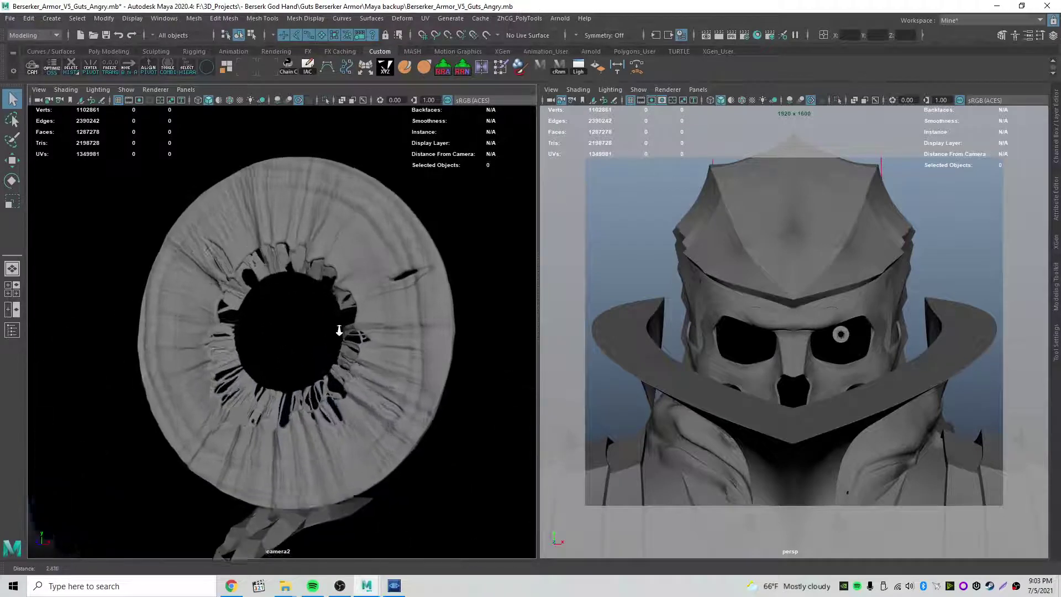
{"action": "left_click_drag", "start_coordinate": [418, 334], "coordinate": [456, 347], "text": "alt"}
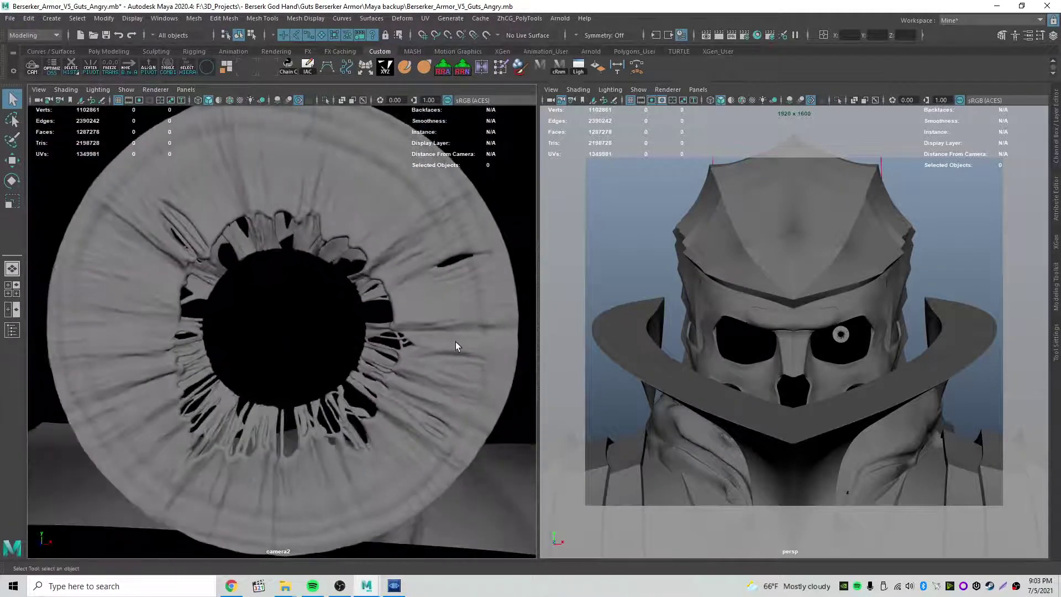
{"action": "scroll", "coordinate": [455, 348], "scroll_direction": "down", "scroll_amount": 3}
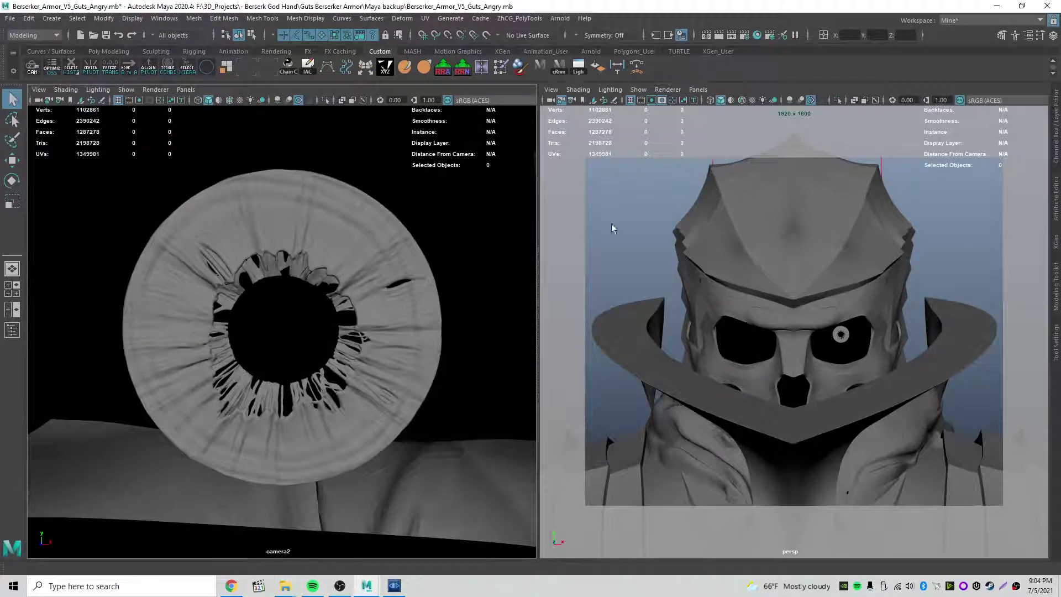
Examine the whole armored figure in the camera2 view, including the helmet and collar from the side.
{"action": "left_click", "coordinate": [600, 207]}
{"action": "scroll", "coordinate": [285, 228], "scroll_direction": "down", "scroll_amount": 8}
{"action": "scroll", "coordinate": [277, 220], "scroll_direction": "down", "scroll_amount": 10}
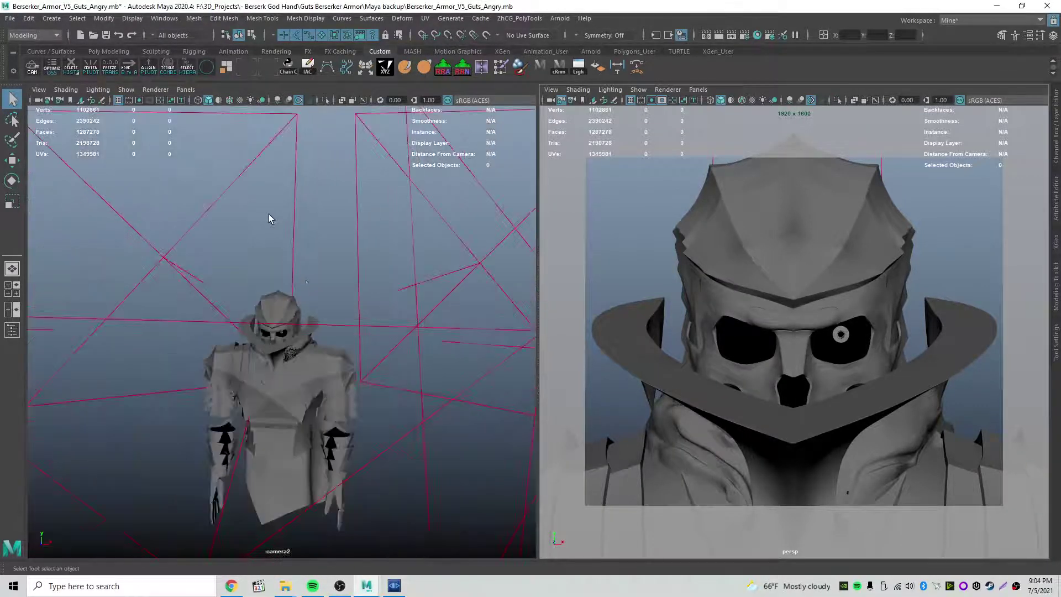
{"action": "scroll", "coordinate": [386, 268], "scroll_direction": "up", "scroll_amount": 10}
{"action": "left_click_drag", "start_coordinate": [339, 291], "coordinate": [256, 282], "text": "alt"}
{"action": "left_click", "coordinate": [315, 356]}
{"action": "left_click", "coordinate": [257, 317]}
{"action": "left_click", "coordinate": [469, 313]}
{"action": "middle_click_drag", "start_coordinate": [256, 282], "coordinate": [267, 325], "text": "alt"}
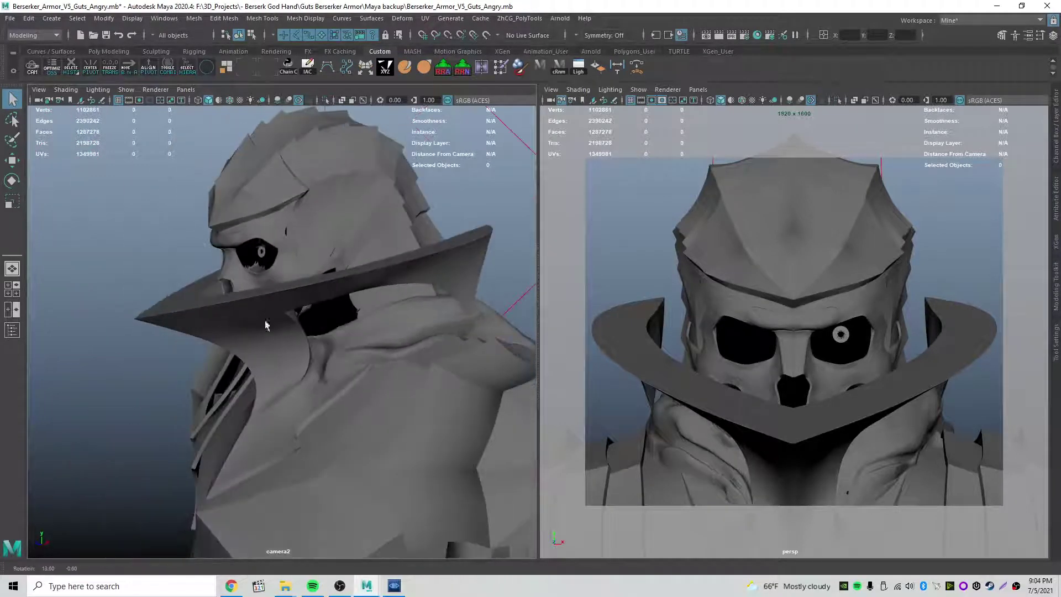
Inspect the neck mesh that forms the back of the helmet from the side in the camera2 view.
{"action": "left_click", "coordinate": [255, 220]}
{"action": "middle_click_drag", "start_coordinate": [255, 220], "coordinate": [262, 263], "text": "alt"}
{"action": "left_click", "coordinate": [352, 259]}
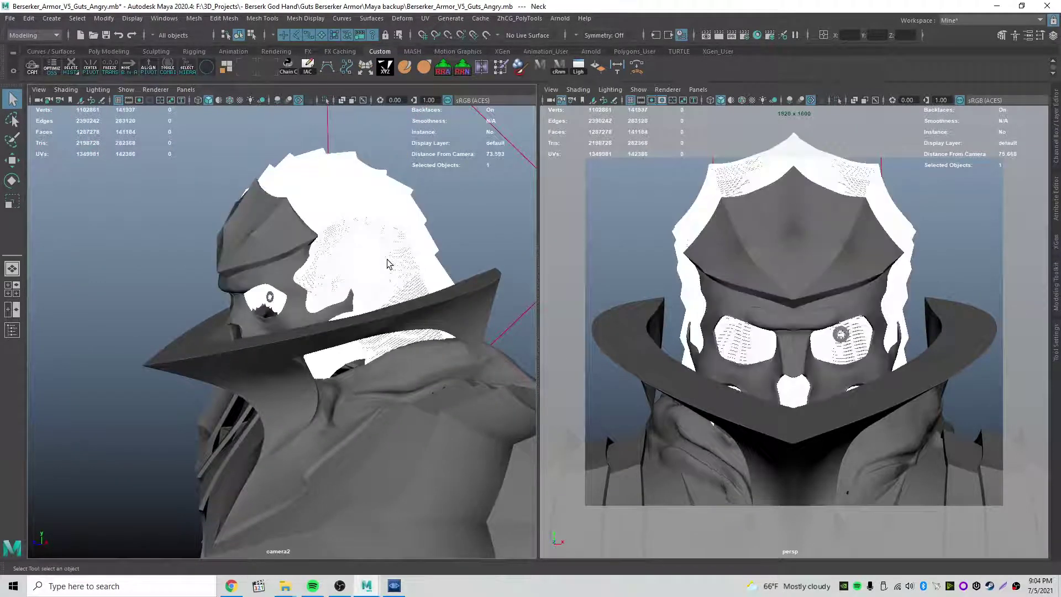
{"action": "left_click_drag", "start_coordinate": [386, 256], "coordinate": [468, 292], "text": "alt"}
{"action": "left_click", "coordinate": [463, 217]}
Examine the helmet and upper body from the front in the camera2 view and inspect the skull mask mesh.
{"action": "scroll", "coordinate": [497, 261], "scroll_direction": "down", "scroll_amount": 10}
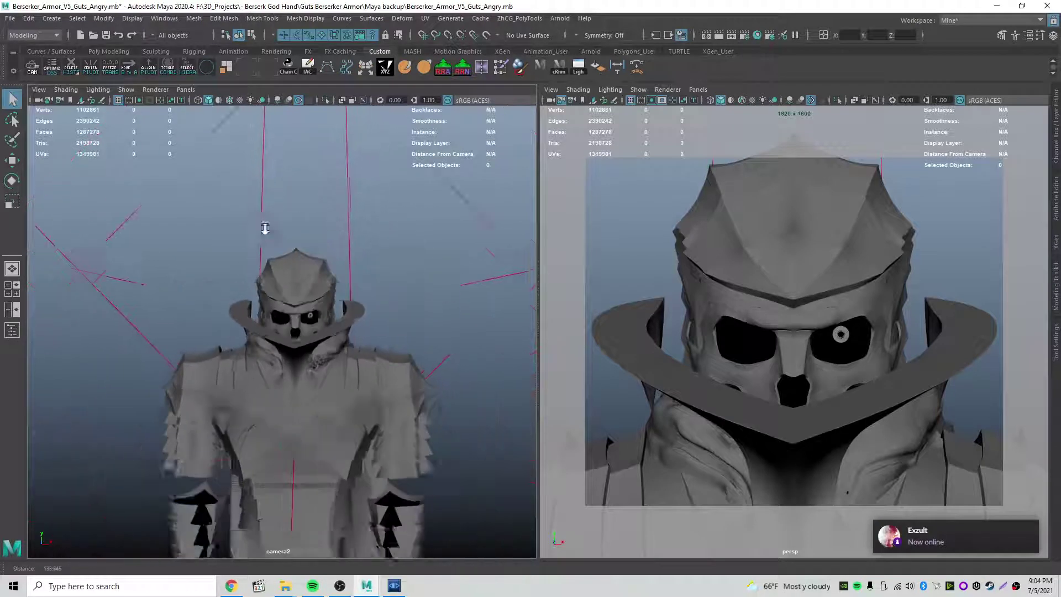
{"action": "left_click_drag", "start_coordinate": [303, 288], "coordinate": [257, 288], "text": "alt"}
{"action": "right_click_drag", "start_coordinate": [257, 316], "coordinate": [429, 322], "text": "alt"}
{"action": "left_click_drag", "start_coordinate": [271, 300], "coordinate": [314, 274], "text": "alt"}
{"action": "left_click", "coordinate": [341, 282]}
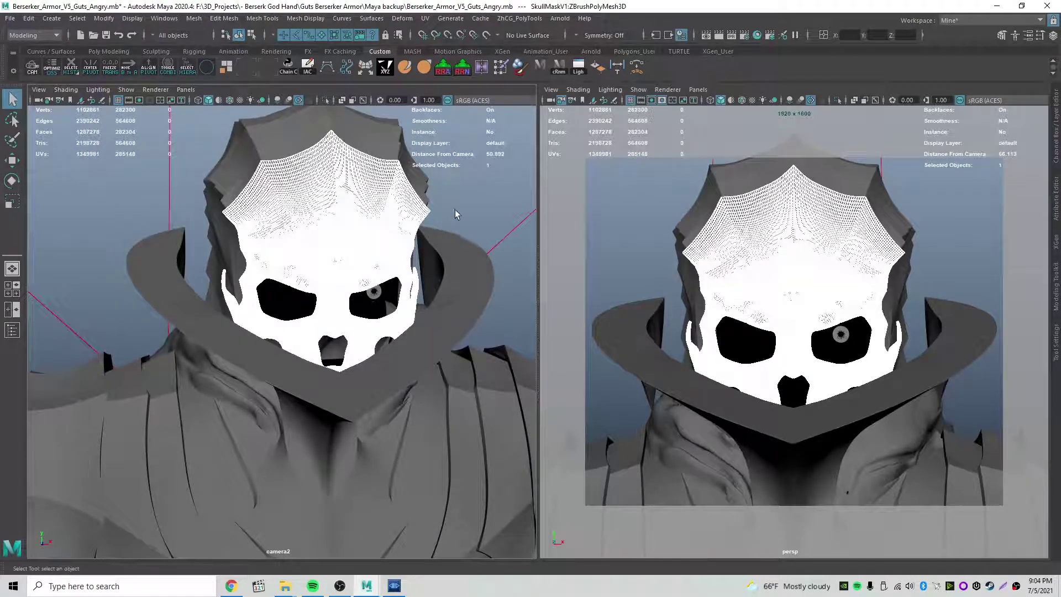
{"action": "left_click", "coordinate": [456, 210]}
Open Body.mb from the Maya backup folder without saving the changes to the current scene.
{"action": "left_click", "coordinate": [93, 35]}
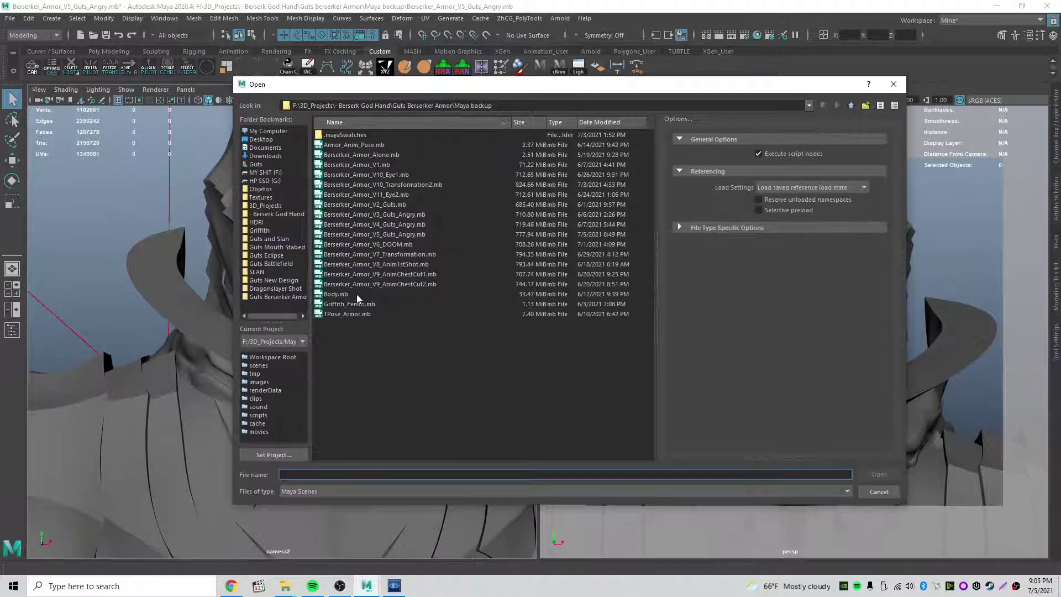
{"action": "left_click", "coordinate": [354, 294]}
{"action": "left_click", "coordinate": [876, 474]}
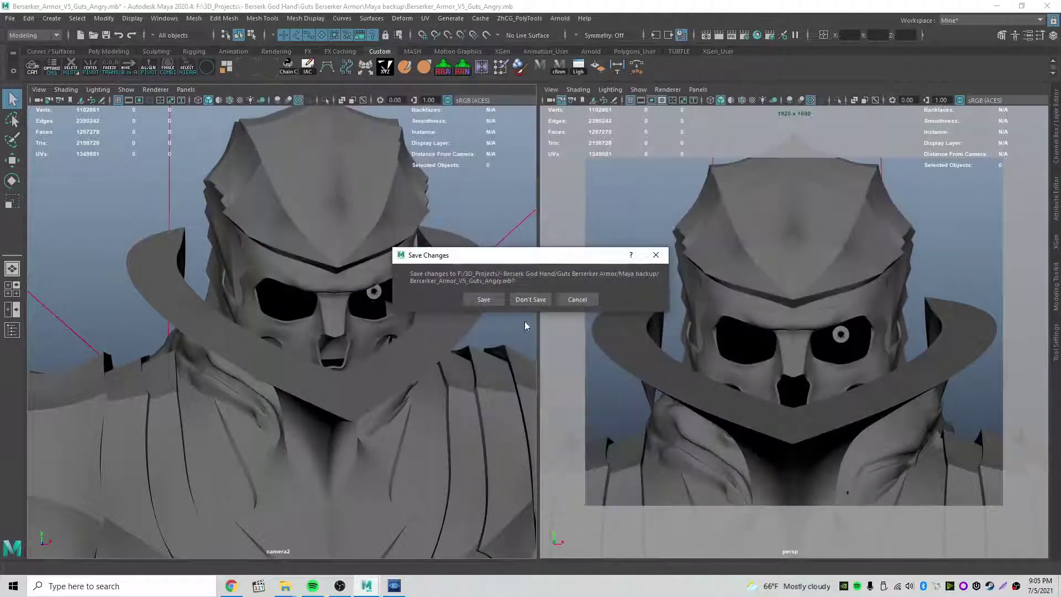
{"action": "left_click", "coordinate": [525, 304]}
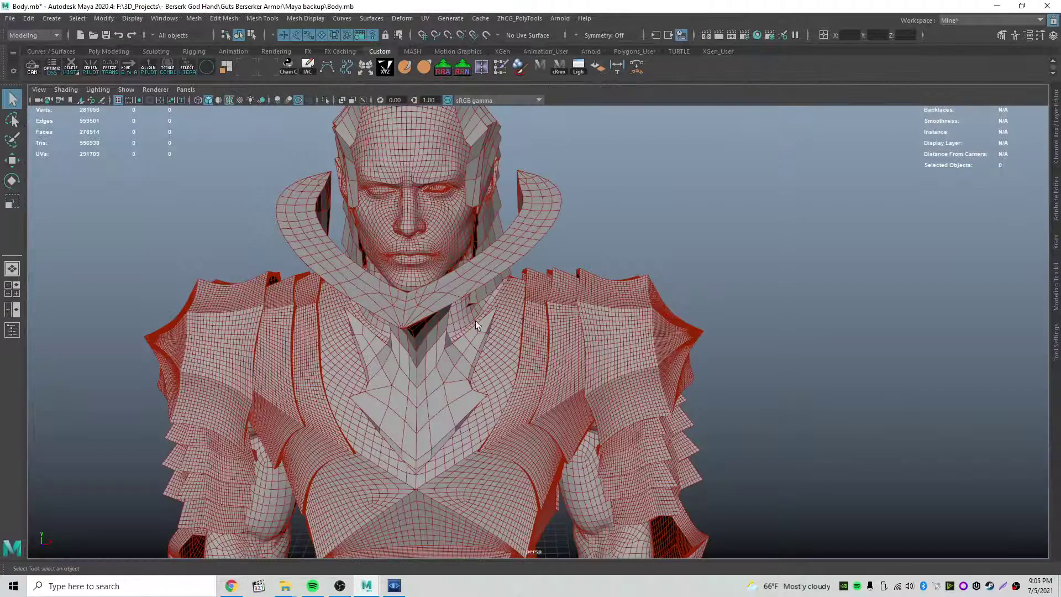
Display the Outliner and hide the Guts_w_Body, PechoBrazos_UVs and NeckBack1 meshes.
{"action": "left_click", "coordinate": [12, 330]}
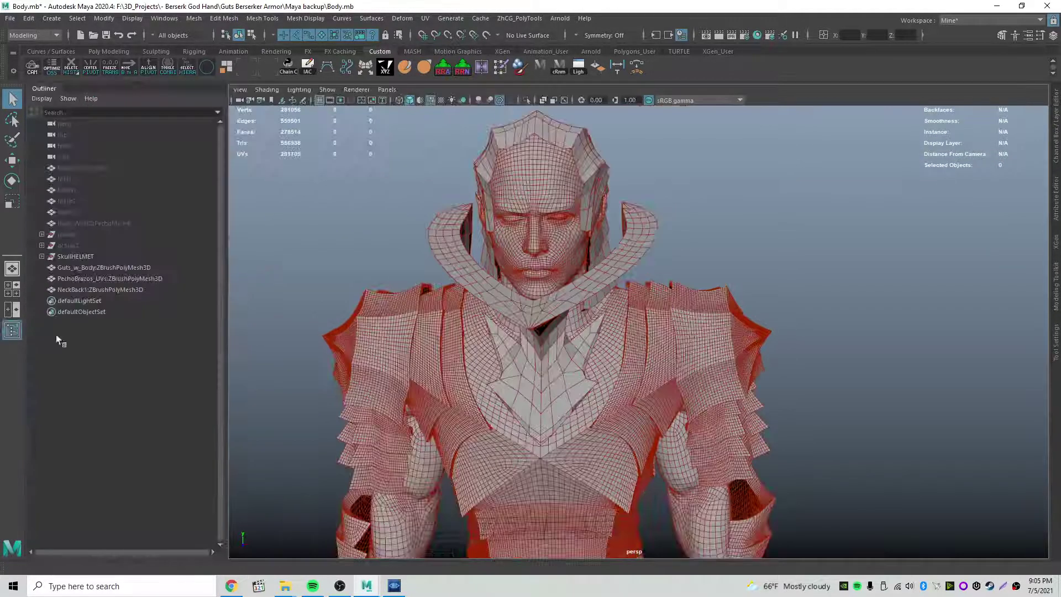
{"action": "left_click", "coordinate": [61, 268]}
{"action": "left_click", "coordinate": [80, 289], "text": "shift"}
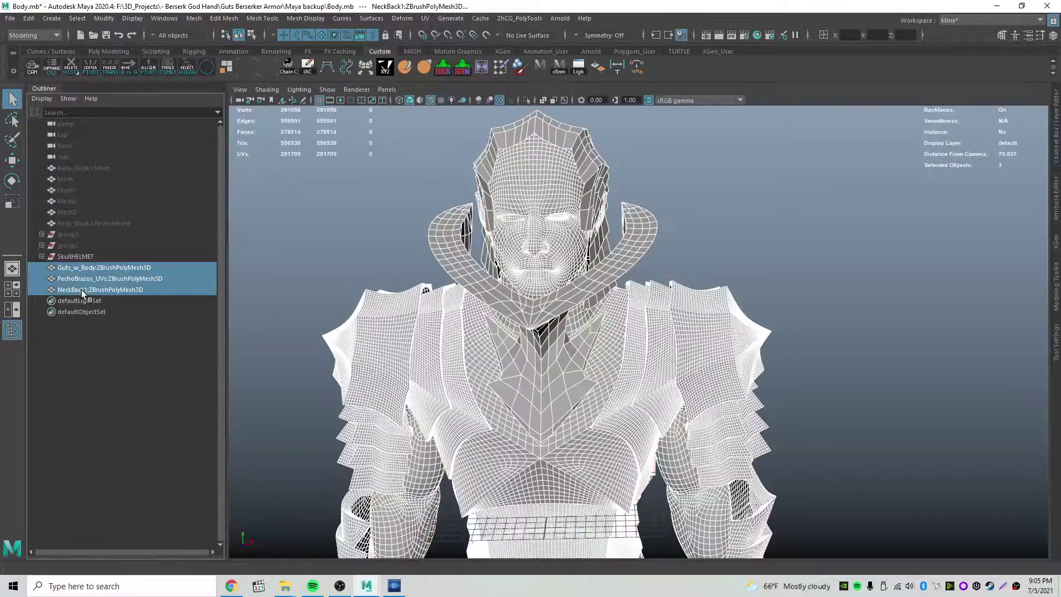
{"action": "key", "text": "ctrl+h"}
Expand the SkullHELMET group and unhide its SkullHelmet mesh.
{"action": "left_click", "coordinate": [76, 258]}
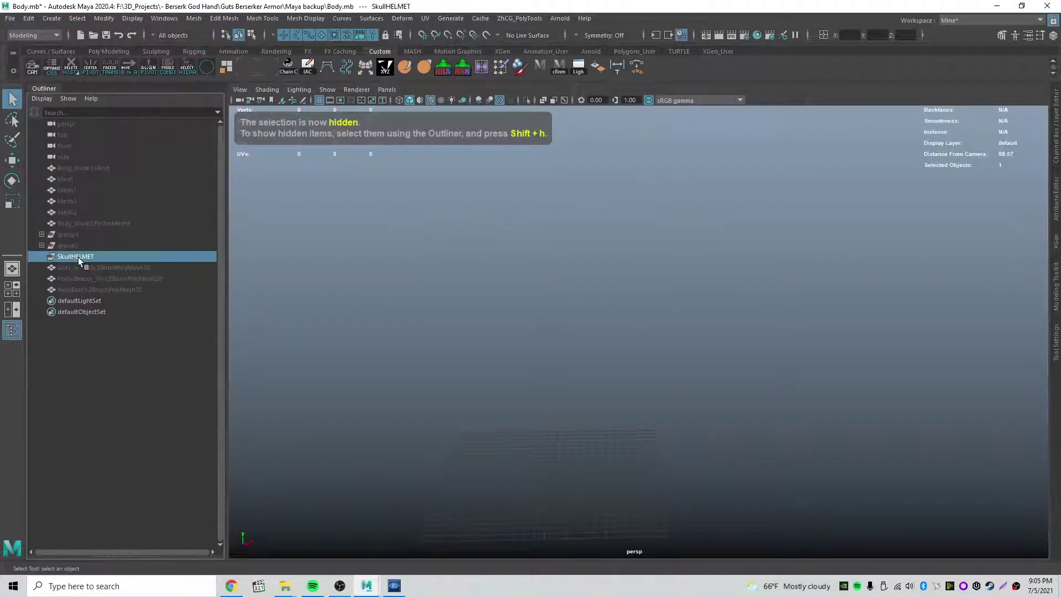
{"action": "left_click", "coordinate": [42, 257]}
{"action": "left_click", "coordinate": [81, 278]}
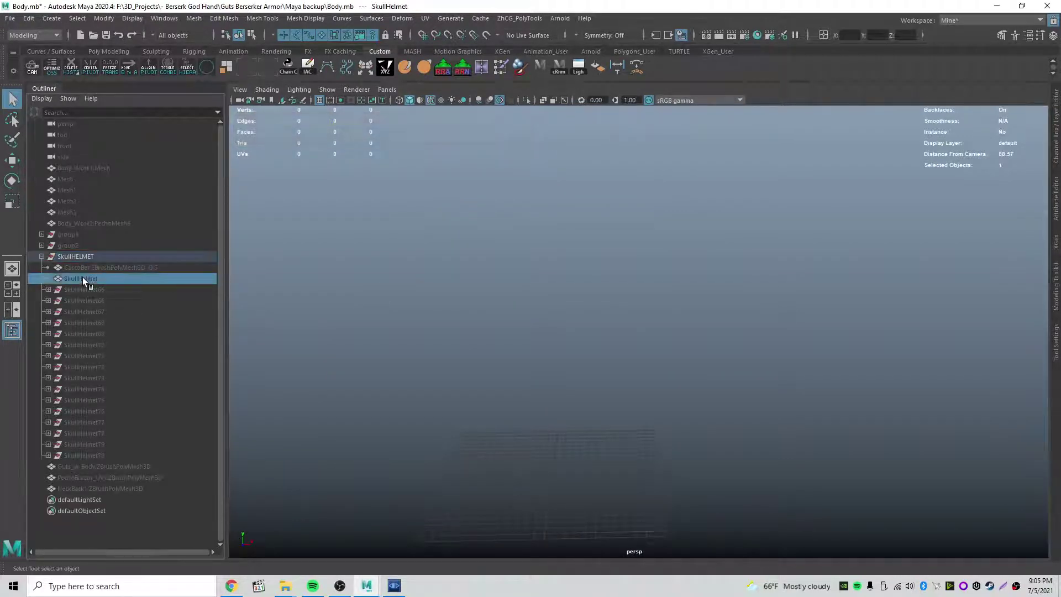
{"action": "key", "text": "shift+h"}
{"action": "left_click", "coordinate": [684, 251]}
{"action": "left_click_drag", "start_coordinate": [683, 252], "coordinate": [760, 257], "text": "alt"}
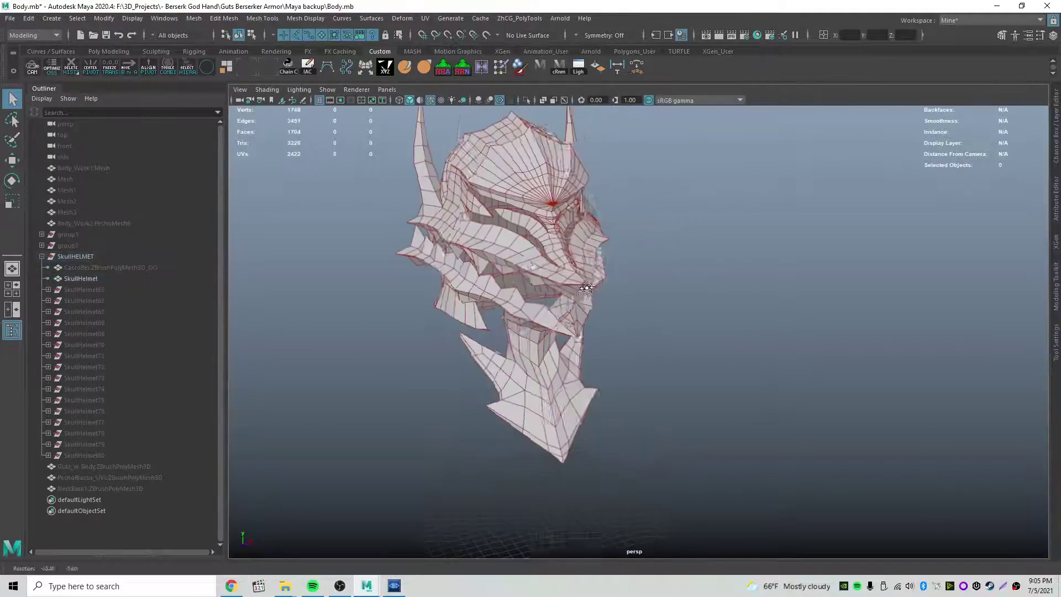
Frame the SkullHelmet mesh and examine its low-poly topology from several angles.
{"action": "left_click", "coordinate": [540, 266]}
{"action": "key", "text": "f"}
{"action": "left_click", "coordinate": [710, 264]}
{"action": "right_click_drag", "start_coordinate": [709, 264], "coordinate": [813, 311], "text": "alt"}
{"action": "left_click_drag", "start_coordinate": [813, 311], "coordinate": [652, 256], "text": "alt"}
{"action": "left_click", "coordinate": [696, 194]}
{"action": "left_click", "coordinate": [648, 170]}
{"action": "left_click_drag", "start_coordinate": [649, 169], "coordinate": [720, 244], "text": "alt"}
{"action": "left_click", "coordinate": [651, 256]}
Try moving the tip vertex of the SkullHelmet's snout in vertex mode, and undo the change.
{"action": "right_click_drag", "start_coordinate": [719, 244], "coordinate": [682, 236]}
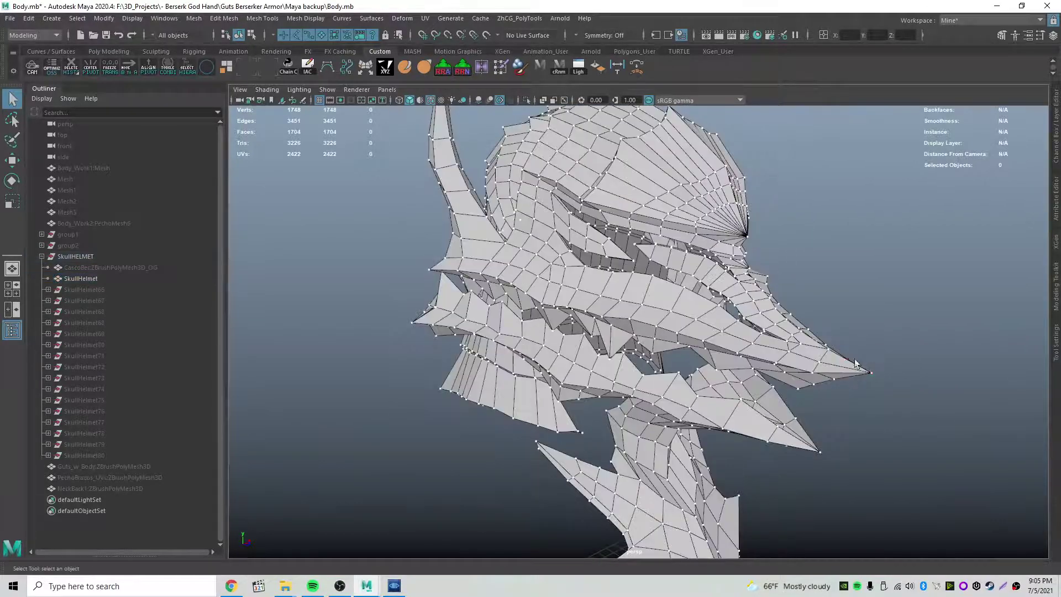
{"action": "left_click", "coordinate": [848, 366]}
{"action": "key", "text": "w"}
{"action": "left_click_drag", "start_coordinate": [843, 390], "coordinate": [514, 308], "text": "alt"}
{"action": "key", "text": "q"}
{"action": "left_click", "coordinate": [798, 362], "text": "shift"}
{"action": "key", "text": "w"}
{"action": "left_click", "coordinate": [727, 358]}
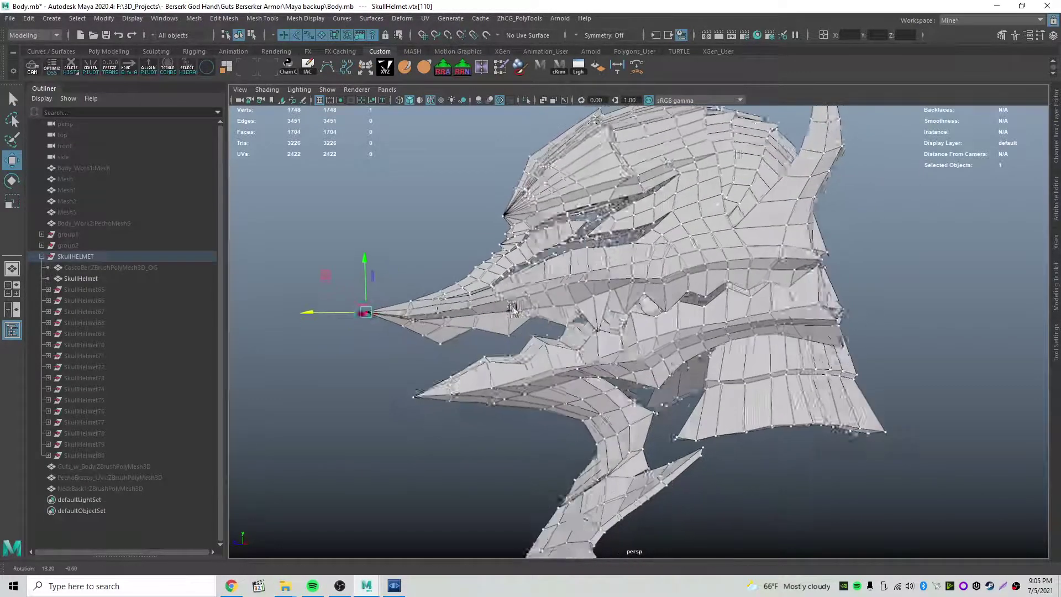
{"action": "left_click_drag", "start_coordinate": [371, 263], "coordinate": [373, 327]}
{"action": "left_click_drag", "start_coordinate": [474, 323], "coordinate": [547, 362]}
{"action": "key", "text": "ctrl+z"}
Try deleting a selection of faces around the SkullHelmet's snout in face mode, and undo the deletion.
{"action": "right_click_drag", "start_coordinate": [433, 258], "coordinate": [436, 292]}
{"action": "left_click_drag", "start_coordinate": [345, 246], "coordinate": [566, 210]}
{"action": "key", "text": "Delete"}
{"action": "key", "text": "ctrl+z"}
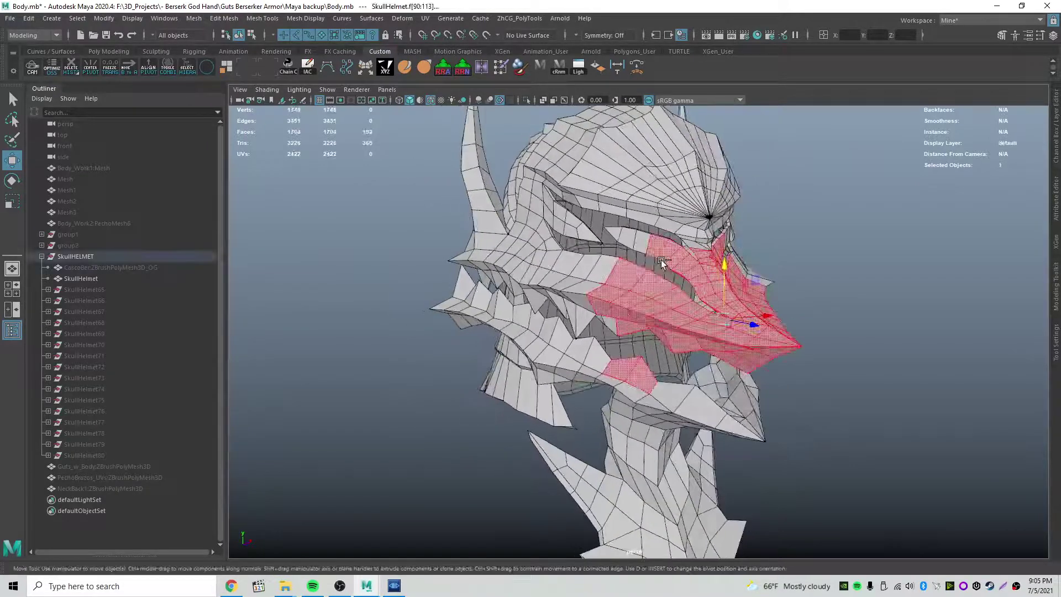
Return to object mode, hide the SkullHelmet mesh, unhide the SkullHelmet80 version and examine it from both sides.
{"action": "key", "text": "F8"}
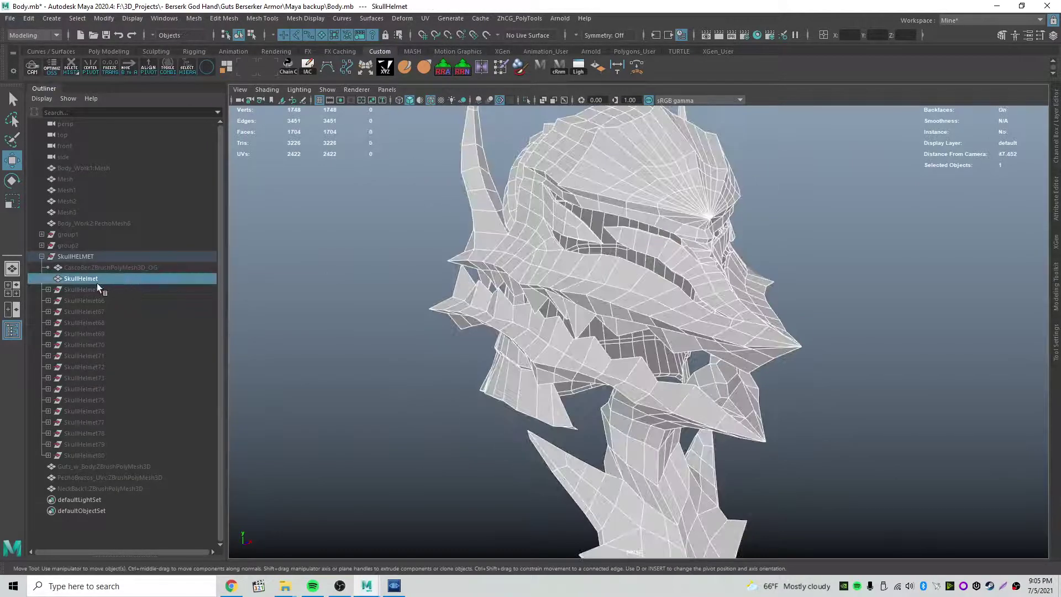
{"action": "key", "text": "ctrl+h"}
{"action": "left_click", "coordinate": [84, 455]}
{"action": "key", "text": "shift+h"}
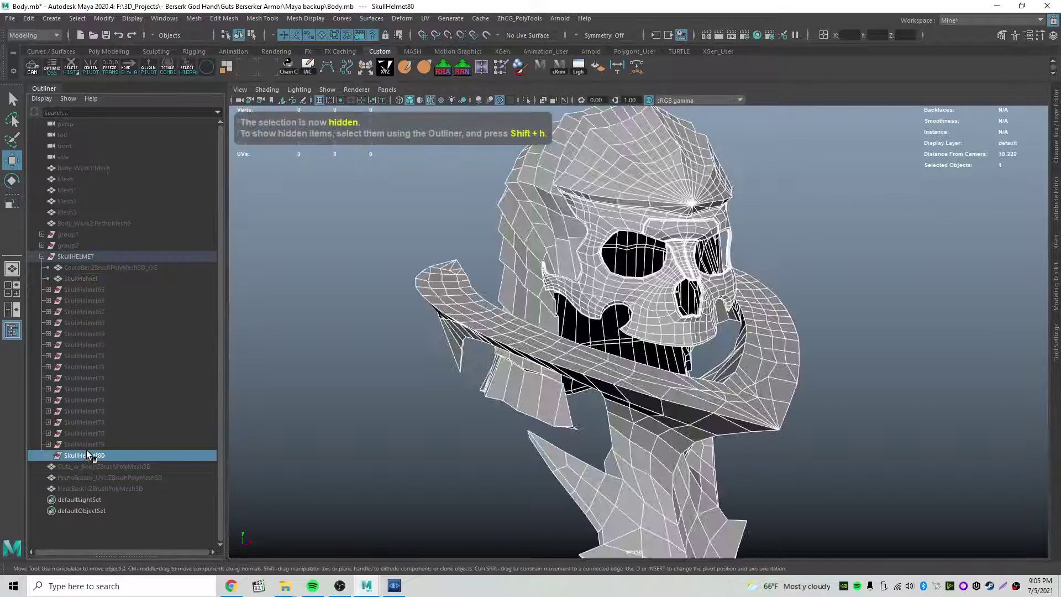
{"action": "left_click", "coordinate": [794, 257]}
{"action": "left_click_drag", "start_coordinate": [795, 257], "coordinate": [657, 296], "text": "alt"}
{"action": "left_click", "coordinate": [93, 456]}
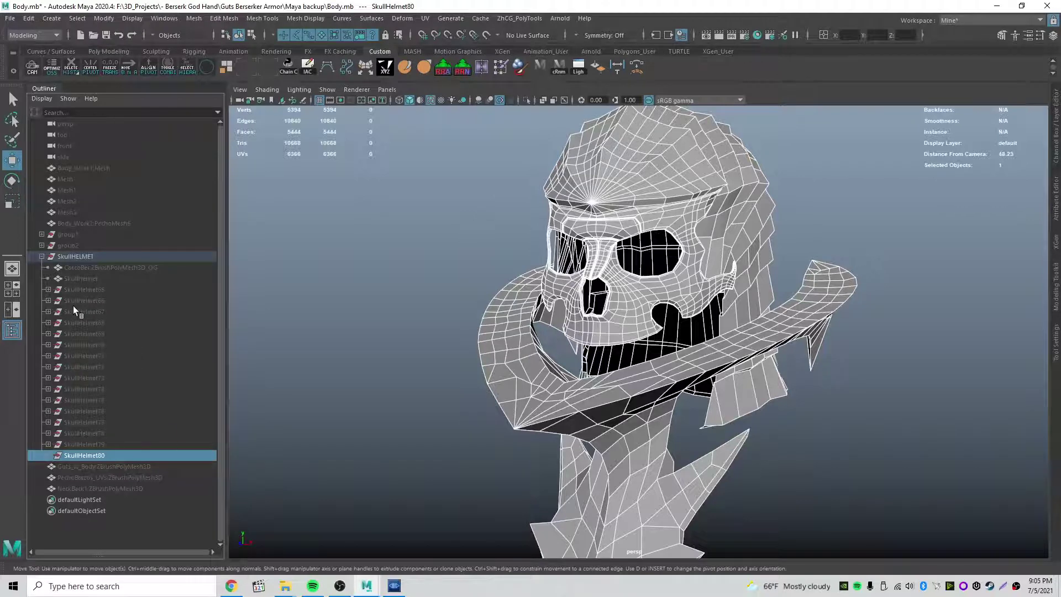
Unhide the original SkullHelmet mesh and hide SkullHelmet80.
{"action": "left_click", "coordinate": [90, 279]}
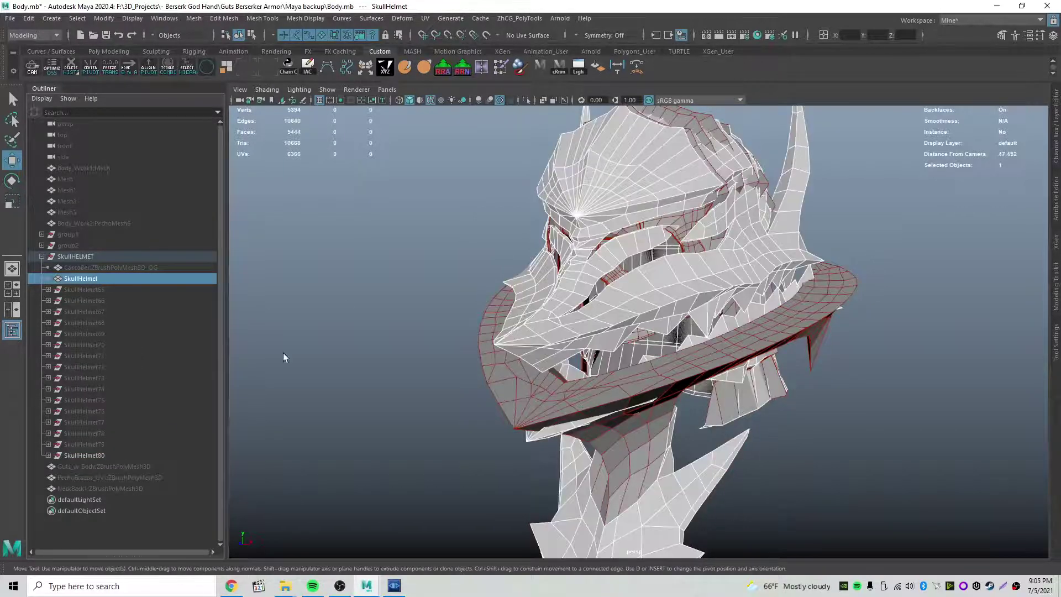
{"action": "left_click", "coordinate": [100, 456]}
{"action": "key", "text": "ctrl+h"}
{"action": "left_click", "coordinate": [640, 267]}
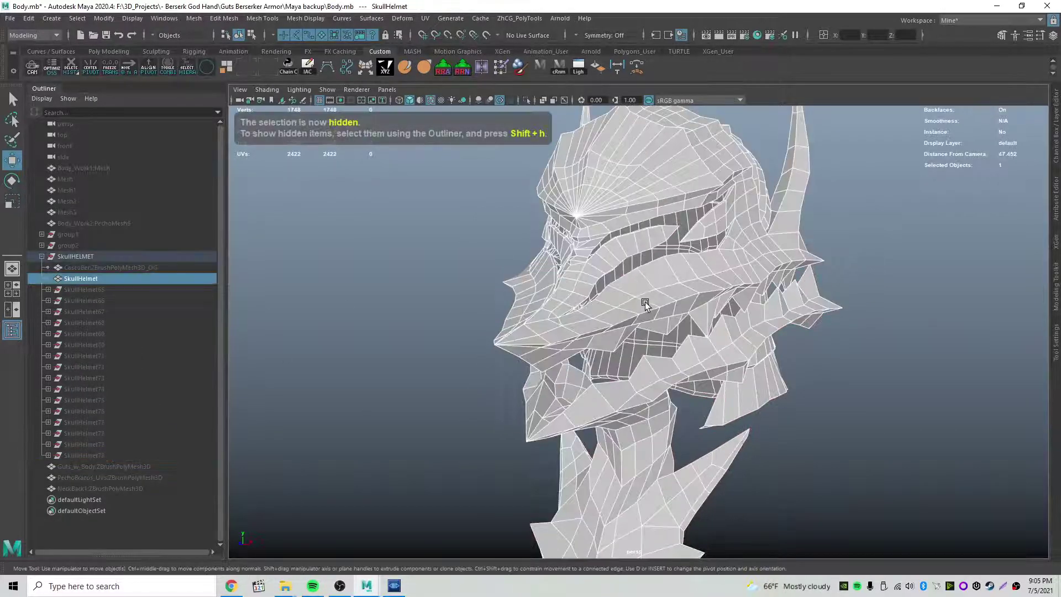
{"action": "left_click_drag", "start_coordinate": [645, 303], "coordinate": [583, 305], "text": "alt"}
Duplicate the SkullHelmet mesh, hide the original and select the duplicate.
{"action": "key", "text": "q"}
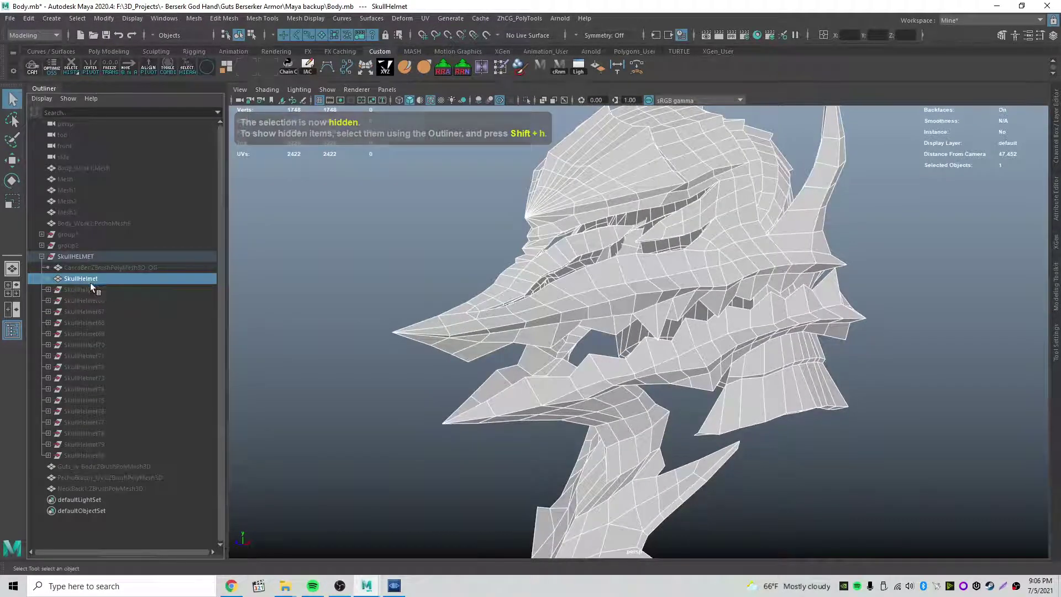
{"action": "key", "text": "ctrl+d"}
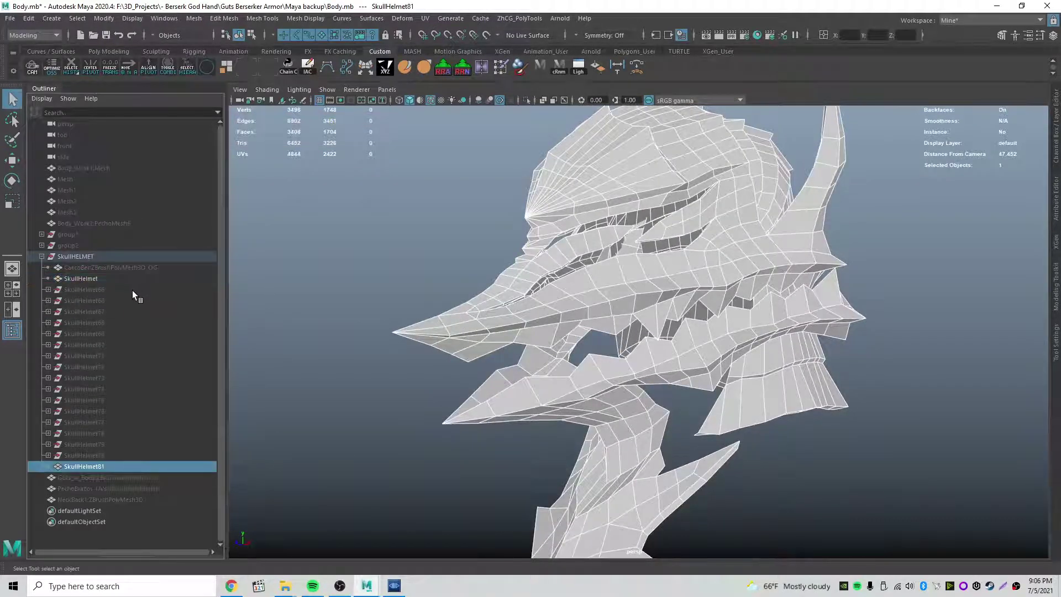
{"action": "left_click", "coordinate": [90, 280]}
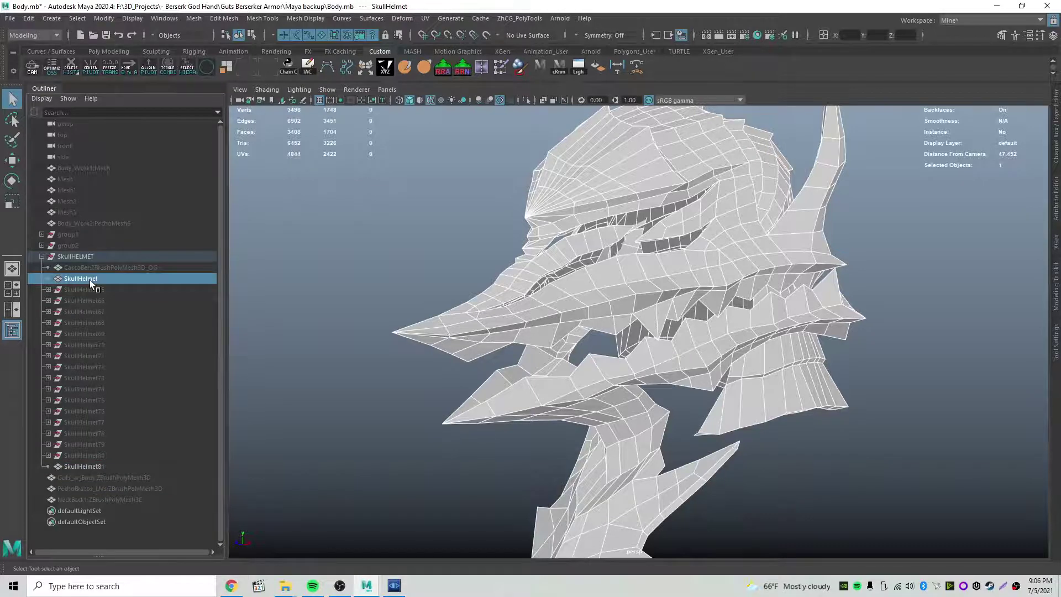
{"action": "key", "text": "ctrl+h"}
{"action": "left_click", "coordinate": [111, 466]}
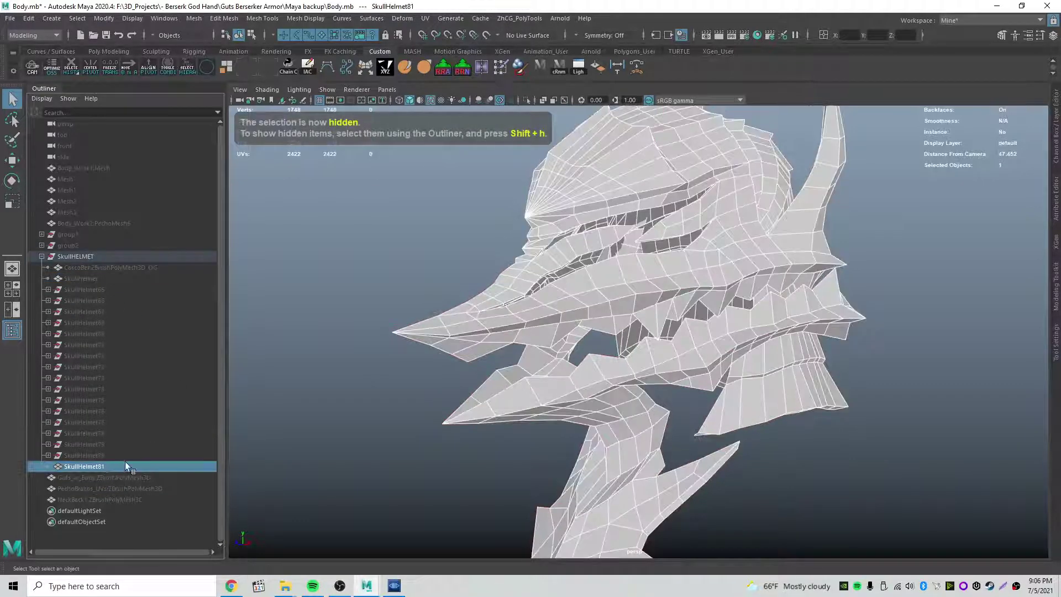
Delete the faces at the front of the snout on the SkullHelmet81 duplicate and return to object mode.
{"action": "left_click_drag", "start_coordinate": [540, 313], "coordinate": [486, 299], "text": "alt"}
{"action": "right_click_drag", "start_coordinate": [476, 282], "coordinate": [476, 308]}
{"action": "left_click_drag", "start_coordinate": [476, 308], "coordinate": [442, 301], "text": "alt"}
{"action": "left_click_drag", "start_coordinate": [361, 254], "coordinate": [586, 315]}
{"action": "key", "text": "Delete"}
{"action": "right_click", "coordinate": [505, 209]}
{"action": "left_click", "coordinate": [559, 192]}
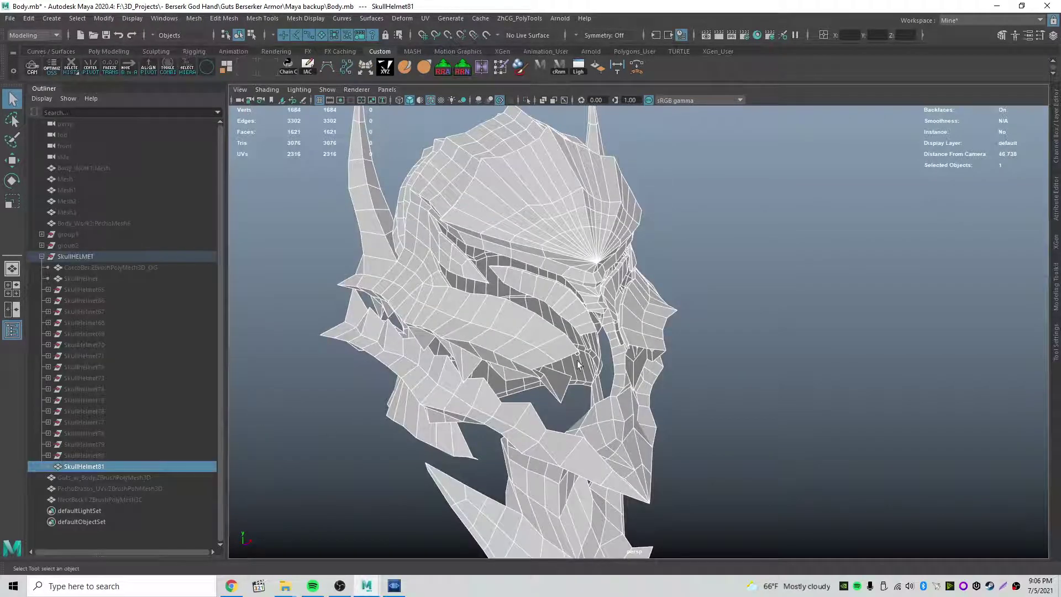
Duplicate the cut SkullHelmet81 mesh and hide the earlier version.
{"action": "key", "text": "ctrl+d"}
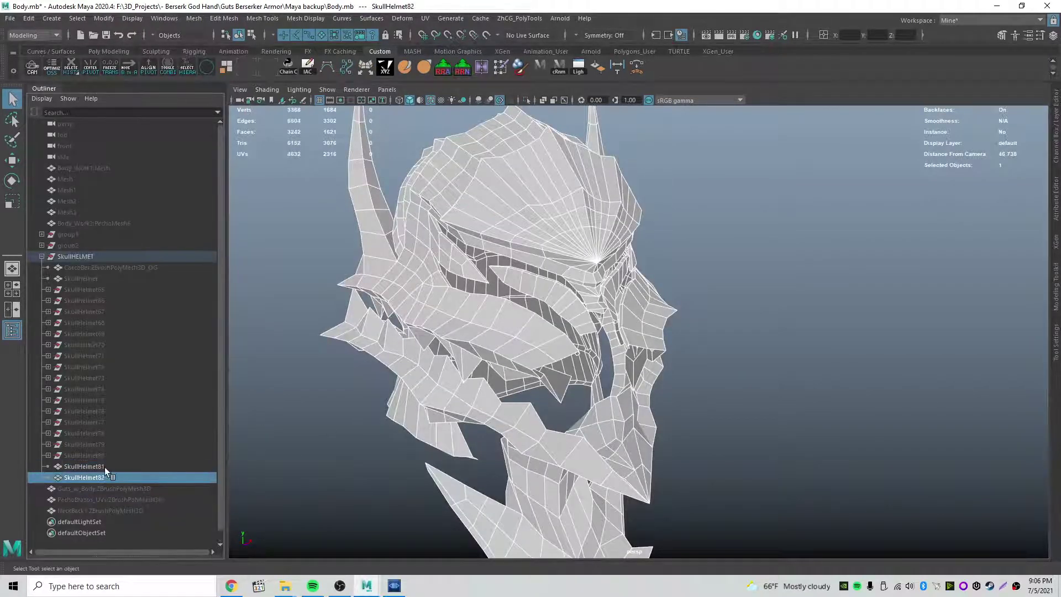
{"action": "key", "text": "ctrl+h"}
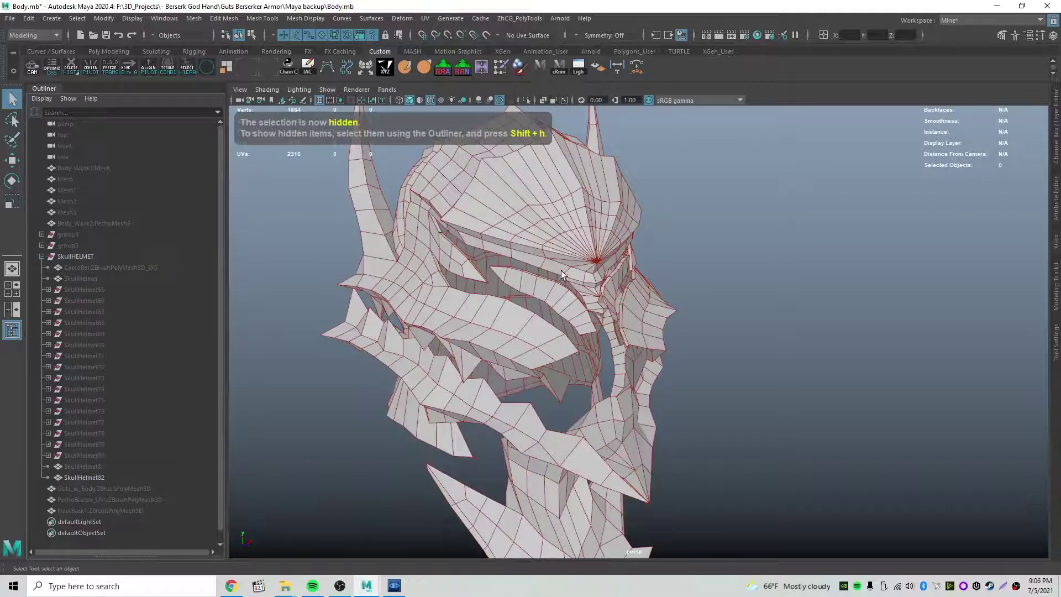
{"action": "left_click", "coordinate": [562, 270]}
Delete the remaining snout faces below the brow on SkullHelmet82 and return to object mode.
{"action": "right_click_drag", "start_coordinate": [565, 232], "coordinate": [537, 238]}
{"action": "right_click_drag", "start_coordinate": [554, 280], "coordinate": [556, 320]}
{"action": "left_click_drag", "start_coordinate": [556, 320], "coordinate": [646, 320], "text": "alt"}
{"action": "left_click_drag", "start_coordinate": [832, 267], "coordinate": [540, 341]}
{"action": "key", "text": "Delete"}
{"action": "right_click_drag", "start_coordinate": [521, 210], "coordinate": [564, 194]}
{"action": "left_click_drag", "start_coordinate": [553, 213], "coordinate": [616, 264], "text": "alt"}
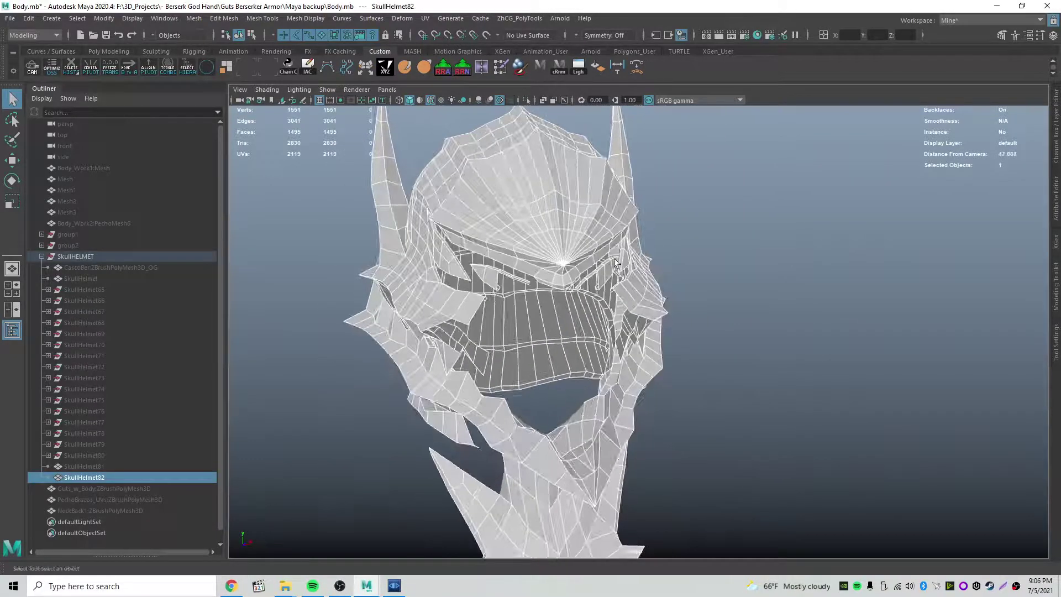
Examine the opened face area of SkullHelmet82 from the front and sides.
{"action": "left_click_drag", "start_coordinate": [682, 292], "coordinate": [669, 359], "text": "alt"}
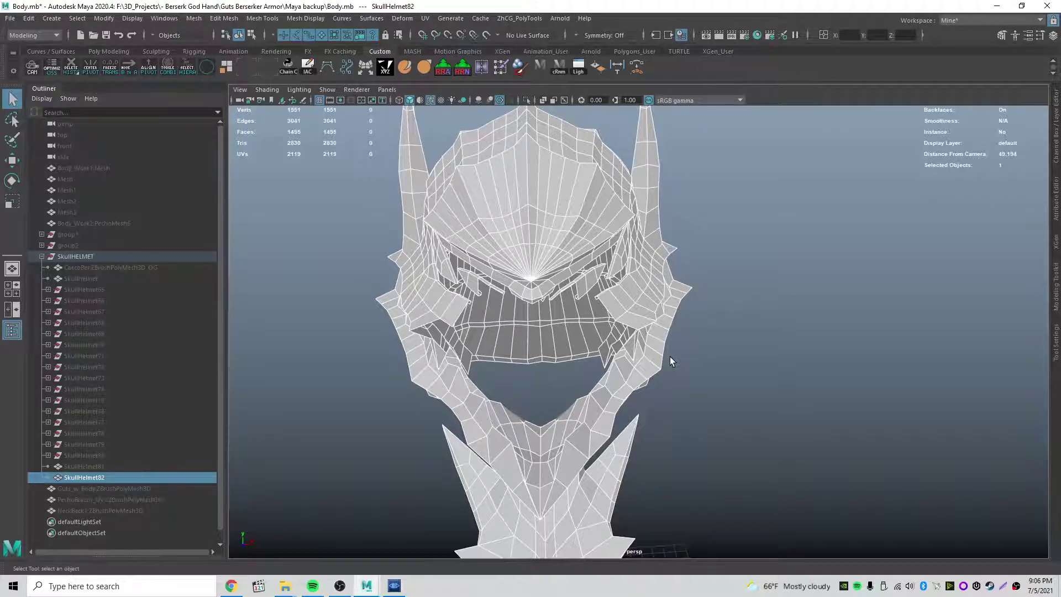
{"action": "left_click_drag", "start_coordinate": [670, 356], "coordinate": [622, 346], "text": "alt"}
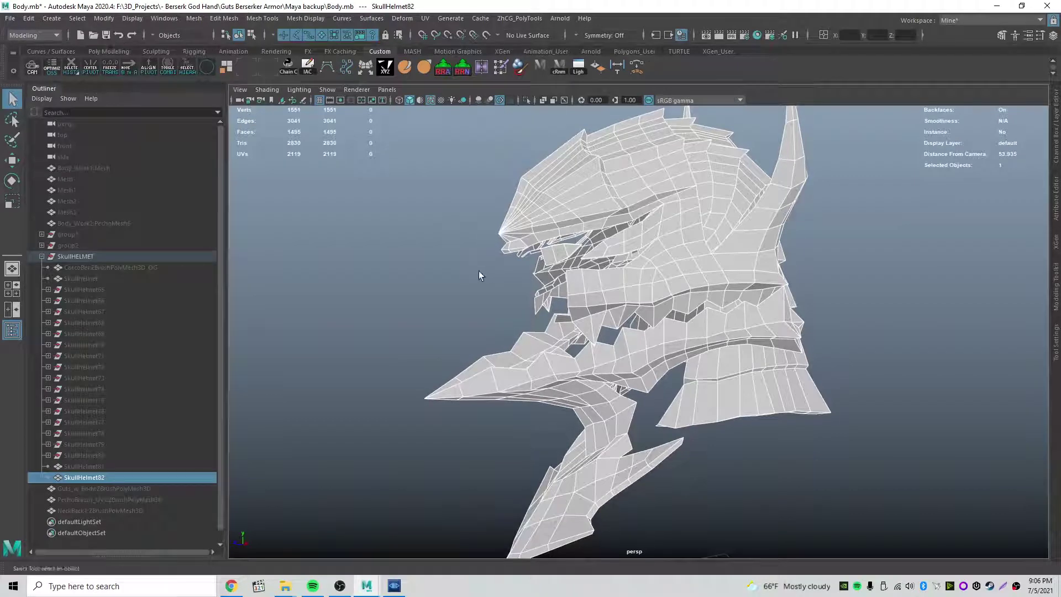
{"action": "left_click_drag", "start_coordinate": [479, 274], "coordinate": [528, 296], "text": "alt"}
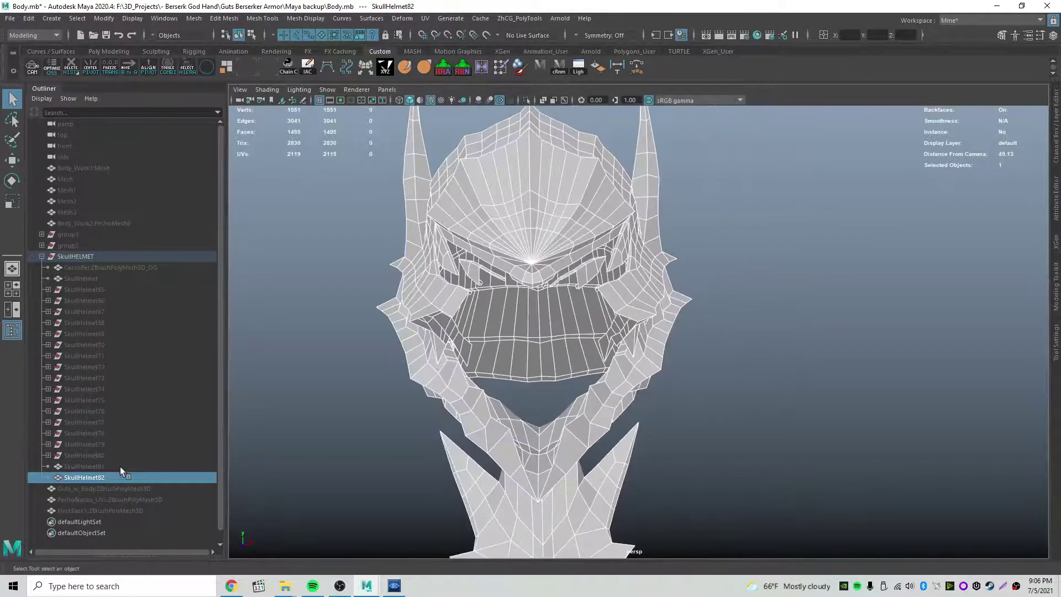
{"action": "left_click", "coordinate": [94, 467]}
{"action": "left_click", "coordinate": [91, 479]}
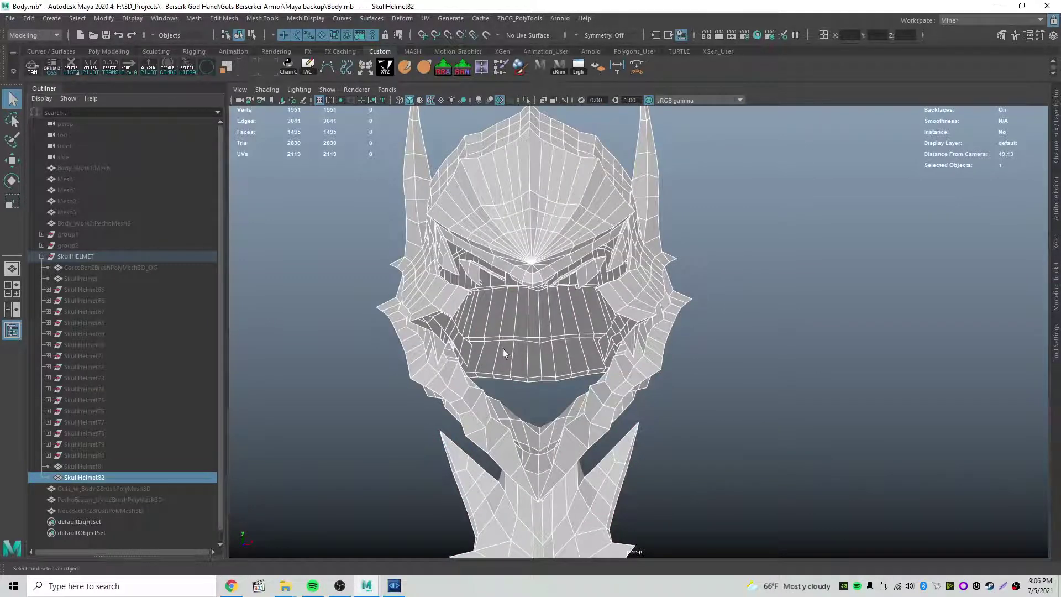
{"action": "left_click_drag", "start_coordinate": [248, 443], "coordinate": [462, 378], "text": "alt"}
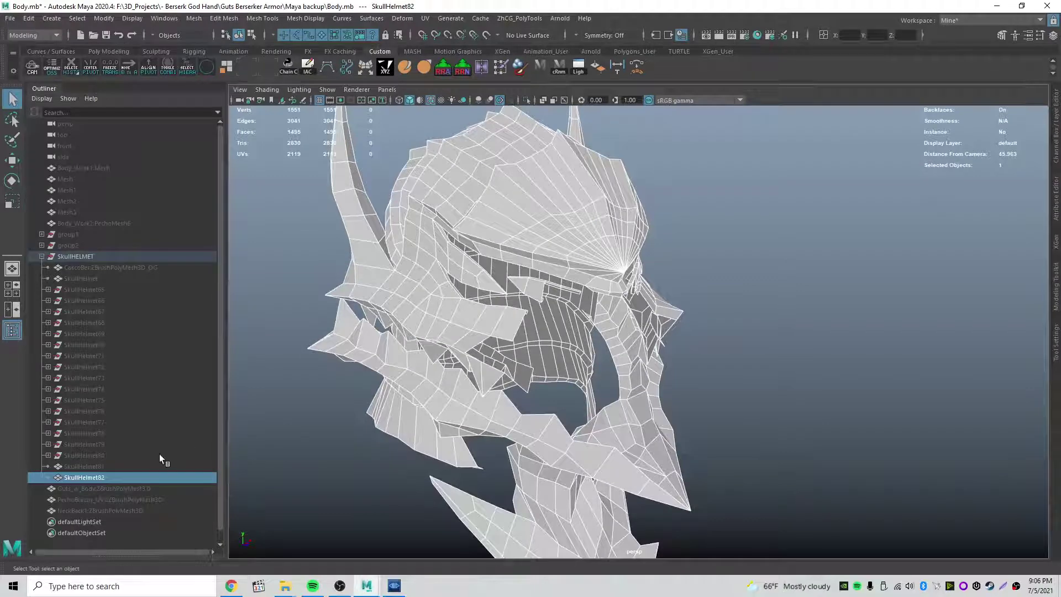
Try another duplicate of SkullHelmet82, discard it and unhide SkullHelmet82.
{"action": "key", "text": "ctrl+d"}
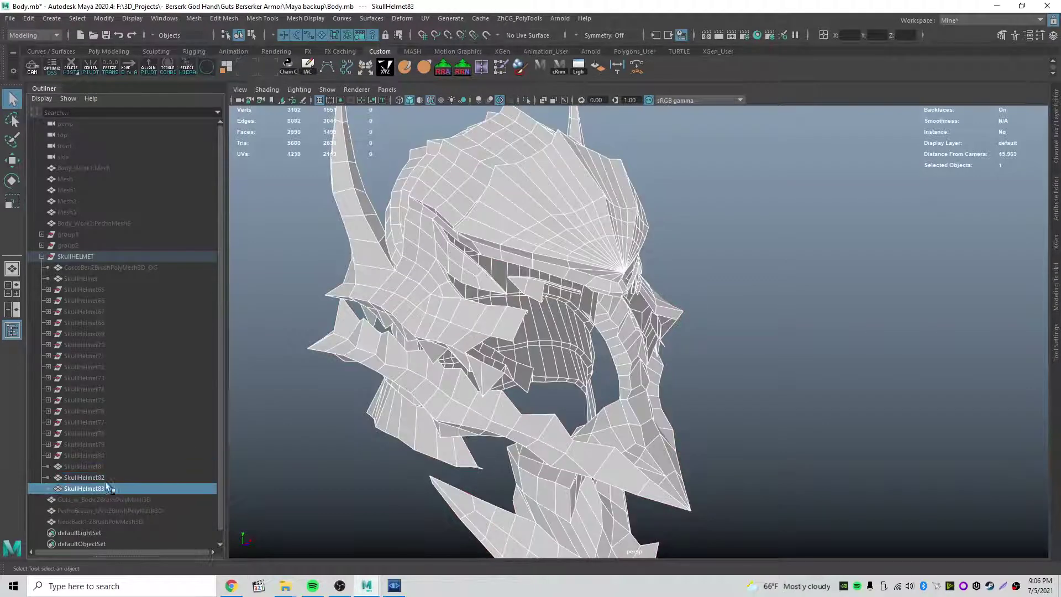
{"action": "key", "text": "ctrl+h"}
{"action": "left_click", "coordinate": [99, 489]}
{"action": "key", "text": "Delete"}
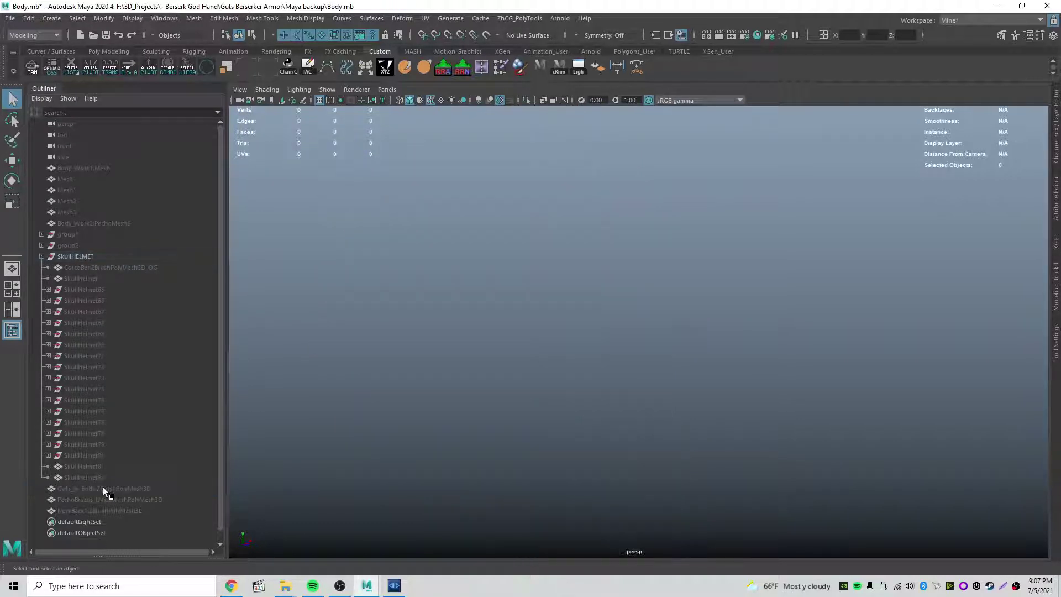
{"action": "left_click", "coordinate": [102, 477]}
{"action": "key", "text": "shift+h"}
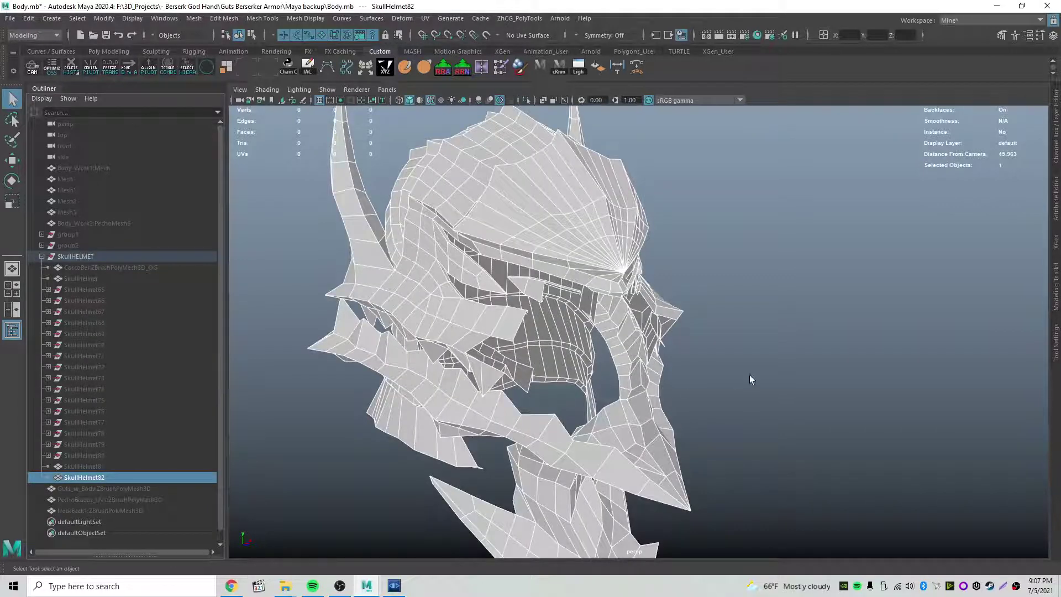
Highlight the SkullHelmet, SkullHelmet81 and SkullHelmet82 versions together and review the cut mesh from the side and front.
{"action": "left_click", "coordinate": [101, 468]}
{"action": "left_click", "coordinate": [88, 278]}
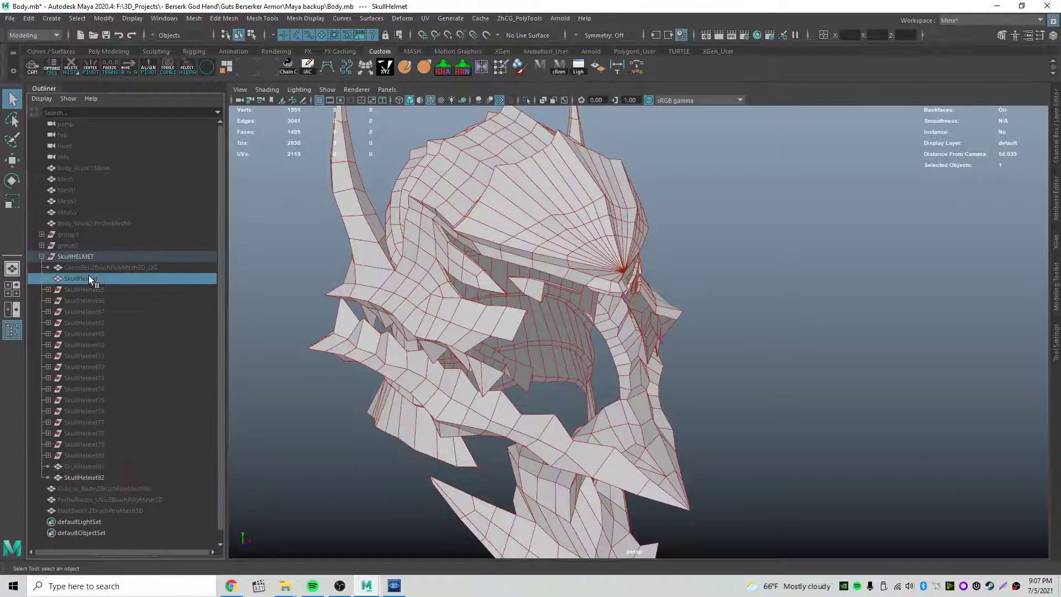
{"action": "left_click", "coordinate": [91, 466], "text": "ctrl"}
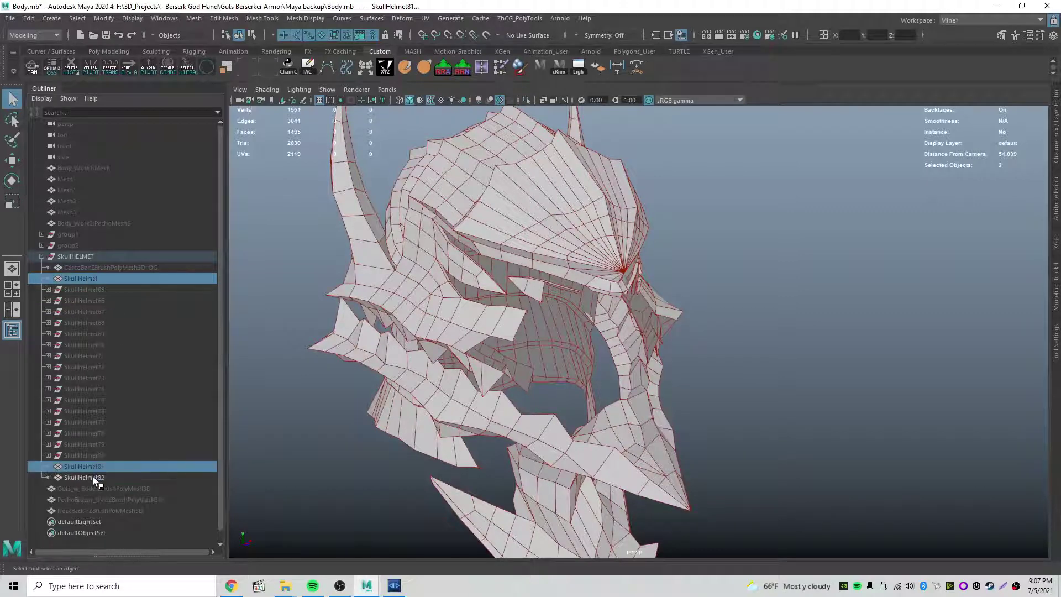
{"action": "left_click", "coordinate": [93, 477], "text": "ctrl"}
{"action": "left_click", "coordinate": [752, 332]}
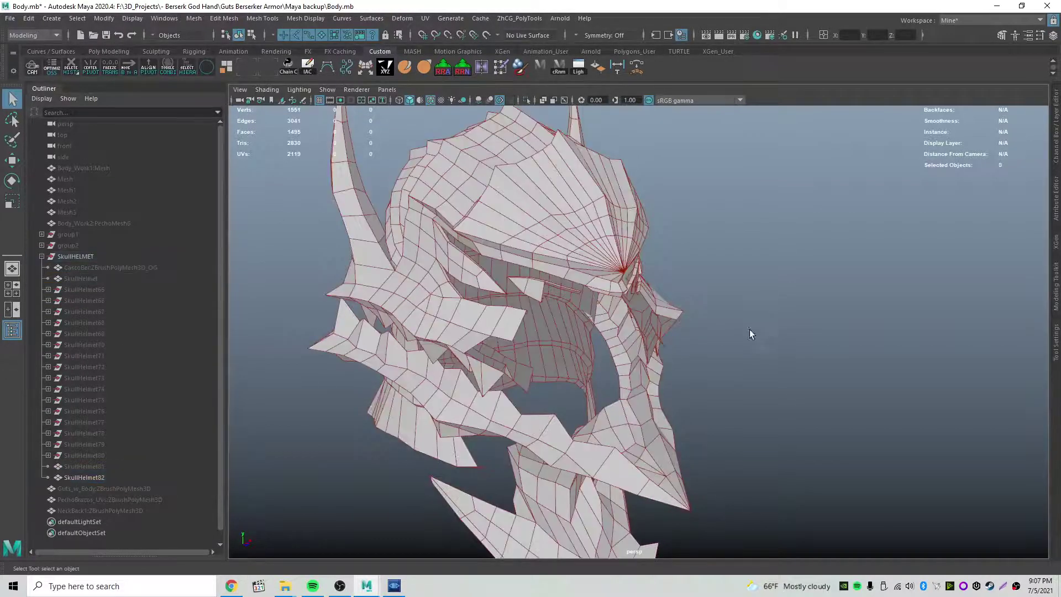
{"action": "left_click_drag", "start_coordinate": [749, 329], "coordinate": [611, 351], "text": "alt"}
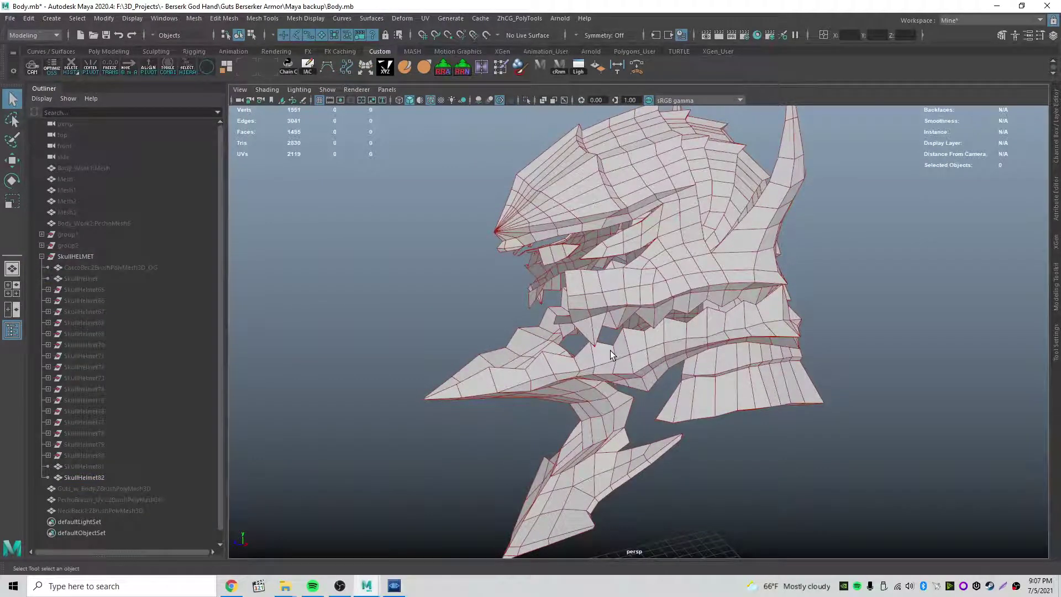
{"action": "mouse_move", "coordinate": [610, 350]}
{"action": "left_mouse_down", "text": "alt"}
{"action": "mouse_move", "coordinate": [663, 320]}
{"action": "mouse_move", "coordinate": [747, 316]}
{"action": "mouse_move", "coordinate": [619, 332]}
{"action": "left_mouse_up", "text": "alt"}
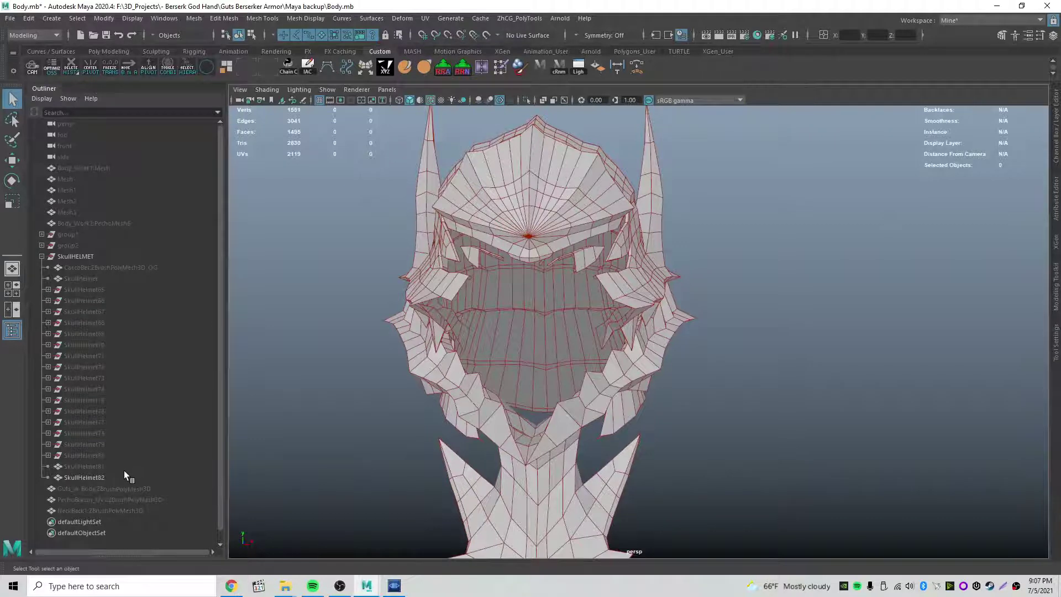
Delete the demonstration duplicates SkullHelmet81 and SkullHelmet82.
{"action": "left_click", "coordinate": [95, 478]}
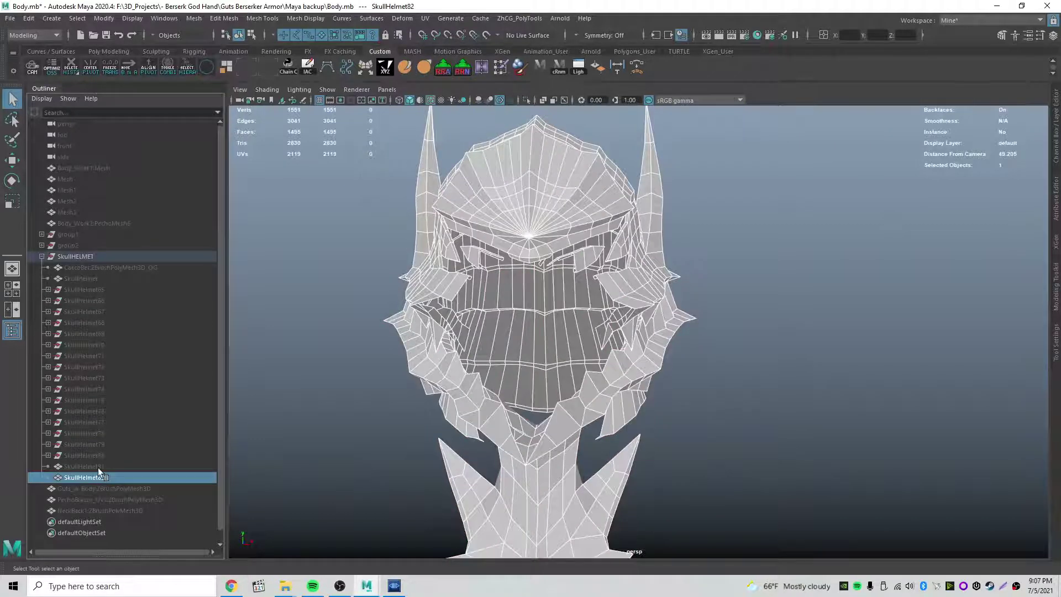
{"action": "key", "text": "Delete"}
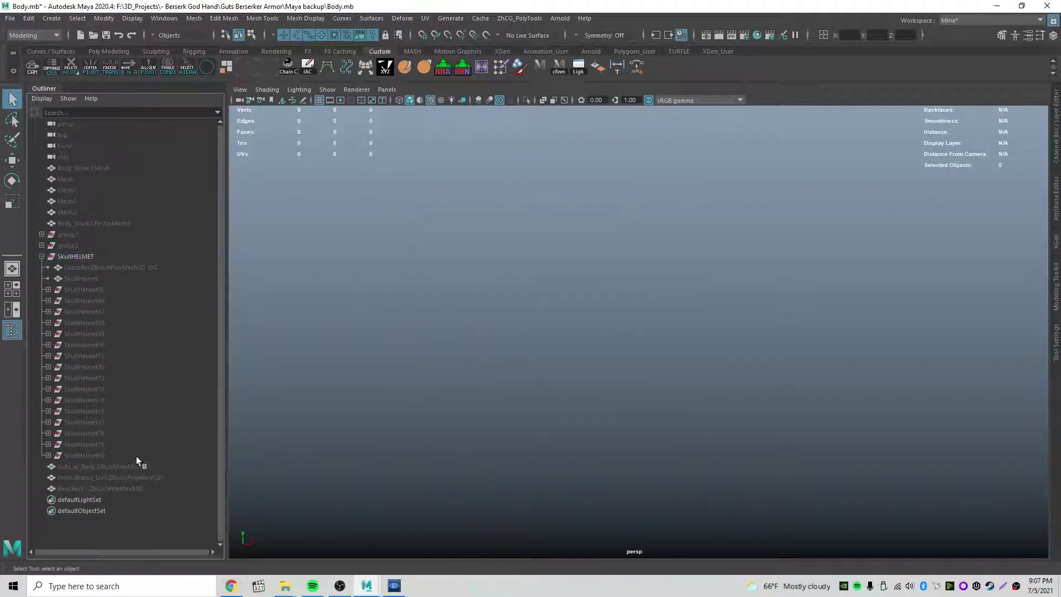
Show and hide the saved helmet versions SkullHelmet65 through SkullHelmet72 one after another to examine the progression.
{"action": "left_click", "coordinate": [105, 291]}
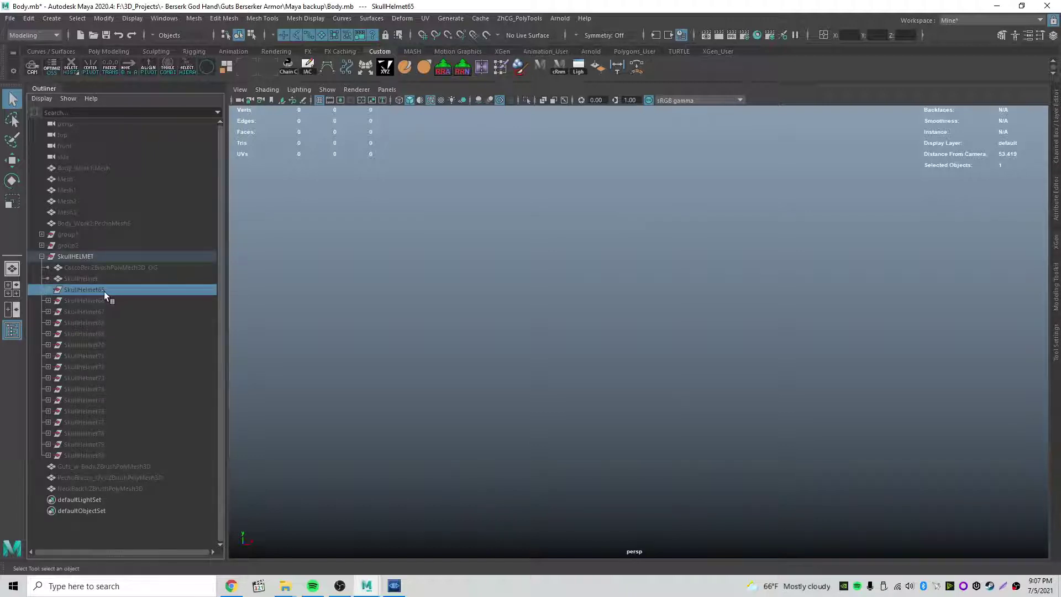
{"action": "left_click", "coordinate": [104, 302]}
{"action": "left_click", "coordinate": [98, 291]}
{"action": "key", "text": "ctrl+h"}
{"action": "left_click", "coordinate": [98, 301]}
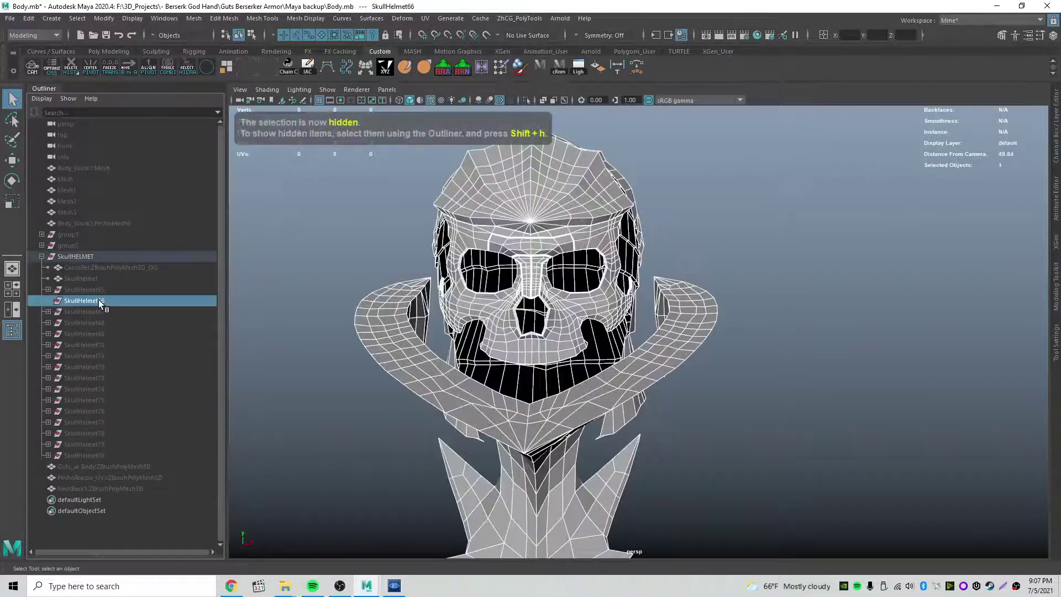
{"action": "key", "text": "ctrl+h"}
{"action": "key", "text": "ctrl+z"}
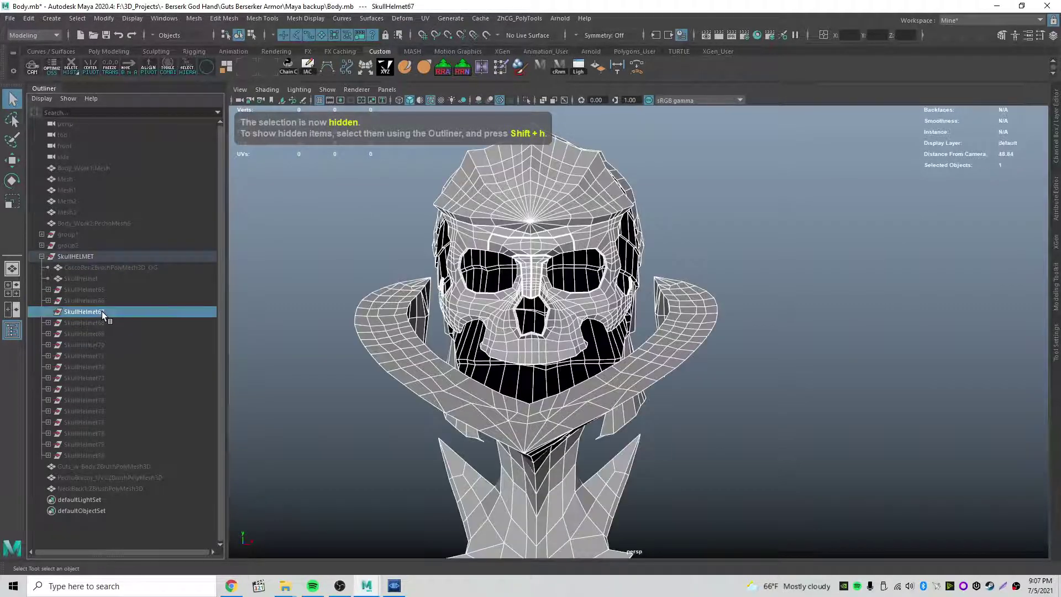
{"action": "key", "text": "ctrl+h"}
{"action": "left_click", "coordinate": [100, 321]}
{"action": "left_click_drag", "start_coordinate": [332, 354], "coordinate": [283, 373], "text": "alt"}
{"action": "key", "text": "ctrl+h"}
{"action": "left_click", "coordinate": [91, 333]}
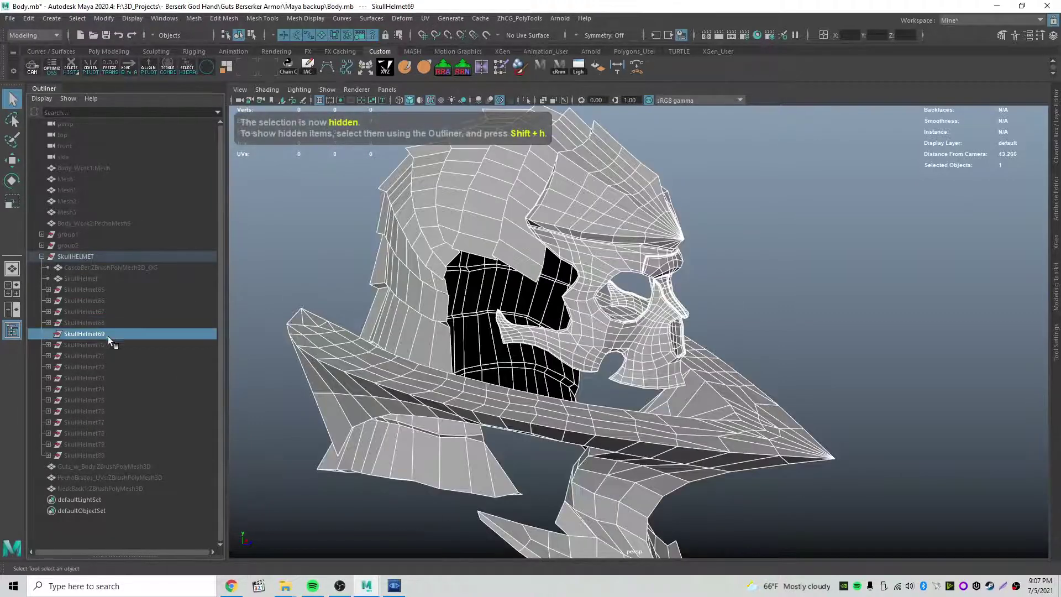
{"action": "key", "text": "ctrl+h"}
{"action": "left_click", "coordinate": [98, 343]}
{"action": "key", "text": "ctrl+h"}
{"action": "left_click", "coordinate": [97, 355]}
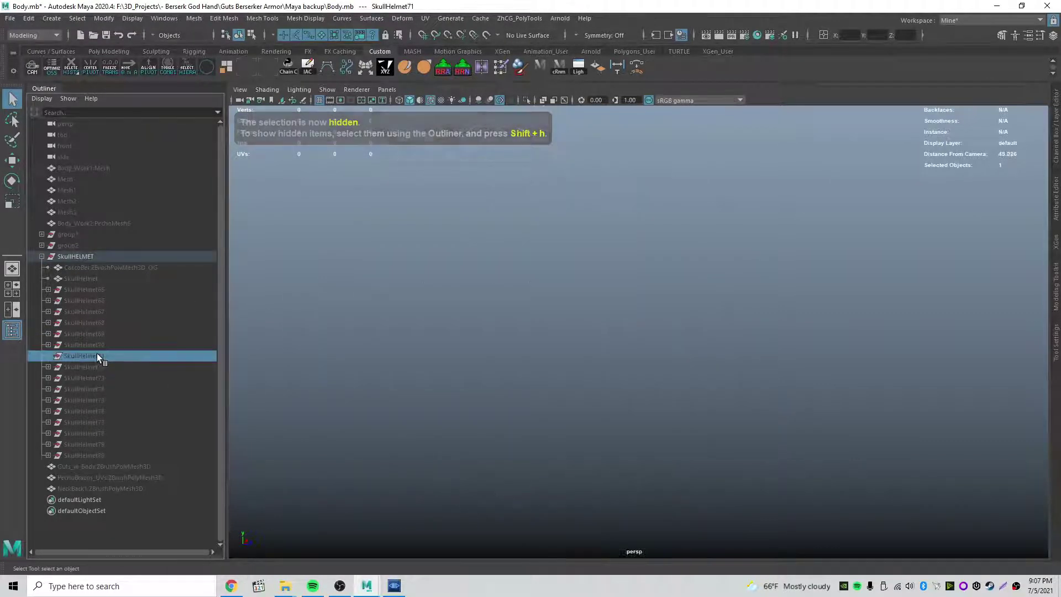
{"action": "key", "text": "ctrl+h"}
{"action": "left_click", "coordinate": [101, 367]}
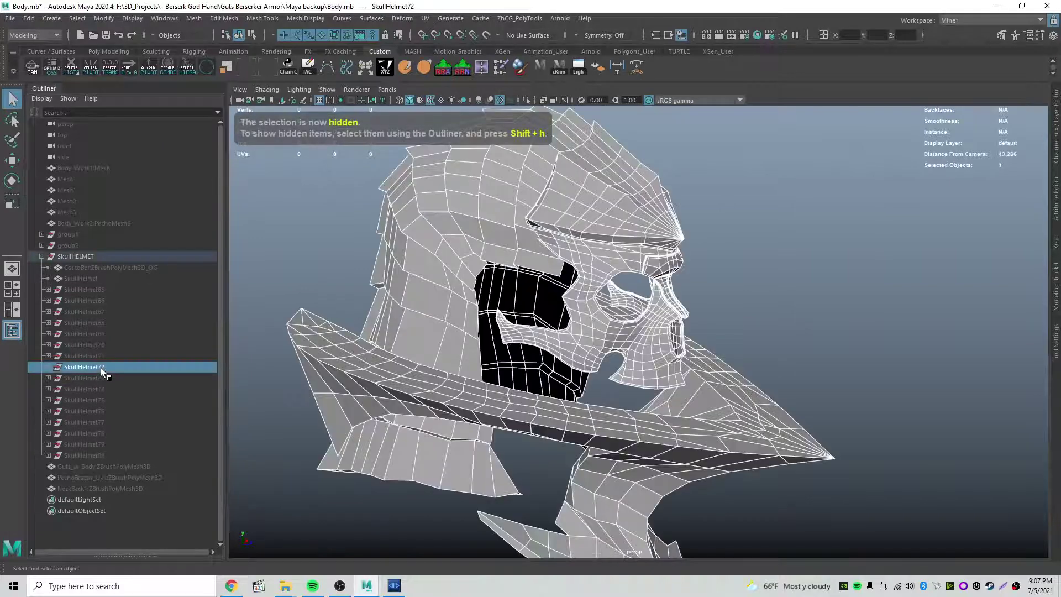
Hide SkullHelmet72 and unhide the last saved version, SkullHelmet80.
{"action": "key", "text": "ctrl+h"}
{"action": "left_click", "coordinate": [91, 456]}
{"action": "key", "text": "shift+h"}
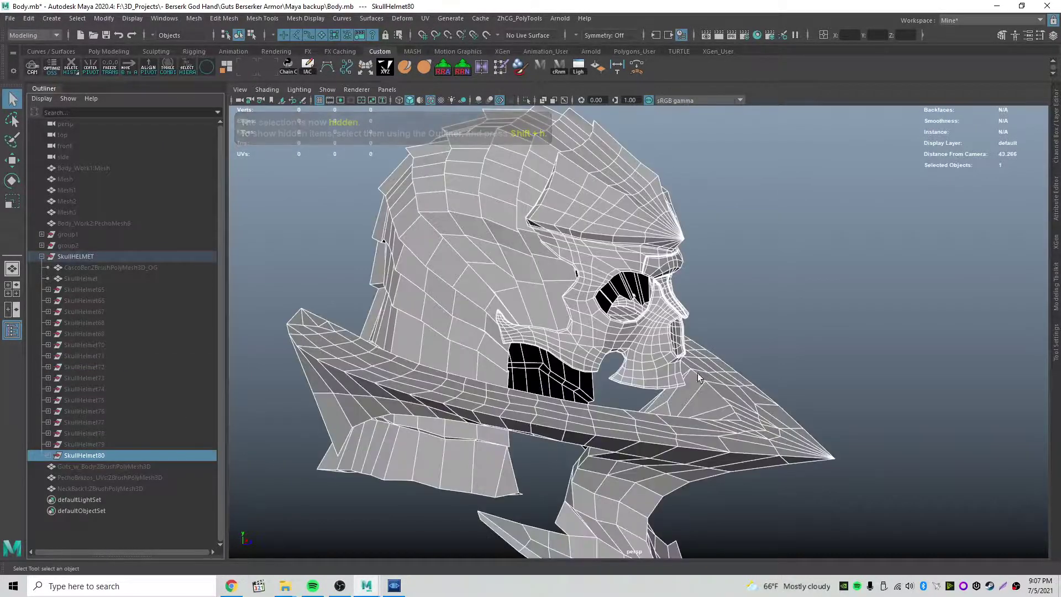
View SkullHelmet80 from the front and turn on the smooth preview for its skull face mesh.
{"action": "left_click_drag", "start_coordinate": [719, 348], "coordinate": [622, 339], "text": "alt"}
{"action": "left_click", "coordinate": [535, 259]}
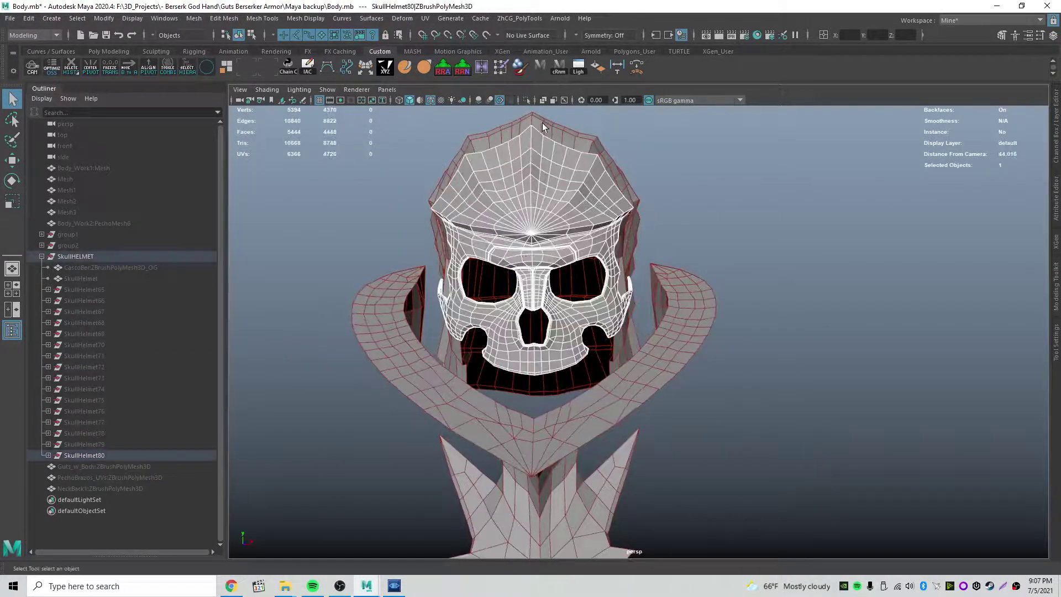
{"action": "left_click", "coordinate": [565, 117]}
{"action": "left_click", "coordinate": [431, 102]}
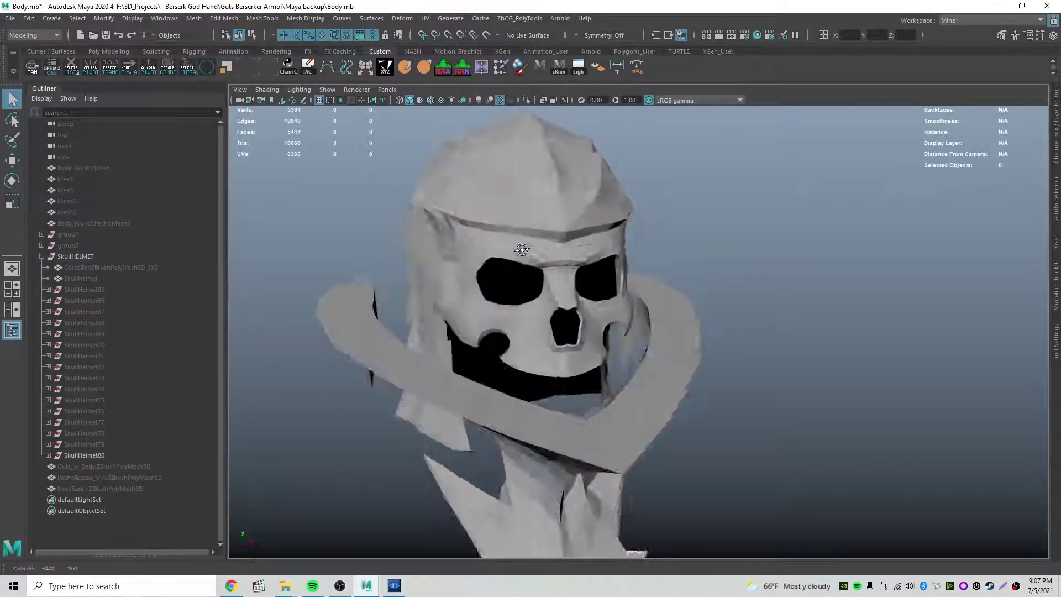
{"action": "right_click_drag", "start_coordinate": [516, 246], "coordinate": [734, 301], "text": "alt"}
{"action": "left_click", "coordinate": [624, 321]}
{"action": "key", "text": "3"}
{"action": "left_click", "coordinate": [708, 273]}
Examine the smoothed skull face up close around the nose bridge, eye sockets and brow, with and without its wireframe.
{"action": "left_click_drag", "start_coordinate": [708, 273], "coordinate": [659, 374], "text": "alt"}
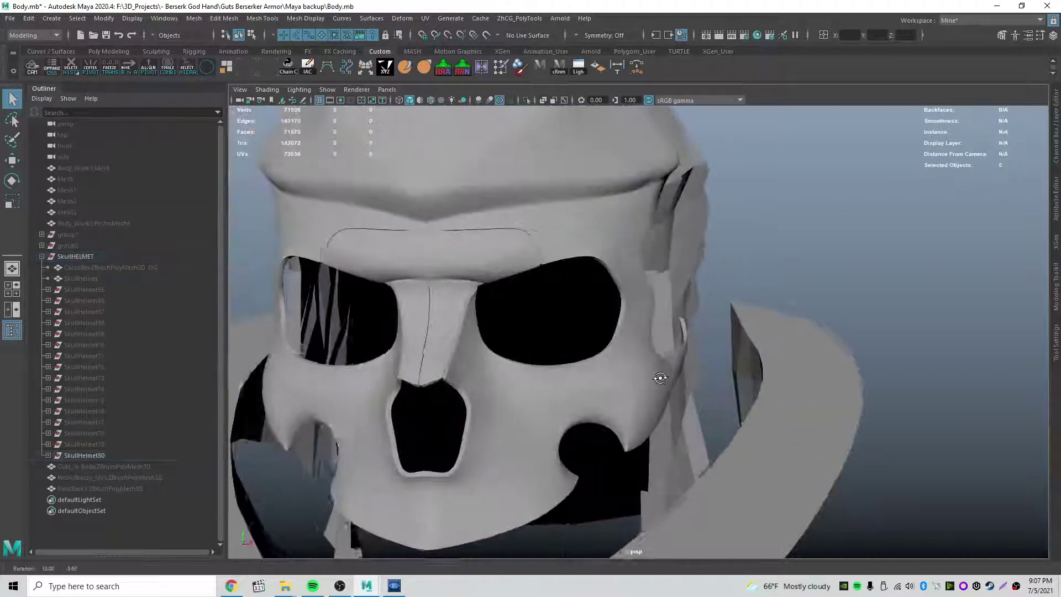
{"action": "right_click_drag", "start_coordinate": [564, 365], "coordinate": [658, 358], "text": "alt"}
{"action": "middle_click_drag", "start_coordinate": [475, 337], "coordinate": [768, 298], "text": "alt"}
{"action": "left_click_drag", "start_coordinate": [670, 347], "coordinate": [427, 329], "text": "alt"}
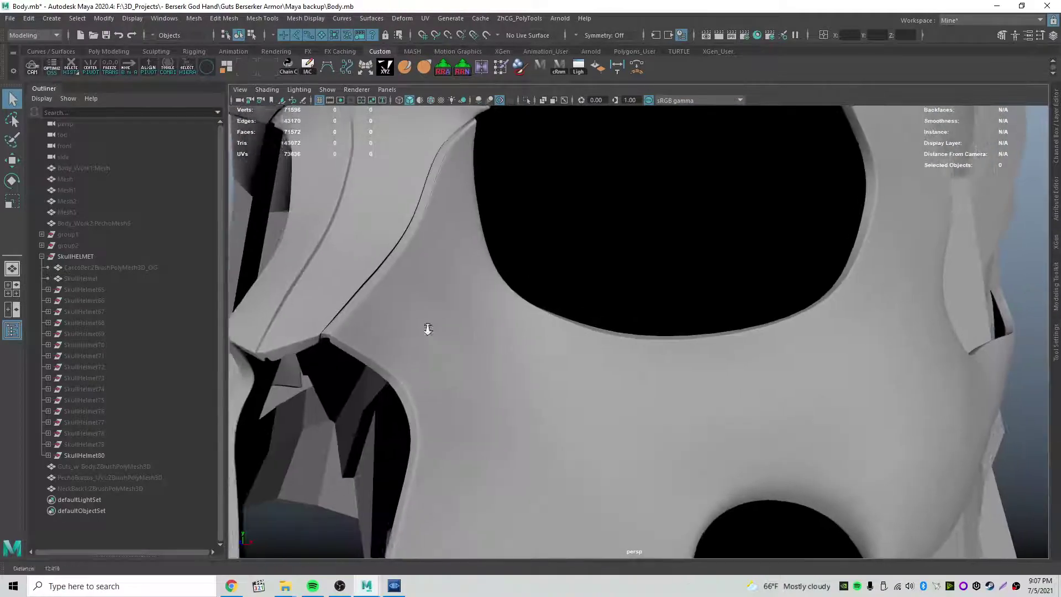
{"action": "right_click_drag", "start_coordinate": [426, 329], "coordinate": [552, 334], "text": "alt"}
{"action": "left_click_drag", "start_coordinate": [552, 334], "coordinate": [626, 349], "text": "alt"}
{"action": "left_click", "coordinate": [571, 374]}
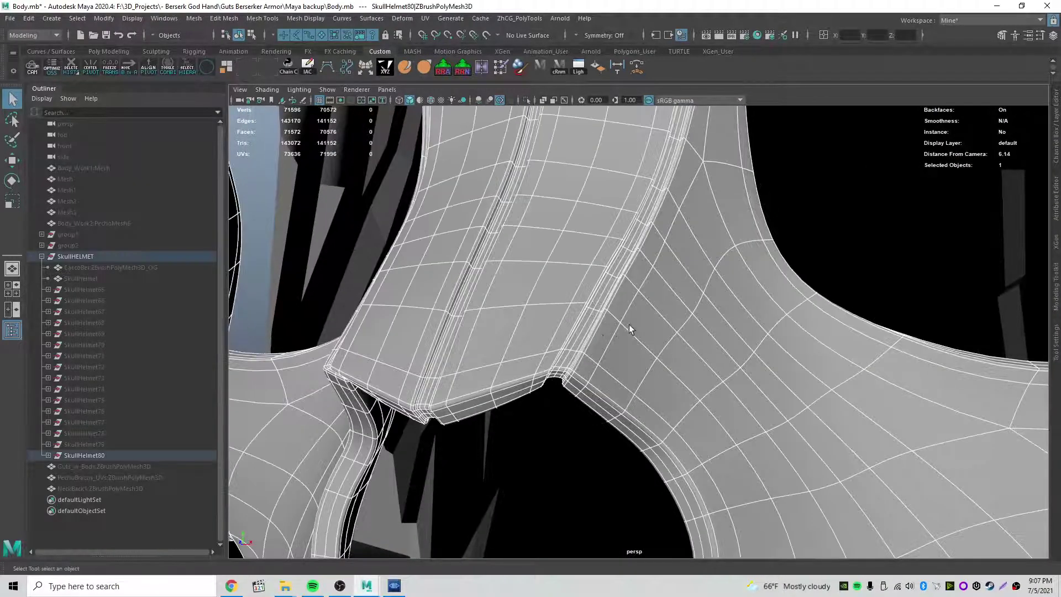
{"action": "right_click_drag", "start_coordinate": [631, 329], "coordinate": [587, 301], "text": "alt"}
{"action": "left_click_drag", "start_coordinate": [588, 300], "coordinate": [541, 362], "text": "alt"}
{"action": "left_click_drag", "start_coordinate": [644, 289], "coordinate": [653, 288], "text": "alt"}
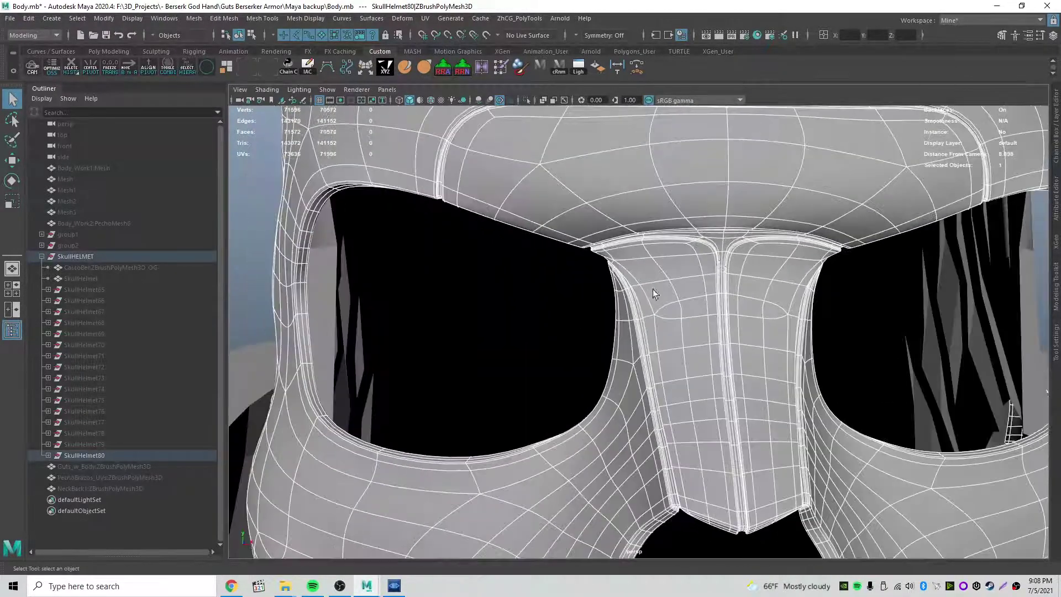
{"action": "right_click_drag", "start_coordinate": [726, 254], "coordinate": [620, 260], "text": "alt"}
{"action": "left_click_drag", "start_coordinate": [621, 260], "coordinate": [580, 262], "text": "alt"}
{"action": "left_click", "coordinate": [884, 265]}
{"action": "left_click_drag", "start_coordinate": [757, 259], "coordinate": [774, 293], "text": "alt"}
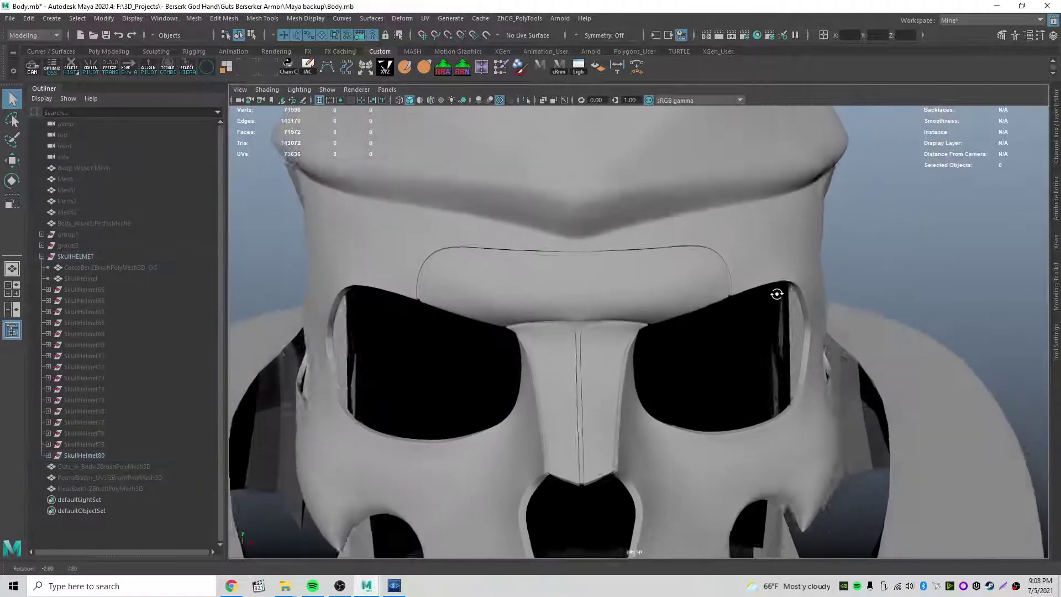
Turn the skull face's smooth preview off and on again, and compare its shape from the front and side.
{"action": "right_click_drag", "start_coordinate": [774, 294], "coordinate": [565, 303], "text": "alt"}
{"action": "left_click_drag", "start_coordinate": [566, 303], "coordinate": [553, 284], "text": "alt"}
{"action": "left_click", "coordinate": [585, 295]}
{"action": "left_click_drag", "start_coordinate": [680, 300], "coordinate": [618, 325], "text": "alt"}
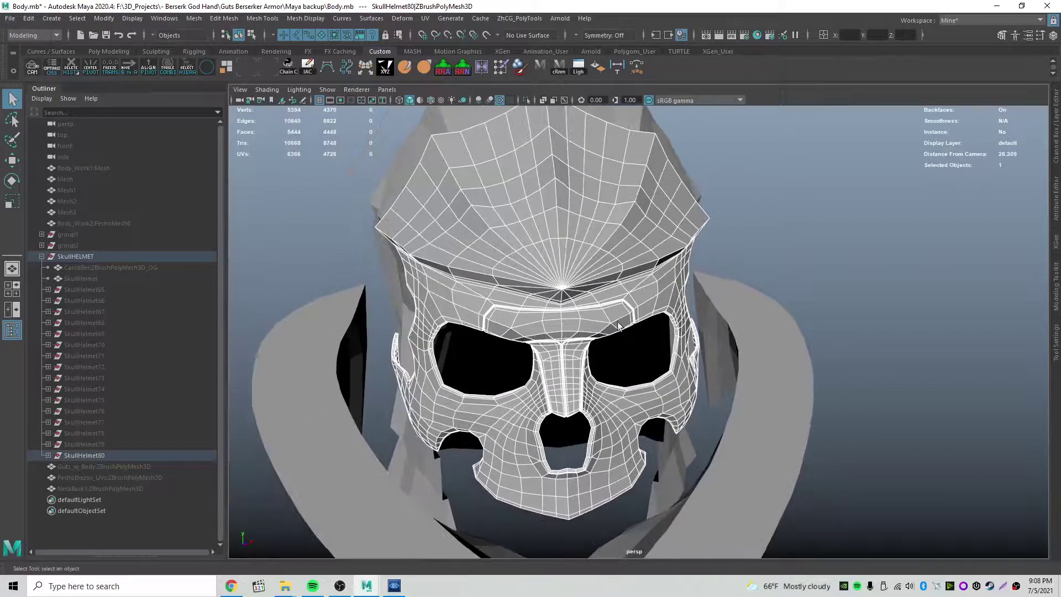
{"action": "key", "text": "3"}
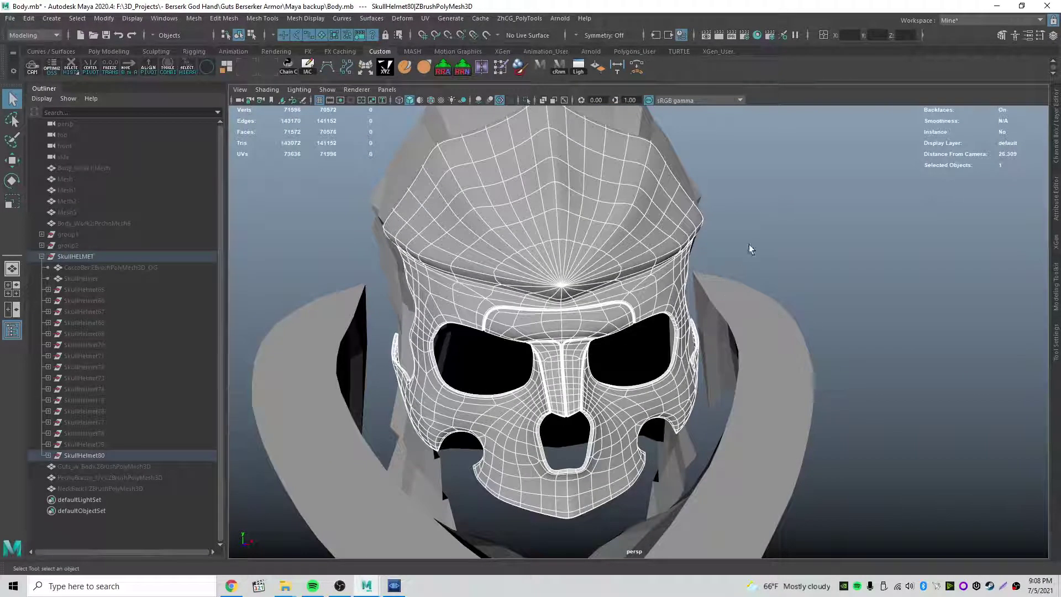
{"action": "left_click_drag", "start_coordinate": [601, 325], "coordinate": [525, 301], "text": "alt"}
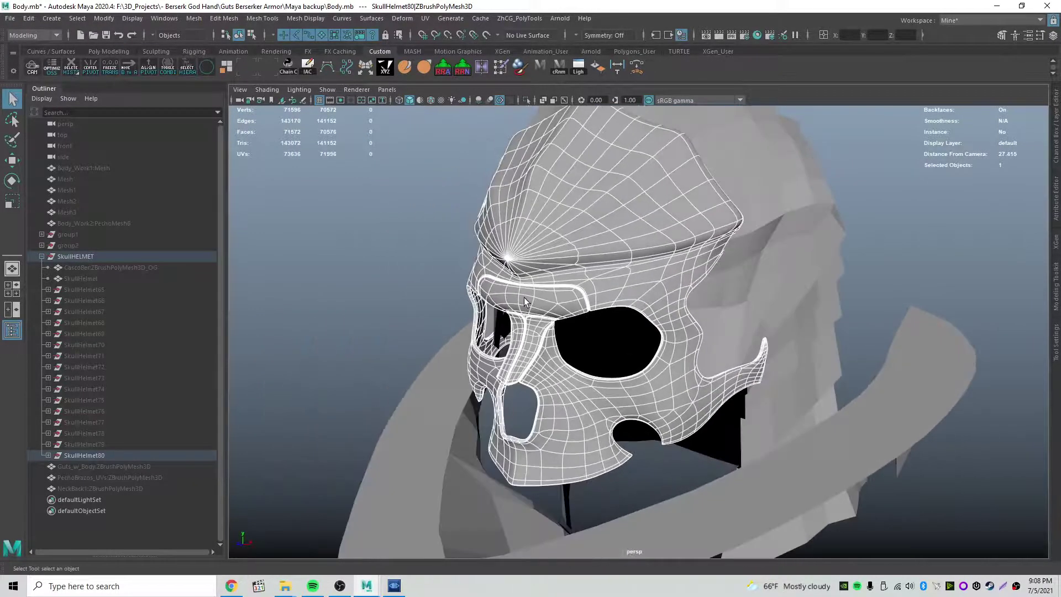
{"action": "left_click", "coordinate": [413, 268]}
{"action": "scroll", "coordinate": [469, 271], "scroll_direction": "up", "scroll_amount": 3}
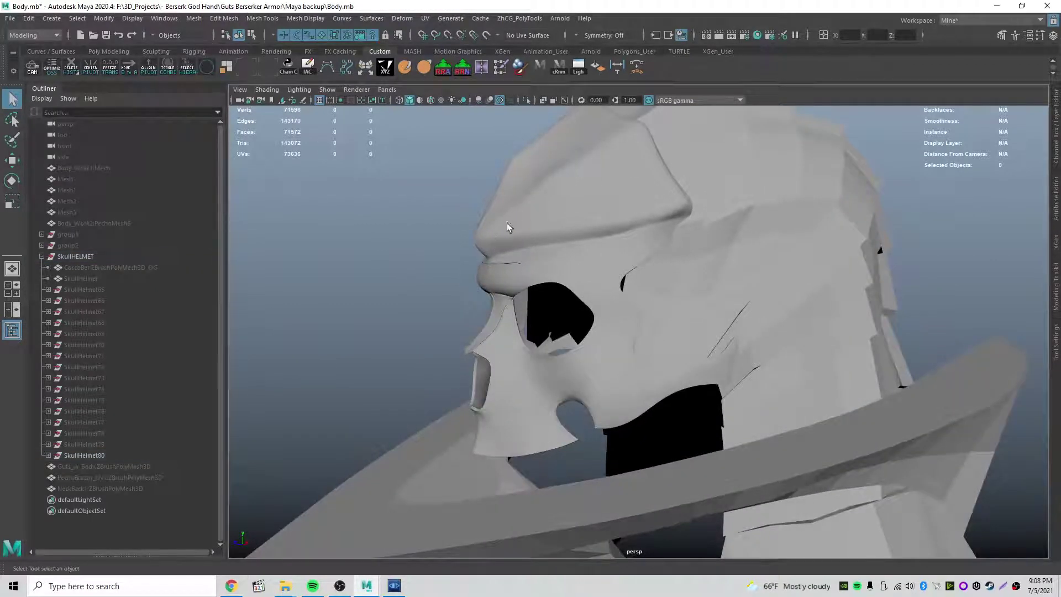
{"action": "left_click_drag", "start_coordinate": [508, 227], "coordinate": [556, 276], "text": "alt"}
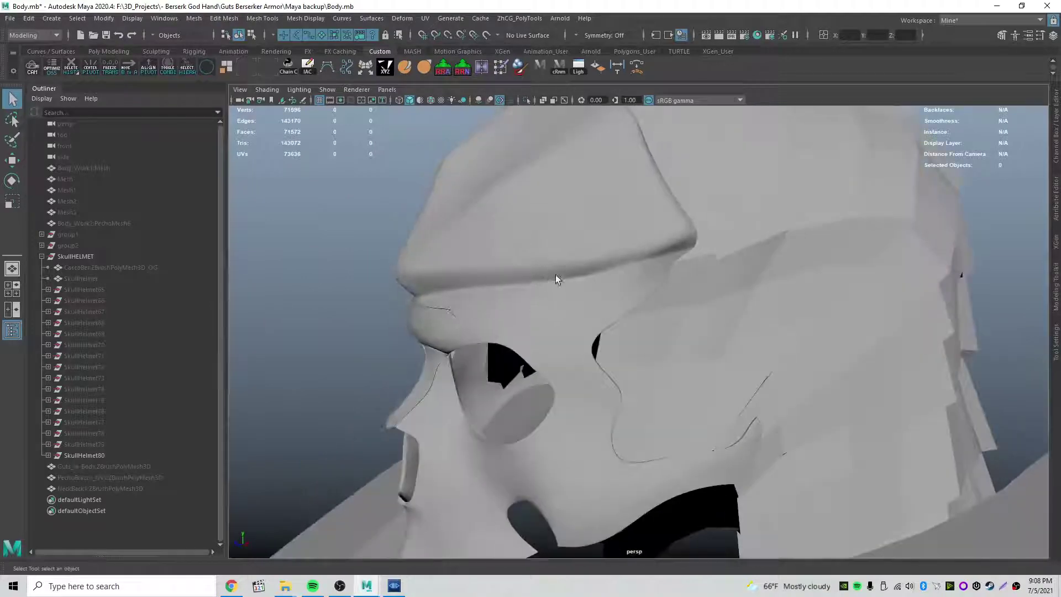
Turn off the skull face's smooth preview and highlight the collar piece of SkullHelmet80 in side view.
{"action": "left_click", "coordinate": [556, 280]}
{"action": "scroll", "coordinate": [581, 282], "scroll_direction": "down", "scroll_amount": 5}
{"action": "left_click_drag", "start_coordinate": [484, 299], "coordinate": [600, 329], "text": "alt"}
{"action": "scroll", "coordinate": [575, 354], "scroll_direction": "down", "scroll_amount": 2}
{"action": "left_click", "coordinate": [513, 401]}
{"action": "left_click_drag", "start_coordinate": [513, 402], "coordinate": [487, 275], "text": "alt"}
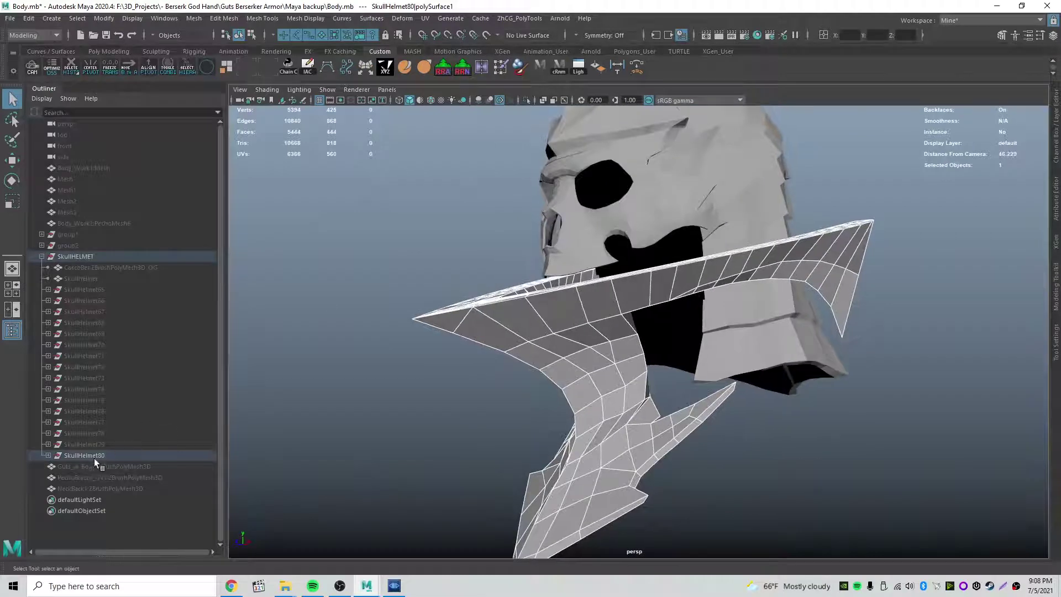
Hide SkullHelmet80 and unhide the original SkullHelmet mesh.
{"action": "key", "text": "ctrl+h"}
{"action": "left_click", "coordinate": [80, 279]}
{"action": "key", "text": "shift+h"}
Select all faces of SkullHelmet's lower jaw and neck shell and isolate them to view the piece alone.
{"action": "right_click", "coordinate": [576, 281]}
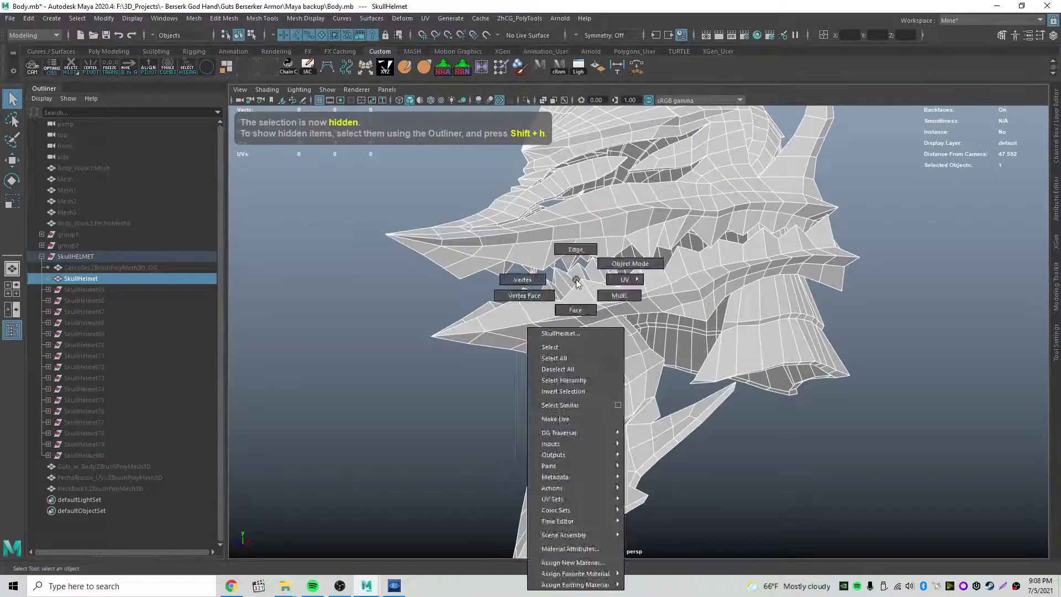
{"action": "right_click_drag", "start_coordinate": [576, 280], "coordinate": [575, 312]}
{"action": "double_click", "coordinate": [574, 325]}
{"action": "left_click_drag", "start_coordinate": [574, 325], "coordinate": [609, 358], "text": "alt"}
{"action": "left_click", "coordinate": [527, 100]}
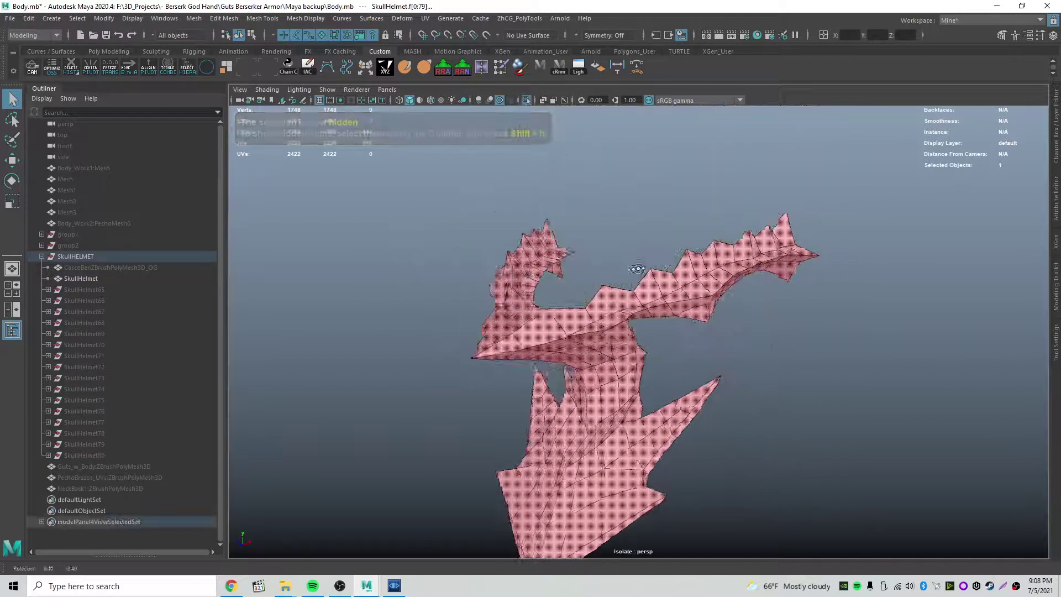
{"action": "left_click_drag", "start_coordinate": [530, 354], "coordinate": [611, 354], "text": "alt"}
Leave isolation, show SkullHelmet80 over SkullHelmet to compare its collar with the original jaw, and hide it again.
{"action": "left_click", "coordinate": [100, 454]}
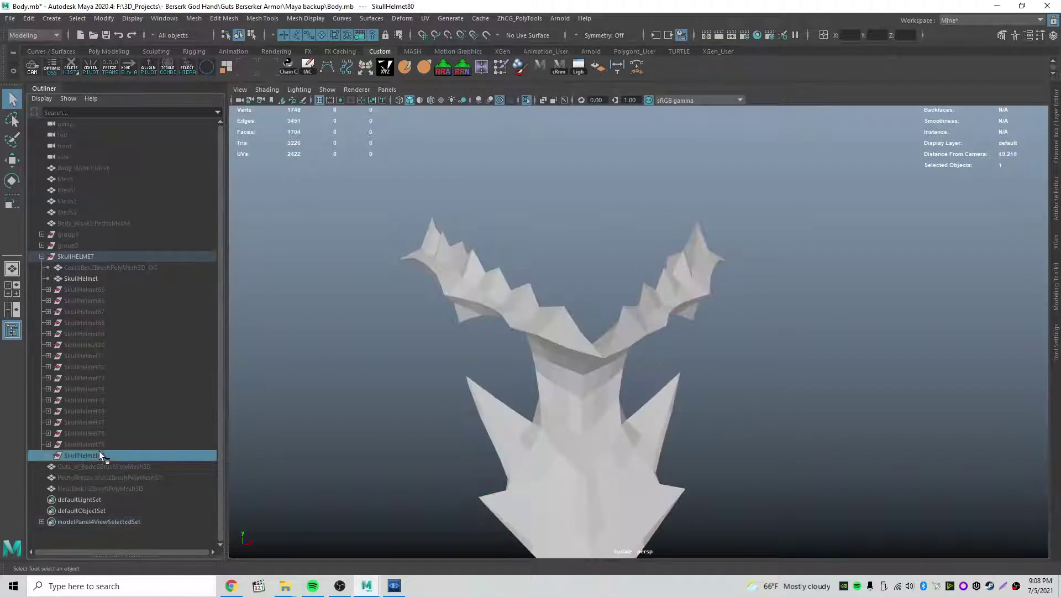
{"action": "left_click", "coordinate": [526, 100]}
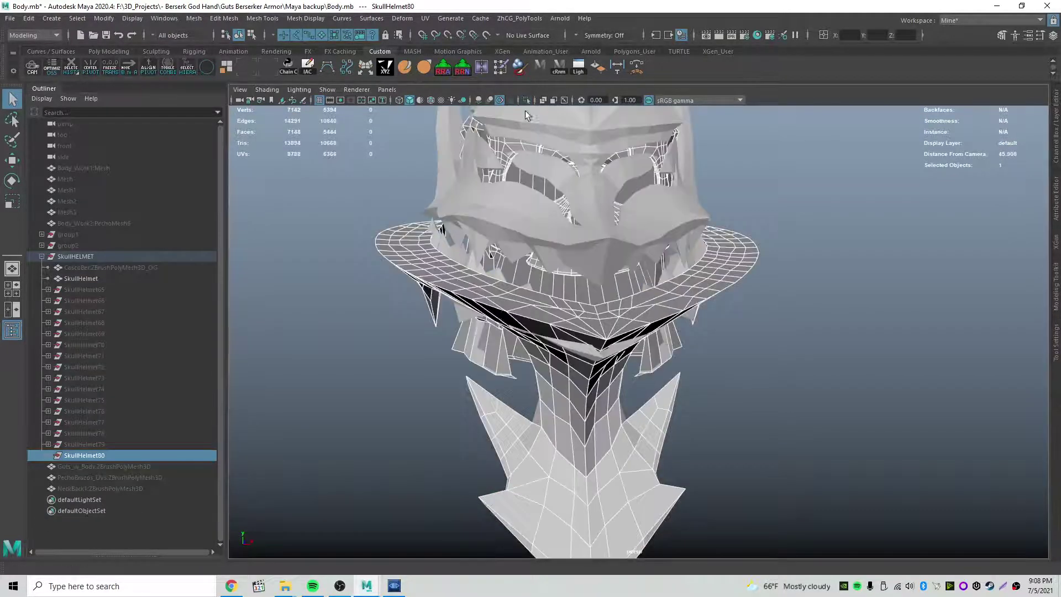
{"action": "left_click", "coordinate": [458, 290]}
{"action": "left_click_drag", "start_coordinate": [546, 292], "coordinate": [674, 296], "text": "alt"}
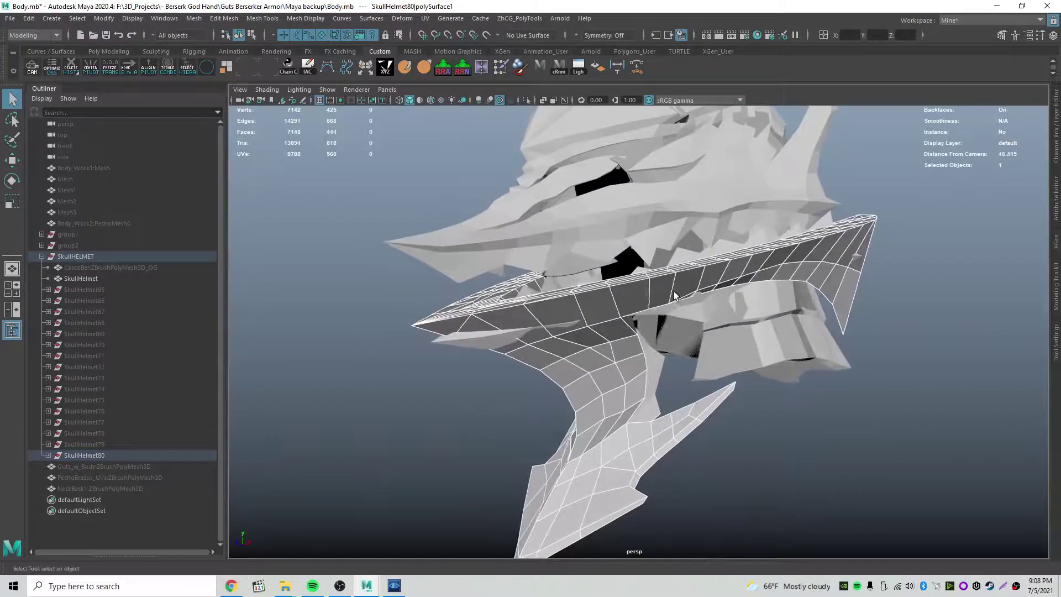
{"action": "key", "text": "ctrl+h"}
{"action": "left_click", "coordinate": [80, 279]}
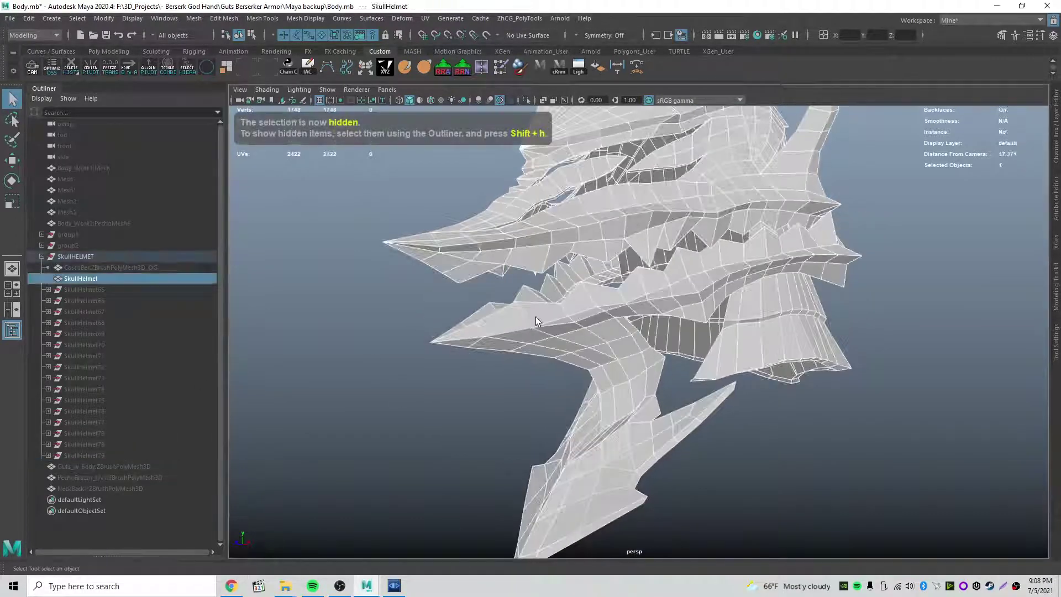
Select the spike-tip vertices along the side of SkullHelmet's lower jaw, scale them to flatten the spikes, and return to object mode.
{"action": "left_click_drag", "start_coordinate": [487, 326], "coordinate": [595, 326], "text": "alt"}
{"action": "right_click_drag", "start_coordinate": [596, 323], "coordinate": [524, 315]}
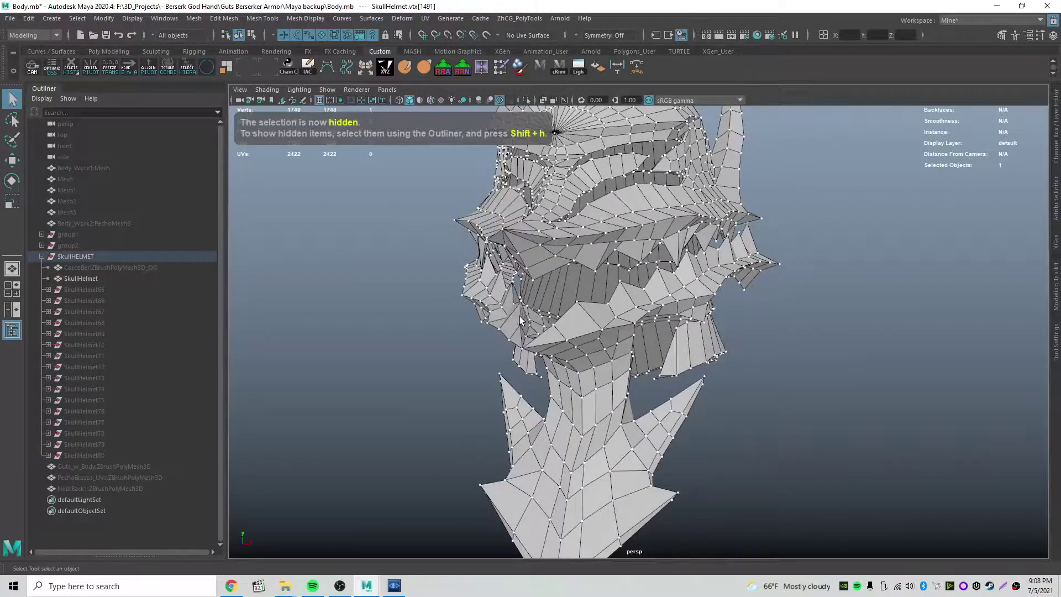
{"action": "left_click_drag", "start_coordinate": [524, 317], "coordinate": [597, 314], "text": "alt"}
{"action": "left_click", "coordinate": [498, 280]}
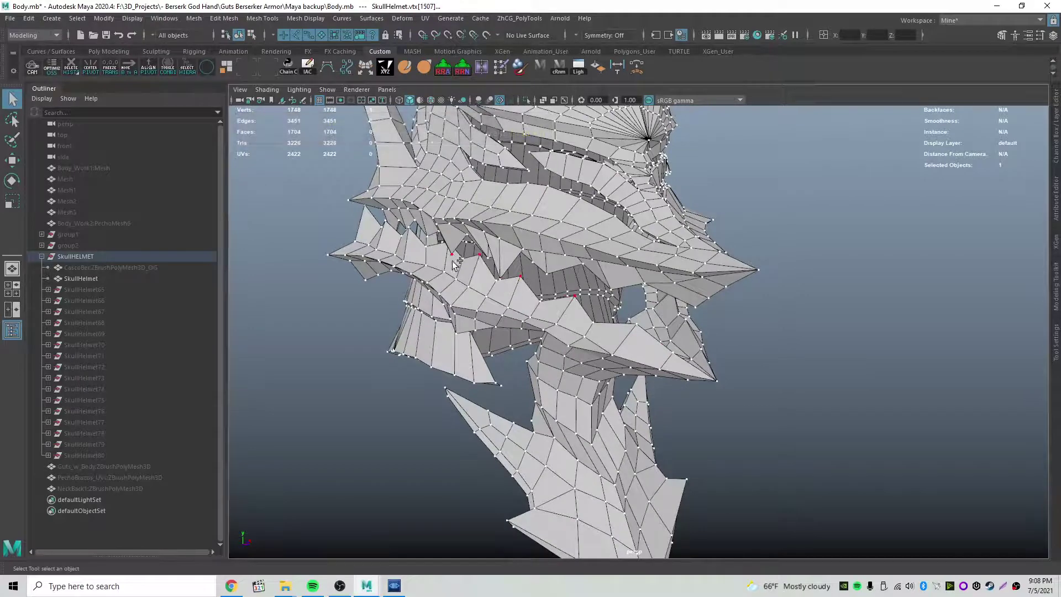
{"action": "right_click_drag", "start_coordinate": [454, 266], "coordinate": [519, 284], "text": "alt"}
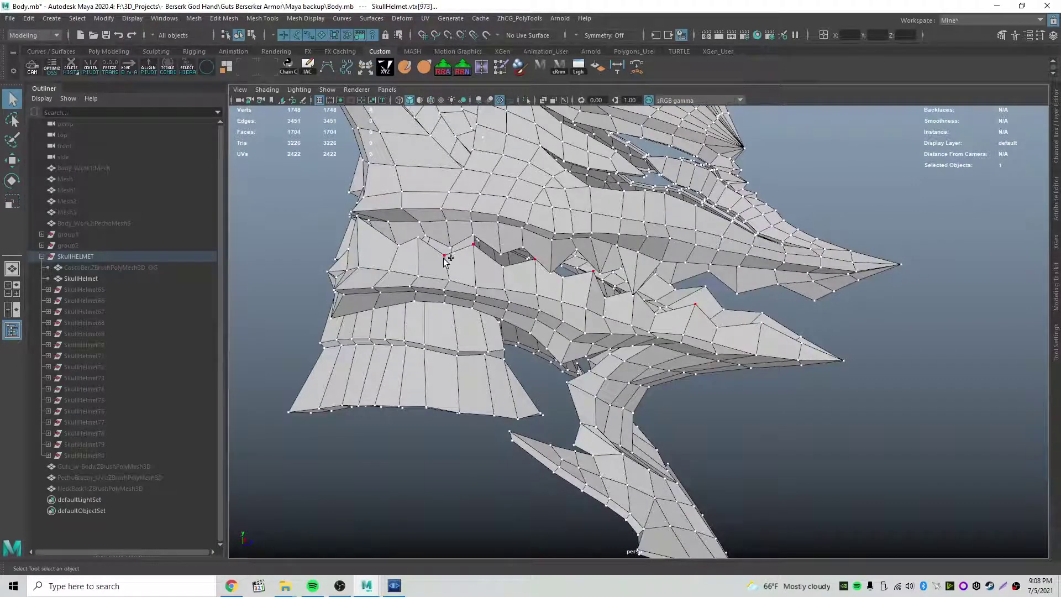
{"action": "key", "text": "r"}
{"action": "left_click_drag", "start_coordinate": [571, 244], "coordinate": [577, 319]}
{"action": "key", "text": "w"}
{"action": "key", "text": "q"}
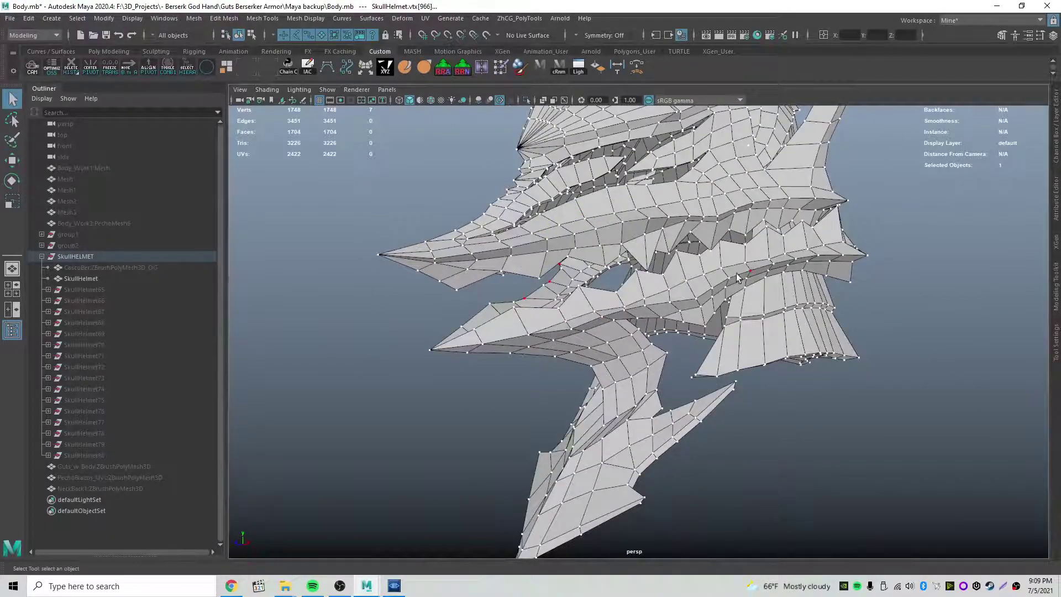
{"action": "left_click_drag", "start_coordinate": [738, 278], "coordinate": [766, 305], "text": "alt"}
{"action": "right_click_drag", "start_coordinate": [483, 291], "coordinate": [541, 267]}
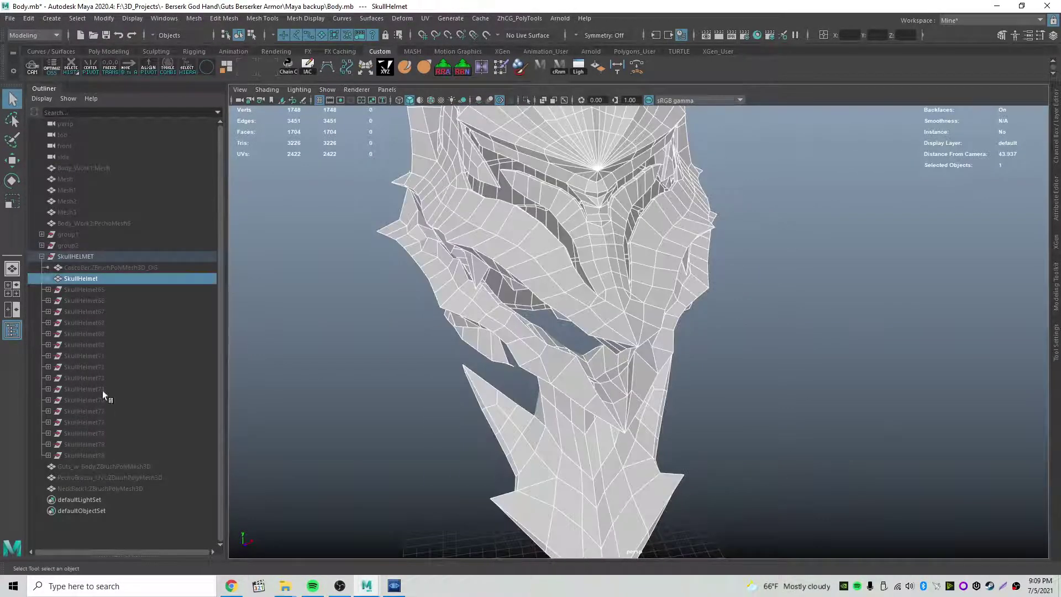
Hide SkullHelmet, unhide SkullHelmet80, and highlight its collar piece to review the reshaped jaw.
{"action": "key", "text": "ctrl+h"}
{"action": "left_click", "coordinate": [84, 455]}
{"action": "key", "text": "shift+h"}
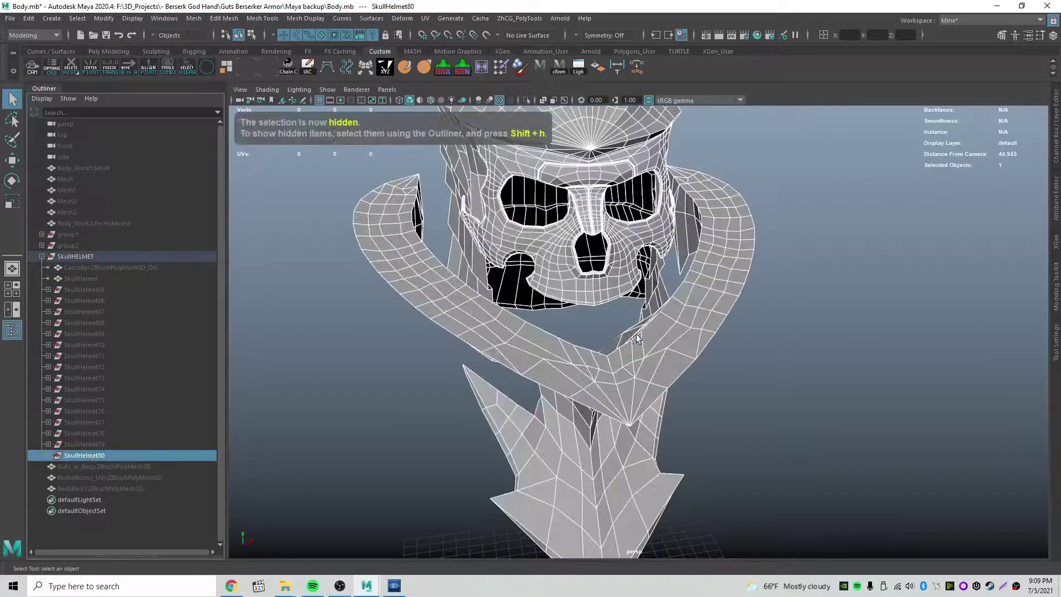
{"action": "left_click", "coordinate": [388, 339]}
{"action": "left_click", "coordinate": [460, 303]}
{"action": "left_click_drag", "start_coordinate": [426, 335], "coordinate": [509, 300], "text": "alt"}
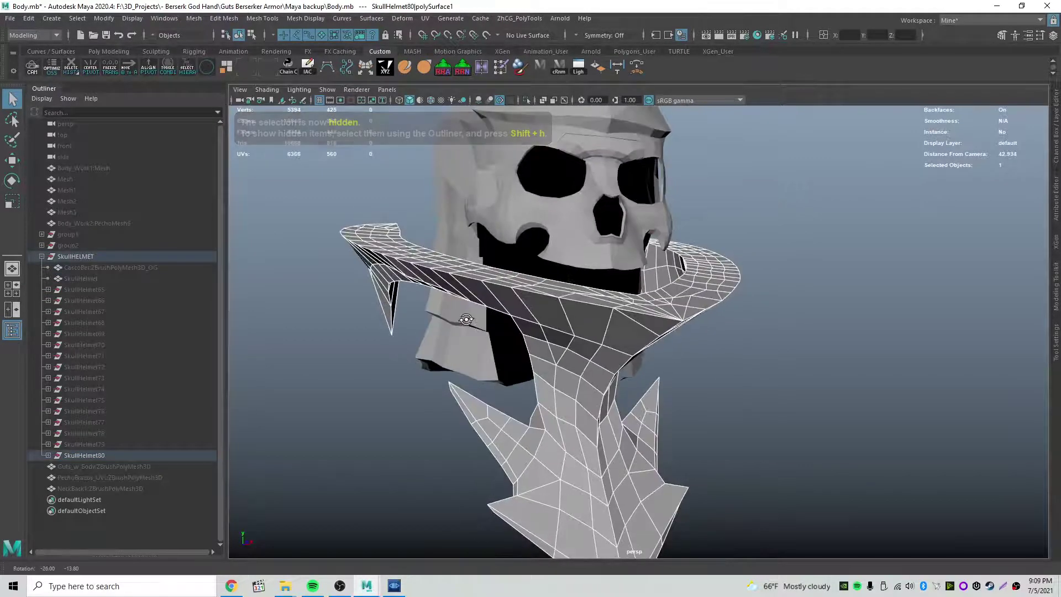
{"action": "left_click_drag", "start_coordinate": [601, 347], "coordinate": [553, 317], "text": "alt"}
Unhide SkullHelmet over SkullHelmet80 and compare the original jaw with the collar from both sides.
{"action": "right_click", "coordinate": [91, 277]}
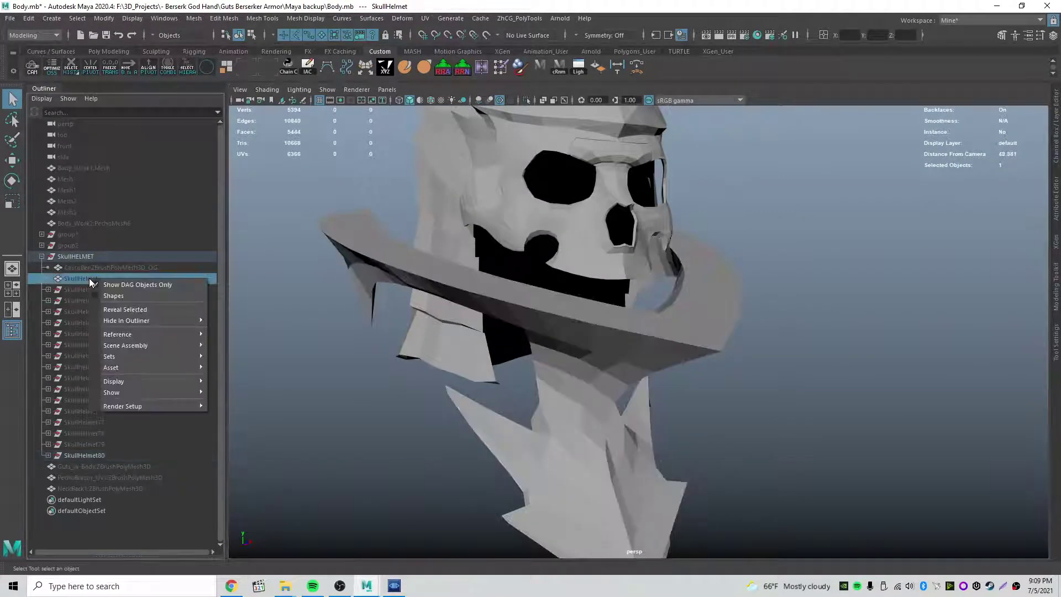
{"action": "left_click", "coordinate": [94, 284]}
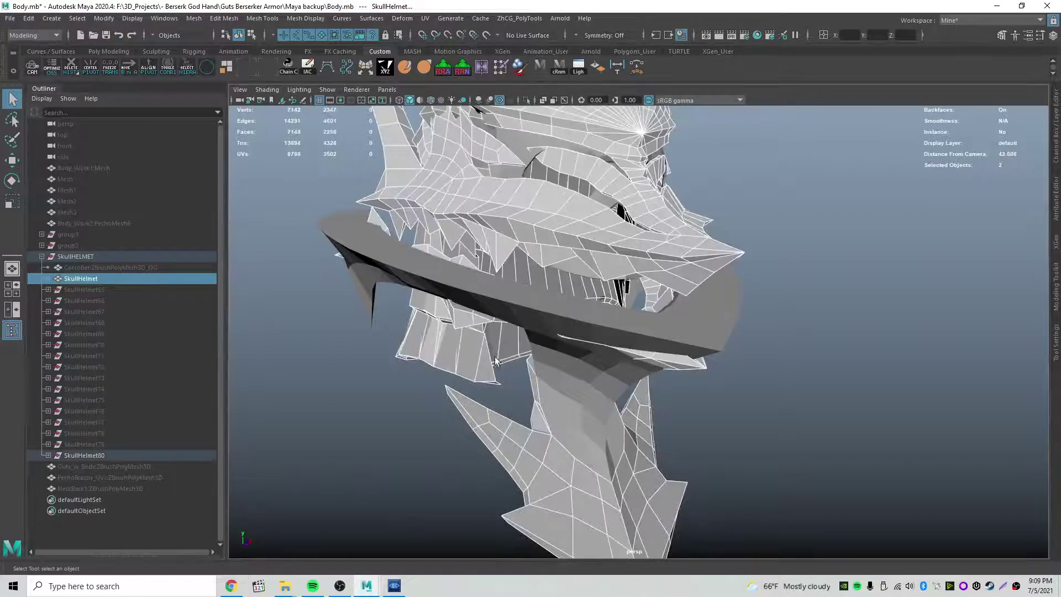
{"action": "left_click_drag", "start_coordinate": [485, 355], "coordinate": [404, 330], "text": "alt"}
{"action": "left_click_drag", "start_coordinate": [512, 292], "coordinate": [541, 295], "text": "alt"}
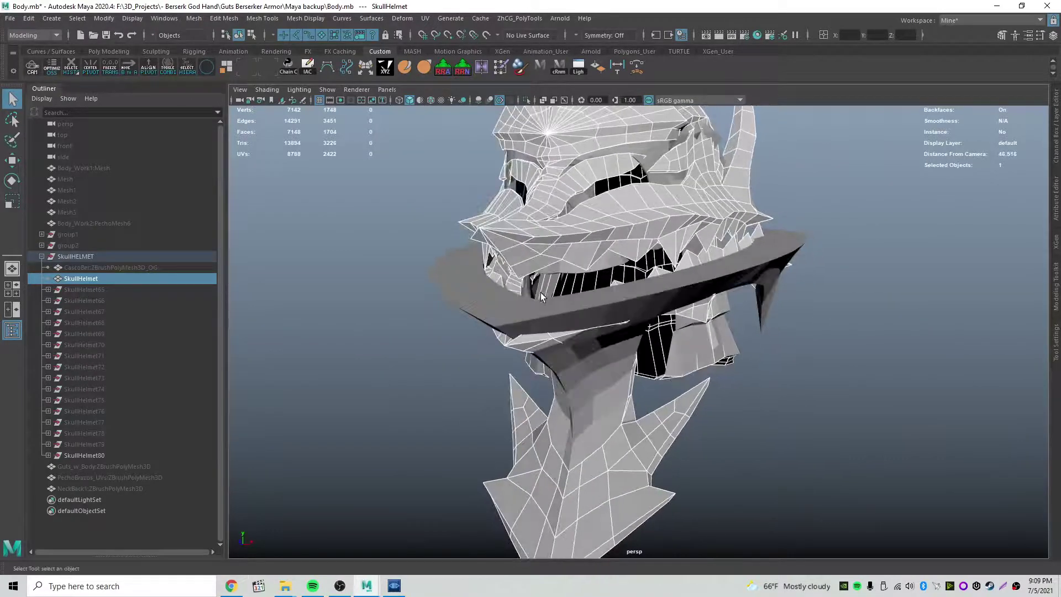
{"action": "left_click", "coordinate": [490, 311]}
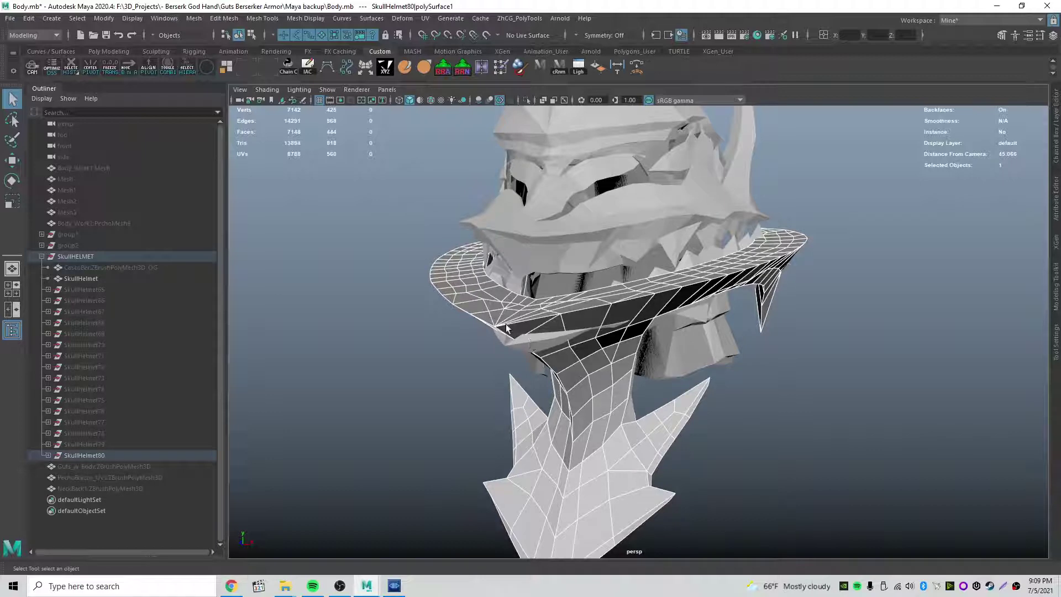
{"action": "left_click_drag", "start_coordinate": [517, 317], "coordinate": [528, 320], "text": "alt"}
Open the scene Berserker_Armor_V7_Transformation.mb without saving the changes to Body.mb.
{"action": "left_click", "coordinate": [93, 35]}
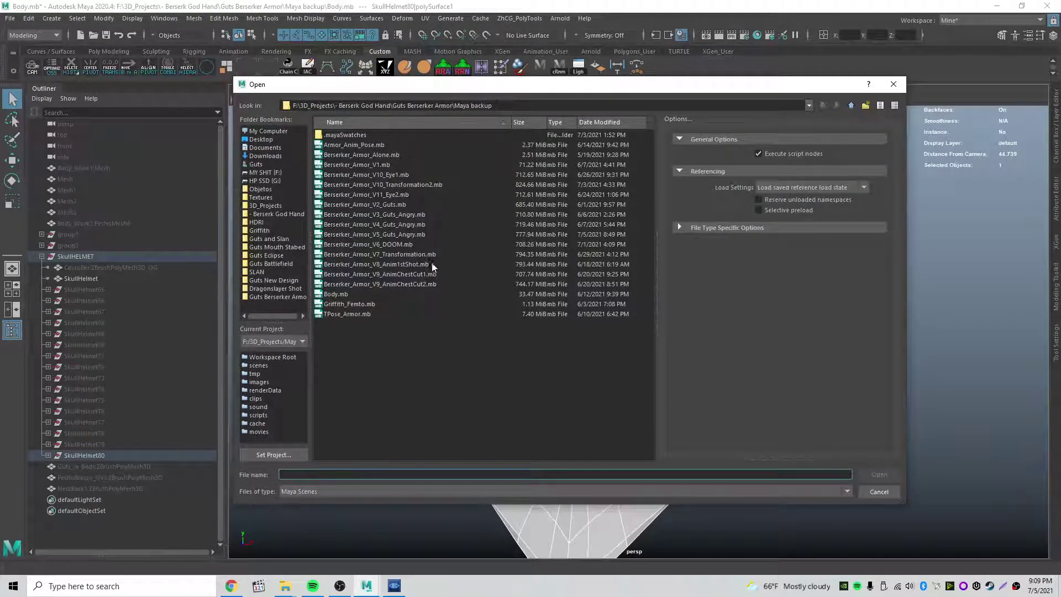
{"action": "left_click", "coordinate": [417, 255]}
{"action": "left_click", "coordinate": [880, 474]}
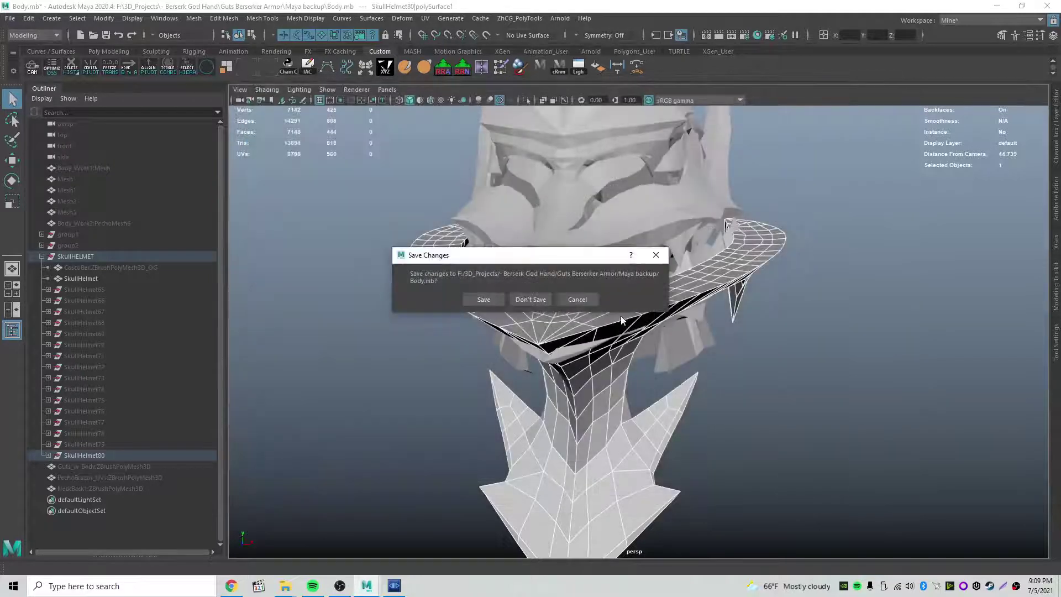
{"action": "left_click", "coordinate": [528, 299]}
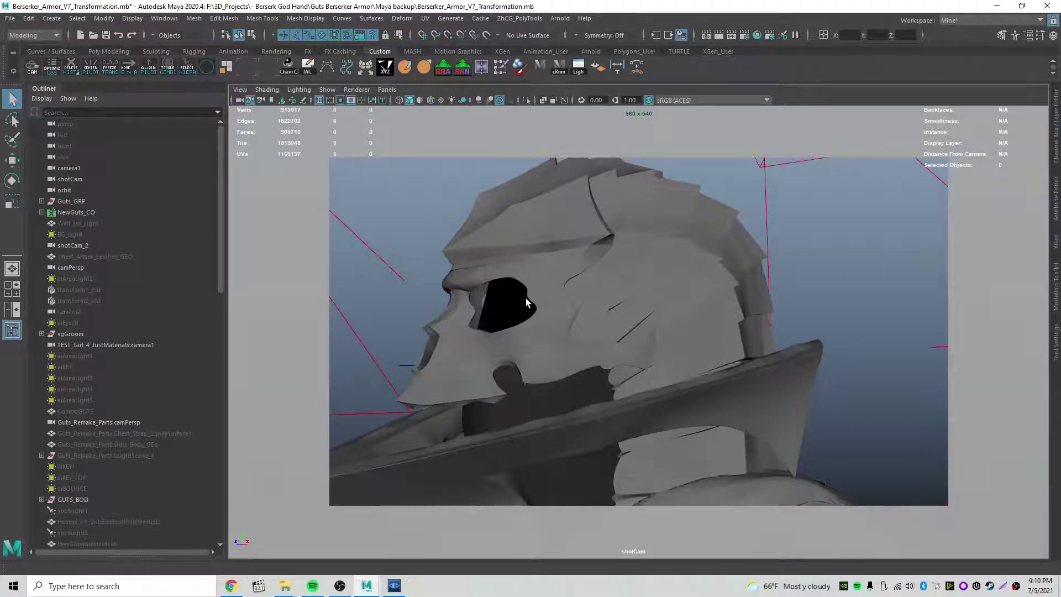
{"action": "key", "text": "space"}
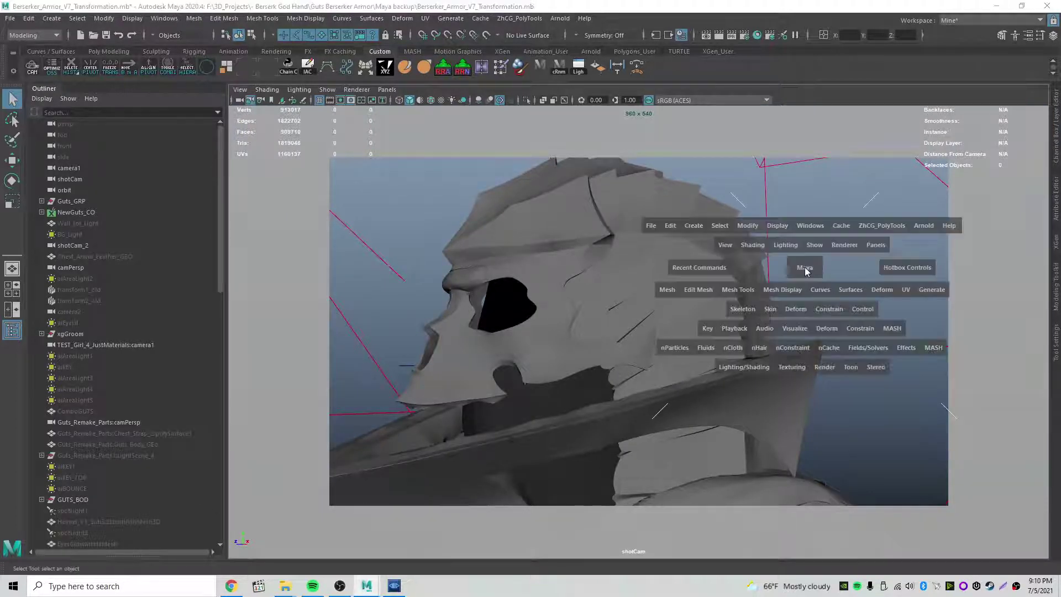
{"action": "key", "text": "space"}
{"action": "left_click", "coordinate": [816, 282]}
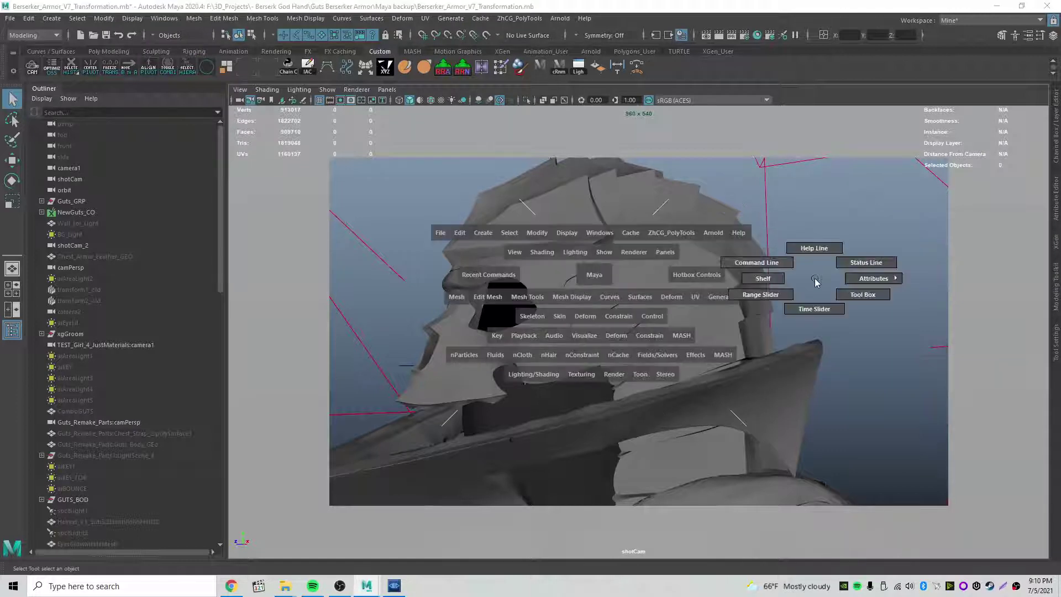
Show the time slider, play the helmet transformation through shotCam, and select the jaw ring.
{"action": "left_click", "coordinate": [818, 308]}
{"action": "key", "text": "alt+v"}
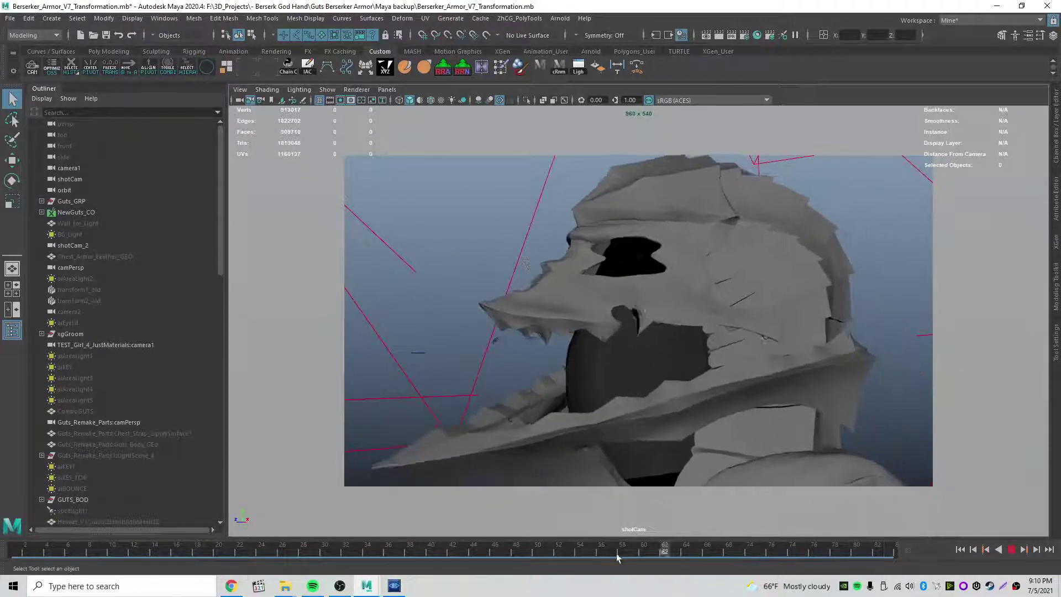
{"action": "left_click", "coordinate": [576, 416]}
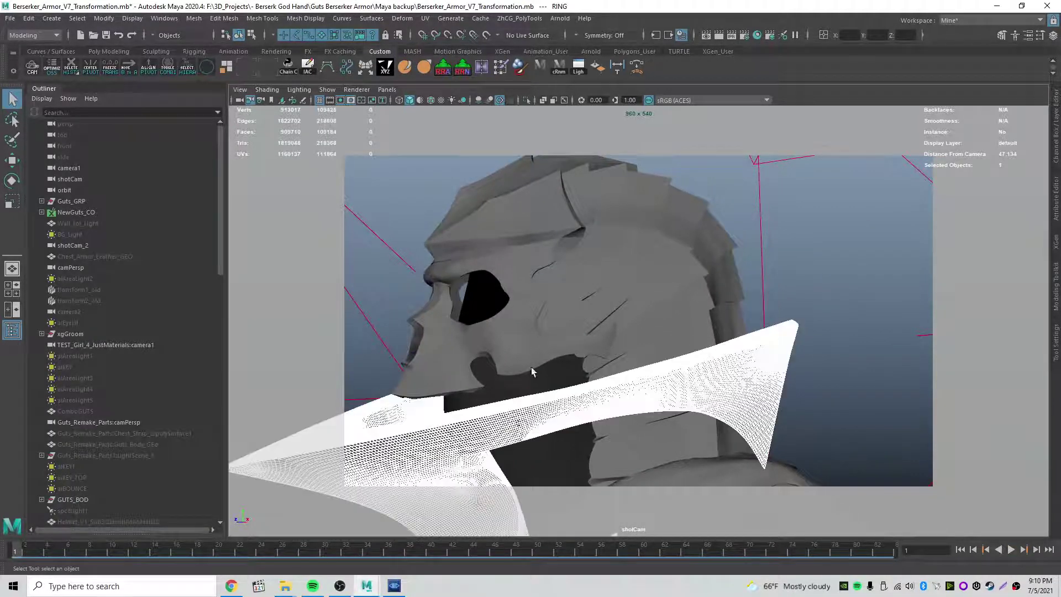
Look through camera2 and scrub the helmet transformation along the timeline to frame 83.
{"action": "left_click", "coordinate": [387, 89]}
{"action": "mouse_move", "coordinate": [431, 100]}
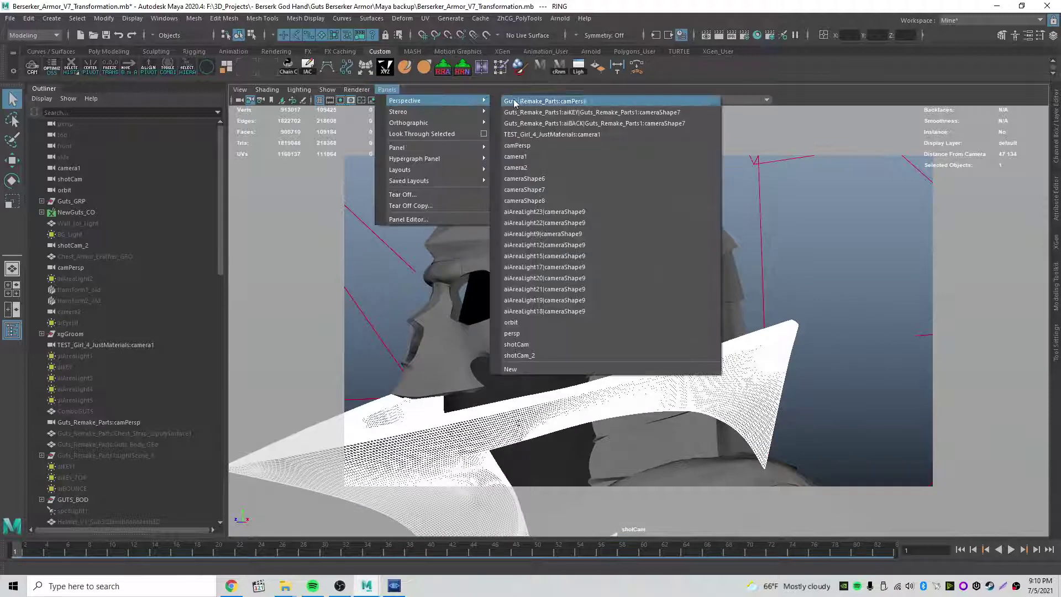
{"action": "left_click", "coordinate": [531, 167]}
{"action": "left_click_drag", "start_coordinate": [722, 254], "coordinate": [630, 332], "text": "alt"}
{"action": "left_click_drag", "start_coordinate": [99, 549], "coordinate": [1010, 542]}
{"action": "left_click_drag", "start_coordinate": [738, 410], "coordinate": [720, 313], "text": "alt"}
Deselect the jaw ring and examine the transformed helmet's open jaw and collar from several angles and distances.
{"action": "left_click", "coordinate": [643, 335]}
{"action": "left_click", "coordinate": [809, 304]}
{"action": "left_click_drag", "start_coordinate": [811, 308], "coordinate": [603, 307], "text": "alt"}
{"action": "left_click_drag", "start_coordinate": [712, 281], "coordinate": [644, 325], "text": "alt"}
{"action": "right_click_drag", "start_coordinate": [576, 332], "coordinate": [653, 341], "text": "alt"}
{"action": "left_click_drag", "start_coordinate": [652, 342], "coordinate": [741, 359], "text": "alt"}
{"action": "right_click_drag", "start_coordinate": [743, 360], "coordinate": [576, 339], "text": "alt"}
{"action": "mouse_move", "coordinate": [575, 339]}
{"action": "left_mouse_down", "text": "alt"}
{"action": "mouse_move", "coordinate": [808, 347]}
{"action": "mouse_move", "coordinate": [587, 339]}
{"action": "mouse_move", "coordinate": [537, 314]}
{"action": "mouse_move", "coordinate": [609, 332]}
{"action": "mouse_move", "coordinate": [604, 350]}
{"action": "mouse_move", "coordinate": [604, 339]}
{"action": "mouse_move", "coordinate": [575, 337]}
{"action": "left_mouse_up", "text": "alt"}
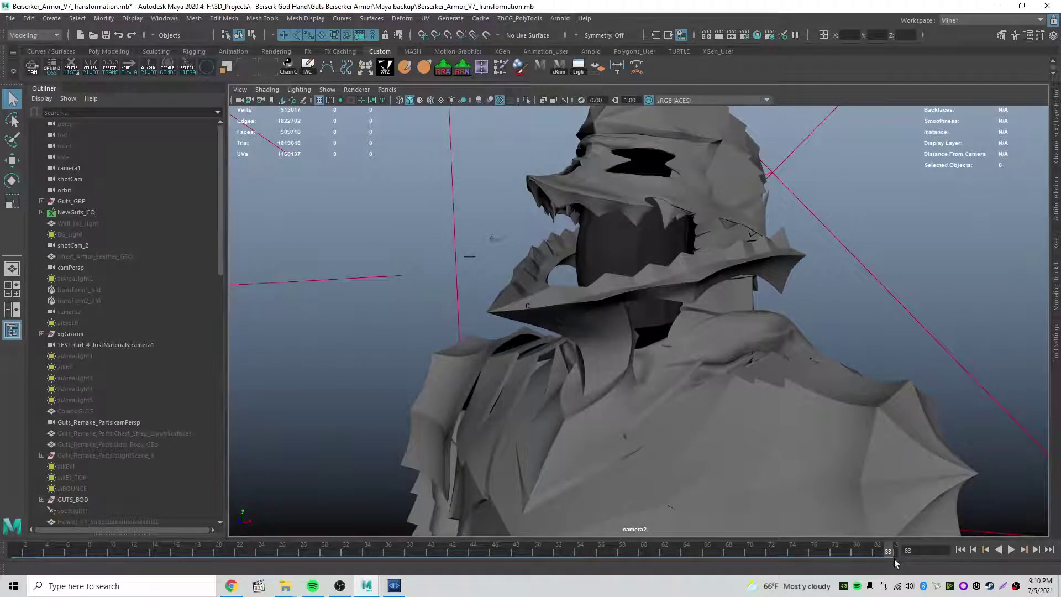
Play the transformation through camera2, stop it at frame 1, and view the closed helmet from the front.
{"action": "key", "text": "alt+v"}
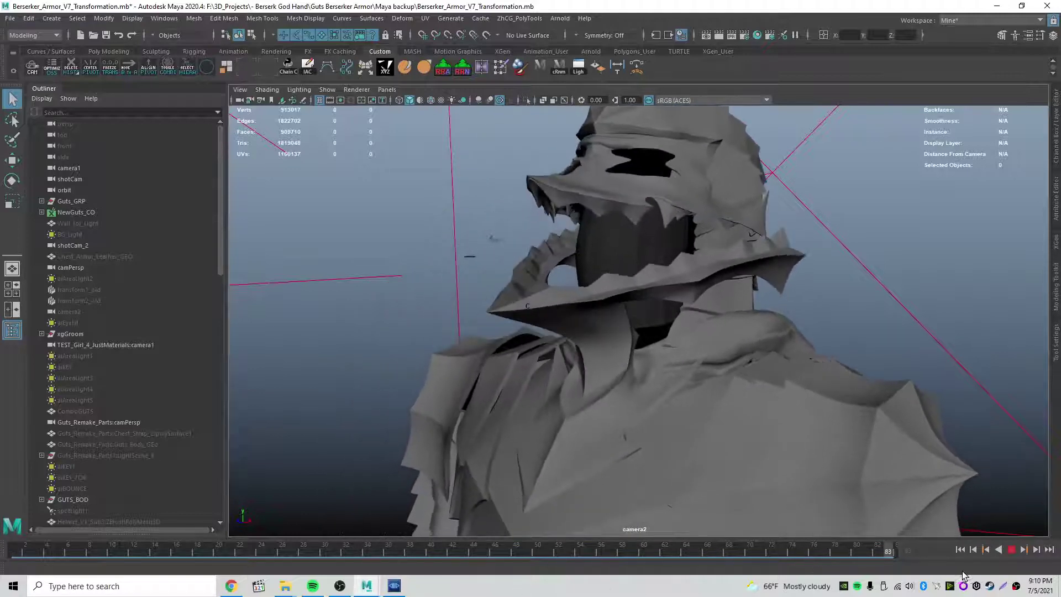
{"action": "key", "text": "Escape"}
{"action": "left_click_drag", "start_coordinate": [467, 445], "coordinate": [514, 446], "text": "alt"}
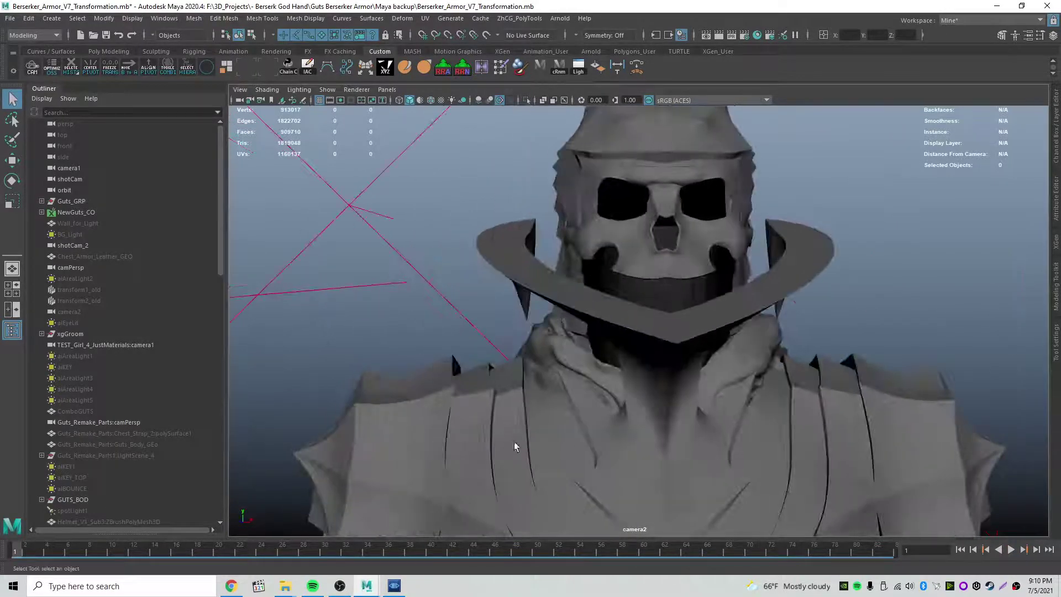
Switch to File Explorer and browse to the ZBrush folder inside Guts Berserker Armor.
{"action": "mouse_move", "coordinate": [285, 585]}
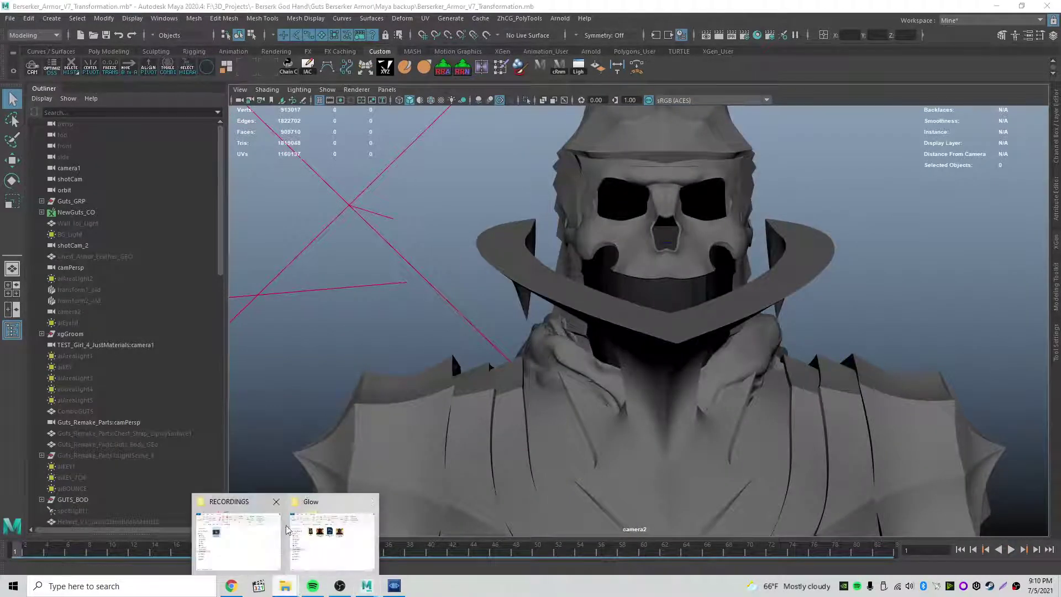
{"action": "left_click", "coordinate": [254, 531]}
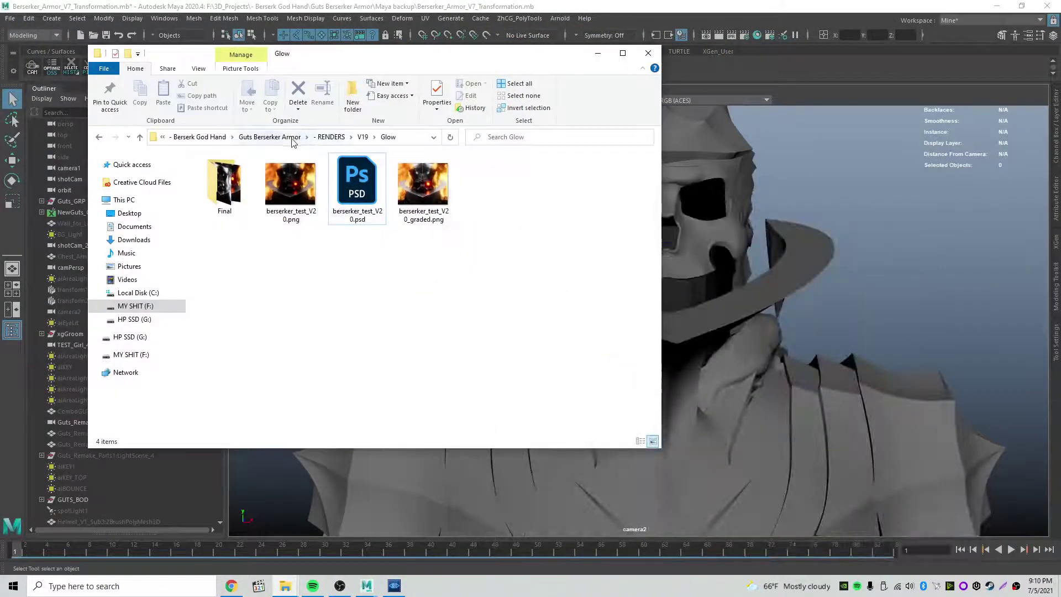
{"action": "left_click", "coordinate": [283, 138]}
{"action": "double_click", "coordinate": [219, 265]}
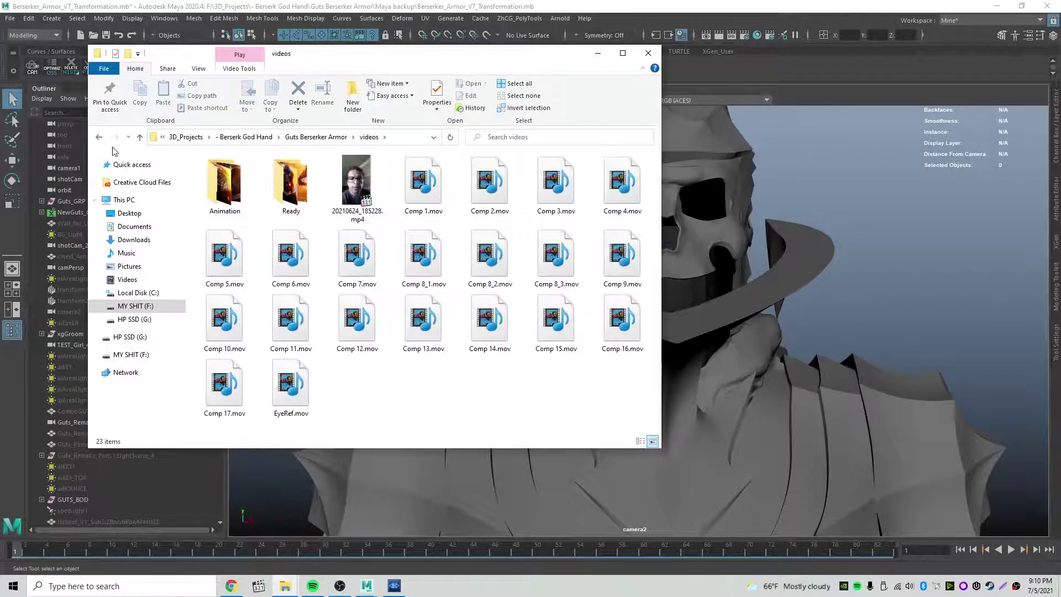
{"action": "key", "text": "alt+Left"}
{"action": "double_click", "coordinate": [219, 277]}
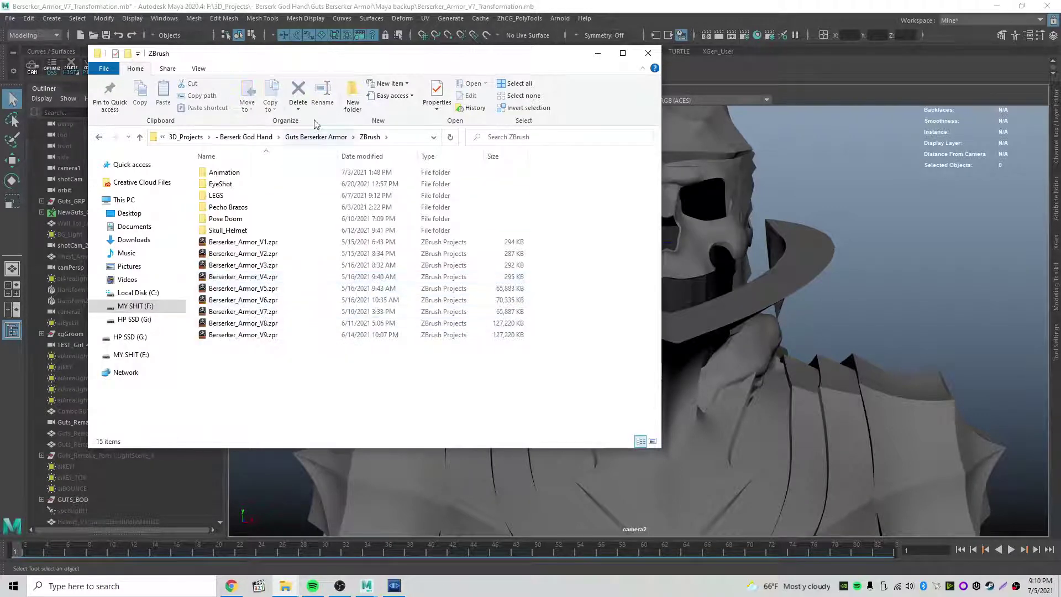
Open Berserker_Skull_V6.zpr from the Skull_Helmet folder in ZBrush.
{"action": "left_click_drag", "start_coordinate": [315, 57], "coordinate": [538, 98]}
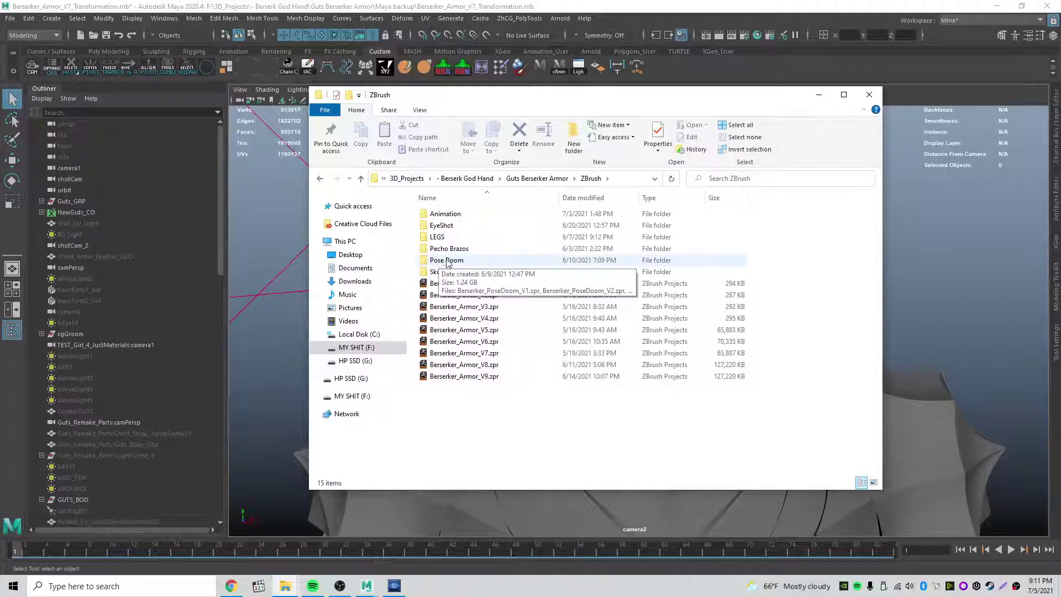
{"action": "double_click", "coordinate": [445, 271]}
{"action": "double_click", "coordinate": [486, 272]}
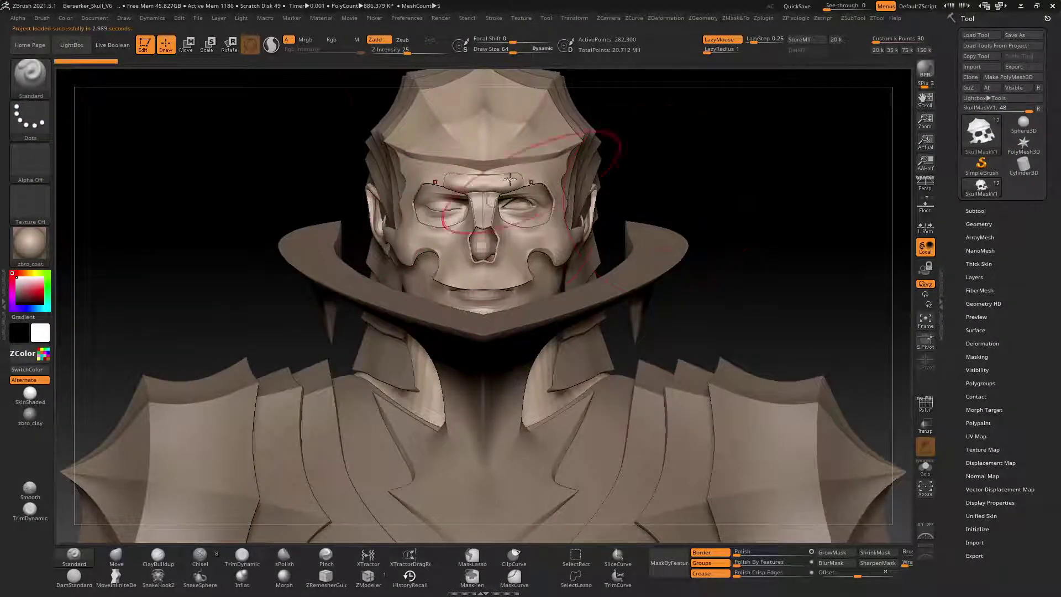
Turn on perspective and examine the full armored figure and the skull mask from the side.
{"action": "left_click_drag", "start_coordinate": [710, 173], "coordinate": [733, 191]}
{"action": "key", "text": "p"}
{"action": "key", "text": "f"}
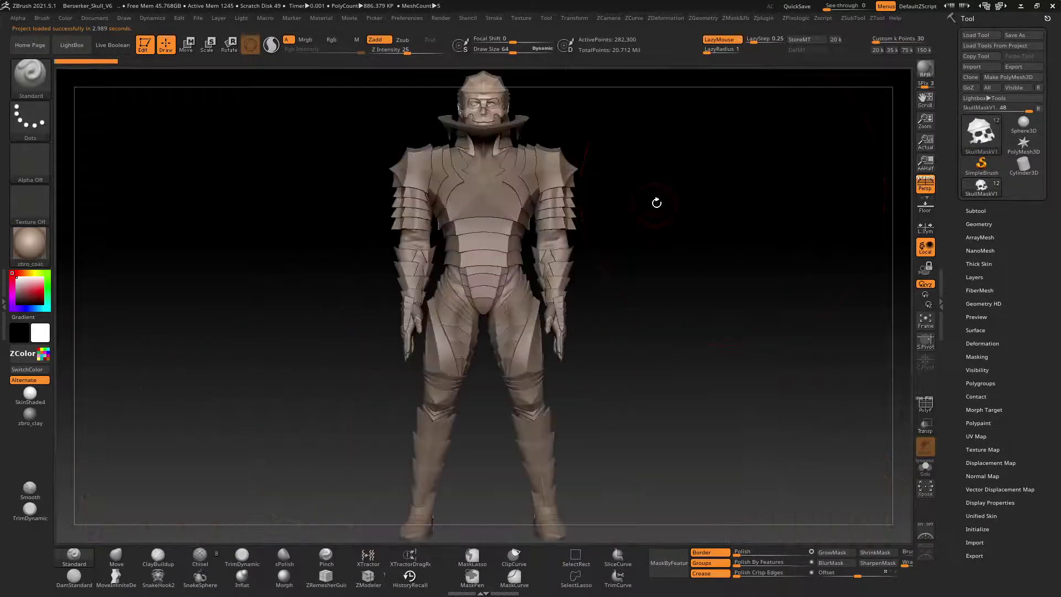
{"action": "key", "text": "f"}
{"action": "left_click_drag", "start_coordinate": [782, 273], "coordinate": [308, 257]}
{"action": "left_click_drag", "start_coordinate": [846, 251], "coordinate": [879, 243]}
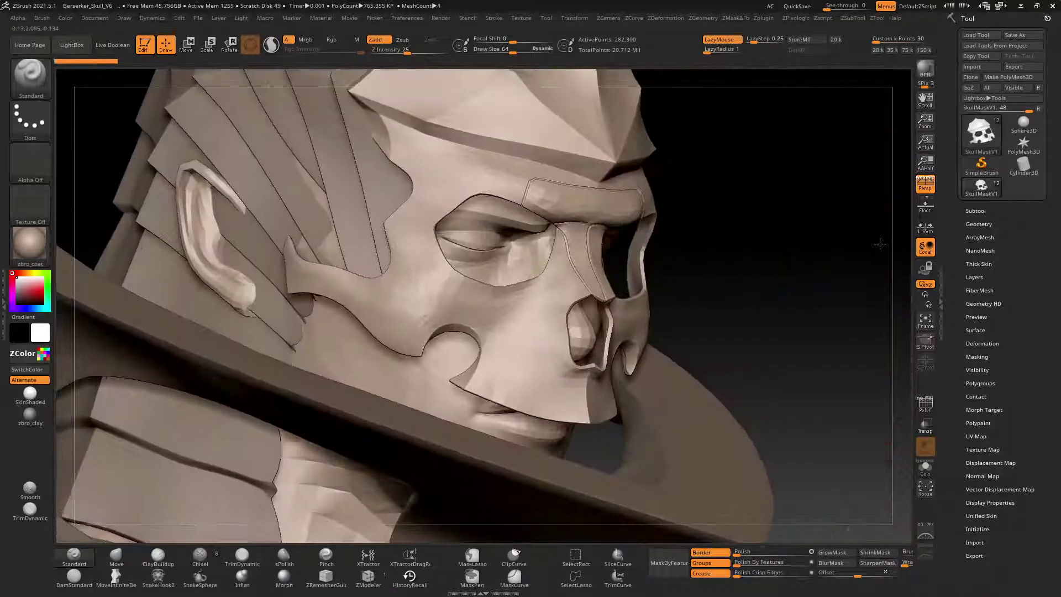
Try to raise the subdivision level of the Guts_w_Body subtool, declining Dynamic Subdiv.
{"action": "left_click", "coordinate": [405, 379], "text": "alt"}
{"action": "key", "text": "d"}
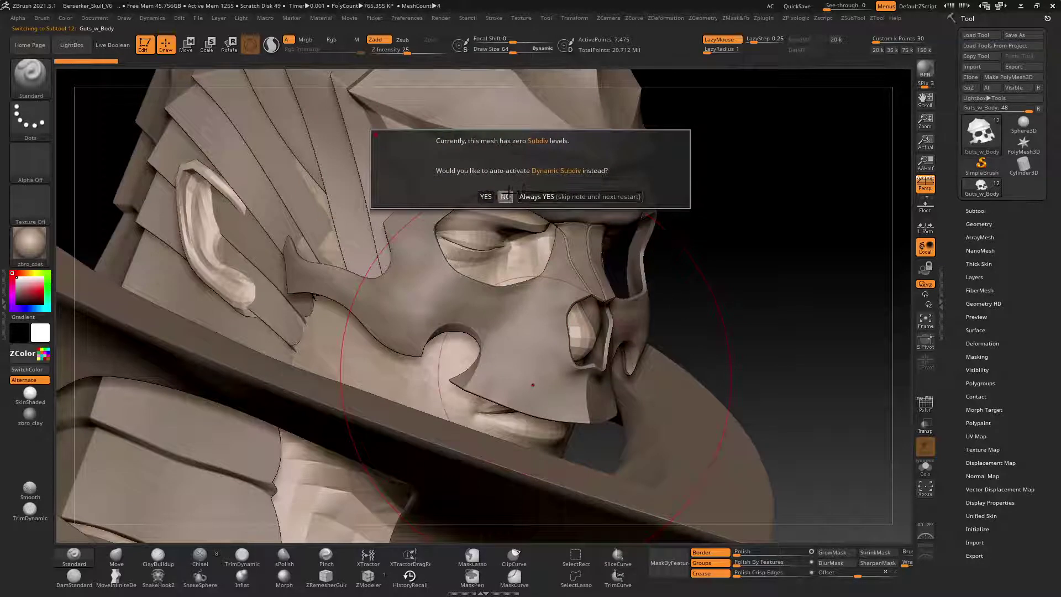
{"action": "left_click", "coordinate": [506, 197]}
{"action": "key", "text": "d"}
{"action": "left_click", "coordinate": [506, 196]}
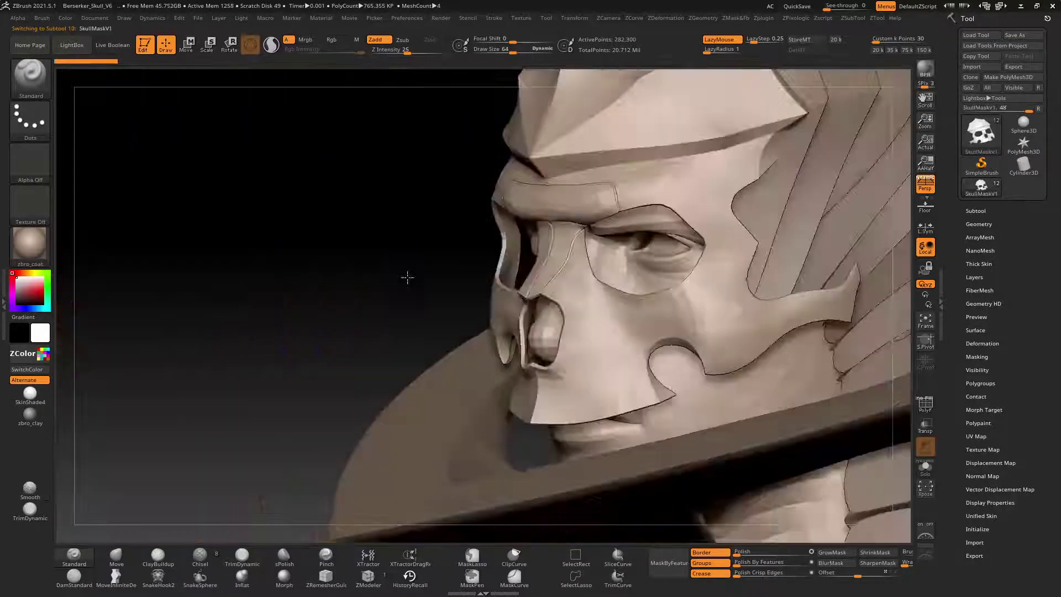
Isolate the SkullMaskV1 subtool with Solo and frame it in the viewport from the front.
{"action": "left_click_drag", "start_coordinate": [408, 277], "coordinate": [500, 288], "text": "shift"}
{"action": "left_click", "coordinate": [925, 469]}
{"action": "key", "text": "f"}
{"action": "key", "text": "f"}
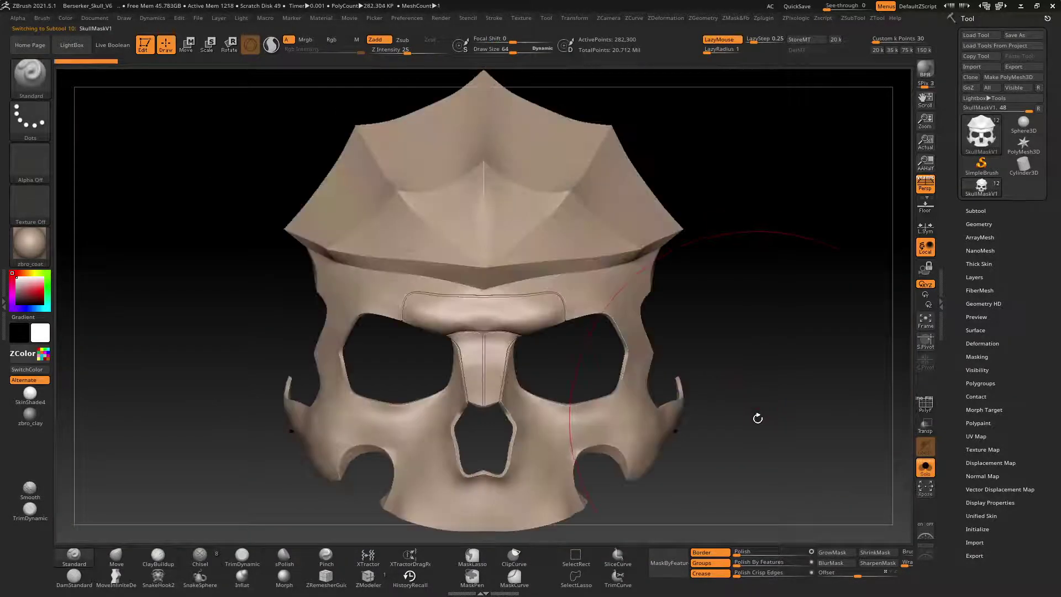
{"action": "mouse_move", "coordinate": [758, 419]}
{"action": "left_mouse_down"}
{"action": "mouse_move", "coordinate": [796, 419]}
{"action": "mouse_move", "coordinate": [763, 417]}
{"action": "left_mouse_up"}
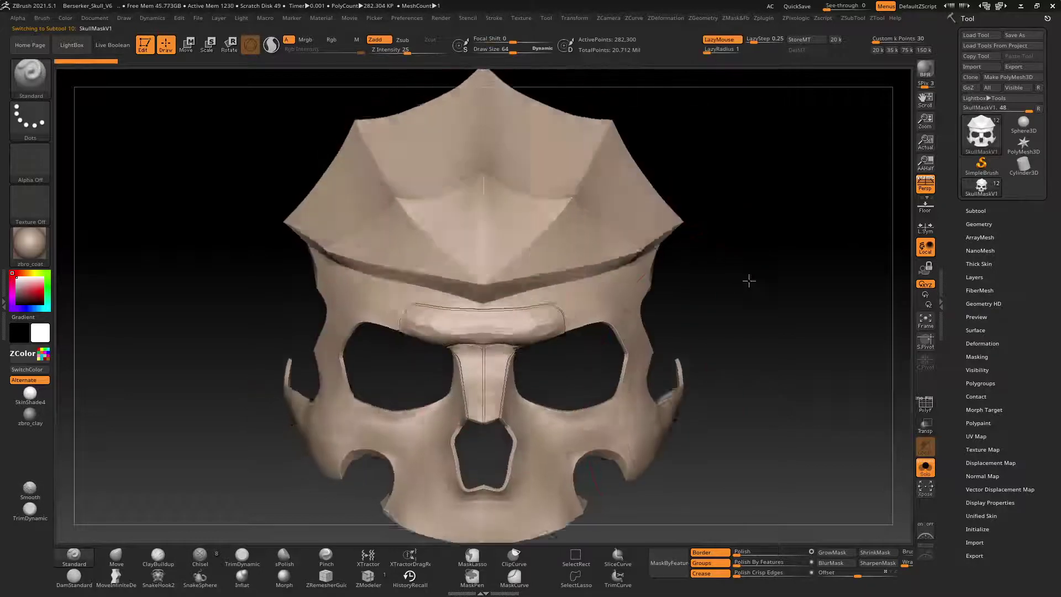
Reduce the brush draw size to about 11.6 and examine the mask's eye sockets and nose from the front.
{"action": "mouse_move", "coordinate": [749, 281]}
{"action": "left_mouse_down"}
{"action": "mouse_move", "coordinate": [477, 290]}
{"action": "mouse_move", "coordinate": [784, 308]}
{"action": "mouse_move", "coordinate": [774, 374]}
{"action": "mouse_move", "coordinate": [778, 327]}
{"action": "mouse_move", "coordinate": [425, 236]}
{"action": "mouse_move", "coordinate": [393, 215]}
{"action": "left_mouse_up"}
{"action": "key", "text": "space"}
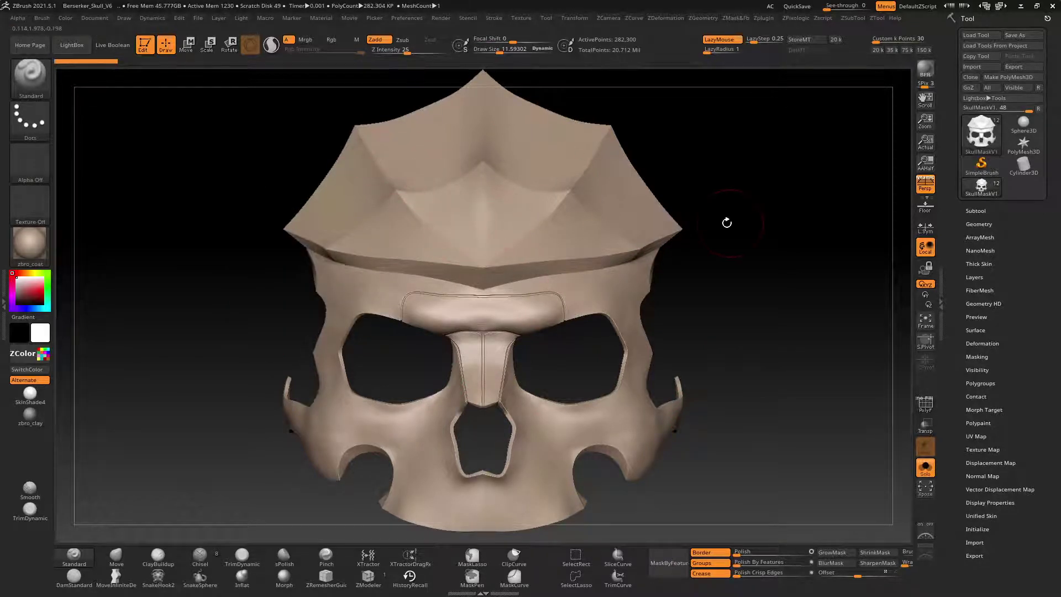
{"action": "left_click_drag", "start_coordinate": [727, 223], "coordinate": [758, 225]}
{"action": "left_click_drag", "start_coordinate": [711, 277], "coordinate": [668, 314], "text": "shift"}
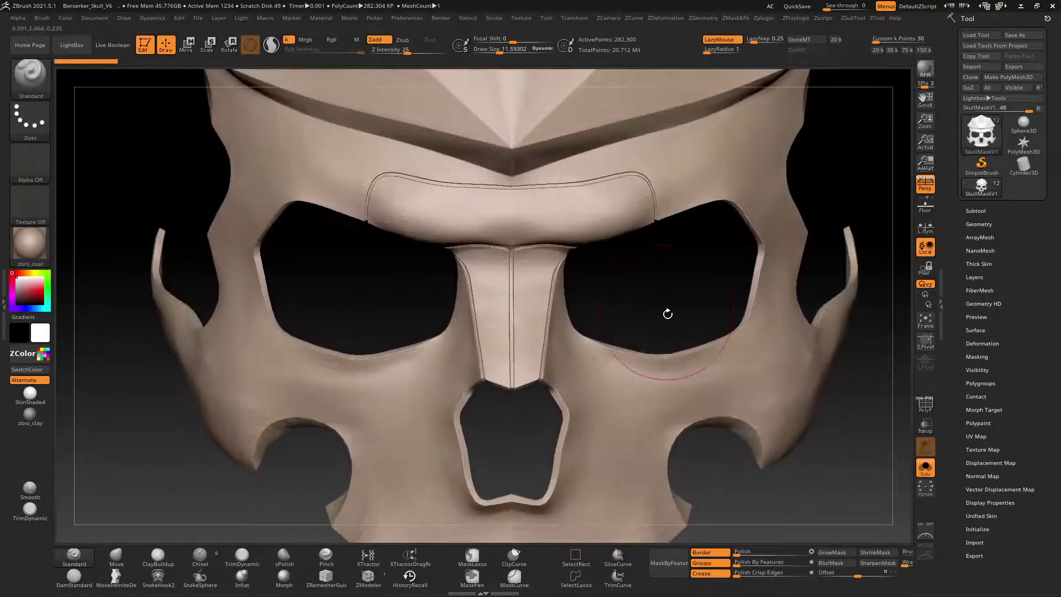
{"action": "key", "text": "f"}
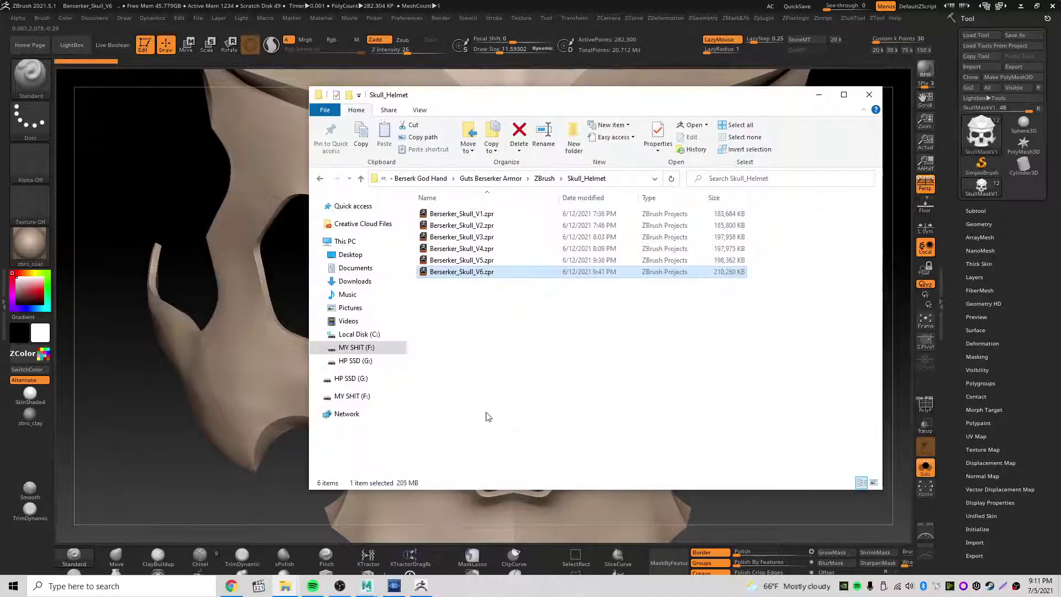
Switch to Maya and open Body.mb without saving the changes to Berserker_Armor_V7_Transformation.mb.
{"action": "left_click", "coordinate": [374, 591]}
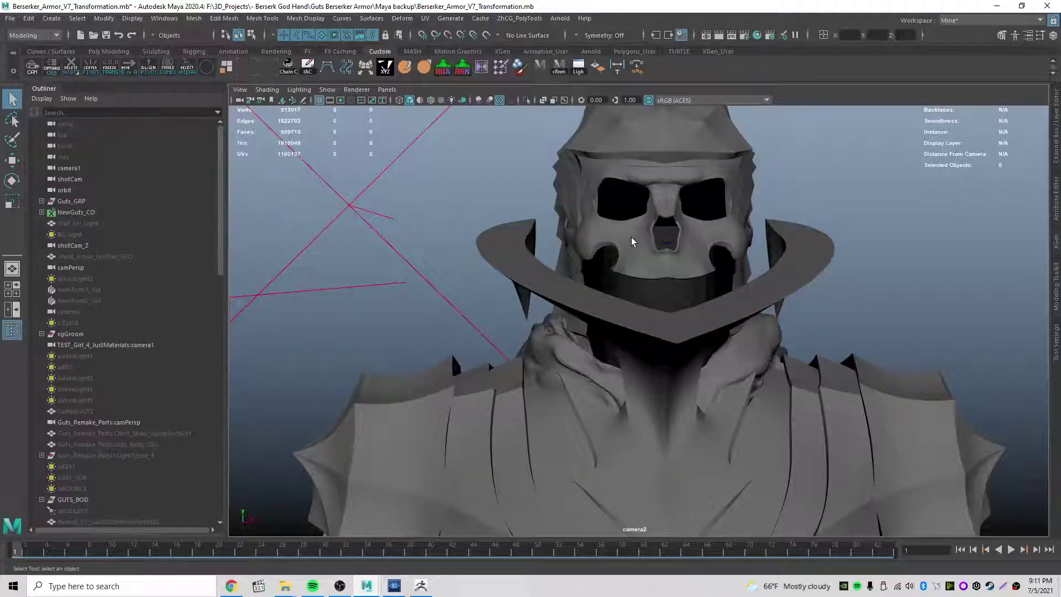
{"action": "key", "text": "ctrl+o"}
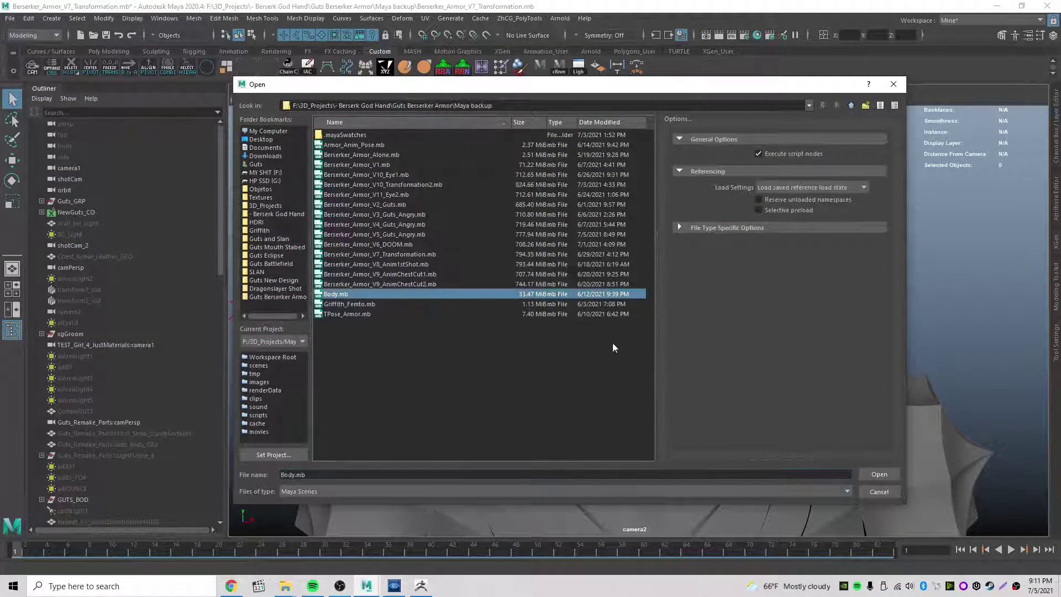
{"action": "left_click", "coordinate": [889, 477]}
{"action": "left_click", "coordinate": [537, 299]}
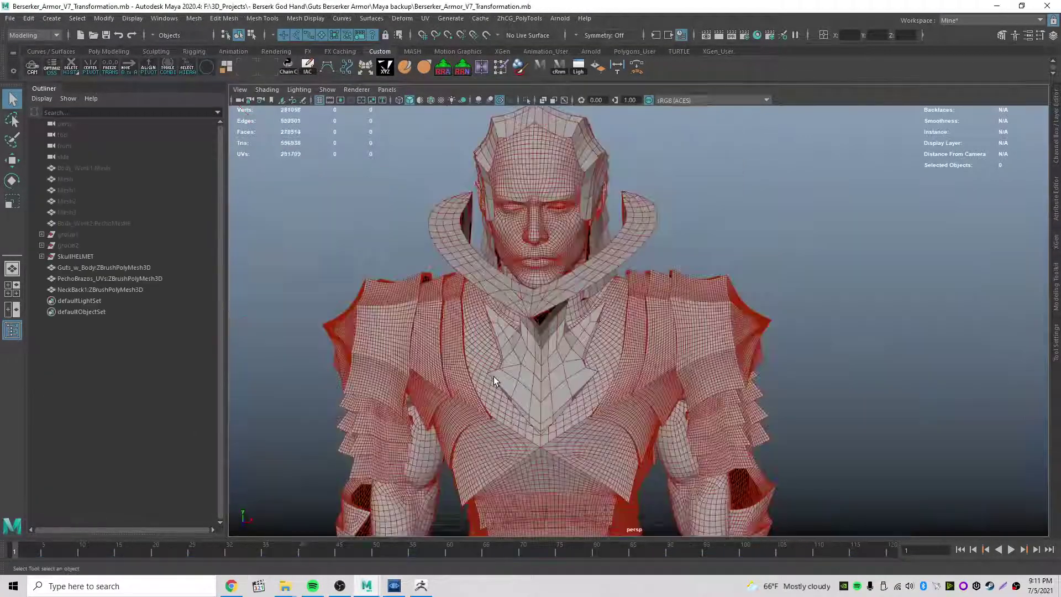
Hide the body, chest armor and neck meshes, and unhide SkullHelmet80 inside the SkullHELMET group.
{"action": "left_click", "coordinate": [81, 287]}
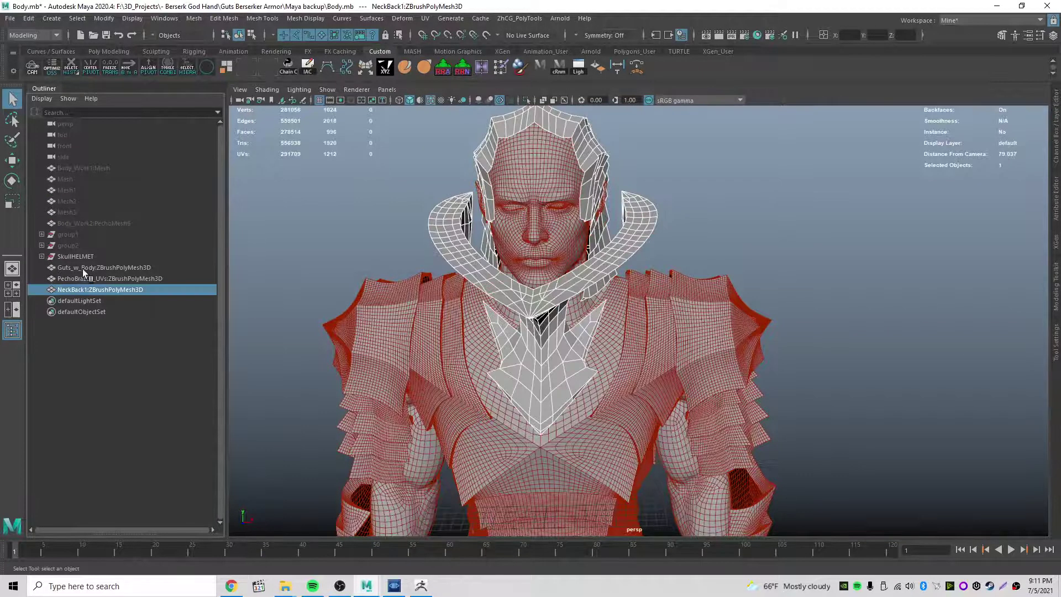
{"action": "left_click", "coordinate": [84, 268], "text": "shift"}
{"action": "key", "text": "ctrl+h"}
{"action": "left_click", "coordinate": [58, 260]}
{"action": "left_click", "coordinate": [42, 257]}
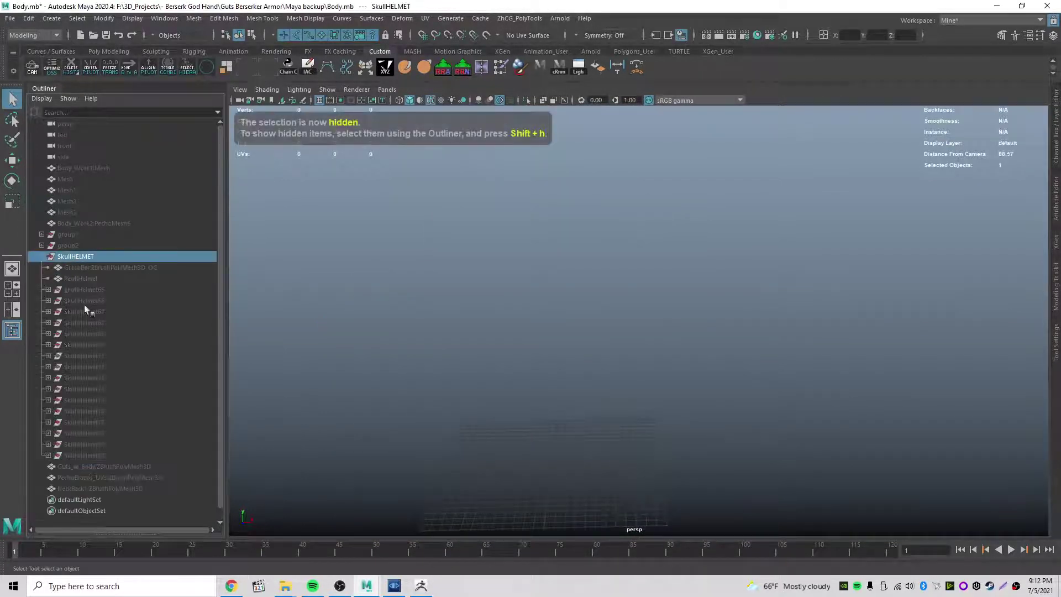
{"action": "left_click", "coordinate": [87, 455]}
{"action": "key", "text": "shift+h"}
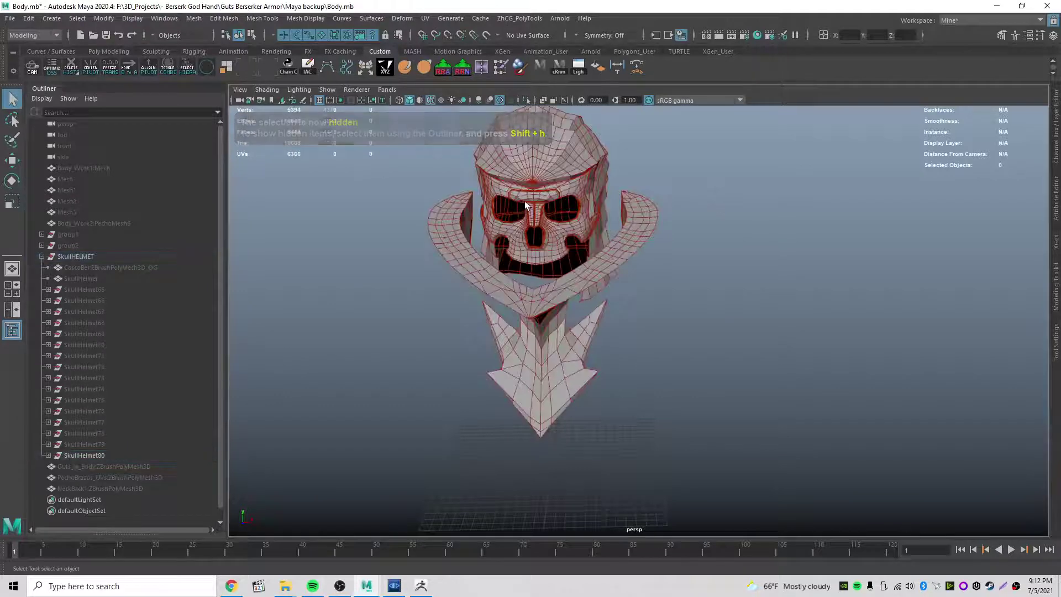
Frame SkullHelmet80, turn off its wireframe overlay, and display its skull mask with smooth mesh preview.
{"action": "key", "text": "f"}
{"action": "left_click", "coordinate": [431, 100]}
{"action": "left_click_drag", "start_coordinate": [667, 311], "coordinate": [667, 289], "text": "alt"}
{"action": "left_click", "coordinate": [815, 306]}
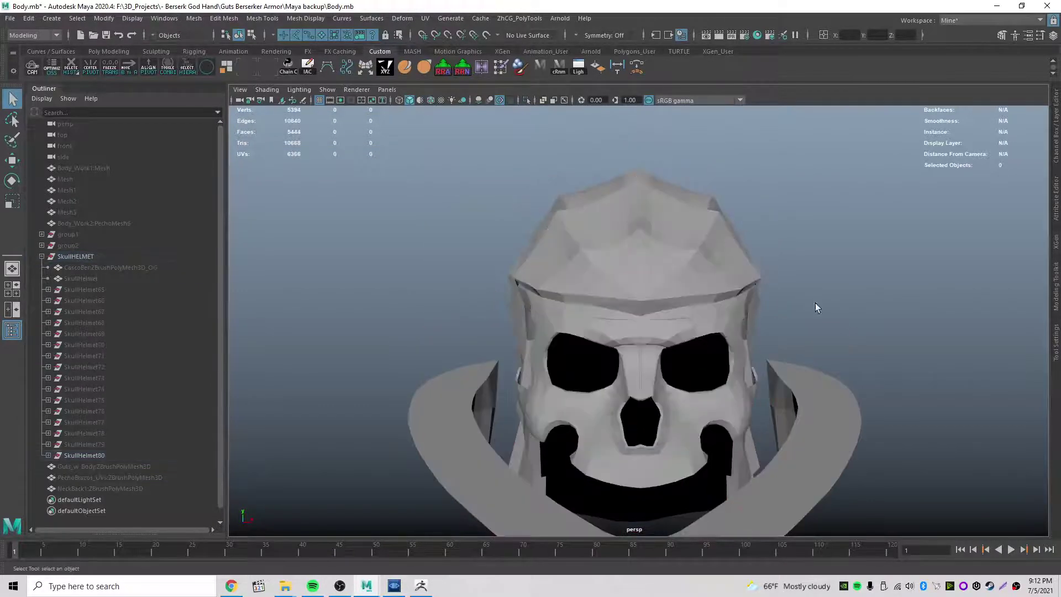
{"action": "middle_click_drag", "start_coordinate": [666, 371], "coordinate": [633, 300], "text": "alt"}
{"action": "left_click", "coordinate": [634, 297]}
{"action": "key", "text": "3"}
{"action": "left_click", "coordinate": [771, 283]}
{"action": "scroll", "coordinate": [770, 283], "scroll_direction": "up", "scroll_amount": 5}
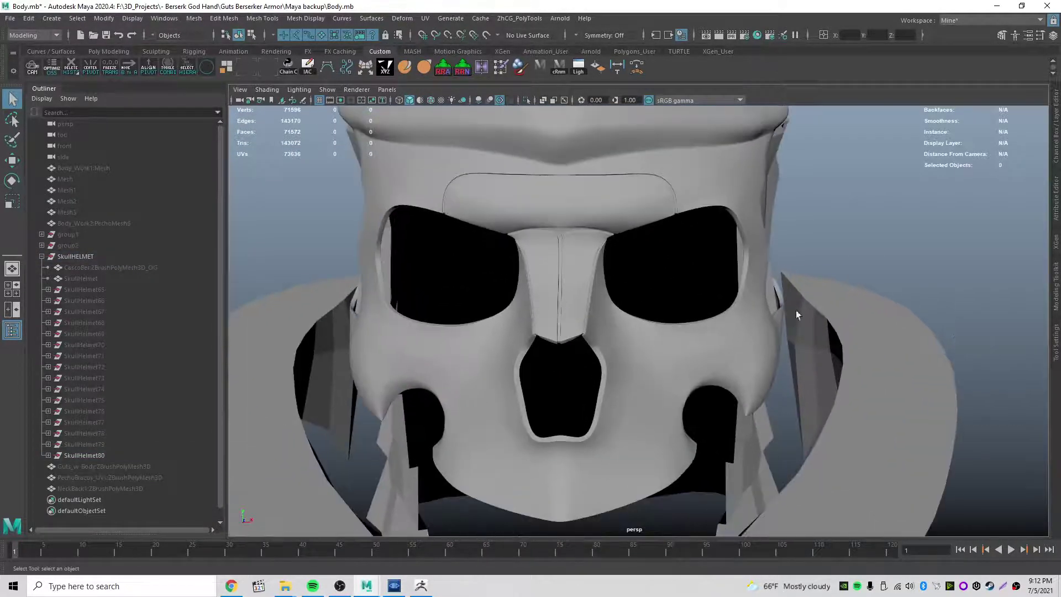
Compare the smoothed skull face of SkullHelmet80 with the SkullMaskV1 sculpt in ZBrush, from the front and the sides.
{"action": "left_click_drag", "start_coordinate": [753, 314], "coordinate": [666, 313], "text": "alt"}
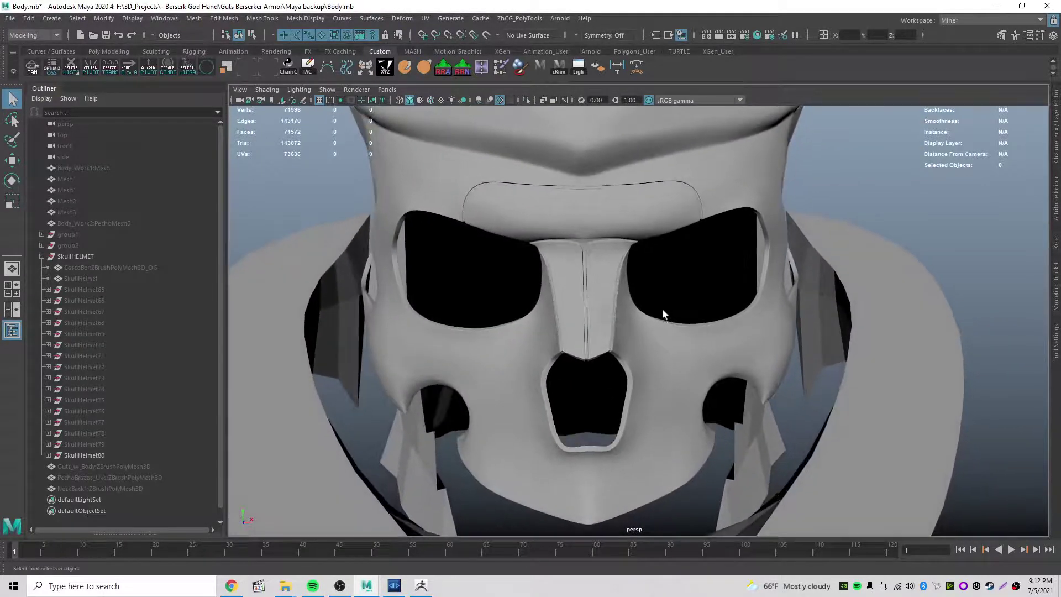
{"action": "left_click_drag", "start_coordinate": [590, 328], "coordinate": [661, 319], "text": "alt"}
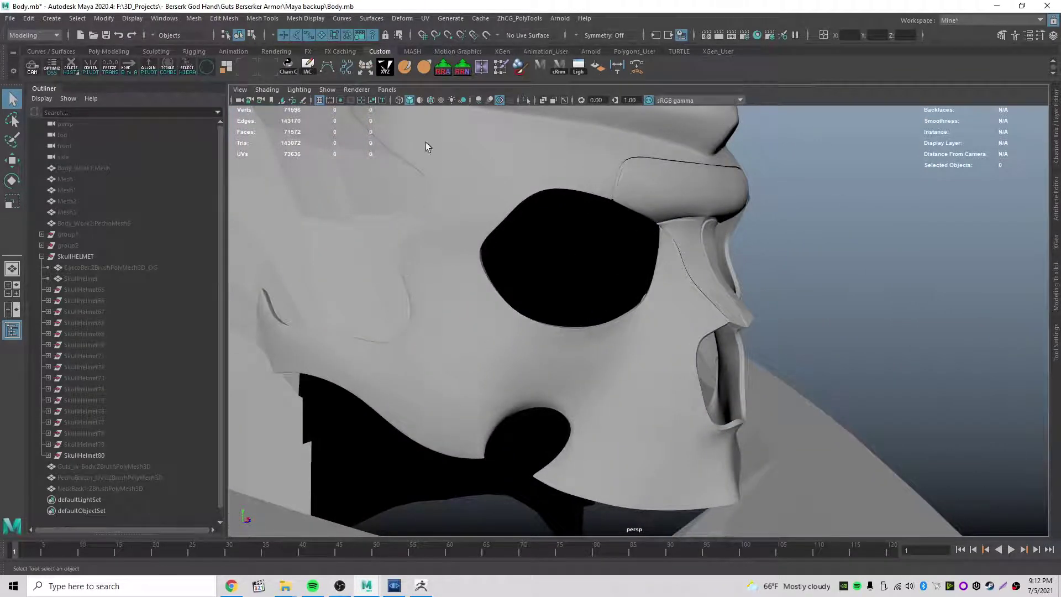
{"action": "left_click_drag", "start_coordinate": [427, 146], "coordinate": [529, 284], "text": "alt"}
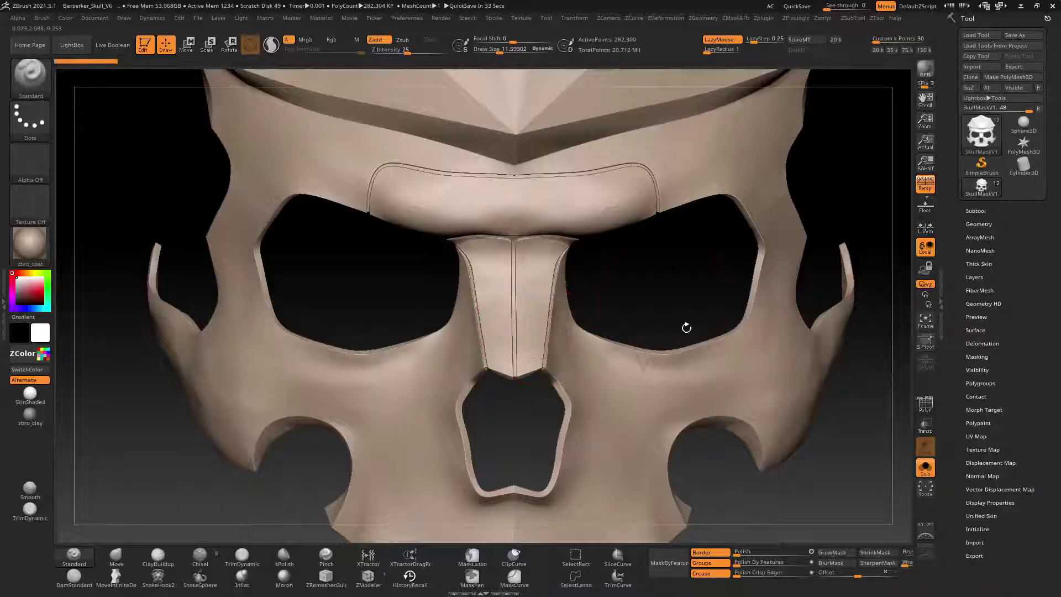
{"action": "left_click_drag", "start_coordinate": [686, 328], "coordinate": [339, 240]}
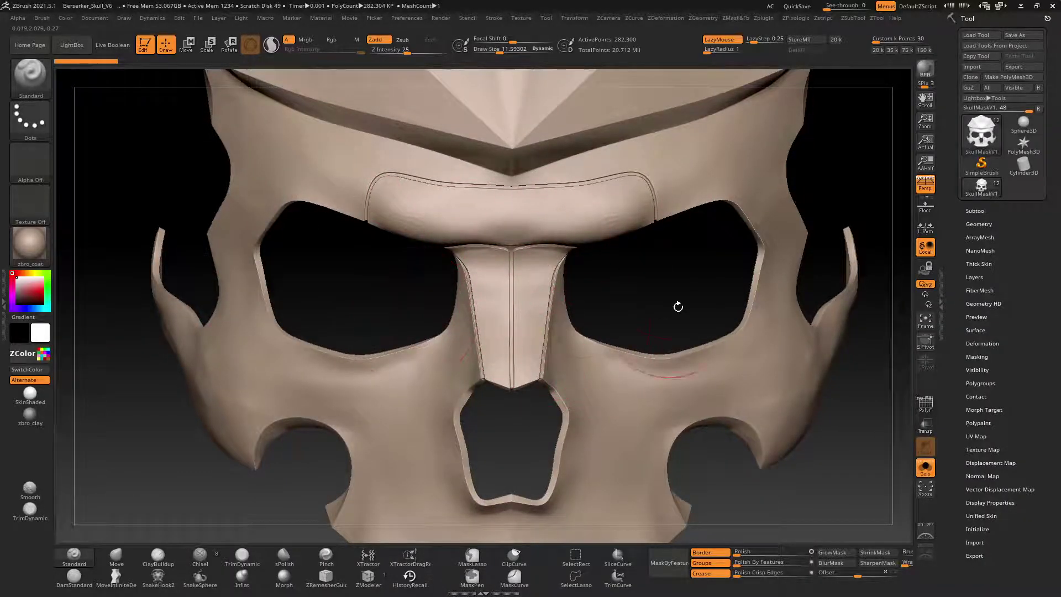
{"action": "left_click_drag", "start_coordinate": [678, 306], "coordinate": [640, 362]}
{"action": "left_click_drag", "start_coordinate": [756, 421], "coordinate": [753, 374]}
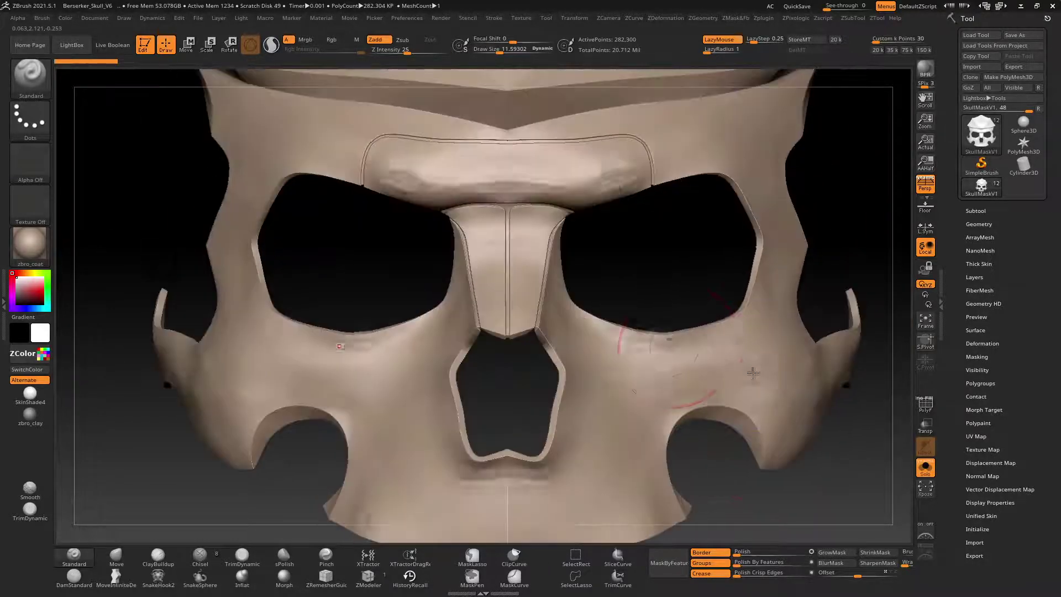
{"action": "left_click_drag", "start_coordinate": [664, 297], "coordinate": [630, 416]}
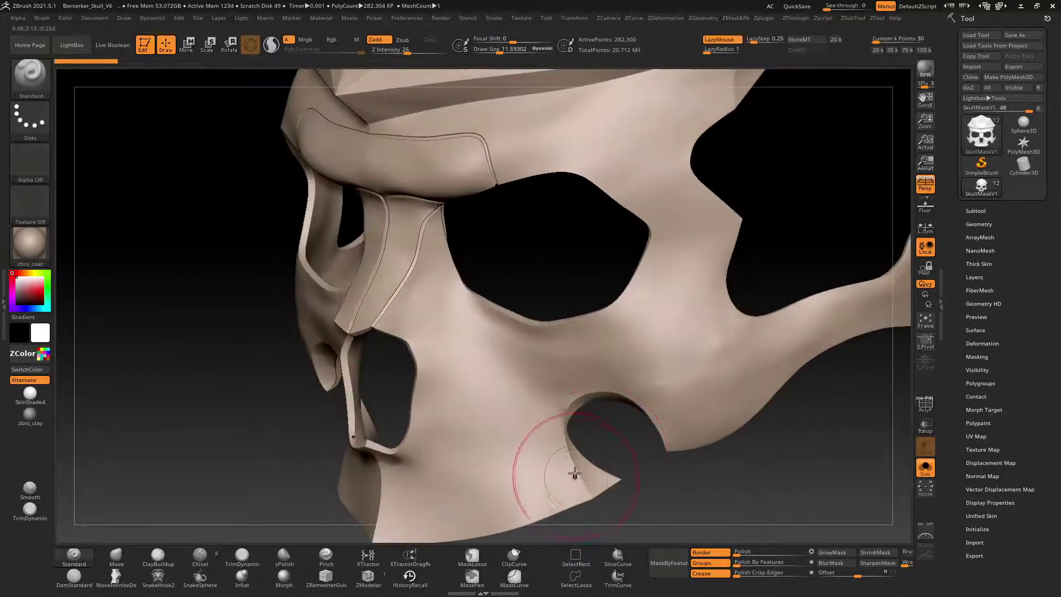
Inspect SkullMaskV1 from the side and front, and turn off Solo so the rest of the armor and head show.
{"action": "left_click_drag", "start_coordinate": [761, 467], "coordinate": [782, 432]}
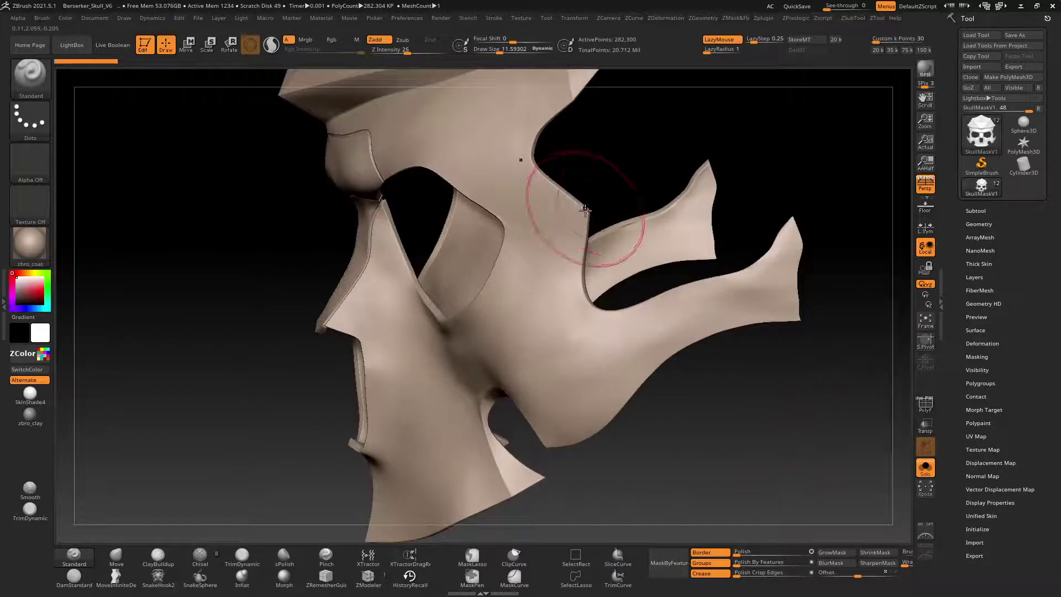
{"action": "left_click_drag", "start_coordinate": [616, 186], "coordinate": [467, 194]}
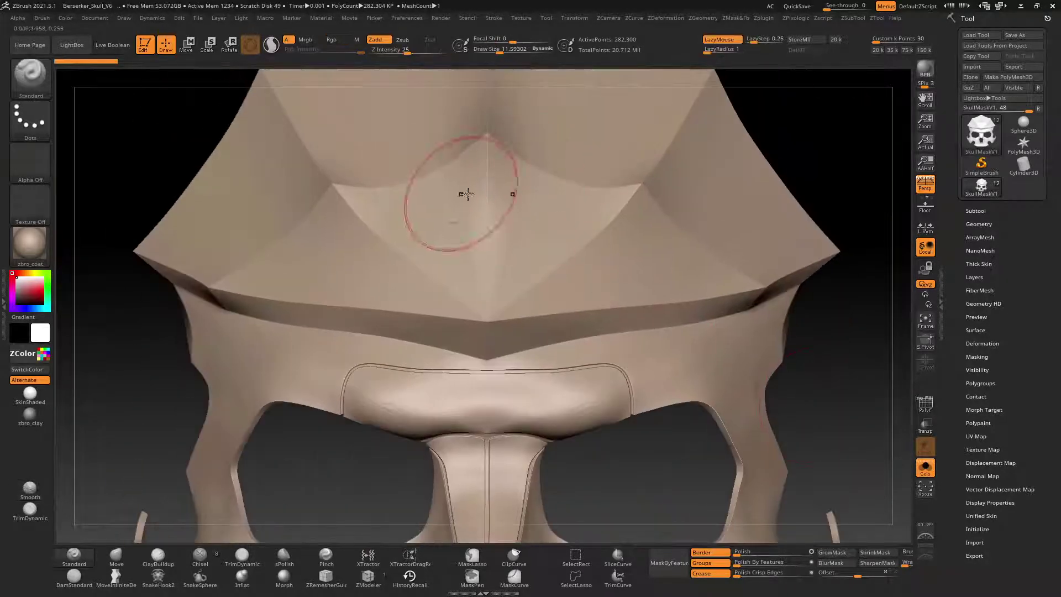
{"action": "left_click_drag", "start_coordinate": [865, 190], "coordinate": [812, 175], "text": "alt"}
{"action": "left_click", "coordinate": [927, 470]}
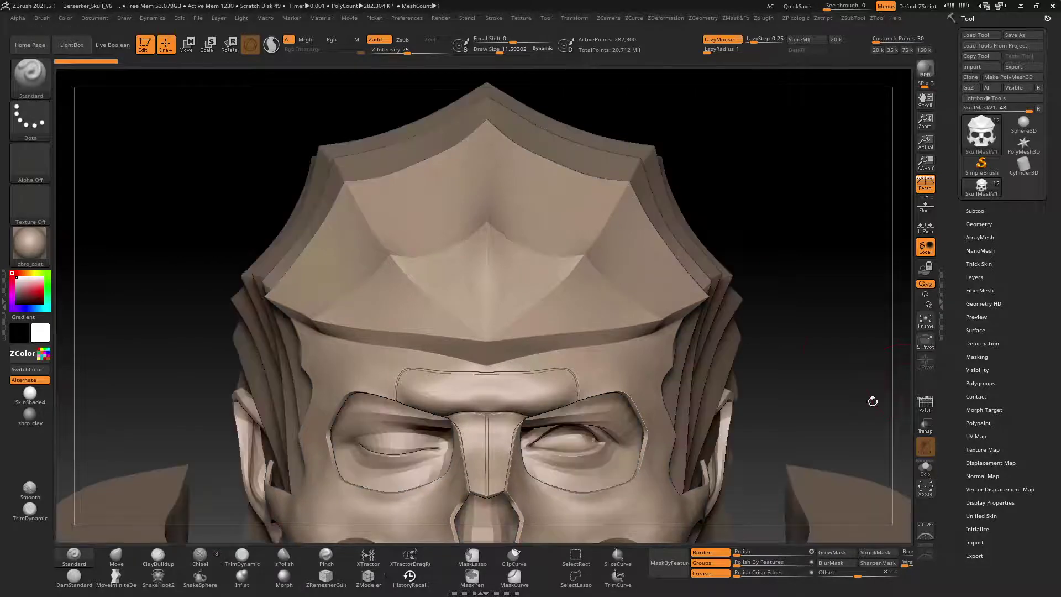
{"action": "left_click_drag", "start_coordinate": [846, 350], "coordinate": [785, 252], "text": "alt"}
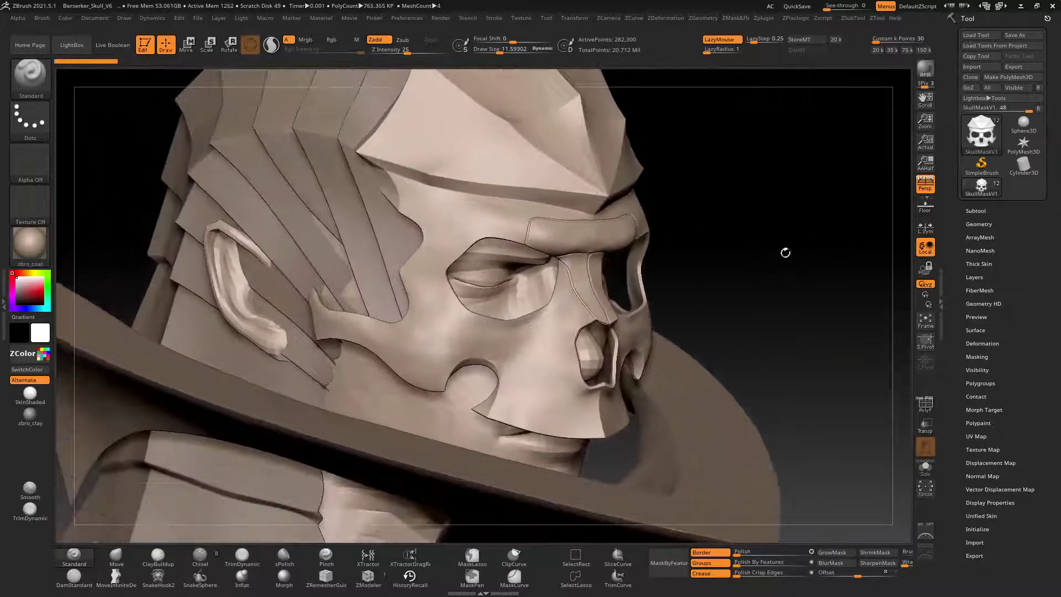
Hide the Guts_w_Body subtool and make SkullMaskV1 the active subtool again.
{"action": "left_click", "coordinate": [421, 411], "text": "alt"}
{"action": "left_click", "coordinate": [977, 210]}
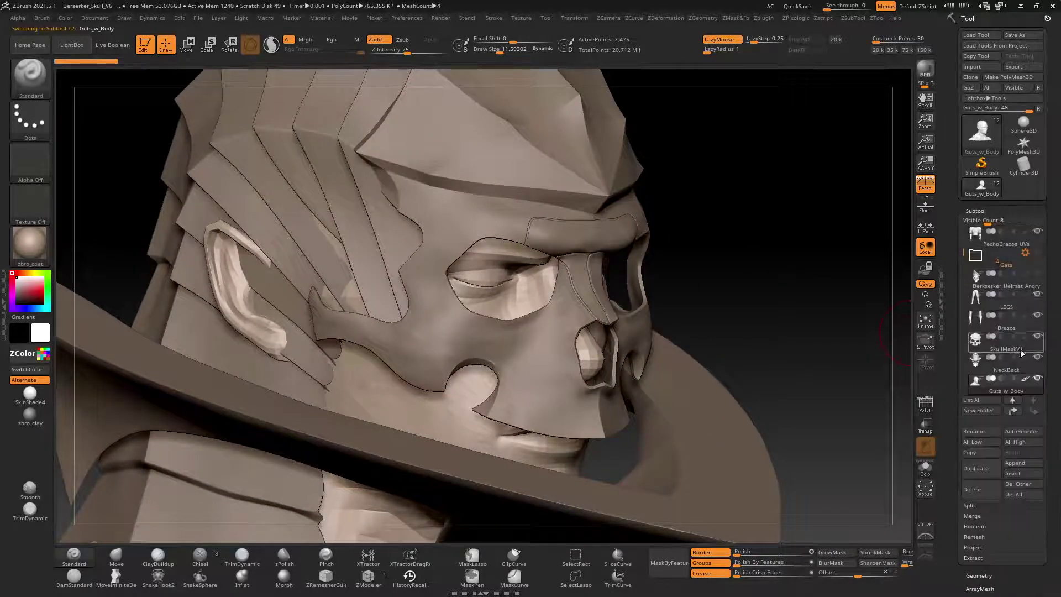
{"action": "left_click", "coordinate": [1037, 379]}
{"action": "left_click", "coordinate": [540, 346], "text": "alt"}
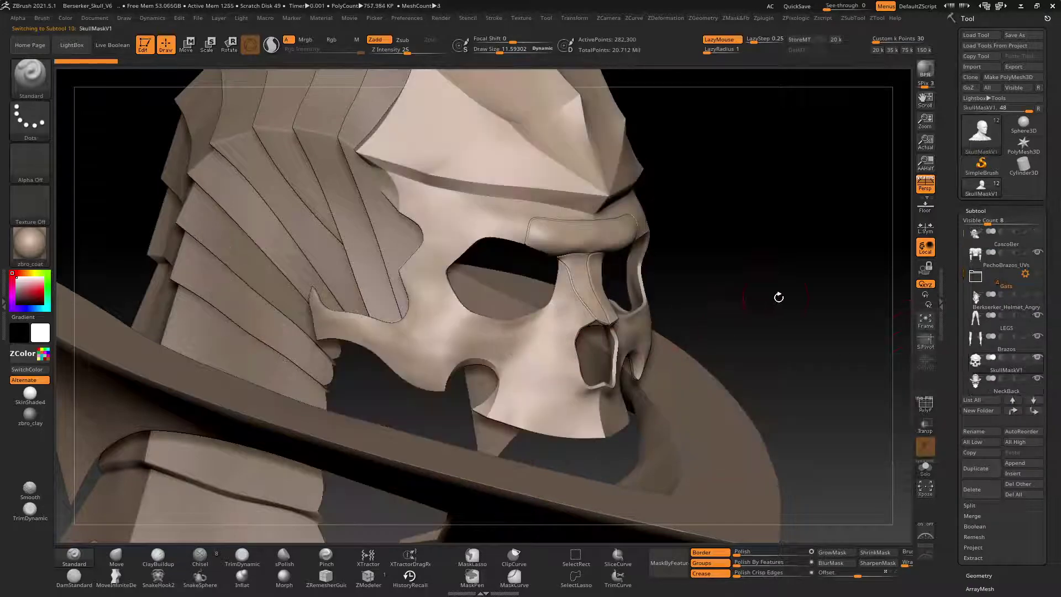
Examine the hollow skull mask on the full armor and check its topology with the PolyFrame overlay.
{"action": "left_click_drag", "start_coordinate": [779, 296], "coordinate": [542, 267]}
{"action": "left_click_drag", "start_coordinate": [293, 245], "coordinate": [738, 374]}
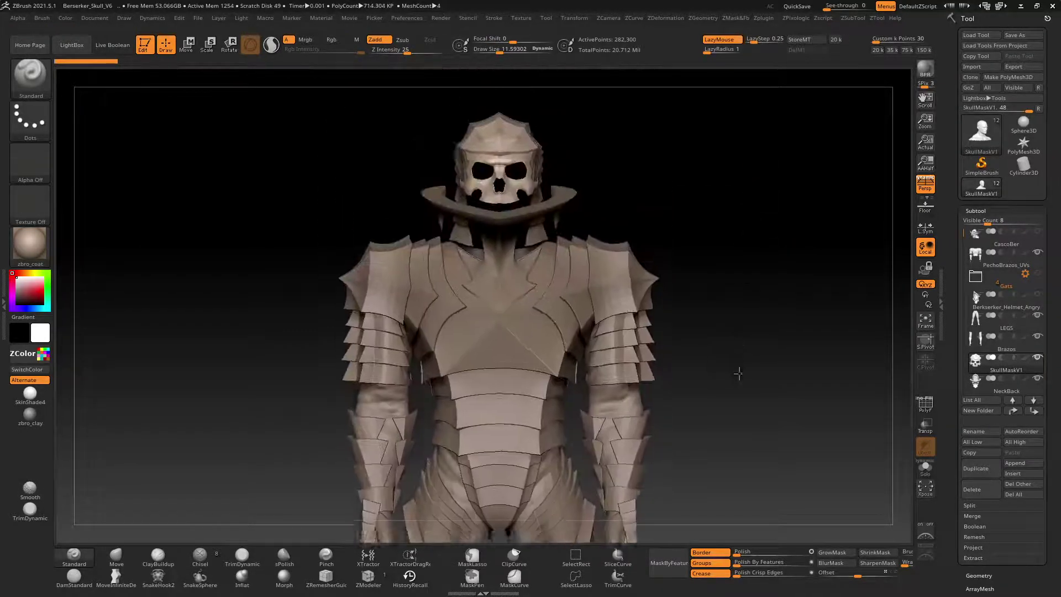
{"action": "left_click_drag", "start_coordinate": [715, 250], "coordinate": [800, 238]}
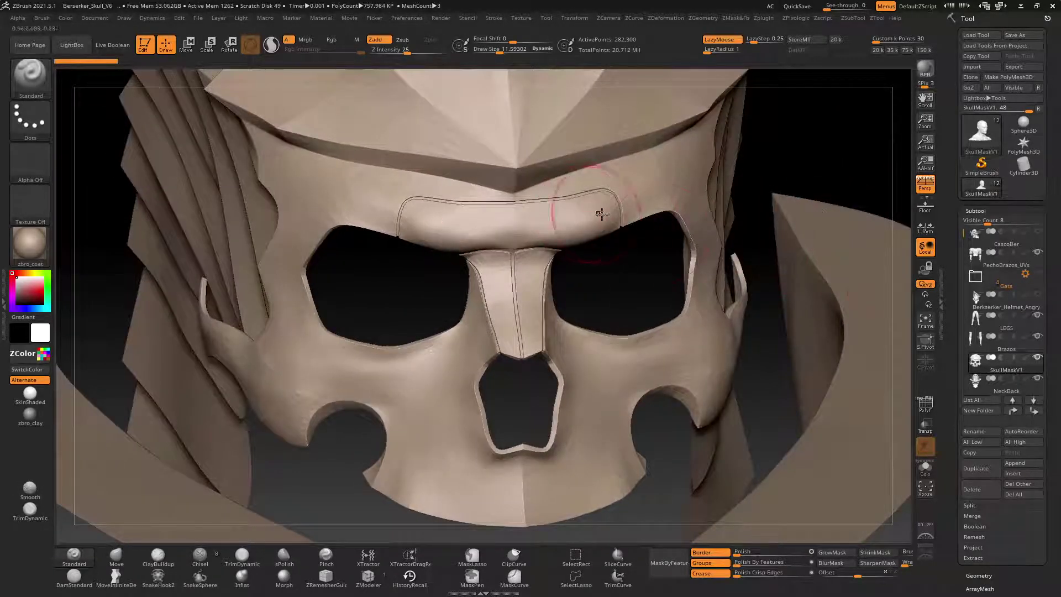
{"action": "key", "text": "shift+f"}
{"action": "left_click_drag", "start_coordinate": [806, 175], "coordinate": [676, 103]}
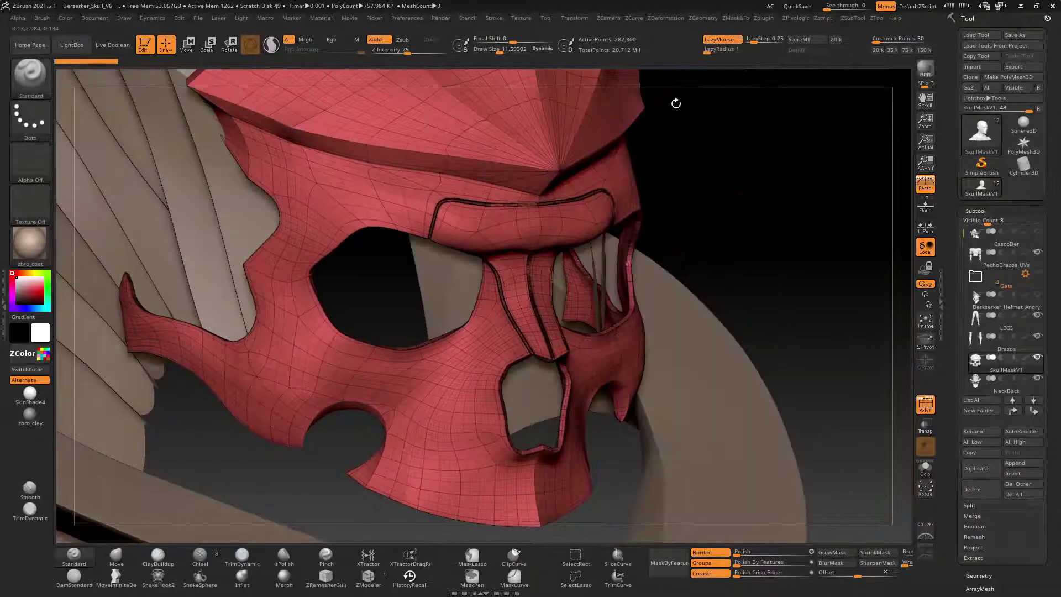
{"action": "left_click_drag", "start_coordinate": [739, 182], "coordinate": [831, 206], "text": "shift"}
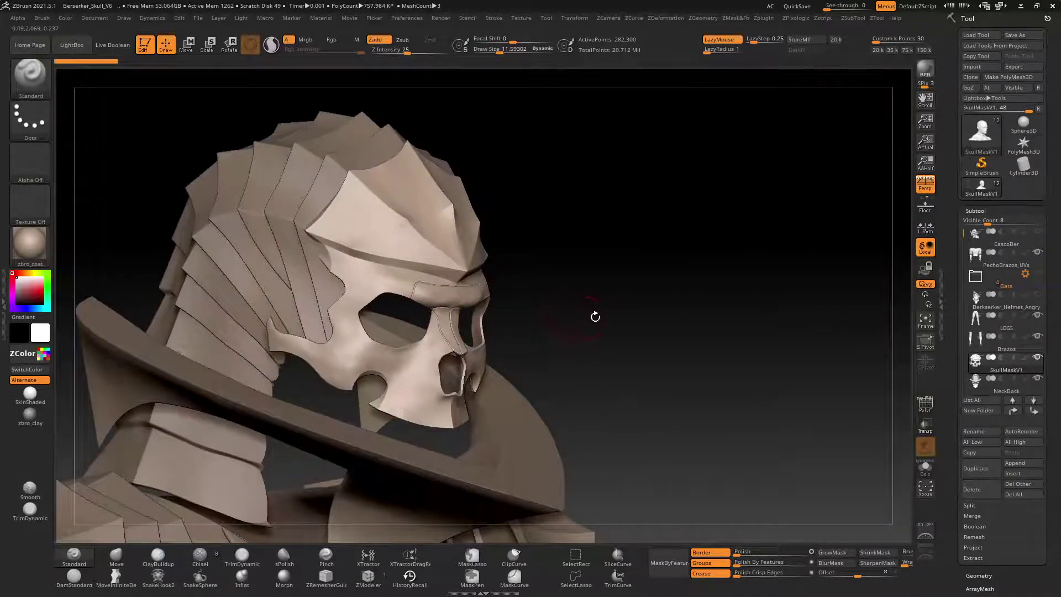
Examine the skull helmet together with the collar and neck armor from the front, from above and from the side.
{"action": "mouse_move", "coordinate": [595, 316]}
{"action": "left_mouse_down", "text": "shift"}
{"action": "mouse_move", "coordinate": [568, 304]}
{"action": "mouse_move", "coordinate": [651, 280]}
{"action": "mouse_move", "coordinate": [693, 302]}
{"action": "mouse_move", "coordinate": [654, 281]}
{"action": "left_mouse_up", "text": "shift"}
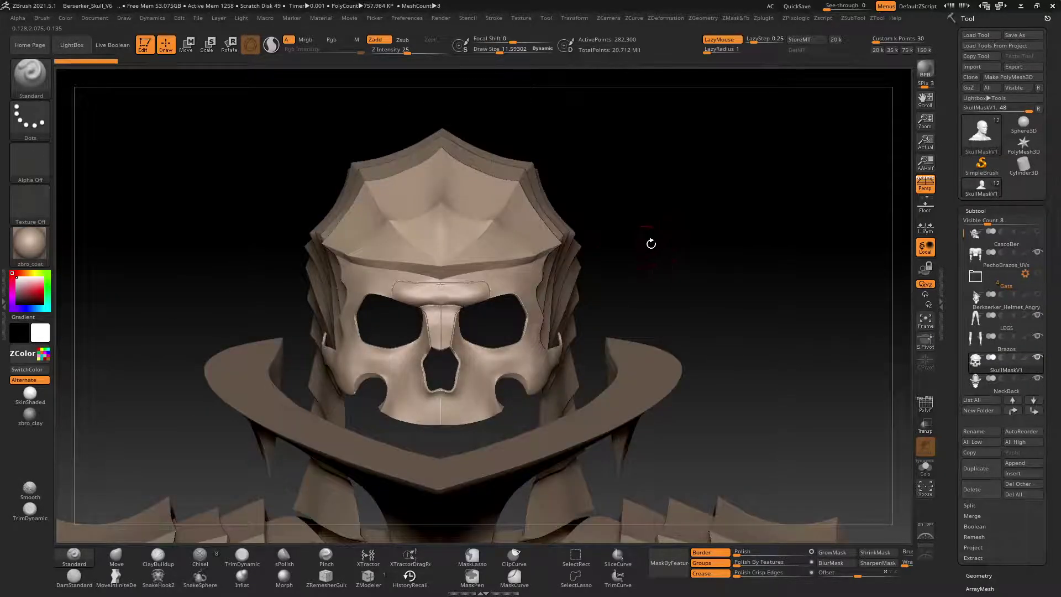
{"action": "left_click_drag", "start_coordinate": [651, 244], "coordinate": [799, 315]}
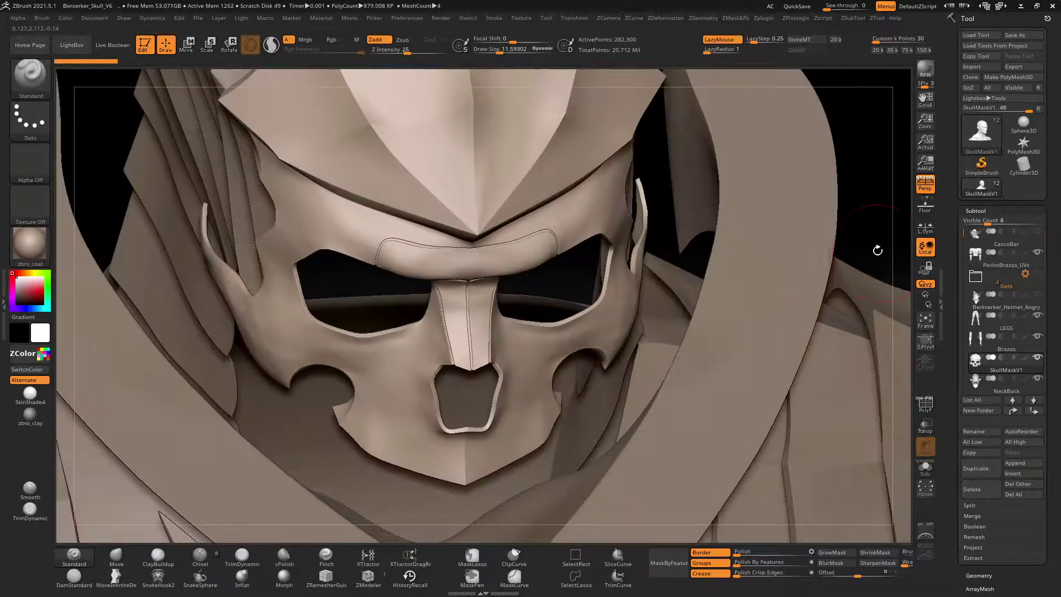
{"action": "left_click_drag", "start_coordinate": [878, 251], "coordinate": [536, 308], "text": "shift"}
{"action": "left_click_drag", "start_coordinate": [311, 321], "coordinate": [509, 360], "text": "alt"}
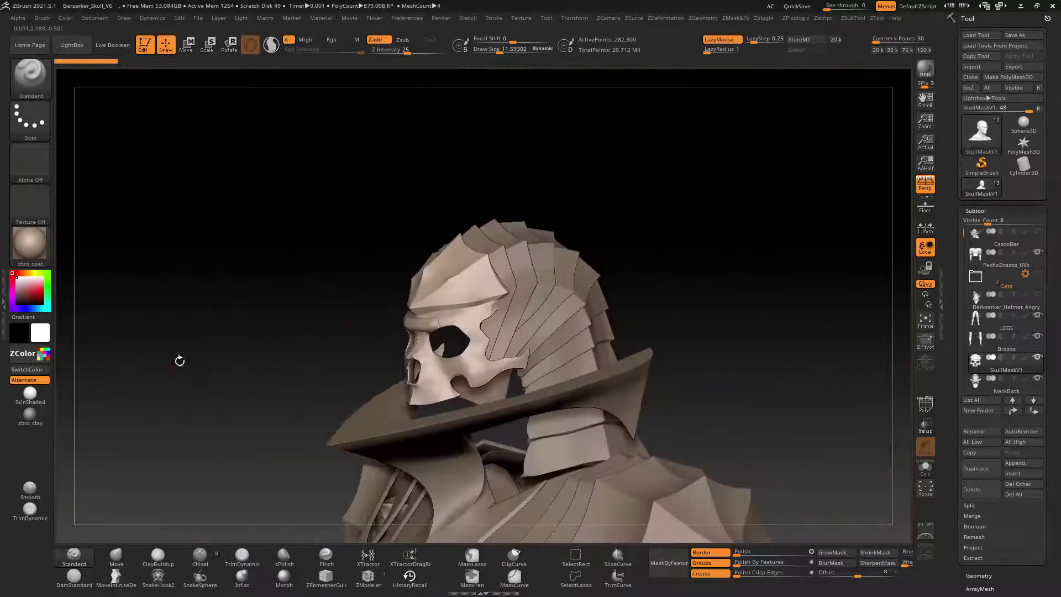
{"action": "left_click_drag", "start_coordinate": [773, 349], "coordinate": [800, 258], "text": "shift"}
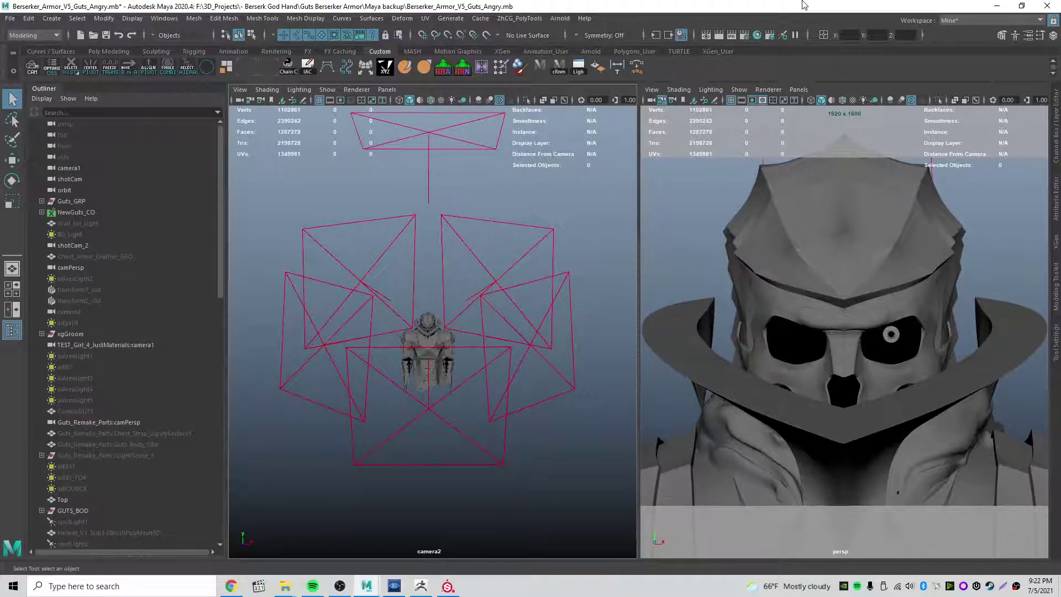
Switch to Maya with Berserker_Armor_V5_Guts_Angry.mb, enlarge the persp view, and briefly inspect the SkullMaskV1 mesh in the UV Editor.
{"action": "key", "text": "space"}
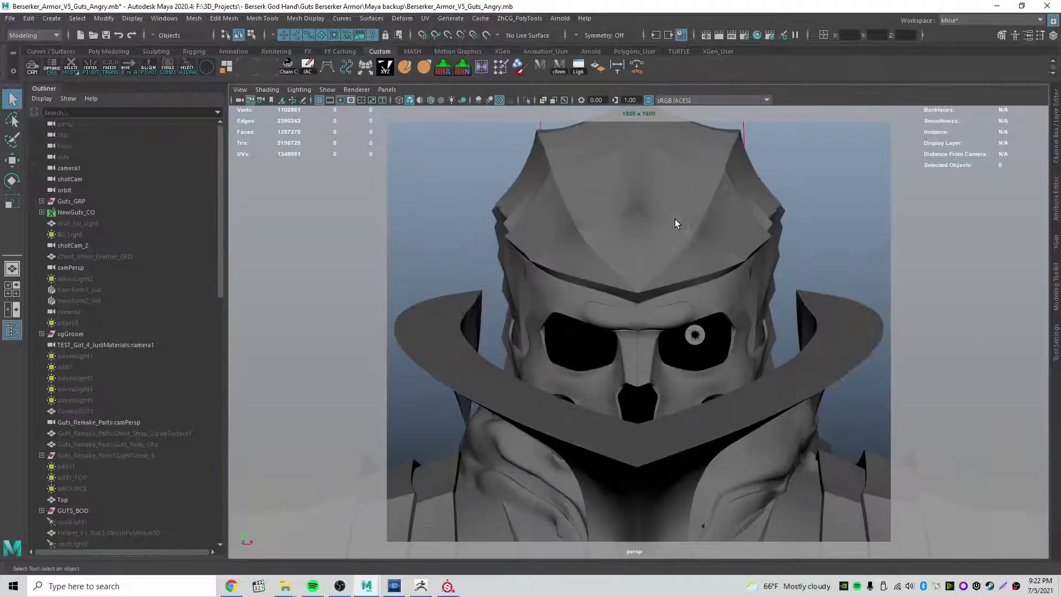
{"action": "left_click", "coordinate": [597, 268]}
{"action": "left_click", "coordinate": [745, 178]}
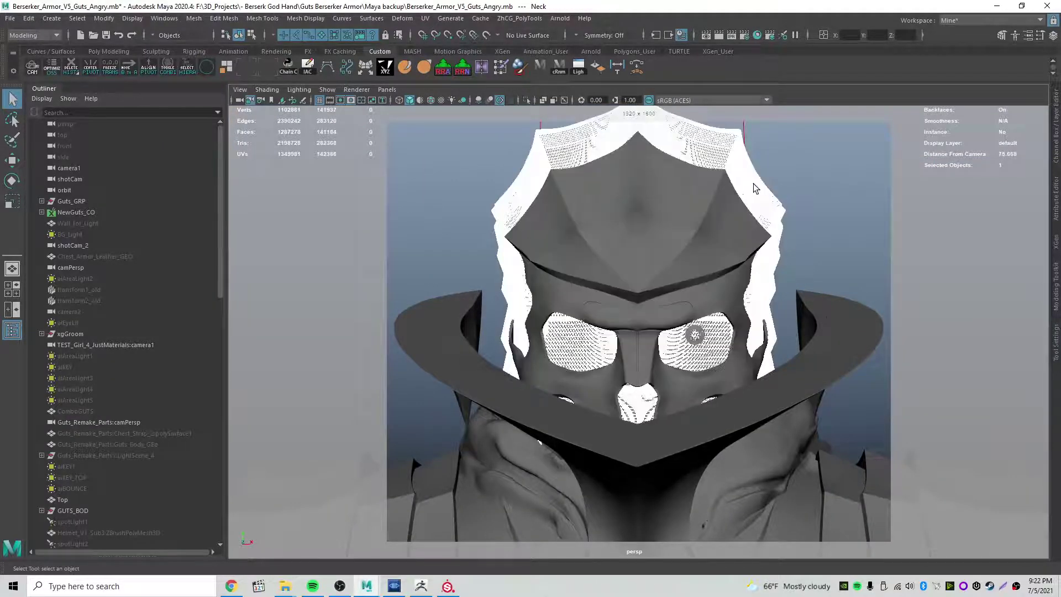
{"action": "left_click", "coordinate": [826, 324]}
{"action": "left_click", "coordinate": [642, 276]}
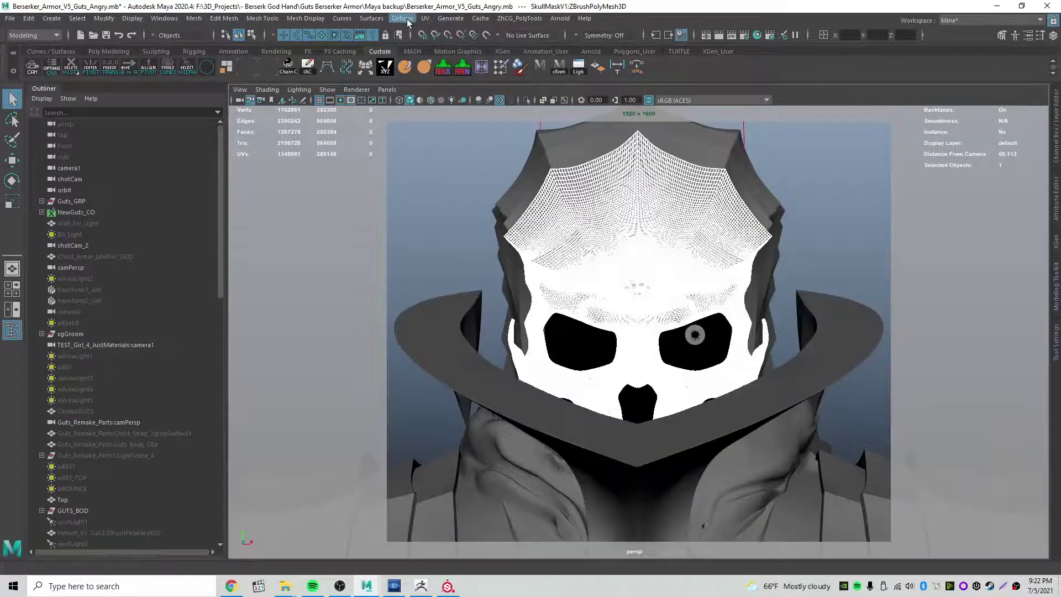
{"action": "left_click", "coordinate": [425, 19]}
{"action": "left_click", "coordinate": [445, 39]}
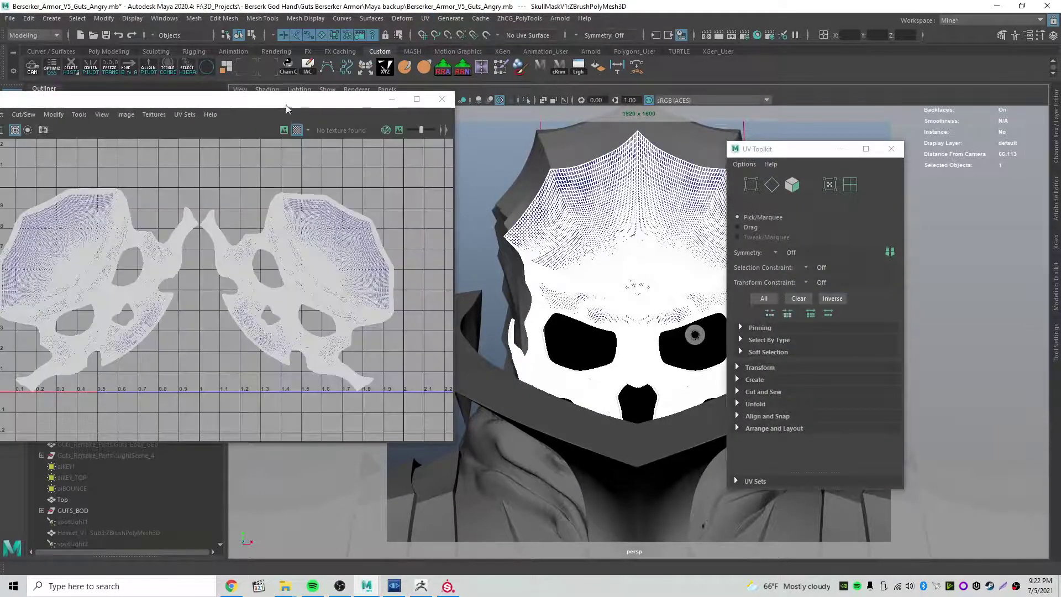
{"action": "left_click", "coordinate": [597, 111]}
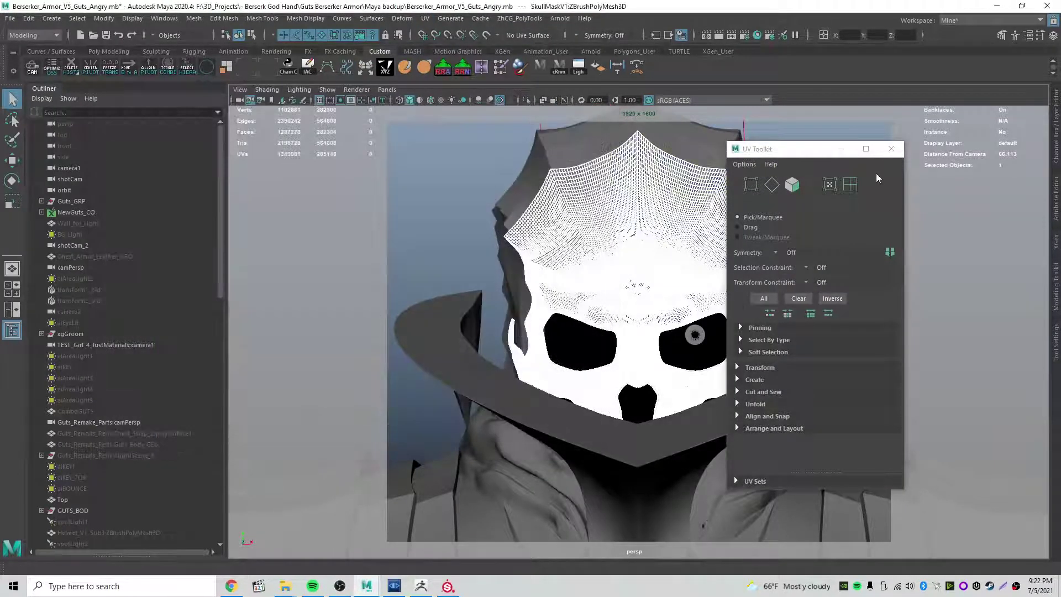
Reopen the UV Editor for the Neck mesh and add the collar and skull mask to show all three UV layouts together.
{"action": "left_click", "coordinate": [685, 140]}
{"action": "left_click", "coordinate": [425, 19]}
{"action": "left_click", "coordinate": [445, 39]}
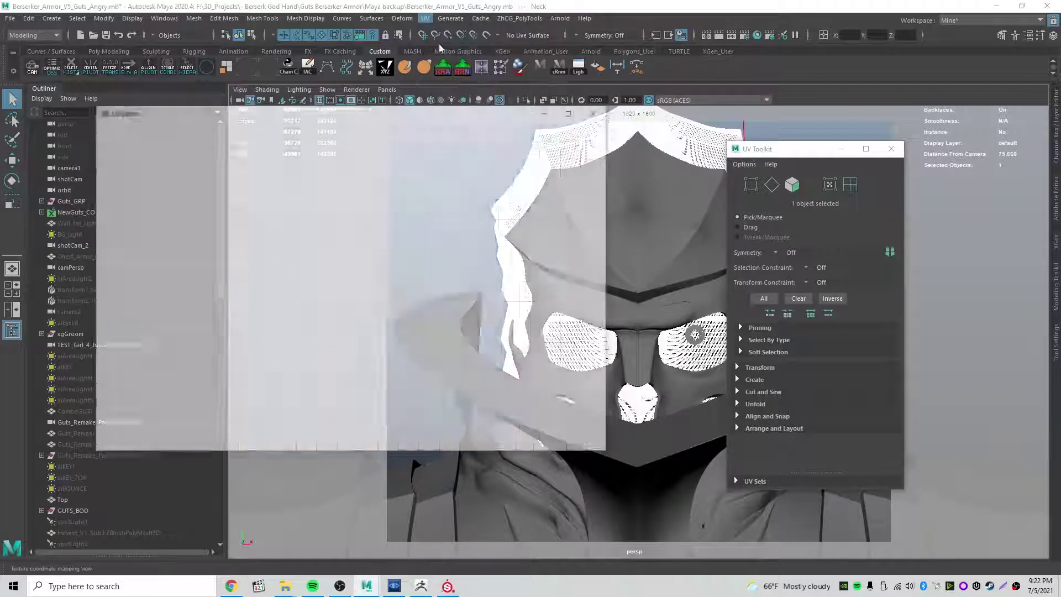
{"action": "middle_click_drag", "start_coordinate": [540, 224], "coordinate": [264, 220], "text": "alt"}
{"action": "right_click_drag", "start_coordinate": [475, 235], "coordinate": [256, 223], "text": "alt"}
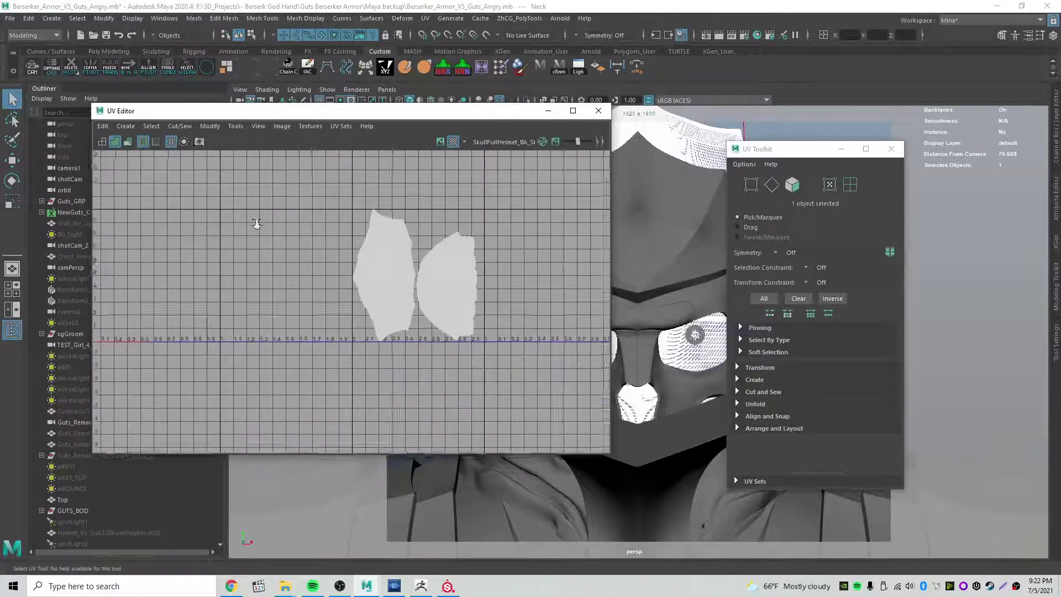
{"action": "left_click", "coordinate": [655, 418]}
{"action": "left_click", "coordinate": [657, 421], "text": "shift"}
{"action": "left_click", "coordinate": [697, 149], "text": "shift"}
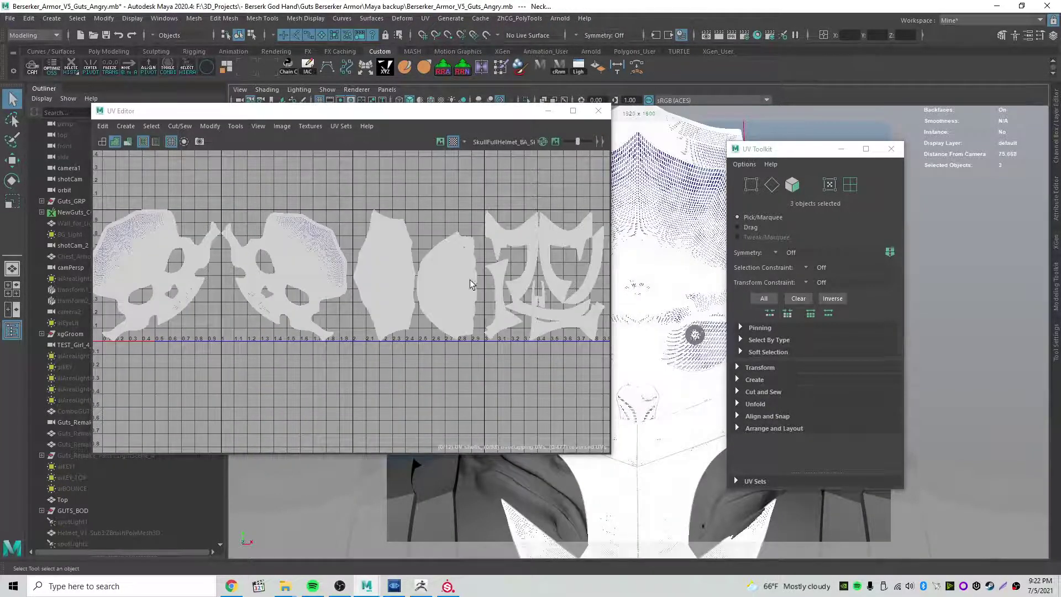
Examine how the UV shells of the skull mask, neck and collar are spread across separate UV tiles.
{"action": "right_click_drag", "start_coordinate": [469, 238], "coordinate": [261, 220], "text": "alt"}
{"action": "left_click_drag", "start_coordinate": [445, 114], "coordinate": [520, 115]}
{"action": "right_click_drag", "start_coordinate": [263, 244], "coordinate": [563, 264], "text": "alt"}
{"action": "middle_click_drag", "start_coordinate": [481, 256], "coordinate": [339, 216], "text": "alt"}
{"action": "middle_click_drag", "start_coordinate": [243, 230], "coordinate": [197, 231], "text": "alt"}
{"action": "scroll", "coordinate": [372, 232], "scroll_direction": "down", "scroll_amount": 3}
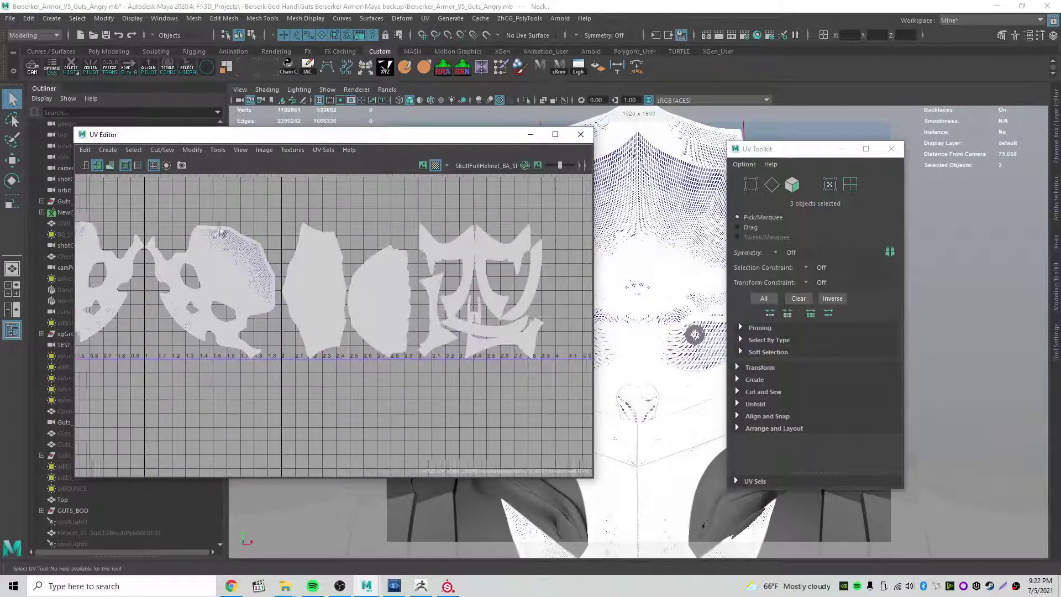
{"action": "middle_click_drag", "start_coordinate": [283, 234], "coordinate": [313, 246], "text": "alt"}
{"action": "scroll", "coordinate": [350, 246], "scroll_direction": "down", "scroll_amount": 2}
{"action": "scroll", "coordinate": [350, 246], "scroll_direction": "down", "scroll_amount": 1}
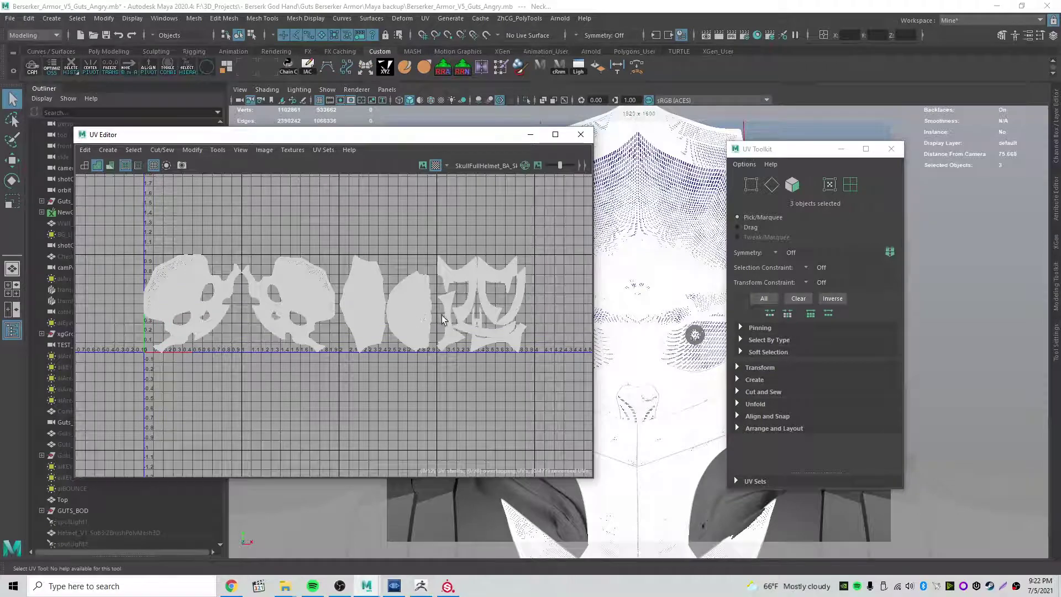
{"action": "mouse_move", "coordinate": [453, 220]}
{"action": "middle_mouse_down", "text": "alt"}
{"action": "mouse_move", "coordinate": [370, 224]}
{"action": "mouse_move", "coordinate": [441, 221]}
{"action": "middle_mouse_up", "text": "alt"}
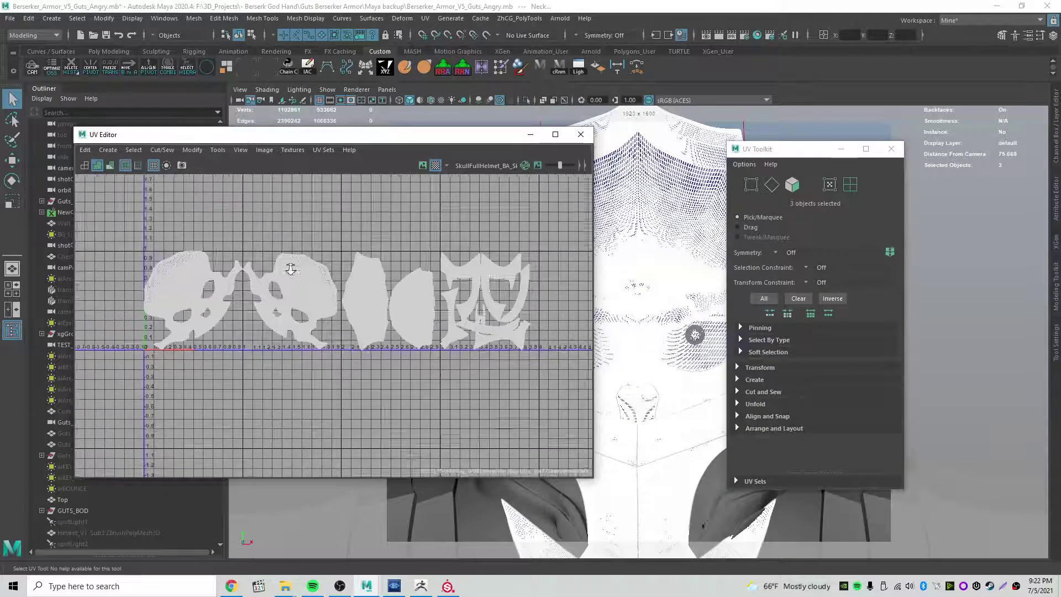
Select the skull mask's UV shell in the first tile, then the mirrored half's shell in the second tile.
{"action": "scroll", "coordinate": [296, 265], "scroll_direction": "up", "scroll_amount": 4}
{"action": "right_click_drag", "start_coordinate": [314, 293], "coordinate": [464, 277], "text": "alt"}
{"action": "middle_click_drag", "start_coordinate": [465, 277], "coordinate": [426, 249], "text": "alt"}
{"action": "right_click_drag", "start_coordinate": [426, 248], "coordinate": [324, 266], "text": "alt"}
{"action": "left_click", "coordinate": [337, 268]}
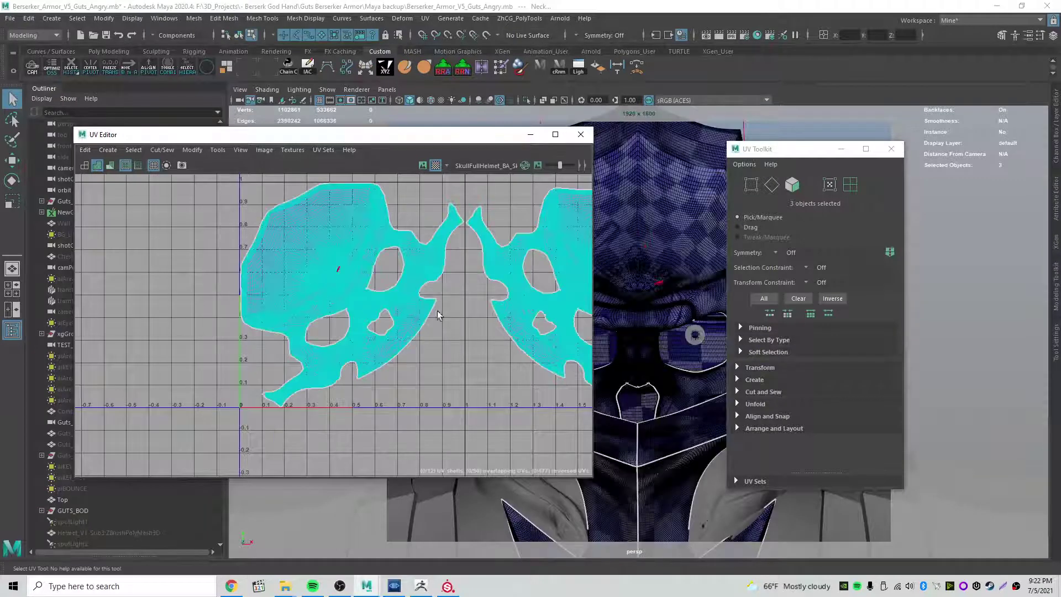
{"action": "right_click_drag", "start_coordinate": [673, 230], "coordinate": [649, 260]}
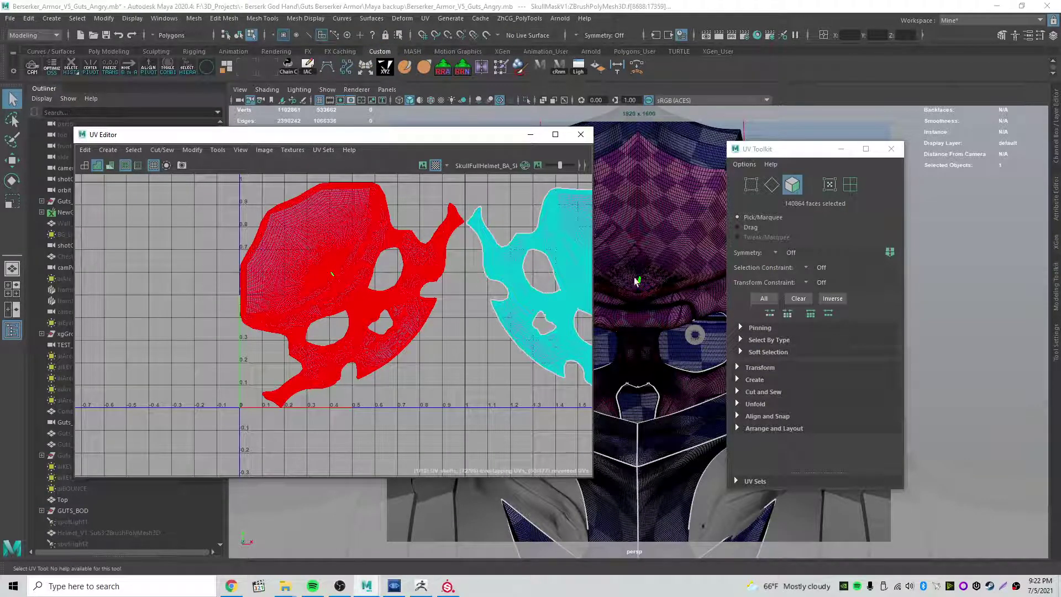
{"action": "middle_click_drag", "start_coordinate": [575, 257], "coordinate": [459, 257], "text": "alt"}
{"action": "left_click", "coordinate": [463, 257]}
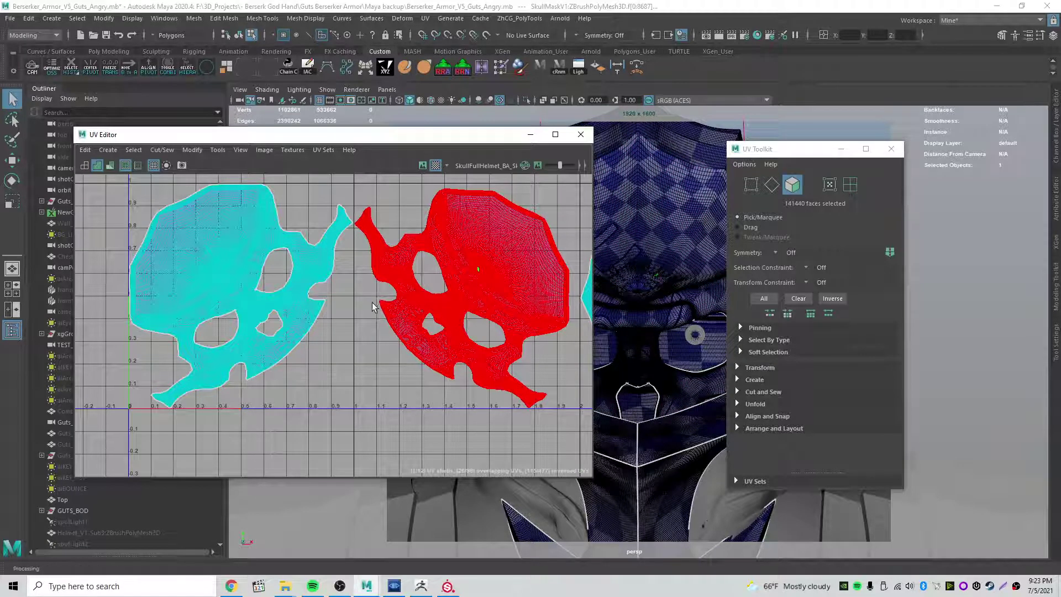
Review the complete UV tile layout, close the UV Editor, and return to object mode with nothing selected.
{"action": "scroll", "coordinate": [332, 274], "scroll_direction": "down", "scroll_amount": 3}
{"action": "scroll", "coordinate": [278, 288], "scroll_direction": "down", "scroll_amount": 3}
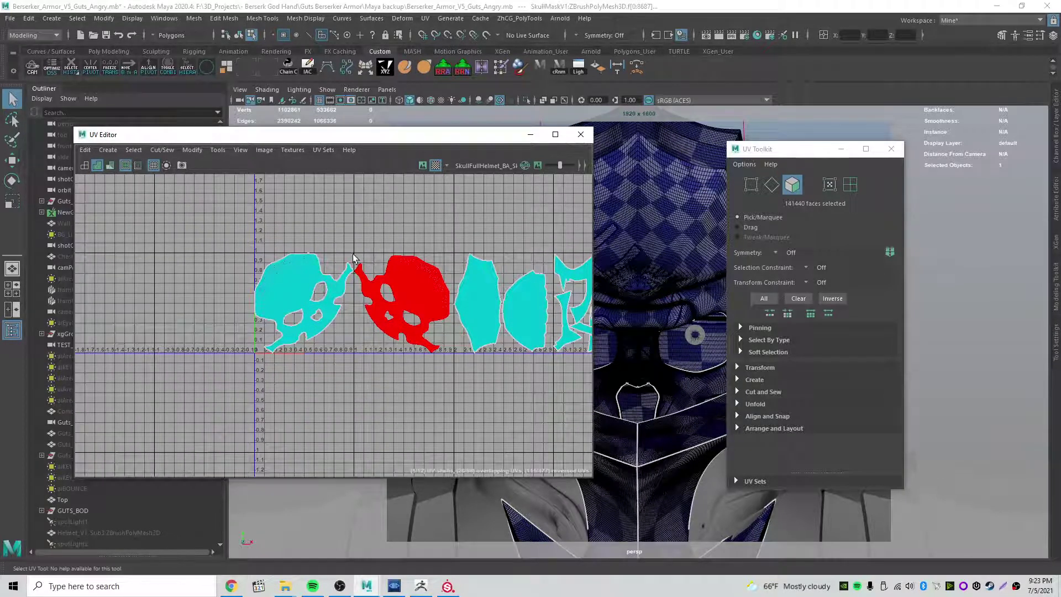
{"action": "middle_click_drag", "start_coordinate": [322, 302], "coordinate": [312, 307], "text": "alt"}
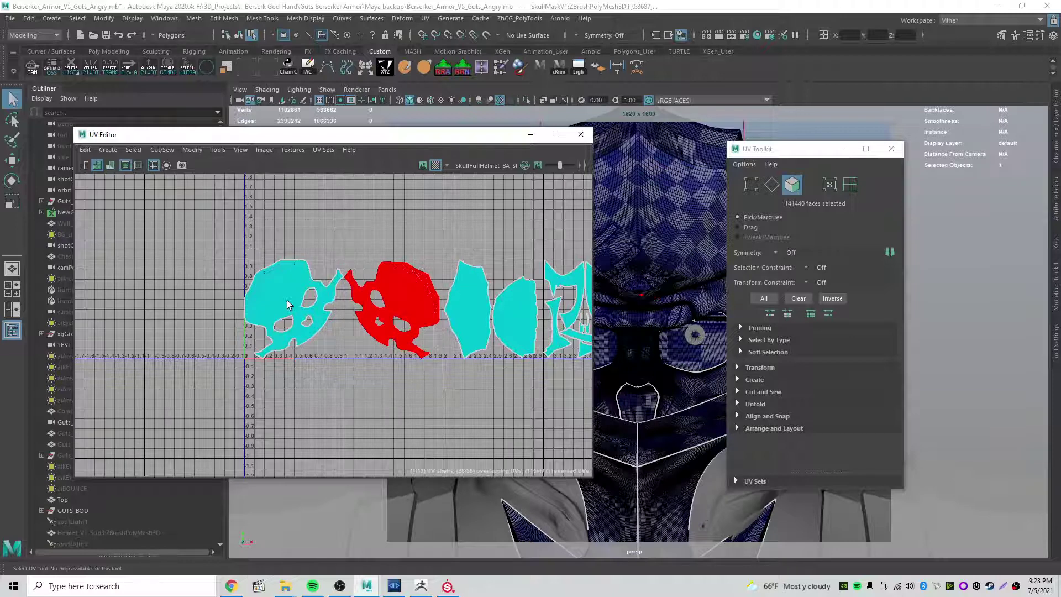
{"action": "middle_click_drag", "start_coordinate": [394, 320], "coordinate": [278, 328], "text": "alt"}
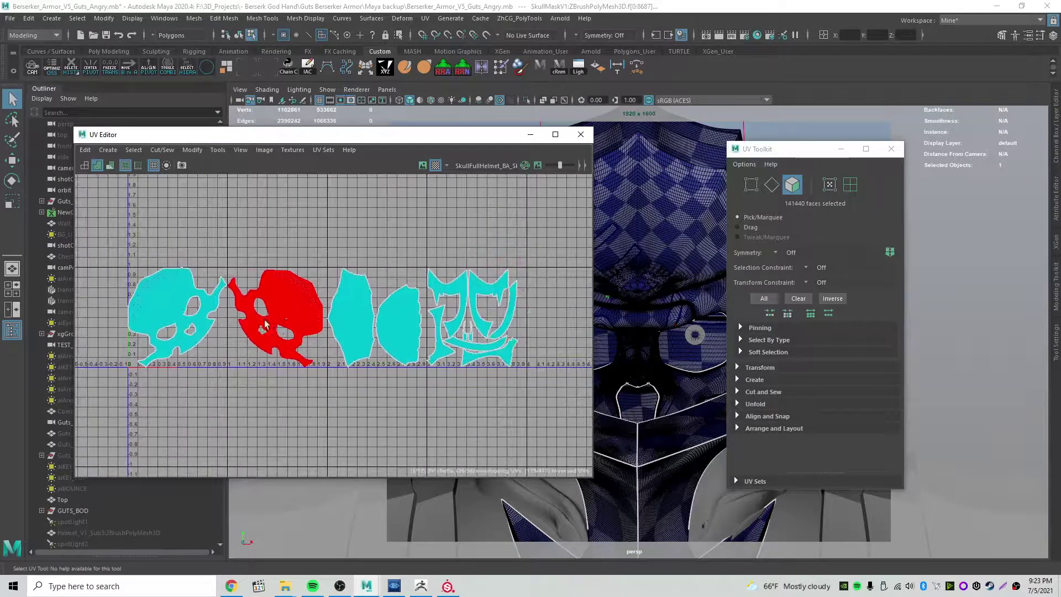
{"action": "left_click", "coordinate": [581, 135]}
{"action": "right_click_drag", "start_coordinate": [641, 204], "coordinate": [724, 177]}
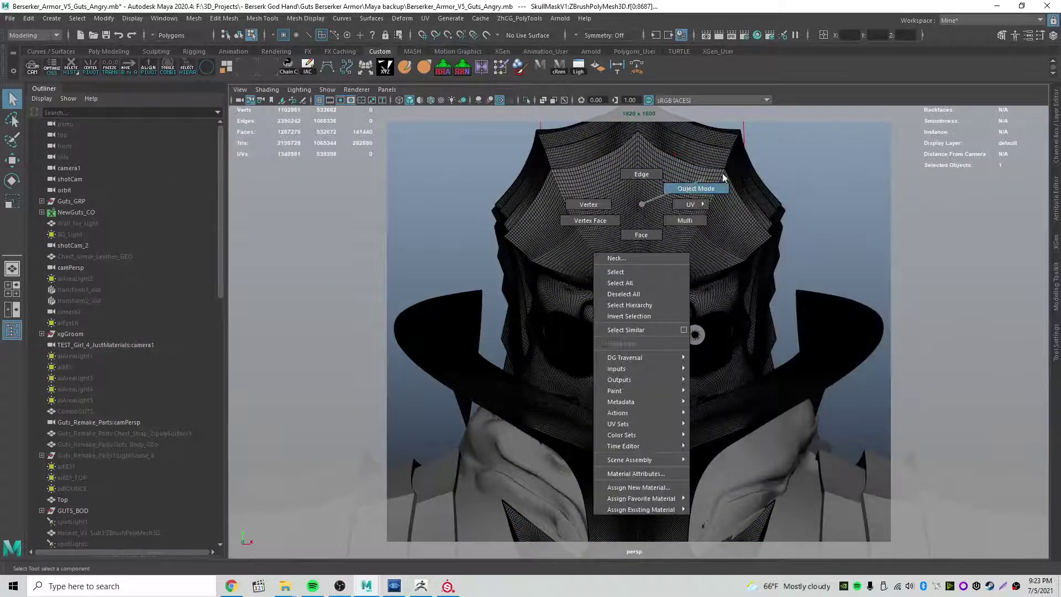
{"action": "left_click", "coordinate": [820, 181]}
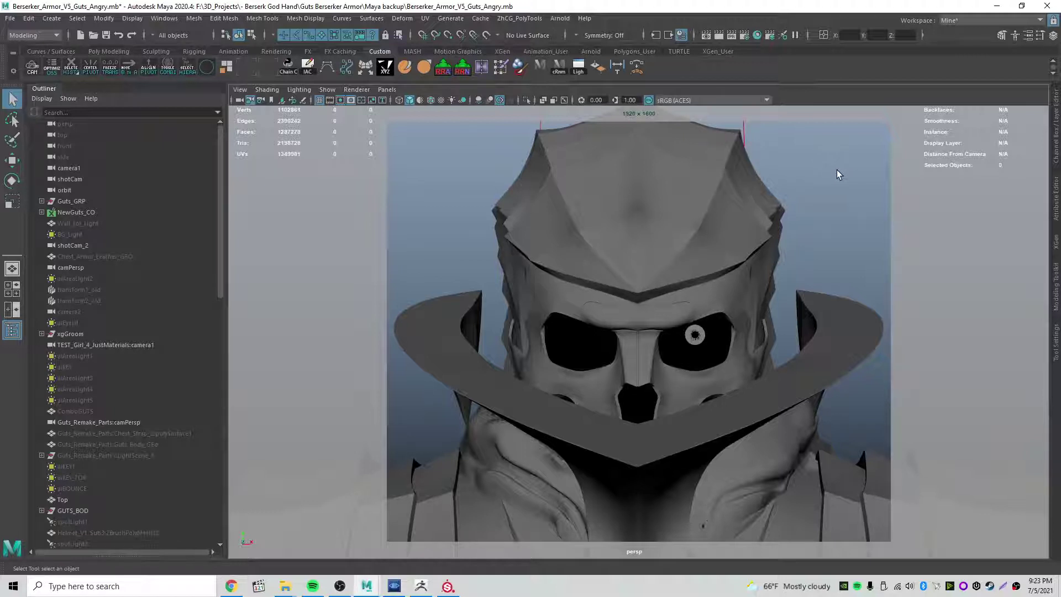
{"action": "left_click", "coordinate": [595, 214]}
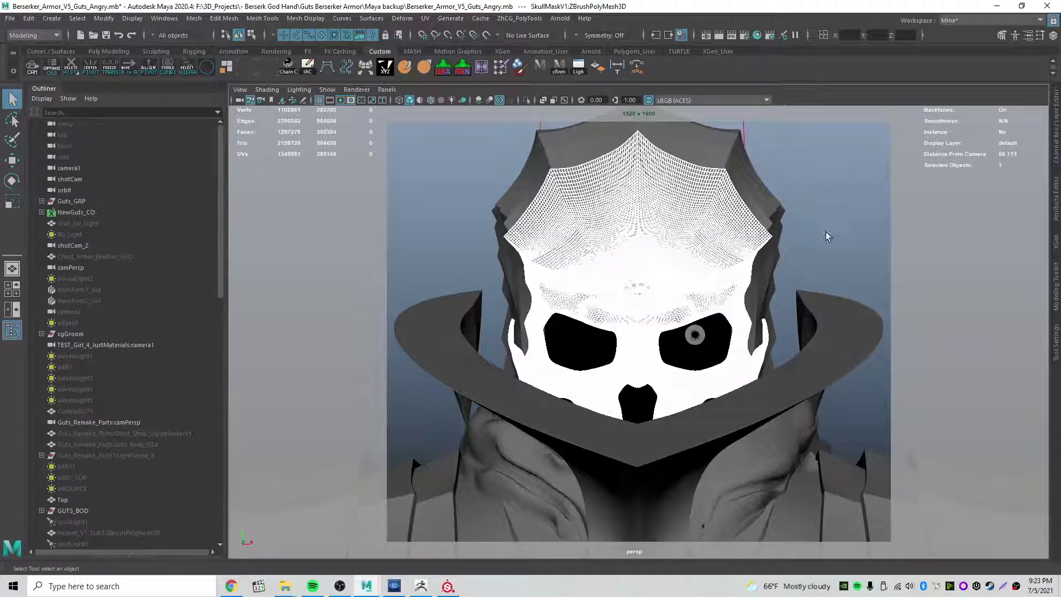
{"action": "left_click", "coordinate": [826, 231]}
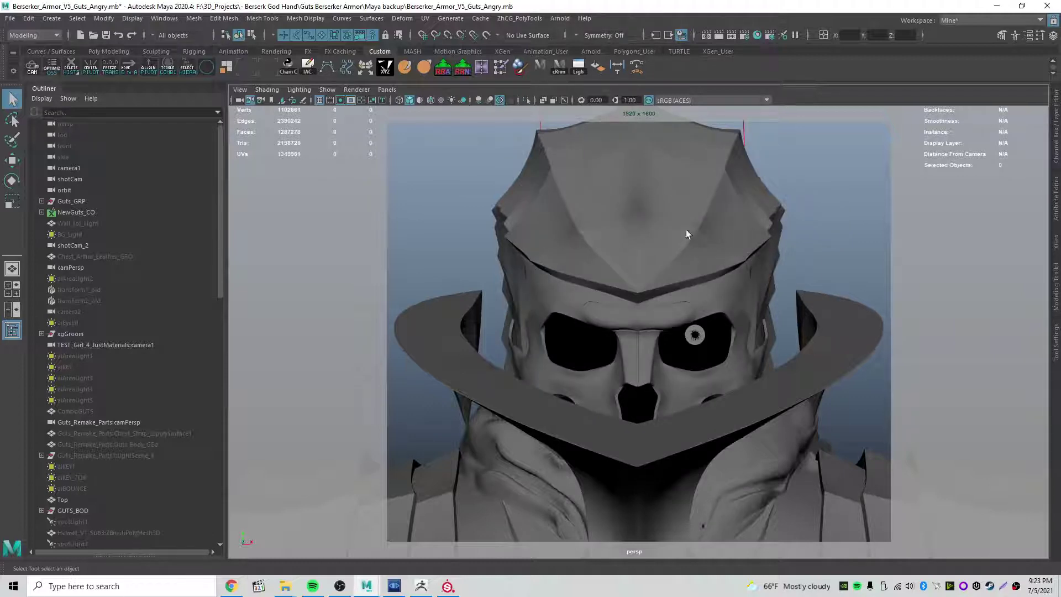
Switch to the helmet project in Substance Painter, enlarge the viewport, and collapse and hide the Berserker Armor Chest layer folder.
{"action": "left_click", "coordinate": [448, 586]}
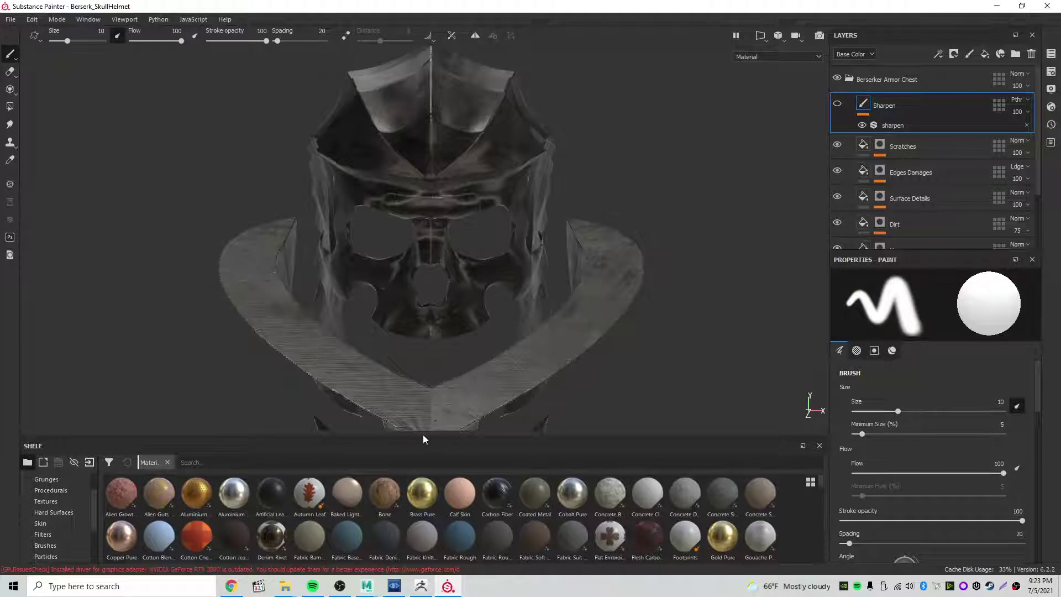
{"action": "left_click_drag", "start_coordinate": [426, 439], "coordinate": [424, 486]}
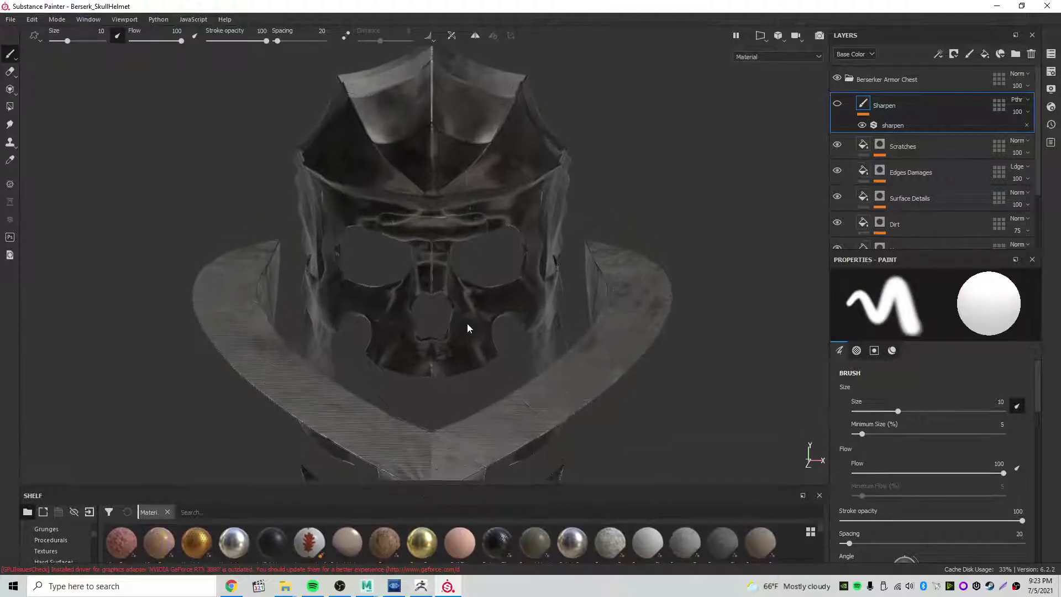
{"action": "left_click_drag", "start_coordinate": [358, 247], "coordinate": [502, 196], "text": "alt"}
{"action": "left_click", "coordinate": [850, 80]}
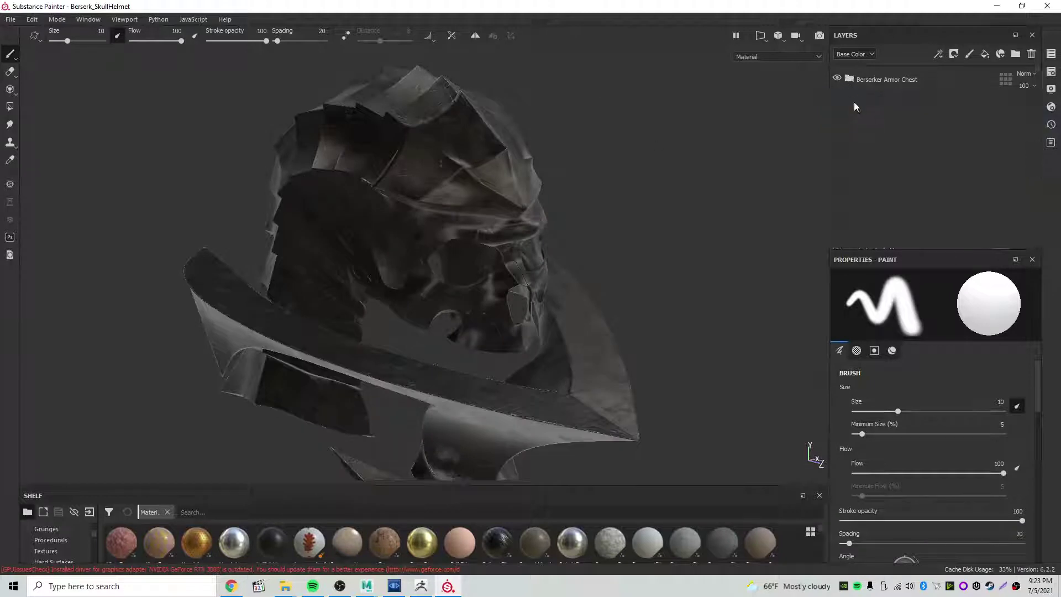
{"action": "left_click", "coordinate": [838, 79]}
{"action": "left_click_drag", "start_coordinate": [596, 206], "coordinate": [556, 196], "text": "alt"}
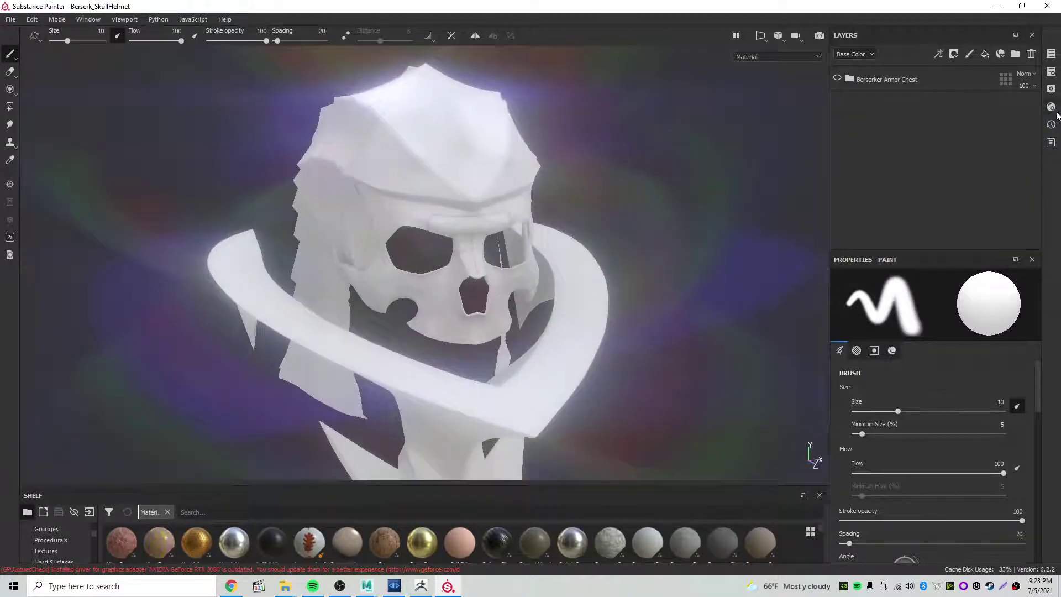
Turn off the Glare post effect in the display settings and close the settings.
{"action": "left_click", "coordinate": [1052, 107]}
{"action": "left_click", "coordinate": [1051, 88]}
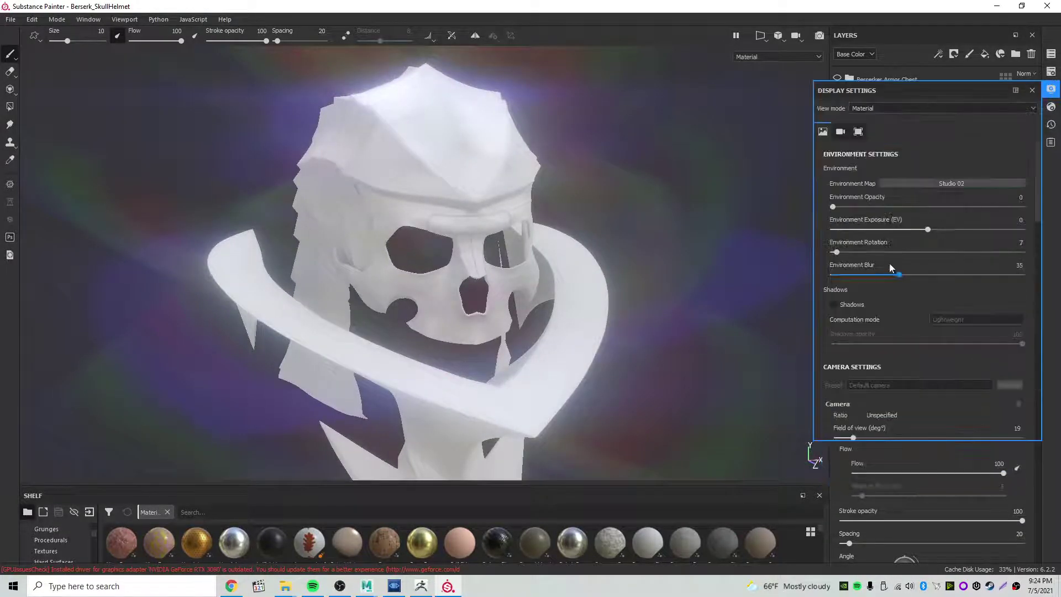
{"action": "scroll", "coordinate": [890, 263], "scroll_direction": "up", "scroll_amount": 5}
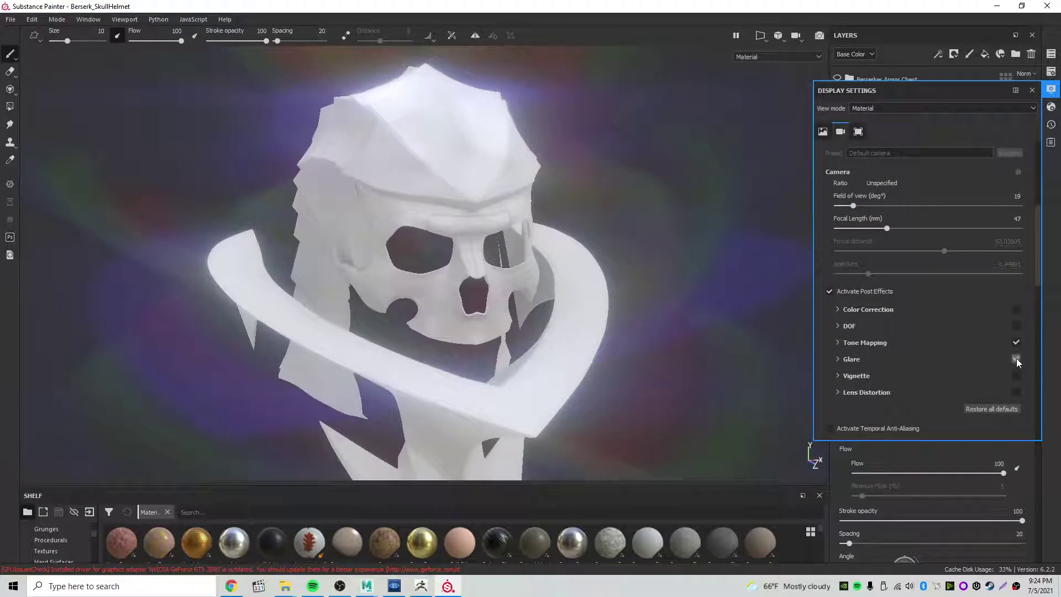
{"action": "left_click", "coordinate": [1017, 358]}
{"action": "left_click", "coordinate": [1051, 88]}
Examine the untextured helmet's sculpted details around the eye sockets, side plates, brow and nose from several angles.
{"action": "left_click_drag", "start_coordinate": [612, 241], "coordinate": [408, 239], "text": "alt"}
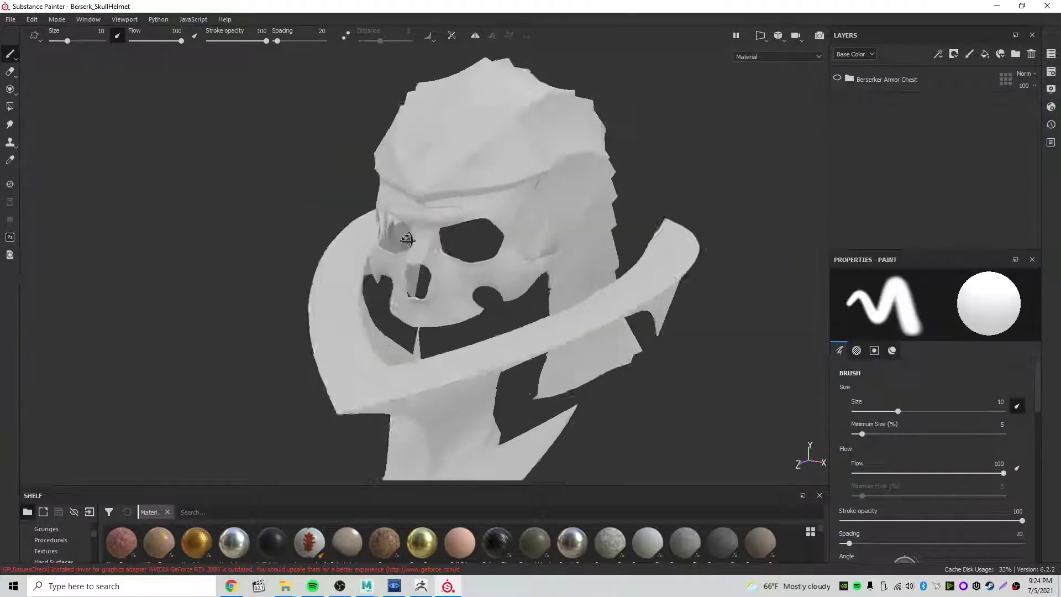
{"action": "right_click_drag", "start_coordinate": [407, 239], "coordinate": [576, 277], "text": "alt"}
{"action": "left_click_drag", "start_coordinate": [575, 276], "coordinate": [679, 254], "text": "alt"}
{"action": "middle_click_drag", "start_coordinate": [680, 253], "coordinate": [557, 268], "text": "alt"}
{"action": "mouse_move", "coordinate": [557, 267]}
{"action": "left_mouse_down", "text": "alt"}
{"action": "mouse_move", "coordinate": [446, 312]}
{"action": "mouse_move", "coordinate": [491, 254]}
{"action": "mouse_move", "coordinate": [645, 271]}
{"action": "mouse_move", "coordinate": [542, 255]}
{"action": "left_mouse_up", "text": "alt"}
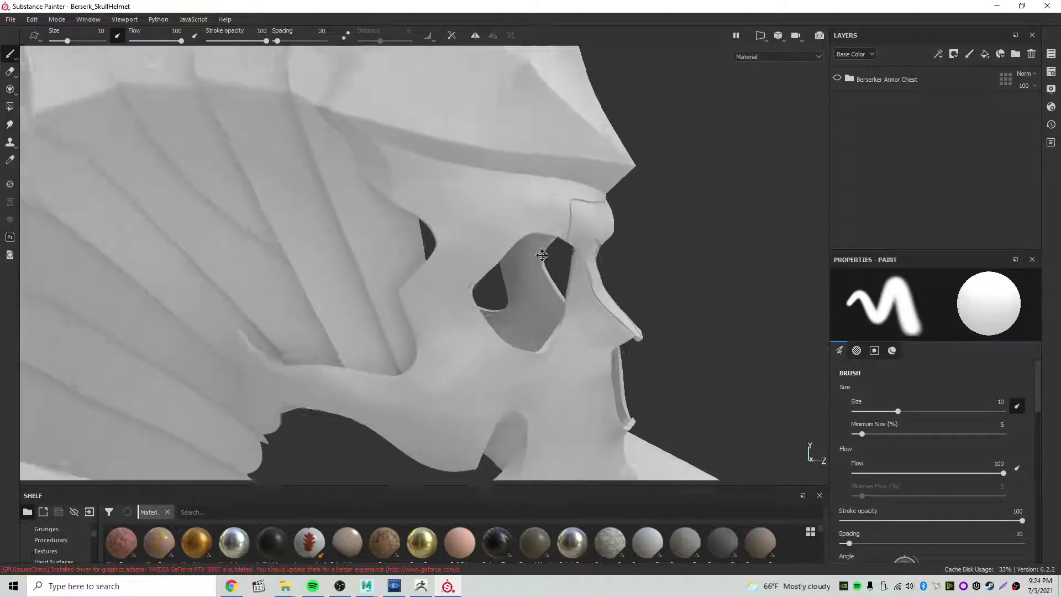
{"action": "middle_click_drag", "start_coordinate": [542, 255], "coordinate": [628, 318], "text": "alt"}
{"action": "left_click_drag", "start_coordinate": [628, 318], "coordinate": [363, 369], "text": "alt"}
{"action": "middle_click_drag", "start_coordinate": [540, 251], "coordinate": [458, 262], "text": "alt"}
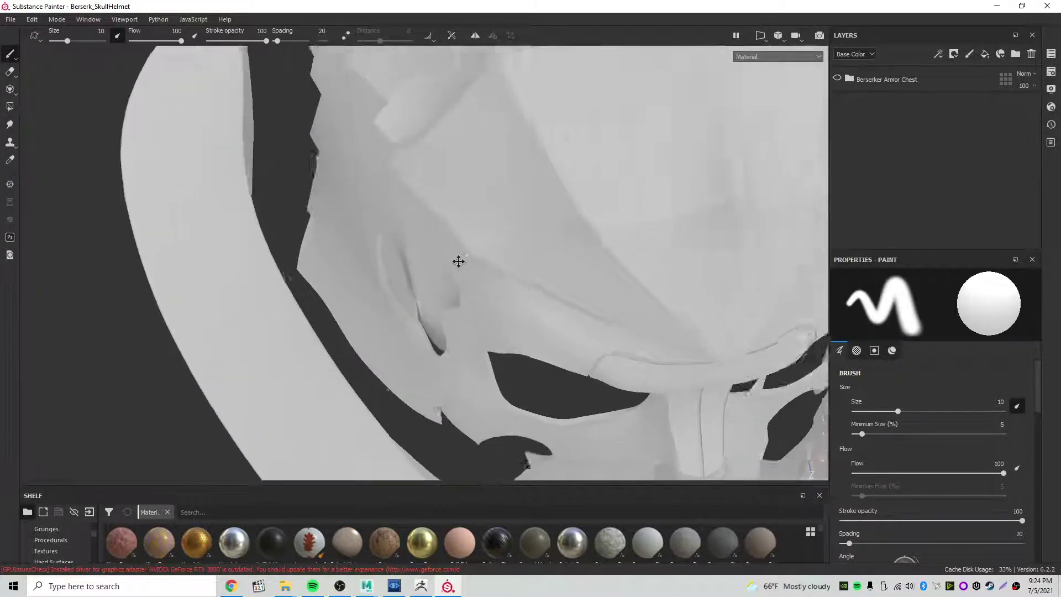
{"action": "left_click_drag", "start_coordinate": [459, 262], "coordinate": [556, 214], "text": "alt"}
{"action": "right_click_drag", "start_coordinate": [557, 215], "coordinate": [450, 265], "text": "alt"}
{"action": "middle_click_drag", "start_coordinate": [450, 266], "coordinate": [396, 178], "text": "alt"}
{"action": "left_click_drag", "start_coordinate": [497, 182], "coordinate": [564, 166], "text": "alt"}
{"action": "right_click_drag", "start_coordinate": [563, 166], "coordinate": [614, 171], "text": "alt"}
{"action": "left_click_drag", "start_coordinate": [613, 171], "coordinate": [341, 185], "text": "alt"}
{"action": "right_click_drag", "start_coordinate": [470, 185], "coordinate": [417, 186], "text": "alt"}
{"action": "middle_click_drag", "start_coordinate": [417, 186], "coordinate": [319, 187], "text": "alt"}
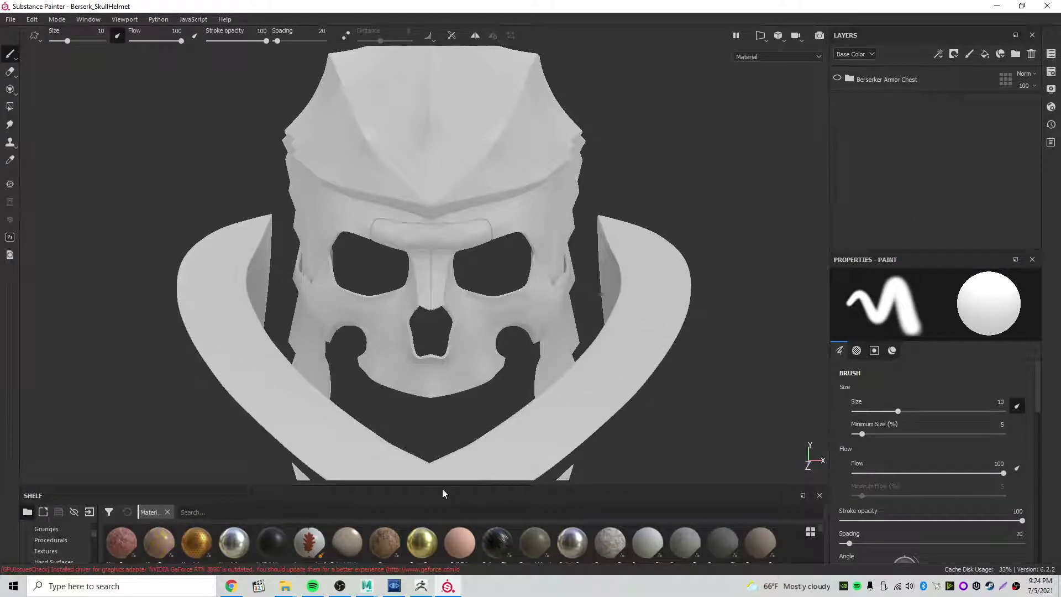
Enlarge the shelf to show more rows of materials while keeping the helmet and collar in view.
{"action": "left_click_drag", "start_coordinate": [443, 487], "coordinate": [471, 372]}
{"action": "left_click_drag", "start_coordinate": [476, 332], "coordinate": [514, 256], "text": "alt"}
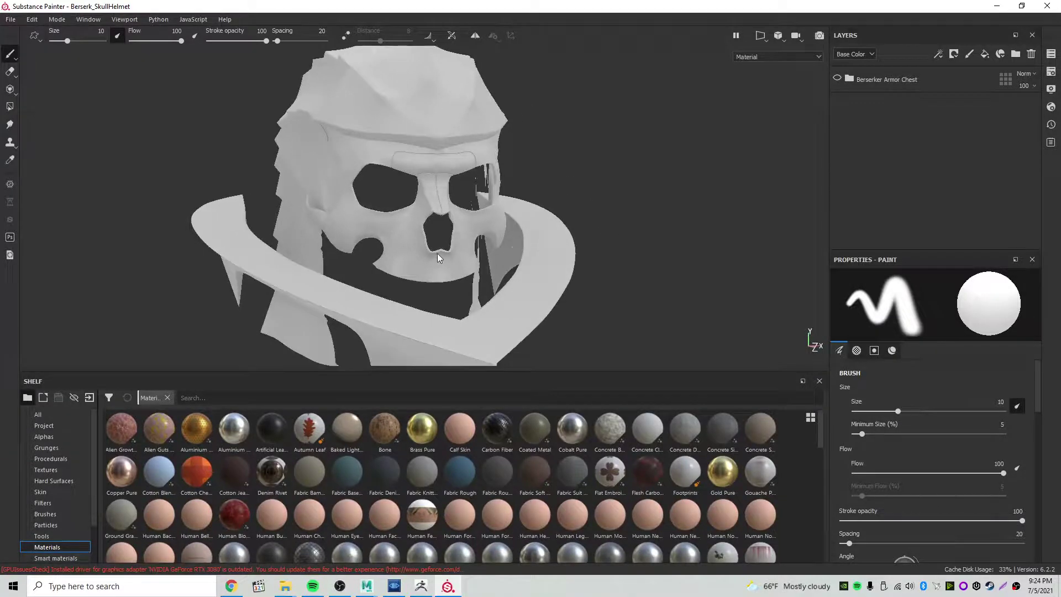
{"action": "left_click_drag", "start_coordinate": [441, 257], "coordinate": [509, 236], "text": "alt"}
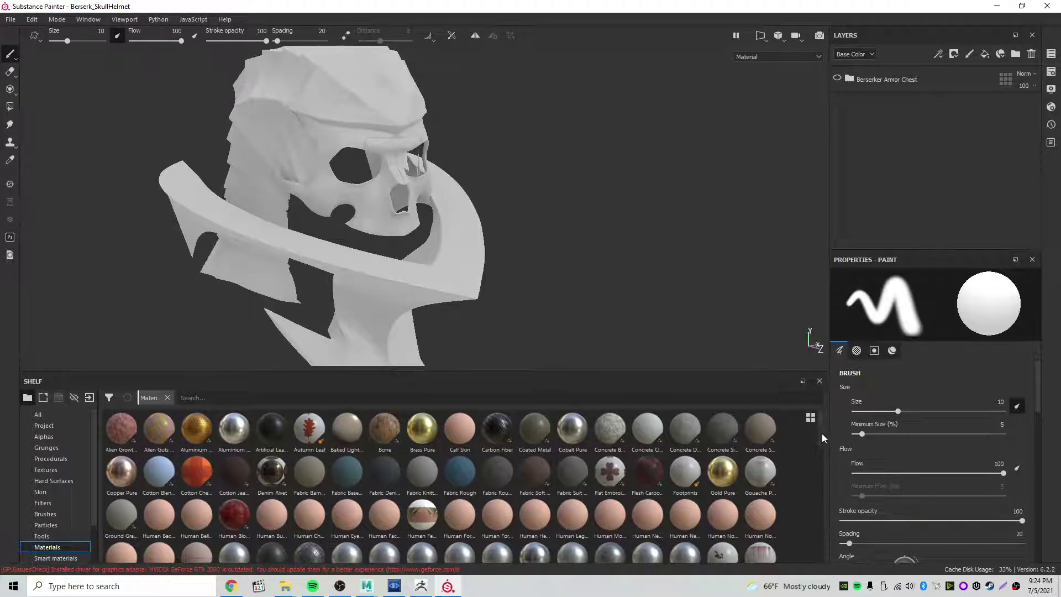
Add the Gold Pure material as a fill layer below the hidden Berserker Armor Chest folder.
{"action": "mouse_move", "coordinate": [821, 434]}
{"action": "left_mouse_down"}
{"action": "mouse_move", "coordinate": [821, 484]}
{"action": "mouse_move", "coordinate": [823, 420]}
{"action": "left_mouse_up"}
{"action": "mouse_move", "coordinate": [428, 438]}
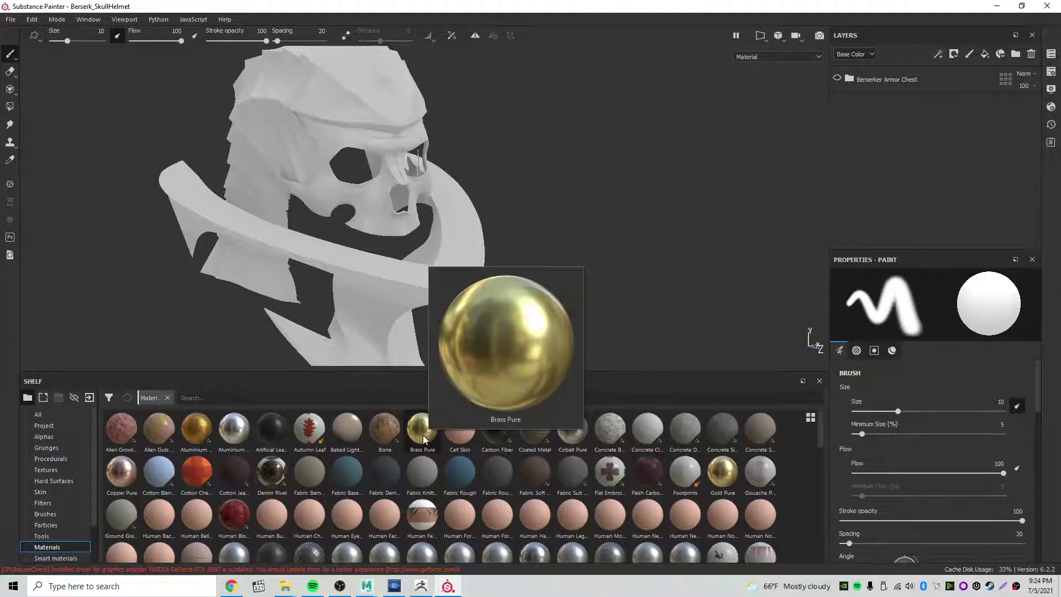
{"action": "mouse_move", "coordinate": [710, 475]}
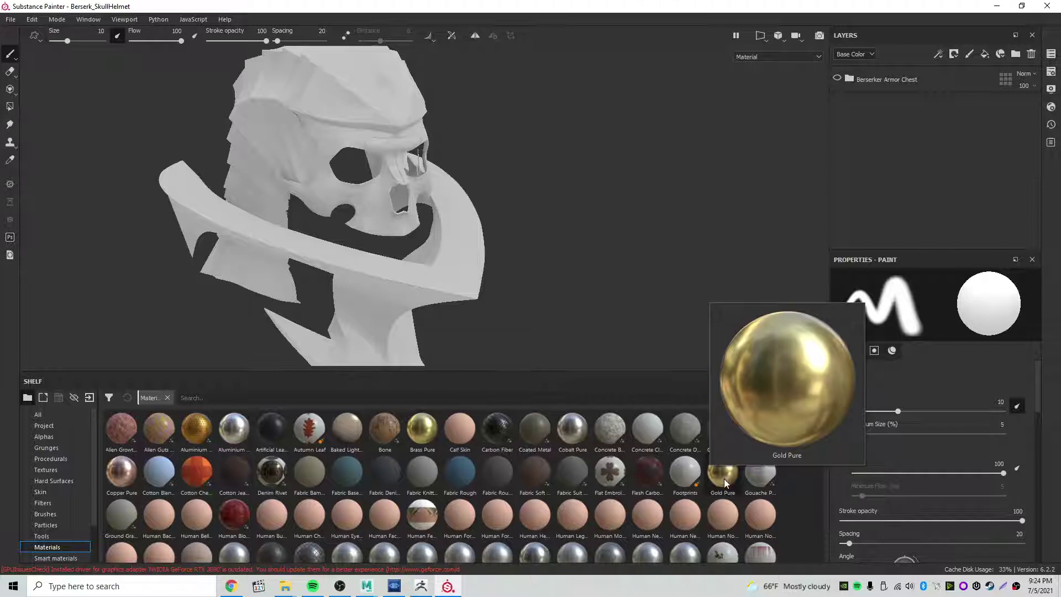
{"action": "left_click_drag", "start_coordinate": [725, 479], "coordinate": [904, 187]}
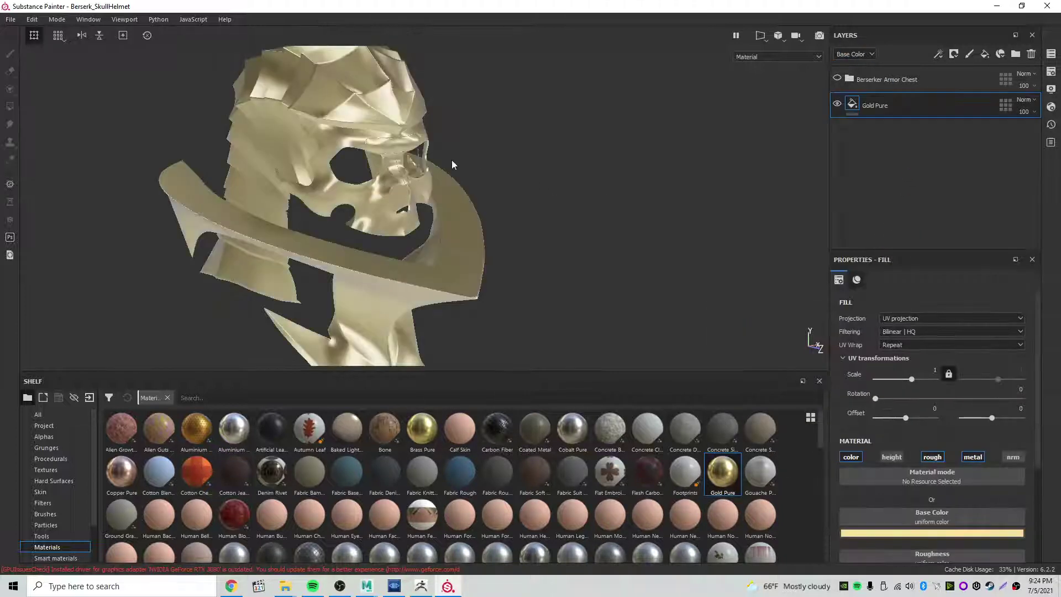
Examine how the gold material looks on the helmet's face and side plates, including under rotated environment lighting.
{"action": "right_click_drag", "start_coordinate": [314, 182], "coordinate": [809, 228], "text": "alt"}
{"action": "left_click_drag", "start_coordinate": [531, 195], "coordinate": [387, 190], "text": "alt"}
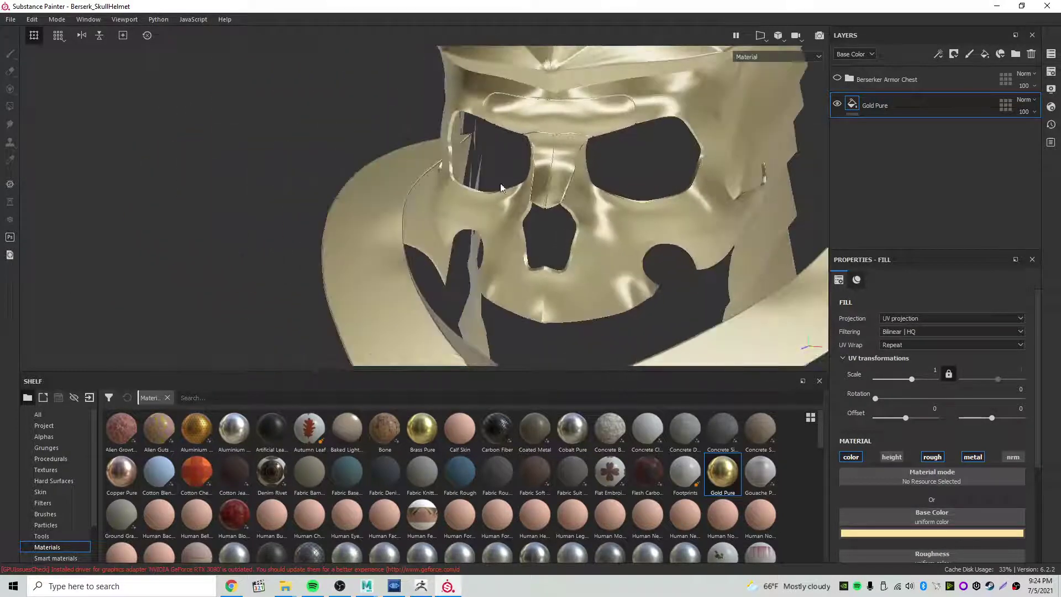
{"action": "left_click_drag", "start_coordinate": [500, 188], "coordinate": [613, 230], "text": "alt"}
{"action": "middle_click_drag", "start_coordinate": [373, 185], "coordinate": [381, 189], "text": "alt"}
{"action": "left_click_drag", "start_coordinate": [332, 205], "coordinate": [417, 213], "text": "alt"}
{"action": "middle_click_drag", "start_coordinate": [288, 213], "coordinate": [398, 216], "text": "alt"}
{"action": "left_click_drag", "start_coordinate": [392, 215], "coordinate": [204, 213], "text": "alt"}
{"action": "middle_click_drag", "start_coordinate": [373, 199], "coordinate": [235, 126], "text": "alt"}
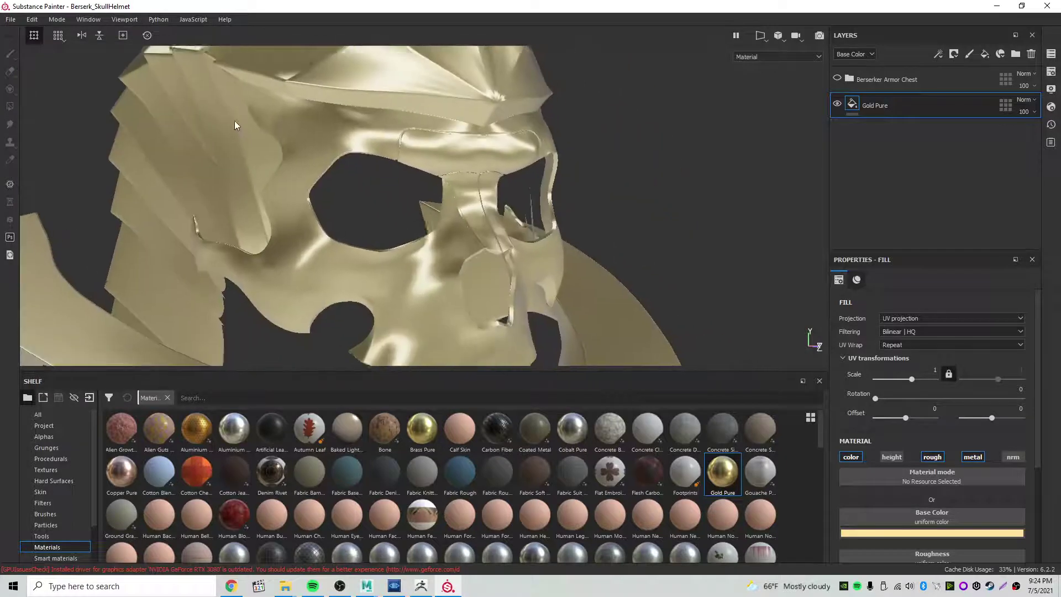
{"action": "left_click_drag", "start_coordinate": [235, 126], "coordinate": [477, 210], "text": "alt"}
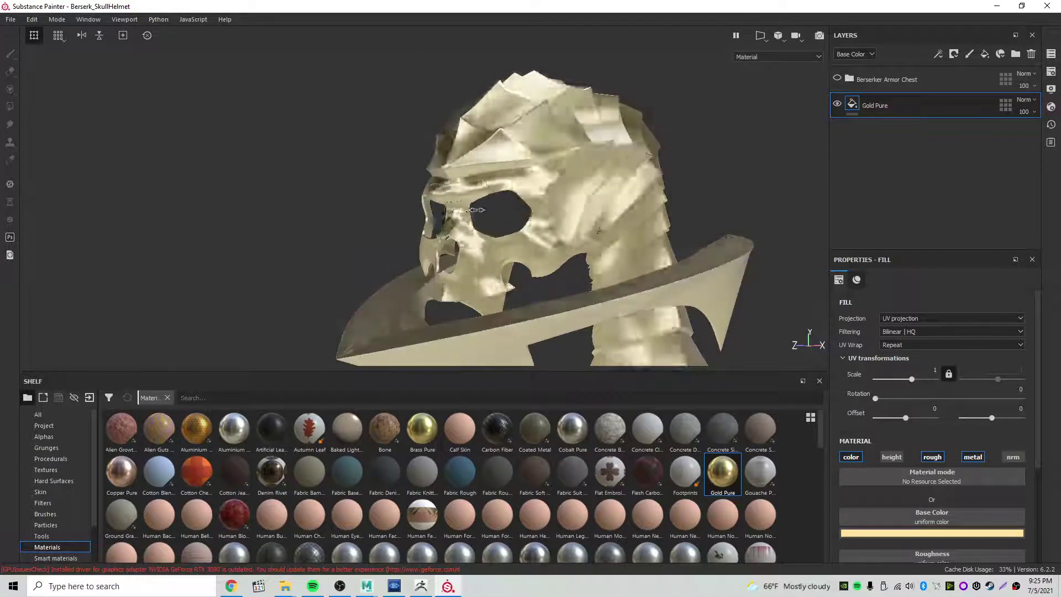
{"action": "right_click_drag", "start_coordinate": [476, 210], "coordinate": [460, 223], "text": "shift"}
{"action": "left_click", "coordinate": [57, 19]}
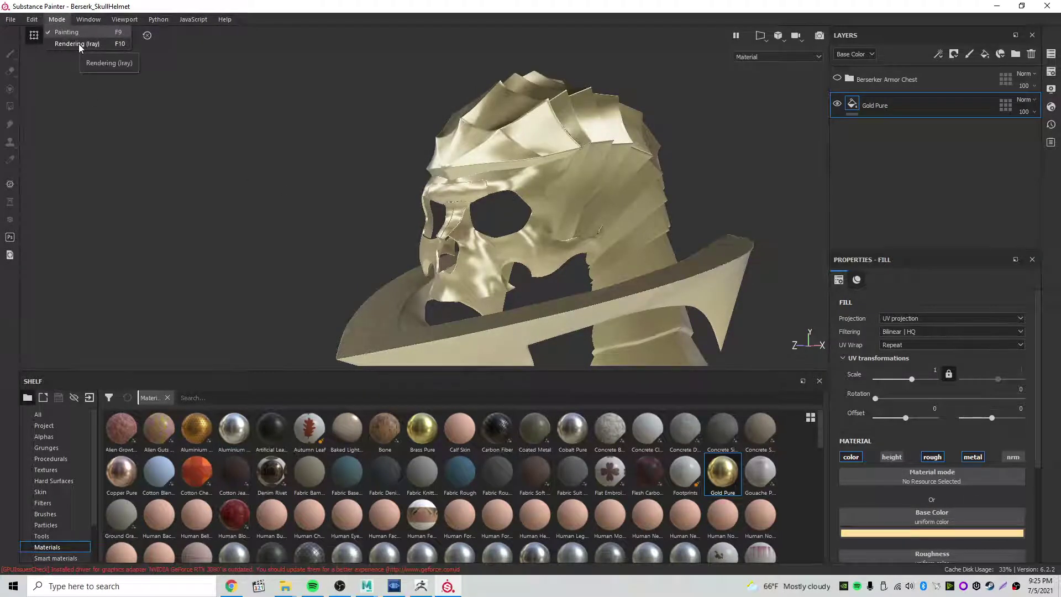
{"action": "left_click", "coordinate": [167, 19]}
Remove the Gold Pure fill layer.
{"action": "left_click_drag", "start_coordinate": [485, 218], "coordinate": [665, 228], "text": "alt"}
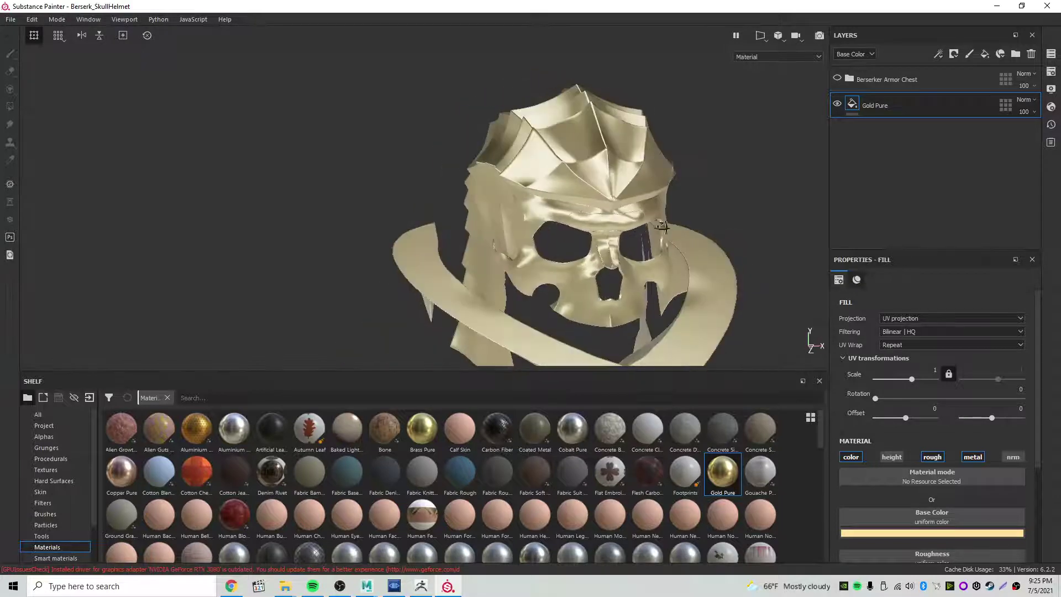
{"action": "middle_click_drag", "start_coordinate": [556, 201], "coordinate": [428, 169], "text": "alt"}
{"action": "left_click_drag", "start_coordinate": [428, 169], "coordinate": [509, 172], "text": "alt"}
{"action": "right_click_drag", "start_coordinate": [509, 173], "coordinate": [614, 166], "text": "alt"}
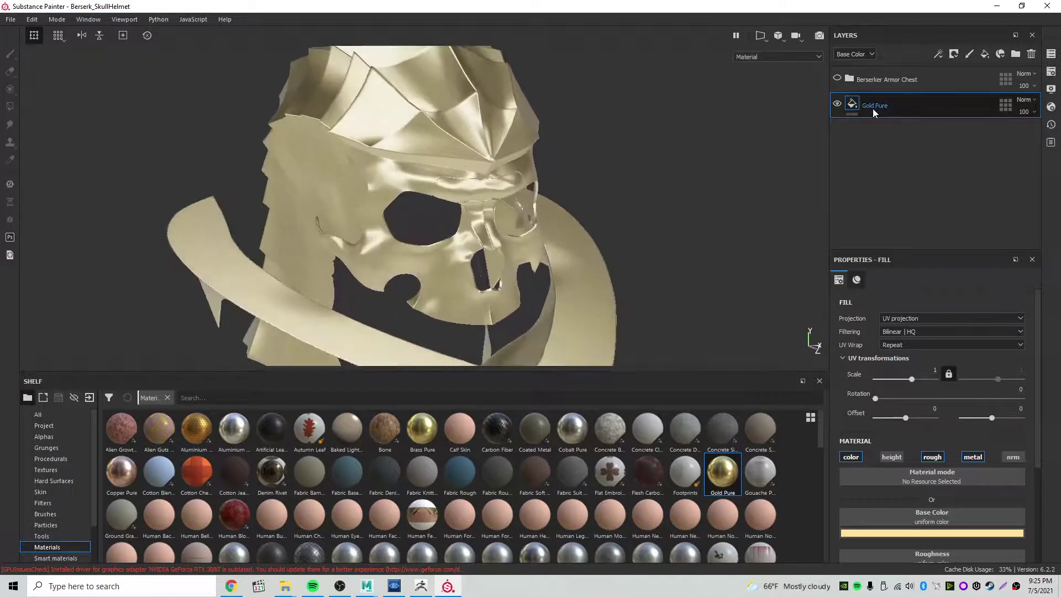
{"action": "key", "text": "Delete"}
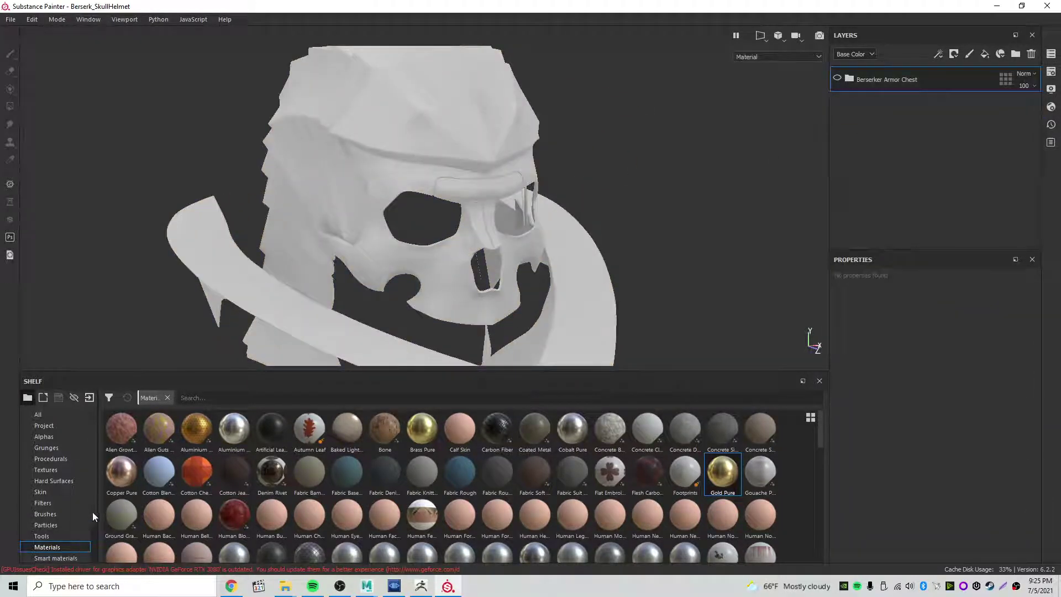
Add the Brass_Old smart material from the smart materials library below the Berserker Armor Chest folder.
{"action": "left_click_drag", "start_coordinate": [92, 512], "coordinate": [92, 529]}
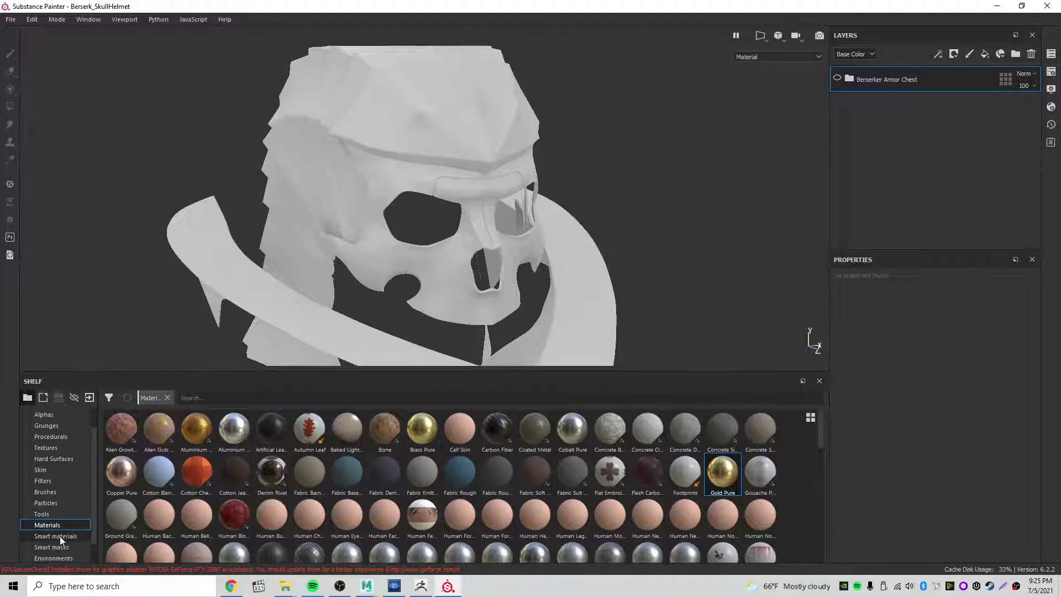
{"action": "left_click", "coordinate": [25, 536]}
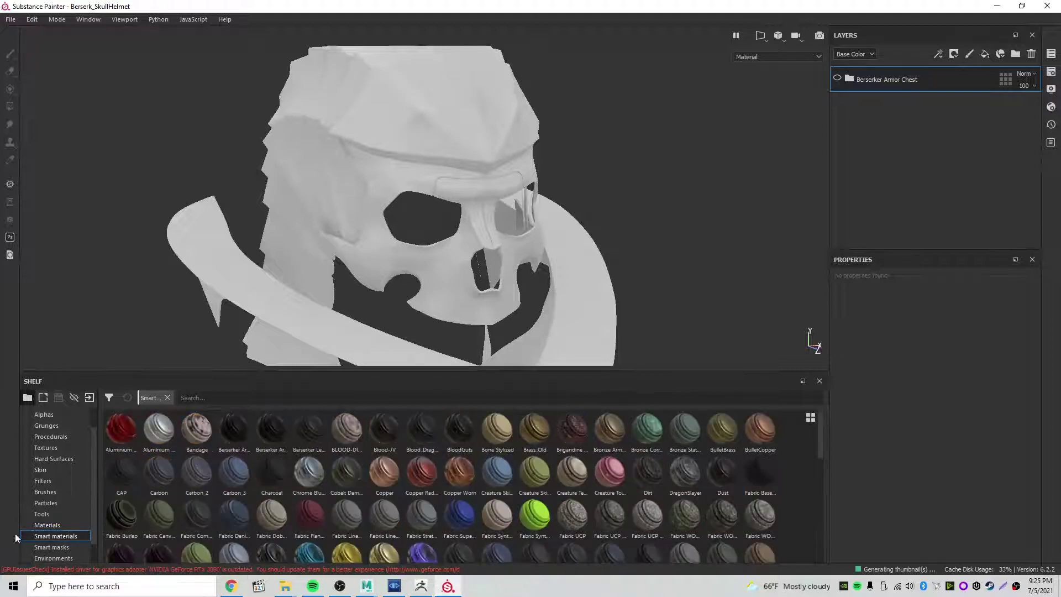
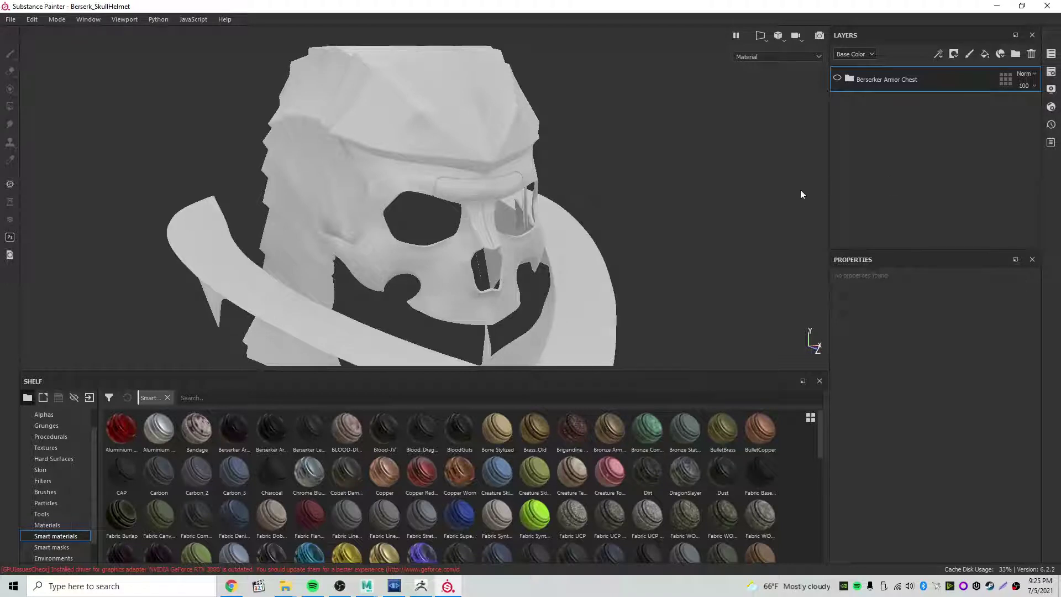
{"action": "mouse_move", "coordinate": [532, 446]}
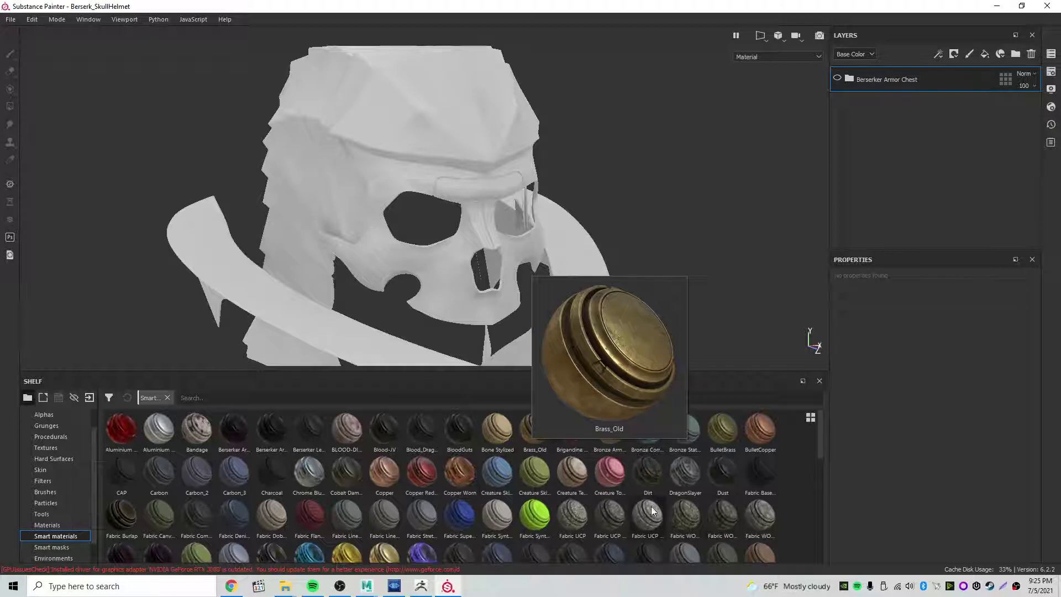
{"action": "mouse_move", "coordinate": [541, 427]}
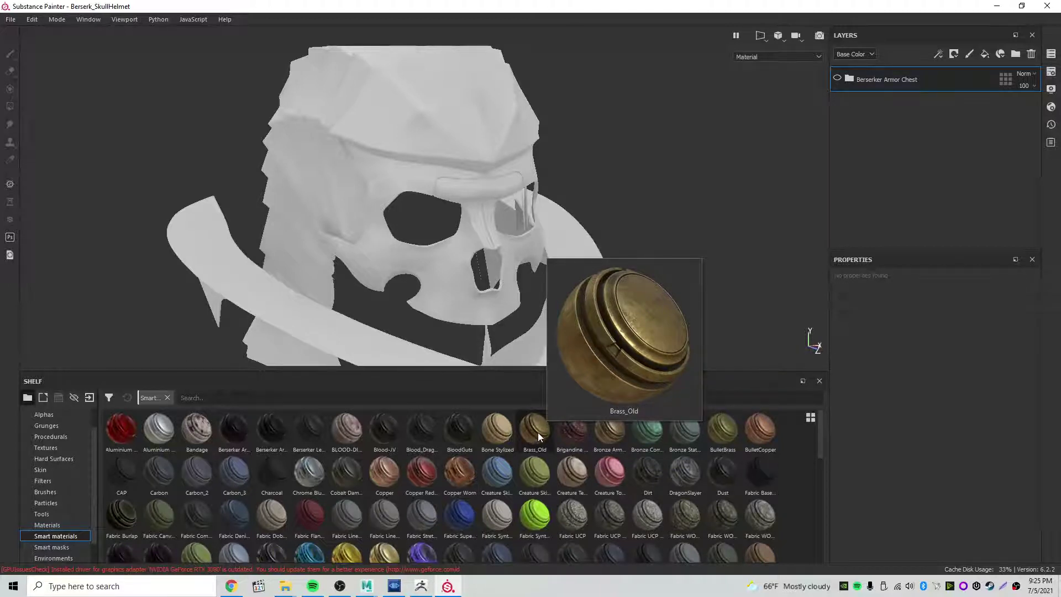
{"action": "left_click_drag", "start_coordinate": [535, 440], "coordinate": [896, 166]}
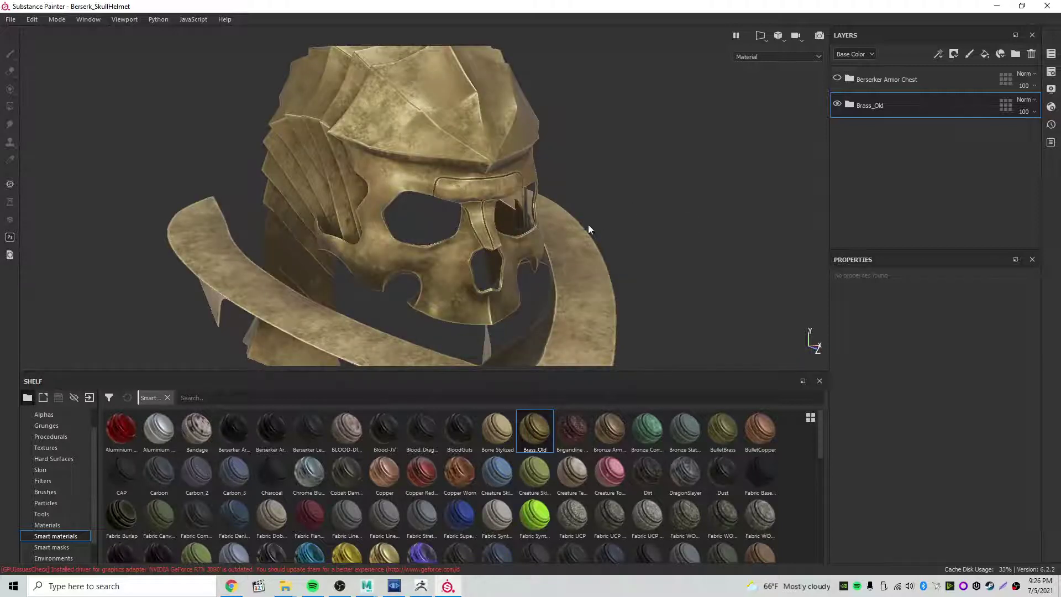
Examine the old brass material's edge wear and dirt on the skull mask, jaw, nose opening and collar.
{"action": "left_click_drag", "start_coordinate": [555, 259], "coordinate": [256, 244], "text": "alt"}
{"action": "right_click_drag", "start_coordinate": [313, 234], "coordinate": [573, 227], "text": "alt"}
{"action": "left_click_drag", "start_coordinate": [573, 226], "coordinate": [475, 177], "text": "alt"}
{"action": "middle_click_drag", "start_coordinate": [475, 177], "coordinate": [510, 160], "text": "alt"}
{"action": "left_click_drag", "start_coordinate": [510, 160], "coordinate": [505, 254], "text": "alt"}
{"action": "right_click_drag", "start_coordinate": [505, 254], "coordinate": [432, 249], "text": "alt"}
{"action": "middle_click_drag", "start_coordinate": [431, 249], "coordinate": [480, 254], "text": "alt"}
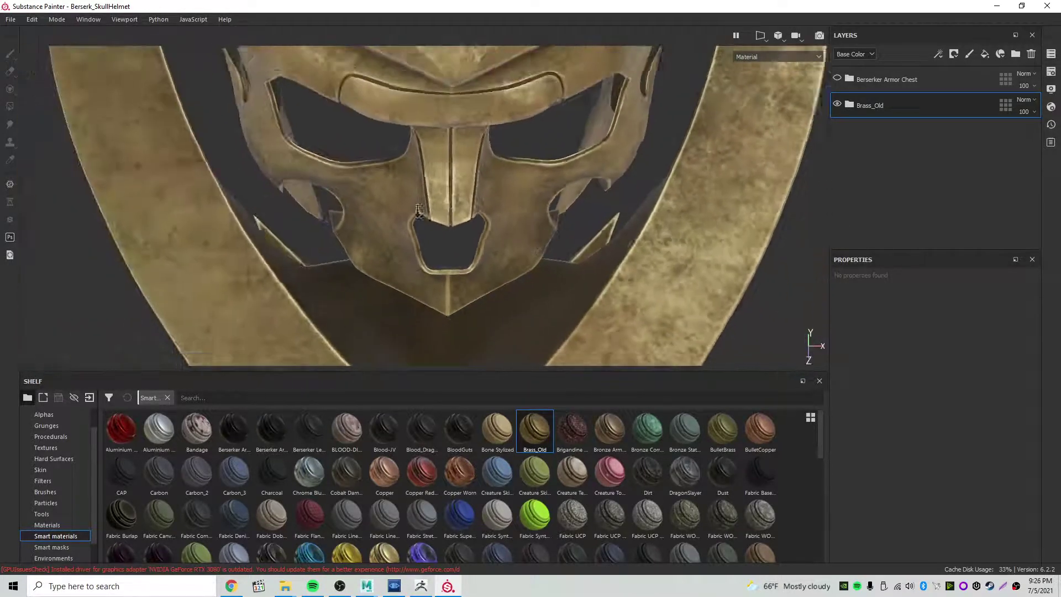
{"action": "left_click_drag", "start_coordinate": [480, 255], "coordinate": [414, 190], "text": "alt"}
{"action": "right_click_drag", "start_coordinate": [414, 190], "coordinate": [451, 188], "text": "alt"}
{"action": "left_click_drag", "start_coordinate": [451, 189], "coordinate": [449, 296], "text": "alt"}
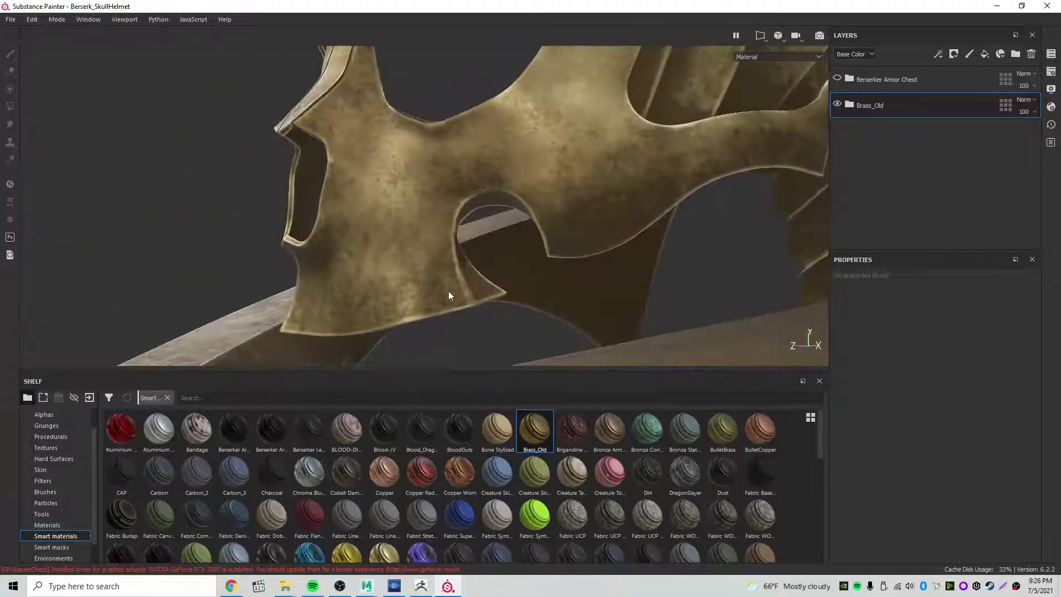
{"action": "left_click_drag", "start_coordinate": [490, 199], "coordinate": [706, 182], "text": "alt"}
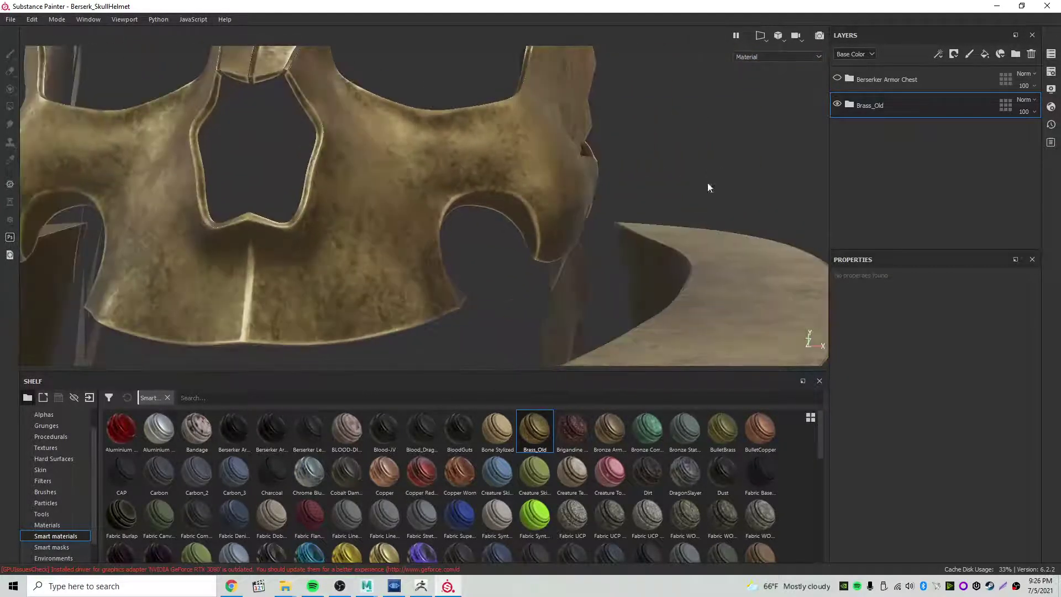
{"action": "left_click_drag", "start_coordinate": [516, 197], "coordinate": [387, 202], "text": "alt"}
{"action": "left_click_drag", "start_coordinate": [467, 303], "coordinate": [369, 175], "text": "alt"}
{"action": "left_click_drag", "start_coordinate": [443, 123], "coordinate": [433, 161], "text": "alt"}
{"action": "middle_click_drag", "start_coordinate": [432, 157], "coordinate": [374, 235], "text": "alt"}
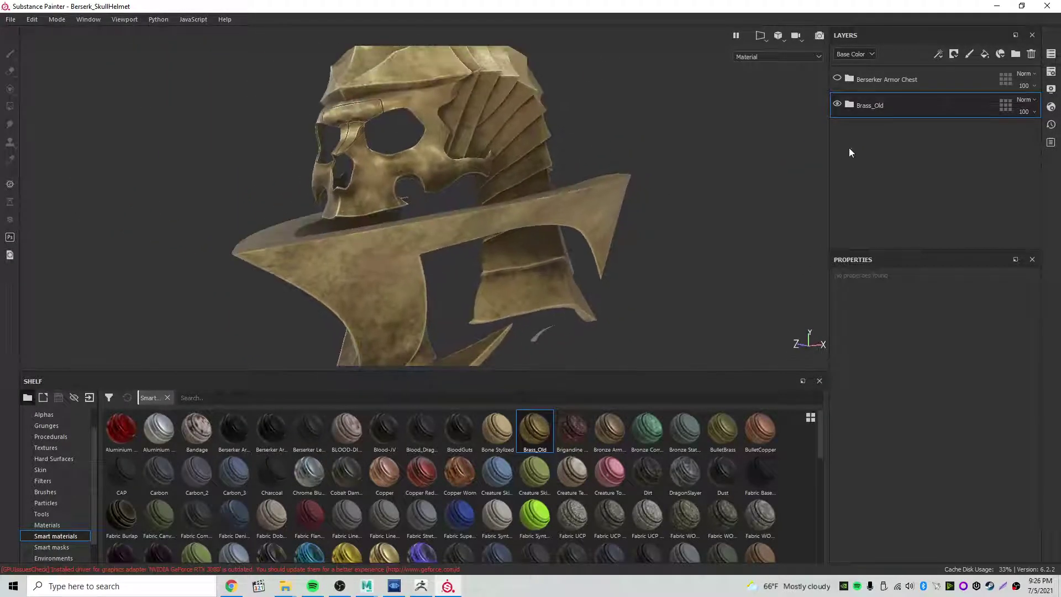
Look through the layers inside the Brass_Old folder and collapse it again.
{"action": "right_click", "coordinate": [875, 108]}
{"action": "left_click", "coordinate": [849, 105]}
{"action": "left_click", "coordinate": [849, 105]}
{"action": "left_click_drag", "start_coordinate": [1038, 130], "coordinate": [1044, 108]}
{"action": "left_click", "coordinate": [850, 105]}
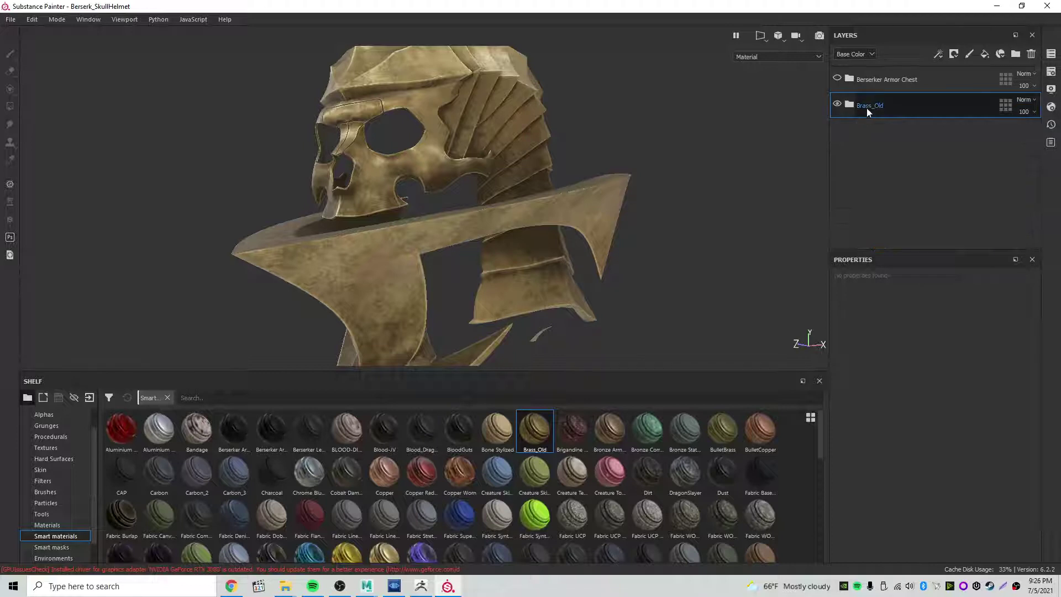
Look up the Create smart material option for the Brass_Old folder.
{"action": "right_click", "coordinate": [867, 108]}
{"action": "left_click", "coordinate": [867, 145]}
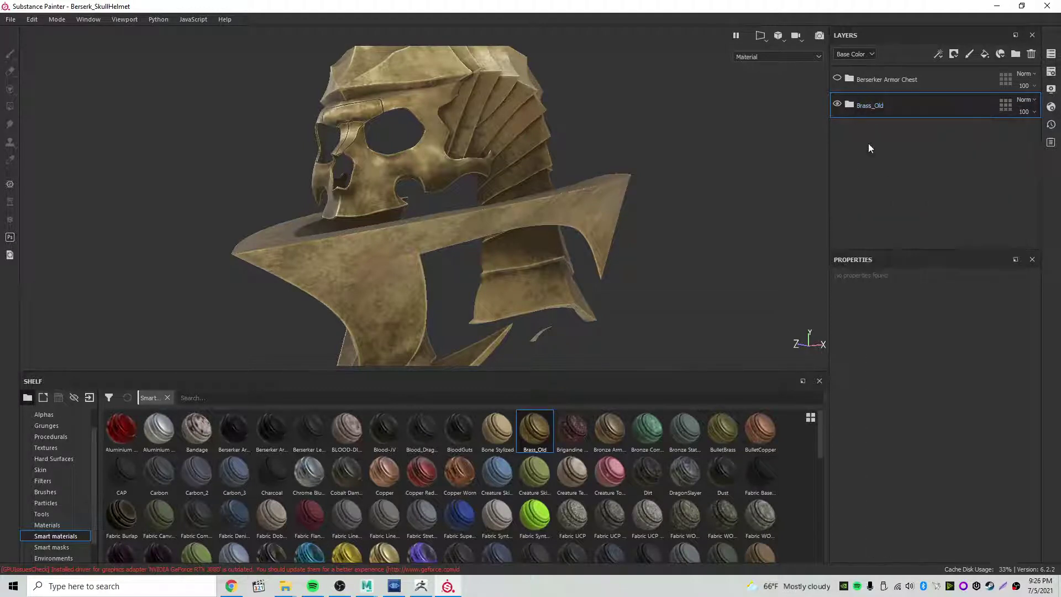
{"action": "right_click", "coordinate": [871, 108]}
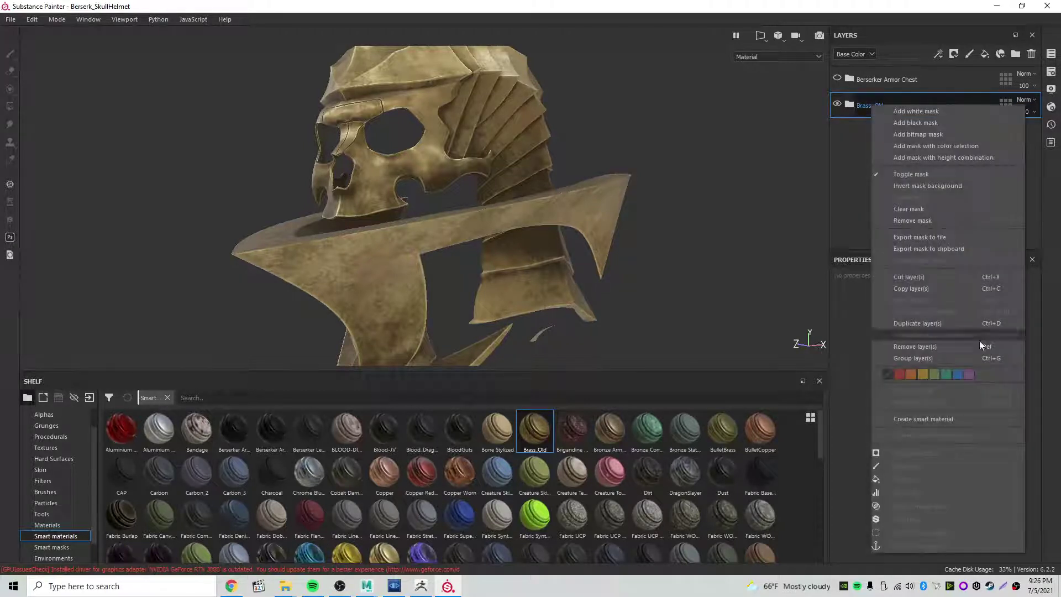
{"action": "left_click", "coordinate": [949, 417]}
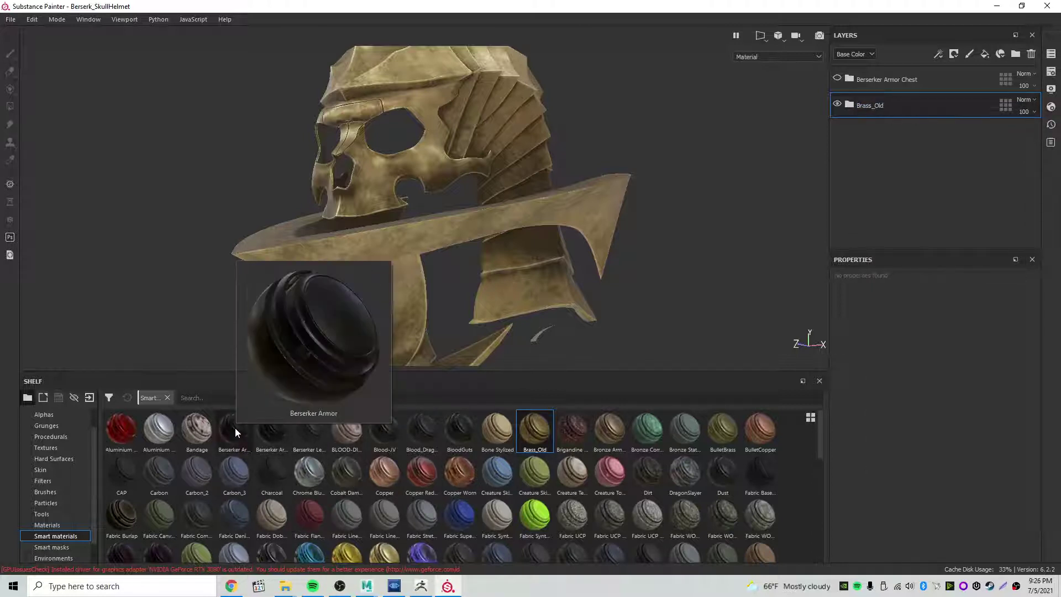
Preview the saved Berserker Armor and Femto Metal smart materials in the library.
{"action": "mouse_move", "coordinate": [276, 430]}
{"action": "mouse_move", "coordinate": [316, 438]}
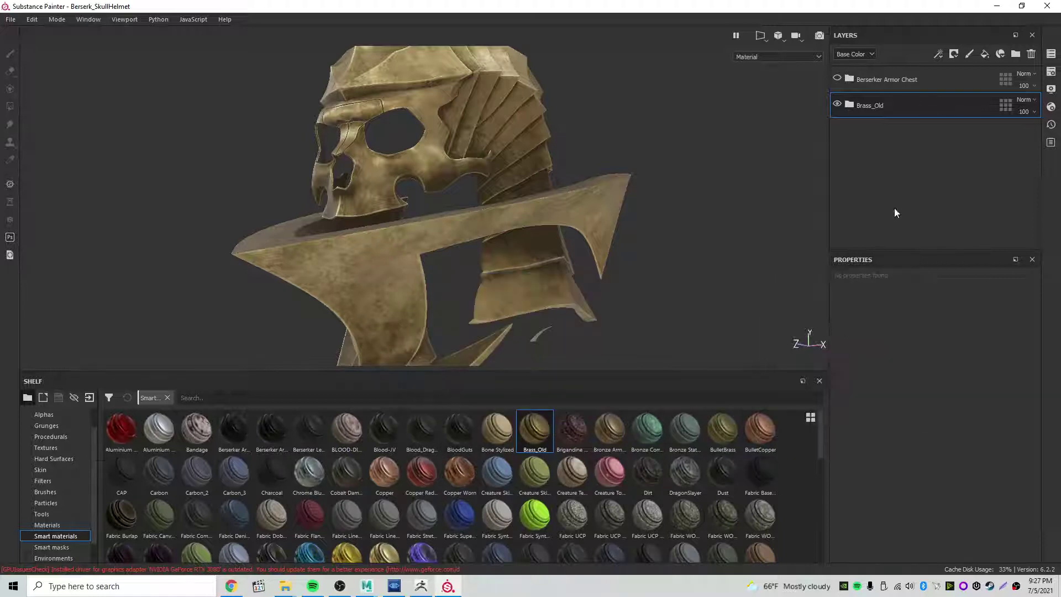
{"action": "scroll", "coordinate": [821, 433], "scroll_direction": "down", "scroll_amount": 2}
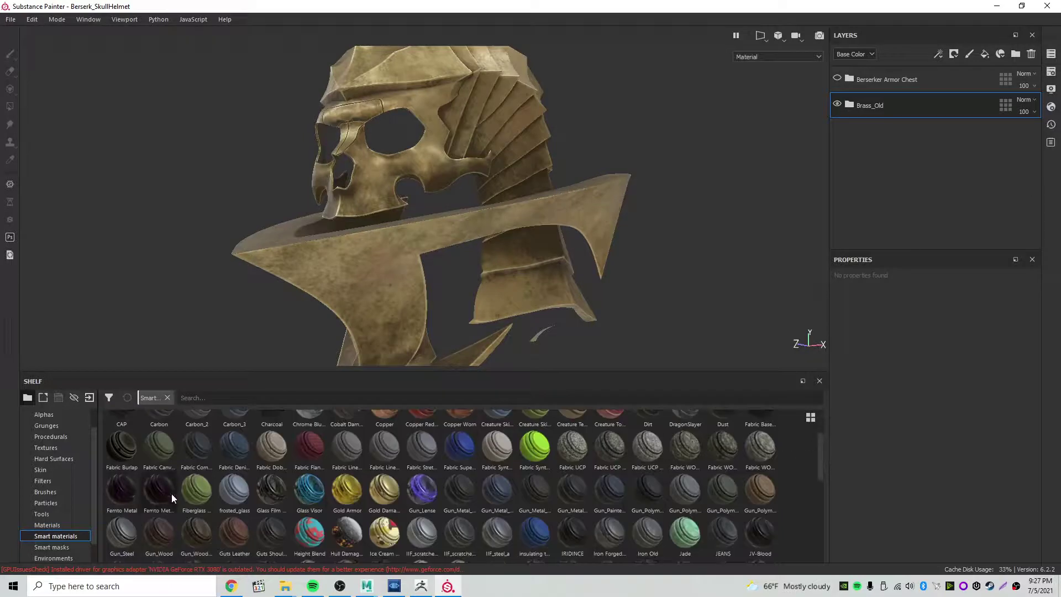
{"action": "mouse_move", "coordinate": [170, 495]}
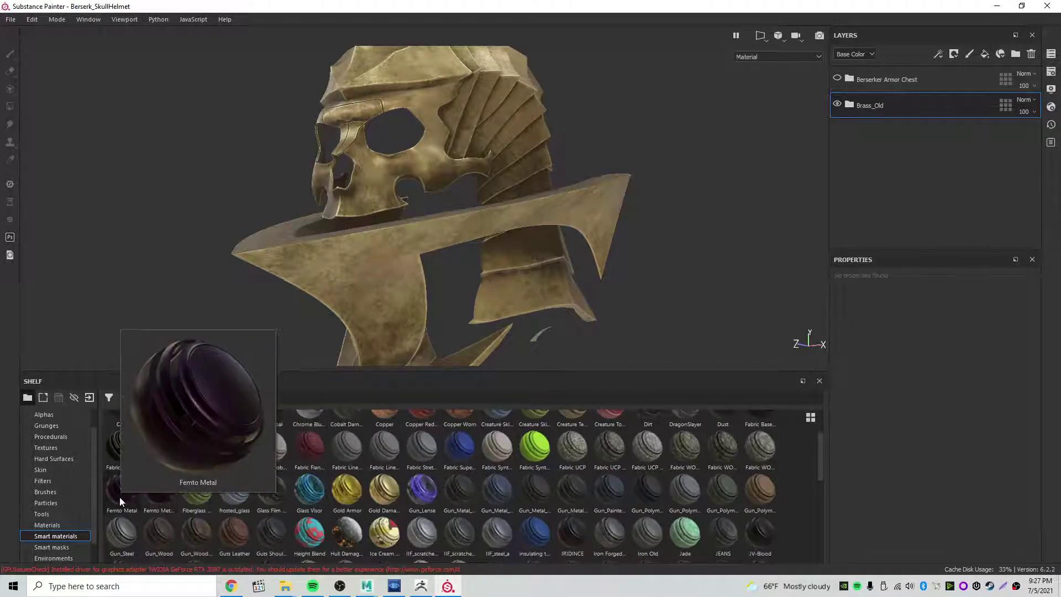
{"action": "mouse_move", "coordinate": [113, 499]}
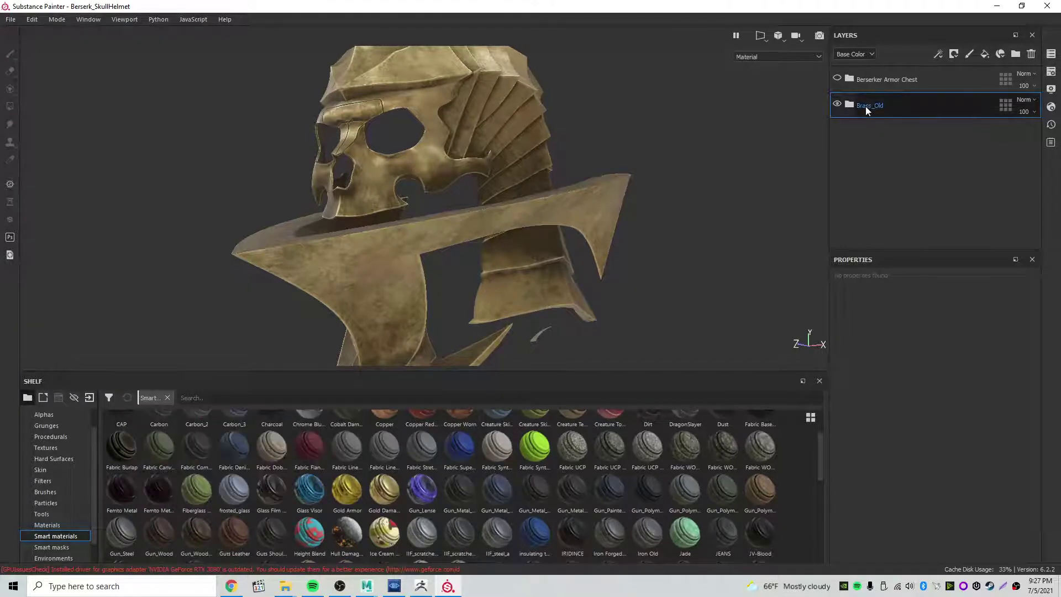
Remove the Brass_Old folder, show the Berserker Armor Chest folder again and enlarge the 3D view.
{"action": "key", "text": "Delete"}
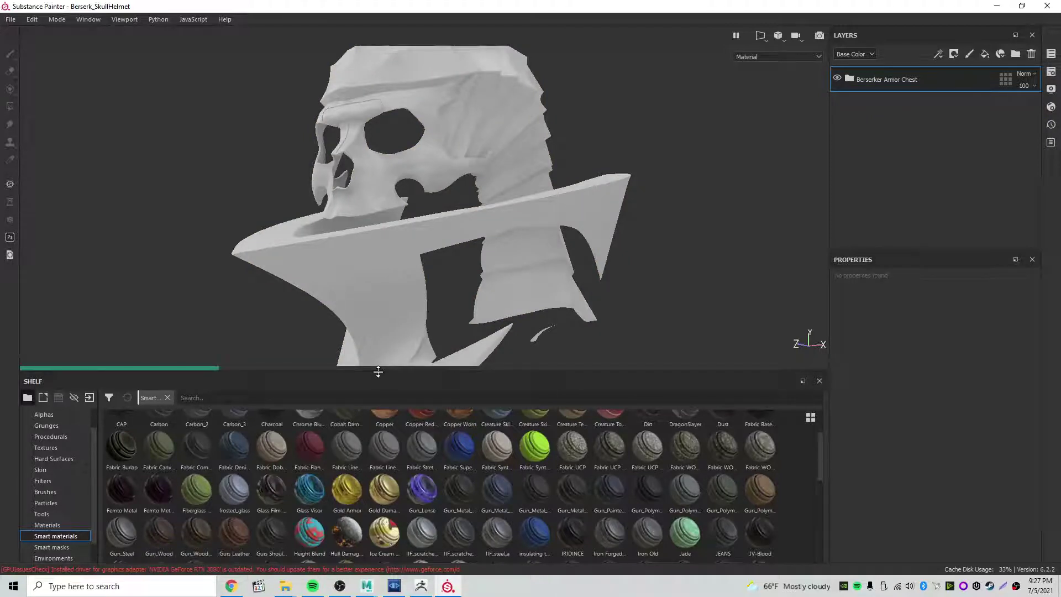
{"action": "left_click_drag", "start_coordinate": [379, 380], "coordinate": [366, 520]}
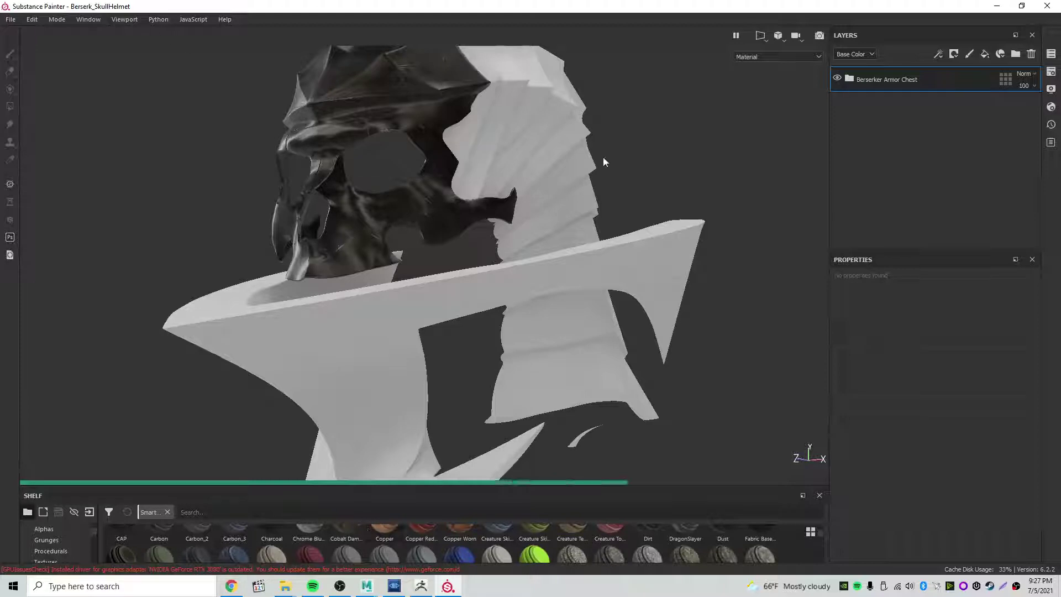
Switch to Pdplayer and examine the metal on the brow, eye sockets and collar in the Berserker_Skull_V20 render.
{"action": "left_click", "coordinate": [392, 589]}
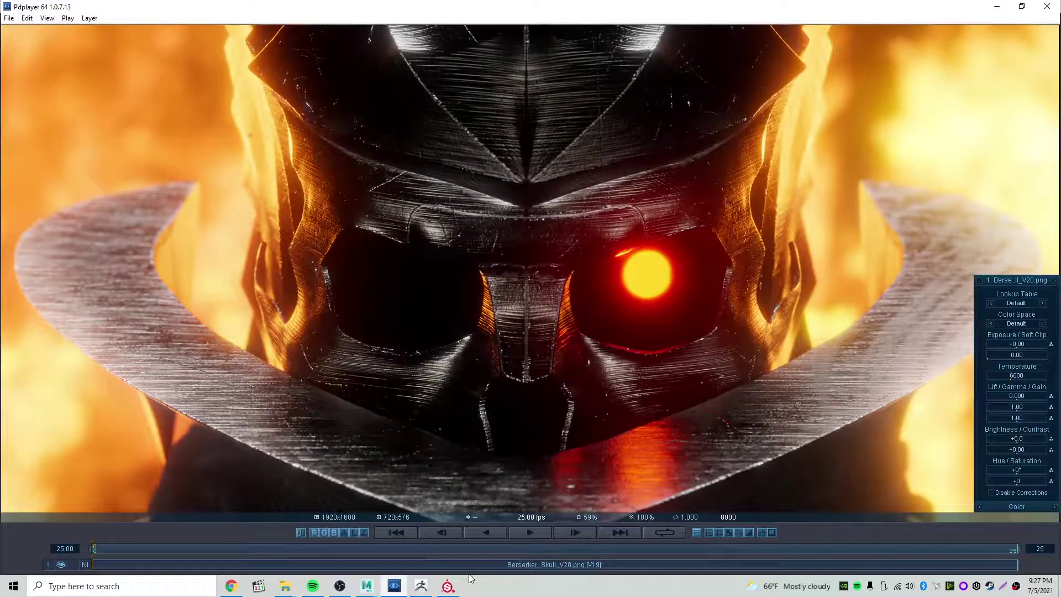
{"action": "left_click", "coordinate": [450, 587]}
{"action": "left_click", "coordinate": [389, 588]}
{"action": "middle_click_drag", "start_coordinate": [538, 199], "coordinate": [525, 349]}
{"action": "middle_click_drag", "start_coordinate": [574, 204], "coordinate": [596, 273]}
{"action": "mouse_move", "coordinate": [511, 511]}
{"action": "middle_mouse_down"}
{"action": "mouse_move", "coordinate": [496, 258]}
{"action": "mouse_move", "coordinate": [516, 234]}
{"action": "mouse_move", "coordinate": [545, 366]}
{"action": "middle_mouse_up"}
Return to Substance Painter and examine the brushed lines, scratches and edge wear on the helmet's brow under changed lighting.
{"action": "left_click", "coordinate": [447, 586]}
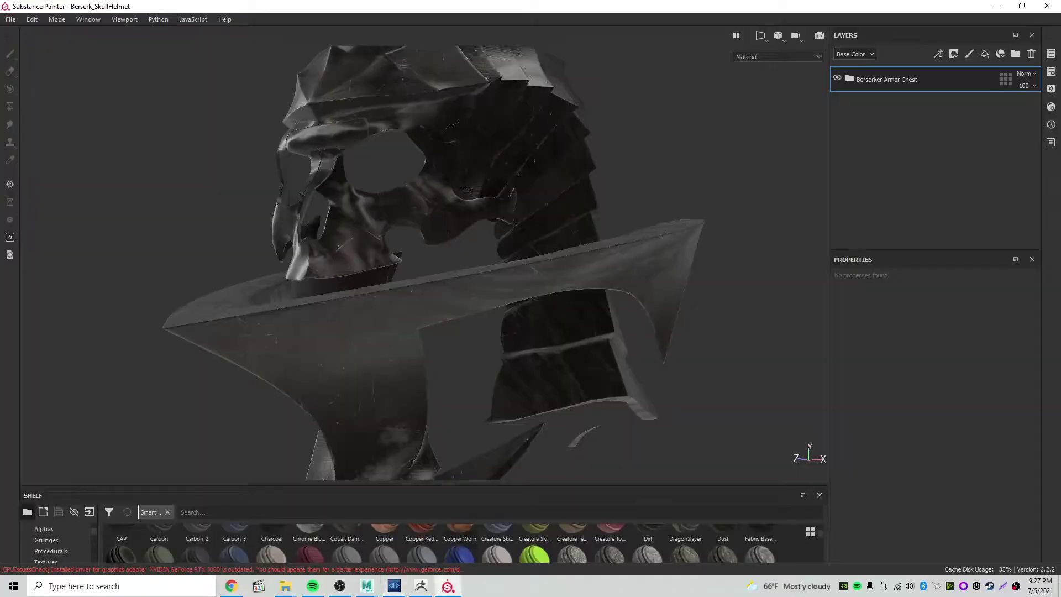
{"action": "left_click_drag", "start_coordinate": [394, 247], "coordinate": [556, 273], "text": "alt"}
{"action": "right_click_drag", "start_coordinate": [531, 257], "coordinate": [580, 288], "text": "alt"}
{"action": "left_click_drag", "start_coordinate": [331, 243], "coordinate": [439, 236], "text": "alt"}
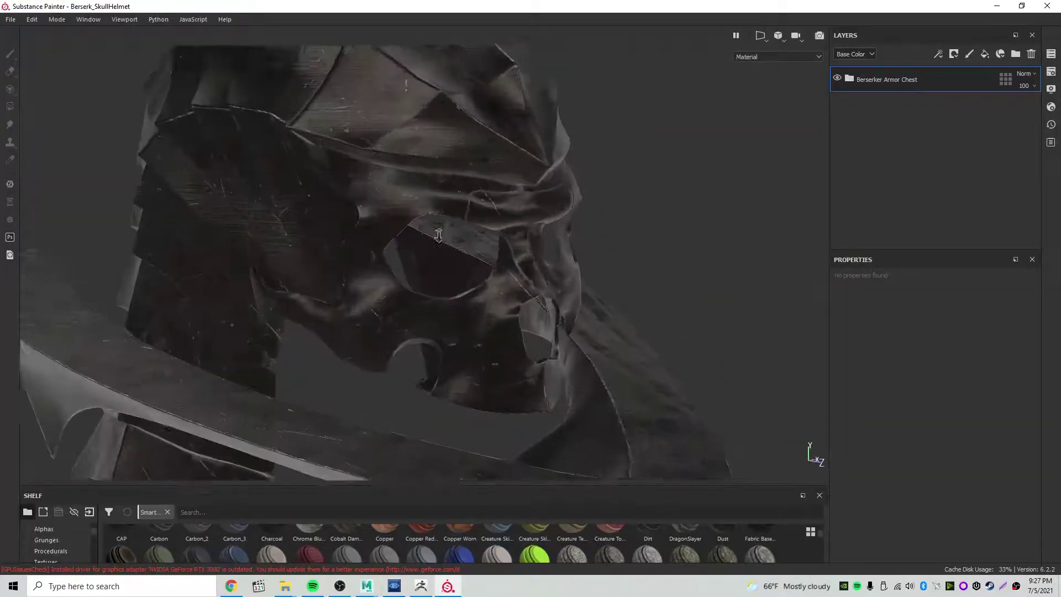
{"action": "right_click_drag", "start_coordinate": [438, 236], "coordinate": [502, 220], "text": "alt"}
{"action": "middle_click_drag", "start_coordinate": [502, 220], "coordinate": [470, 370], "text": "alt"}
{"action": "right_click_drag", "start_coordinate": [315, 230], "coordinate": [765, 272], "text": "alt"}
{"action": "left_click_drag", "start_coordinate": [765, 273], "coordinate": [442, 271], "text": "alt"}
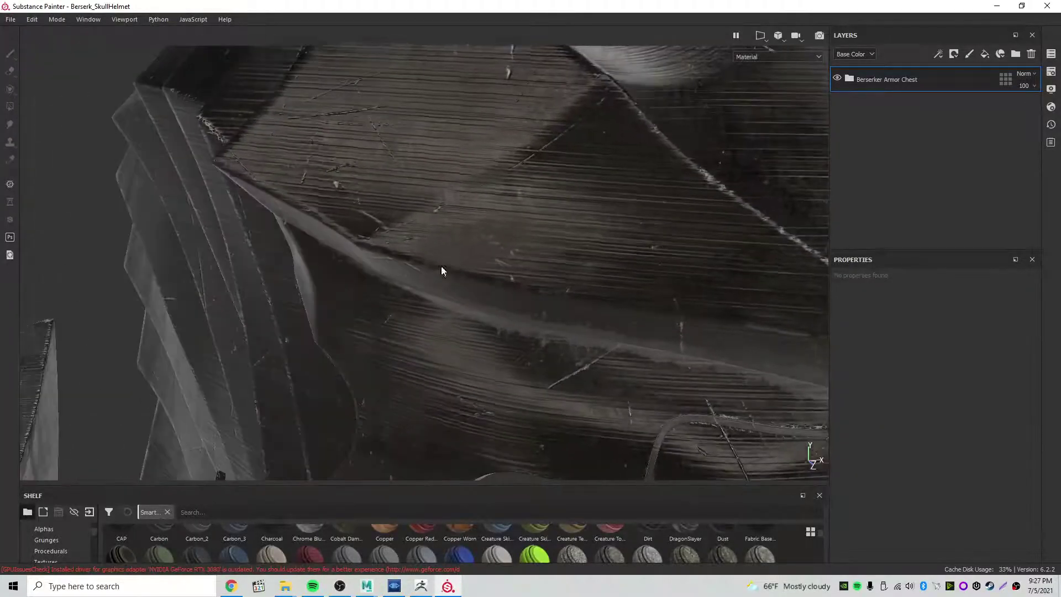
{"action": "right_click_drag", "start_coordinate": [588, 246], "coordinate": [520, 228], "text": "shift"}
{"action": "middle_click_drag", "start_coordinate": [601, 270], "coordinate": [368, 250], "text": "alt"}
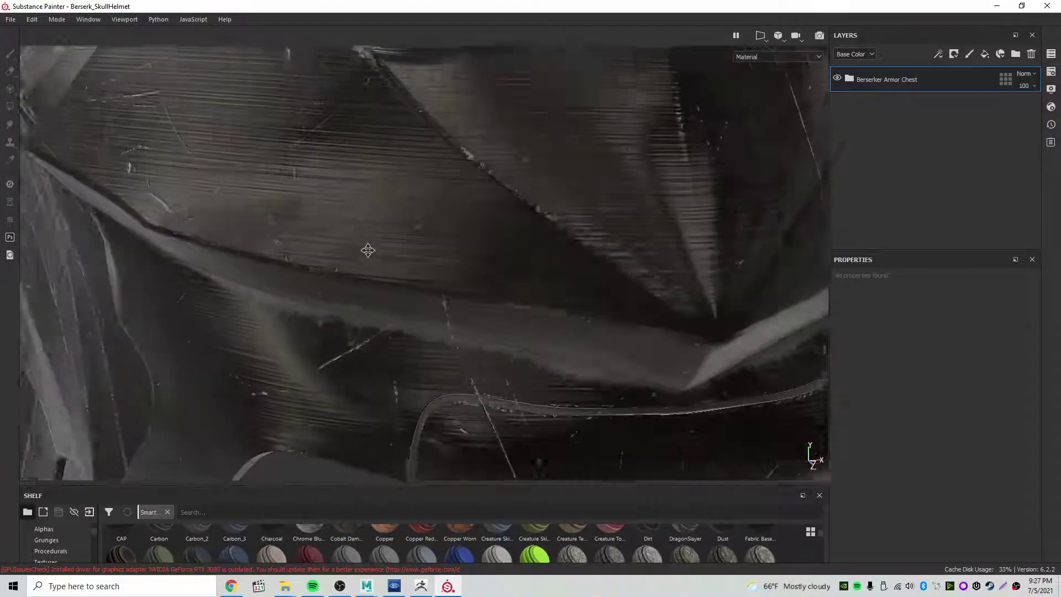
Examine the brushed metal and scratches on the helmet's nose, jaw and the curved collar from several angles.
{"action": "left_click_drag", "start_coordinate": [369, 251], "coordinate": [506, 277], "text": "alt"}
{"action": "right_click_drag", "start_coordinate": [507, 277], "coordinate": [211, 304], "text": "alt"}
{"action": "middle_click_drag", "start_coordinate": [462, 382], "coordinate": [486, 232], "text": "alt"}
{"action": "right_click_drag", "start_coordinate": [486, 233], "coordinate": [354, 265], "text": "alt"}
{"action": "middle_click_drag", "start_coordinate": [408, 314], "coordinate": [422, 145], "text": "alt"}
{"action": "right_click_drag", "start_coordinate": [433, 228], "coordinate": [354, 291], "text": "alt"}
{"action": "middle_click_drag", "start_coordinate": [391, 360], "coordinate": [385, 310], "text": "alt"}
{"action": "right_click_drag", "start_coordinate": [385, 310], "coordinate": [599, 379], "text": "alt"}
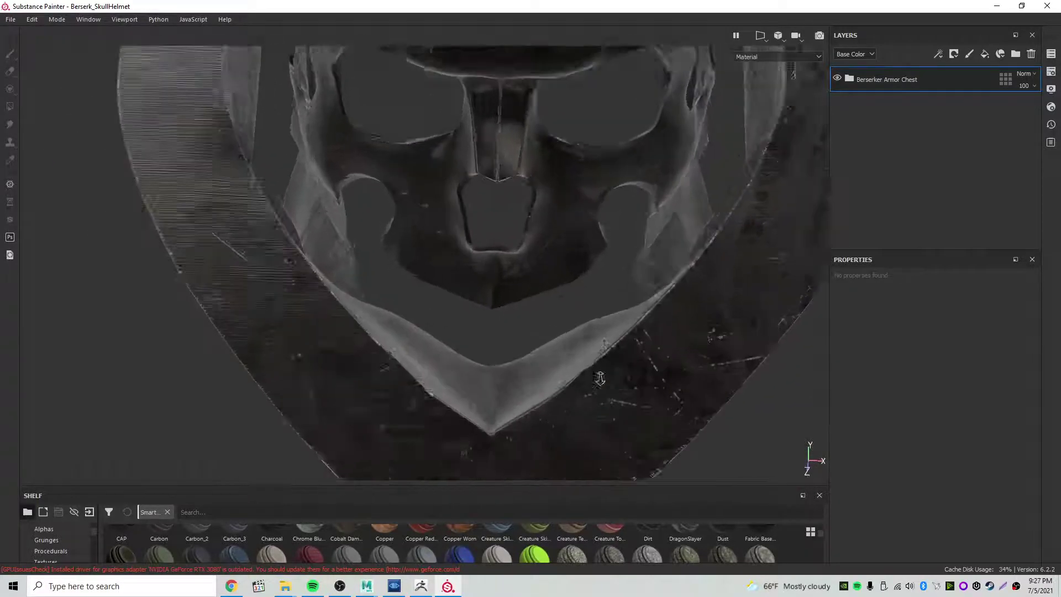
{"action": "middle_click_drag", "start_coordinate": [600, 378], "coordinate": [344, 374], "text": "alt"}
{"action": "left_click_drag", "start_coordinate": [343, 374], "coordinate": [478, 347], "text": "alt"}
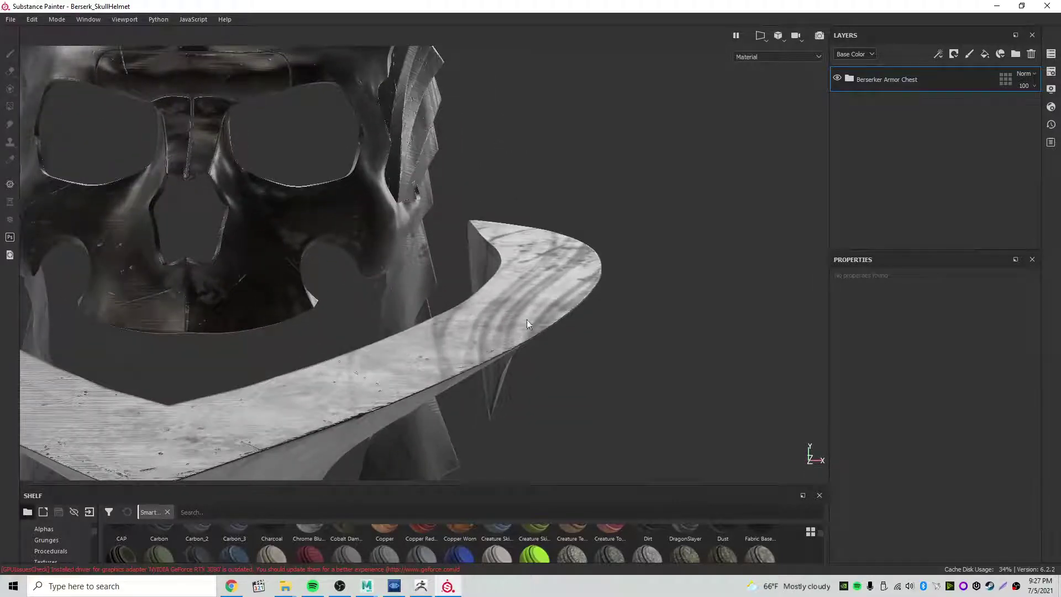
{"action": "left_click_drag", "start_coordinate": [528, 324], "coordinate": [445, 290], "text": "alt"}
{"action": "left_click_drag", "start_coordinate": [482, 371], "coordinate": [462, 336], "text": "alt"}
Compare the helmet's metal surface with the final render in Pdplayer.
{"action": "left_click", "coordinate": [396, 588]}
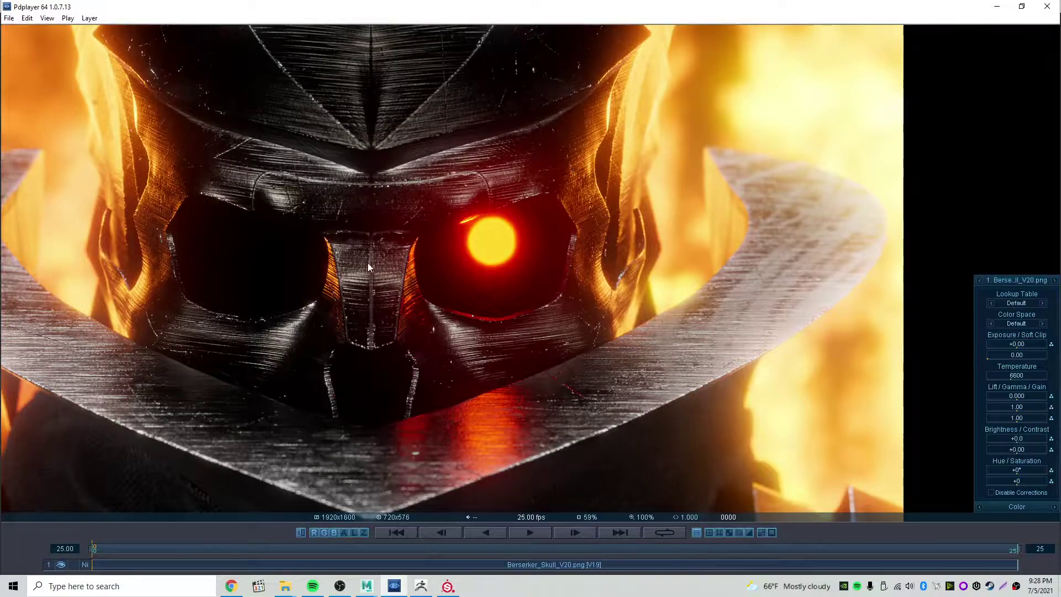
{"action": "scroll", "coordinate": [407, 300], "scroll_direction": "up", "scroll_amount": 3}
{"action": "scroll", "coordinate": [357, 294], "scroll_direction": "down", "scroll_amount": 5}
{"action": "scroll", "coordinate": [357, 293], "scroll_direction": "up", "scroll_amount": 1}
Switch to Substance Painter and open the BerserkerPechoBrazos.spp project.
{"action": "left_click", "coordinate": [448, 586]}
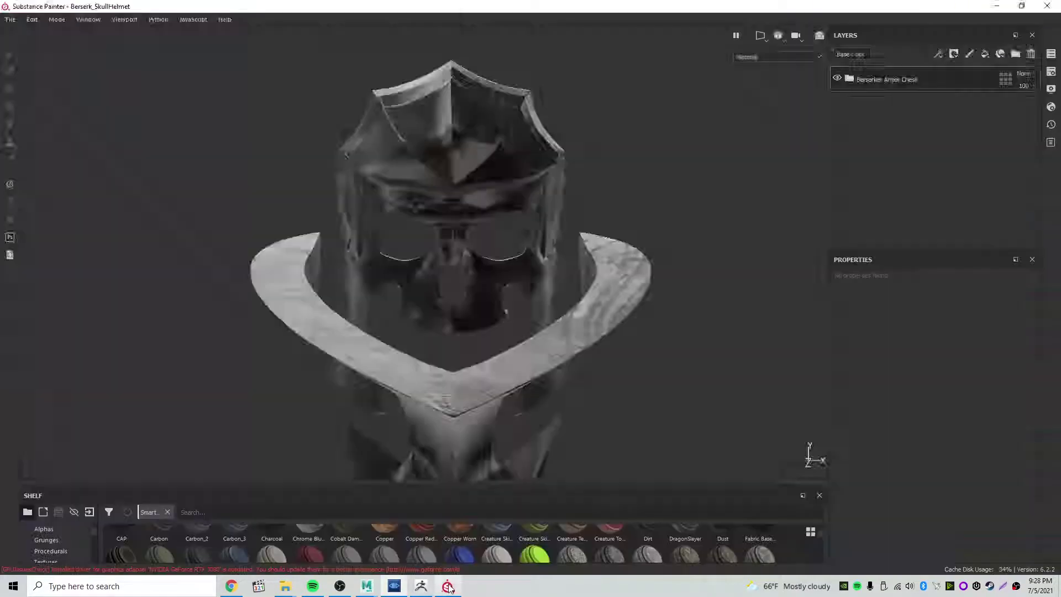
{"action": "key", "text": "ctrl+o"}
{"action": "left_click_drag", "start_coordinate": [230, 17], "coordinate": [417, 114]}
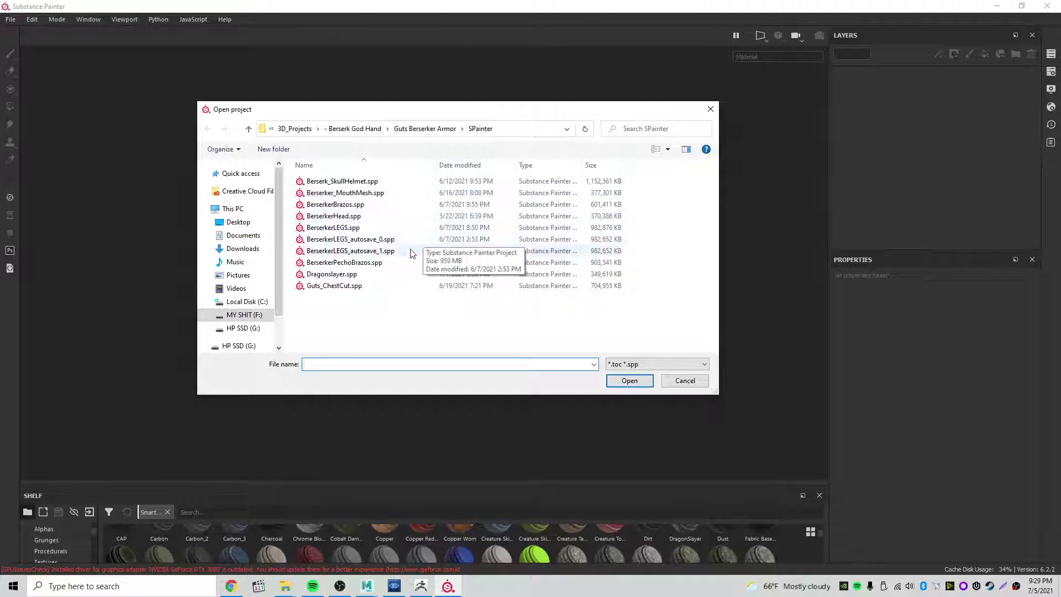
{"action": "left_click", "coordinate": [635, 383]}
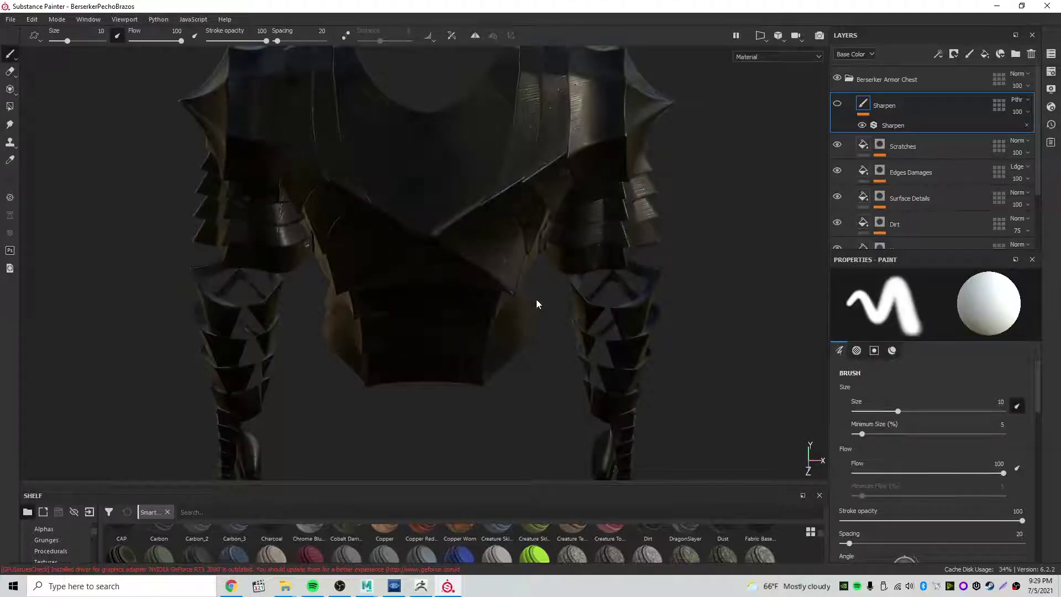
Examine the chest and arm armor's metal under rotated lighting, with the Berserker Armor Chest folder collapsed.
{"action": "left_click_drag", "start_coordinate": [539, 296], "coordinate": [602, 240], "text": "alt"}
{"action": "right_click_drag", "start_coordinate": [602, 240], "coordinate": [664, 256], "text": "alt"}
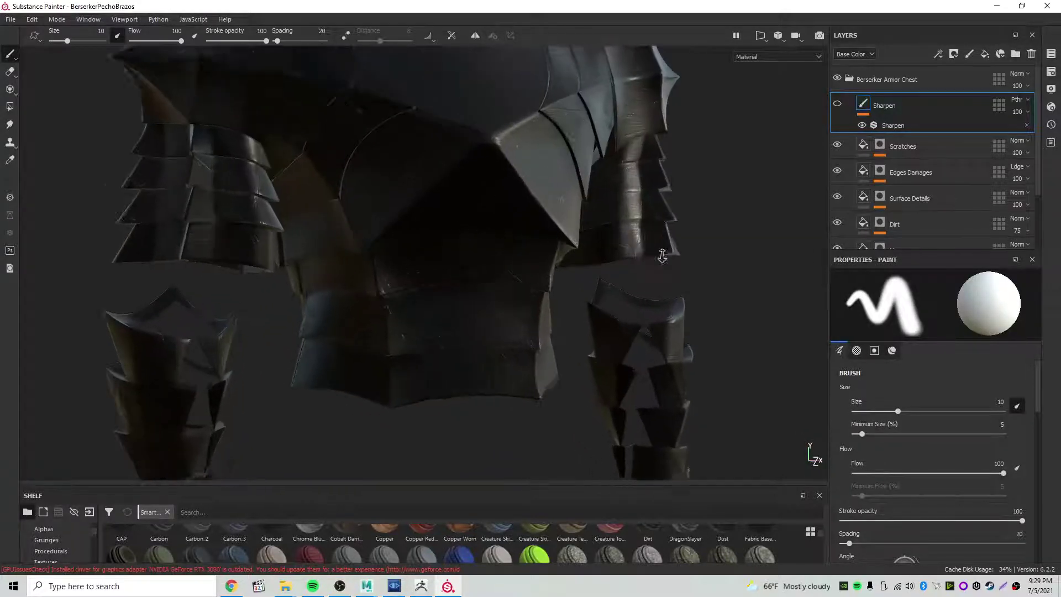
{"action": "middle_click_drag", "start_coordinate": [663, 256], "coordinate": [637, 318], "text": "alt"}
{"action": "right_click_drag", "start_coordinate": [637, 318], "coordinate": [576, 299], "text": "shift"}
{"action": "left_click_drag", "start_coordinate": [575, 299], "coordinate": [492, 288], "text": "alt"}
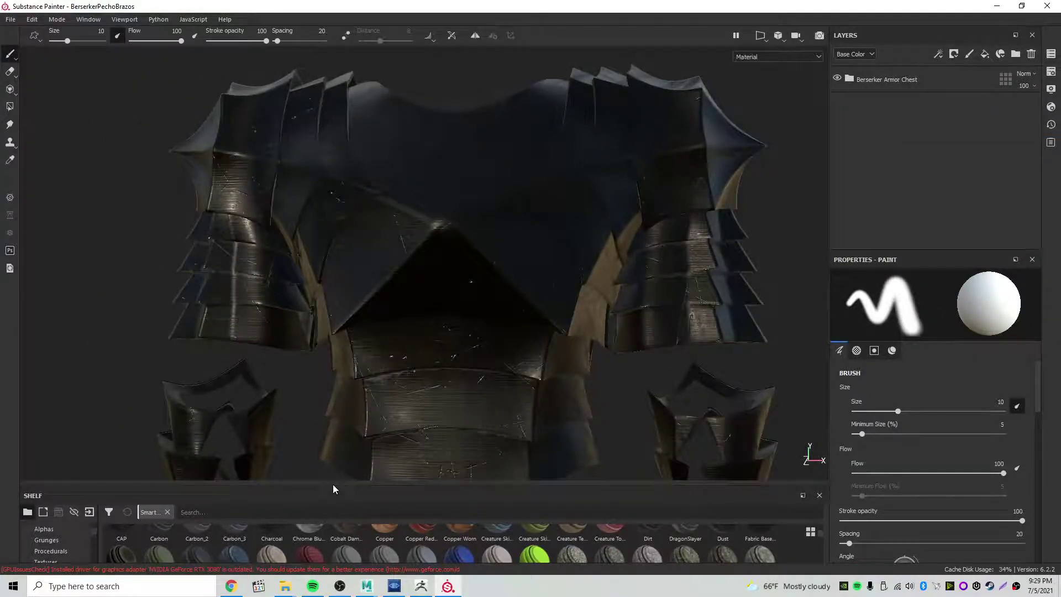
Delete the Berserker Armor Chest folder and apply the Berserker Armor Chest smart material from the library to the empty layer stack.
{"action": "left_click_drag", "start_coordinate": [335, 485], "coordinate": [295, 320]}
{"action": "scroll", "coordinate": [355, 463], "scroll_direction": "up", "scroll_amount": 2}
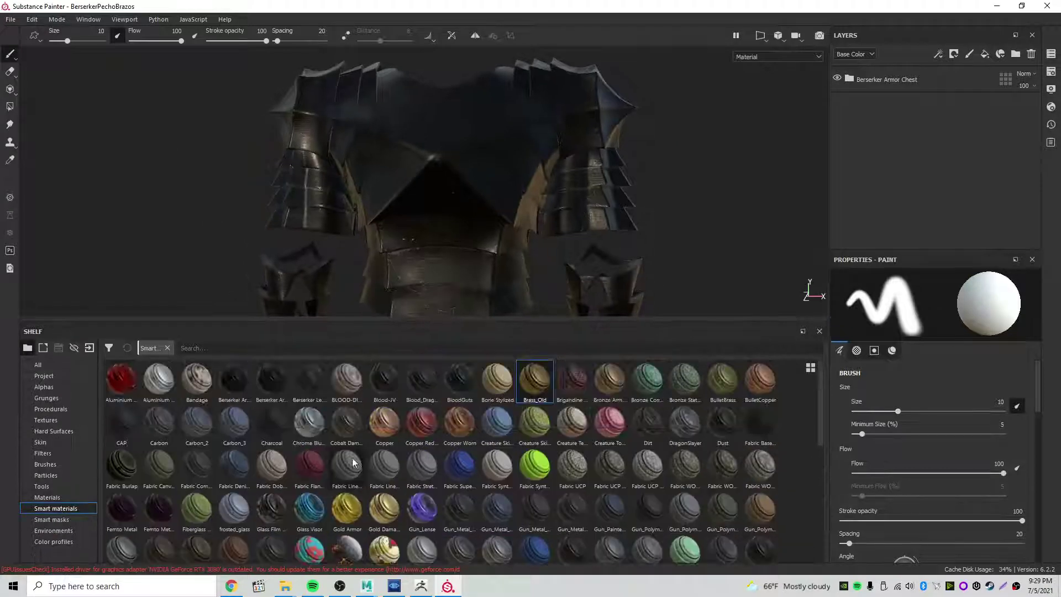
{"action": "mouse_move", "coordinate": [278, 392]}
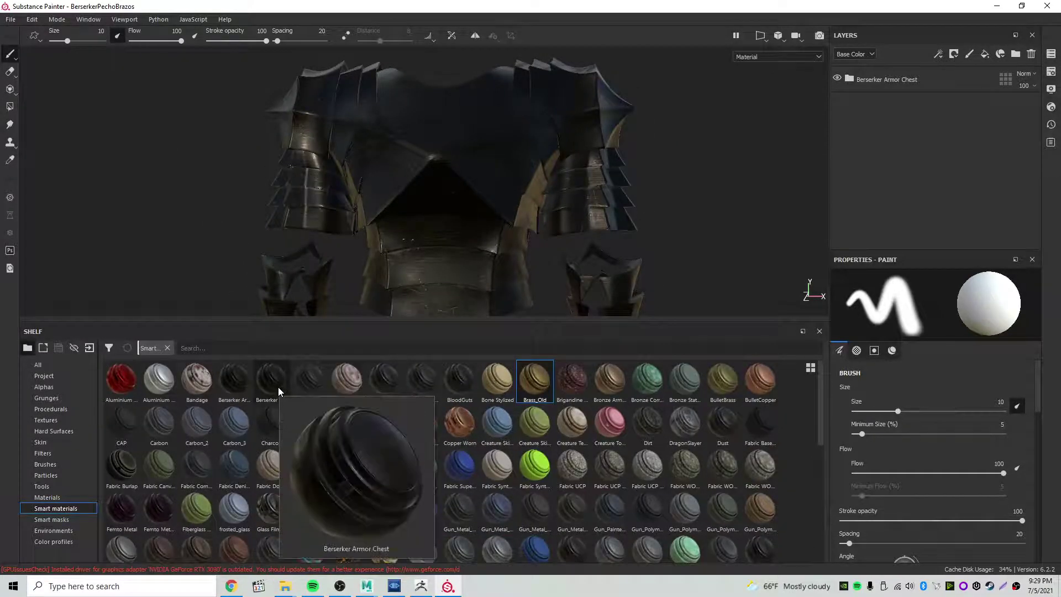
{"action": "left_click", "coordinate": [875, 78]}
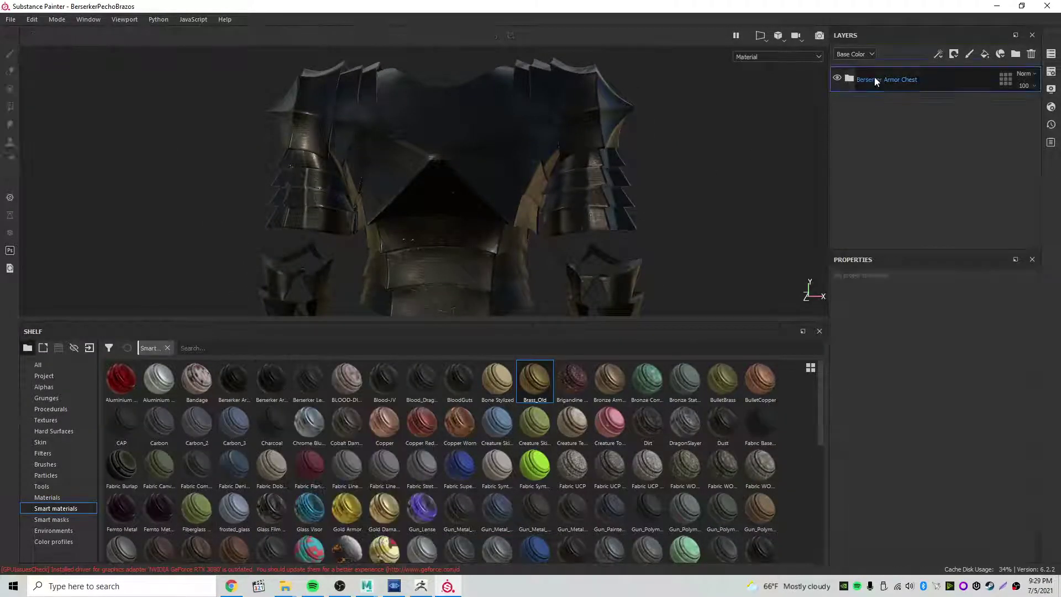
{"action": "key", "text": "Delete"}
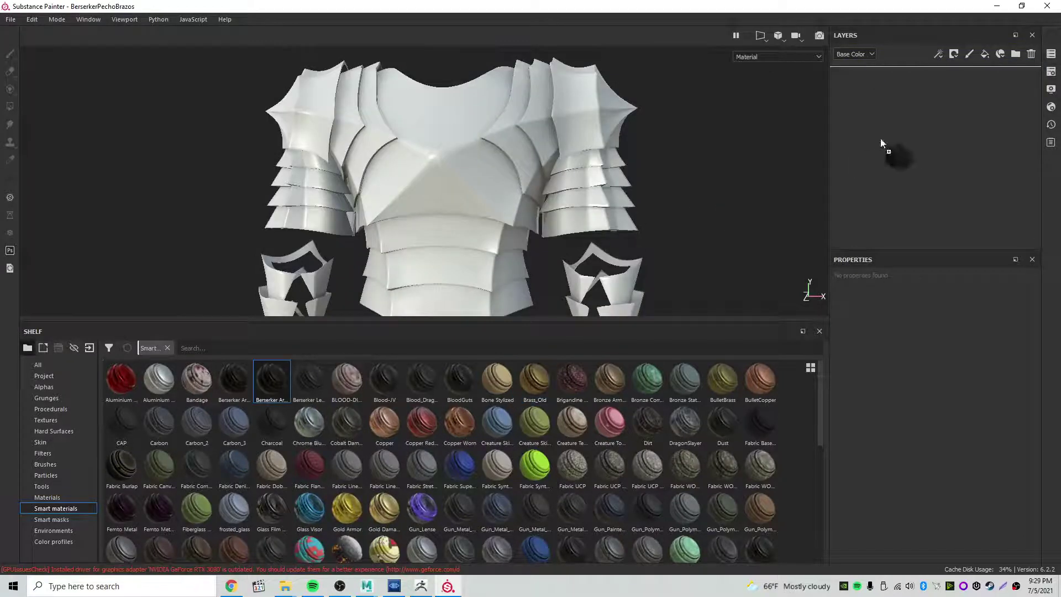
{"action": "left_click_drag", "start_coordinate": [881, 143], "coordinate": [883, 145]}
{"action": "left_click_drag", "start_coordinate": [458, 330], "coordinate": [467, 495]}
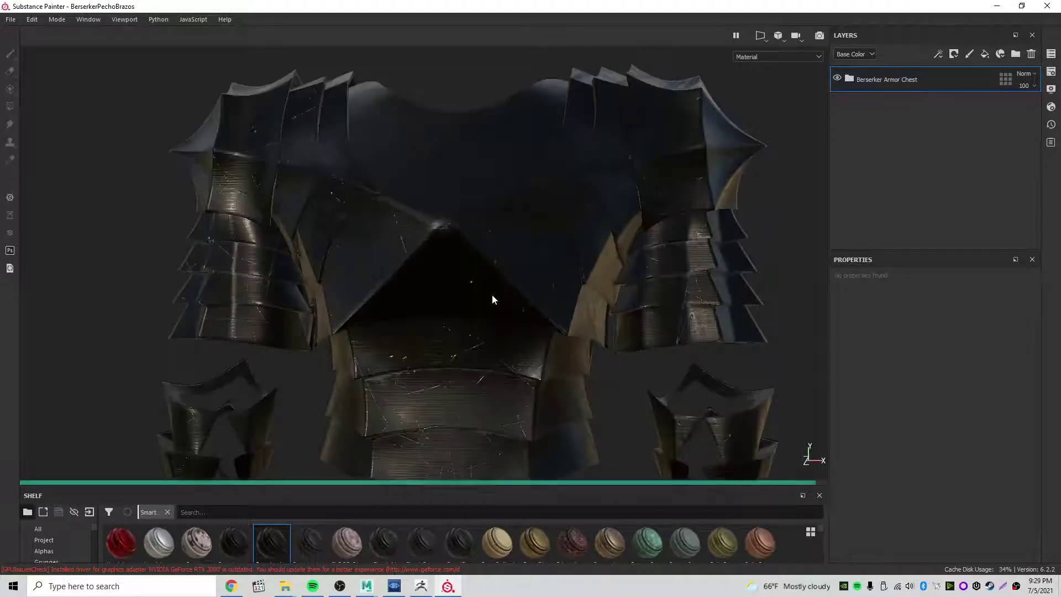
Inspect the reapplied material on the chest plate and shoulders from different angles and lighting directions.
{"action": "left_click_drag", "start_coordinate": [499, 294], "coordinate": [412, 287], "text": "alt"}
{"action": "right_click_drag", "start_coordinate": [412, 287], "coordinate": [465, 299], "text": "shift"}
{"action": "left_click_drag", "start_coordinate": [464, 299], "coordinate": [505, 265], "text": "alt"}
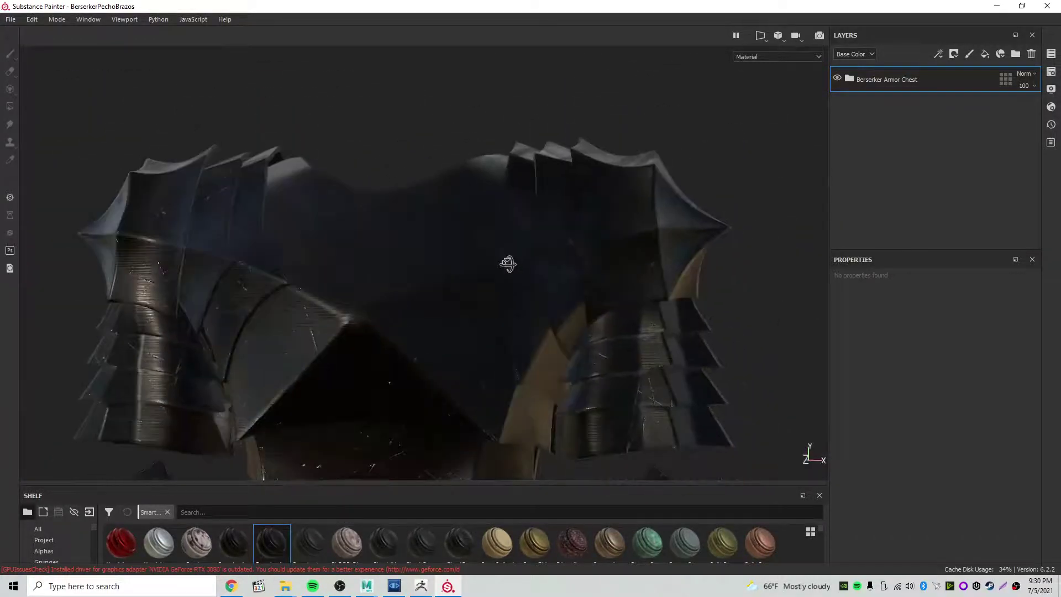
Review the texture export's output template, file type and size settings, and close the dialog without exporting.
{"action": "left_click", "coordinate": [11, 19]}
{"action": "left_click", "coordinate": [35, 215]}
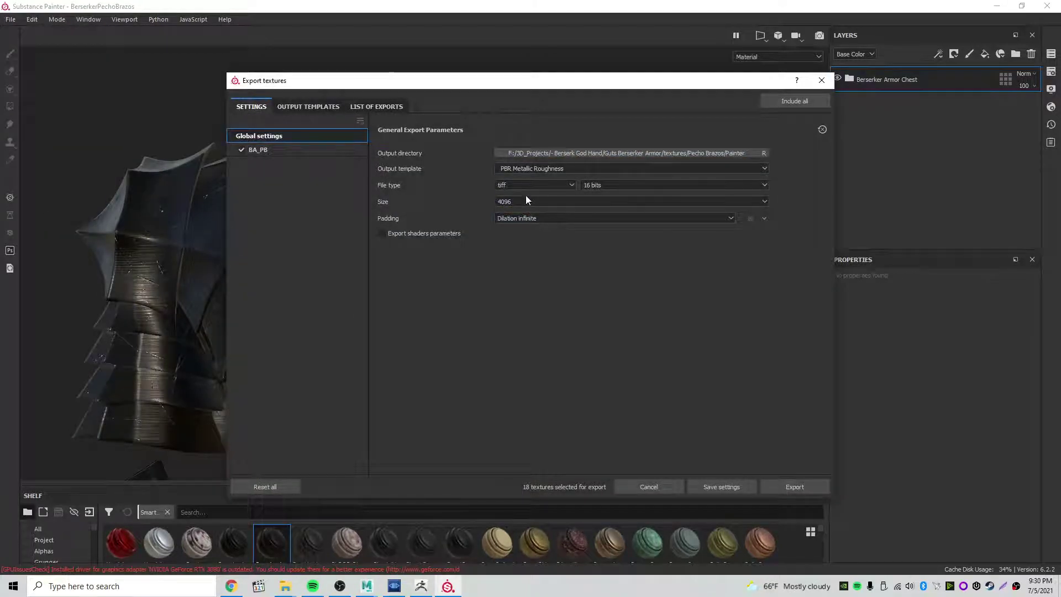
{"action": "left_click", "coordinate": [530, 202]}
{"action": "left_click", "coordinate": [424, 168]}
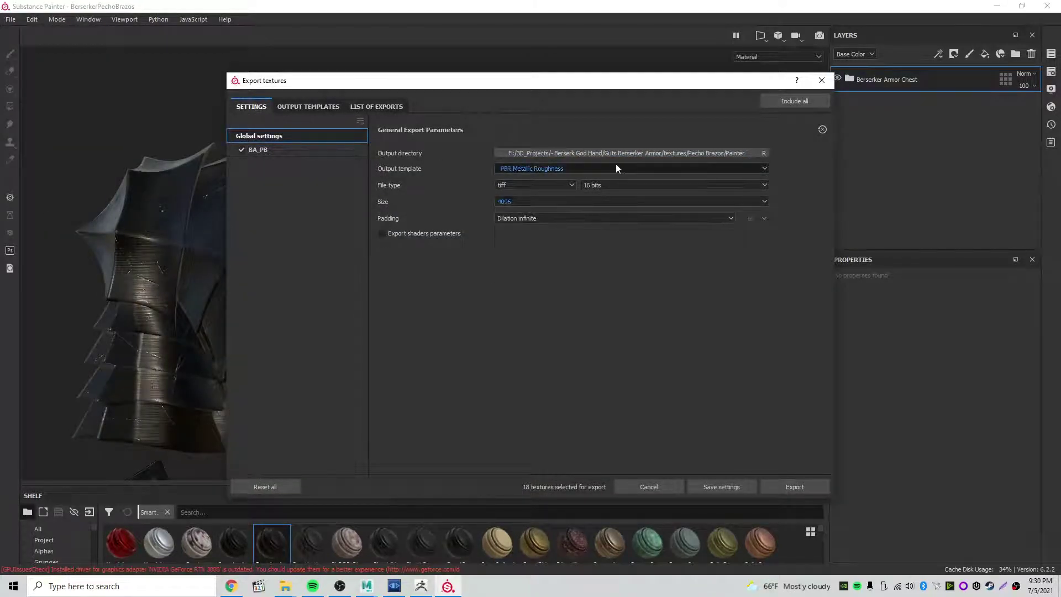
{"action": "left_click", "coordinate": [671, 487]}
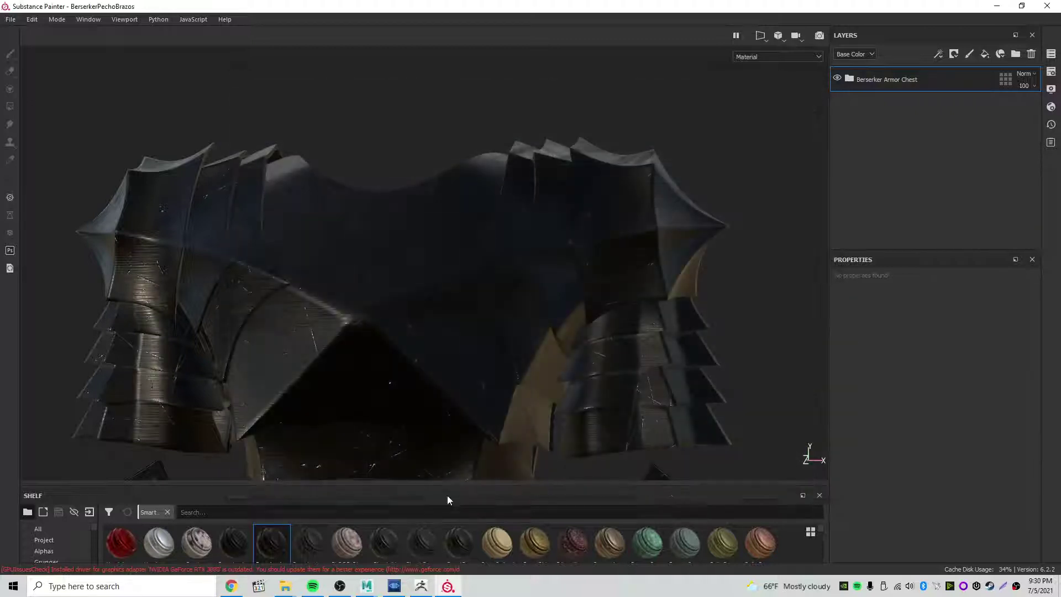
Switch to File Explorer and open the Skull Helmet folder inside the project's textures folder.
{"action": "mouse_move", "coordinate": [286, 586]}
{"action": "left_click", "coordinate": [329, 535]}
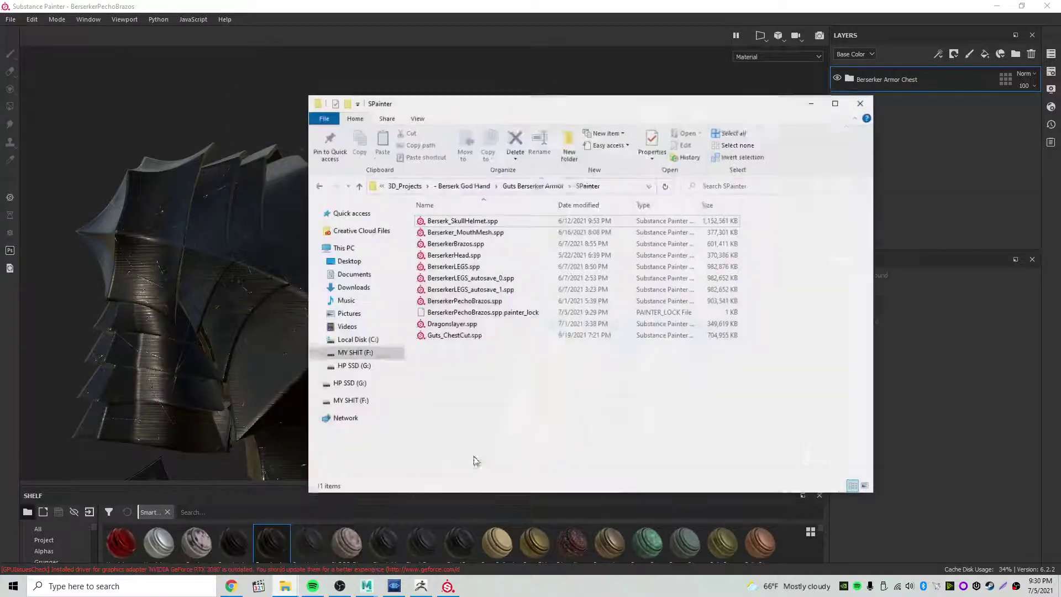
{"action": "left_click", "coordinate": [321, 179]}
{"action": "left_click", "coordinate": [444, 296]}
{"action": "double_click", "coordinate": [444, 296]}
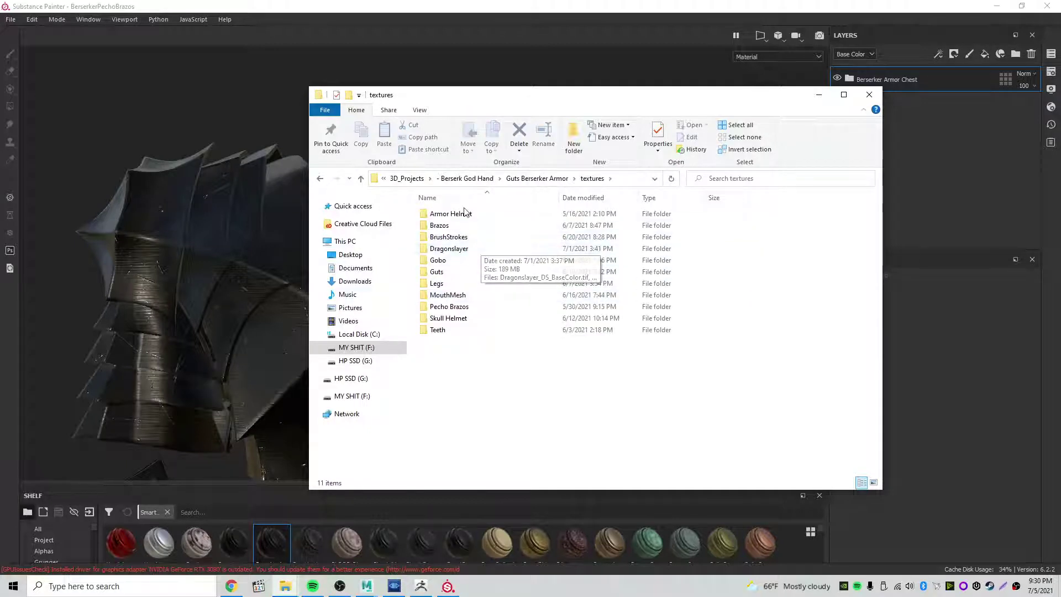
{"action": "left_click", "coordinate": [465, 320]}
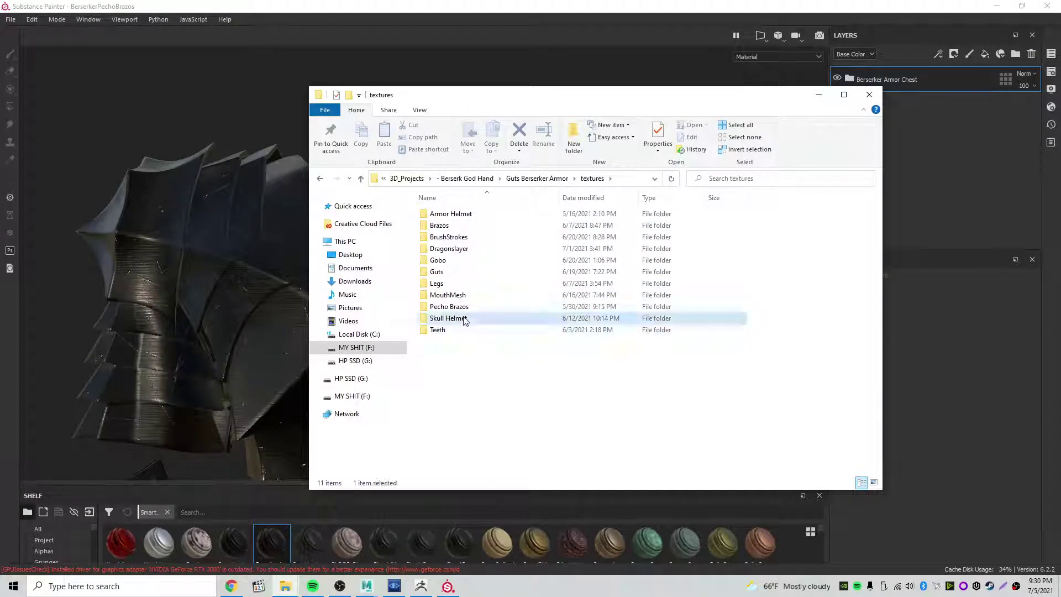
{"action": "double_click", "coordinate": [465, 319]}
List the exported helmet maps with full file names and select SkullFullHelmet_BA_SkullH_BaseColor.1001.tif.
{"action": "left_click", "coordinate": [862, 482]}
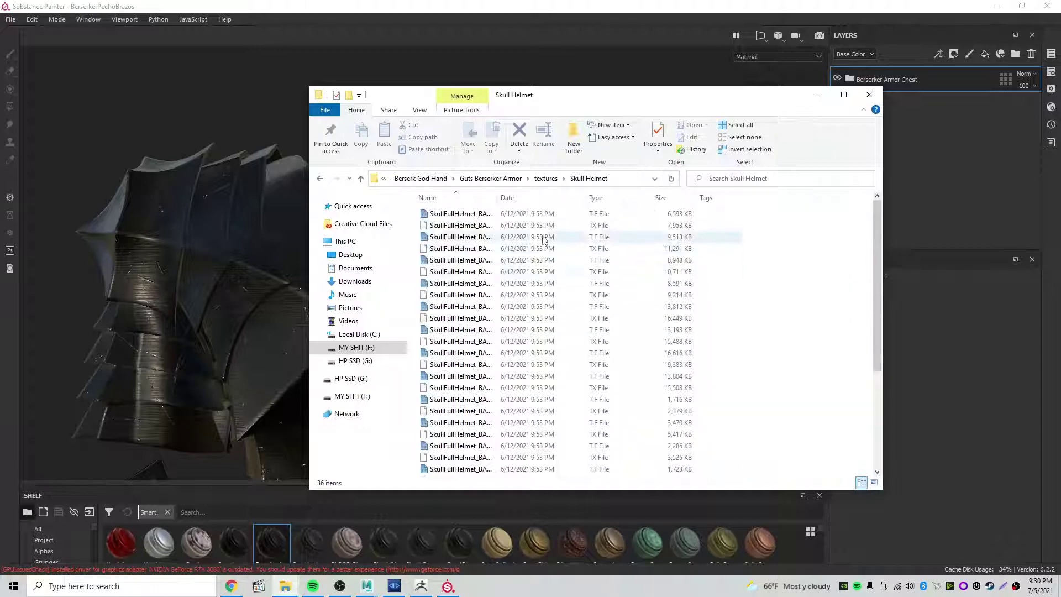
{"action": "left_click_drag", "start_coordinate": [707, 205], "coordinate": [714, 205]}
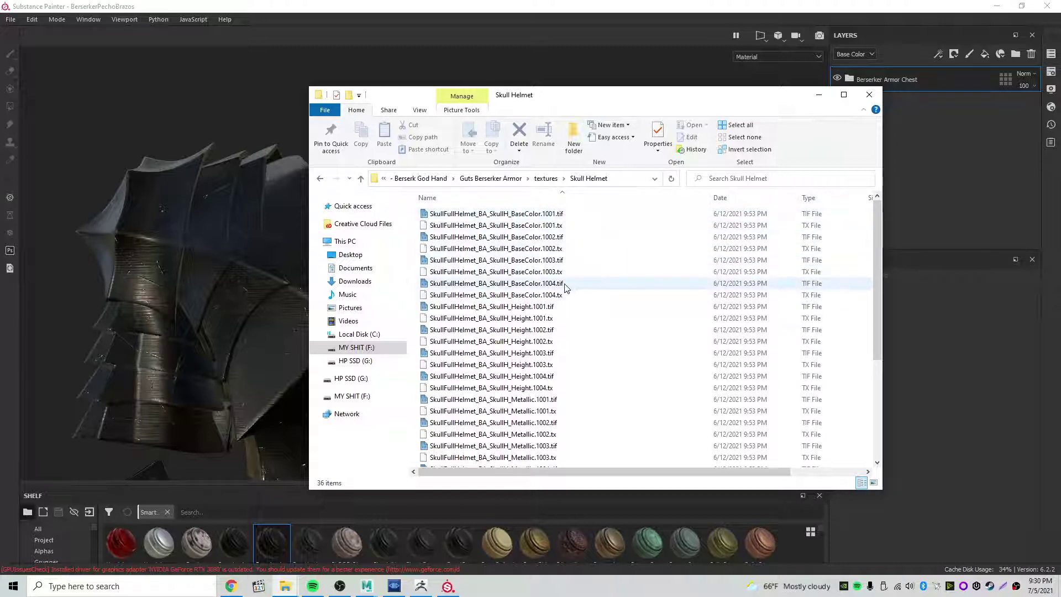
{"action": "left_click", "coordinate": [553, 215]}
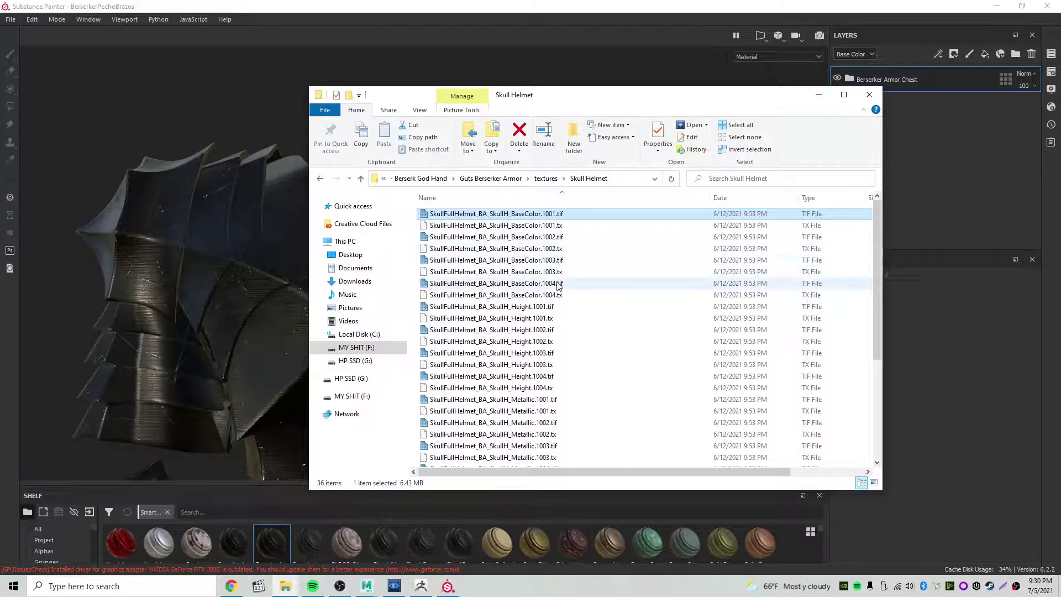
Open the BaseColor.1001 map in Pdplayer and inspect its scratches, dirt and edge details up close.
{"action": "double_click", "coordinate": [504, 214]}
{"action": "scroll", "coordinate": [600, 263], "scroll_direction": "down", "scroll_amount": 5}
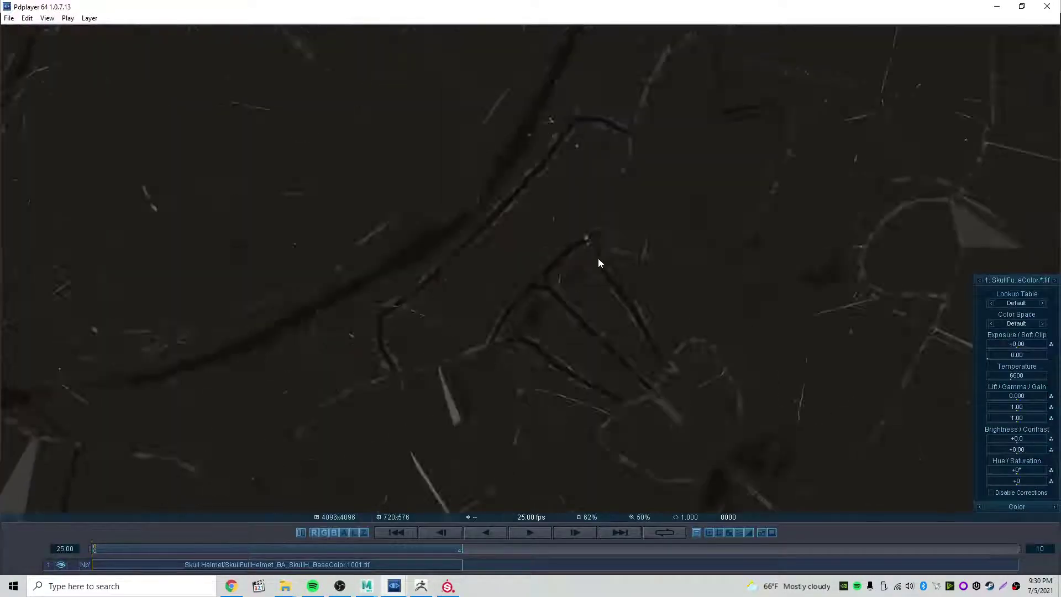
{"action": "left_click_drag", "start_coordinate": [621, 275], "coordinate": [525, 263]}
{"action": "scroll", "coordinate": [525, 258], "scroll_direction": "down", "scroll_amount": 1}
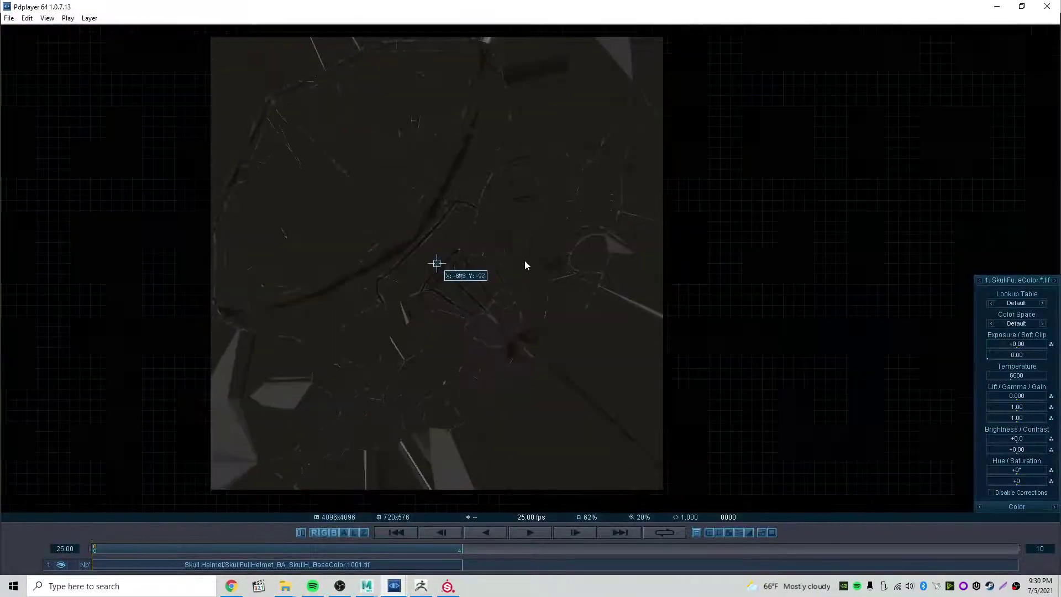
{"action": "scroll", "coordinate": [468, 329], "scroll_direction": "up", "scroll_amount": 5}
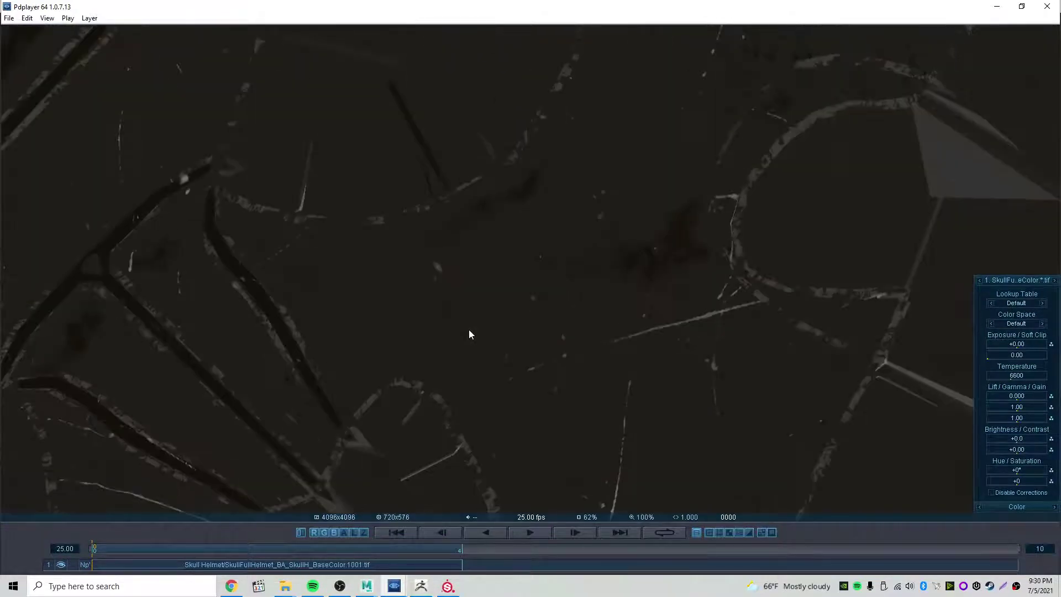
Inspect the armor edges and scratches in the skull helmet's base color texture and close the image.
{"action": "left_click_drag", "start_coordinate": [403, 265], "coordinate": [575, 290]}
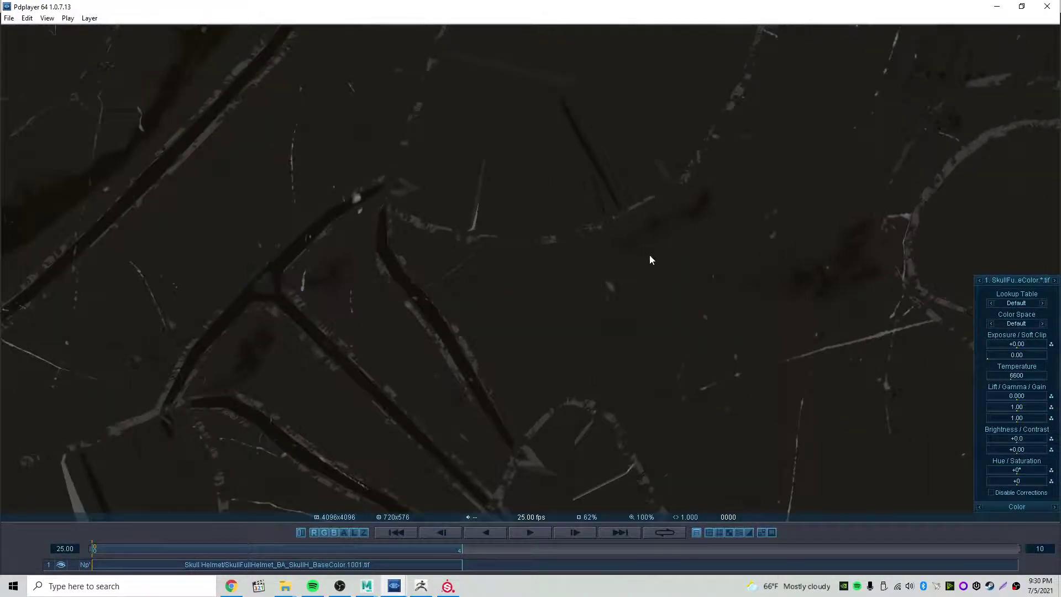
{"action": "left_click_drag", "start_coordinate": [650, 259], "coordinate": [601, 182]}
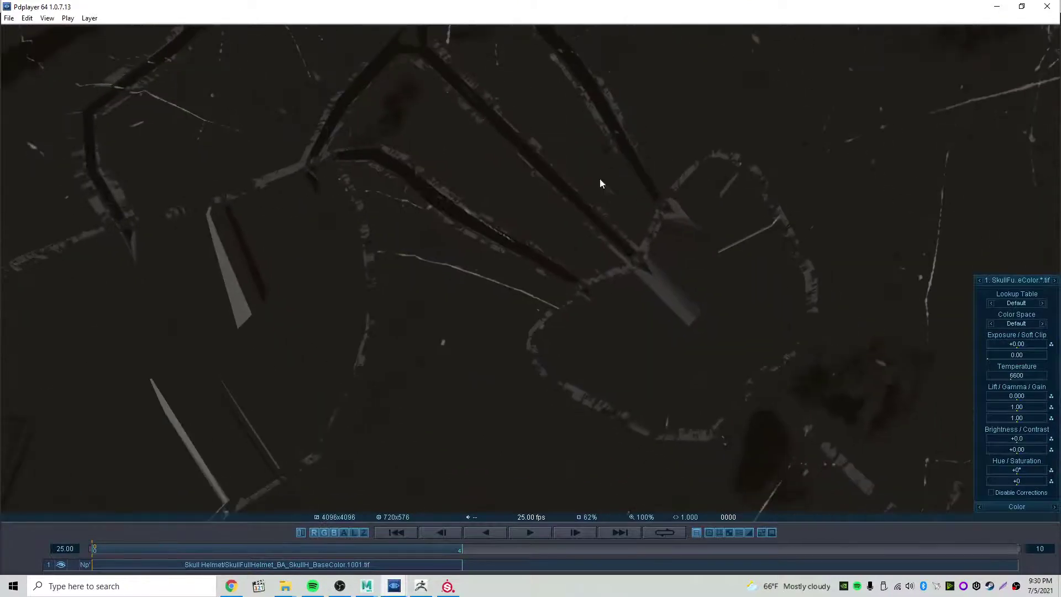
{"action": "left_click", "coordinate": [1047, 6]}
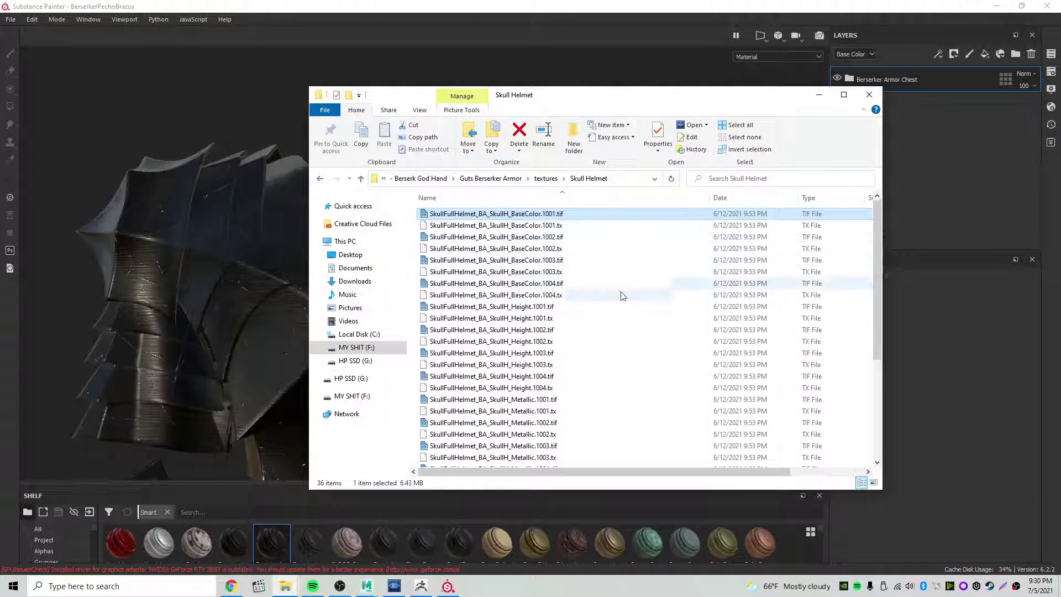
Open SkullFullHelmet_BA_SkullH_Height.1001.tif from the Skull Helmet folder to view the height map.
{"action": "left_click", "coordinate": [508, 308]}
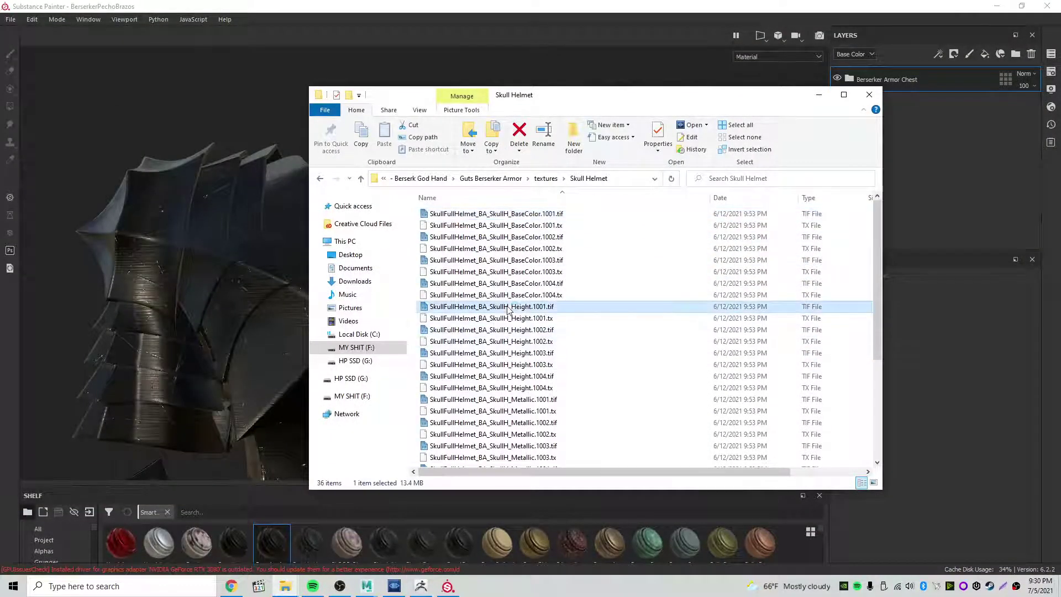
{"action": "double_click", "coordinate": [508, 307]}
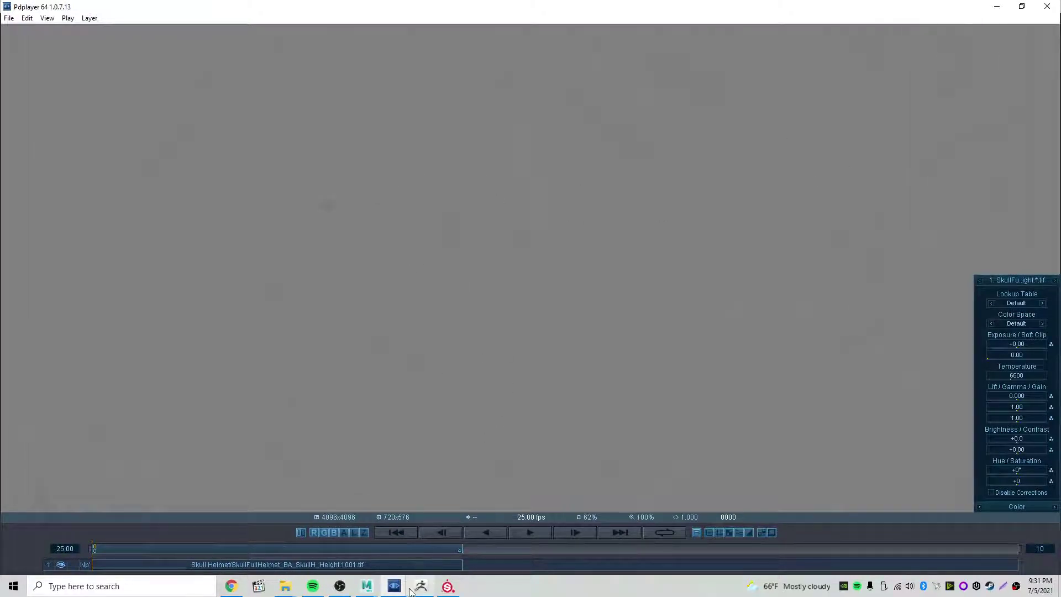
{"action": "scroll", "coordinate": [677, 244], "scroll_direction": "down", "scroll_amount": 1}
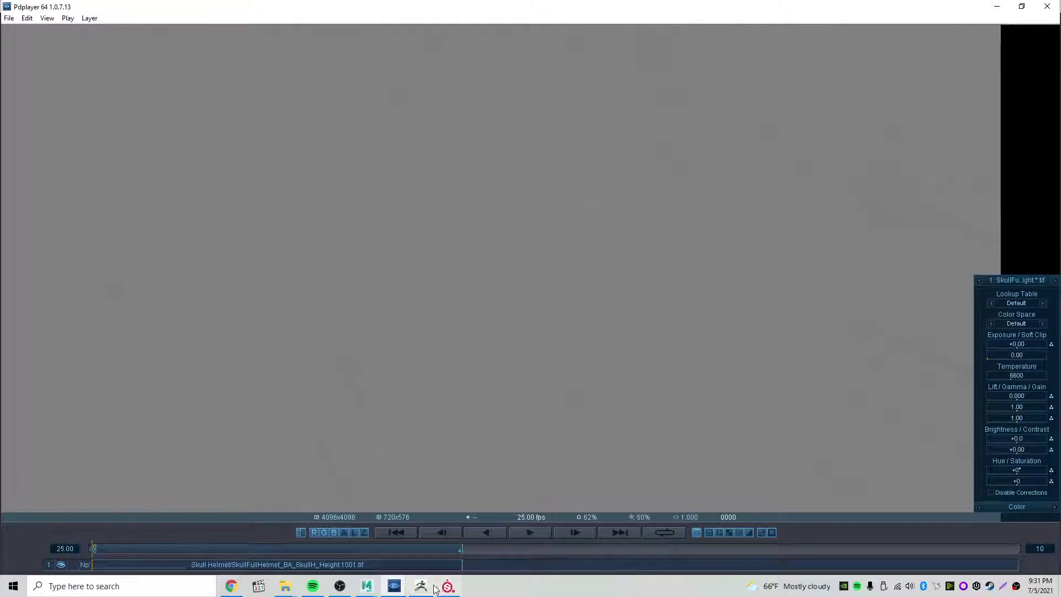
Switch to the Berserker_Skull_V20.png render and examine the brushed metal and scratches on the face, collar and helmet top.
{"action": "mouse_move", "coordinate": [394, 586]}
{"action": "left_click", "coordinate": [350, 539]}
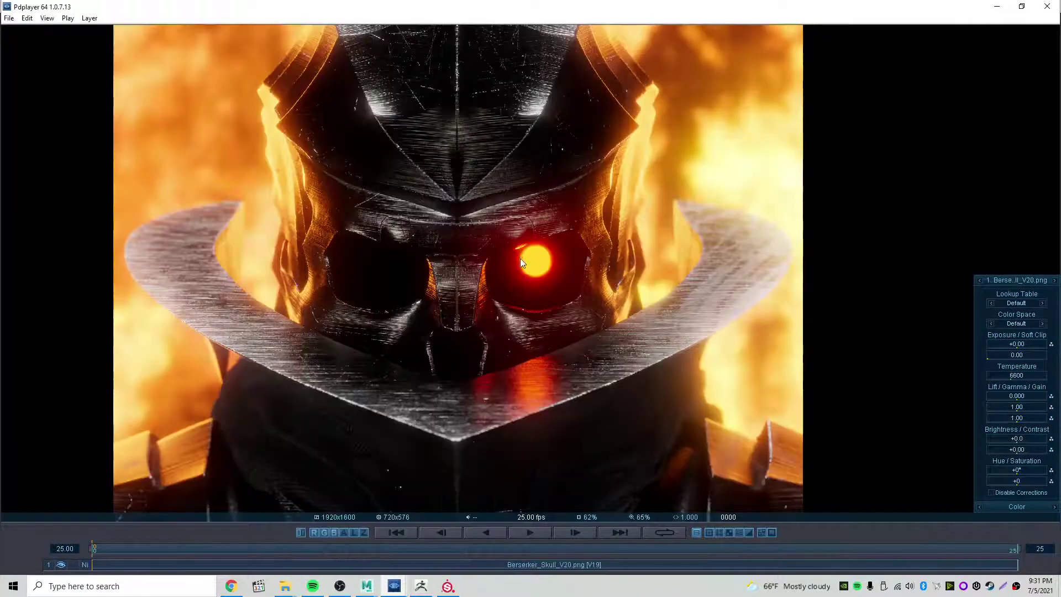
{"action": "scroll", "coordinate": [520, 257], "scroll_direction": "up", "scroll_amount": 3}
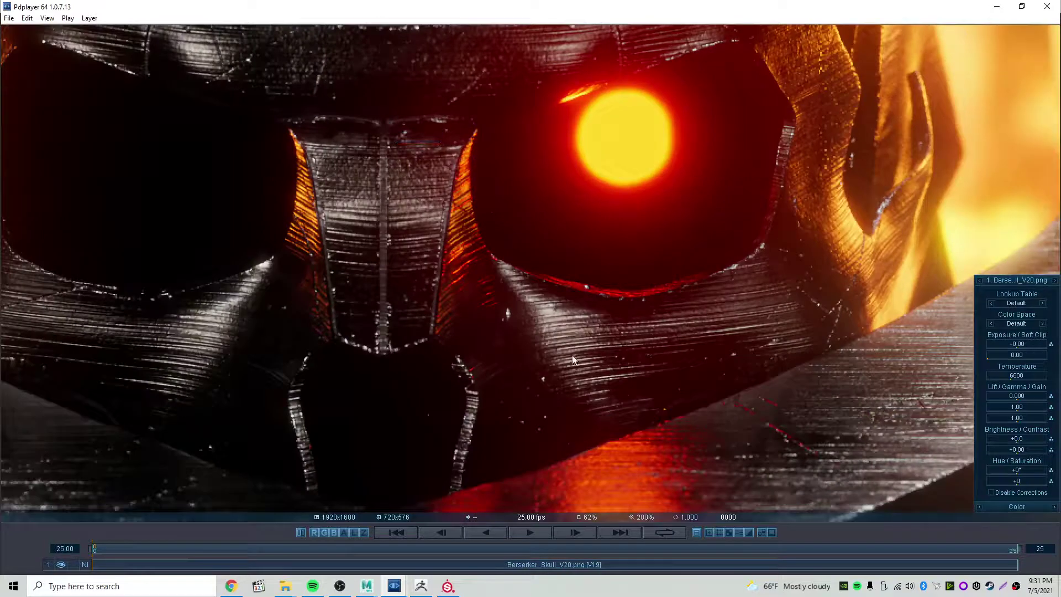
{"action": "middle_click_drag", "start_coordinate": [750, 326], "coordinate": [371, 305]}
{"action": "scroll", "coordinate": [312, 293], "scroll_direction": "down", "scroll_amount": 1}
{"action": "middle_click_drag", "start_coordinate": [434, 397], "coordinate": [321, 237]}
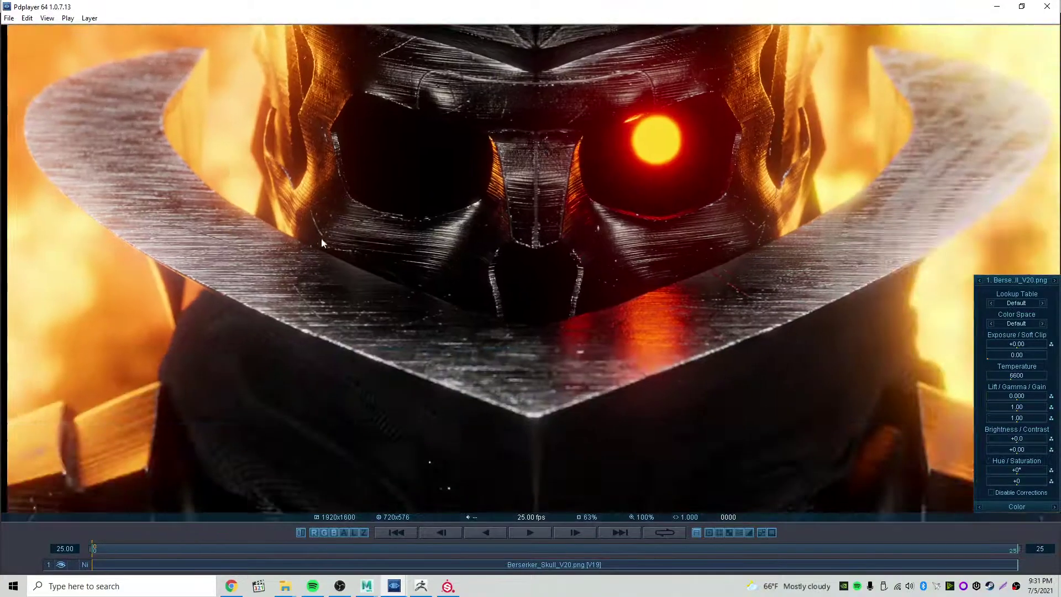
{"action": "scroll", "coordinate": [309, 321], "scroll_direction": "up", "scroll_amount": 1}
{"action": "middle_click_drag", "start_coordinate": [190, 305], "coordinate": [736, 334]}
{"action": "middle_click_drag", "start_coordinate": [321, 235], "coordinate": [297, 303]}
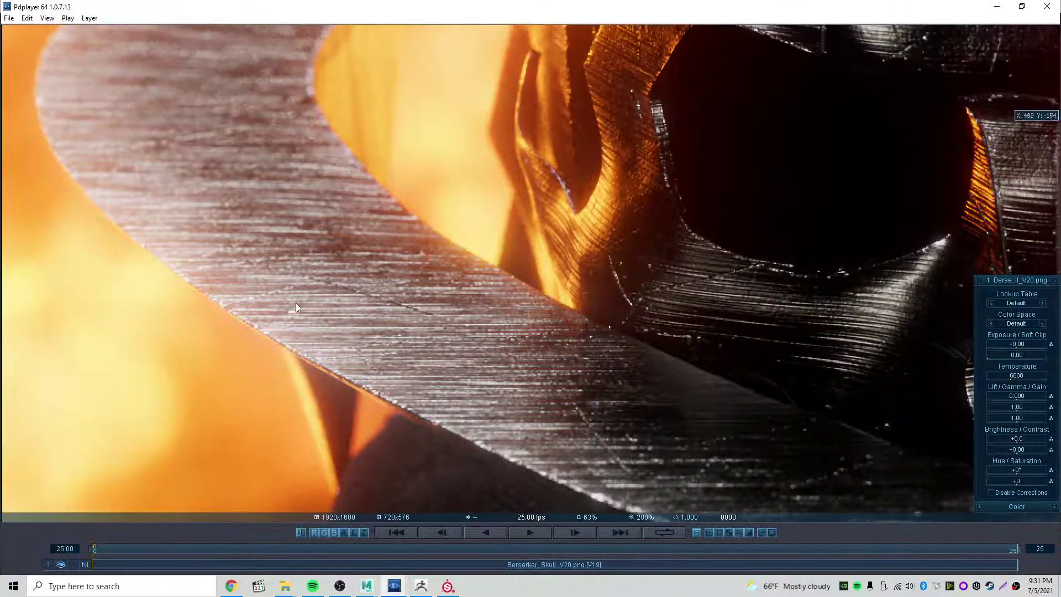
{"action": "scroll", "coordinate": [299, 304], "scroll_direction": "down", "scroll_amount": 1}
{"action": "middle_click_drag", "start_coordinate": [597, 356], "coordinate": [375, 352]}
{"action": "middle_click_drag", "start_coordinate": [551, 197], "coordinate": [504, 380]}
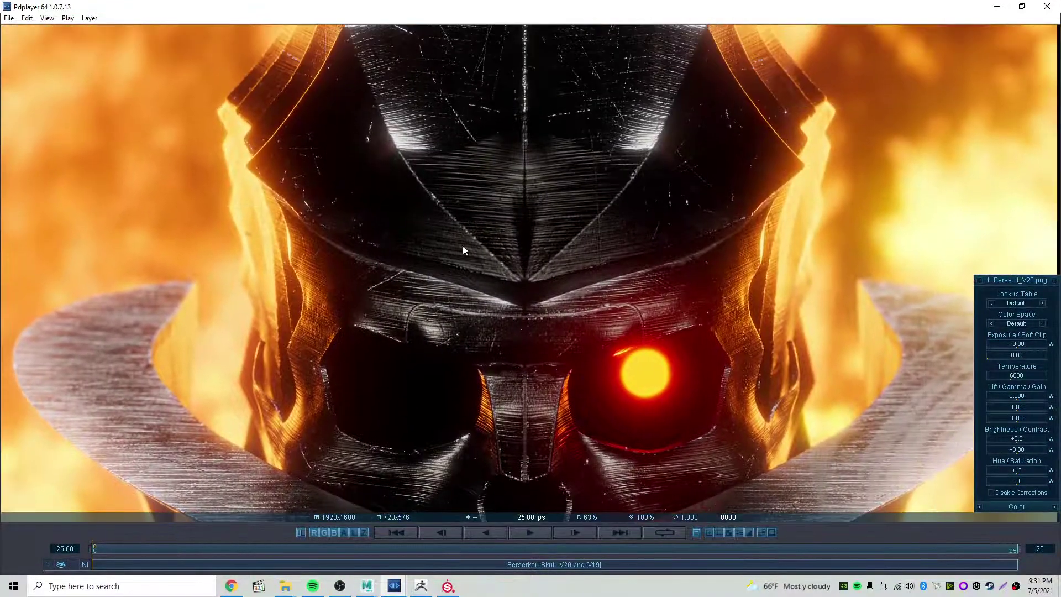
{"action": "middle_click_drag", "start_coordinate": [419, 204], "coordinate": [406, 295]}
{"action": "scroll", "coordinate": [537, 161], "scroll_direction": "up", "scroll_amount": 1}
{"action": "middle_click_drag", "start_coordinate": [538, 164], "coordinate": [476, 306]}
{"action": "scroll", "coordinate": [476, 306], "scroll_direction": "down", "scroll_amount": 1}
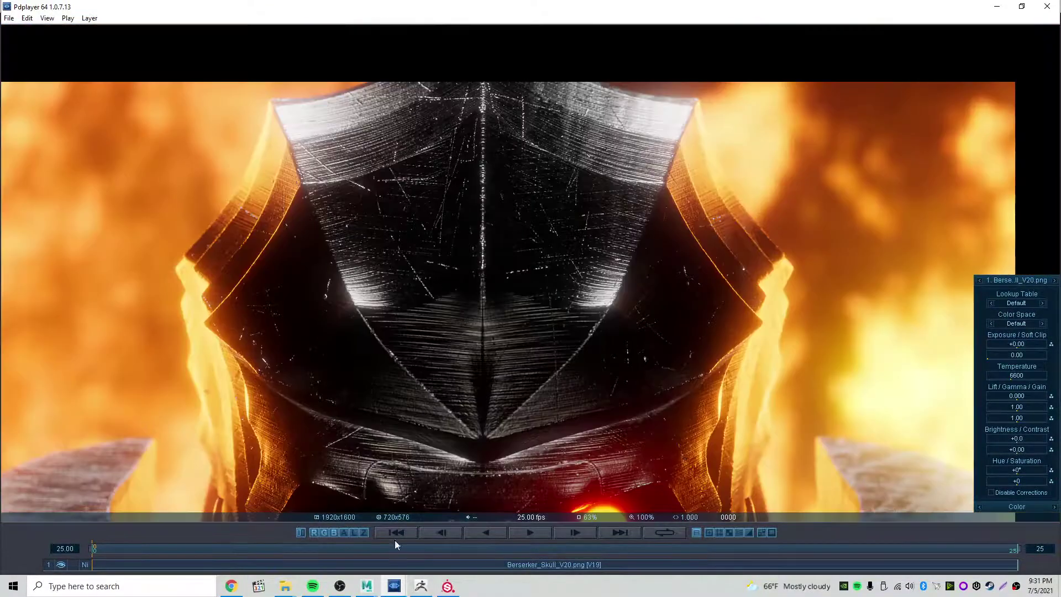
Return to the helmet's height map, view it at a smaller scale and close it.
{"action": "mouse_move", "coordinate": [398, 590]}
{"action": "left_click", "coordinate": [454, 535]}
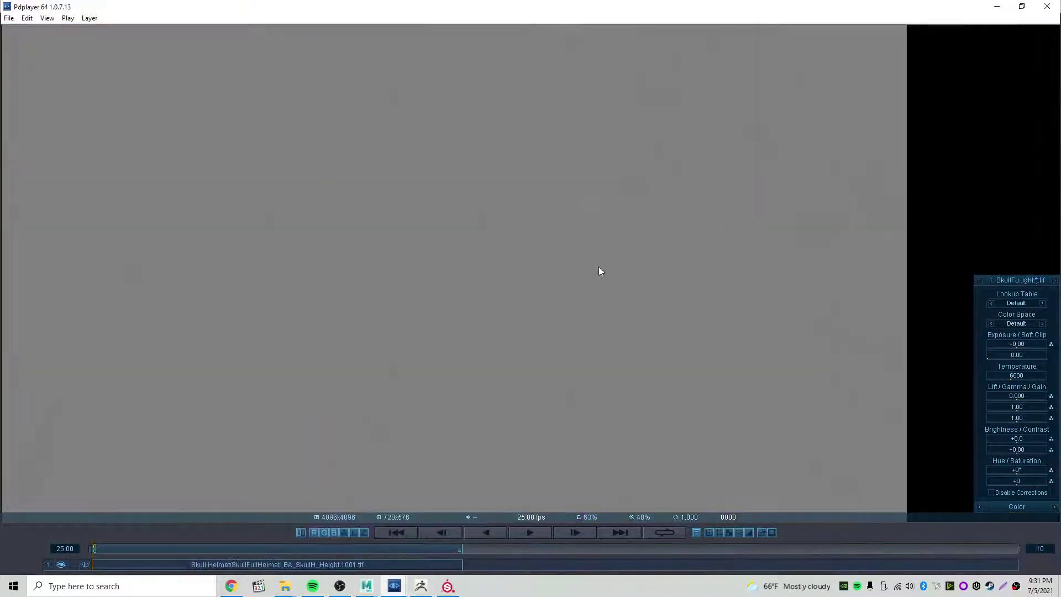
{"action": "scroll", "coordinate": [556, 273], "scroll_direction": "down", "scroll_amount": 1}
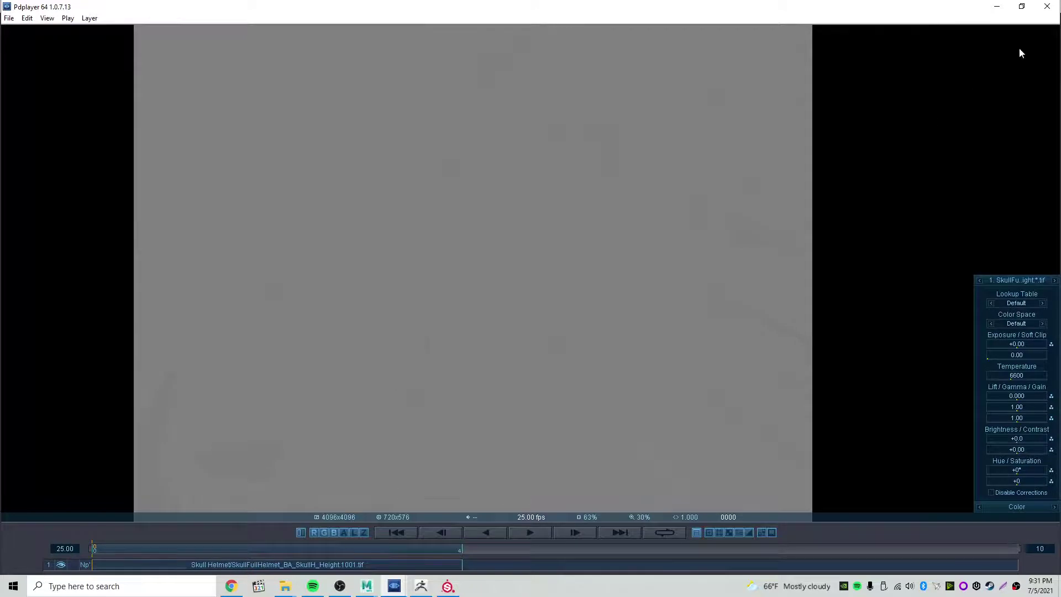
{"action": "left_click", "coordinate": [1047, 6]}
Look through the remaining texture maps in the Skull Helmet folder, minimize it and return to the render's face area.
{"action": "mouse_move", "coordinate": [286, 583]}
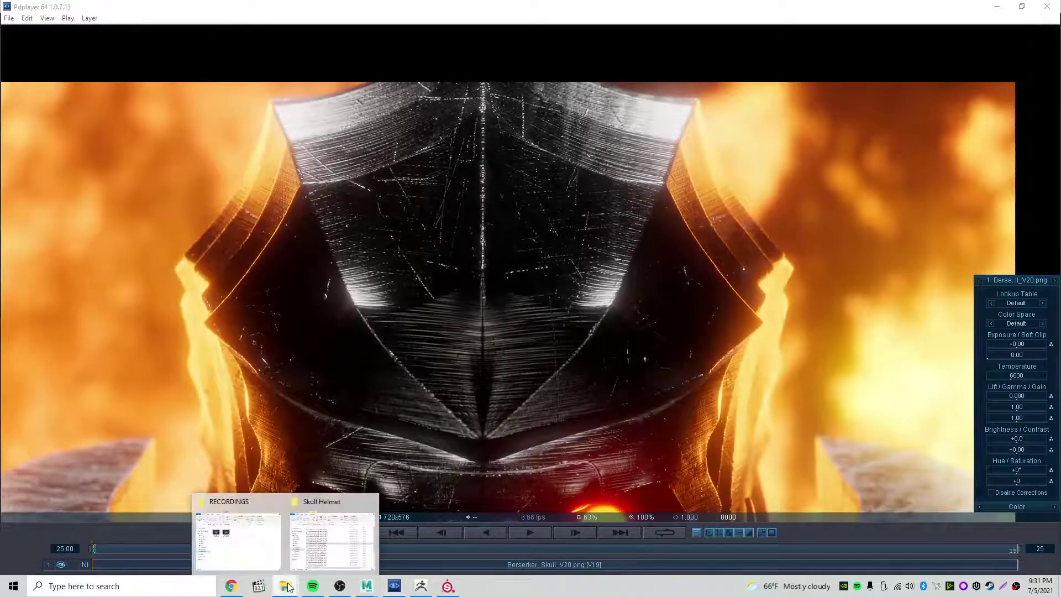
{"action": "left_click", "coordinate": [331, 533]}
{"action": "scroll", "coordinate": [634, 408], "scroll_direction": "down", "scroll_amount": 4}
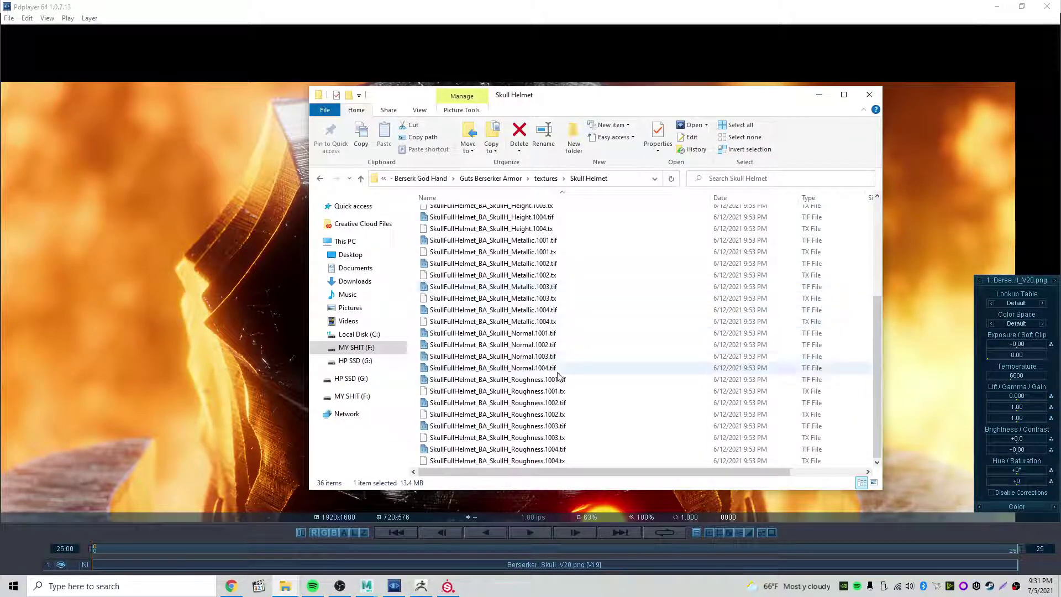
{"action": "left_click", "coordinate": [819, 95]}
{"action": "middle_click_drag", "start_coordinate": [601, 406], "coordinate": [635, 176]}
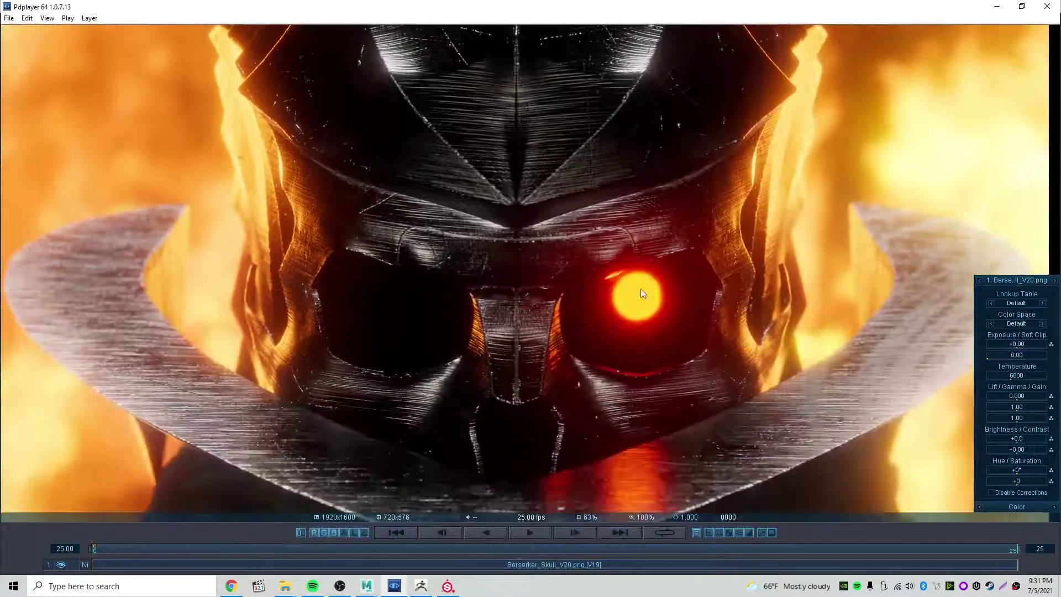
Switch to Substance Painter and expand the Berserker Armor Chest folder to show its layers.
{"action": "left_click", "coordinate": [459, 584]}
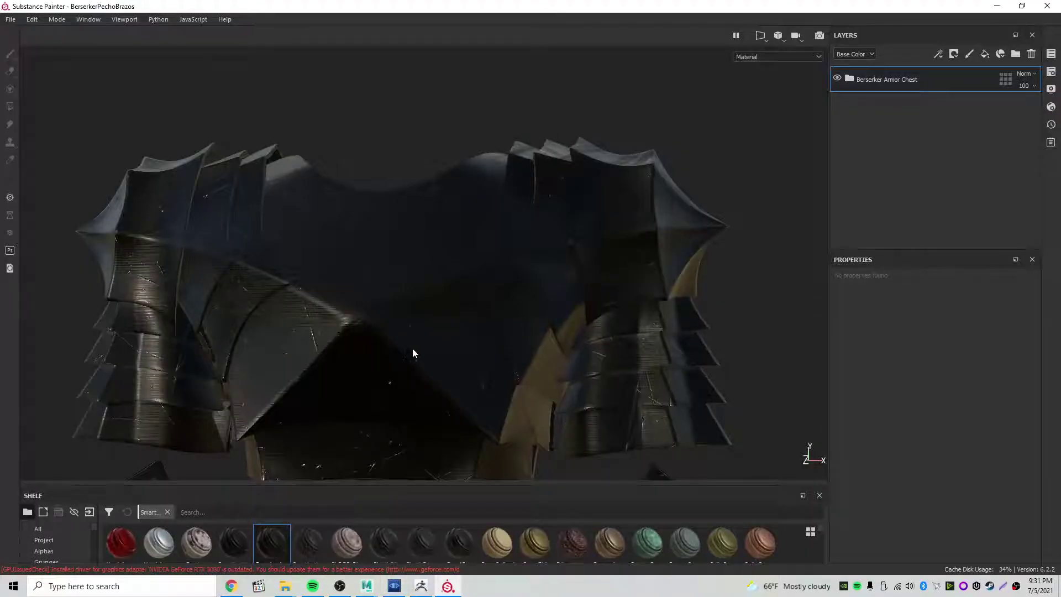
{"action": "left_click_drag", "start_coordinate": [412, 353], "coordinate": [535, 253], "text": "alt"}
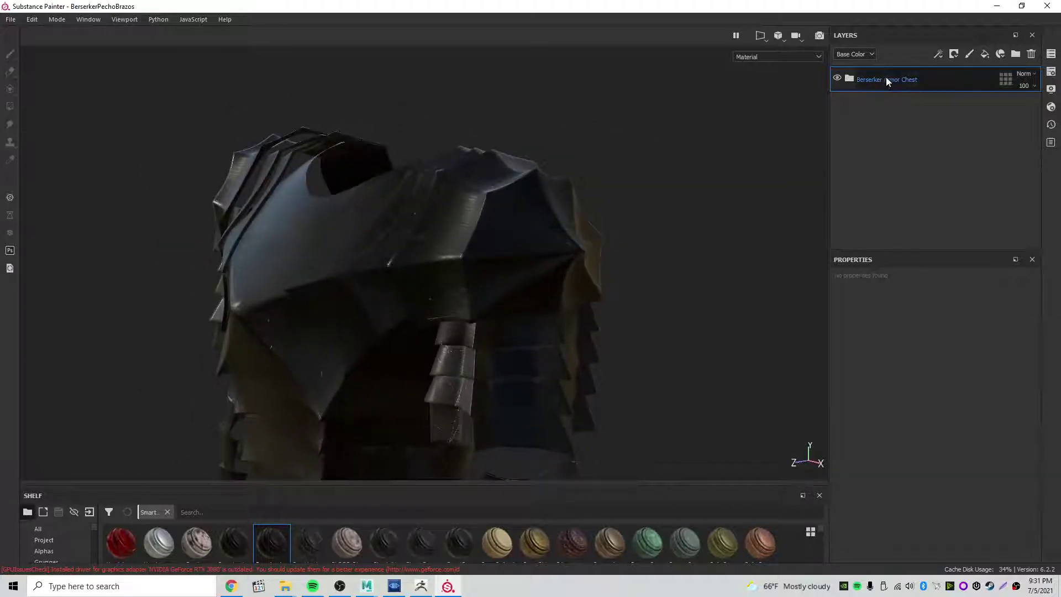
{"action": "left_click", "coordinate": [850, 78]}
{"action": "left_click_drag", "start_coordinate": [1036, 115], "coordinate": [1036, 127]}
Enlarge the shelf to look over the smart materials and shrink it again.
{"action": "left_click_drag", "start_coordinate": [380, 487], "coordinate": [374, 267]}
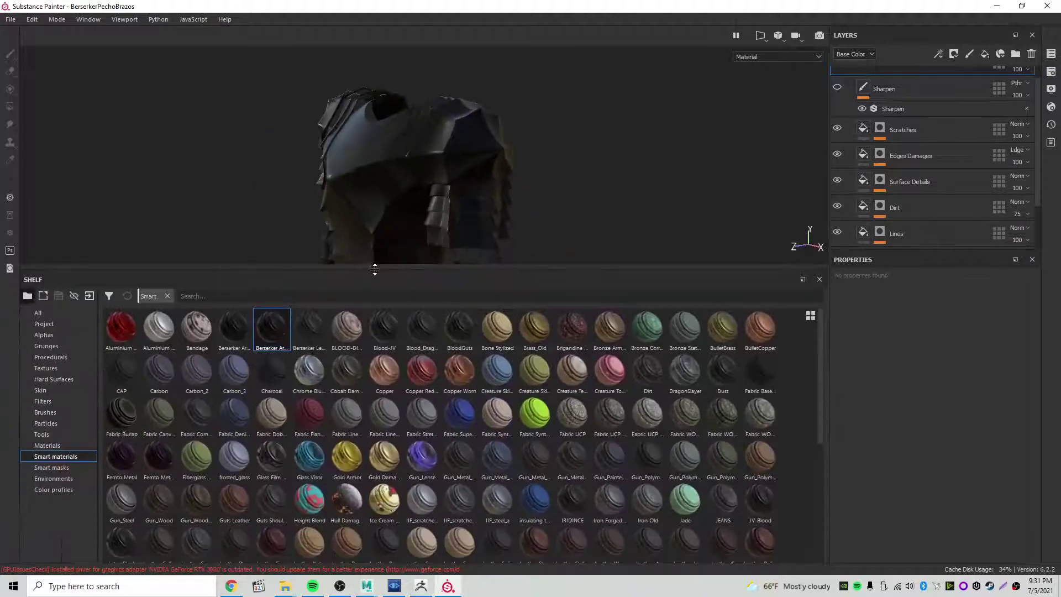
{"action": "mouse_move", "coordinate": [529, 339]}
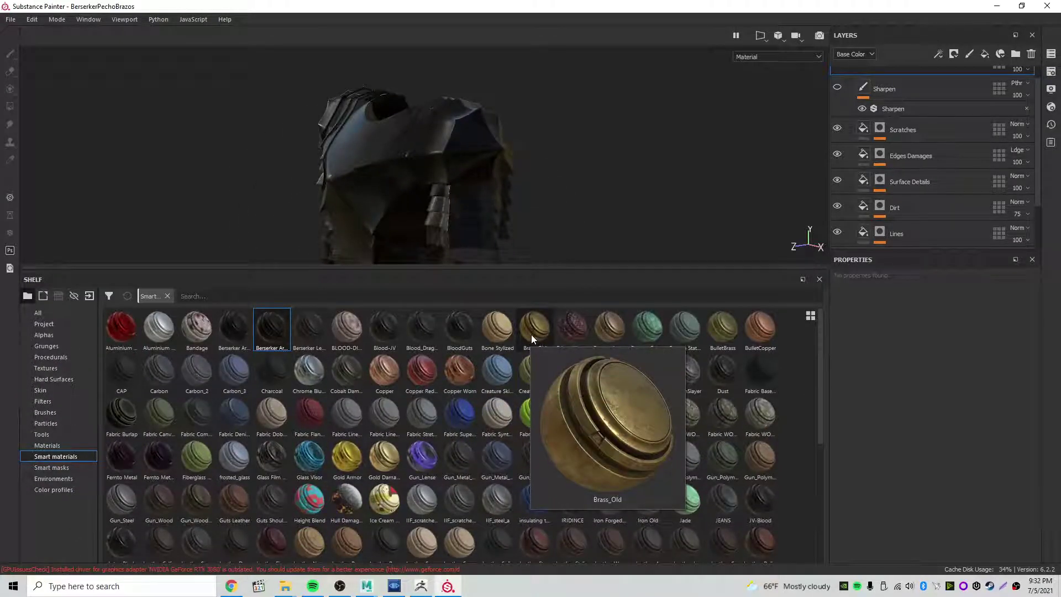
{"action": "left_click_drag", "start_coordinate": [505, 269], "coordinate": [492, 439]}
Examine the brushed lines, scratches and edge damage on the chest armor model from the front and side.
{"action": "left_click_drag", "start_coordinate": [409, 338], "coordinate": [521, 320], "text": "alt"}
{"action": "middle_click_drag", "start_coordinate": [521, 320], "coordinate": [658, 273], "text": "alt"}
{"action": "right_click_drag", "start_coordinate": [360, 347], "coordinate": [546, 338], "text": "alt"}
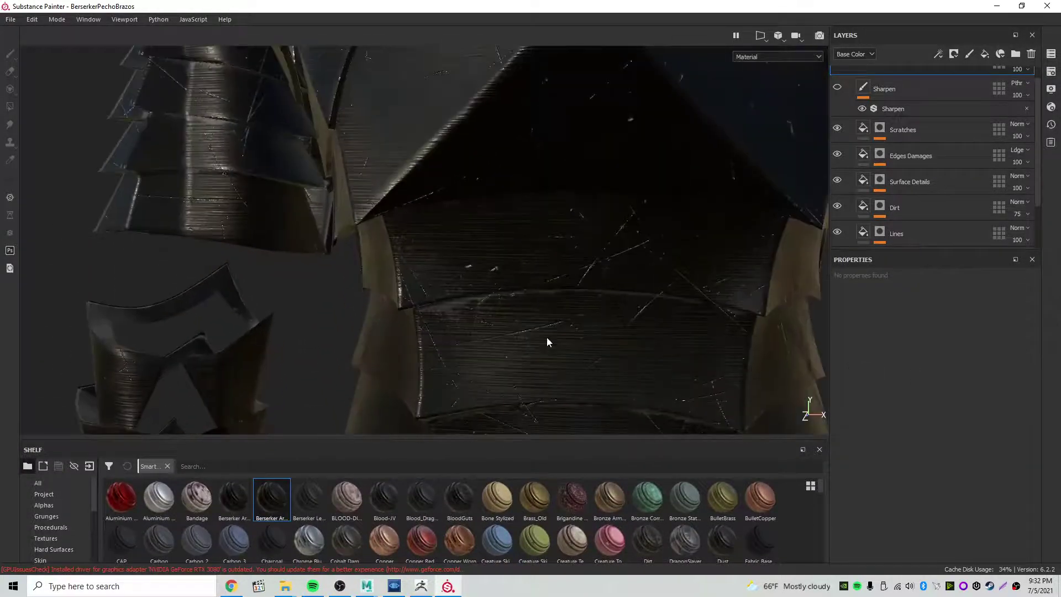
{"action": "left_click_drag", "start_coordinate": [546, 338], "coordinate": [415, 289], "text": "alt"}
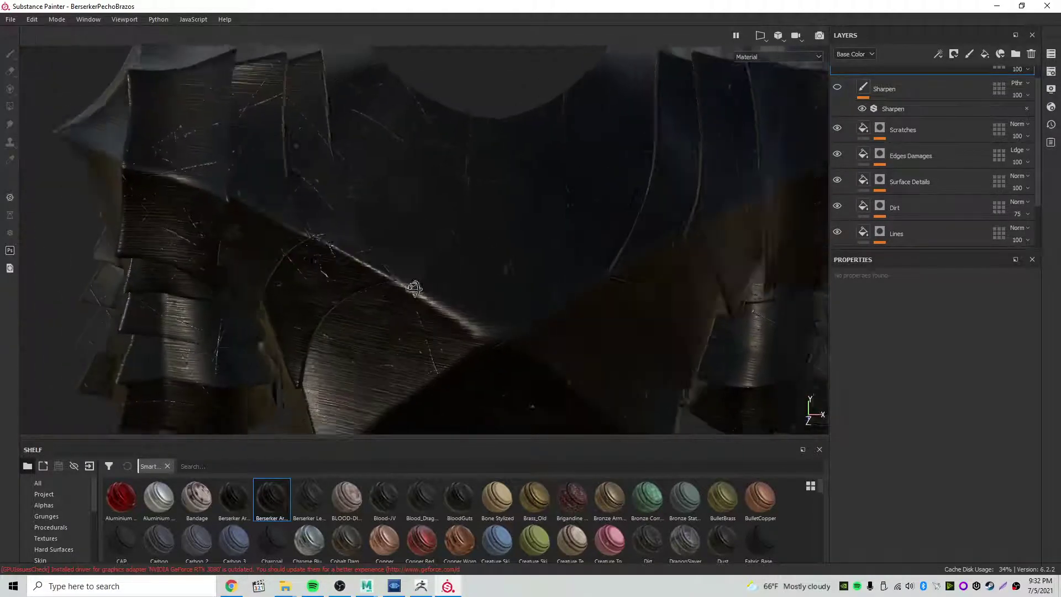
{"action": "middle_click_drag", "start_coordinate": [415, 289], "coordinate": [427, 278], "text": "alt"}
{"action": "left_click_drag", "start_coordinate": [426, 277], "coordinate": [260, 348], "text": "alt"}
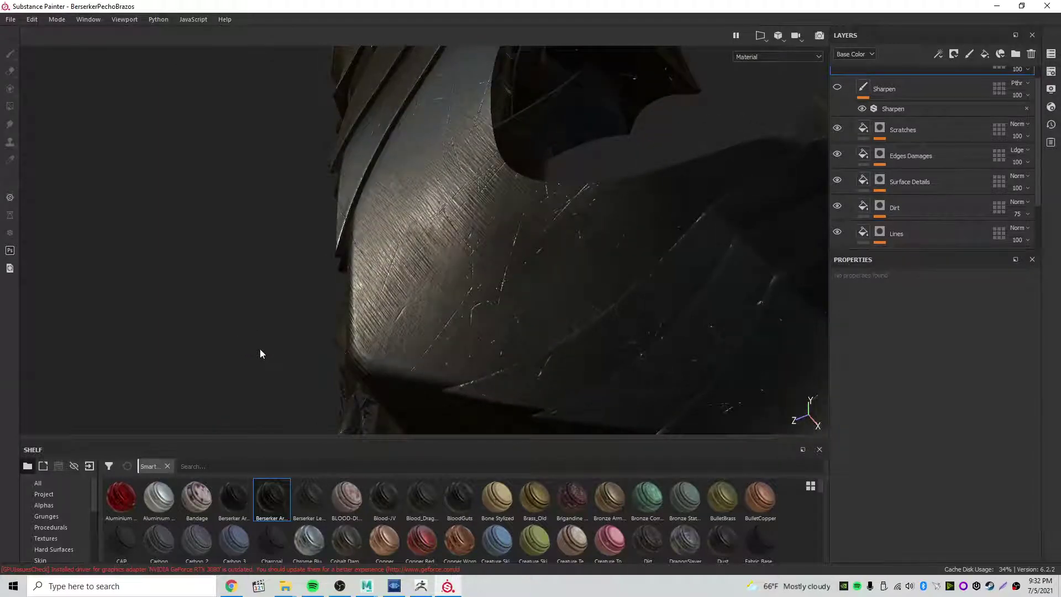
{"action": "left_click_drag", "start_coordinate": [374, 330], "coordinate": [626, 232], "text": "alt"}
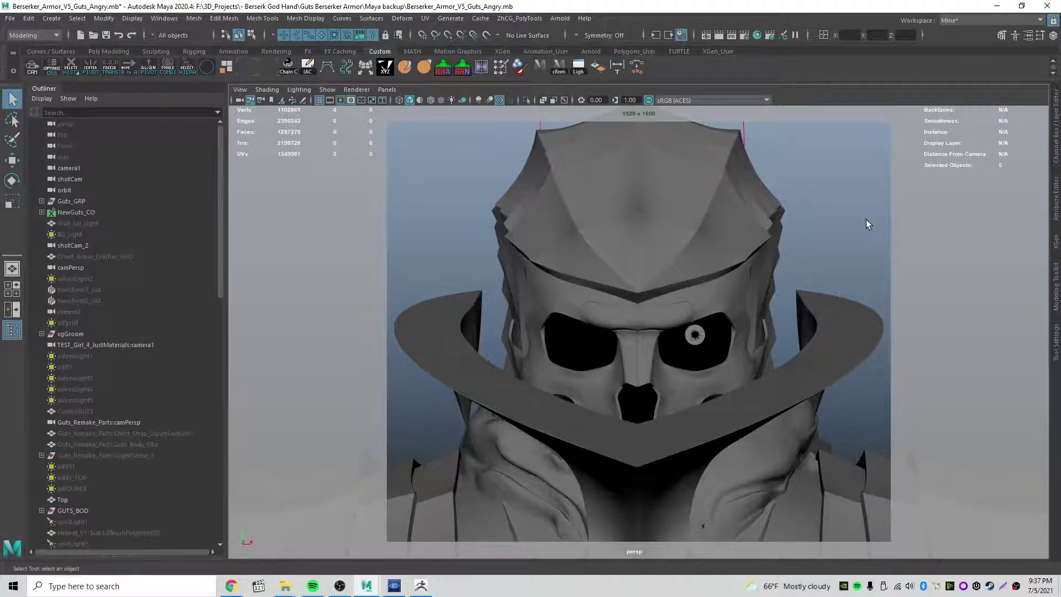
Switch to Pdplayer and examine the overall composition and the face of the Berserker_Skull_V20.png render.
{"action": "left_click", "coordinate": [395, 586]}
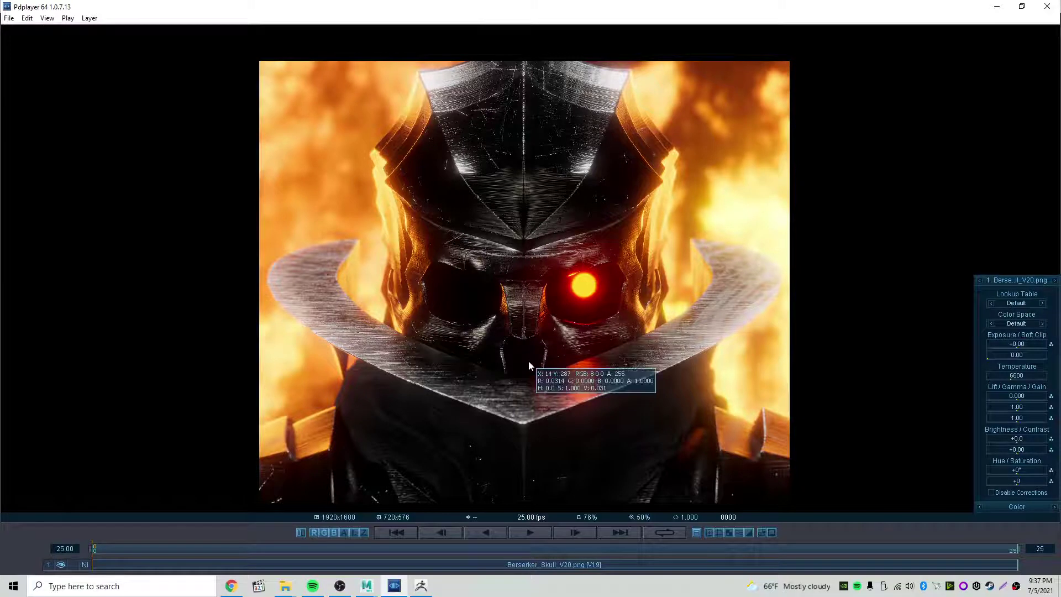
{"action": "scroll", "coordinate": [532, 366], "scroll_direction": "up", "scroll_amount": 1}
{"action": "scroll", "coordinate": [616, 396], "scroll_direction": "down", "scroll_amount": 2}
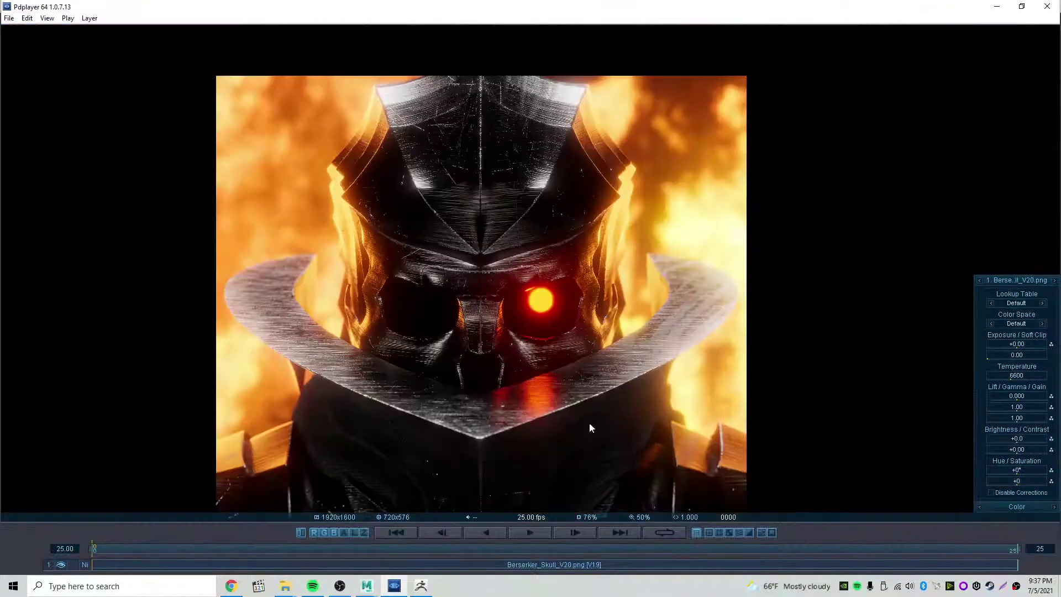
{"action": "left_click_drag", "start_coordinate": [574, 412], "coordinate": [598, 388]}
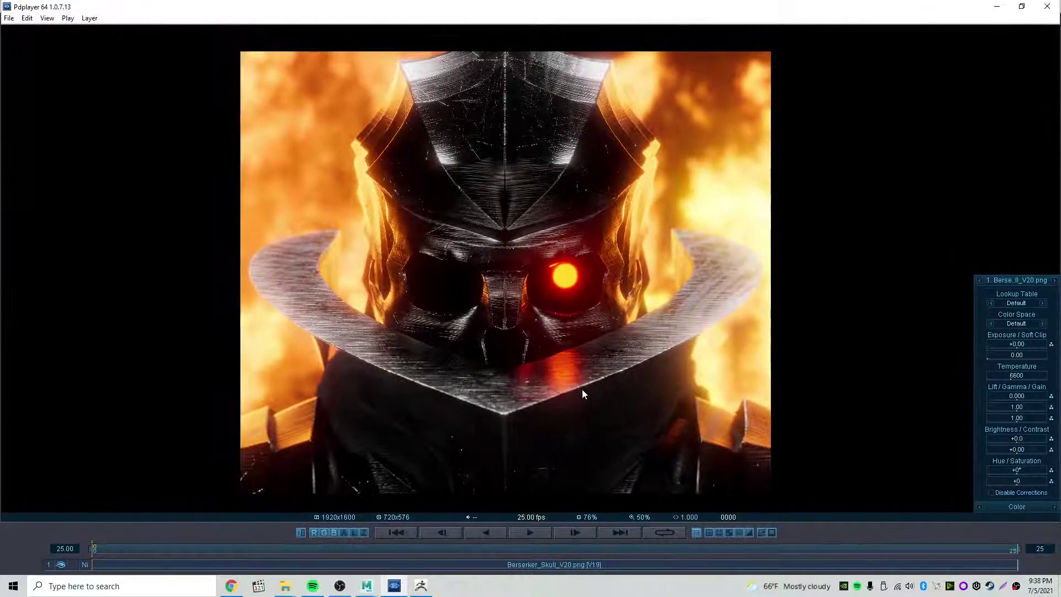
{"action": "scroll", "coordinate": [398, 247], "scroll_direction": "up", "scroll_amount": 1}
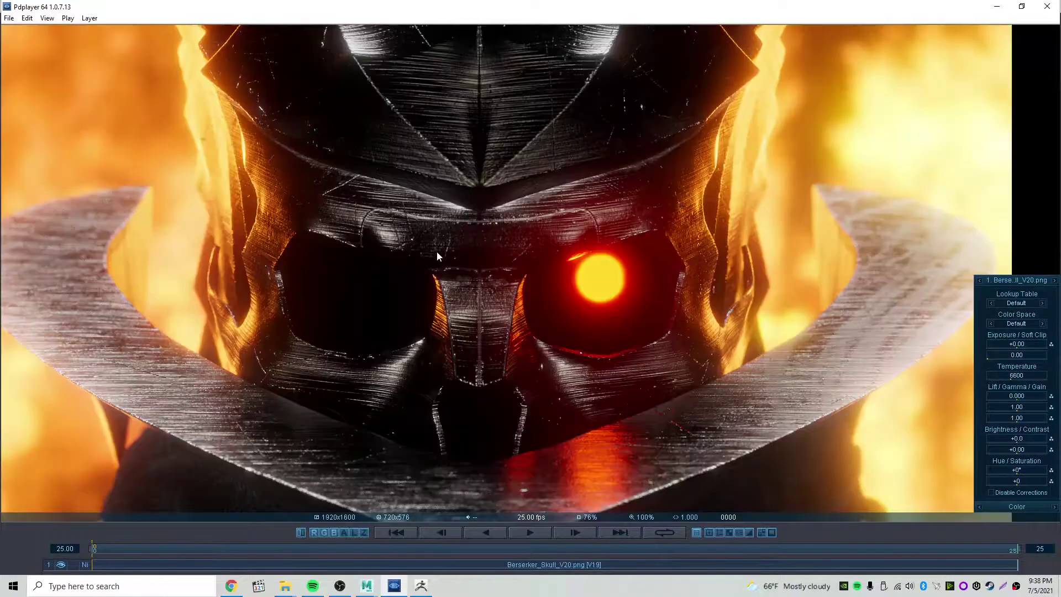
{"action": "scroll", "coordinate": [437, 251], "scroll_direction": "down", "scroll_amount": 1}
{"action": "scroll", "coordinate": [502, 257], "scroll_direction": "up", "scroll_amount": 1}
{"action": "left_click_drag", "start_coordinate": [500, 257], "coordinate": [502, 303]}
{"action": "scroll", "coordinate": [490, 348], "scroll_direction": "down", "scroll_amount": 1}
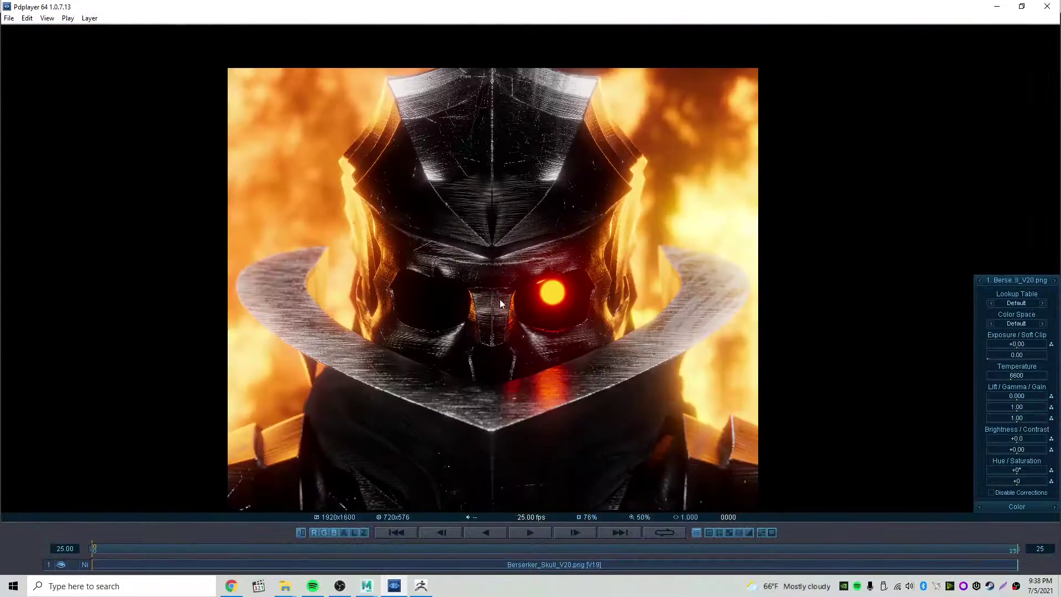
{"action": "mouse_move", "coordinate": [510, 313]}
Switch back to the Maya scene and open the recent reference board BerserkerArmor.pur in PureRef.
{"action": "mouse_move", "coordinate": [367, 585]}
{"action": "left_click", "coordinate": [413, 556]}
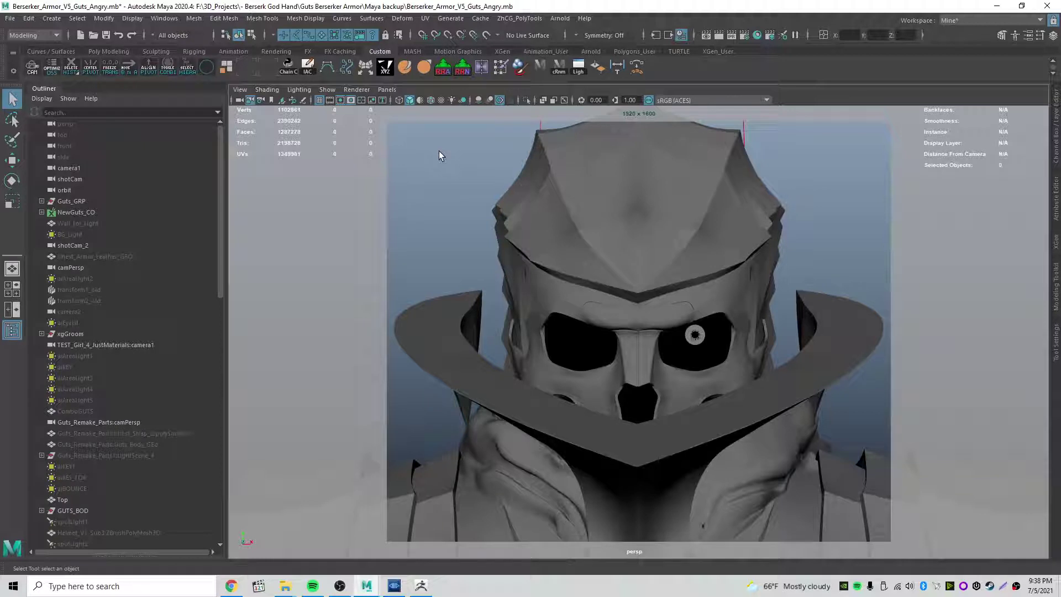
{"action": "left_click", "coordinate": [3, 593]}
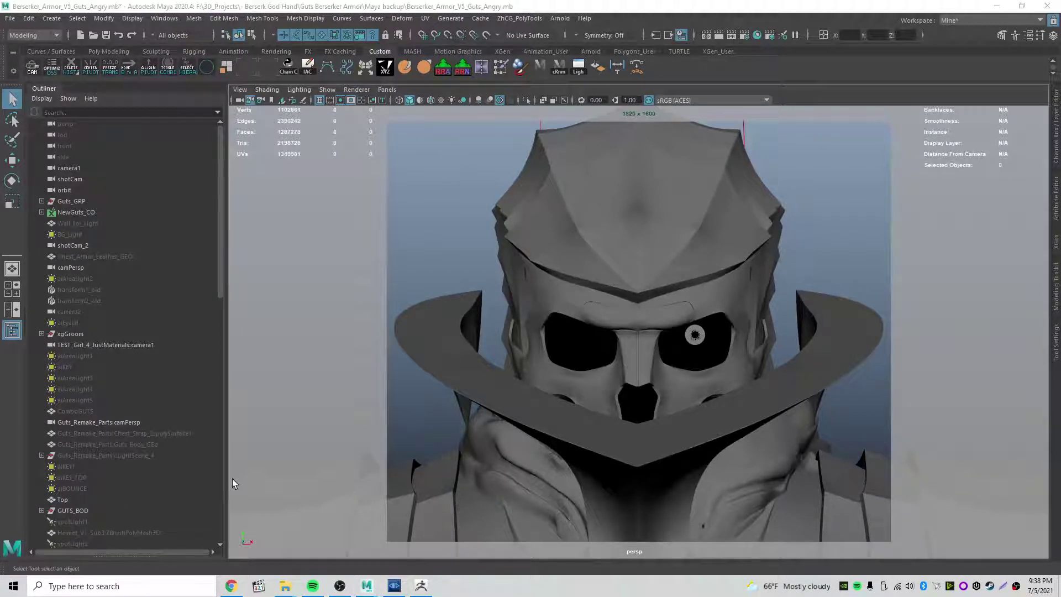
{"action": "scroll", "coordinate": [257, 469], "scroll_direction": "down", "scroll_amount": 5}
{"action": "scroll", "coordinate": [252, 498], "scroll_direction": "up", "scroll_amount": 2}
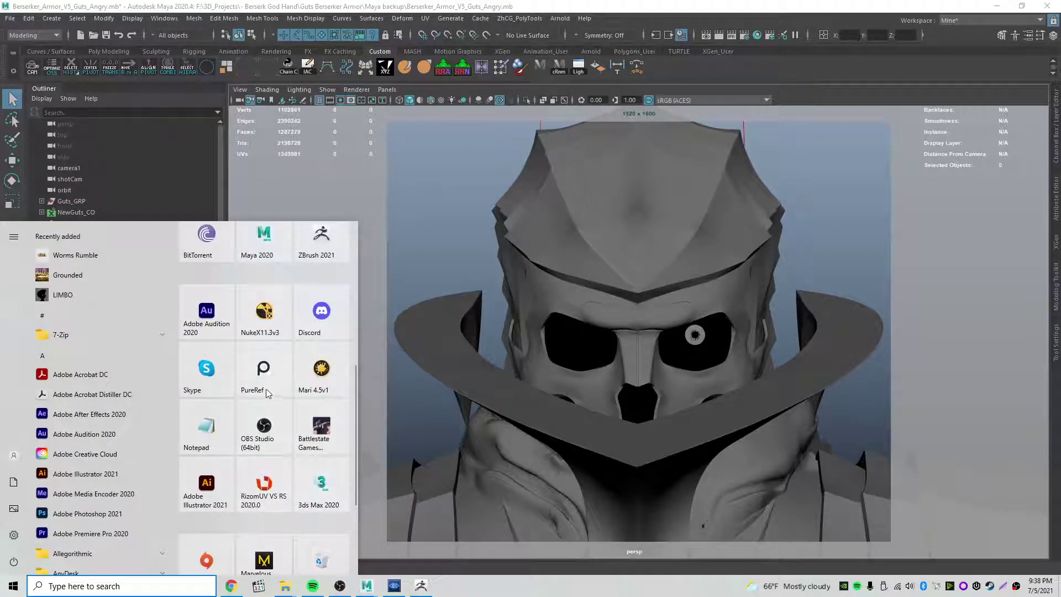
{"action": "right_click", "coordinate": [271, 366]}
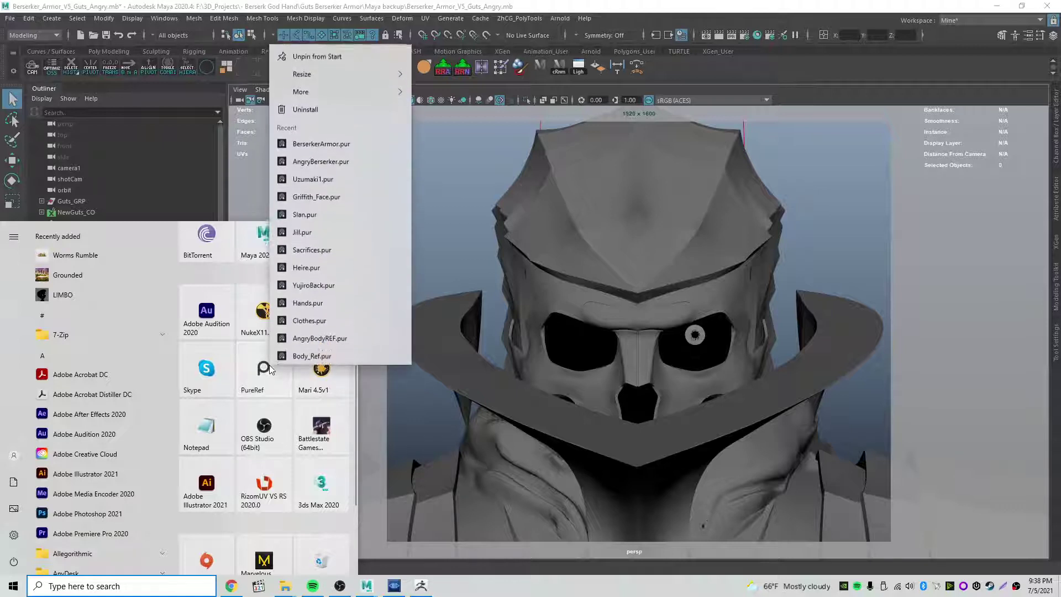
{"action": "left_click", "coordinate": [321, 141]}
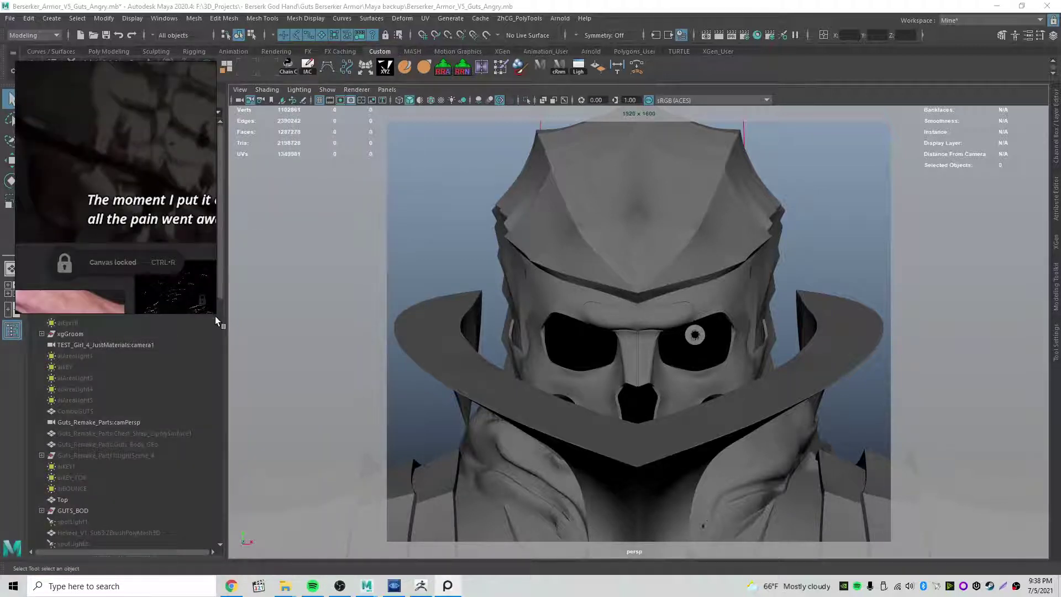
Enlarge the PureRef window and look over the whole collection of Berserk reference images.
{"action": "left_click_drag", "start_coordinate": [215, 317], "coordinate": [447, 416]}
{"action": "scroll", "coordinate": [210, 287], "scroll_direction": "down", "scroll_amount": 5}
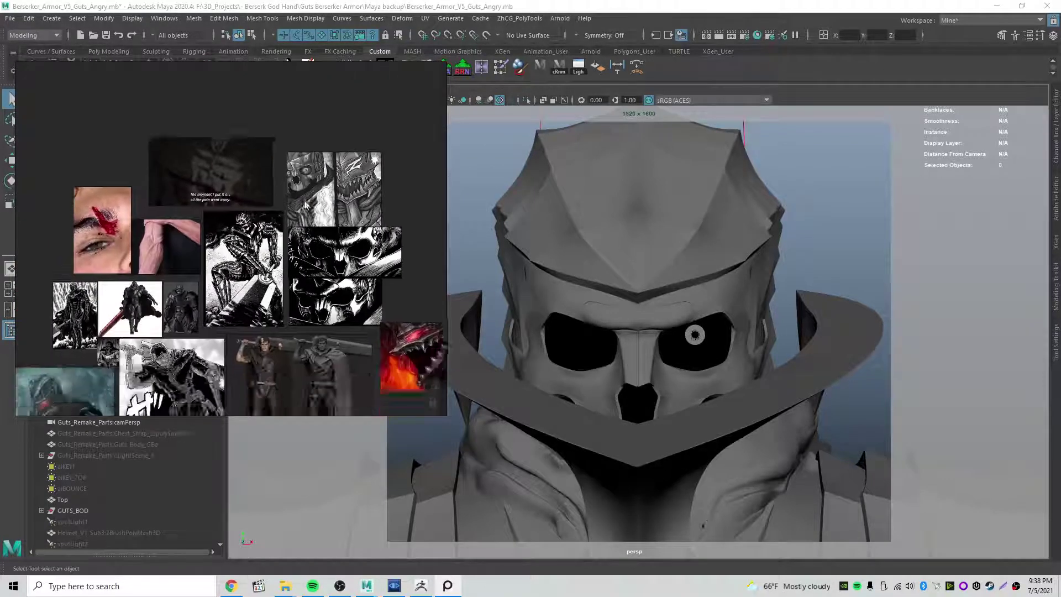
{"action": "scroll", "coordinate": [305, 203], "scroll_direction": "down", "scroll_amount": 6}
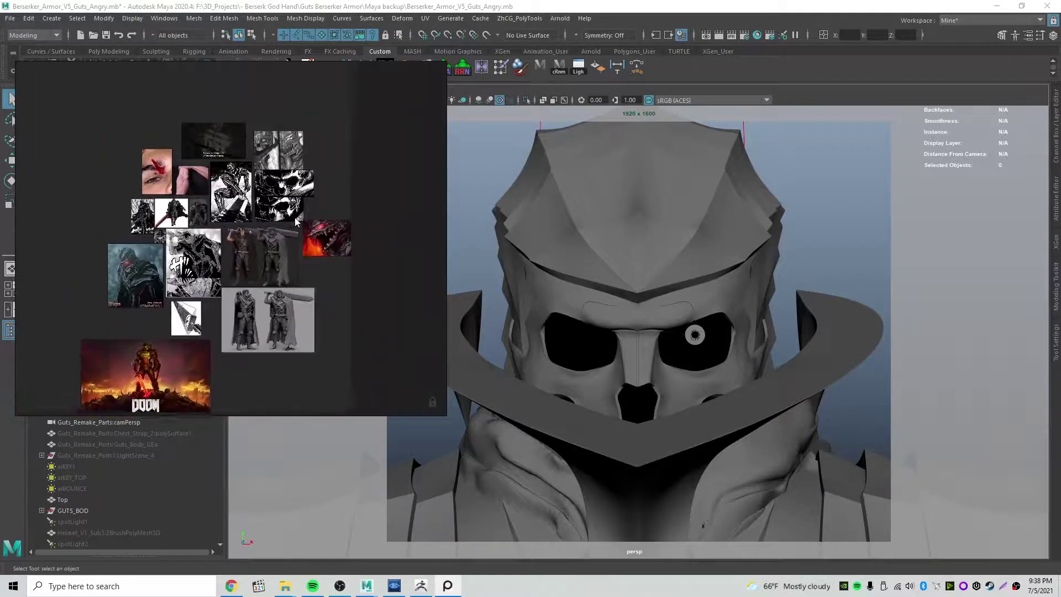
{"action": "middle_click_drag", "start_coordinate": [295, 218], "coordinate": [267, 183]}
{"action": "middle_click_drag", "start_coordinate": [328, 227], "coordinate": [318, 286]}
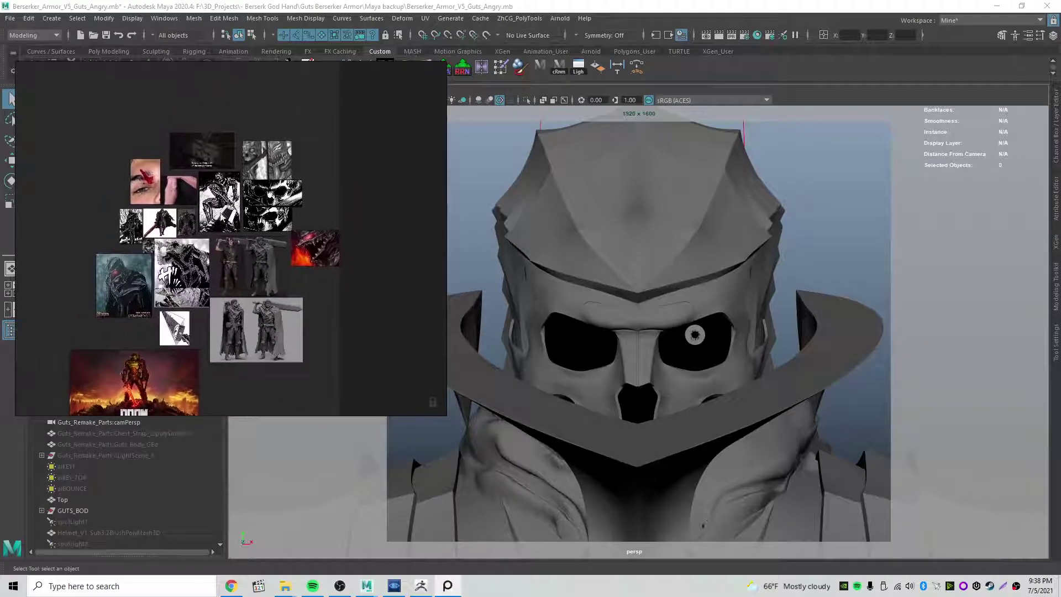
{"action": "scroll", "coordinate": [272, 197], "scroll_direction": "up", "scroll_amount": 4}
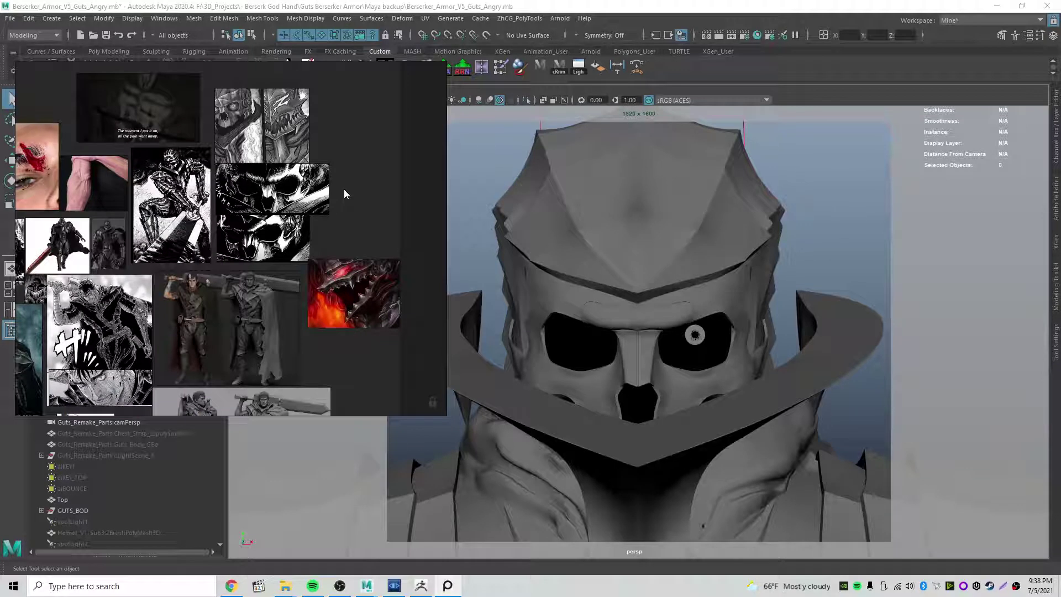
Keep the reference board always on top, shrink its window around the skull panels and return to the Maya scene.
{"action": "key", "text": "ctrl+shift+a"}
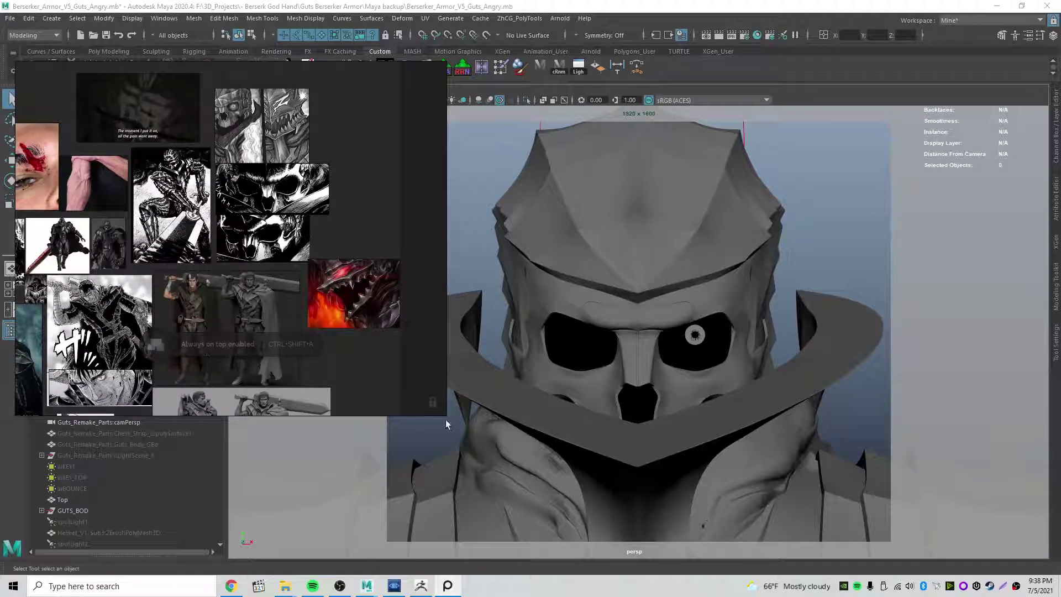
{"action": "left_click_drag", "start_coordinate": [447, 415], "coordinate": [236, 277]}
{"action": "middle_click_drag", "start_coordinate": [205, 231], "coordinate": [124, 179]}
{"action": "left_click", "coordinate": [447, 223]}
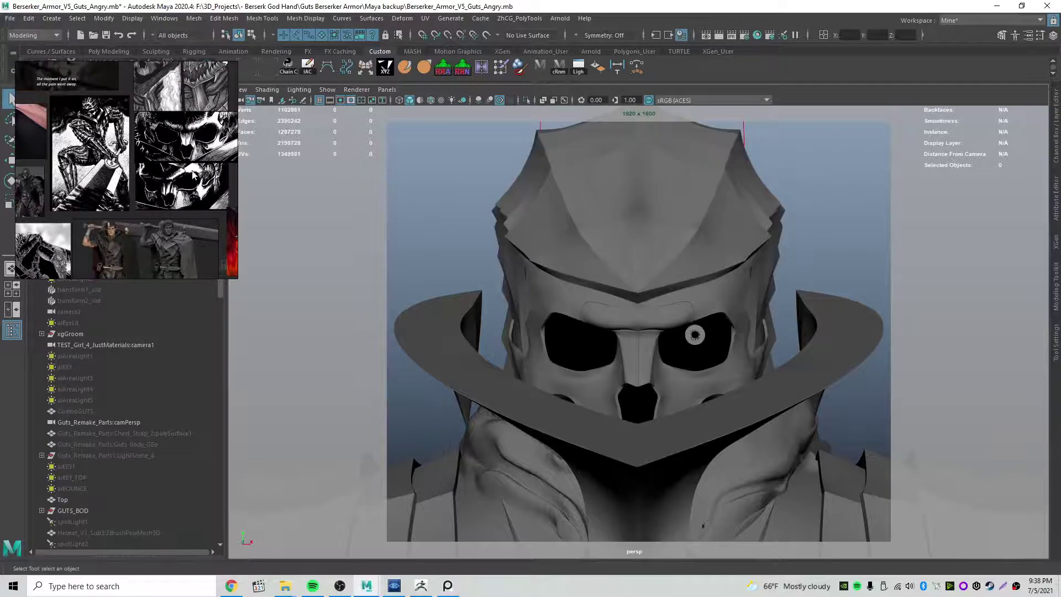
Move the reference board over the outliner and enlarge it up to the helmet model, with the manga panels in view.
{"action": "left_click_drag", "start_coordinate": [135, 163], "coordinate": [221, 234]}
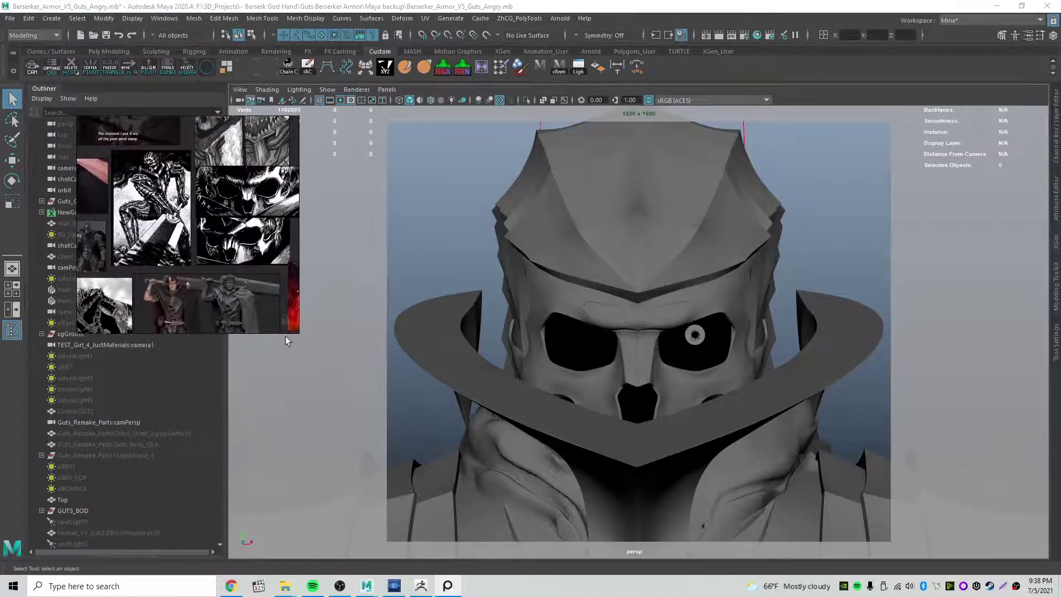
{"action": "left_click_drag", "start_coordinate": [297, 335], "coordinate": [437, 466]}
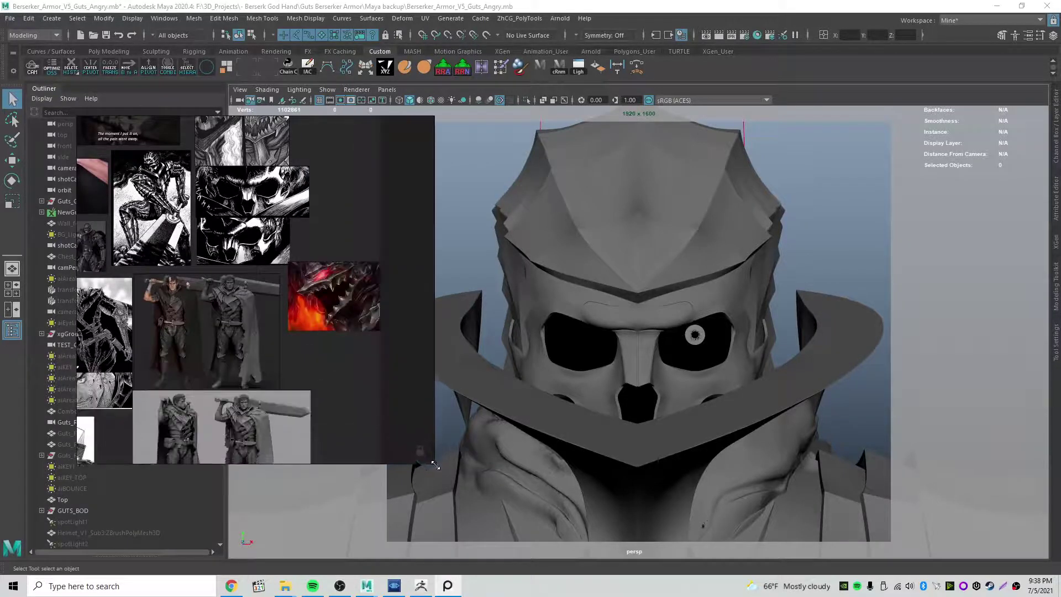
{"action": "scroll", "coordinate": [341, 231], "scroll_direction": "down", "scroll_amount": 2}
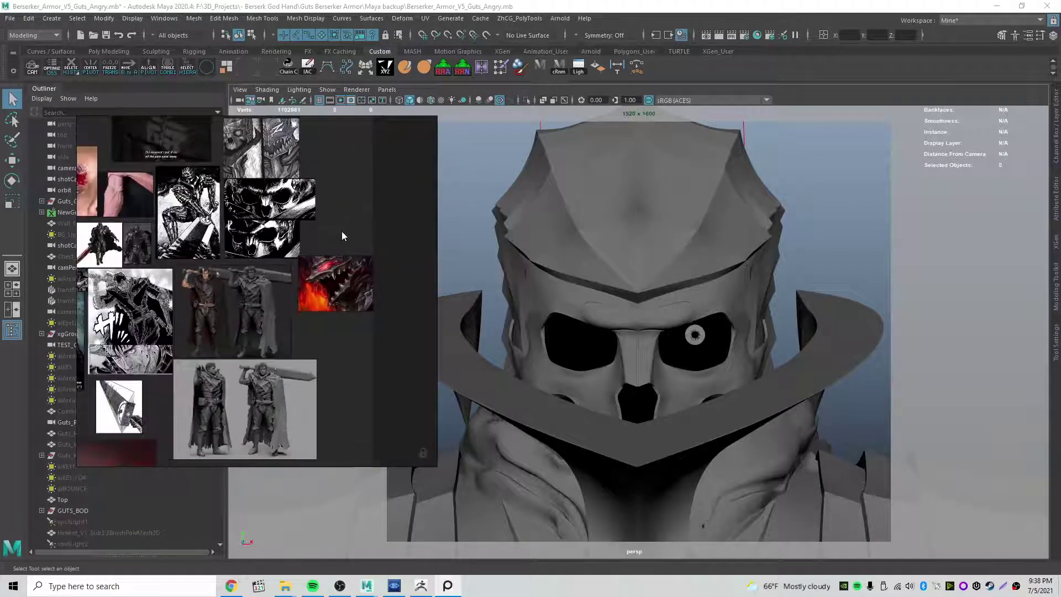
{"action": "middle_click_drag", "start_coordinate": [340, 213], "coordinate": [349, 269]}
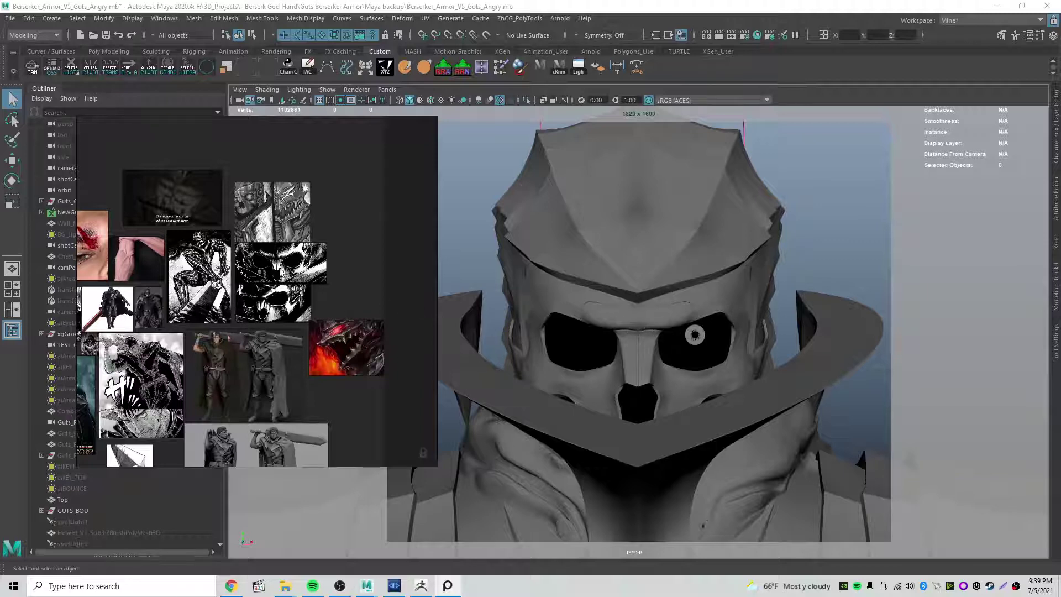
Examine the eye sockets, nose and cheek shading in the two manga skull panels, and frame both beside the helmet model.
{"action": "scroll", "coordinate": [197, 274], "scroll_direction": "up", "scroll_amount": 5}
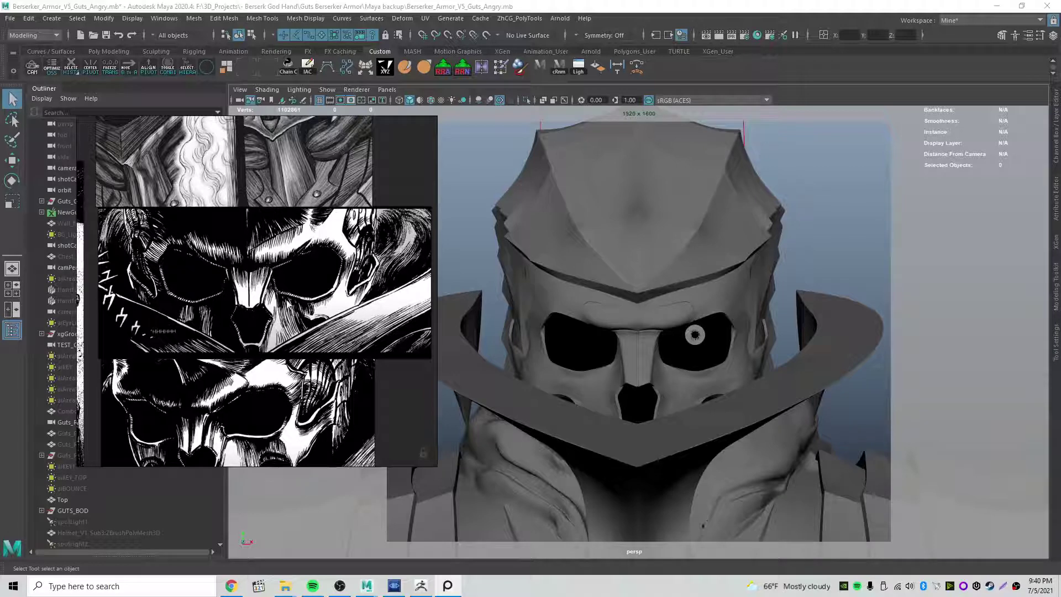
{"action": "scroll", "coordinate": [297, 280], "scroll_direction": "up", "scroll_amount": 3}
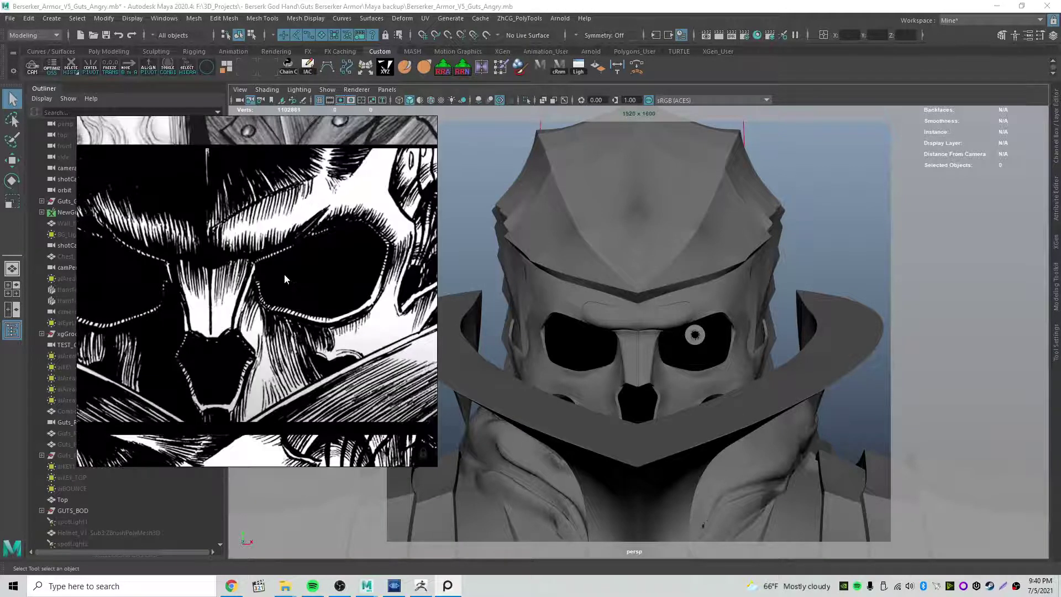
{"action": "scroll", "coordinate": [221, 276], "scroll_direction": "up", "scroll_amount": 2}
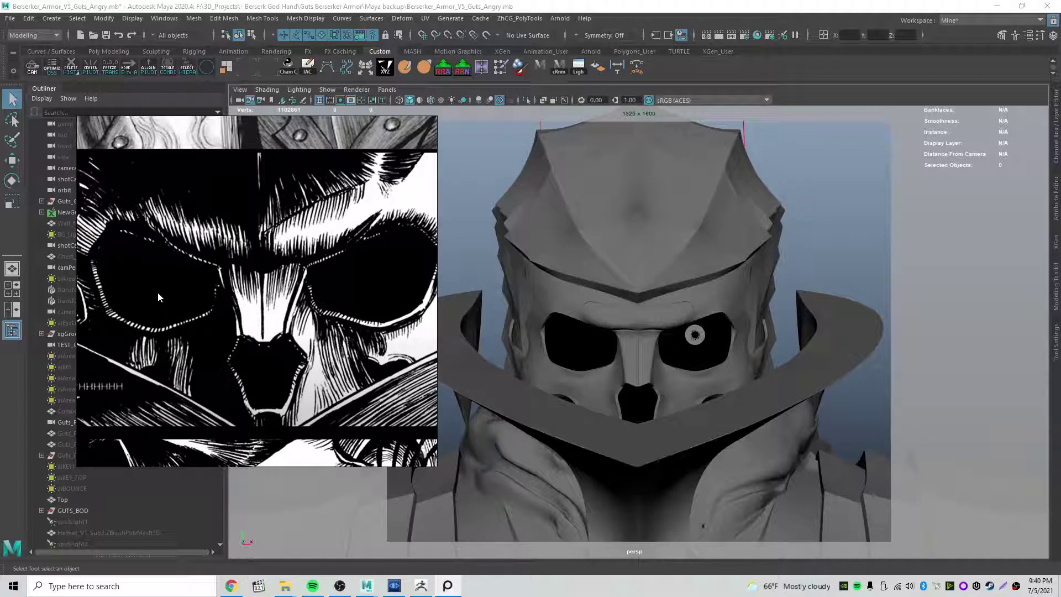
{"action": "scroll", "coordinate": [196, 278], "scroll_direction": "down", "scroll_amount": 2}
{"action": "scroll", "coordinate": [310, 274], "scroll_direction": "up", "scroll_amount": 2}
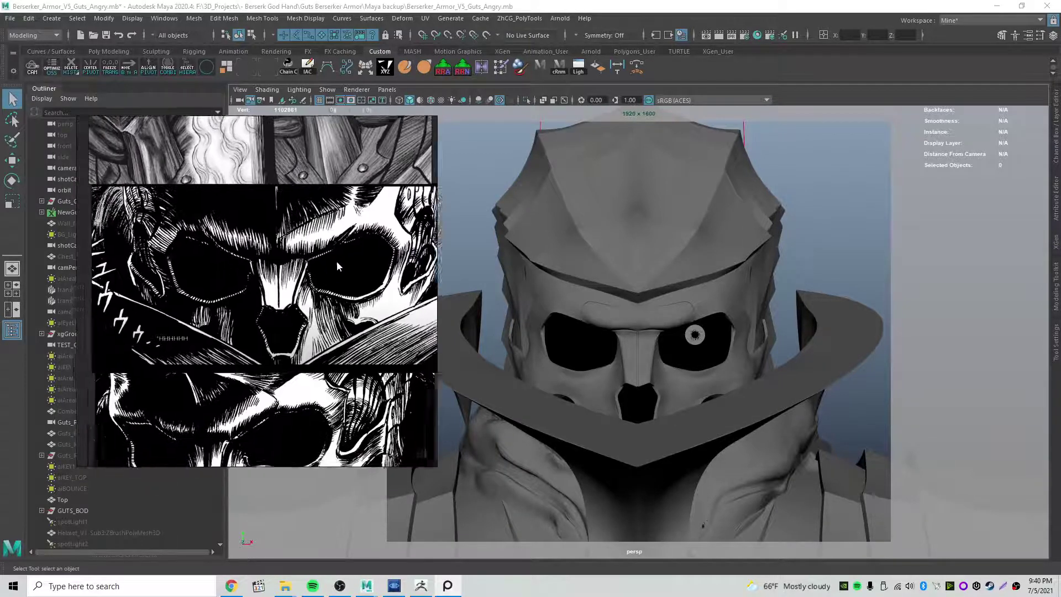
{"action": "scroll", "coordinate": [340, 260], "scroll_direction": "down", "scroll_amount": 4}
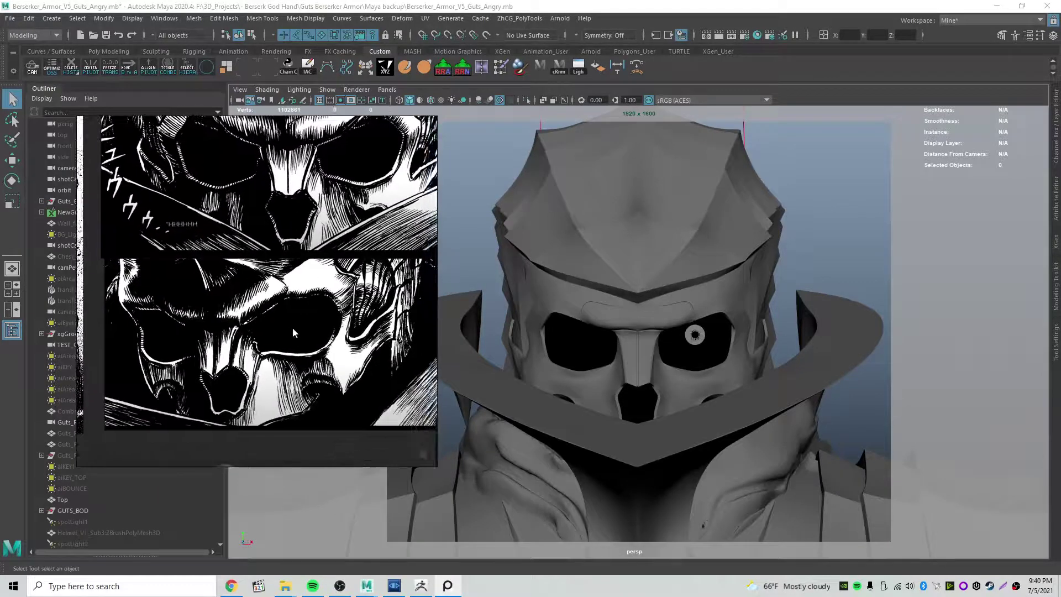
{"action": "middle_click_drag", "start_coordinate": [320, 267], "coordinate": [236, 231]}
{"action": "scroll", "coordinate": [287, 328], "scroll_direction": "up", "scroll_amount": 3}
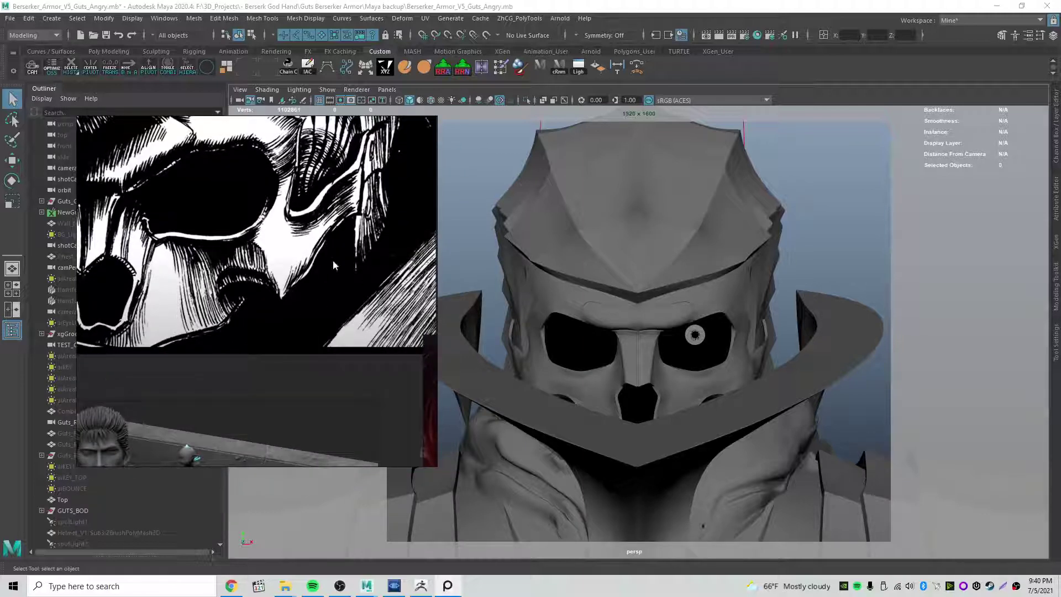
{"action": "scroll", "coordinate": [333, 265], "scroll_direction": "down", "scroll_amount": 5}
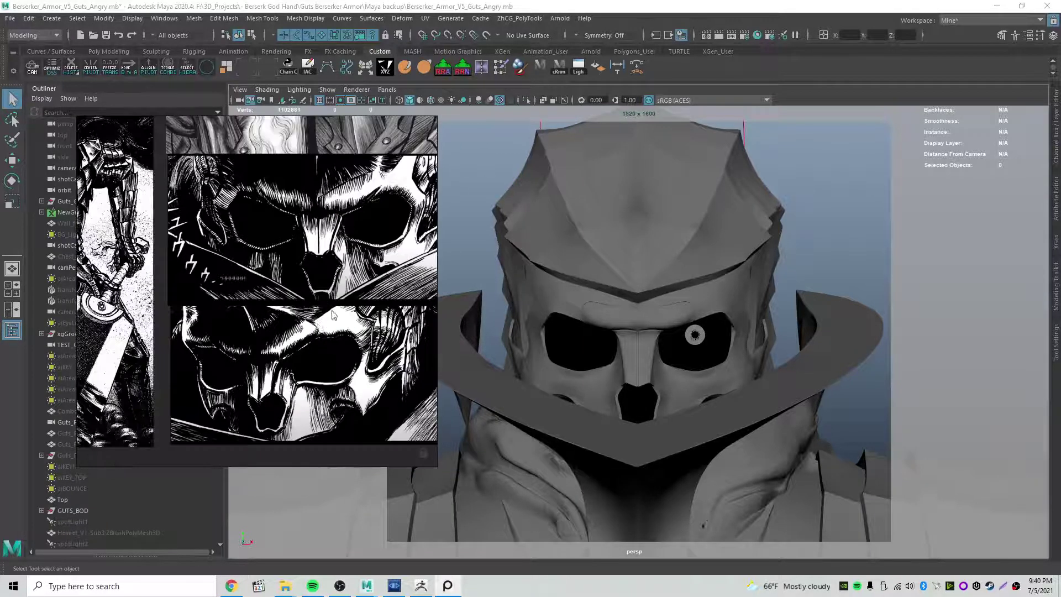
{"action": "middle_click_drag", "start_coordinate": [333, 314], "coordinate": [271, 324]}
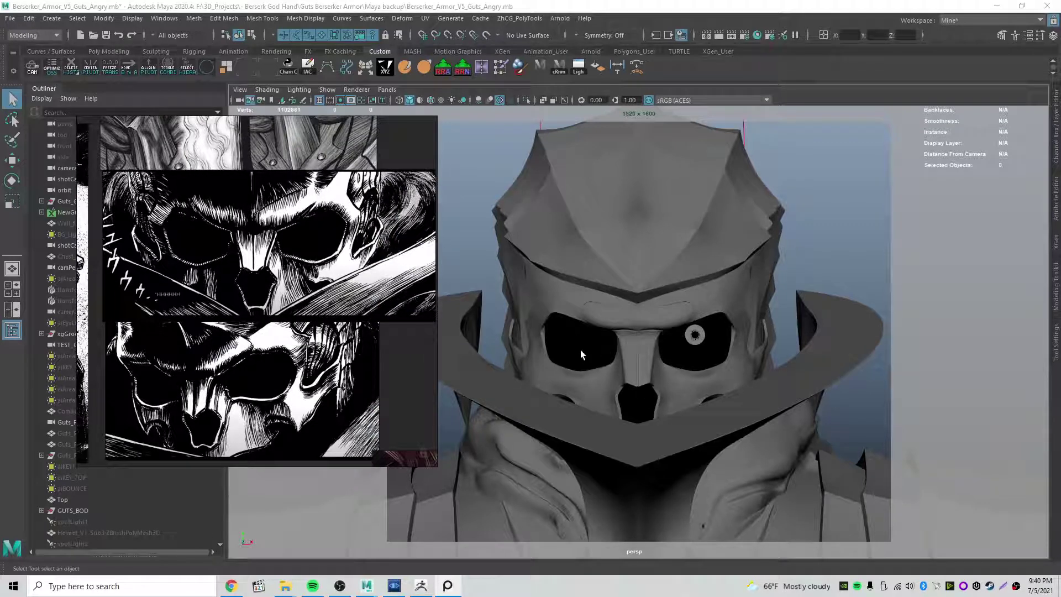
Switch to Pdplayer and examine the eye sockets, nose and edge scratches of the skull render up close against the manga panels.
{"action": "left_click", "coordinate": [394, 586]}
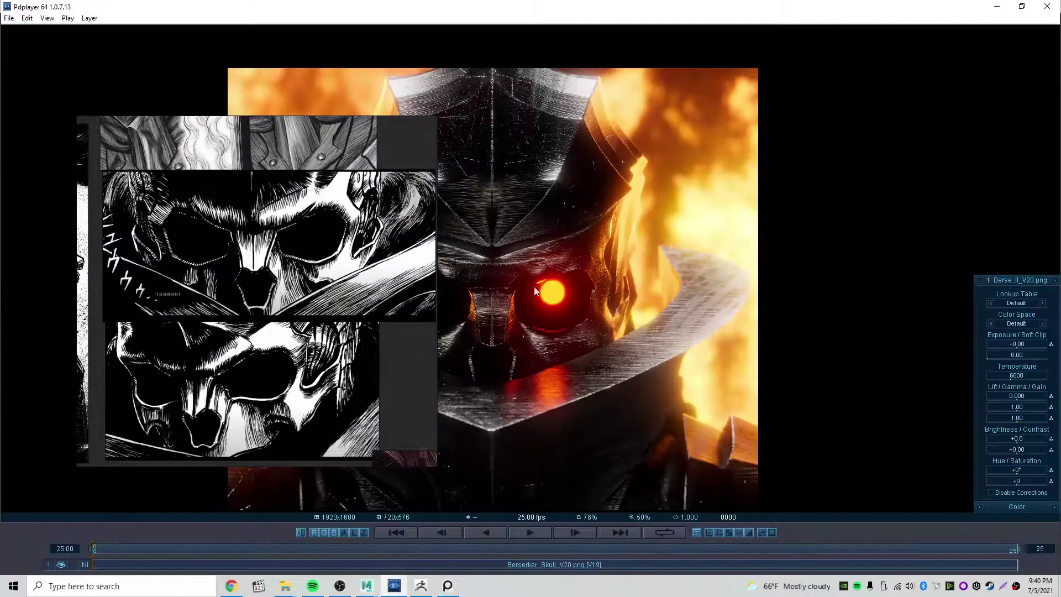
{"action": "scroll", "coordinate": [559, 298], "scroll_direction": "up", "scroll_amount": 2}
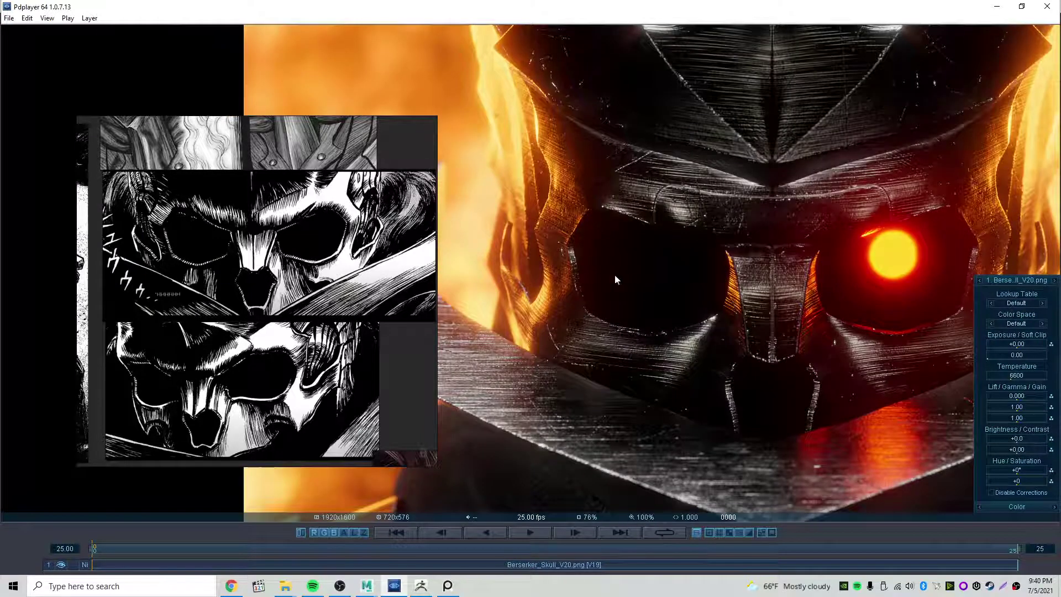
{"action": "left_click_drag", "start_coordinate": [635, 253], "coordinate": [569, 211]}
{"action": "scroll", "coordinate": [635, 288], "scroll_direction": "up", "scroll_amount": 1}
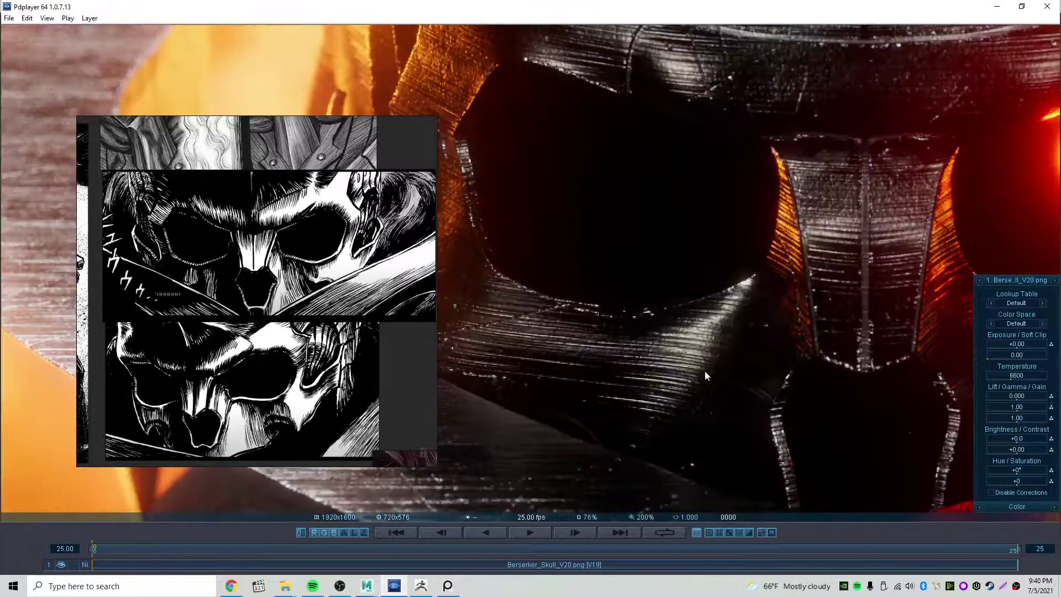
{"action": "scroll", "coordinate": [717, 389], "scroll_direction": "up", "scroll_amount": 3}
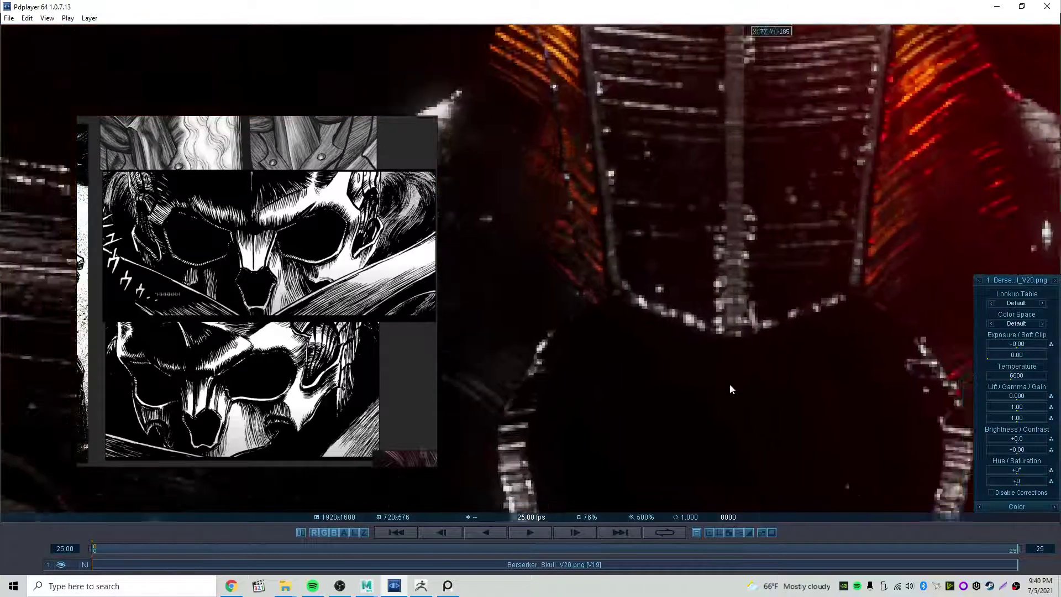
{"action": "scroll", "coordinate": [649, 407], "scroll_direction": "down", "scroll_amount": 3}
{"action": "scroll", "coordinate": [599, 360], "scroll_direction": "up", "scroll_amount": 2}
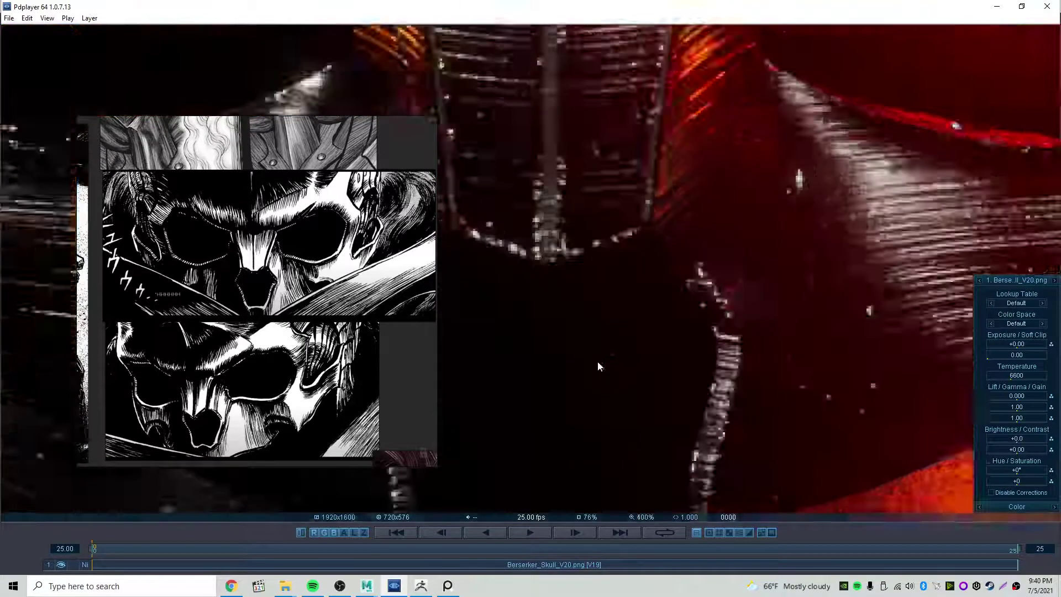
{"action": "scroll", "coordinate": [636, 365], "scroll_direction": "down", "scroll_amount": 2}
{"action": "scroll", "coordinate": [664, 332], "scroll_direction": "down", "scroll_amount": 2}
{"action": "scroll", "coordinate": [658, 289], "scroll_direction": "up", "scroll_amount": 1}
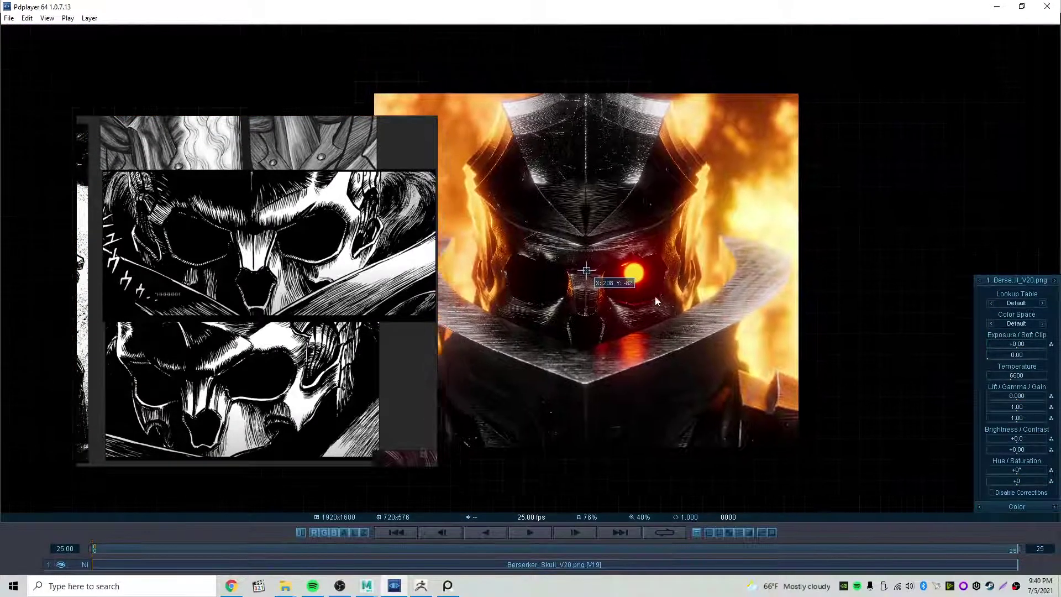
Place the full helmet render beside the manga skull panels and compare their overall look.
{"action": "scroll", "coordinate": [570, 337], "scroll_direction": "down", "scroll_amount": 1}
{"action": "left_click_drag", "start_coordinate": [690, 315], "coordinate": [568, 318]}
{"action": "left_click_drag", "start_coordinate": [655, 240], "coordinate": [776, 238]}
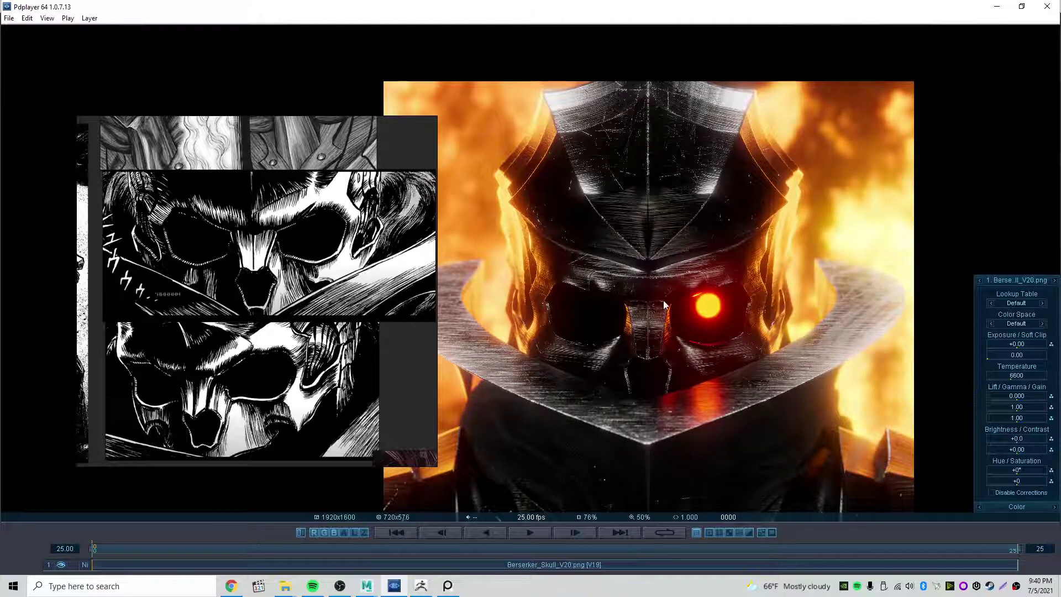
{"action": "mouse_move", "coordinate": [664, 301]}
{"action": "left_mouse_down"}
{"action": "mouse_move", "coordinate": [669, 243]}
{"action": "mouse_move", "coordinate": [661, 290]}
{"action": "left_mouse_up"}
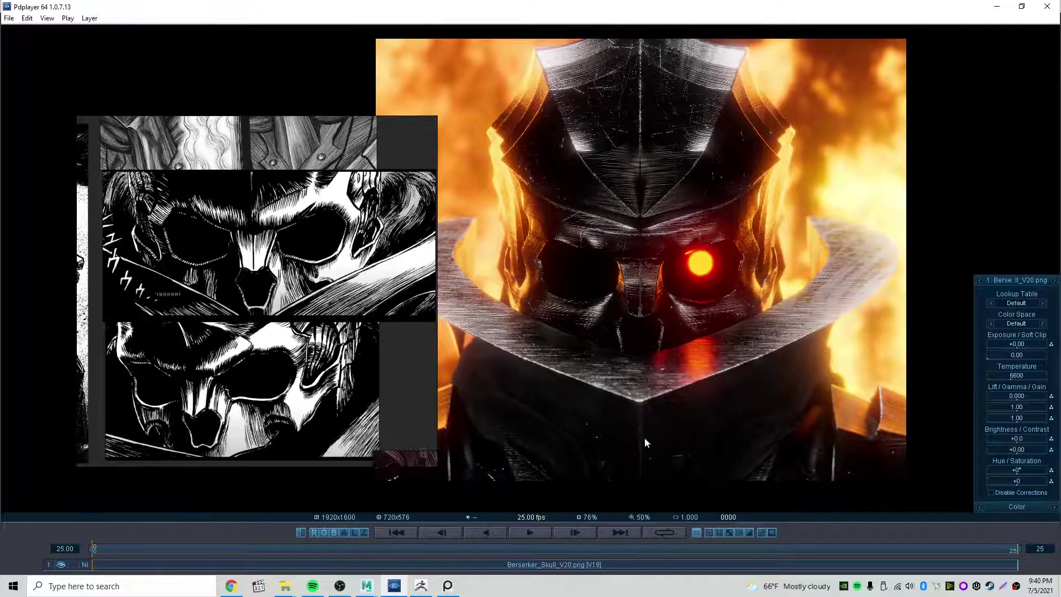
{"action": "left_click_drag", "start_coordinate": [586, 239], "coordinate": [602, 268]}
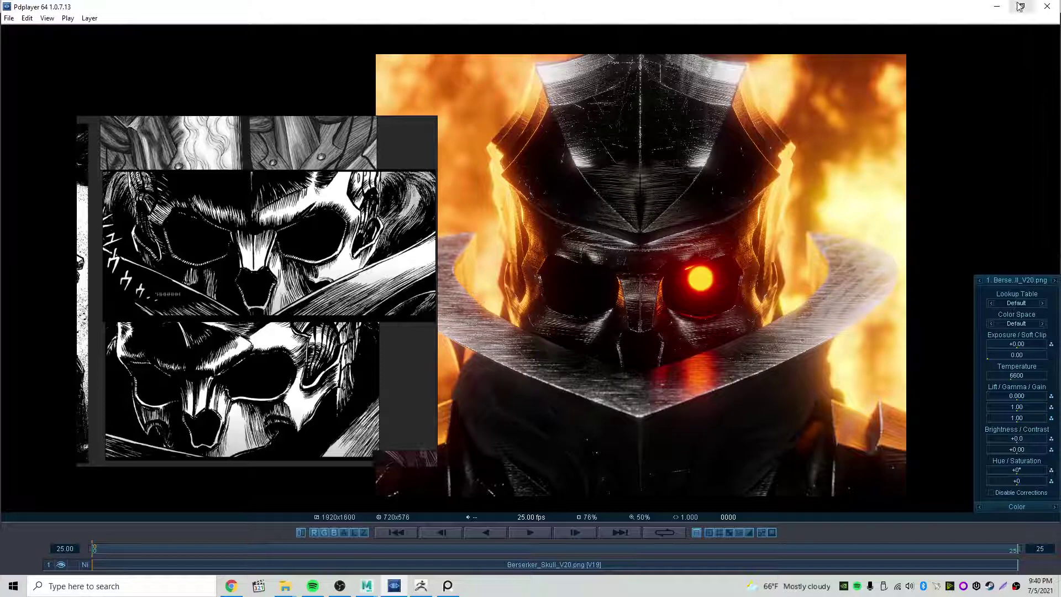
{"action": "left_click_drag", "start_coordinate": [732, 179], "coordinate": [694, 179]}
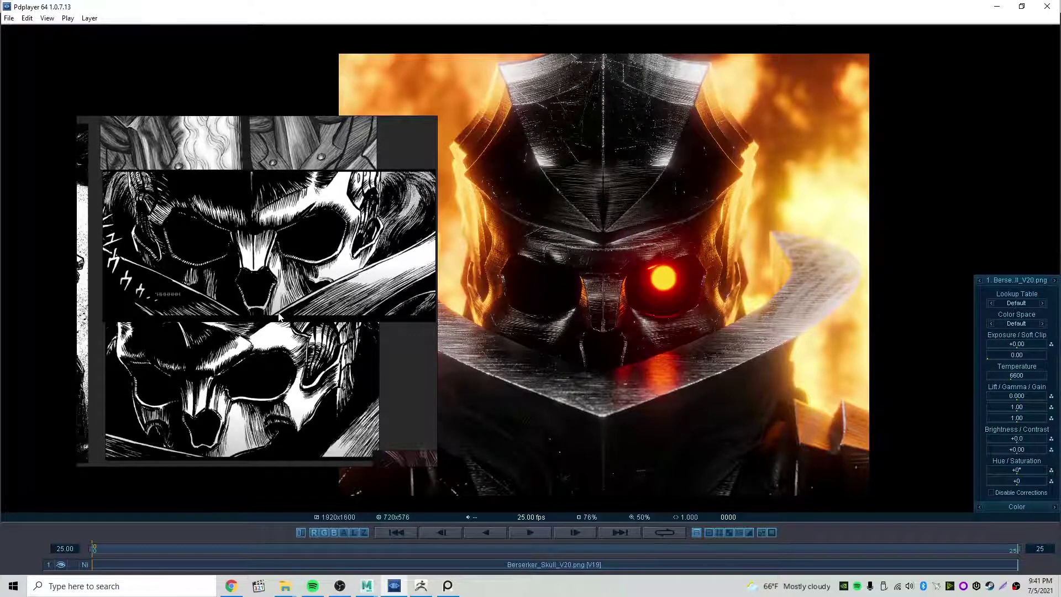
Stop keeping the reference board always on top and switch back to the Maya scene.
{"action": "scroll", "coordinate": [279, 316], "scroll_direction": "down", "scroll_amount": 2}
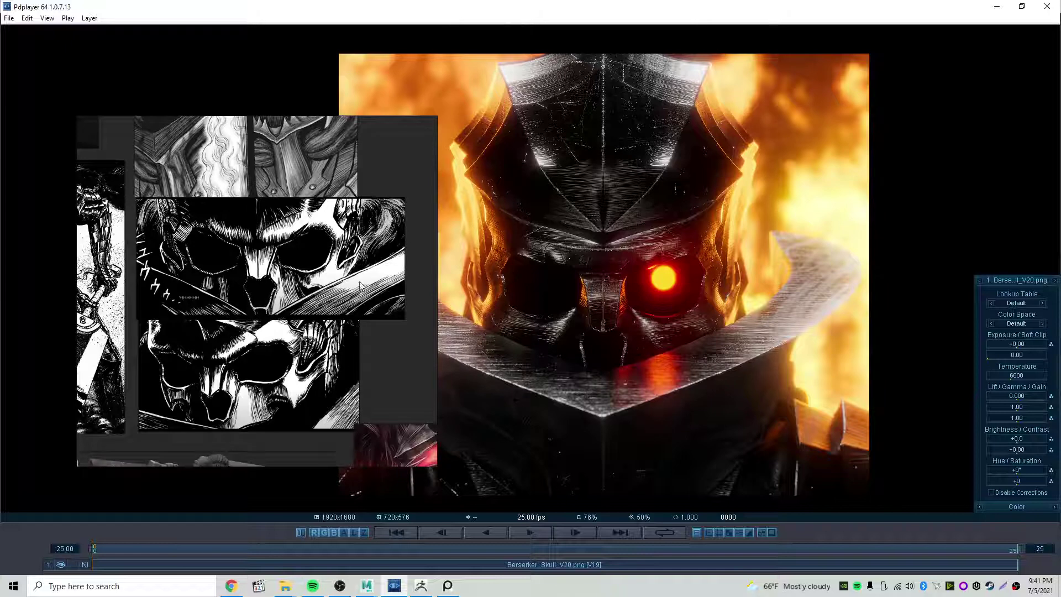
{"action": "left_click", "coordinate": [378, 178]}
{"action": "key", "text": "ctrl+shift+a"}
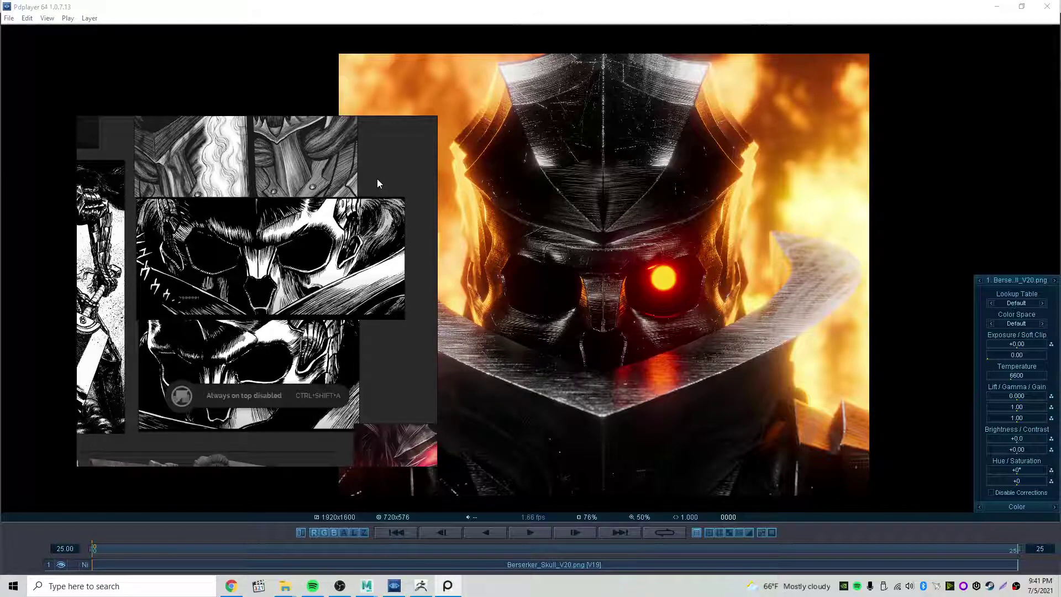
{"action": "mouse_move", "coordinate": [367, 585]}
{"action": "left_click", "coordinate": [400, 554]}
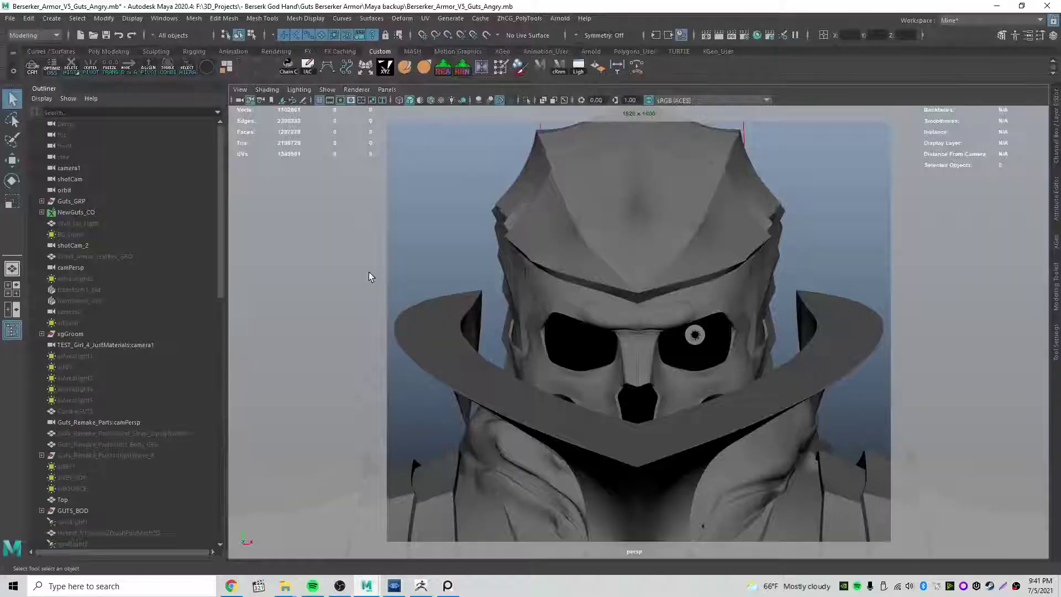
Expand the LightSCENE group in the outliner and look over its area lights.
{"action": "scroll", "coordinate": [118, 286], "scroll_direction": "down", "scroll_amount": 10}
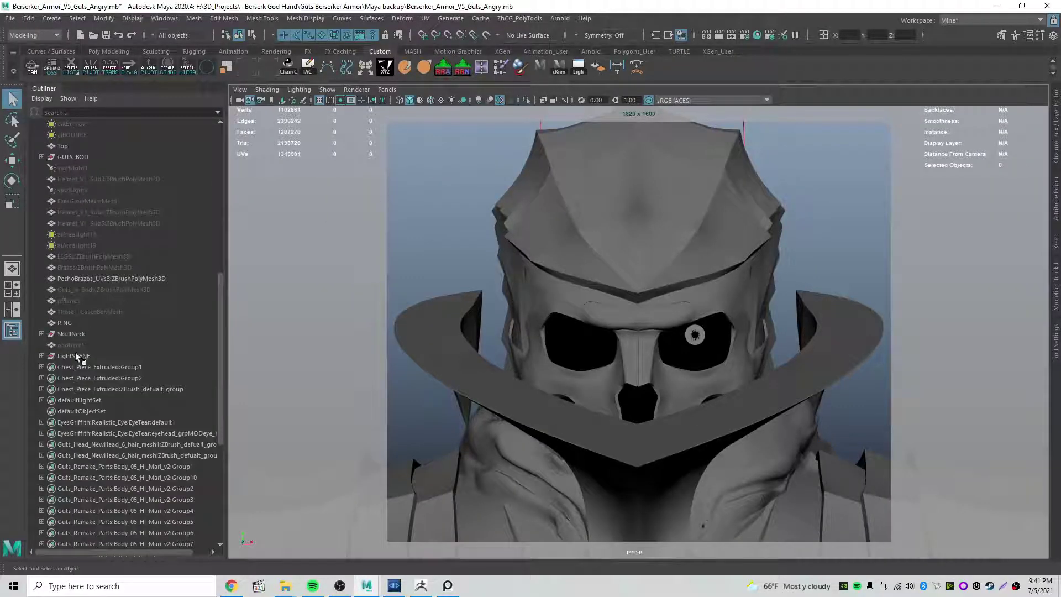
{"action": "left_click", "coordinate": [41, 357]}
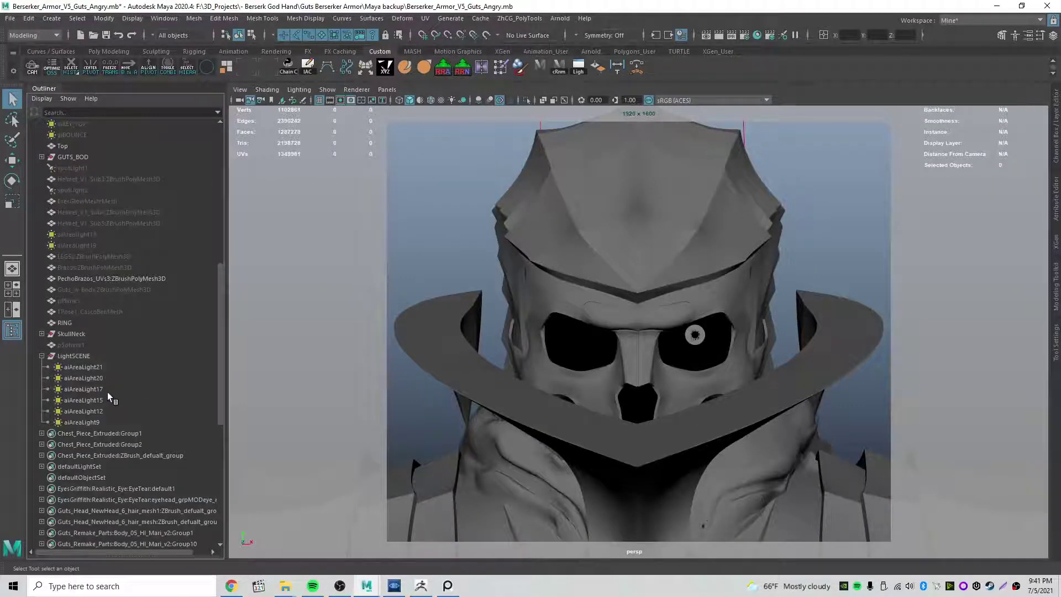
{"action": "scroll", "coordinate": [108, 390], "scroll_direction": "up", "scroll_amount": 8}
{"action": "scroll", "coordinate": [94, 390], "scroll_direction": "down", "scroll_amount": 3}
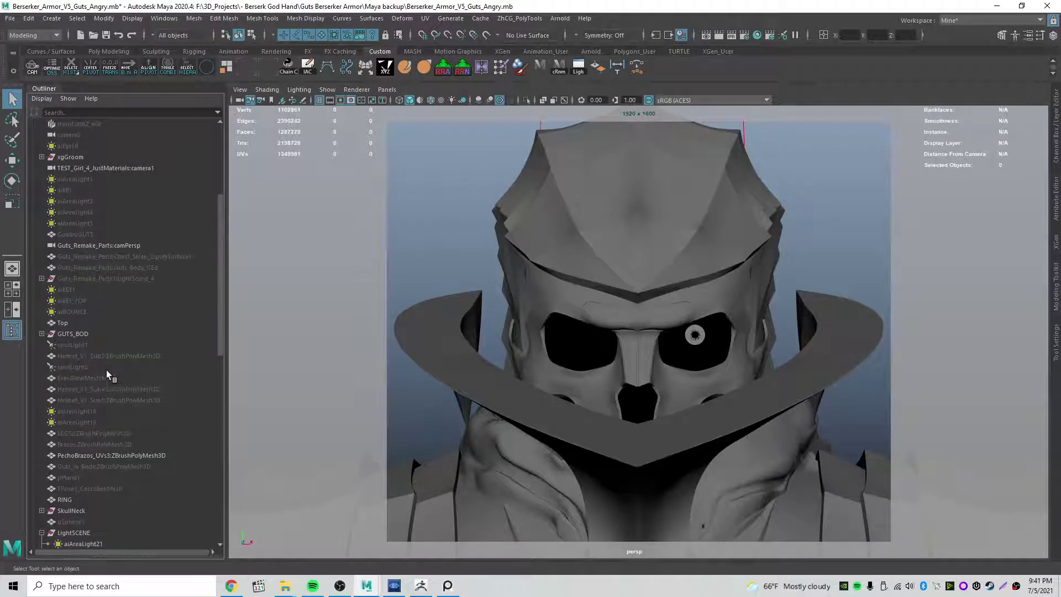
{"action": "scroll", "coordinate": [104, 380], "scroll_direction": "down", "scroll_amount": 3}
{"action": "scroll", "coordinate": [99, 387], "scroll_direction": "down", "scroll_amount": 3}
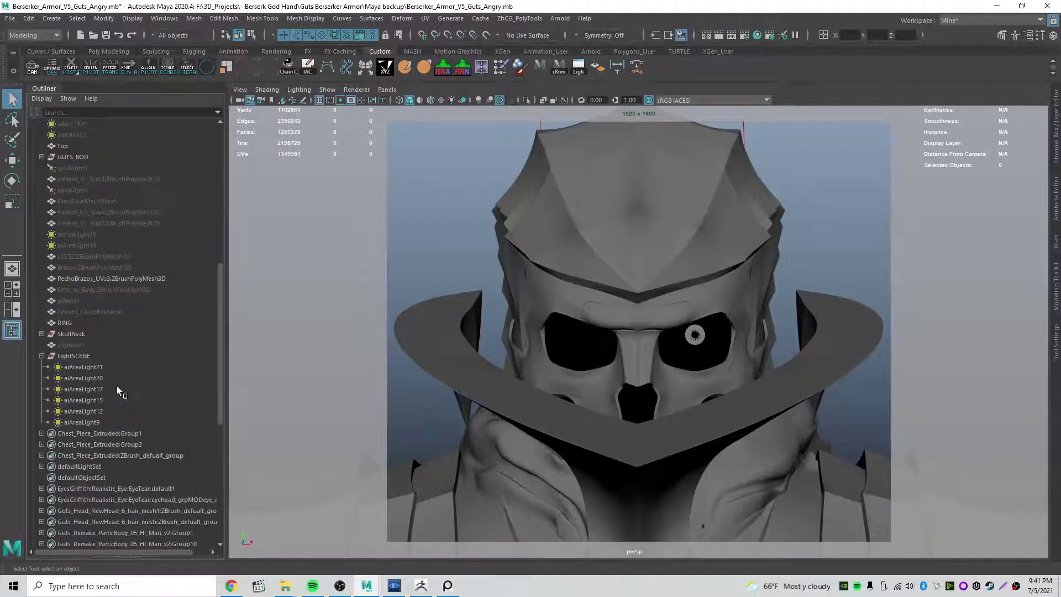
Select everything from Guts_GRP down to aiAreaLight9, bring up the camera2 view full-size, and view the light rig around the armor without a selection.
{"action": "left_click", "coordinate": [86, 421]}
{"action": "scroll", "coordinate": [122, 402], "scroll_direction": "up", "scroll_amount": 12}
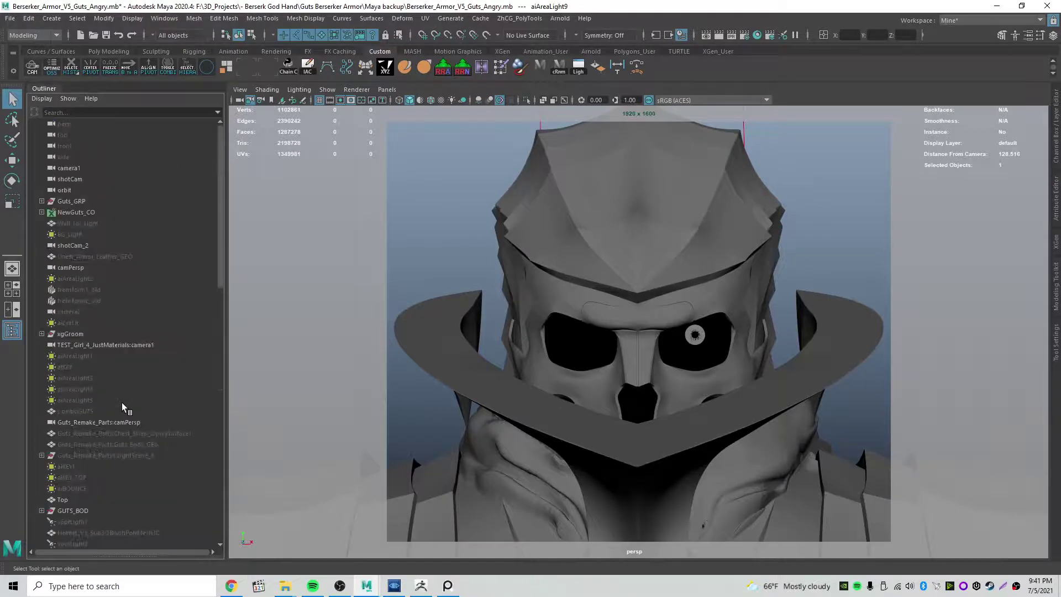
{"action": "left_click", "coordinate": [71, 201], "text": "shift"}
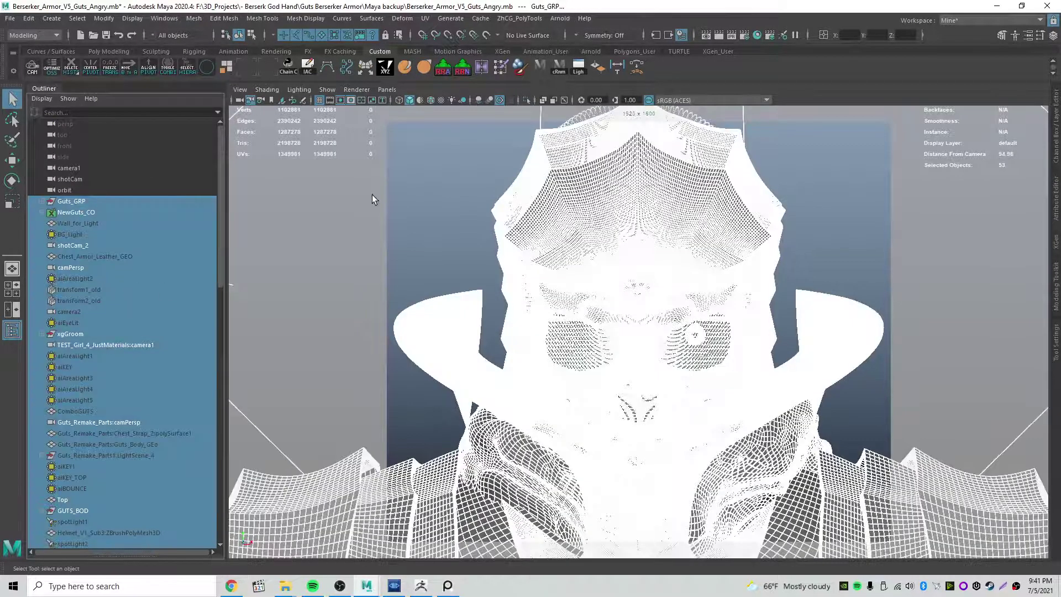
{"action": "key", "text": "space"}
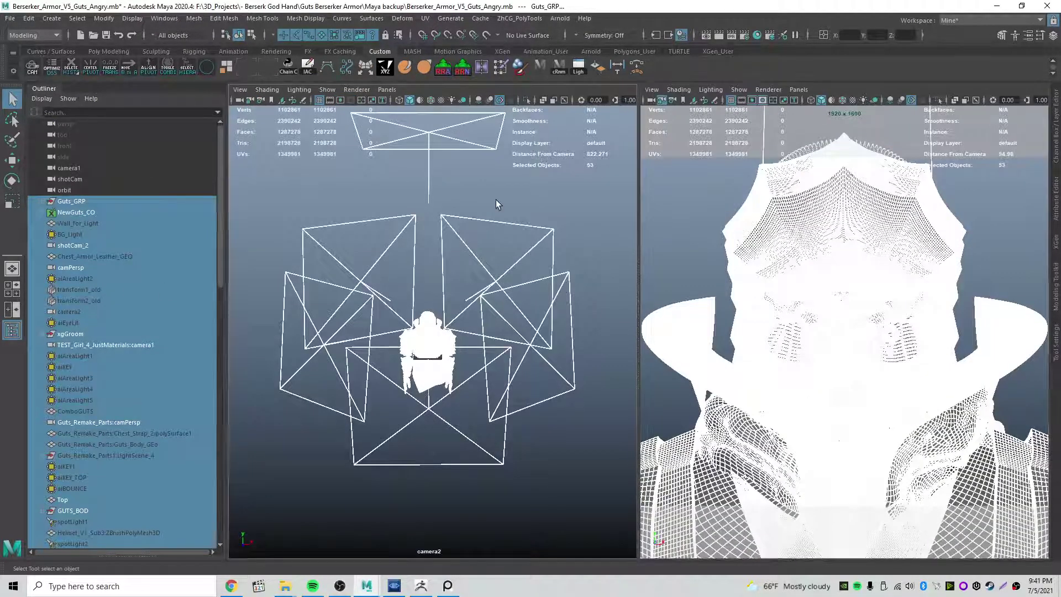
{"action": "left_click", "coordinate": [497, 201]}
{"action": "key", "text": "space"}
{"action": "left_click_drag", "start_coordinate": [592, 333], "coordinate": [490, 293], "text": "alt"}
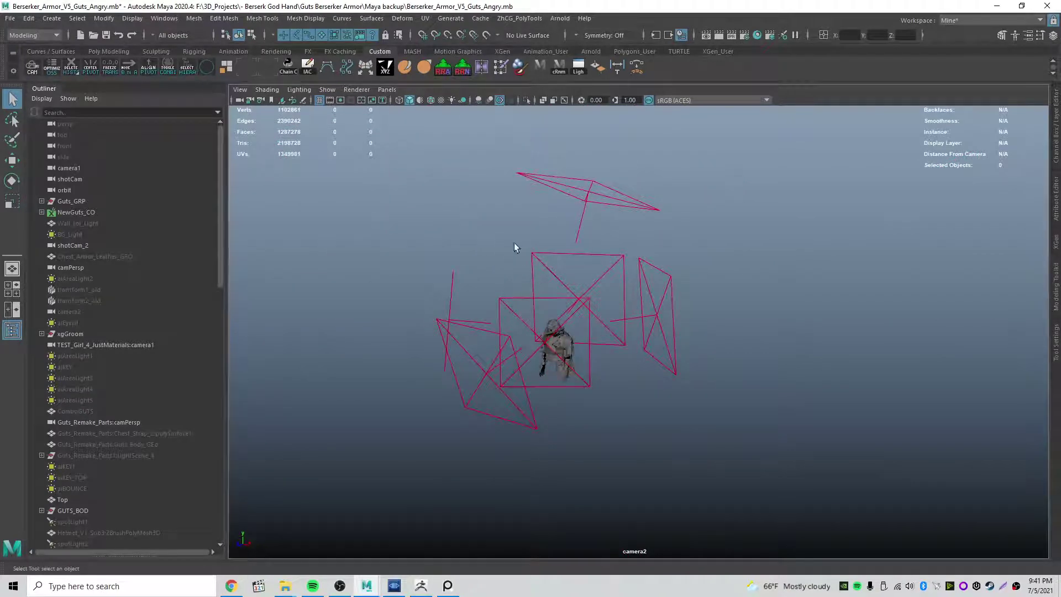
Select the rear area lights aiAreaLight17 and aiAreaLight21 and examine how they are placed behind the armor.
{"action": "left_click", "coordinate": [555, 279]}
{"action": "left_click_drag", "start_coordinate": [663, 277], "coordinate": [714, 281], "text": "alt"}
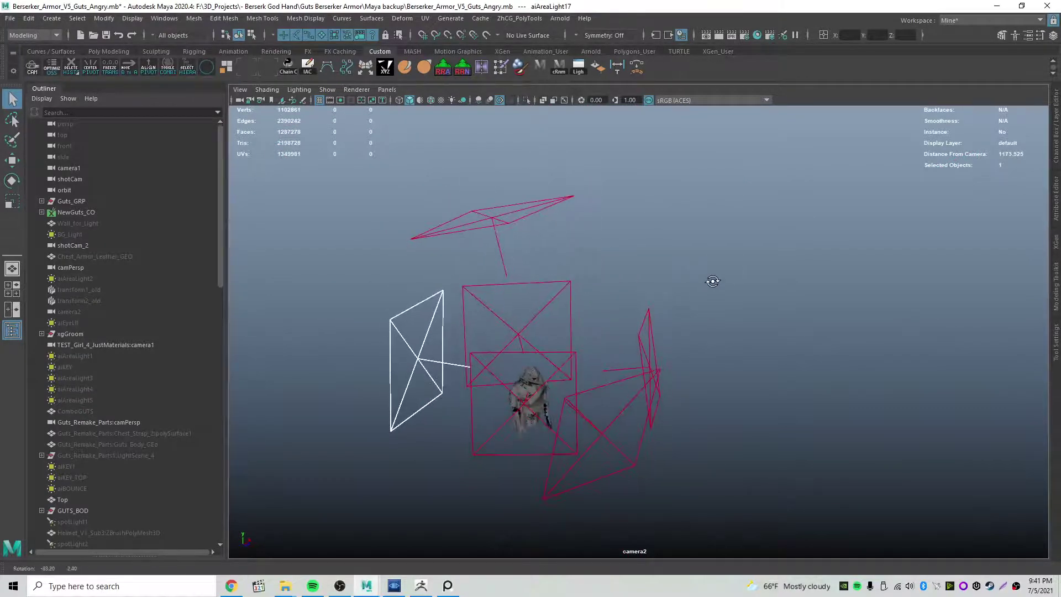
{"action": "scroll", "coordinate": [105, 333], "scroll_direction": "down", "scroll_amount": 8}
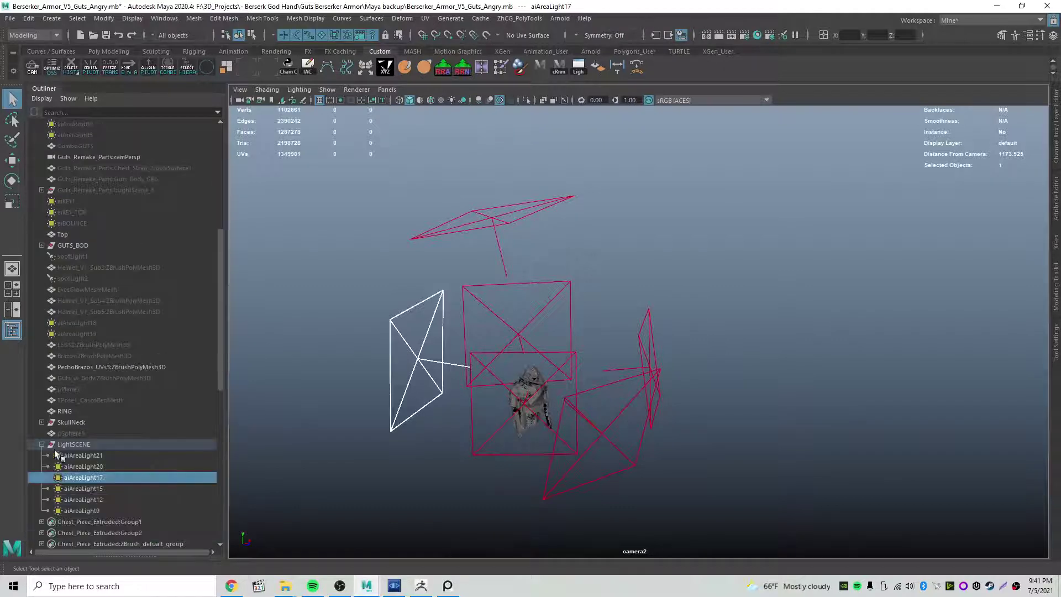
{"action": "left_click", "coordinate": [88, 468]}
{"action": "left_click", "coordinate": [608, 285]}
{"action": "left_click_drag", "start_coordinate": [608, 285], "coordinate": [501, 335], "text": "alt"}
{"action": "left_click_drag", "start_coordinate": [539, 261], "coordinate": [603, 275]}
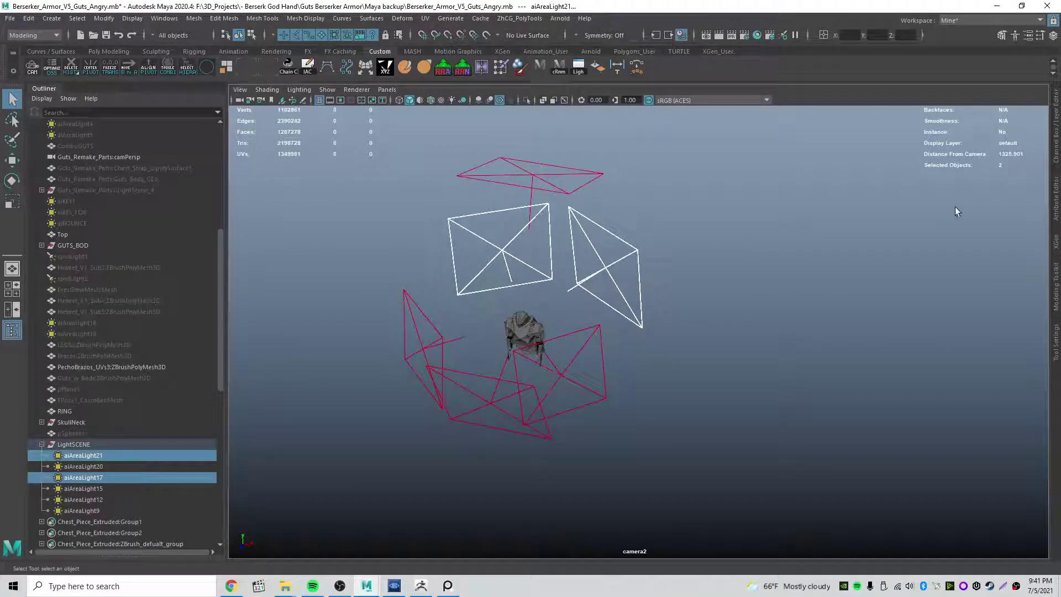
{"action": "left_click_drag", "start_coordinate": [813, 243], "coordinate": [662, 236], "text": "alt"}
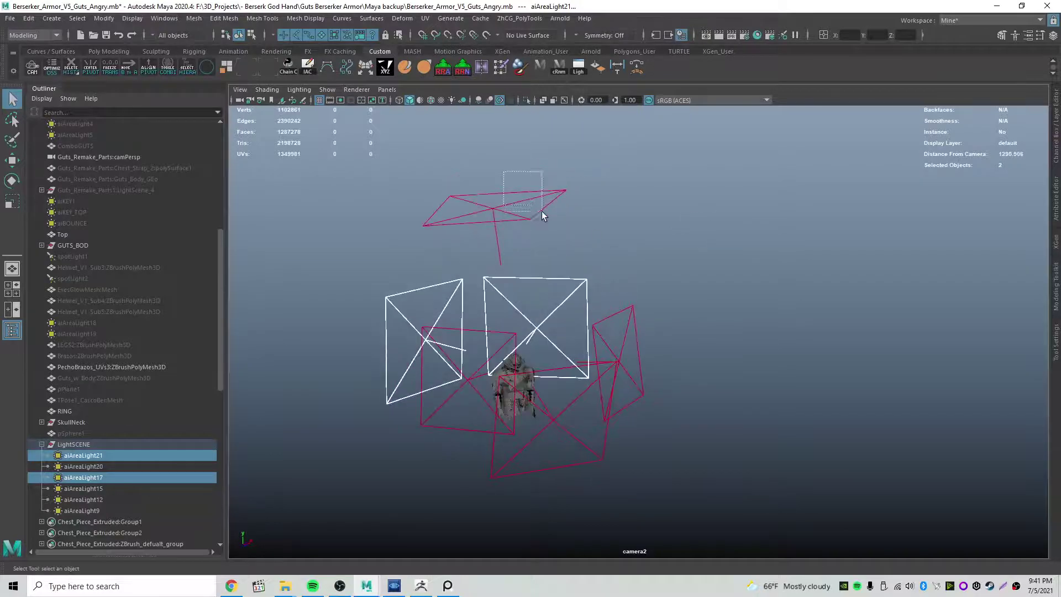
Select the overhead light aiAreaLight9 and the lower light aiAreaLight15 in turn and examine their positions around the armor.
{"action": "left_click_drag", "start_coordinate": [542, 213], "coordinate": [517, 242]}
{"action": "right_click_drag", "start_coordinate": [516, 242], "coordinate": [668, 271], "text": "alt"}
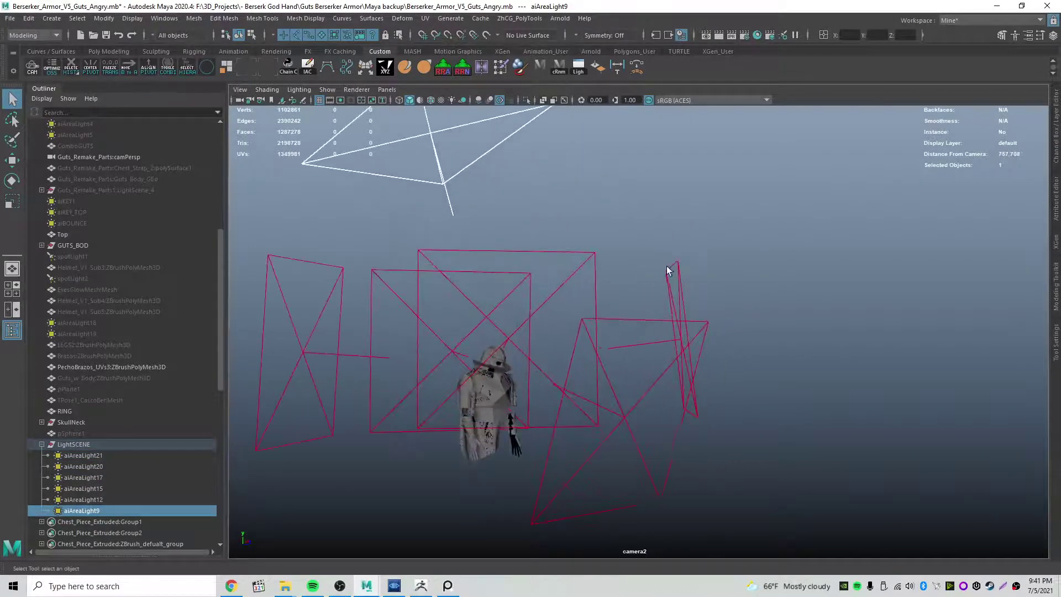
{"action": "left_click_drag", "start_coordinate": [667, 271], "coordinate": [759, 360], "text": "alt"}
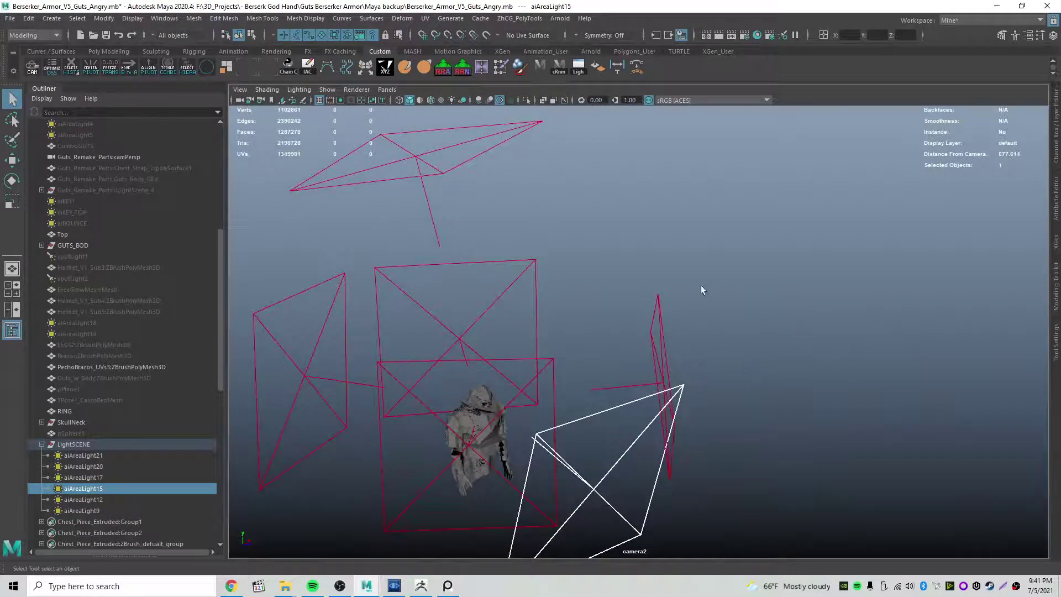
{"action": "mouse_move", "coordinate": [580, 374]}
{"action": "left_mouse_down", "text": "alt"}
{"action": "mouse_move", "coordinate": [598, 371]}
{"action": "mouse_move", "coordinate": [575, 356]}
{"action": "left_mouse_up", "text": "alt"}
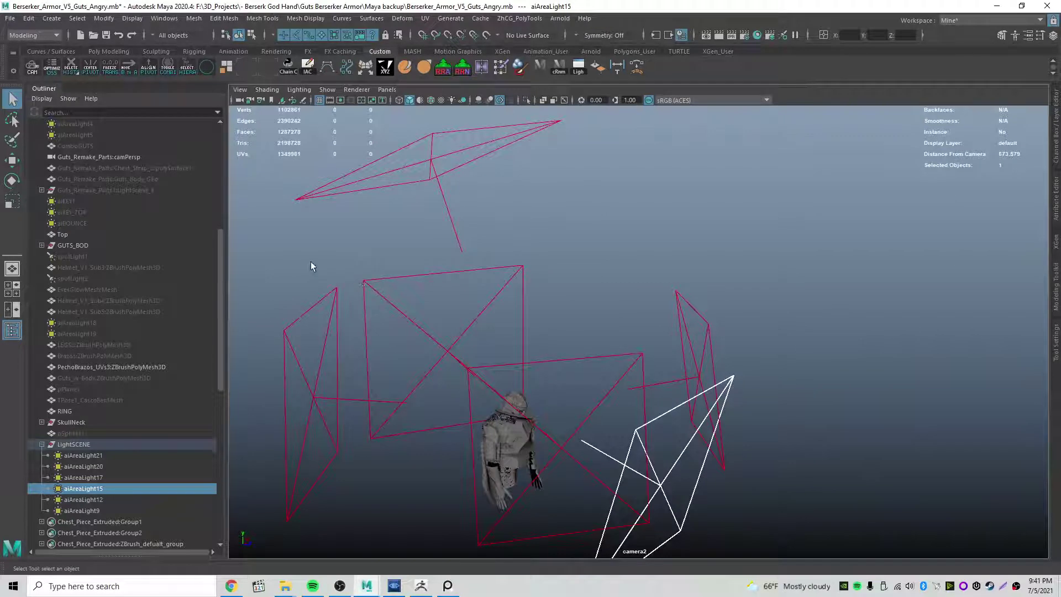
Reselect the rear lights aiAreaLight21 and aiAreaLight17, inspect how they face the armor's back, and clear the selection.
{"action": "left_click_drag", "start_coordinate": [312, 260], "coordinate": [440, 336]}
{"action": "right_click_drag", "start_coordinate": [477, 334], "coordinate": [540, 313], "text": "alt"}
{"action": "middle_click_drag", "start_coordinate": [540, 313], "coordinate": [635, 294], "text": "alt"}
{"action": "left_click_drag", "start_coordinate": [636, 293], "coordinate": [587, 334], "text": "alt"}
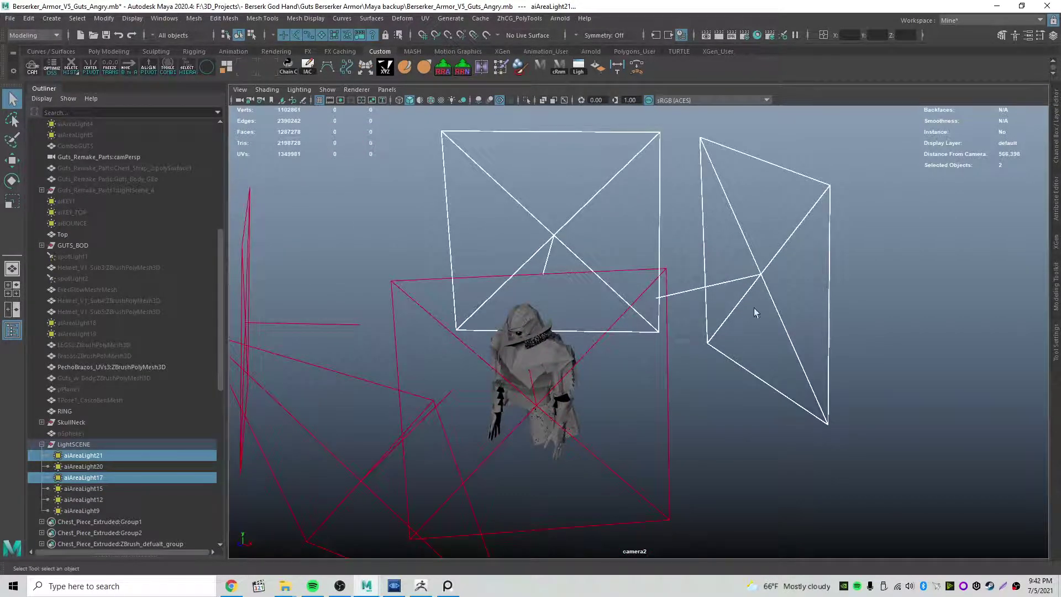
{"action": "right_click_drag", "start_coordinate": [754, 309], "coordinate": [649, 269], "text": "alt"}
{"action": "left_click", "coordinate": [714, 219]}
Return to the full-size persp view of the helmet and open the Arnold RenderView.
{"action": "left_click", "coordinate": [560, 19]}
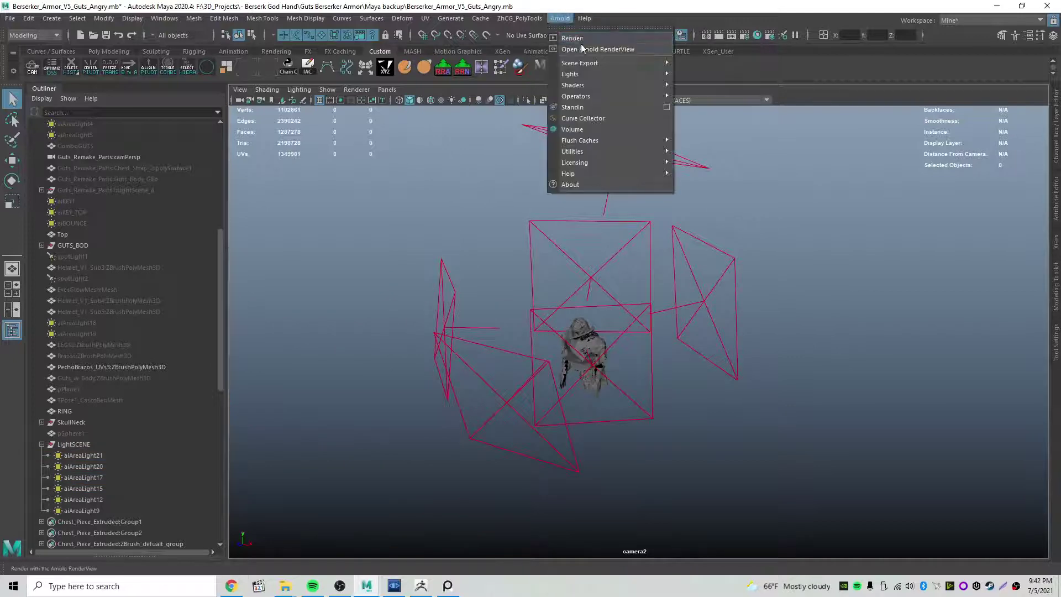
{"action": "left_click", "coordinate": [473, 182]}
{"action": "key", "text": "space"}
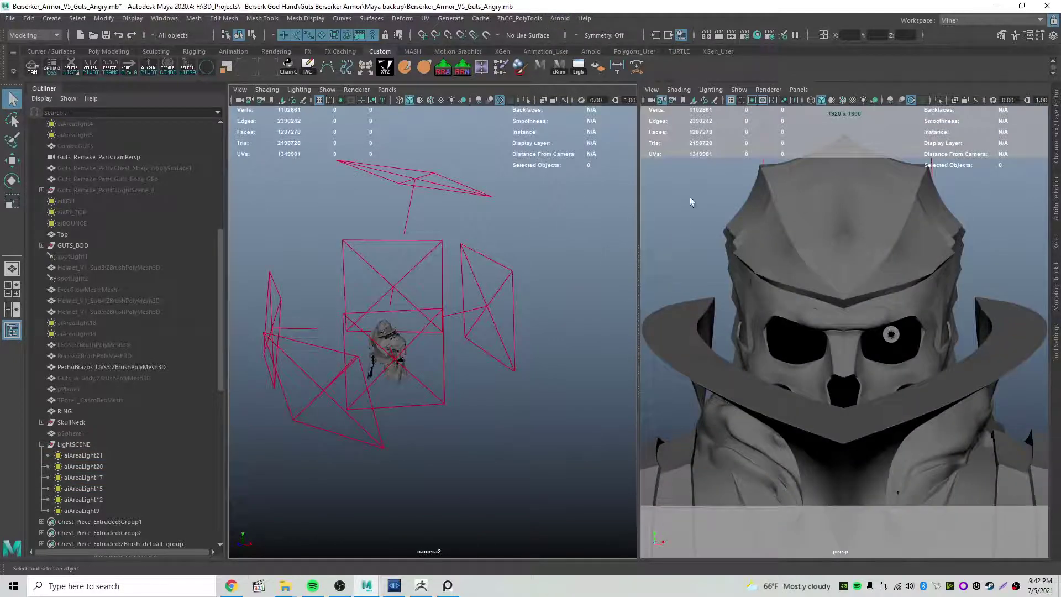
{"action": "key", "text": "space"}
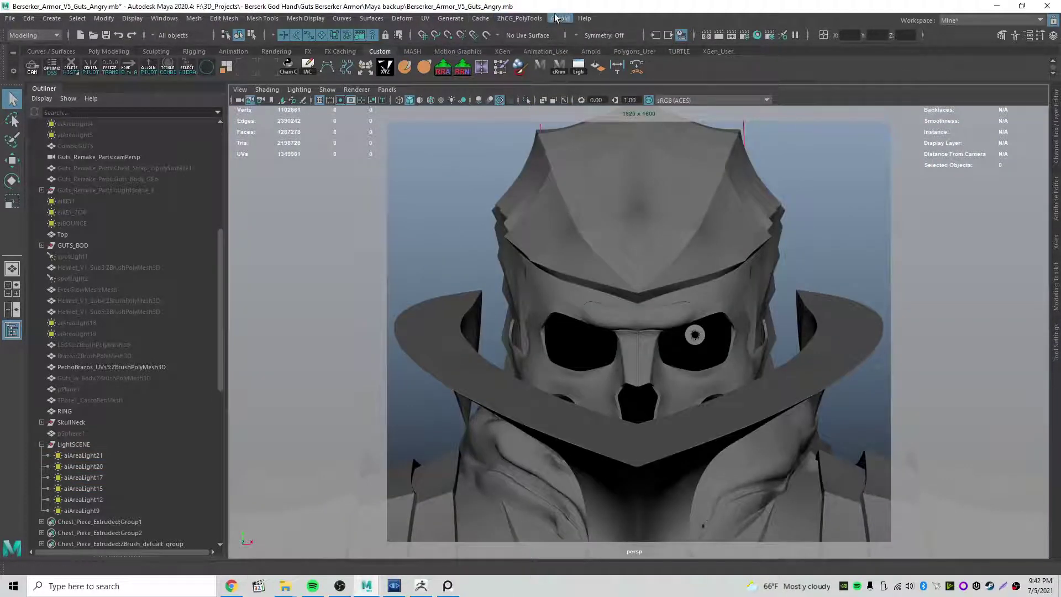
{"action": "left_click", "coordinate": [560, 18]}
{"action": "left_click", "coordinate": [586, 48]}
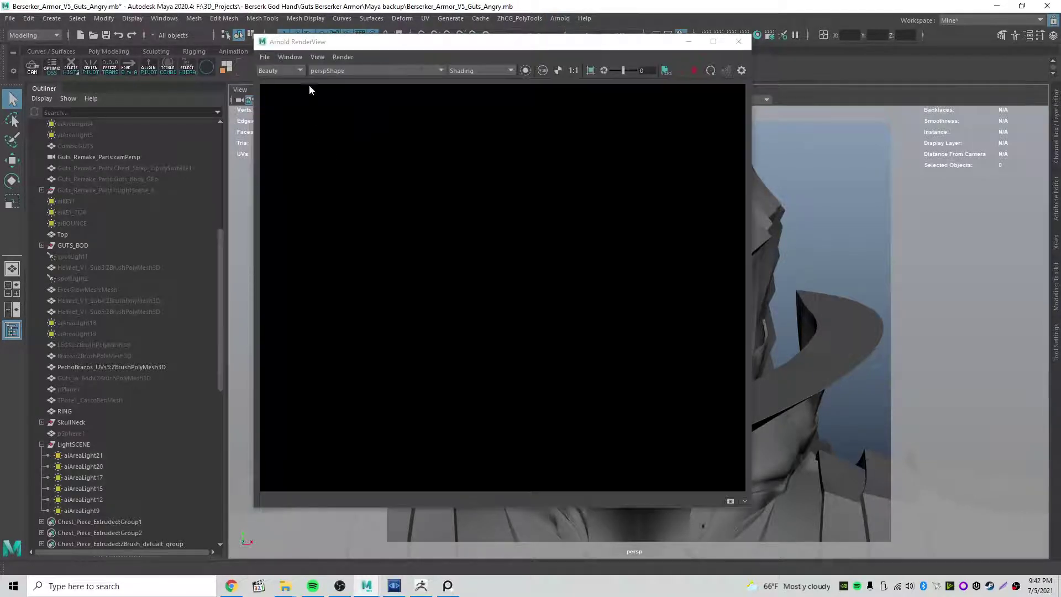
Move and widen the Arnold RenderView window and render the helmet through the persp camera.
{"action": "left_click", "coordinate": [342, 57]}
{"action": "left_click", "coordinate": [366, 114]}
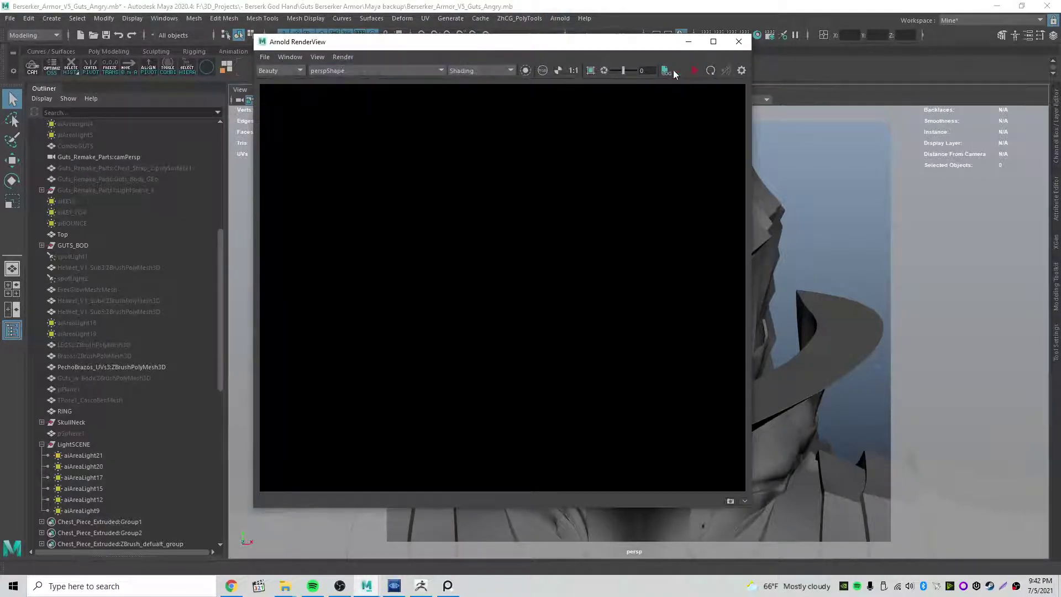
{"action": "left_click", "coordinate": [318, 57]}
{"action": "mouse_move", "coordinate": [387, 161]}
{"action": "left_click", "coordinate": [446, 185]}
{"action": "left_click_drag", "start_coordinate": [359, 42], "coordinate": [307, 58]}
{"action": "left_click", "coordinate": [292, 74]}
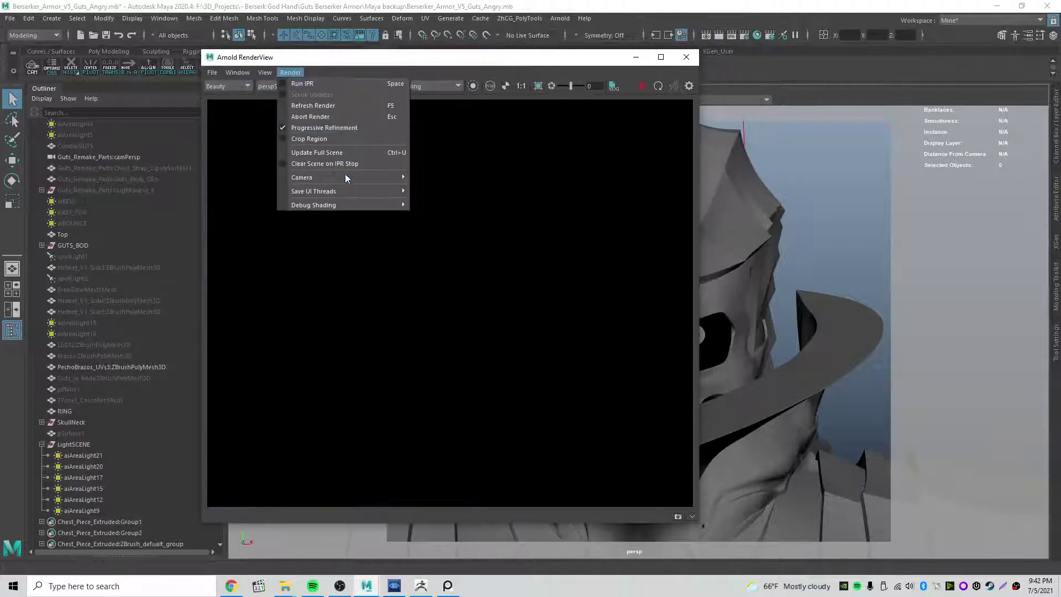
{"action": "left_click", "coordinate": [703, 237]}
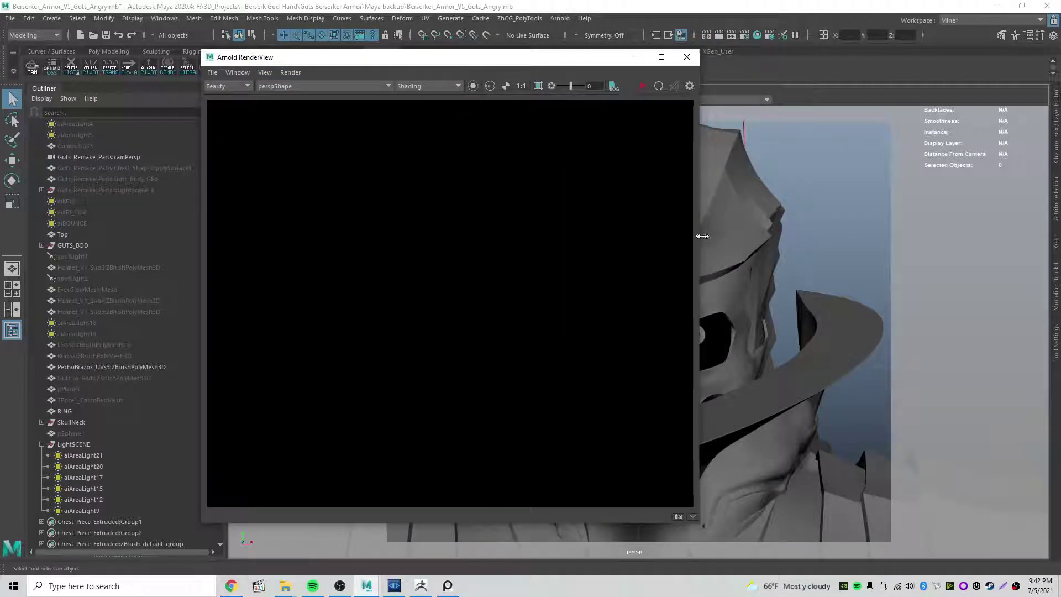
{"action": "left_click_drag", "start_coordinate": [703, 237], "coordinate": [910, 221]}
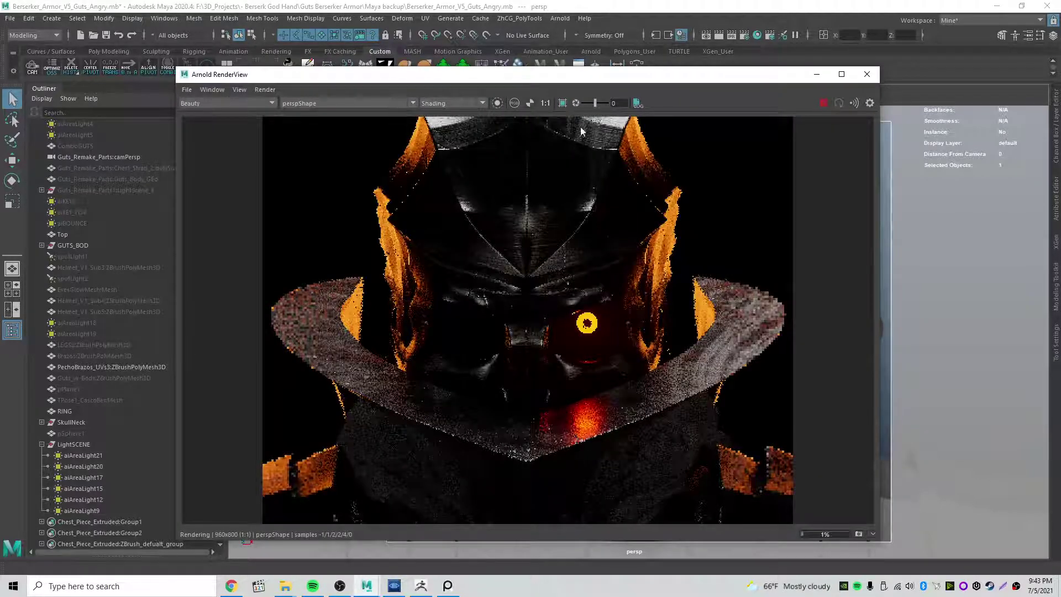
Show the helmet render at 1:1 size and raise the RenderView exposure to 1.59.
{"action": "left_click_drag", "start_coordinate": [579, 81], "coordinate": [653, 74]}
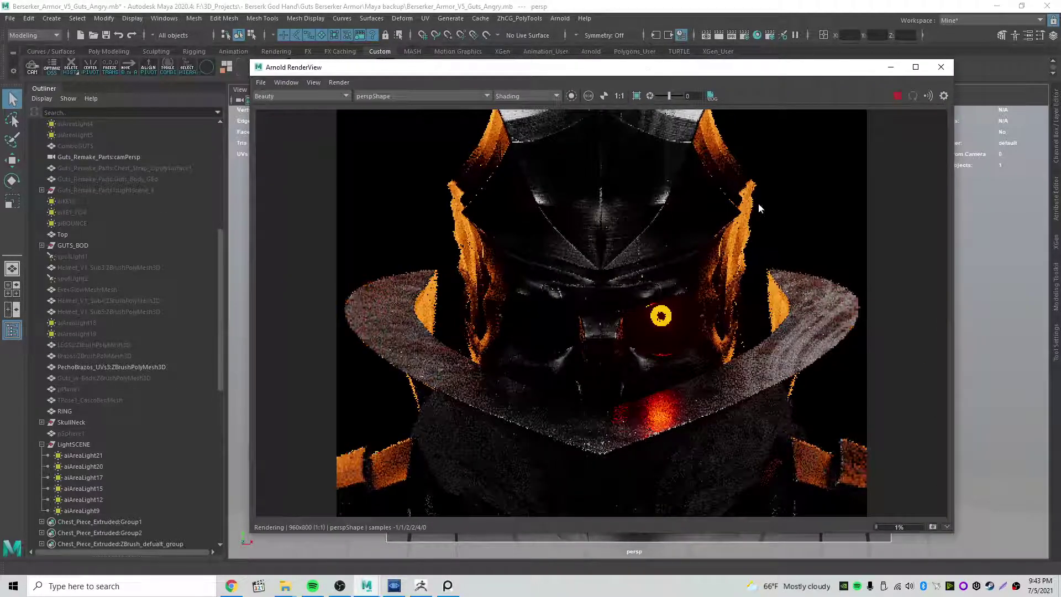
{"action": "scroll", "coordinate": [758, 204], "scroll_direction": "down", "scroll_amount": 2}
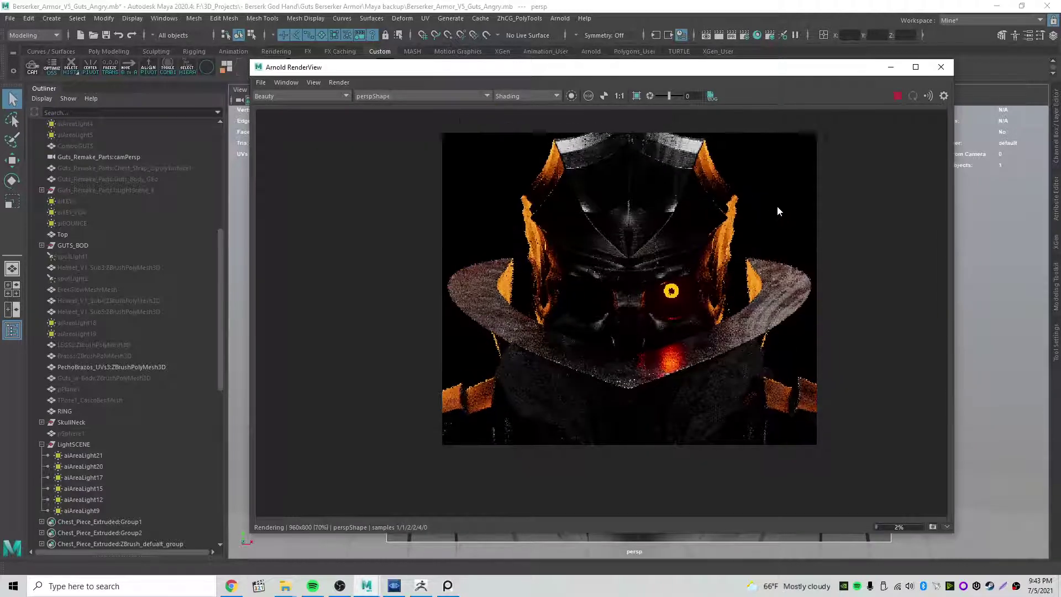
{"action": "left_click", "coordinate": [619, 97]}
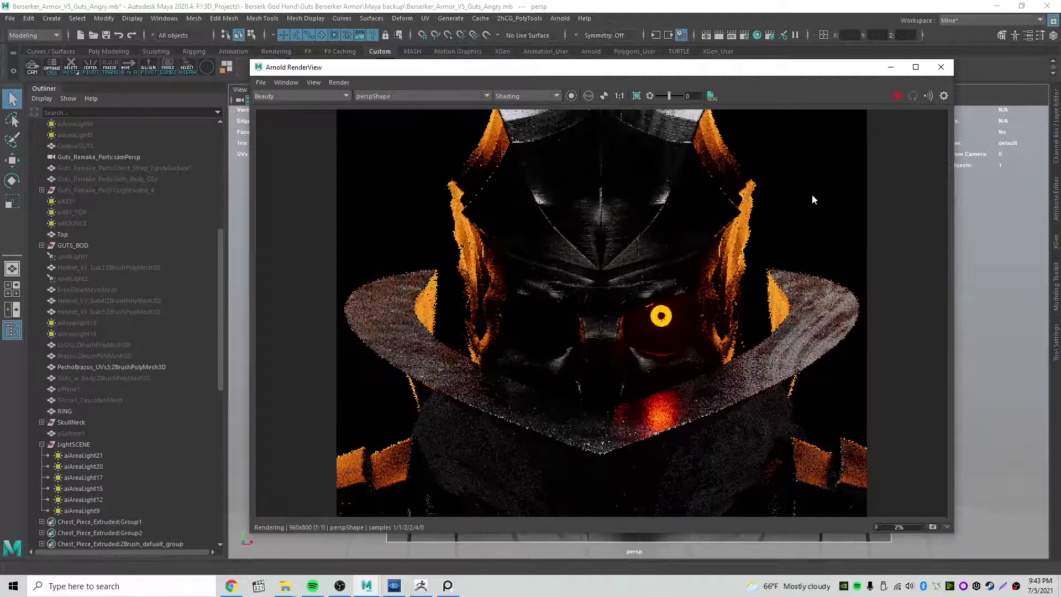
{"action": "left_click_drag", "start_coordinate": [669, 94], "coordinate": [674, 95]}
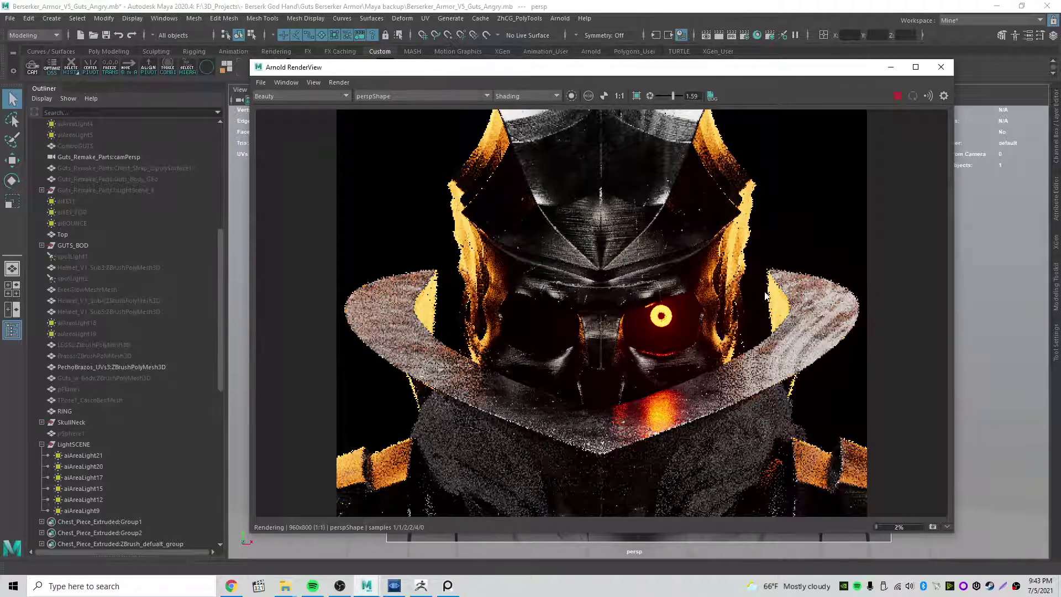
{"action": "middle_click_drag", "start_coordinate": [790, 233], "coordinate": [726, 258]}
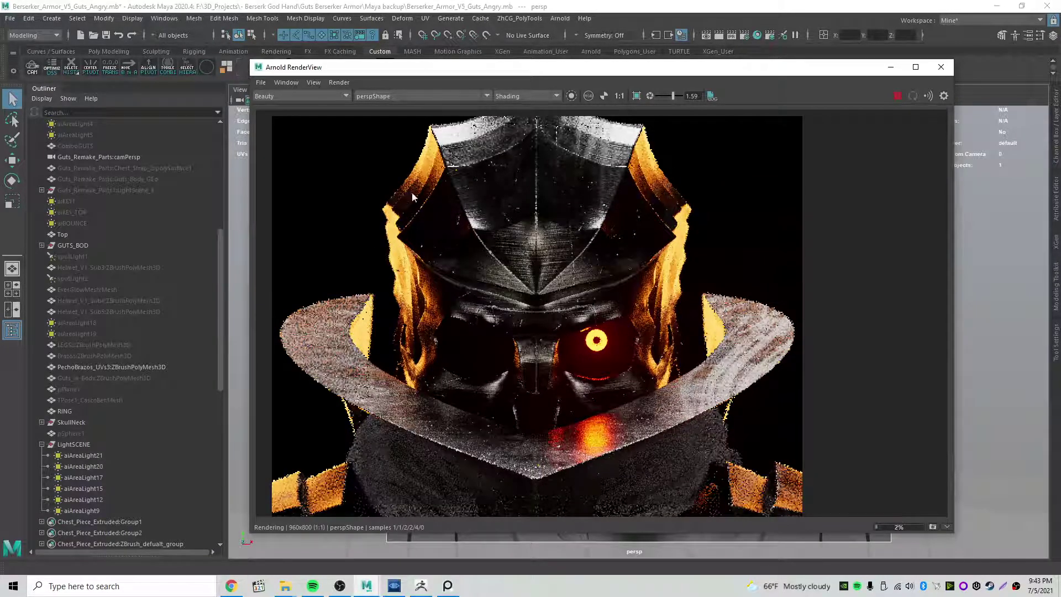
Examine the orange rim light on the helmet's sides, the glowing eye and its red reflection on the collar in the render.
{"action": "left_click_drag", "start_coordinate": [525, 71], "coordinate": [648, 73]}
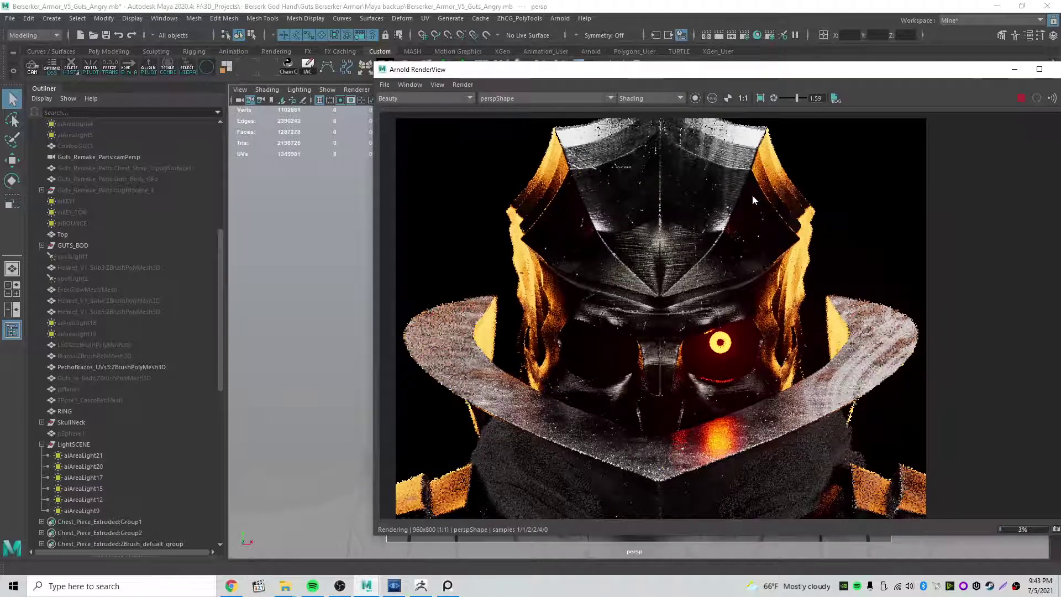
{"action": "middle_click_drag", "start_coordinate": [598, 419], "coordinate": [598, 376]}
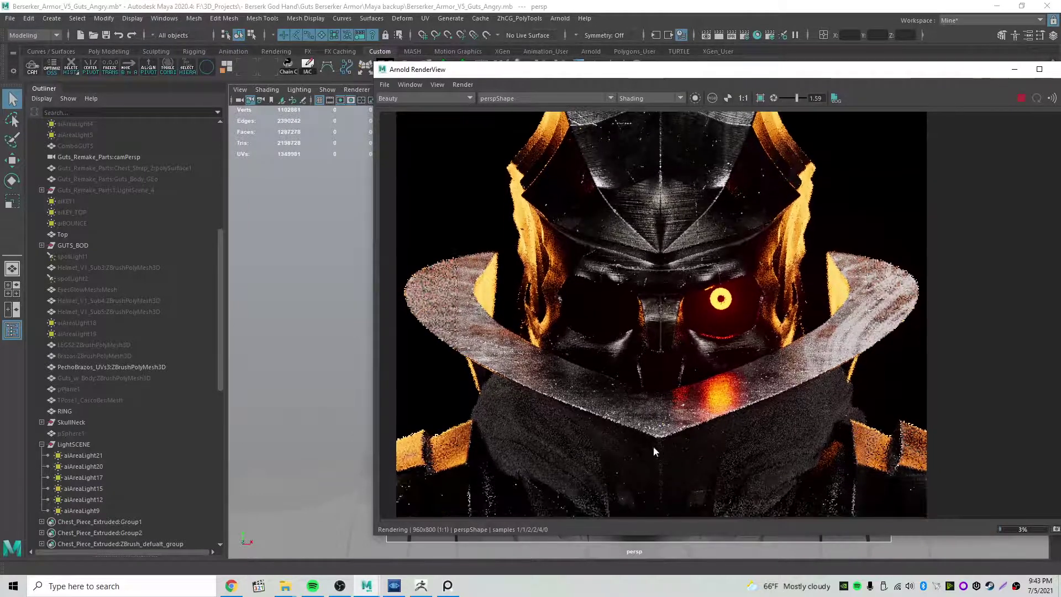
{"action": "middle_click_drag", "start_coordinate": [719, 344], "coordinate": [665, 317]}
{"action": "middle_click_drag", "start_coordinate": [534, 375], "coordinate": [636, 353]}
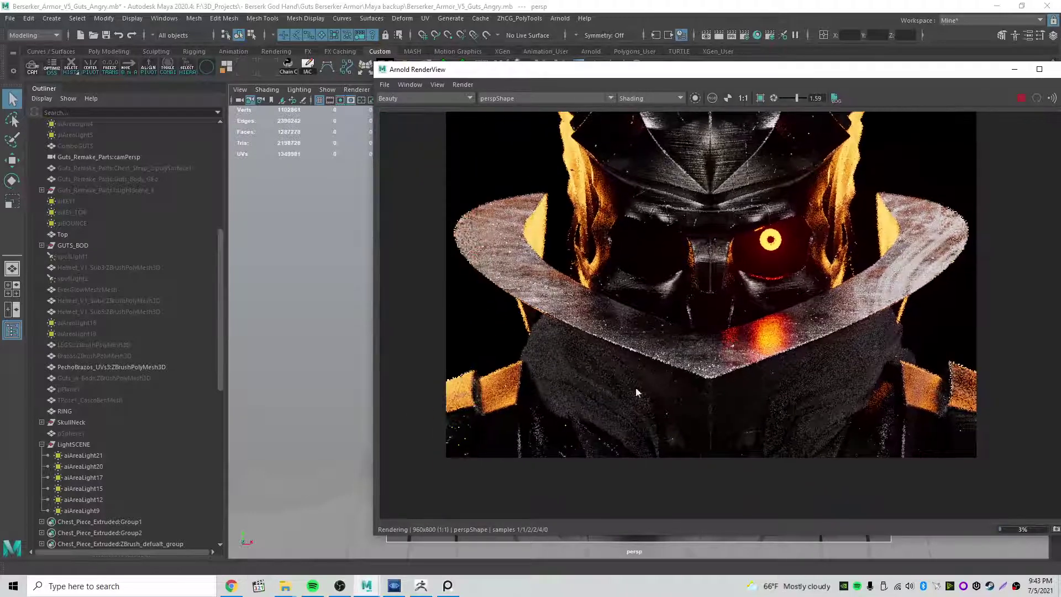
{"action": "middle_click_drag", "start_coordinate": [801, 365], "coordinate": [753, 376]}
{"action": "middle_click_drag", "start_coordinate": [693, 242], "coordinate": [672, 275]}
{"action": "scroll", "coordinate": [652, 226], "scroll_direction": "up", "scroll_amount": 3}
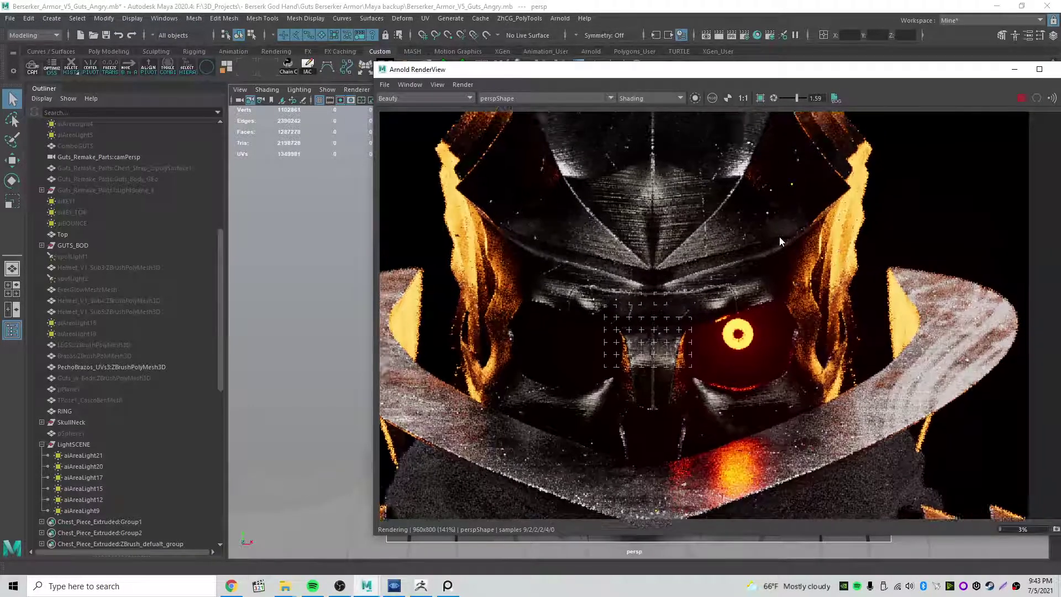
{"action": "scroll", "coordinate": [777, 240], "scroll_direction": "down", "scroll_amount": 3}
{"action": "middle_click_drag", "start_coordinate": [774, 239], "coordinate": [809, 231]}
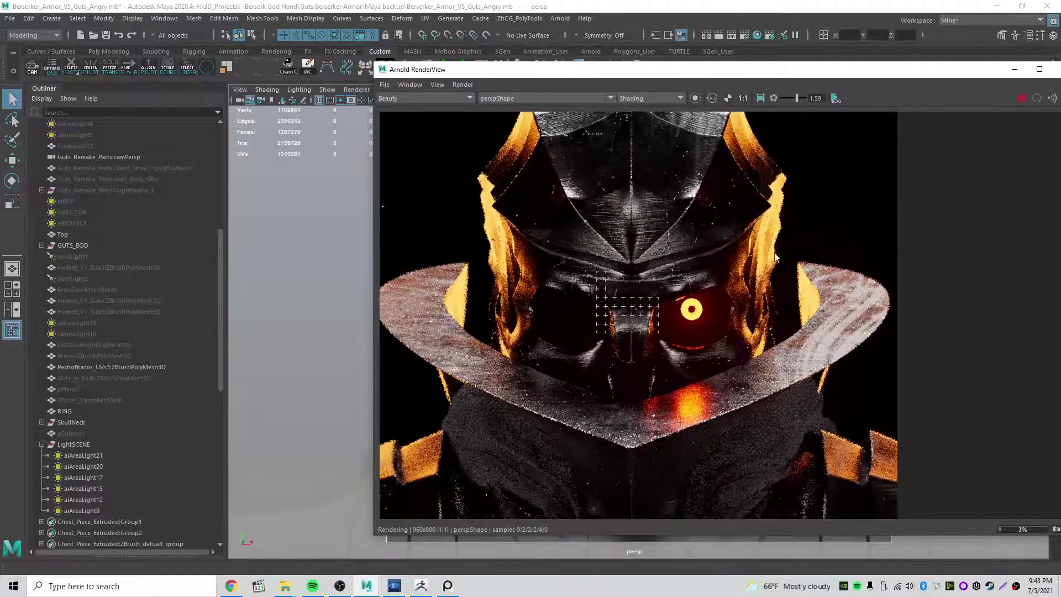
Stop the running Arnold render and minimize the RenderView to uncover the persp view.
{"action": "left_click_drag", "start_coordinate": [802, 69], "coordinate": [674, 59]}
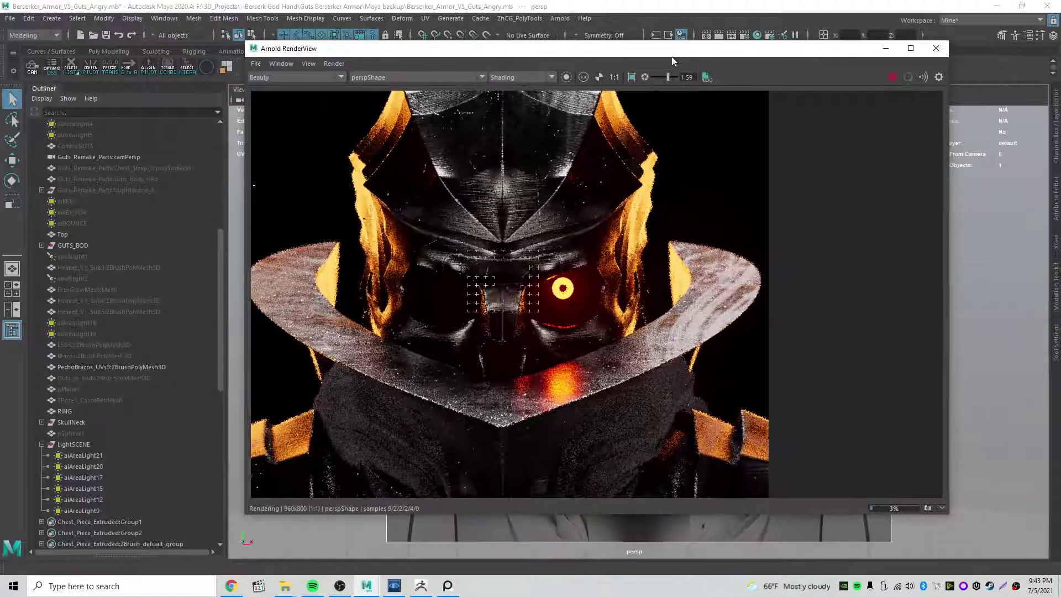
{"action": "left_click", "coordinate": [892, 77]}
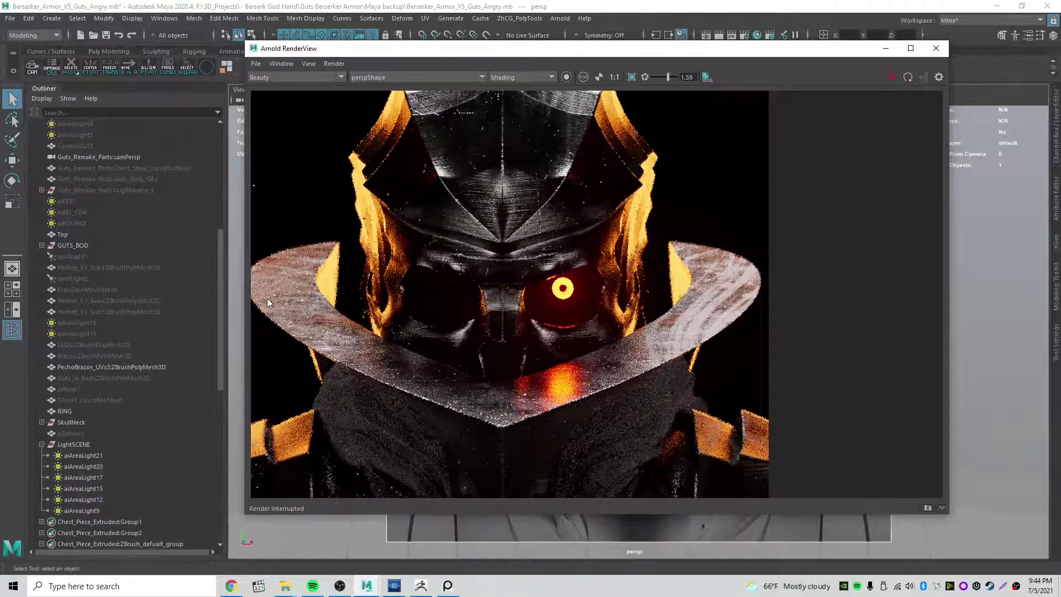
{"action": "left_click", "coordinate": [886, 48]}
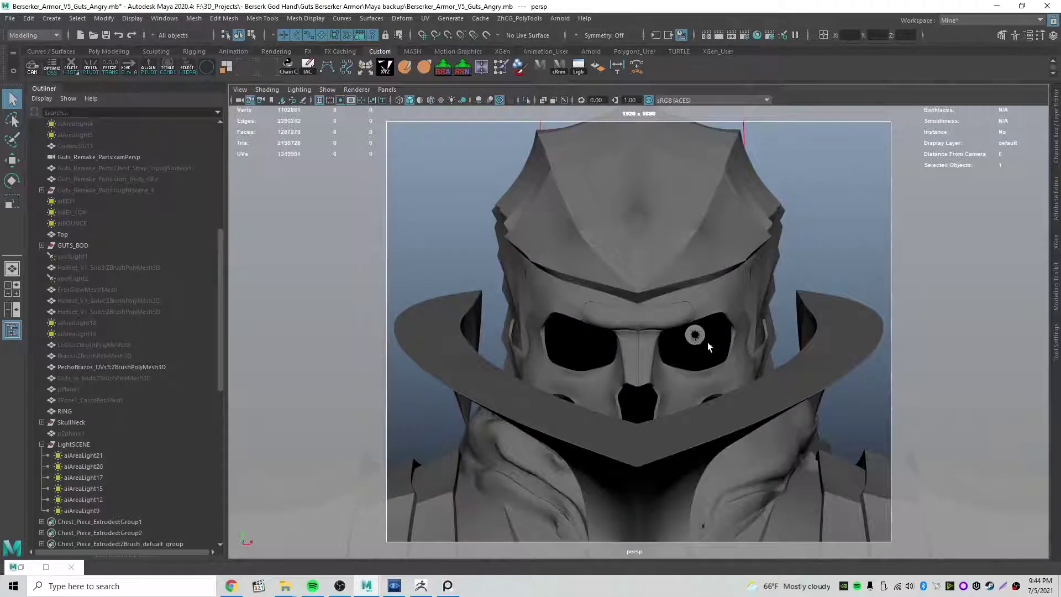
Hide the glowing eye ring inside the skull's socket and restore the Arnold RenderView.
{"action": "left_click", "coordinate": [698, 337]}
{"action": "key", "text": "ctrl+h"}
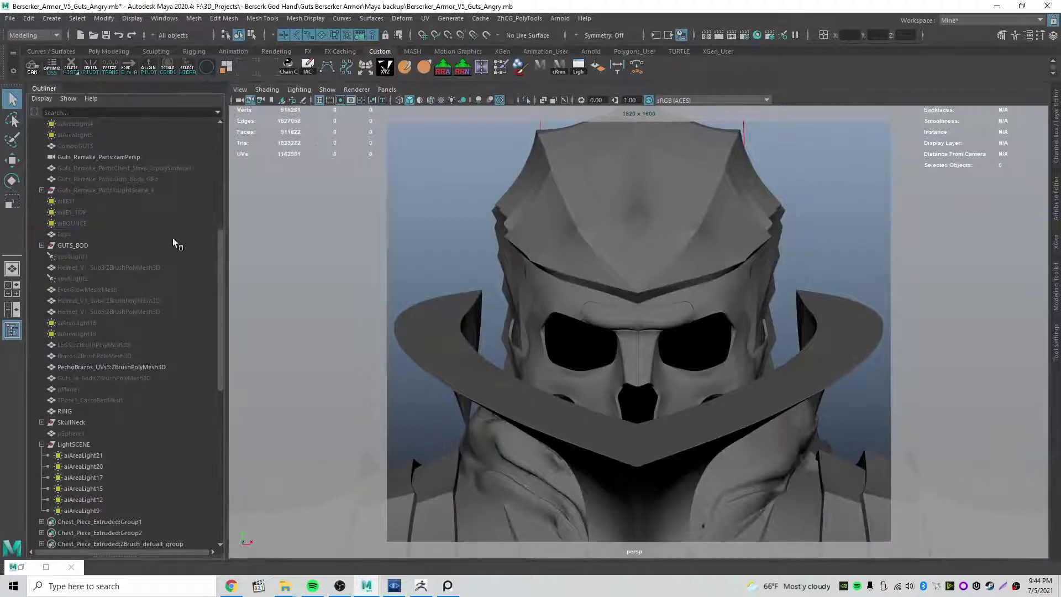
{"action": "left_click", "coordinate": [46, 567]}
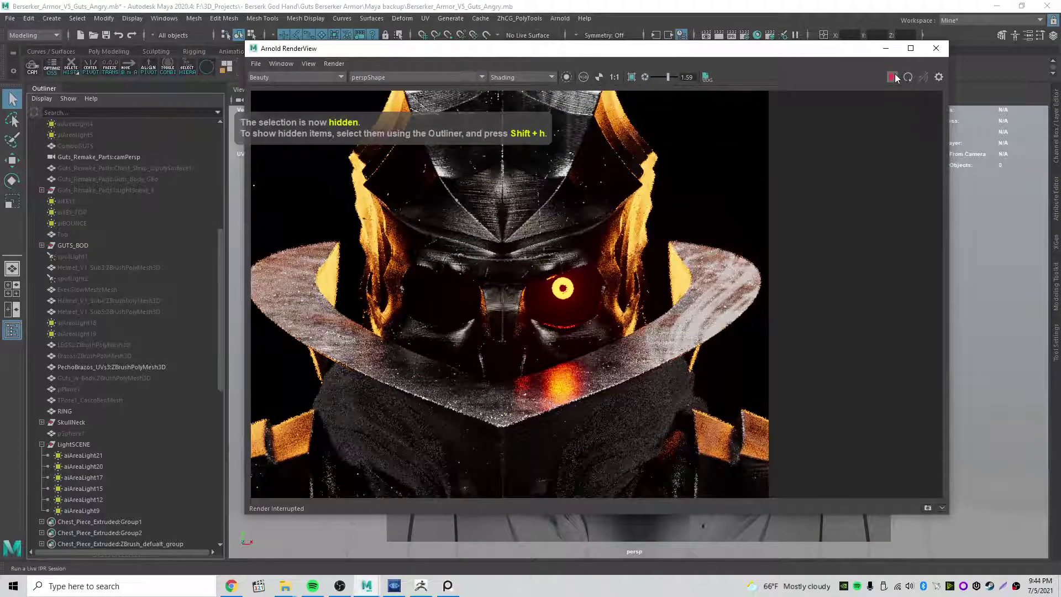
Restart the Arnold render and examine the skull's face and collar with the eye ring hidden.
{"action": "left_click", "coordinate": [895, 77]}
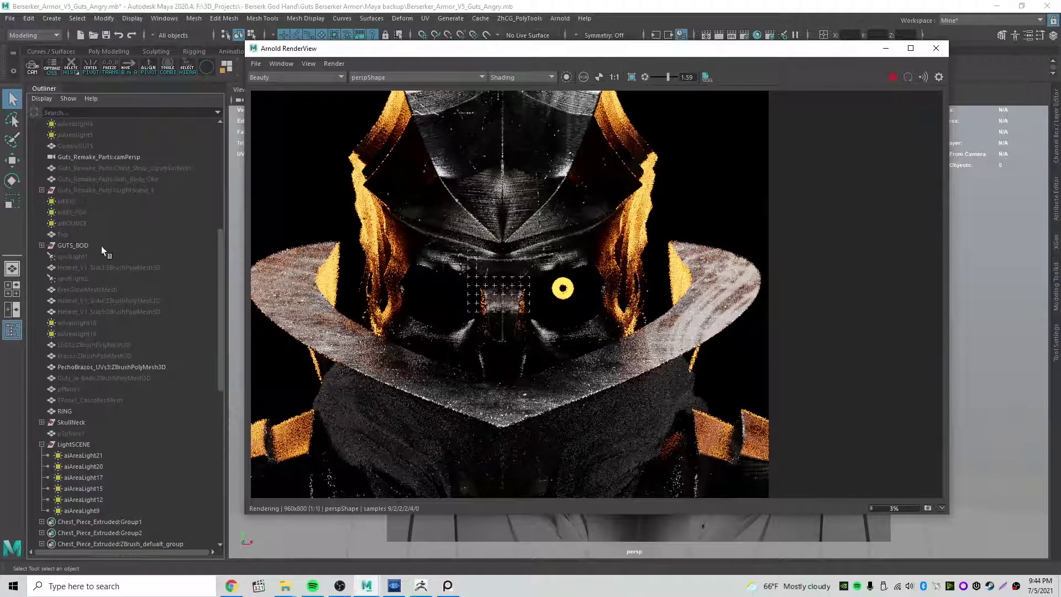
{"action": "middle_click_drag", "start_coordinate": [608, 202], "coordinate": [655, 248]}
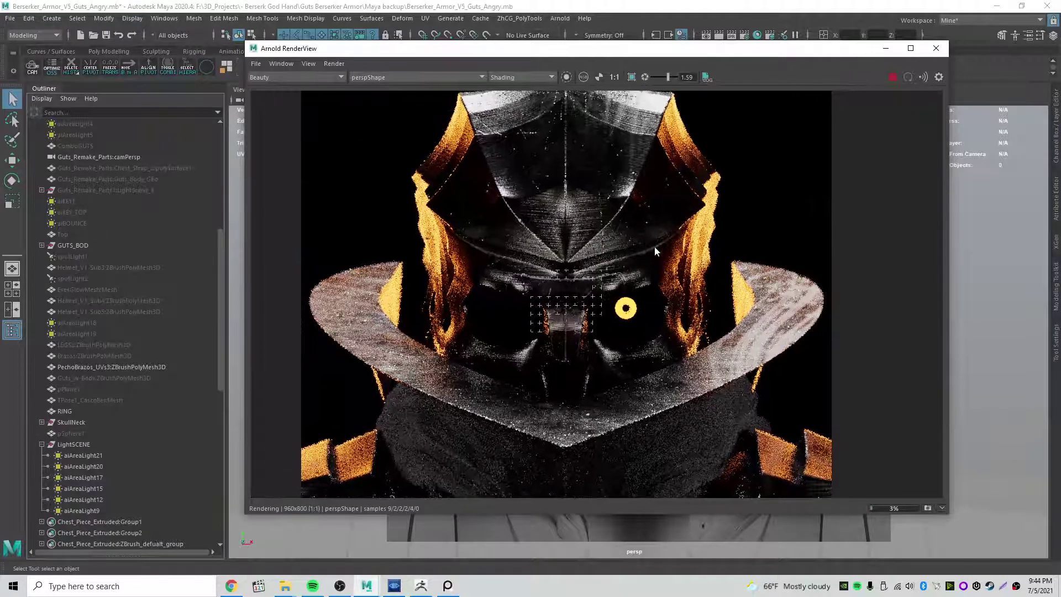
{"action": "scroll", "coordinate": [586, 314], "scroll_direction": "up", "scroll_amount": 3}
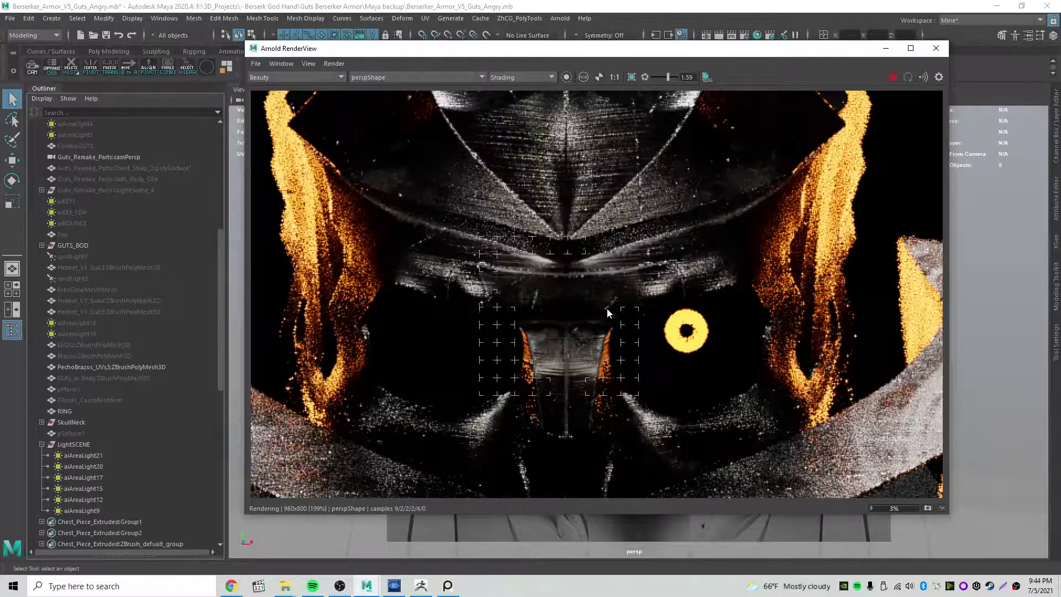
{"action": "left_click", "coordinate": [614, 77]}
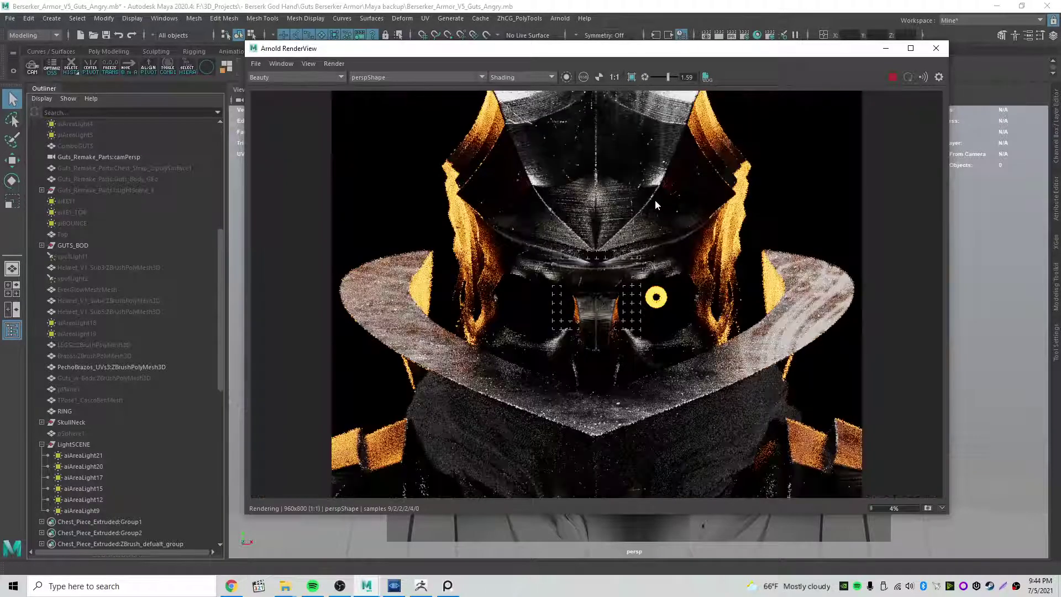
{"action": "scroll", "coordinate": [669, 191], "scroll_direction": "down", "scroll_amount": 2}
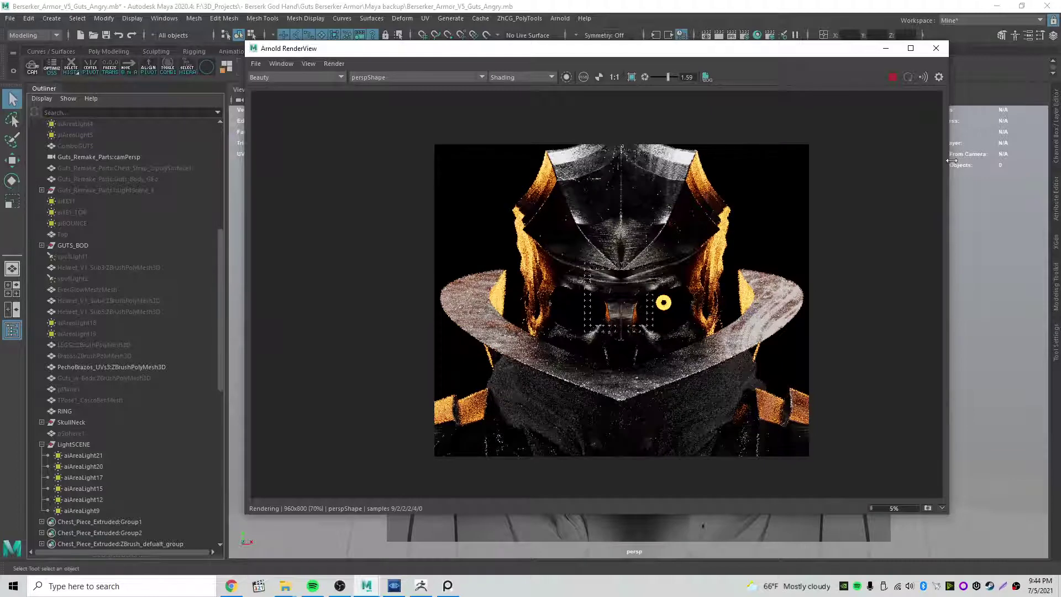
Place a narrowed RenderView beside the camera2 view and hide the three front lights aiAreaLight20, aiAreaLight15 and aiAreaLight12.
{"action": "left_click_drag", "start_coordinate": [949, 161], "coordinate": [628, 161]}
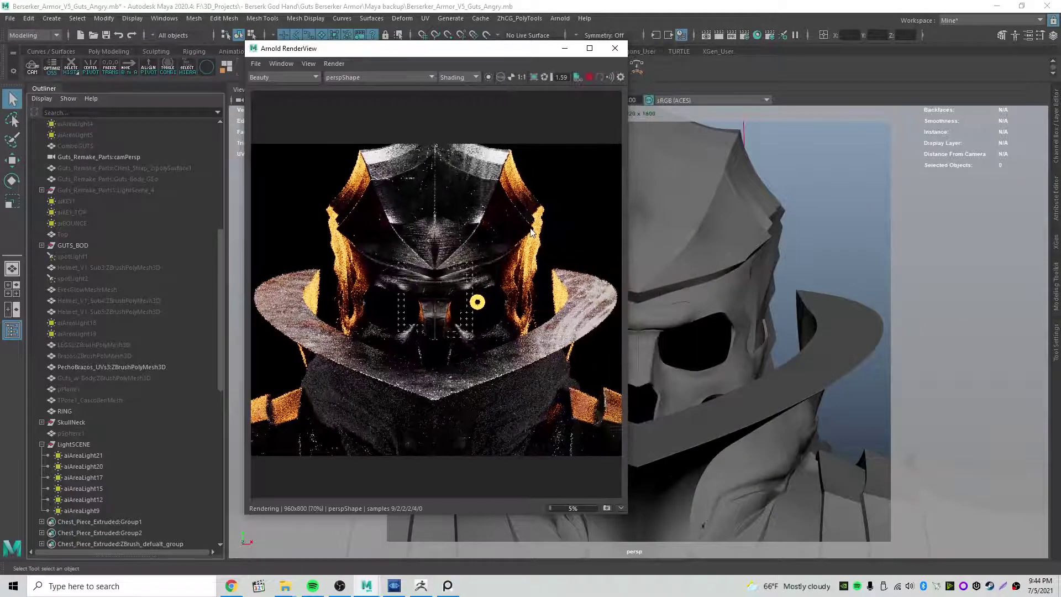
{"action": "left_click_drag", "start_coordinate": [434, 56], "coordinate": [746, 88]}
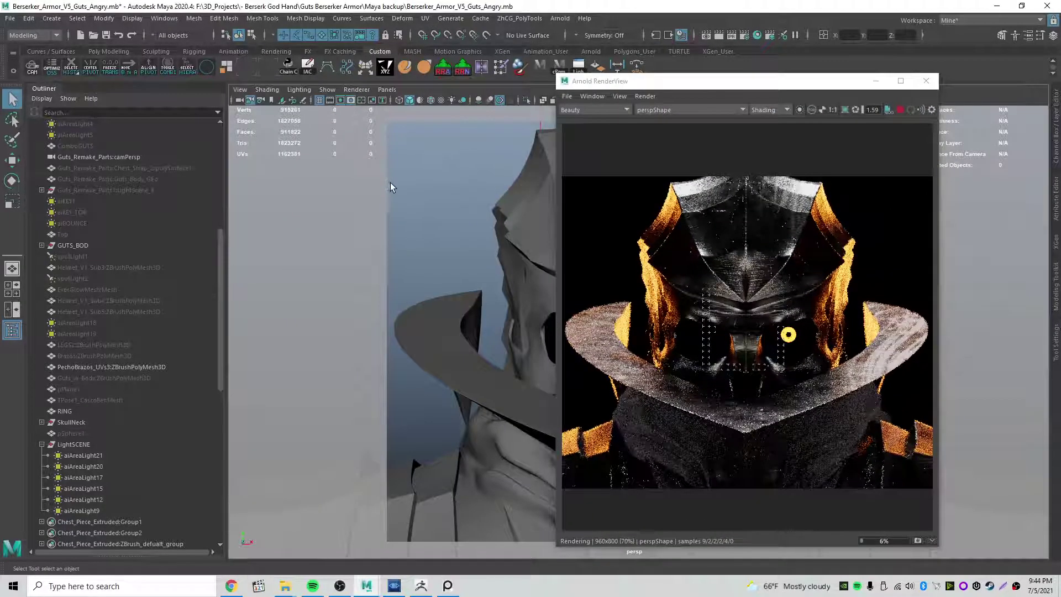
{"action": "key", "text": "space"}
{"action": "left_click_drag", "start_coordinate": [441, 259], "coordinate": [360, 311], "text": "alt"}
{"action": "left_click_drag", "start_coordinate": [270, 271], "coordinate": [323, 365]}
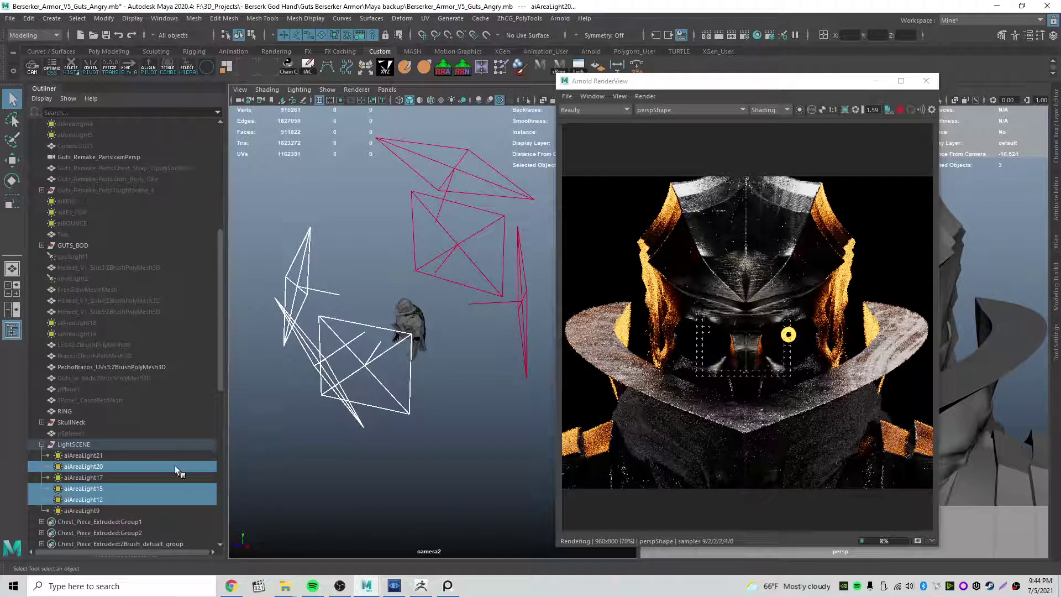
{"action": "key", "text": "ctrl+h"}
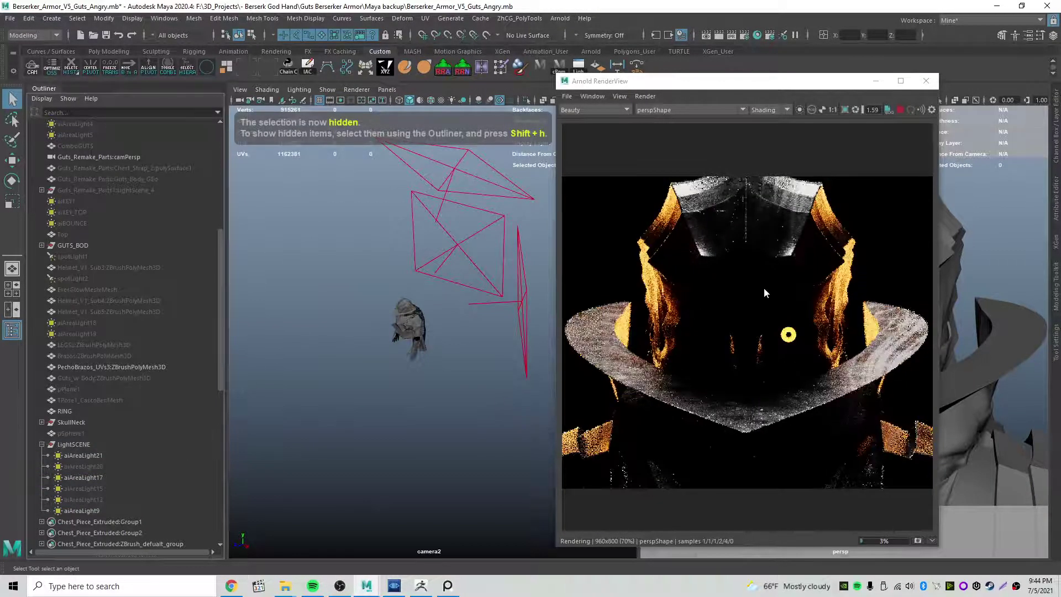
Examine the helmet's dark face area and lit edges in the render without the front lights.
{"action": "middle_click_drag", "start_coordinate": [759, 264], "coordinate": [794, 244]}
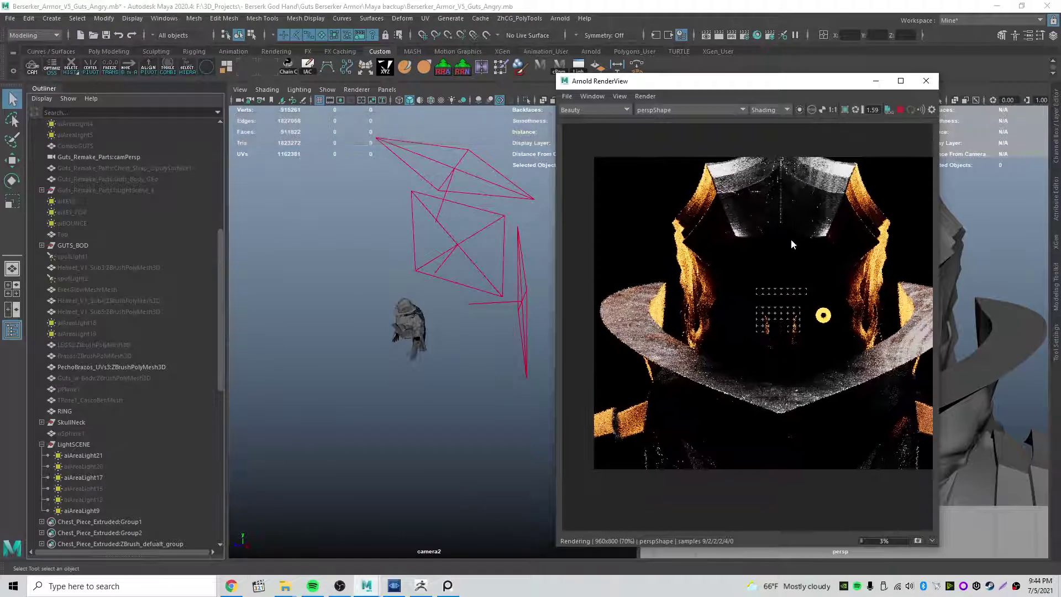
{"action": "scroll", "coordinate": [812, 315], "scroll_direction": "up", "scroll_amount": 2}
{"action": "scroll", "coordinate": [720, 246], "scroll_direction": "down", "scroll_amount": 1}
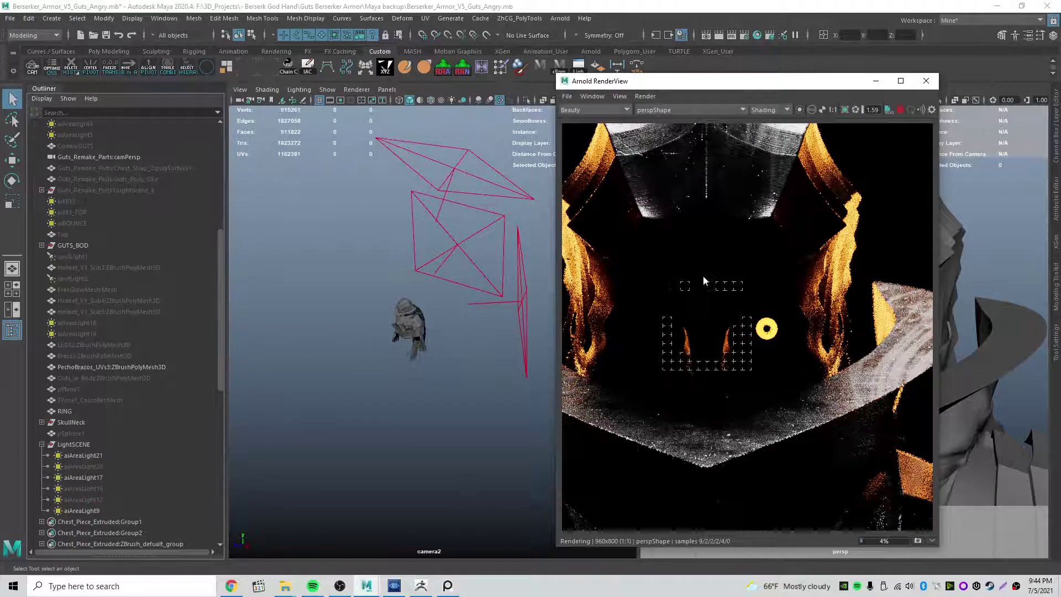
{"action": "scroll", "coordinate": [705, 277], "scroll_direction": "up", "scroll_amount": 3}
Widen the RenderView, try exposures of -5 and 5, and set the render exposure to 0.91.
{"action": "left_click", "coordinate": [863, 111]}
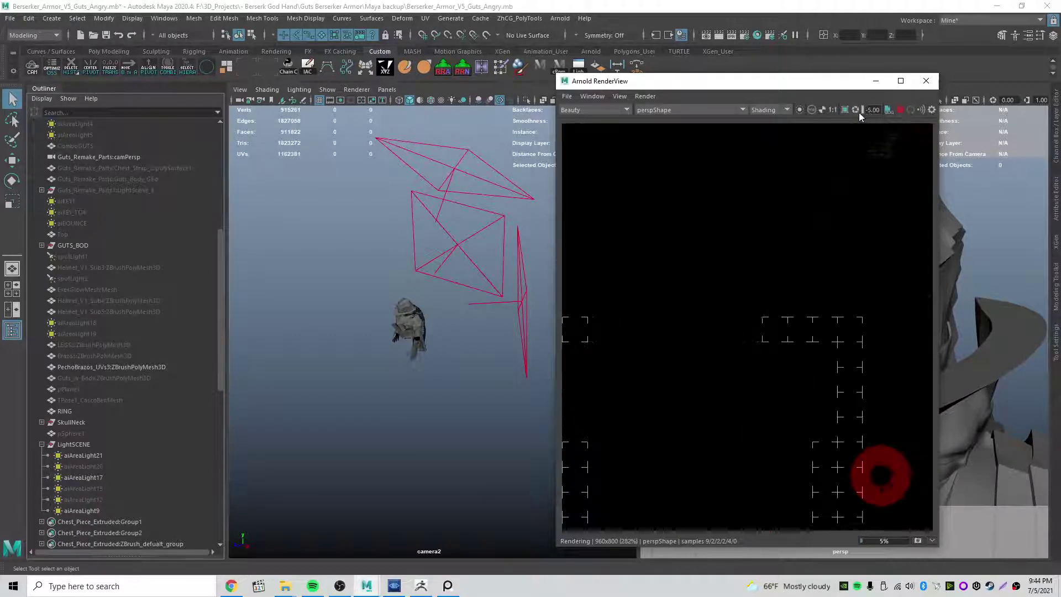
{"action": "left_click_drag", "start_coordinate": [557, 223], "coordinate": [302, 223]}
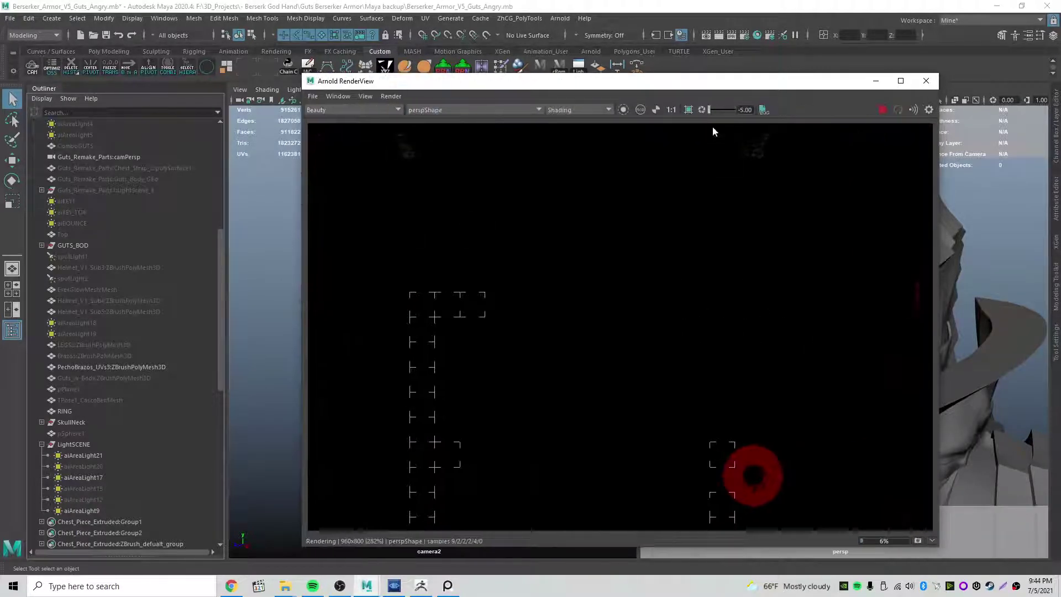
{"action": "left_click_drag", "start_coordinate": [711, 111], "coordinate": [740, 112]}
{"action": "scroll", "coordinate": [658, 247], "scroll_direction": "down", "scroll_amount": 2}
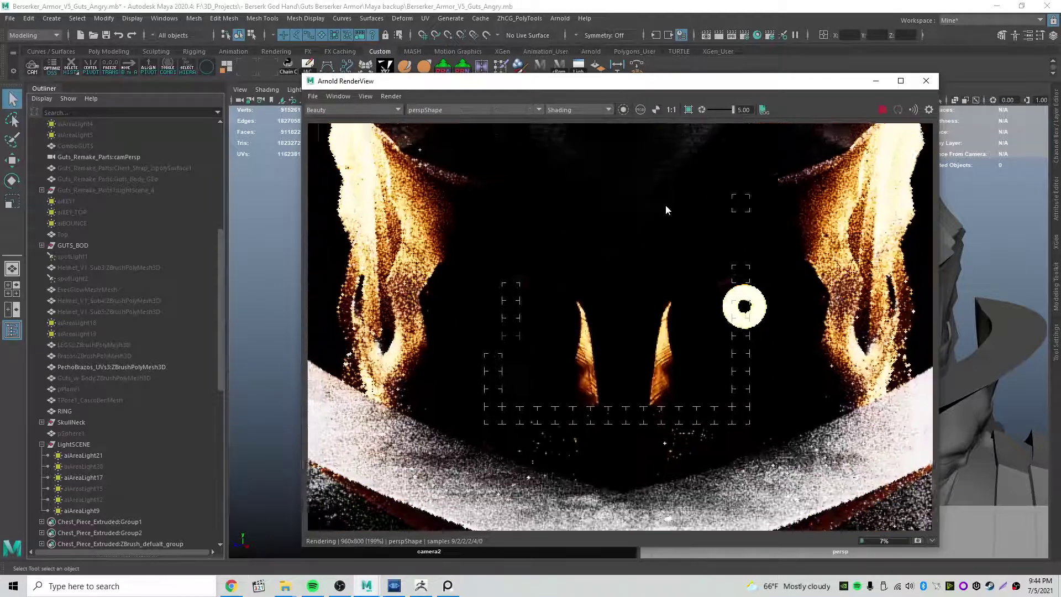
{"action": "left_click", "coordinate": [724, 109]}
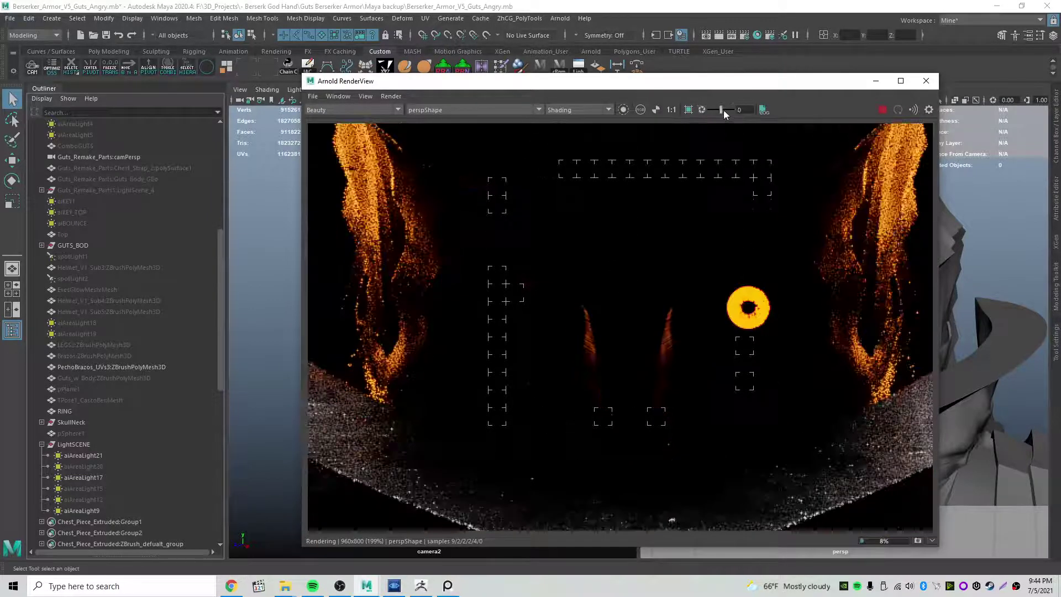
{"action": "scroll", "coordinate": [704, 215], "scroll_direction": "down", "scroll_amount": 2}
{"action": "middle_click_drag", "start_coordinate": [704, 215], "coordinate": [730, 282]}
Hide the overhead light aiAreaLight9 and place a narrowed RenderView beside the camera2 view.
{"action": "left_click_drag", "start_coordinate": [444, 87], "coordinate": [455, 285]}
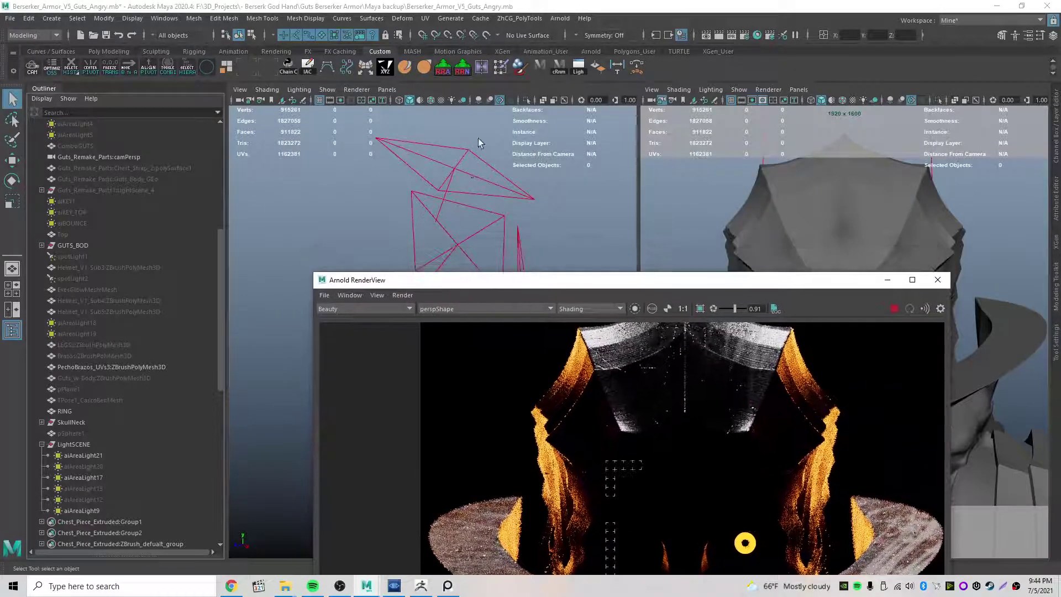
{"action": "left_click", "coordinate": [482, 144]}
{"action": "key", "text": "ctrl+h"}
{"action": "left_click_drag", "start_coordinate": [686, 281], "coordinate": [691, 74]}
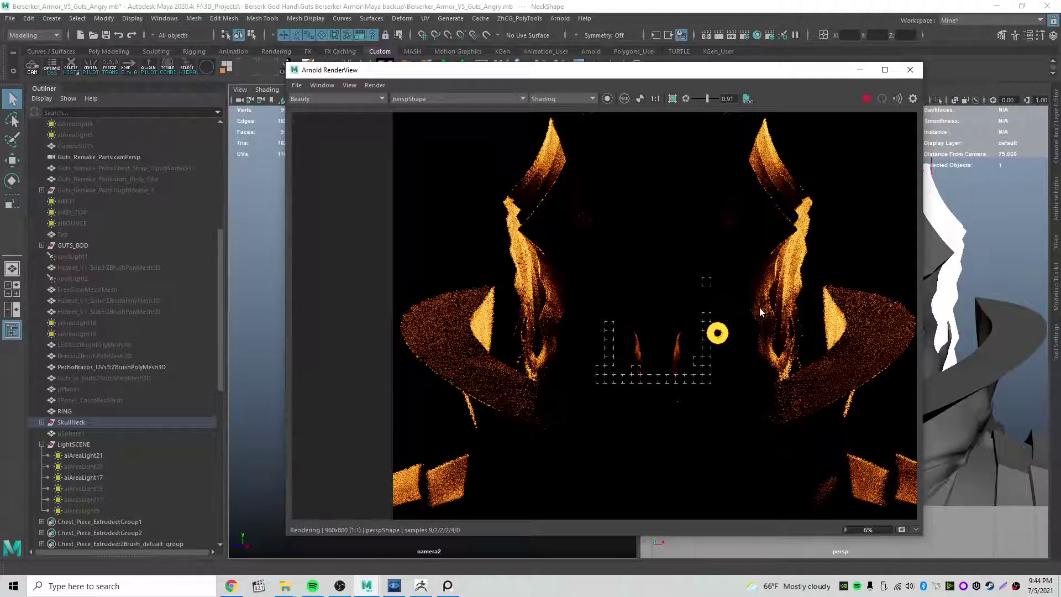
{"action": "scroll", "coordinate": [704, 304], "scroll_direction": "down", "scroll_amount": 2}
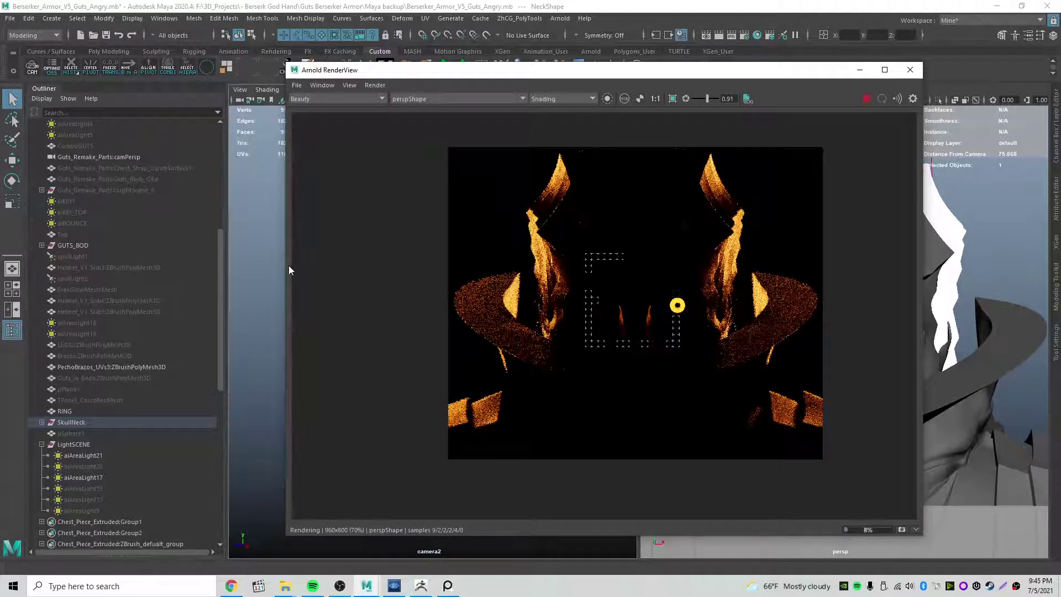
{"action": "left_click_drag", "start_coordinate": [289, 270], "coordinate": [525, 268]}
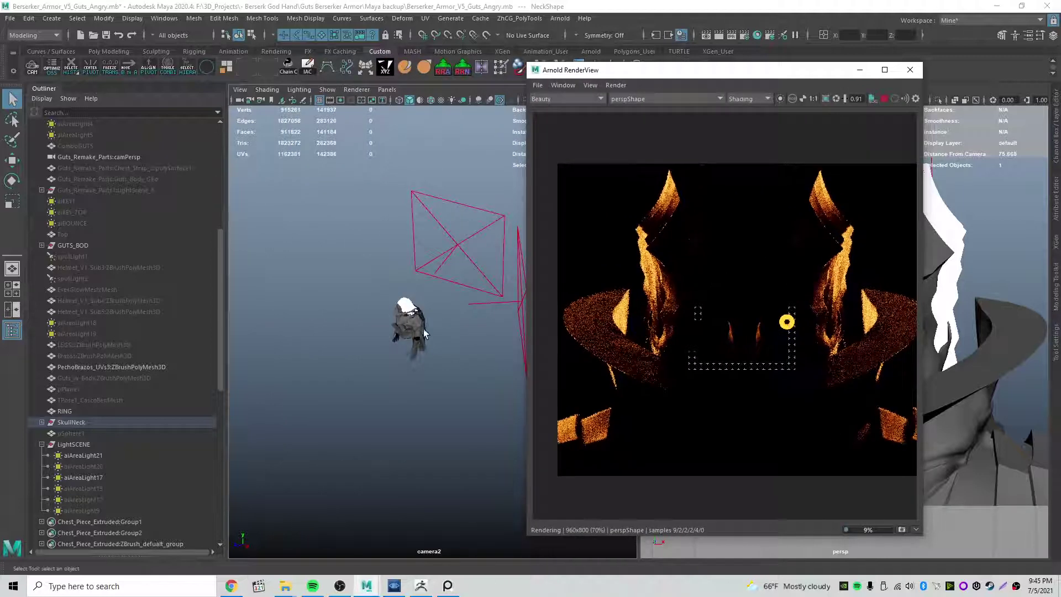
Try moving and rotating the rear light aiAreaLight21 to the character's side and above the head.
{"action": "left_click_drag", "start_coordinate": [435, 335], "coordinate": [507, 380], "text": "alt"}
{"action": "left_click", "coordinate": [457, 283]}
{"action": "key", "text": "e"}
{"action": "key", "text": "w"}
{"action": "key", "text": "e"}
{"action": "left_click_drag", "start_coordinate": [486, 445], "coordinate": [452, 362]}
{"action": "key", "text": "w"}
{"action": "key", "text": "e"}
{"action": "key", "text": "w"}
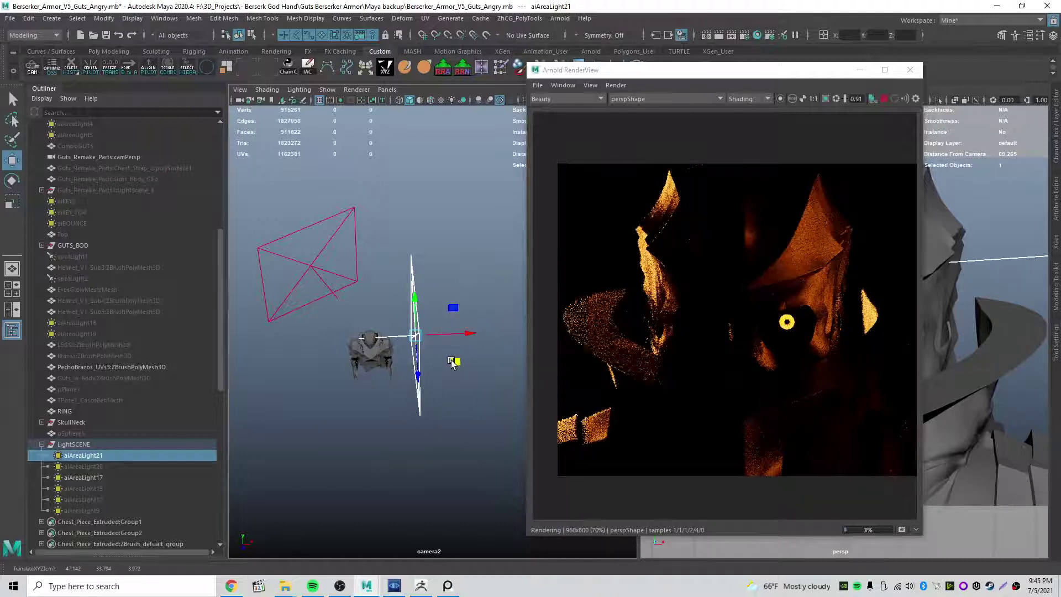
{"action": "key", "text": "e"}
{"action": "left_click_drag", "start_coordinate": [359, 353], "coordinate": [421, 277], "text": "alt"}
{"action": "key", "text": "w"}
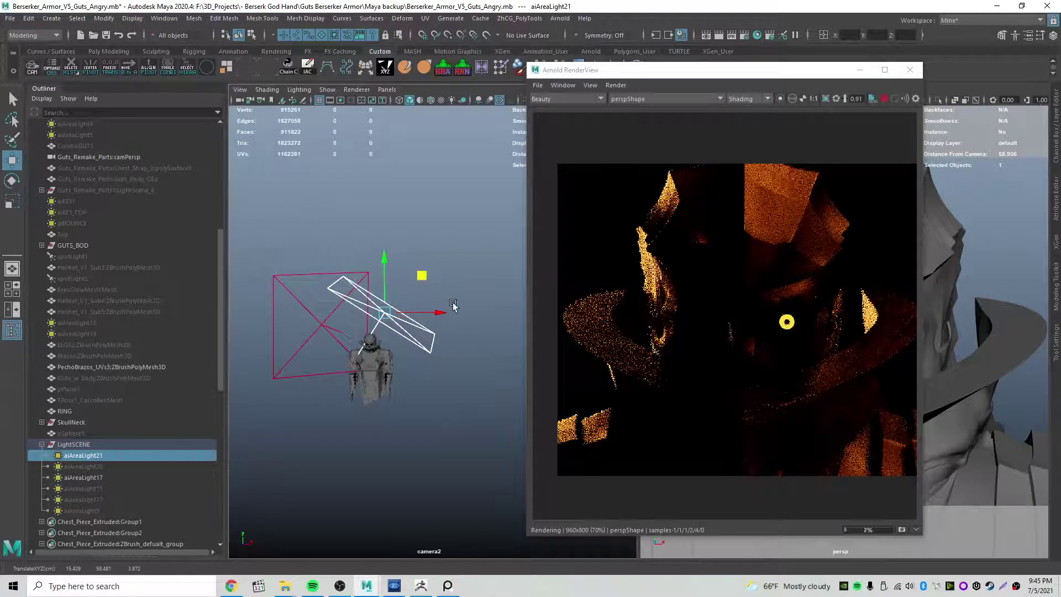
Undo the test moves and rotations of aiAreaLight21.
{"action": "key", "text": "ctrl+z"}
{"action": "key", "text": "ctrl+z"}
{"action": "key", "text": "ctrl+z"}
{"action": "key", "text": "ctrl+z"}
{"action": "key", "text": "ctrl+z"}
{"action": "key", "text": "ctrl+z"}
{"action": "key", "text": "ctrl+z"}
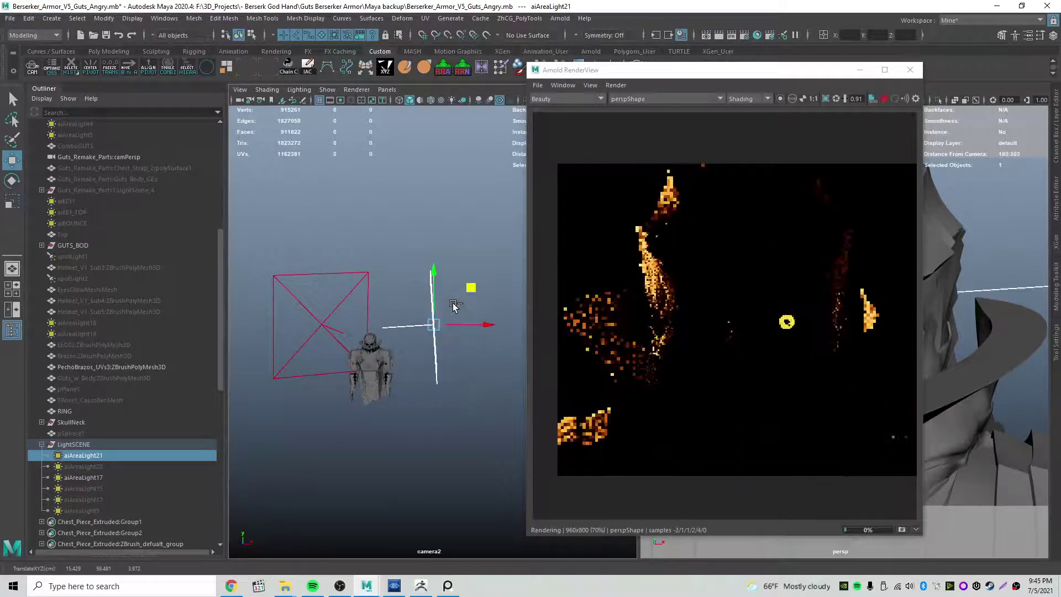
{"action": "key", "text": "ctrl+z"}
{"action": "key", "text": "q"}
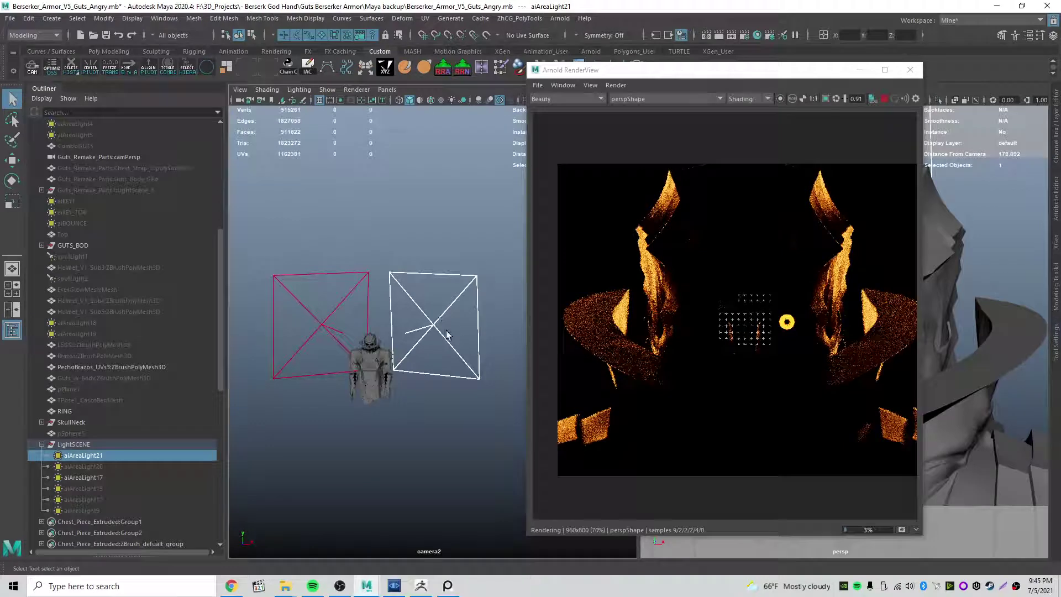
Try uniformly enlarging aiAreaLight21 and undo the scaling.
{"action": "key", "text": "r"}
{"action": "left_click_drag", "start_coordinate": [433, 324], "coordinate": [739, 310]}
{"action": "key", "text": "ctrl+z"}
{"action": "left_click_drag", "start_coordinate": [429, 330], "coordinate": [448, 362], "text": "alt"}
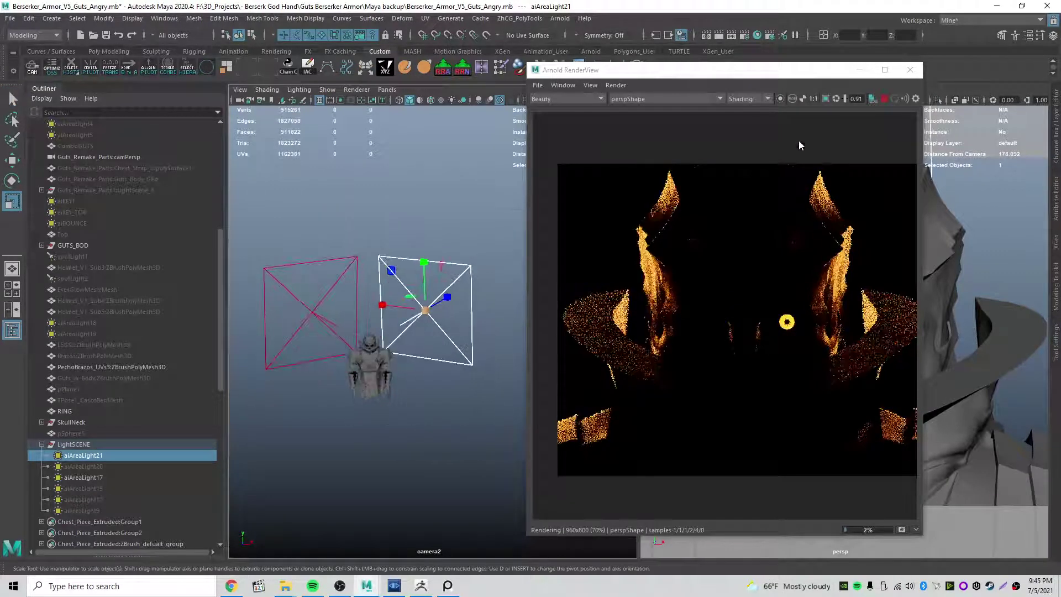
Show aiAreaLight21's attributes, try a color temperature of 1000 and set it to 2500.
{"action": "left_click_drag", "start_coordinate": [800, 69], "coordinate": [582, 71]}
{"action": "left_click", "coordinate": [1057, 220]}
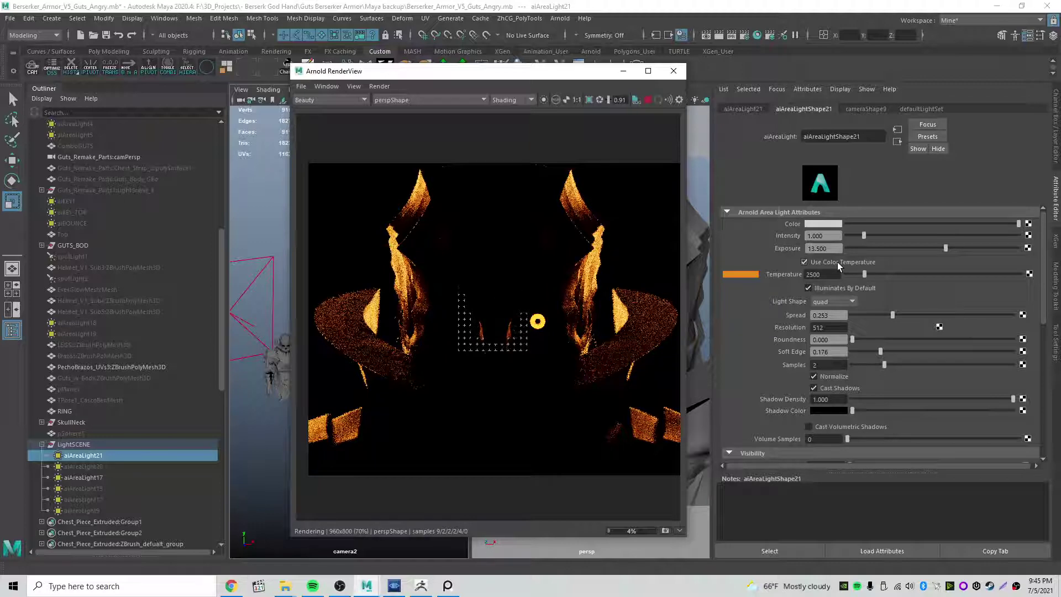
{"action": "left_click_drag", "start_coordinate": [864, 274], "coordinate": [846, 274]}
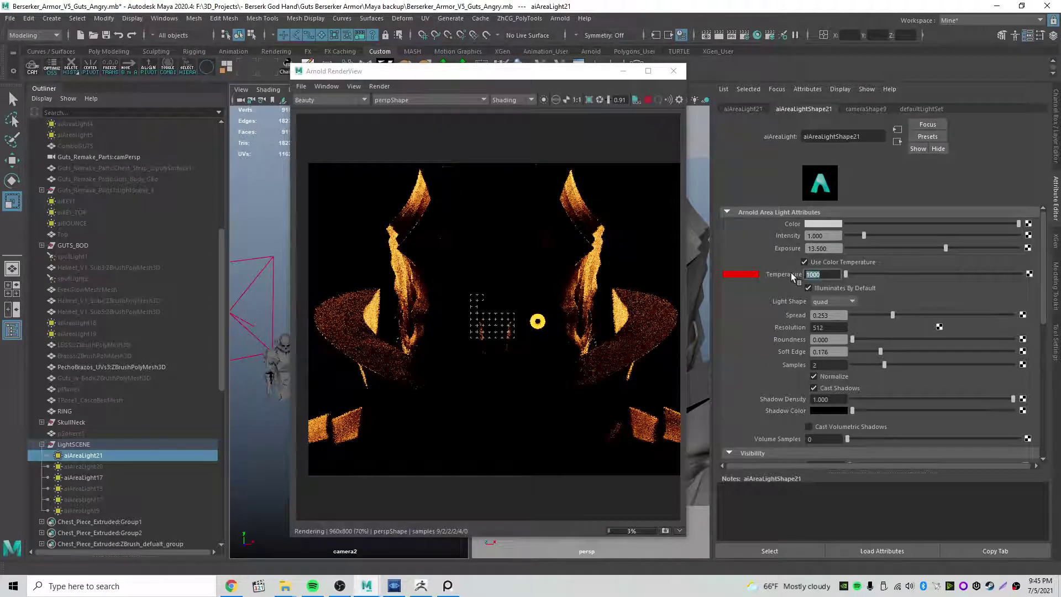
{"action": "type", "text": "0"}
{"action": "key", "text": "Return"}
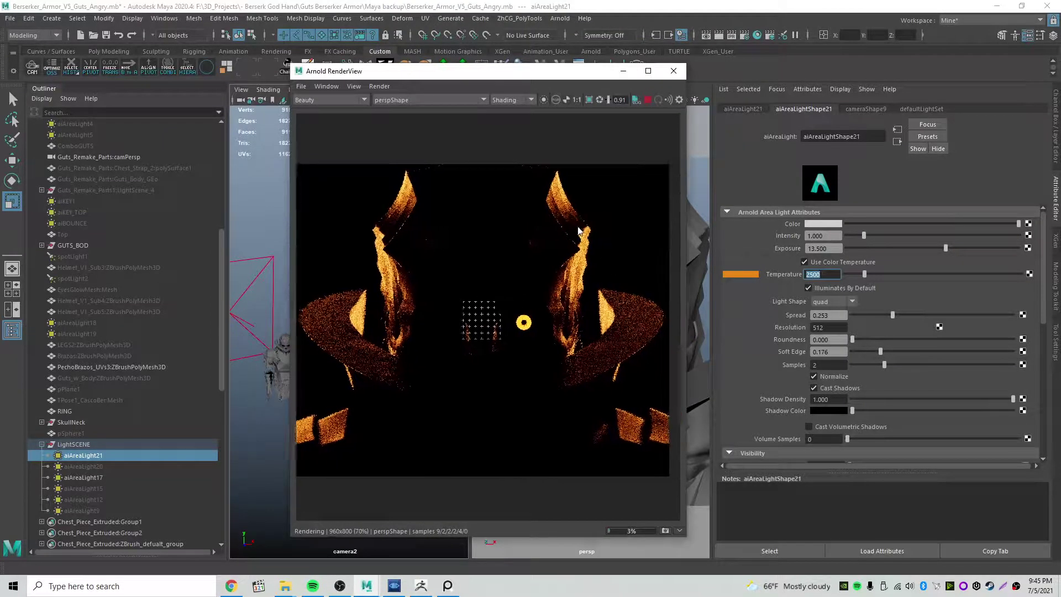
Try a color temperature of 9152 on aiAreaLight21 and set it back to 2500.
{"action": "left_click", "coordinate": [839, 275]}
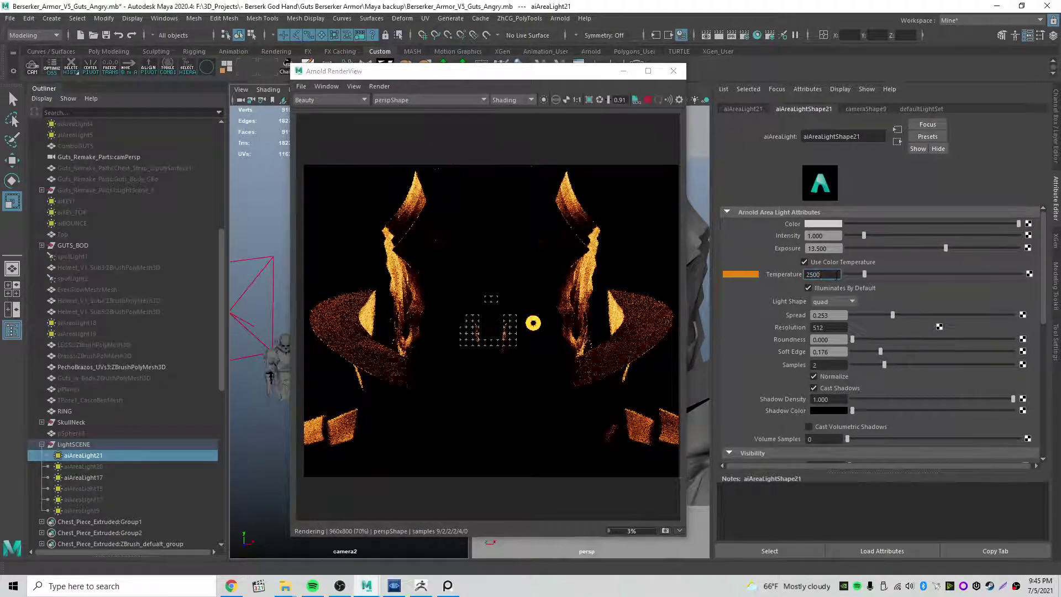
{"action": "left_click_drag", "start_coordinate": [933, 277], "coordinate": [806, 278]}
{"action": "left_click_drag", "start_coordinate": [913, 276], "coordinate": [948, 279]}
{"action": "left_click_drag", "start_coordinate": [832, 276], "coordinate": [734, 274]}
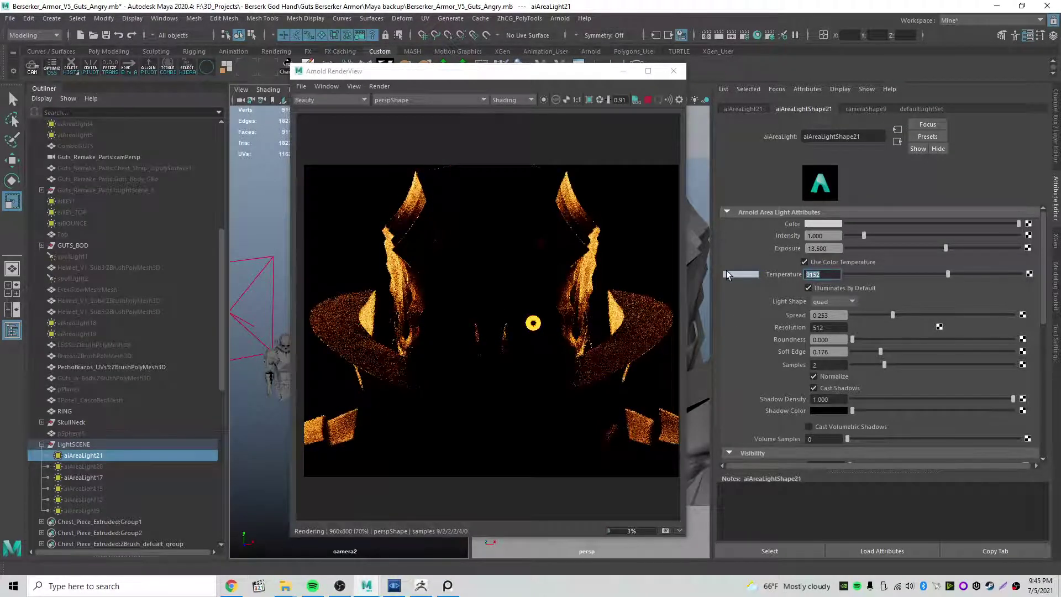
{"action": "type", "text": "2500"}
{"action": "key", "text": "Return"}
Widen the RenderView, examine the orange rim light on the helmet, and raise aiAreaLight21's exposure to 18.765.
{"action": "left_click_drag", "start_coordinate": [686, 295], "coordinate": [722, 293]}
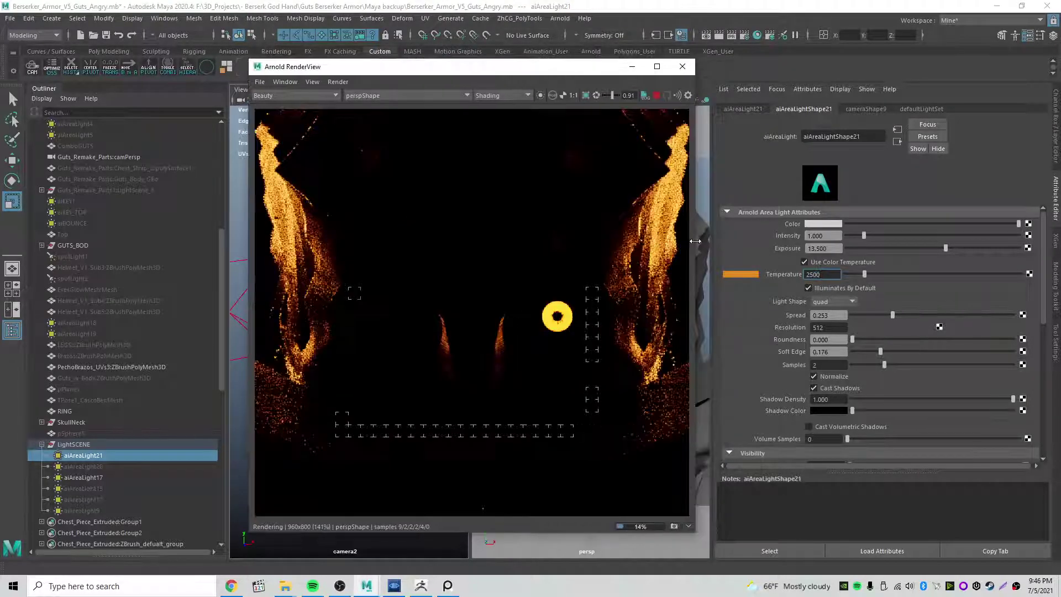
{"action": "left_click_drag", "start_coordinate": [679, 261], "coordinate": [702, 259]}
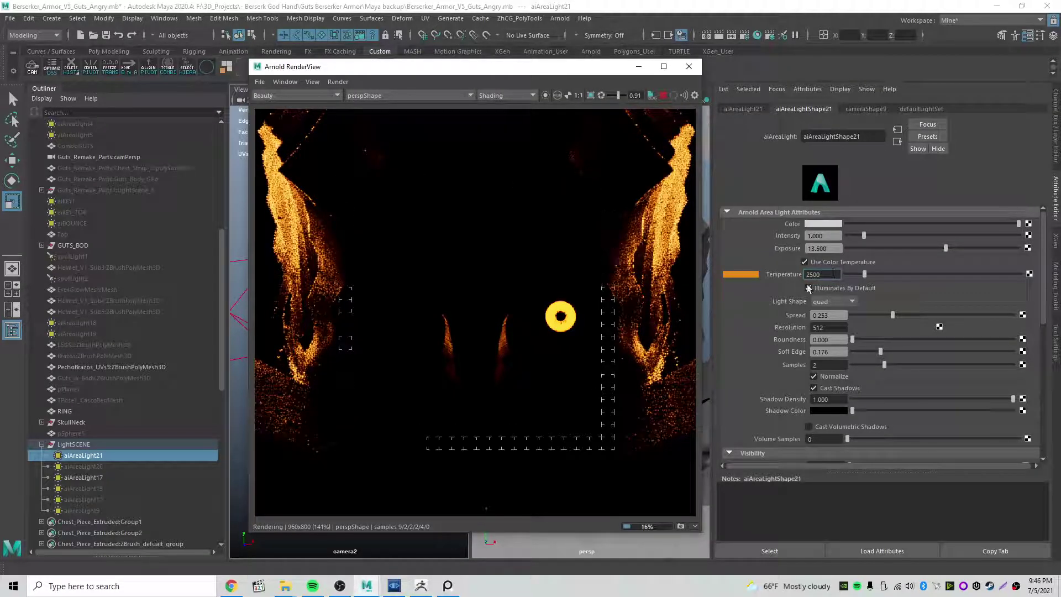
{"action": "left_click_drag", "start_coordinate": [551, 76], "coordinate": [581, 81]}
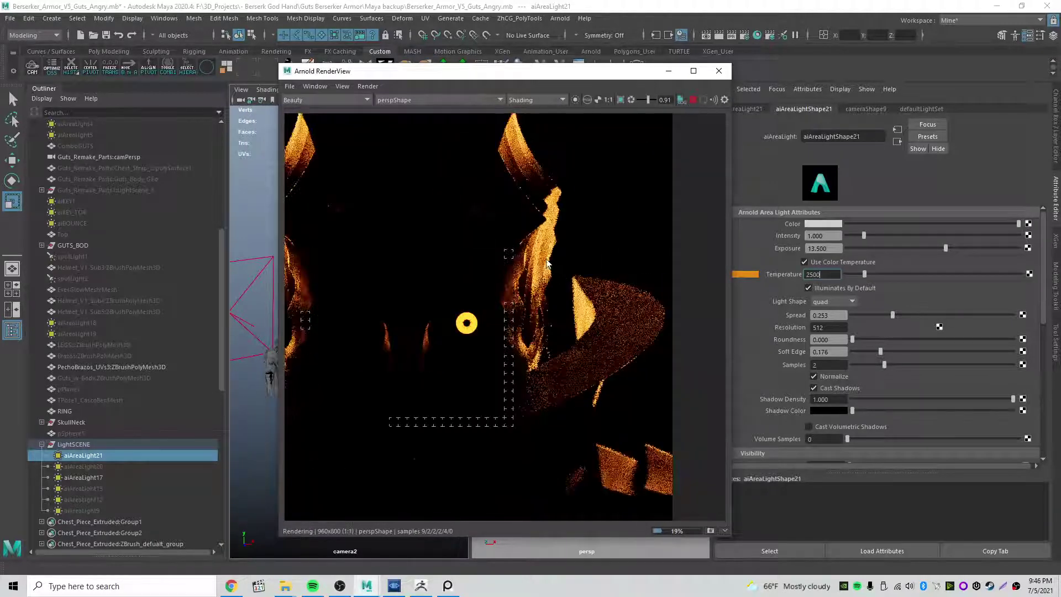
{"action": "scroll", "coordinate": [525, 271], "scroll_direction": "down", "scroll_amount": 1}
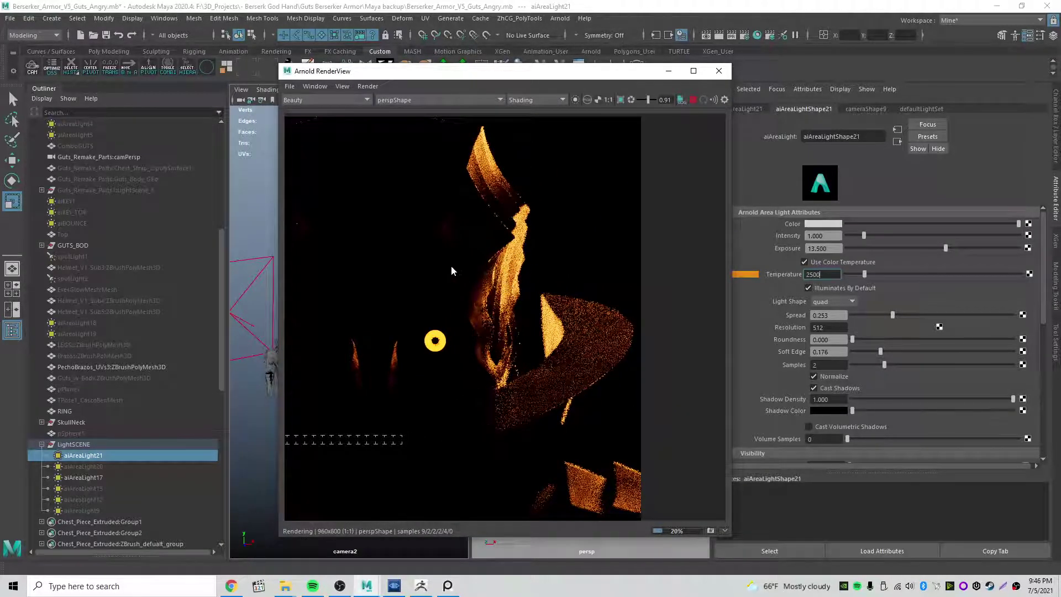
{"action": "middle_click_drag", "start_coordinate": [451, 266], "coordinate": [582, 264]}
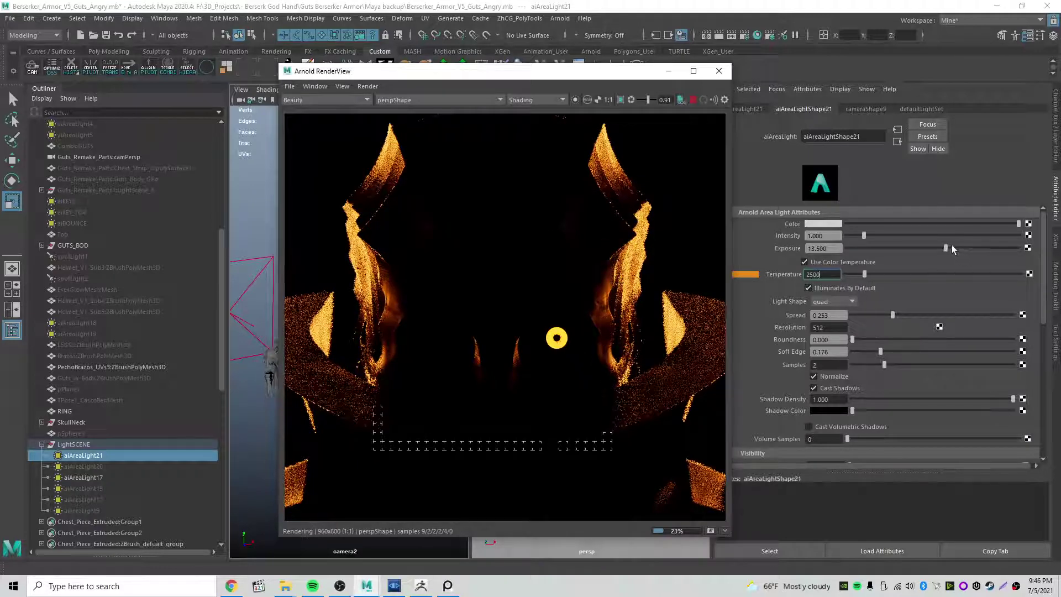
{"action": "left_click_drag", "start_coordinate": [952, 248], "coordinate": [974, 249]}
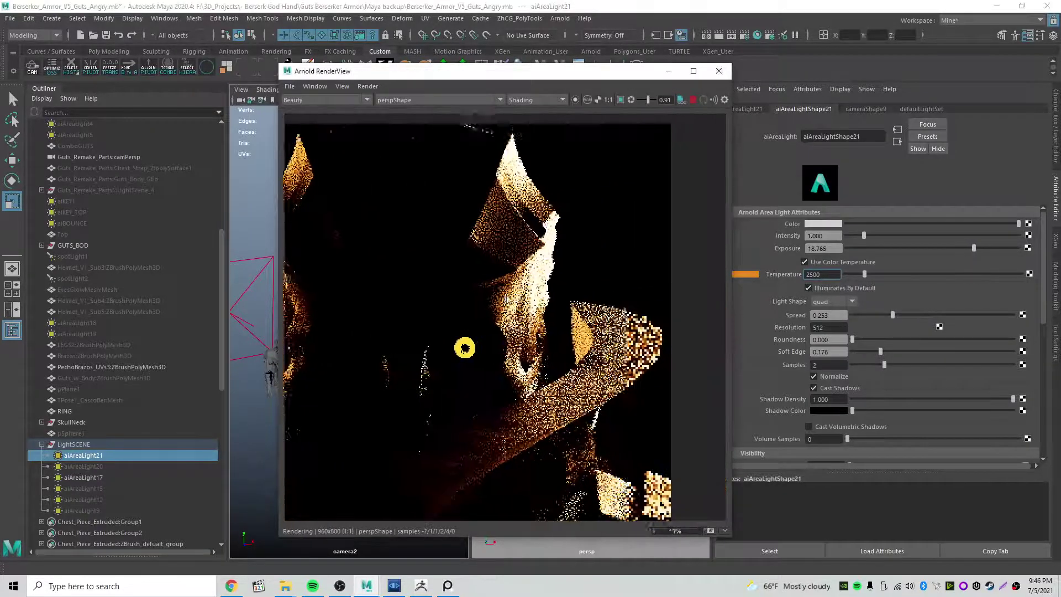
Examine the rim light on the render, and set aiAreaLight21's exposure to 13.137 and its spread to 0.304.
{"action": "scroll", "coordinate": [512, 333], "scroll_direction": "up", "scroll_amount": 2}
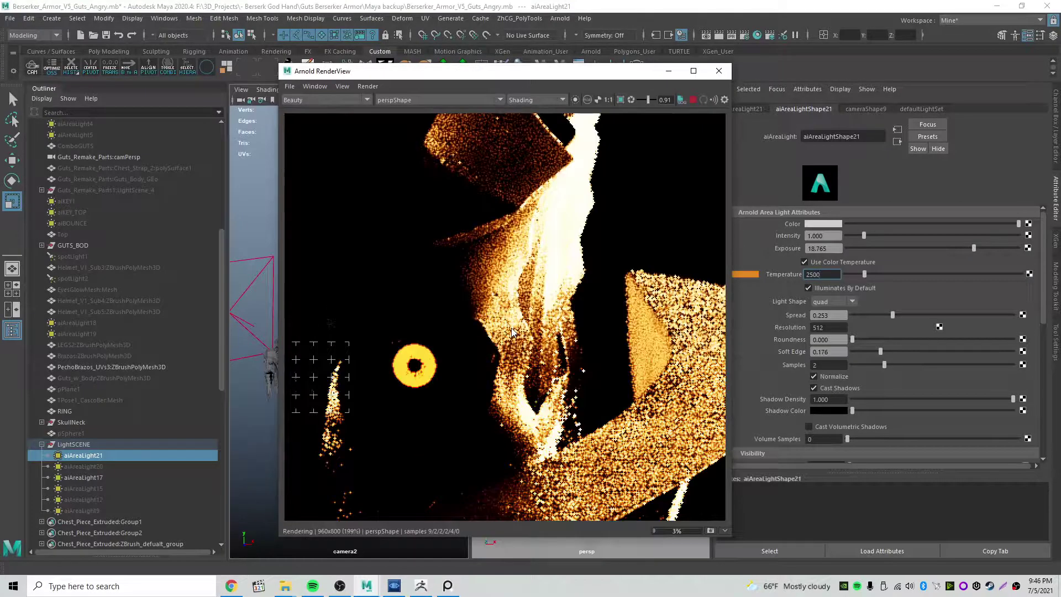
{"action": "scroll", "coordinate": [512, 333], "scroll_direction": "down", "scroll_amount": 2}
{"action": "middle_click_drag", "start_coordinate": [512, 332], "coordinate": [585, 315]}
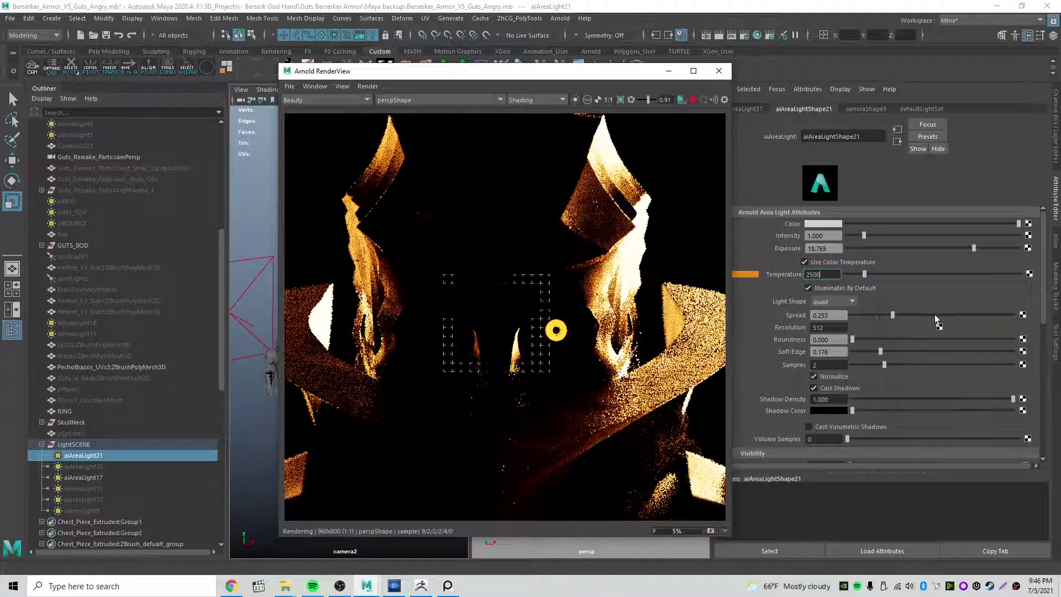
{"action": "left_click_drag", "start_coordinate": [930, 313], "coordinate": [855, 321]}
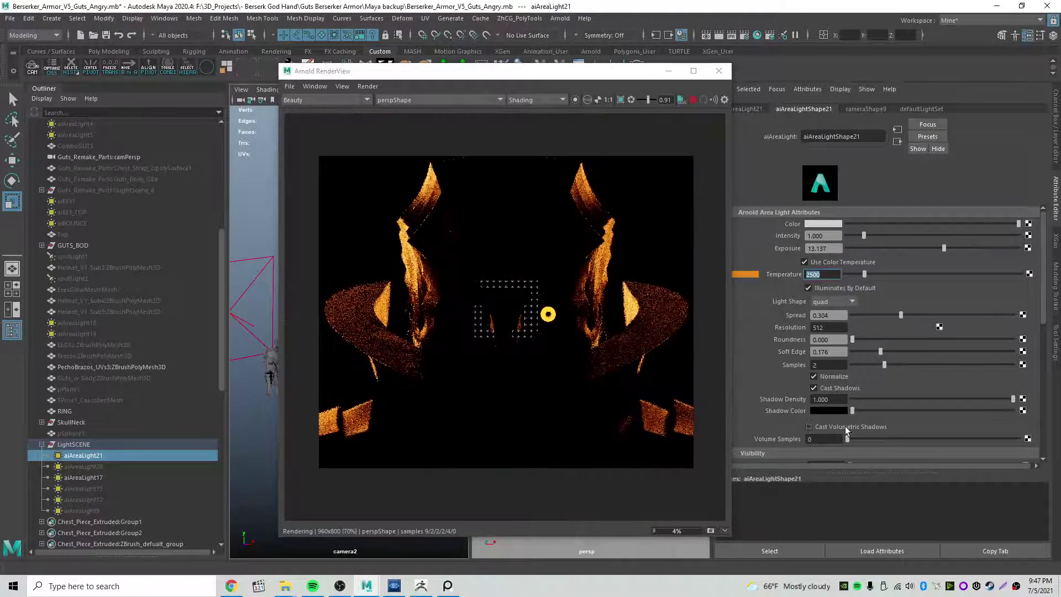
Try volumetric shadows on aiAreaLight21 with 2 volume samples and a spread of 0.
{"action": "left_click_drag", "start_coordinate": [848, 439], "coordinate": [883, 441]}
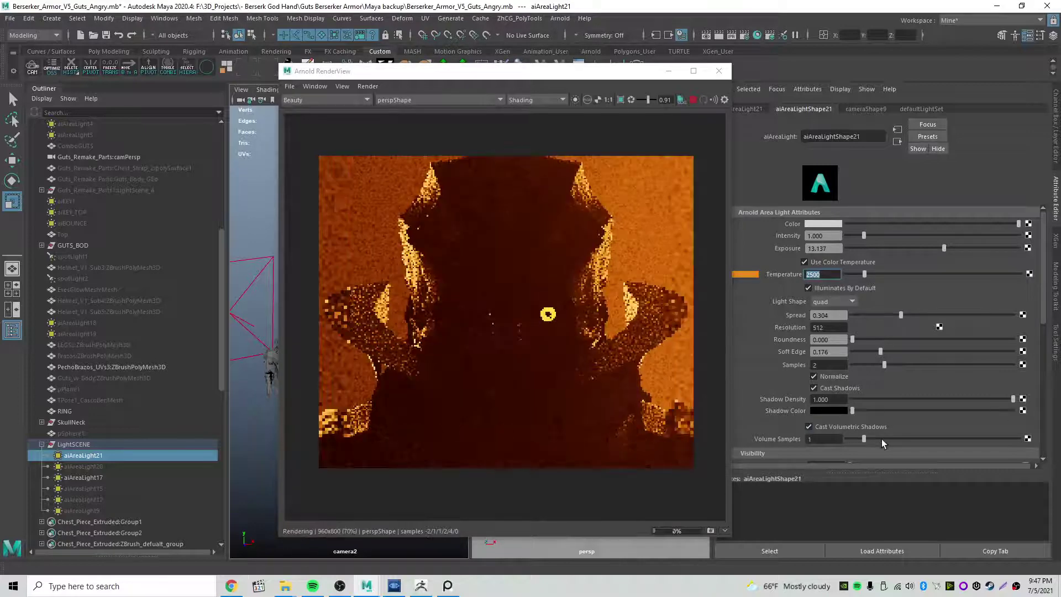
{"action": "left_click", "coordinate": [857, 315]}
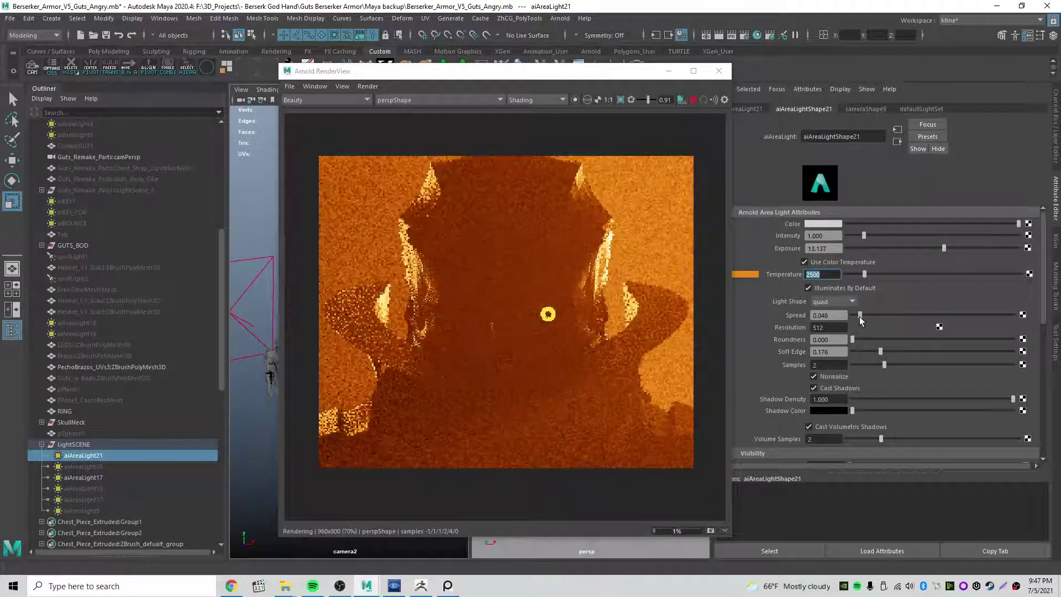
{"action": "left_click_drag", "start_coordinate": [857, 319], "coordinate": [854, 319]}
{"action": "left_click_drag", "start_coordinate": [852, 321], "coordinate": [854, 320]}
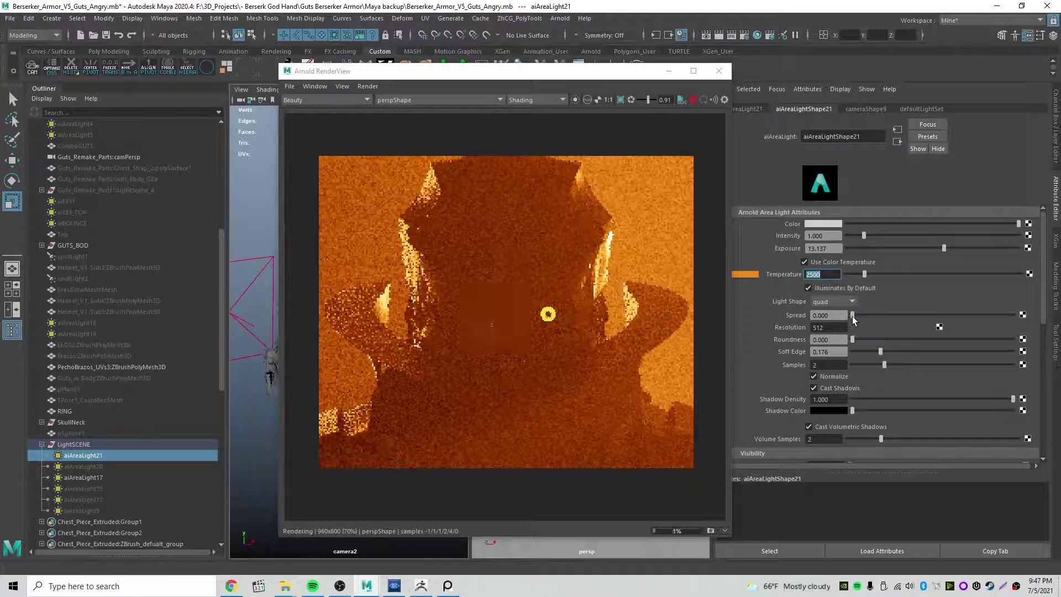
Turn off aiAreaLight21's volumetric shadows with 0 volume samples and set its spread to 0.343.
{"action": "left_click", "coordinate": [869, 428]}
{"action": "left_click_drag", "start_coordinate": [880, 441], "coordinate": [836, 445]}
{"action": "left_click_drag", "start_coordinate": [855, 315], "coordinate": [908, 316]}
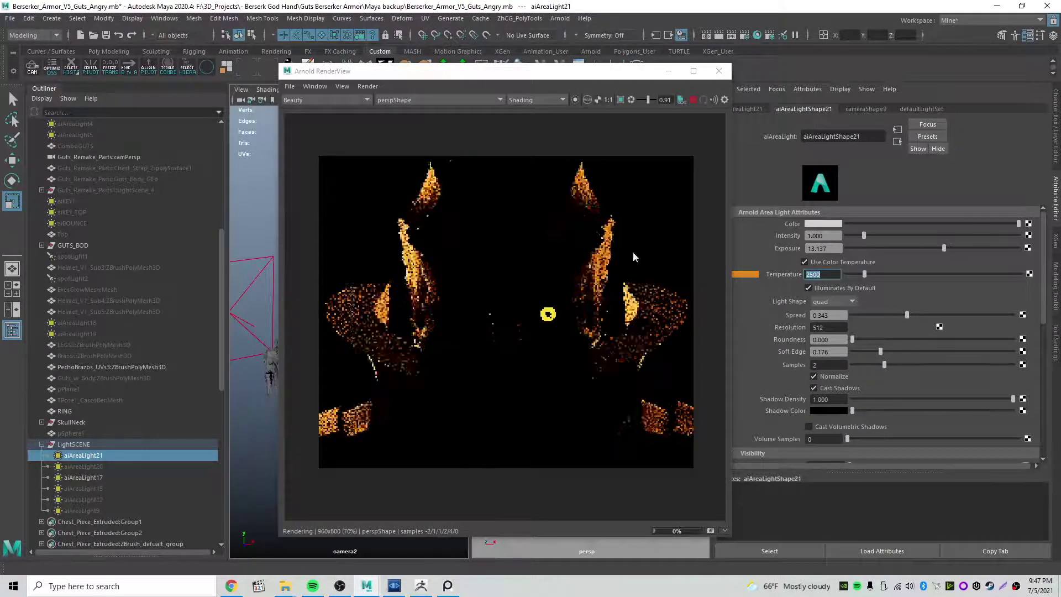
Move the Arnold RenderView off the camera2 viewport and select aiAreaLight20.
{"action": "left_click_drag", "start_coordinate": [498, 71], "coordinate": [766, 96]}
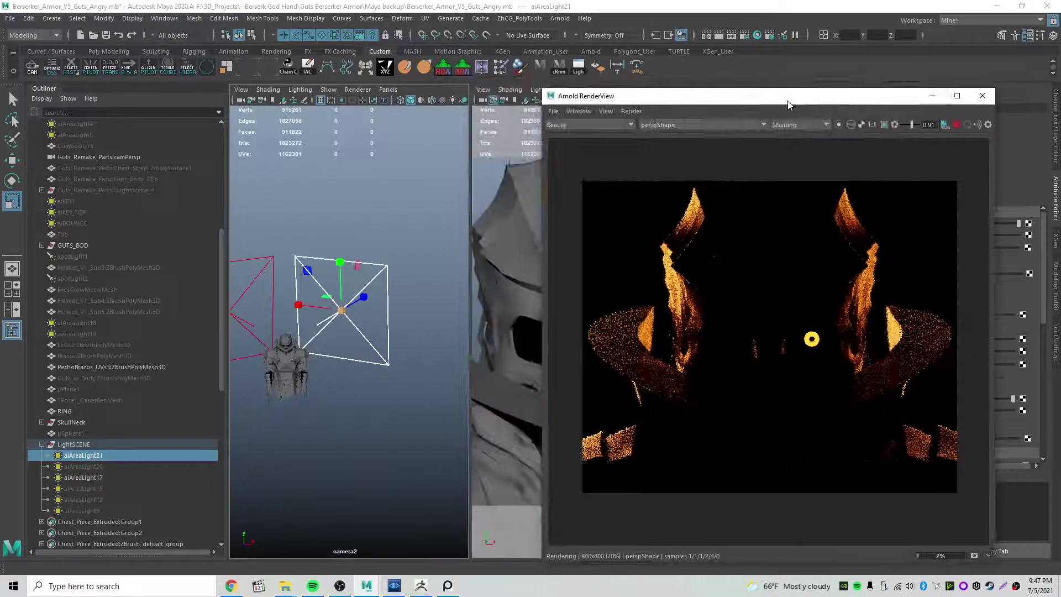
{"action": "left_click", "coordinate": [90, 467]}
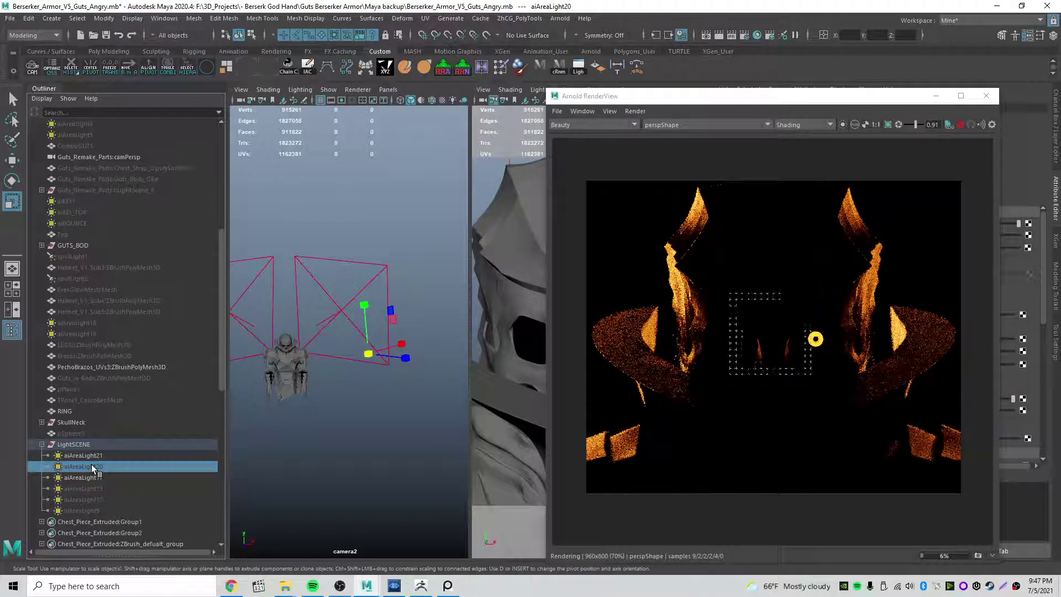
Switch to Pdplayer and examine the orange rim light around the helmet sides, nose and eye sockets in Berserker_Skull_V20.png.
{"action": "left_click", "coordinate": [394, 586]}
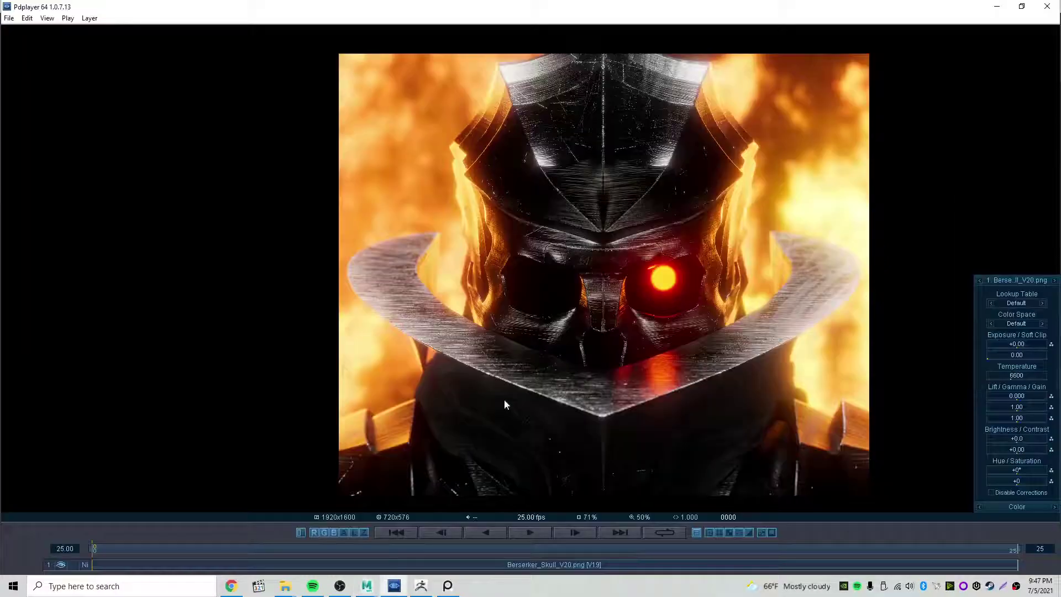
{"action": "left_click_drag", "start_coordinate": [647, 252], "coordinate": [586, 286]}
{"action": "scroll", "coordinate": [520, 273], "scroll_direction": "up", "scroll_amount": 2}
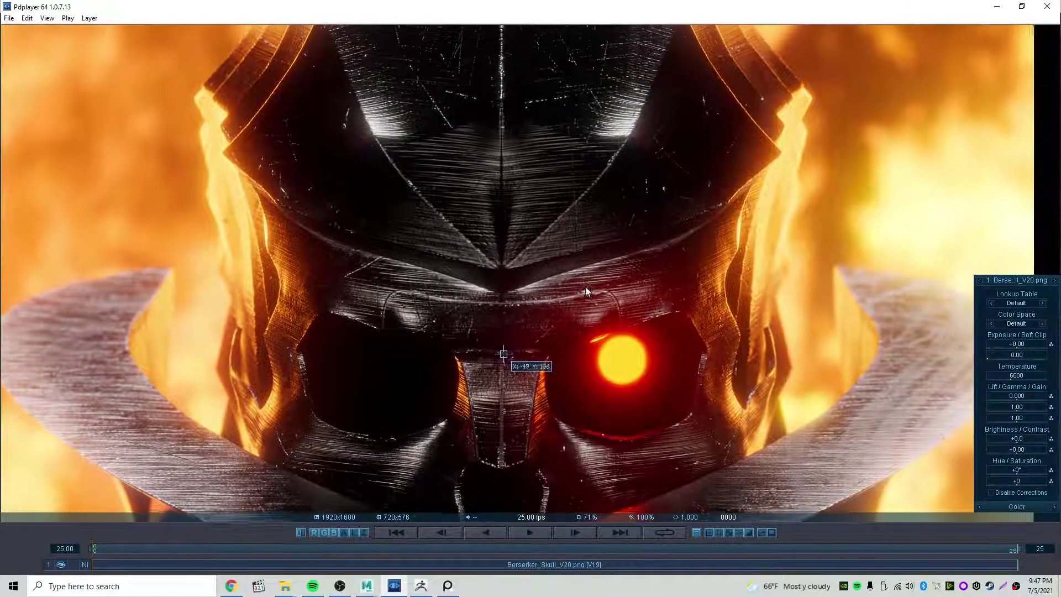
{"action": "scroll", "coordinate": [585, 286], "scroll_direction": "down", "scroll_amount": 2}
{"action": "scroll", "coordinate": [609, 291], "scroll_direction": "up", "scroll_amount": 2}
{"action": "left_click_drag", "start_coordinate": [665, 288], "coordinate": [662, 224]}
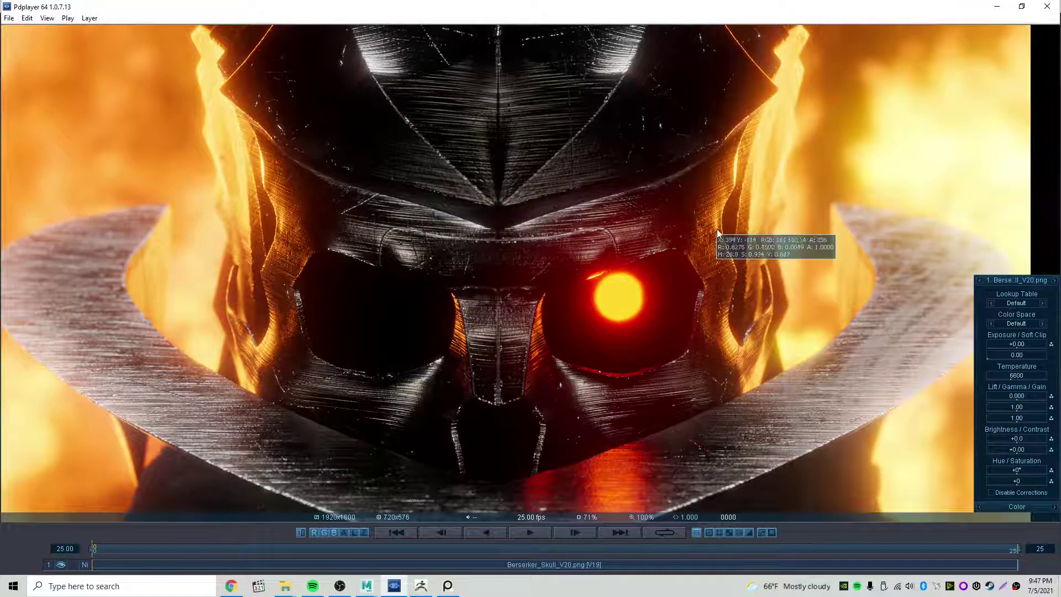
{"action": "left_click_drag", "start_coordinate": [722, 258], "coordinate": [716, 261]}
{"action": "scroll", "coordinate": [717, 283], "scroll_direction": "down", "scroll_amount": 2}
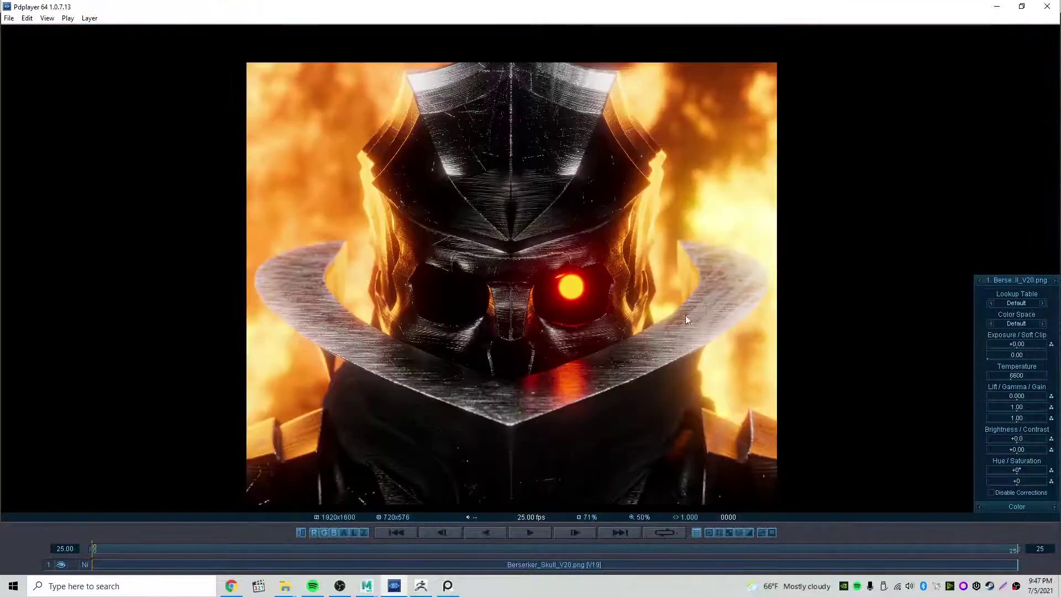
{"action": "scroll", "coordinate": [635, 343], "scroll_direction": "up", "scroll_amount": 2}
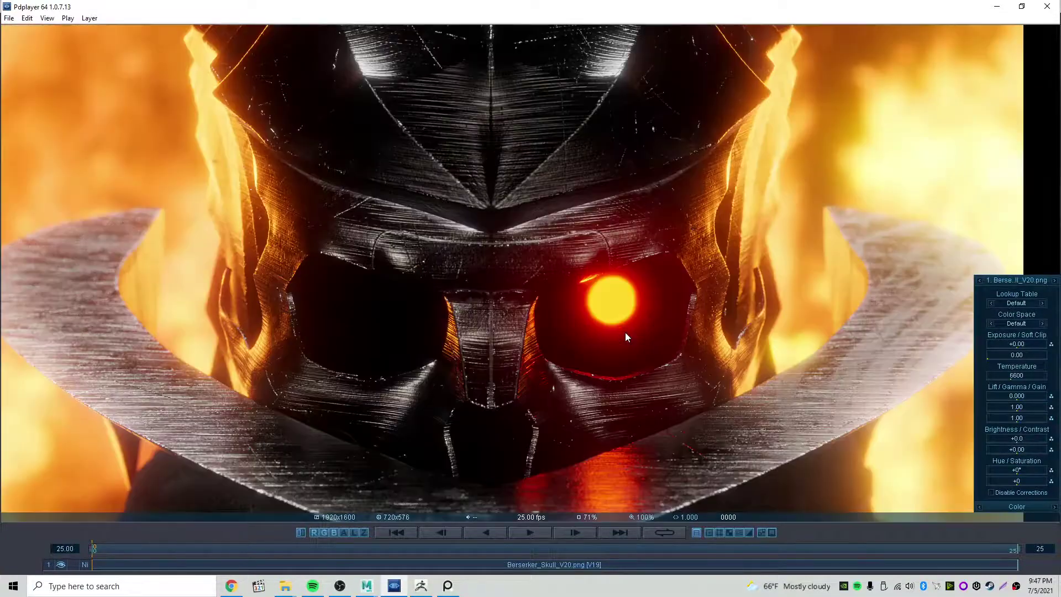
{"action": "left_click_drag", "start_coordinate": [690, 237], "coordinate": [680, 318]}
{"action": "scroll", "coordinate": [672, 333], "scroll_direction": "down", "scroll_amount": 2}
{"action": "scroll", "coordinate": [663, 236], "scroll_direction": "up", "scroll_amount": 2}
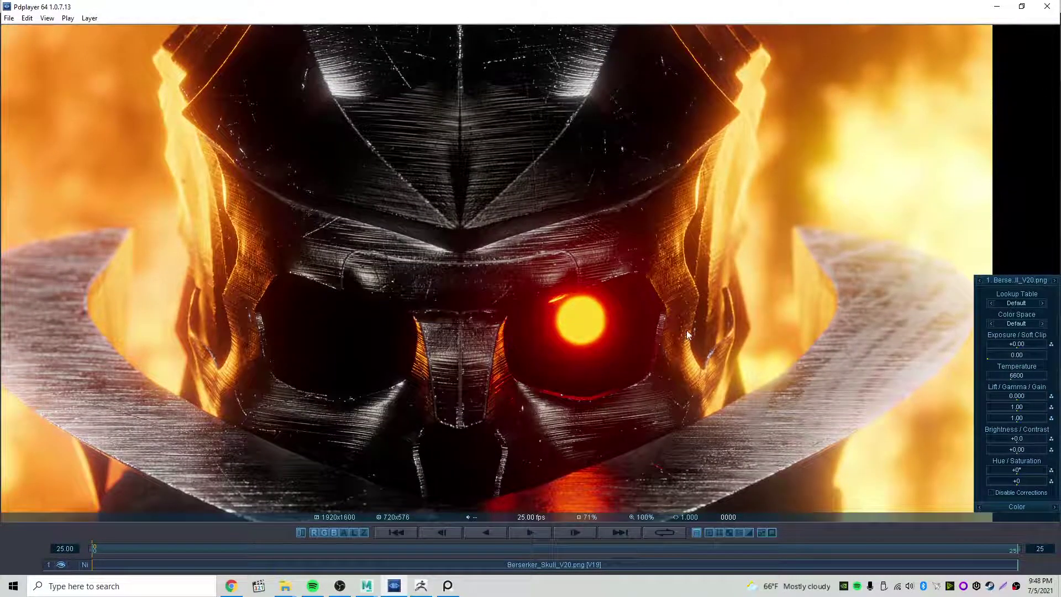
{"action": "mouse_move", "coordinate": [691, 303]}
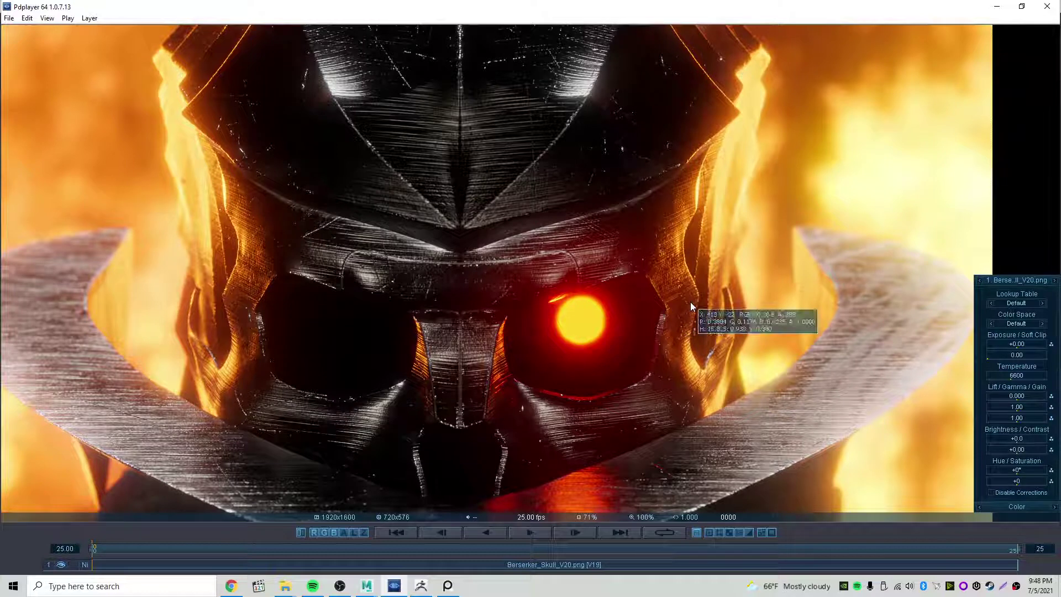
{"action": "mouse_move", "coordinate": [683, 283]}
{"action": "left_mouse_down"}
{"action": "mouse_move", "coordinate": [679, 315]}
{"action": "mouse_move", "coordinate": [692, 291]}
{"action": "left_mouse_up"}
{"action": "left_click_drag", "start_coordinate": [477, 321], "coordinate": [518, 251]}
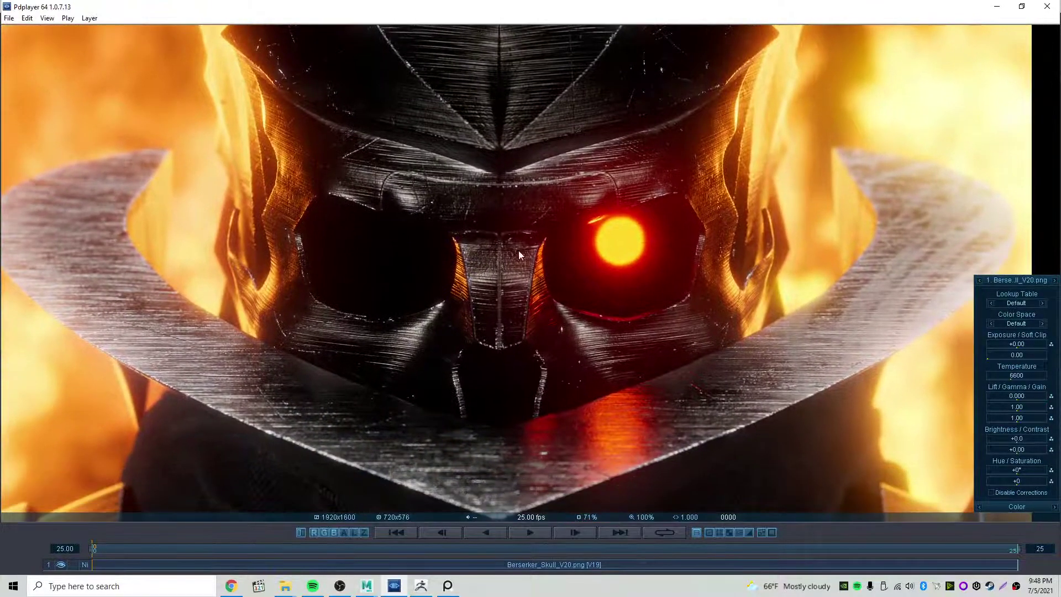
Switch back to Maya and unhide aiAreaLight20, aiAreaLight15 and aiAreaLight12 in the LightSCENE group.
{"action": "left_click", "coordinate": [367, 586]}
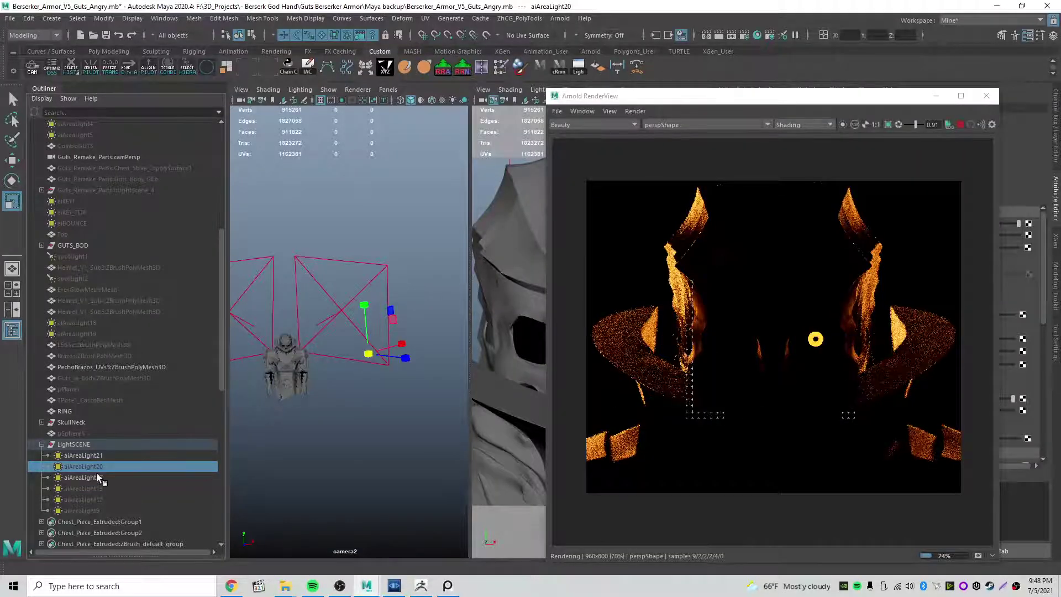
{"action": "key", "text": "shift+h"}
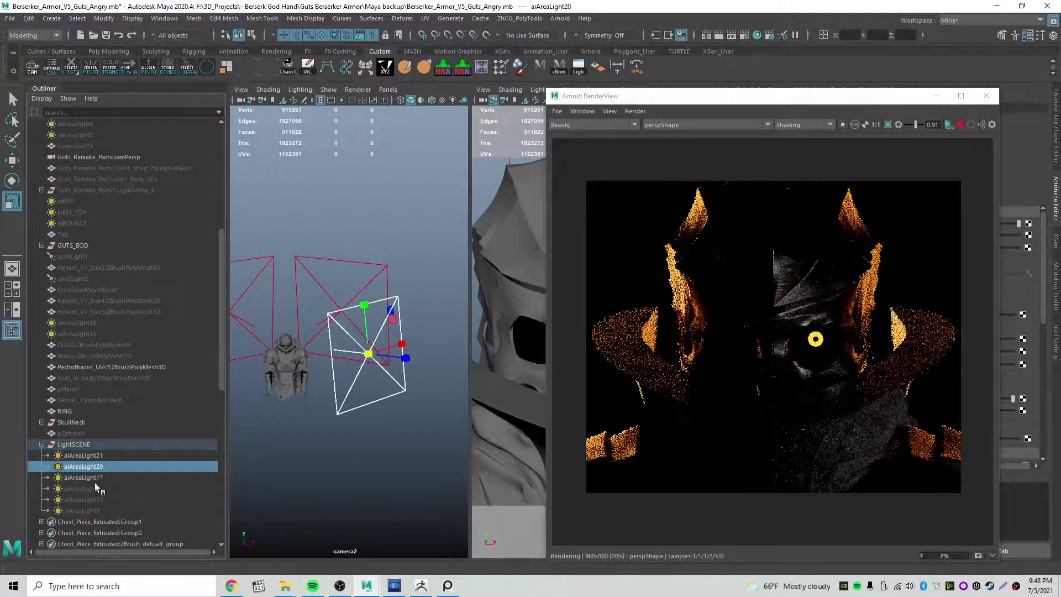
{"action": "left_click", "coordinate": [89, 489]}
{"action": "key", "text": "shift+h"}
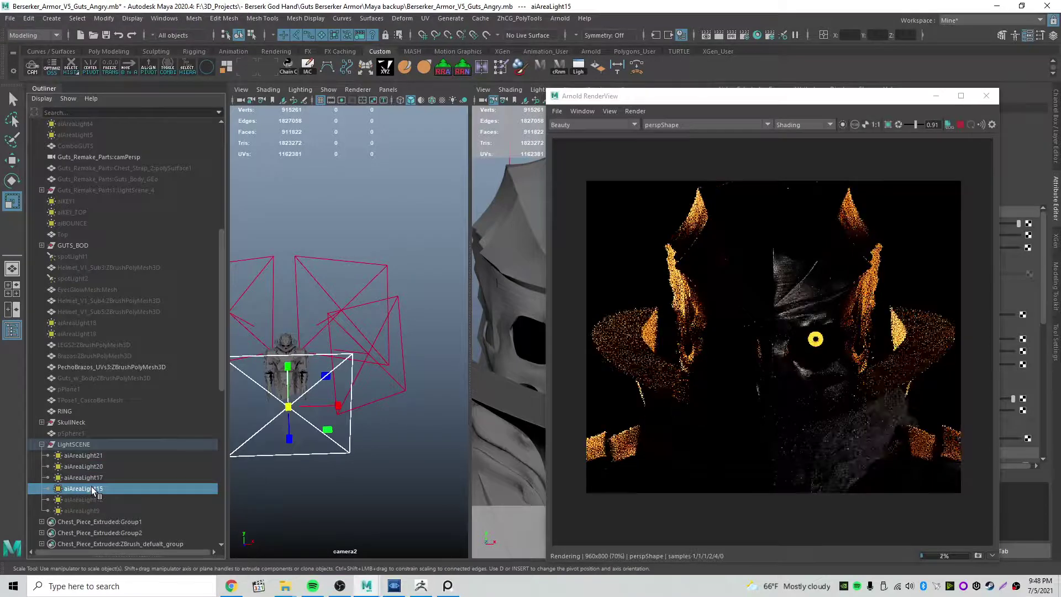
{"action": "left_click", "coordinate": [81, 500]}
{"action": "key", "text": "shift+h"}
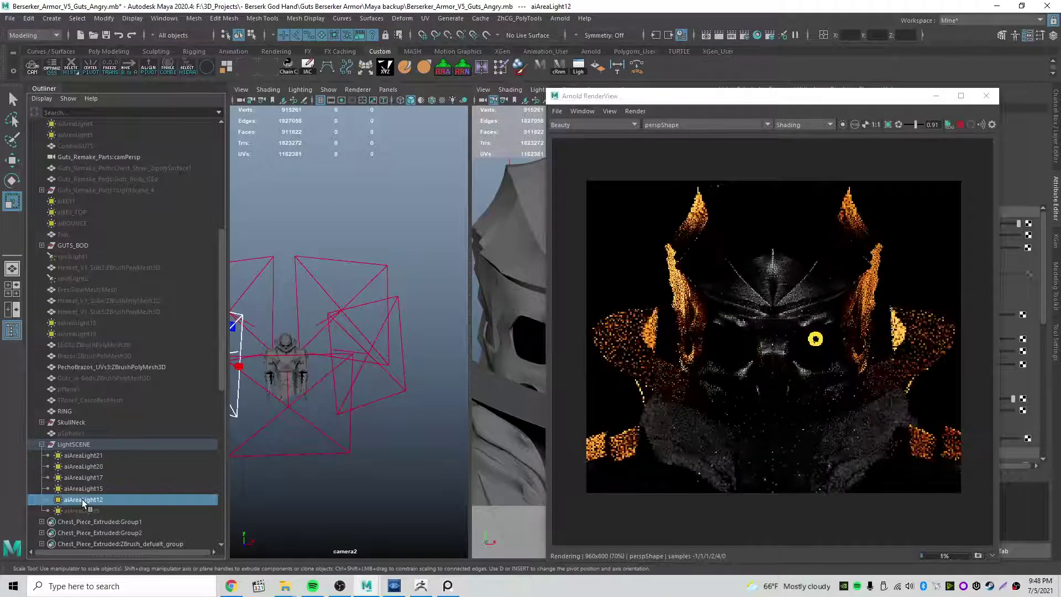
Hide aiAreaLight12 to compare the render without it, and unhide it again.
{"action": "key", "text": "ctrl+h"}
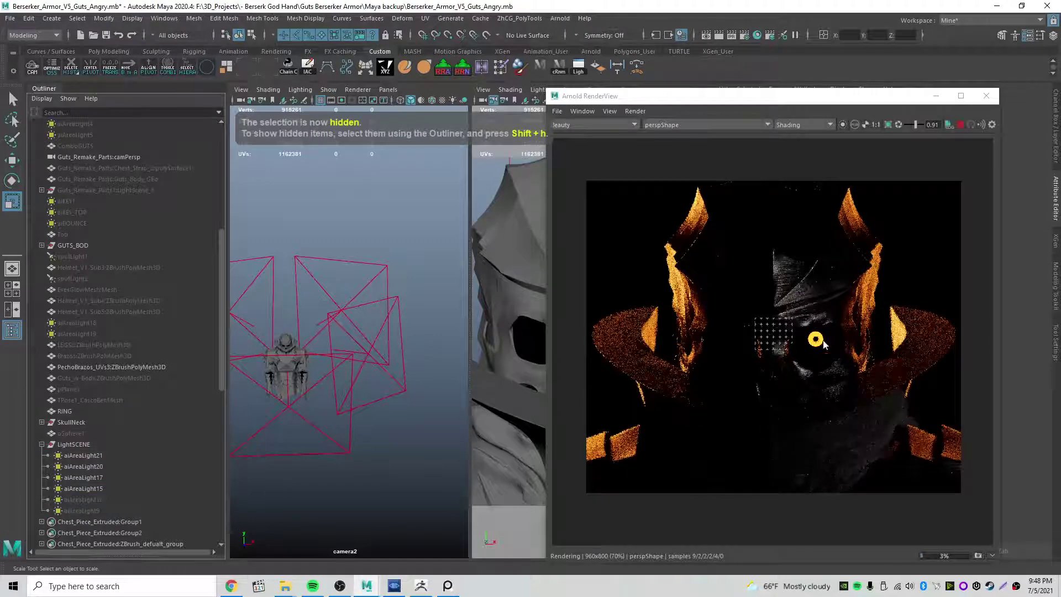
{"action": "left_click_drag", "start_coordinate": [372, 367], "coordinate": [428, 393], "text": "alt"}
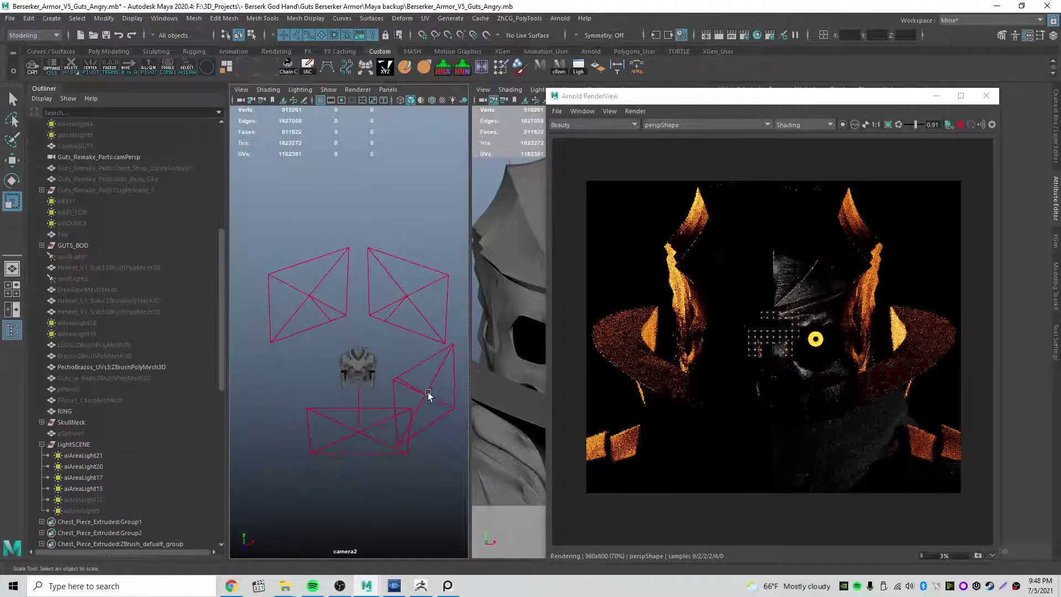
{"action": "left_click", "coordinate": [93, 499]}
{"action": "key", "text": "shift+h"}
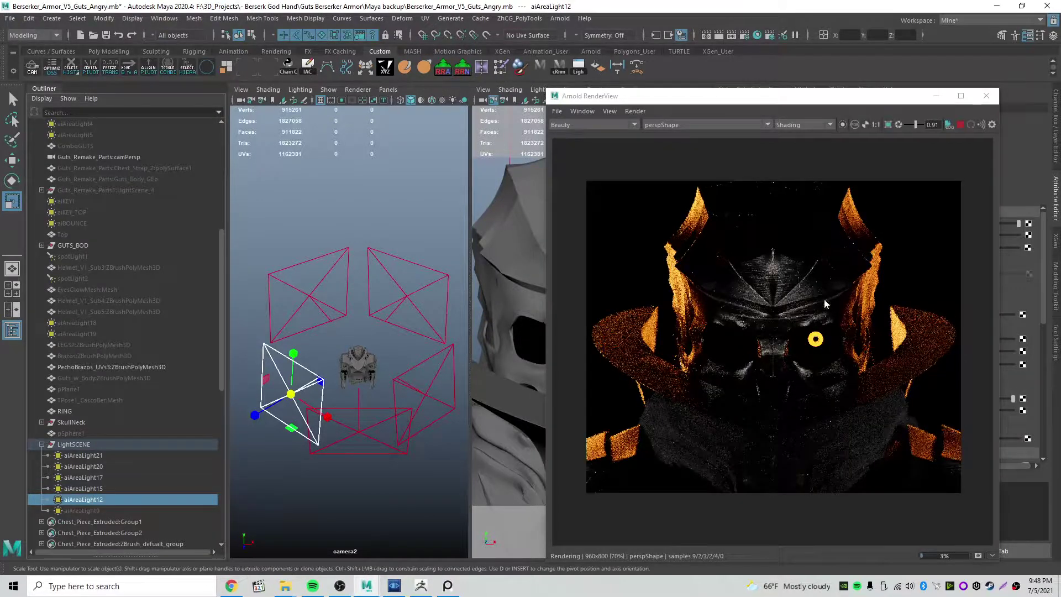
Unhide aiAreaLight9 above the armor and display the render at 1:1.
{"action": "left_click", "coordinate": [82, 511]}
{"action": "key", "text": "shift+h"}
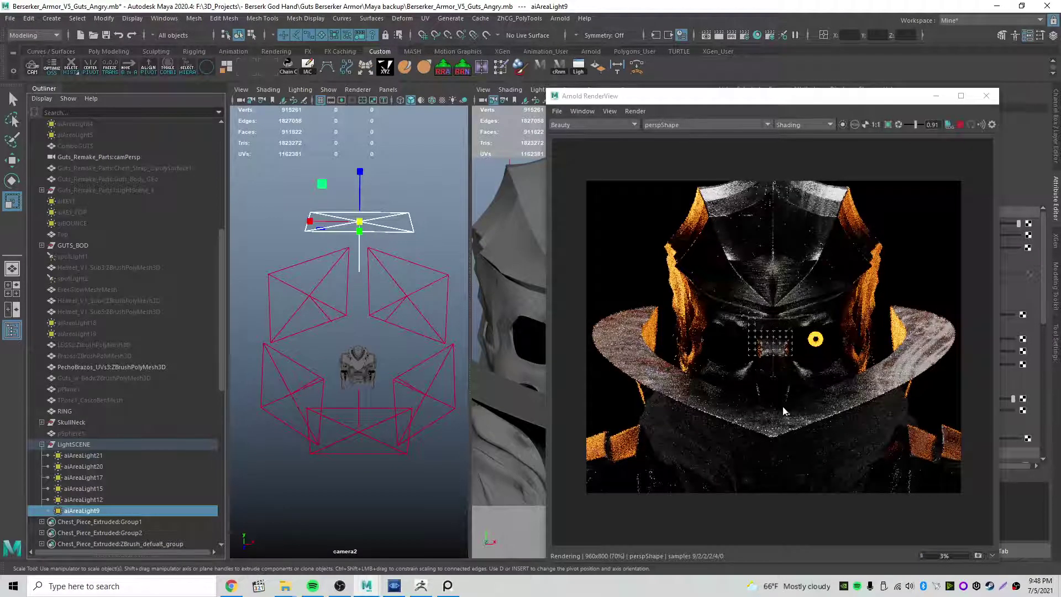
{"action": "left_click", "coordinate": [875, 125]}
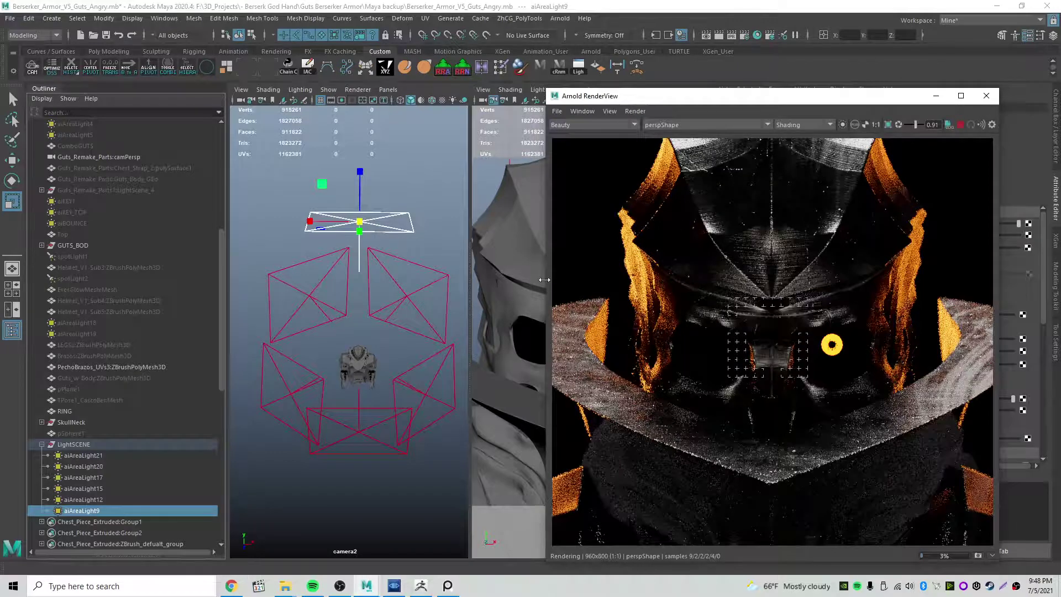
Widen the RenderView and examine the combined lighting on the helmet's face and nose up close and at 1:1.
{"action": "left_click_drag", "start_coordinate": [544, 280], "coordinate": [306, 280]}
{"action": "left_click_drag", "start_coordinate": [818, 96], "coordinate": [683, 65]}
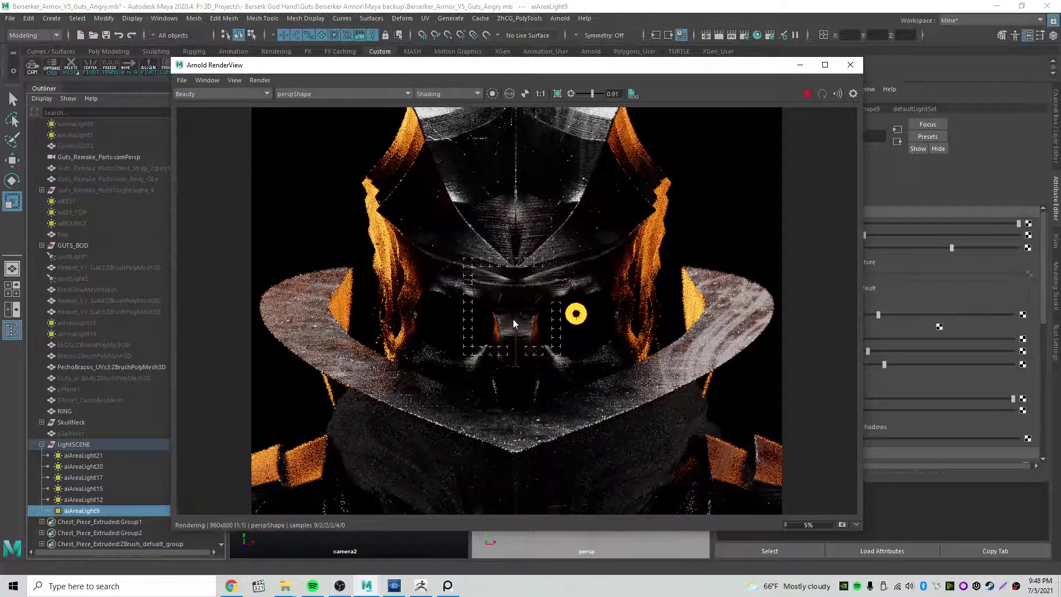
{"action": "scroll", "coordinate": [513, 319], "scroll_direction": "up", "scroll_amount": 1}
{"action": "left_click", "coordinate": [542, 95]}
{"action": "scroll", "coordinate": [529, 293], "scroll_direction": "up", "scroll_amount": 1}
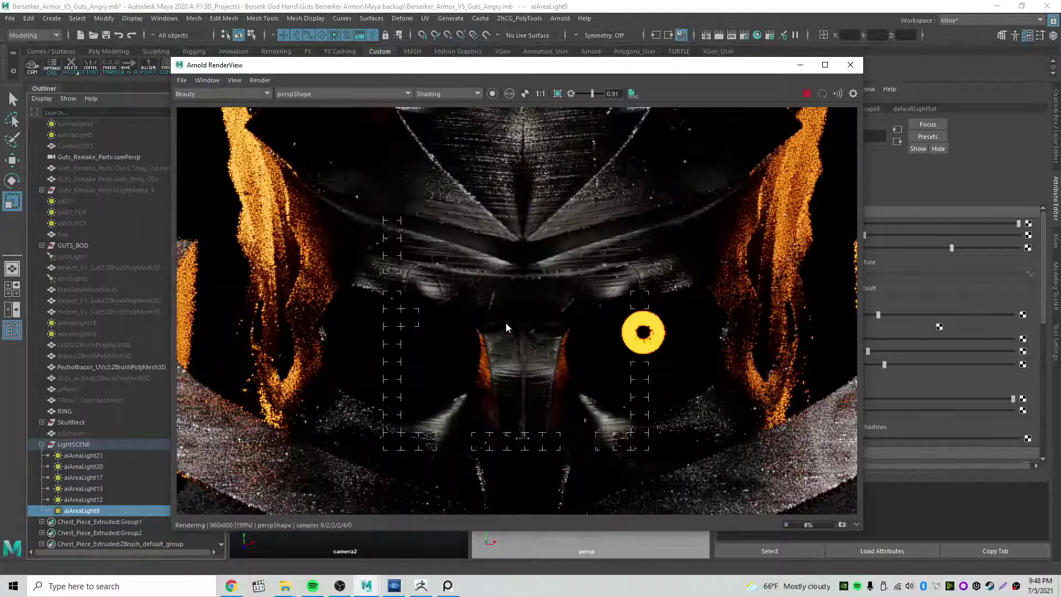
{"action": "left_click", "coordinate": [542, 95]}
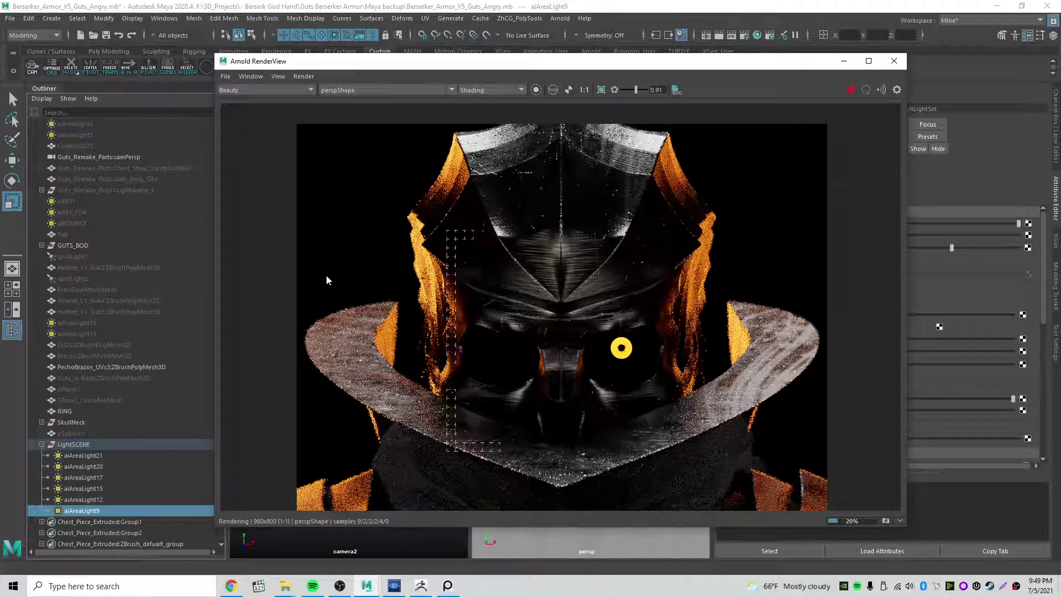
Narrow the RenderView to uncover the camera2 viewport and inspect the placement of the rear rim lights aiAreaLight17 and aiAreaLight21.
{"action": "left_click_drag", "start_coordinate": [603, 66], "coordinate": [740, 60]}
{"action": "left_click_drag", "start_coordinate": [351, 242], "coordinate": [528, 241]}
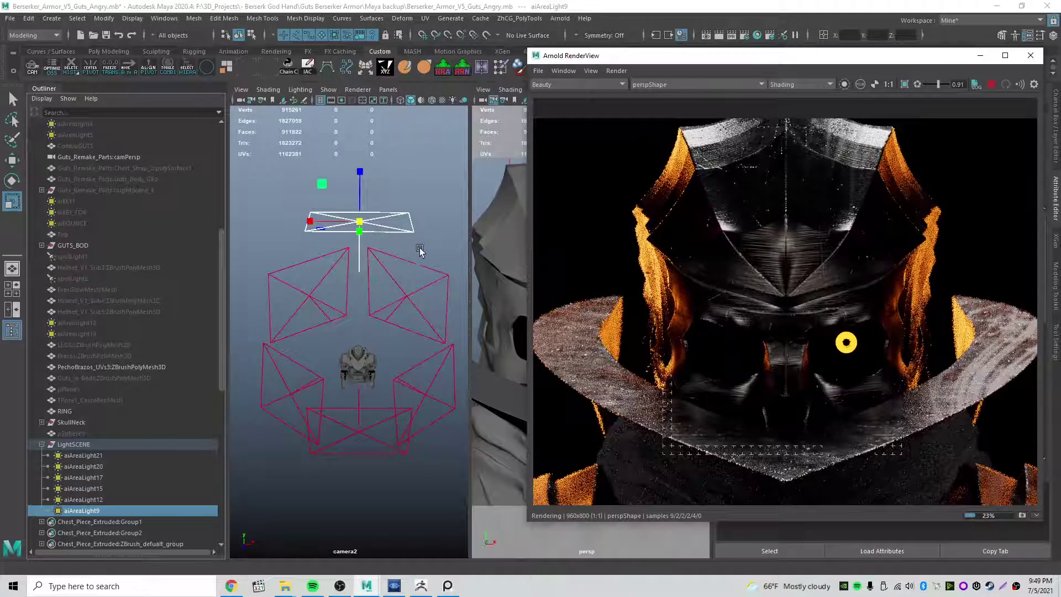
{"action": "middle_click_drag", "start_coordinate": [352, 316], "coordinate": [345, 292], "text": "alt"}
{"action": "left_click_drag", "start_coordinate": [342, 286], "coordinate": [357, 268], "text": "alt"}
{"action": "left_click", "coordinate": [305, 260]}
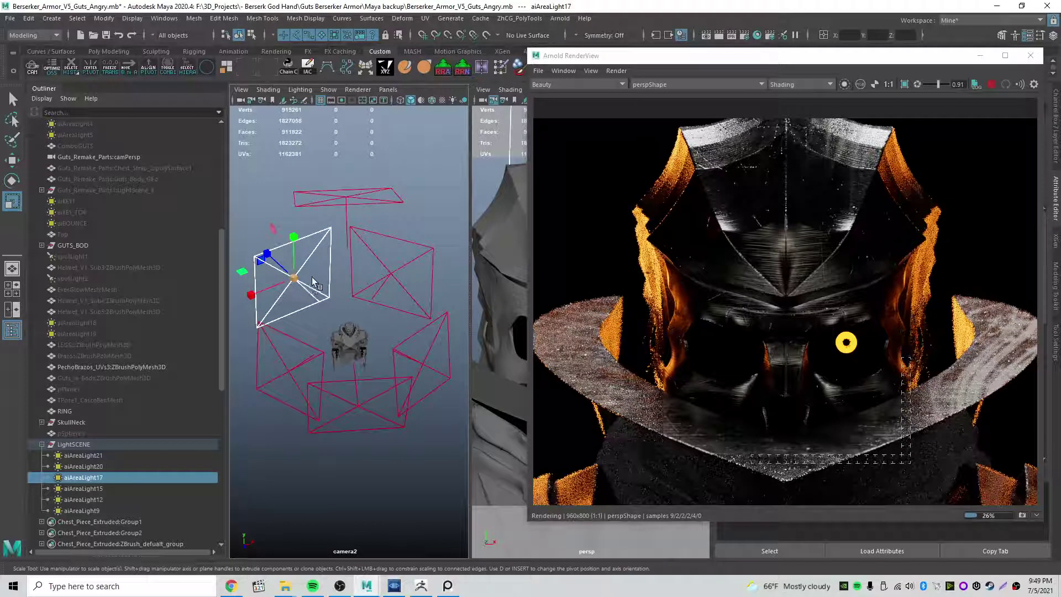
{"action": "left_click_drag", "start_coordinate": [381, 285], "coordinate": [332, 365], "text": "alt"}
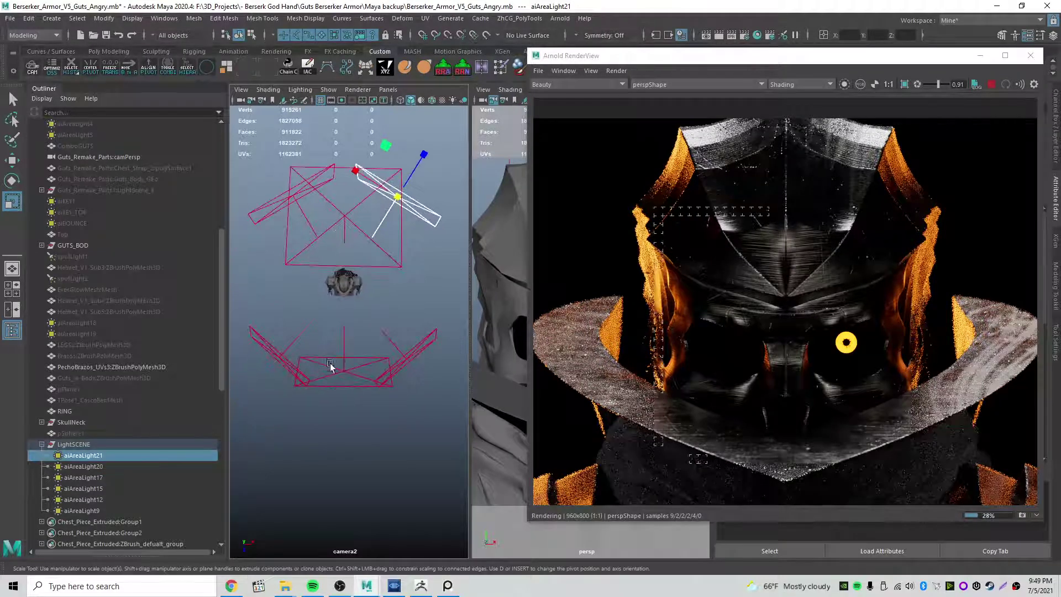
Inspect the placement of the front side lights and the low front light aiAreaLight15 by selecting them in the camera2 viewport.
{"action": "left_click", "coordinate": [276, 354]}
{"action": "left_click_drag", "start_coordinate": [426, 323], "coordinate": [437, 368]}
{"action": "left_click_drag", "start_coordinate": [432, 359], "coordinate": [394, 323], "text": "alt"}
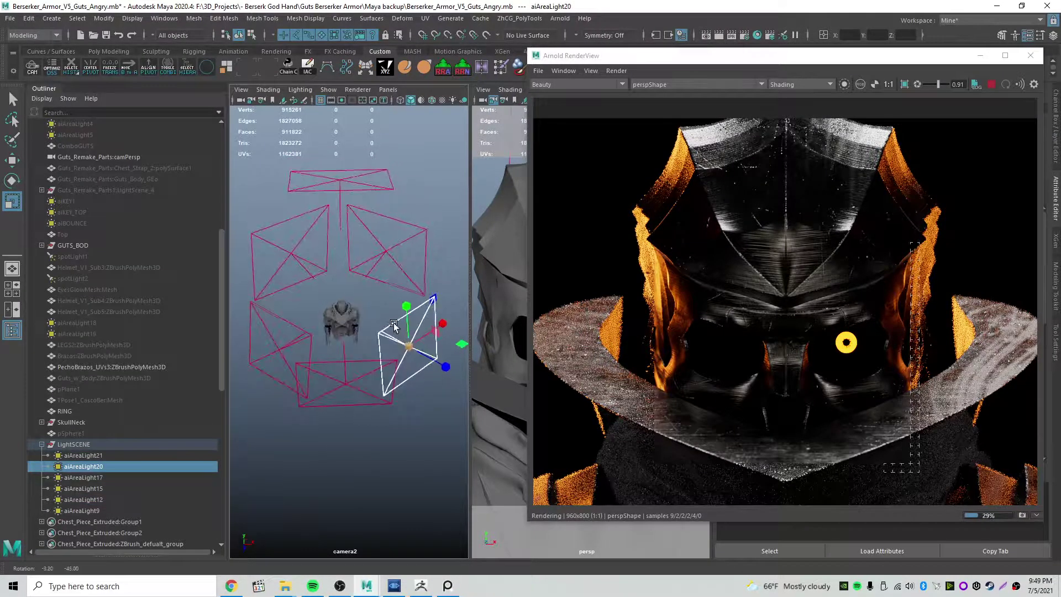
{"action": "left_click_drag", "start_coordinate": [354, 250], "coordinate": [324, 328], "text": "alt"}
{"action": "left_click", "coordinate": [326, 357]}
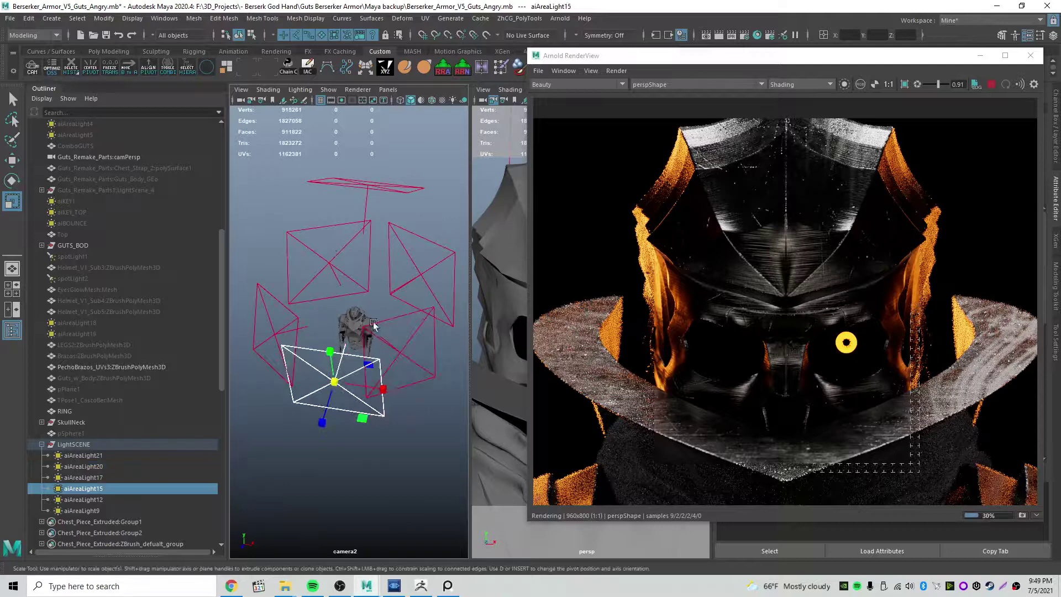
Clear the selection and inspect the top light's placement above the armor from the side.
{"action": "left_click", "coordinate": [378, 213], "text": "shift"}
{"action": "mouse_move", "coordinate": [379, 213]}
{"action": "left_mouse_down", "text": "alt"}
{"action": "mouse_move", "coordinate": [359, 196]}
{"action": "mouse_move", "coordinate": [365, 212]}
{"action": "left_mouse_up", "text": "alt"}
{"action": "middle_click_drag", "start_coordinate": [365, 213], "coordinate": [304, 201], "text": "alt"}
{"action": "left_click", "coordinate": [354, 260]}
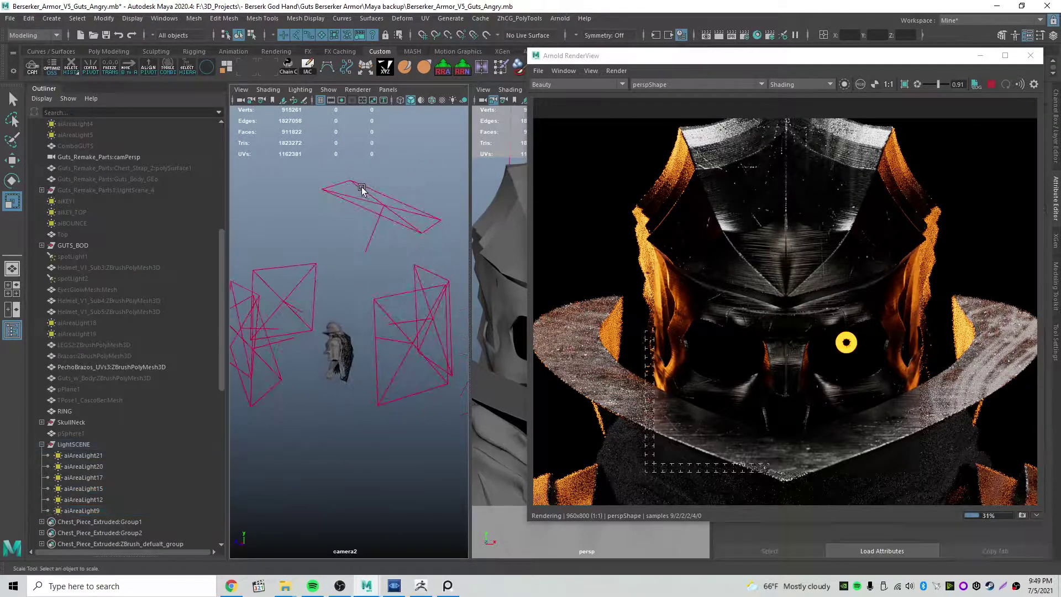
Try levelling the top light aiAreaLight9 and shifting it toward the front of the armor, and undo the change.
{"action": "left_click", "coordinate": [361, 185]}
{"action": "key", "text": "e"}
{"action": "left_click_drag", "start_coordinate": [428, 194], "coordinate": [284, 162]}
{"action": "key", "text": "w"}
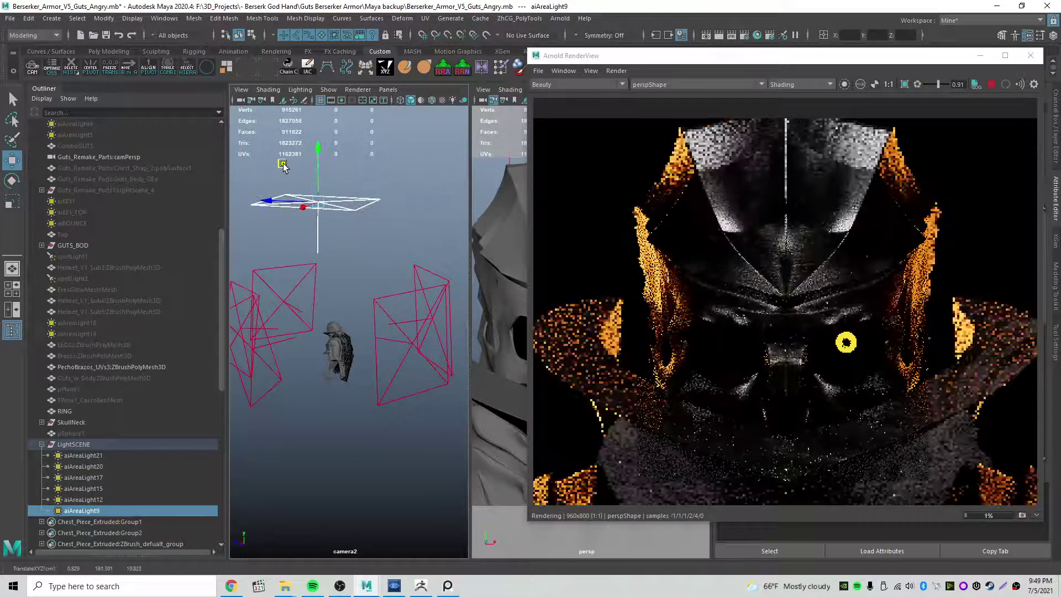
{"action": "key", "text": "ctrl+z"}
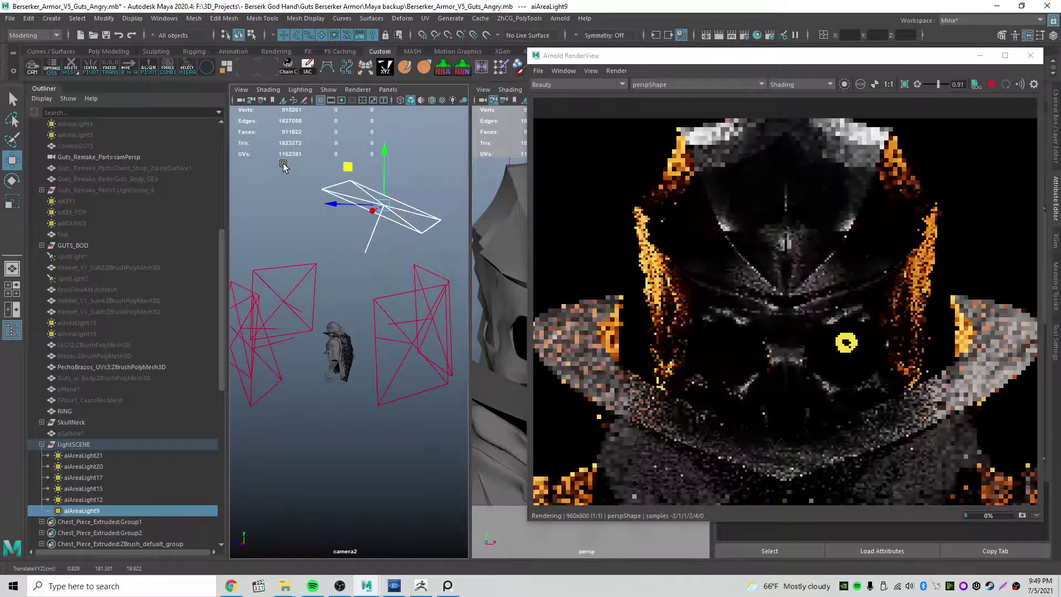
{"action": "left_click", "coordinate": [367, 252]}
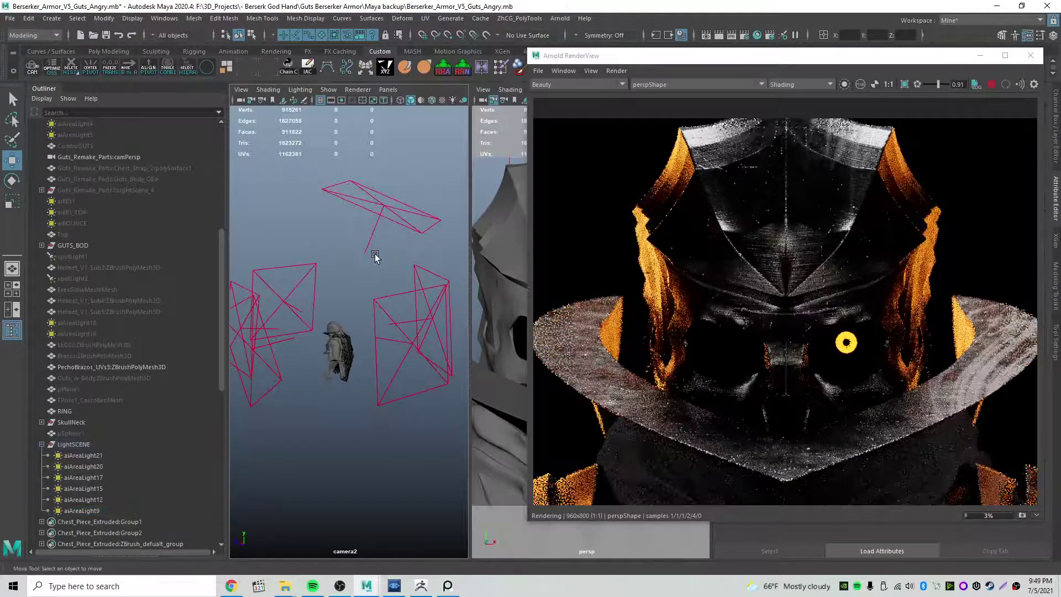
Inspect the whole light rig from the front and examine the rendered helmet and collar in the RenderView.
{"action": "left_click_drag", "start_coordinate": [348, 261], "coordinate": [357, 231], "text": "alt"}
{"action": "middle_click_drag", "start_coordinate": [855, 312], "coordinate": [847, 242]}
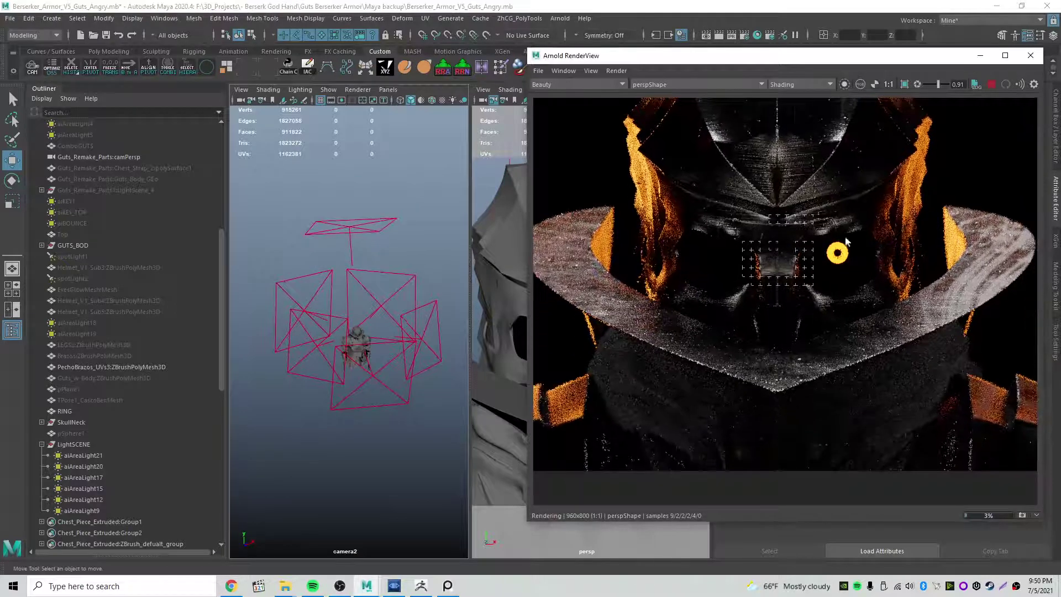
{"action": "middle_click_drag", "start_coordinate": [909, 331], "coordinate": [920, 376]}
{"action": "middle_click_drag", "start_coordinate": [823, 251], "coordinate": [759, 290]}
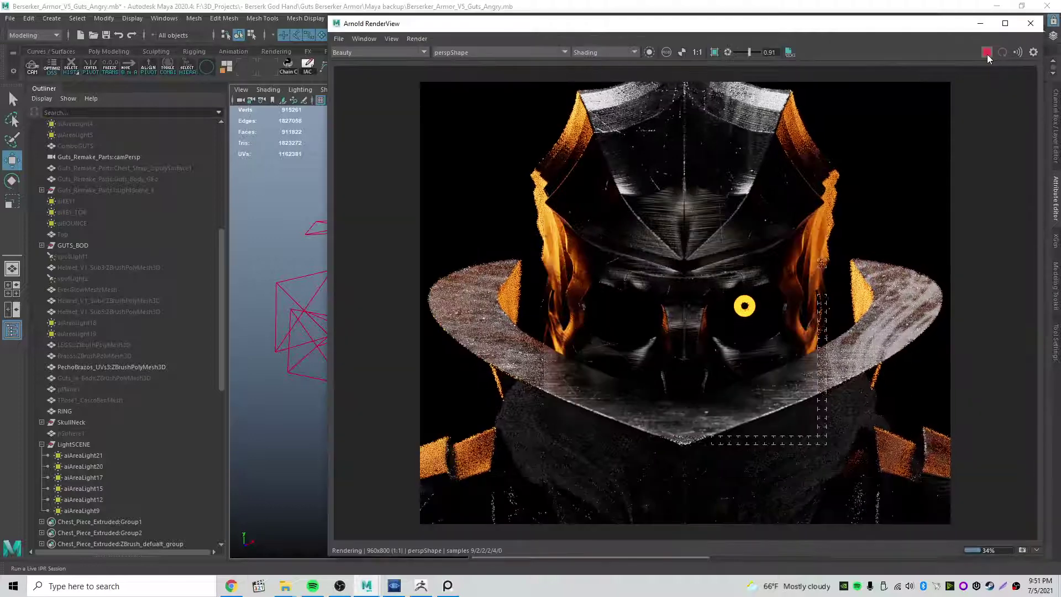
Narrow the Arnold RenderView, move it aside and minimize it to uncover the viewports.
{"action": "left_click_drag", "start_coordinate": [924, 30], "coordinate": [792, 32]}
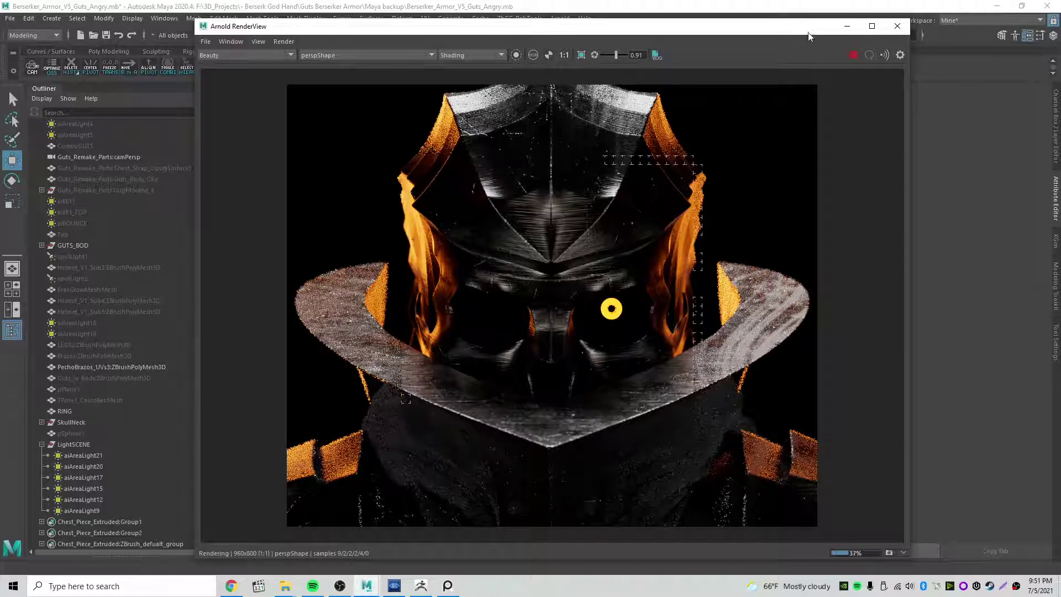
{"action": "left_click_drag", "start_coordinate": [809, 36], "coordinate": [943, 54]}
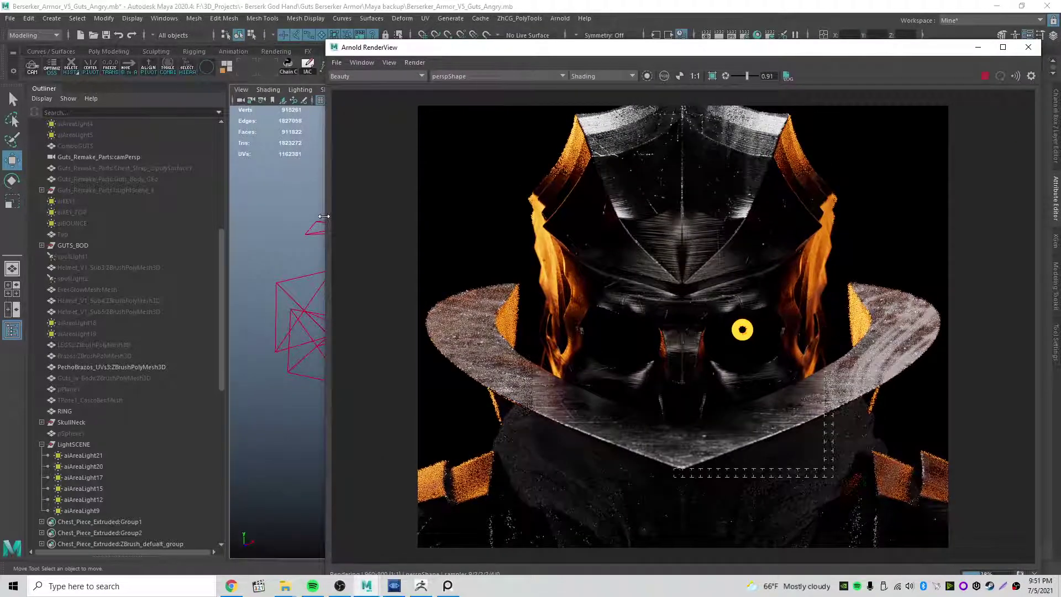
{"action": "left_click_drag", "start_coordinate": [324, 216], "coordinate": [503, 216]}
{"action": "left_click_drag", "start_coordinate": [1006, 50], "coordinate": [601, 119]}
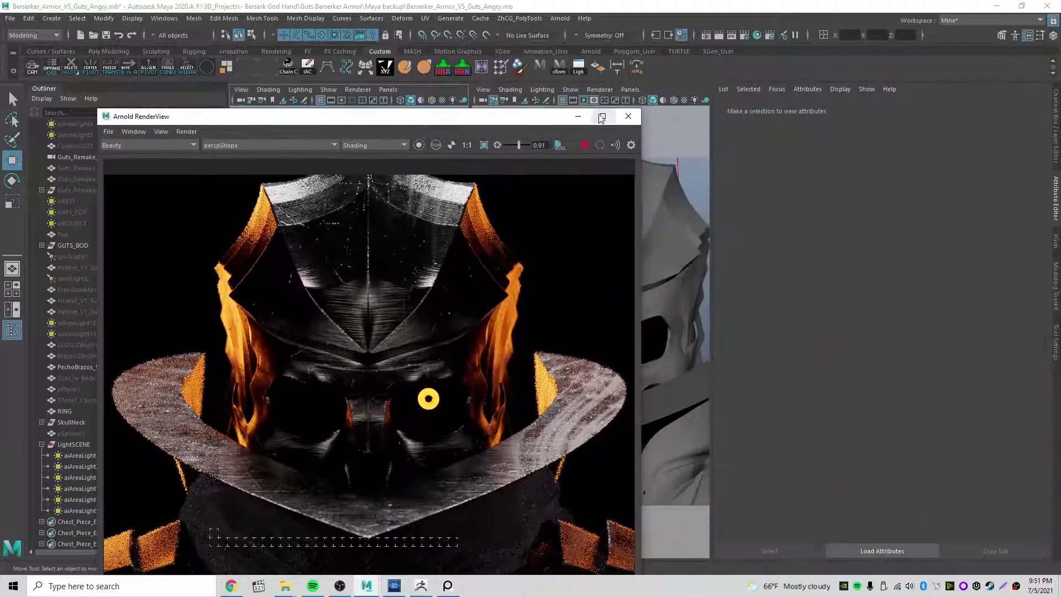
{"action": "left_click", "coordinate": [576, 116]}
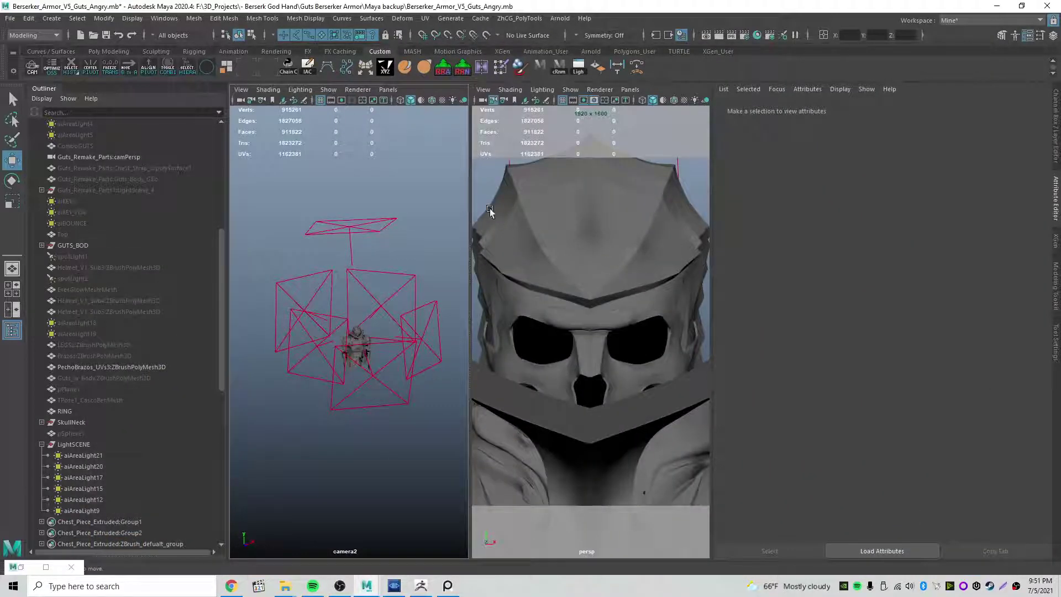
Maximize the persp view, select its camera and review the depth of field options in its Arnold attributes.
{"action": "key", "text": "space"}
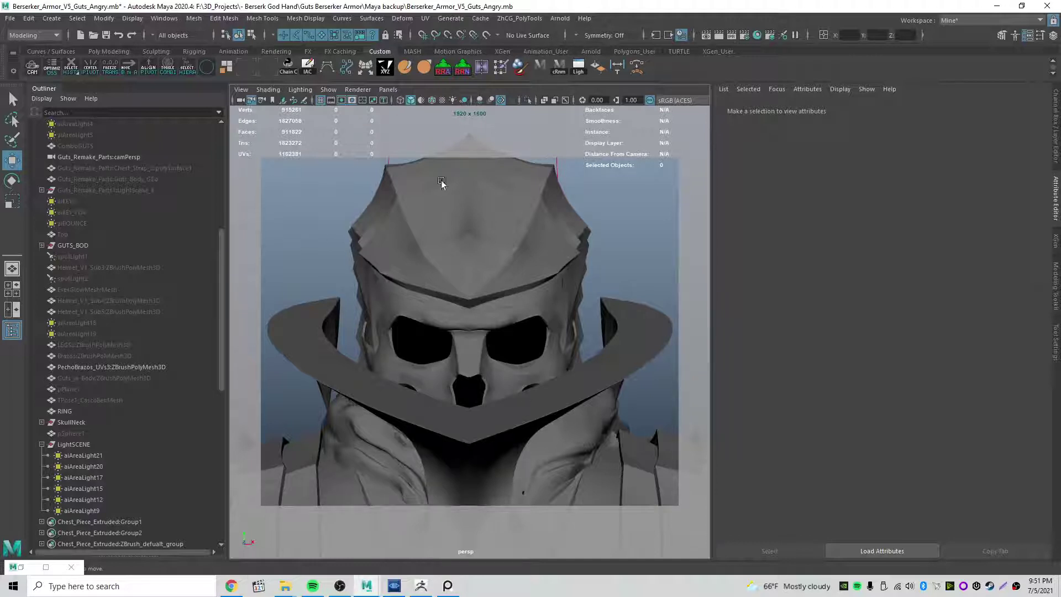
{"action": "left_click", "coordinate": [241, 101]}
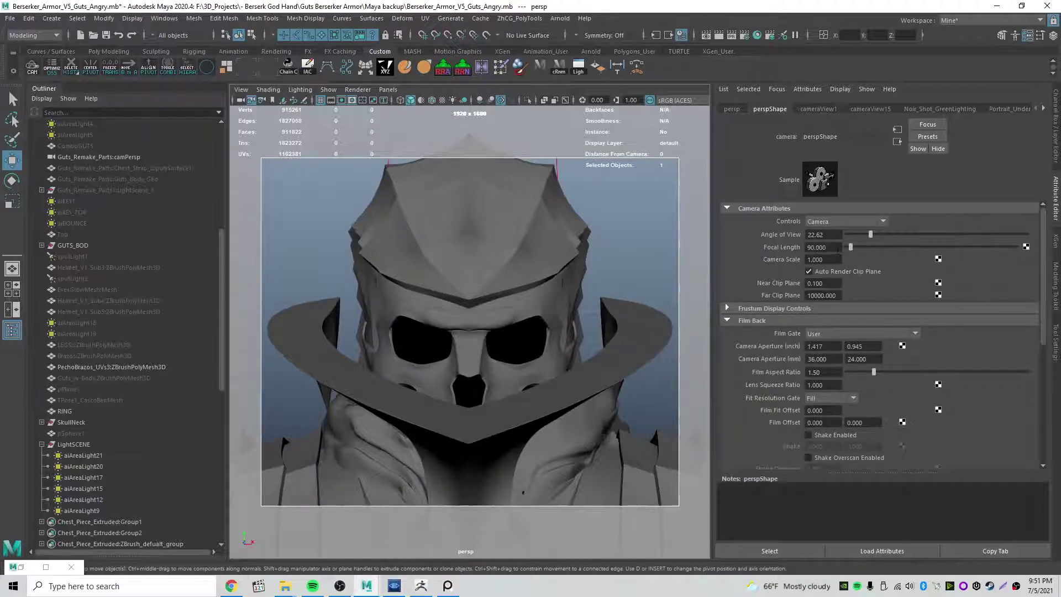
{"action": "scroll", "coordinate": [762, 283], "scroll_direction": "down", "scroll_amount": 5}
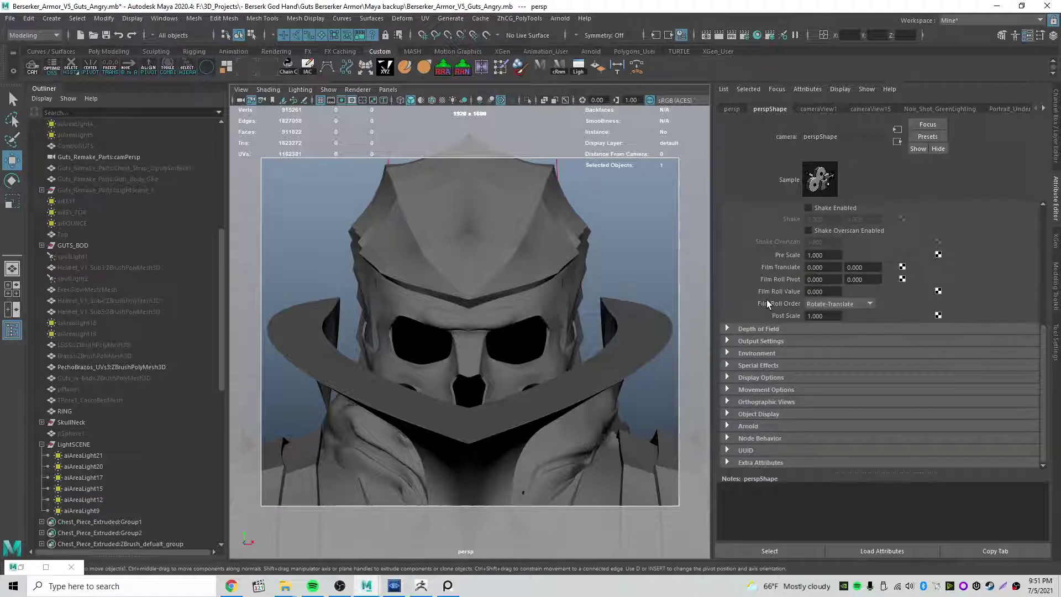
{"action": "left_click", "coordinate": [755, 425]}
{"action": "scroll", "coordinate": [781, 377], "scroll_direction": "down", "scroll_amount": 3}
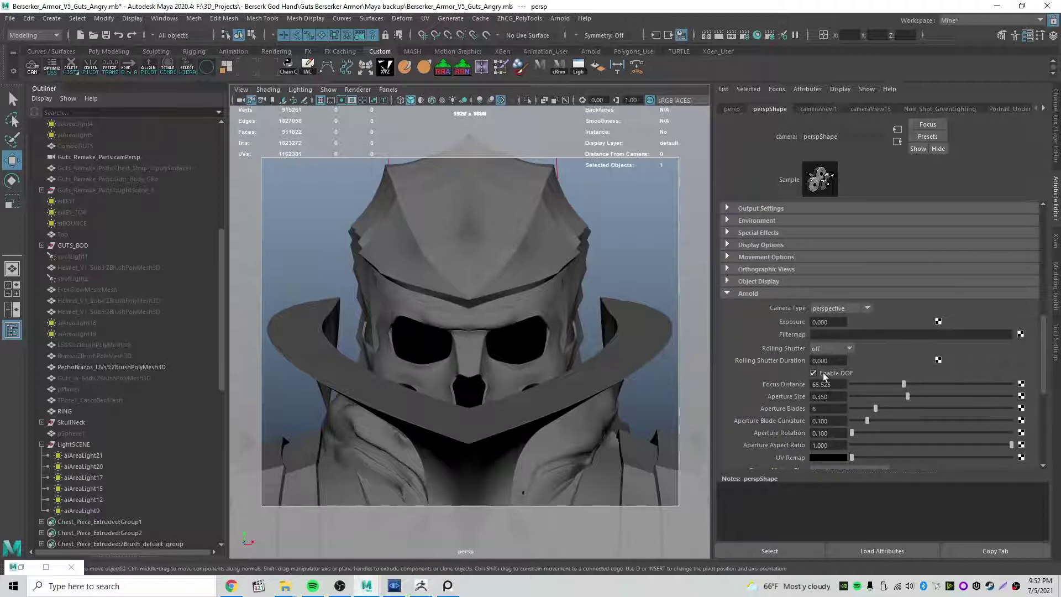
Restore the RenderView, switch to Pdplayer and examine the depth of field on the face and collar in Berserker_Skull_V20.png.
{"action": "left_click", "coordinate": [26, 567]}
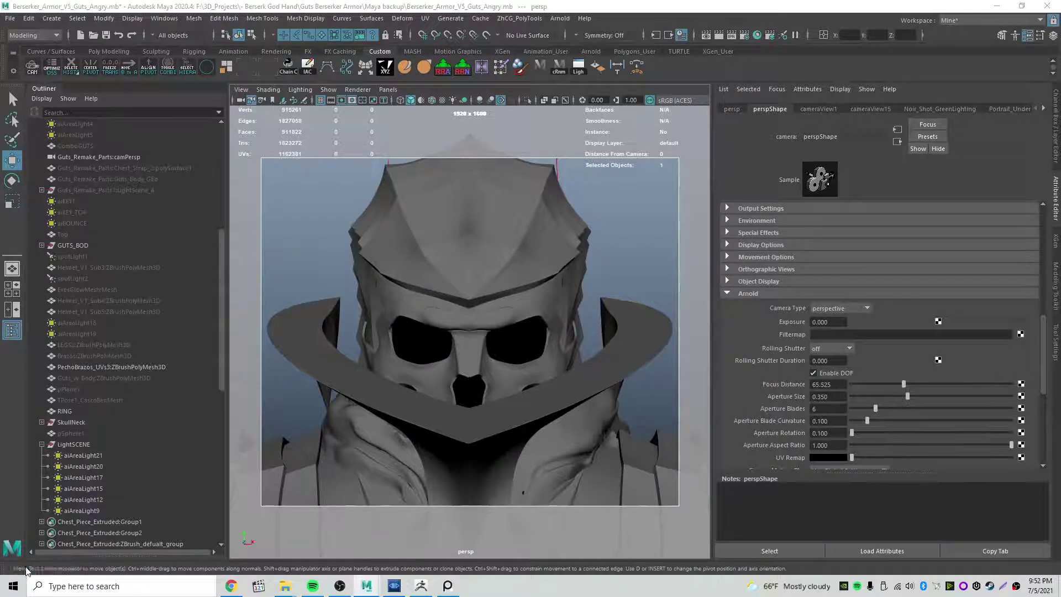
{"action": "left_click", "coordinate": [394, 586]}
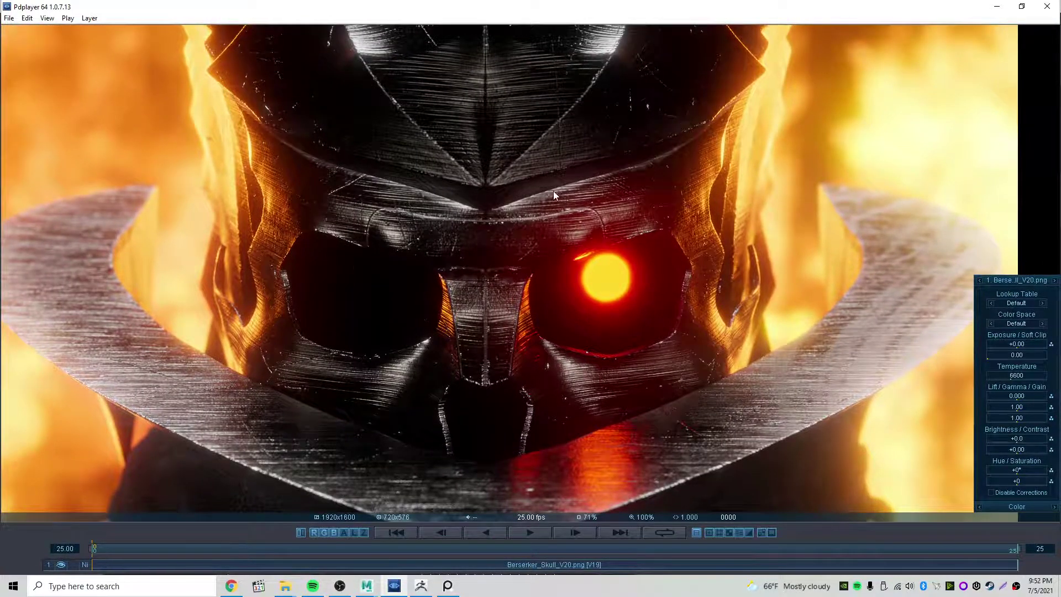
{"action": "left_click_drag", "start_coordinate": [644, 255], "coordinate": [580, 300]}
{"action": "left_click_drag", "start_coordinate": [679, 359], "coordinate": [625, 164]}
{"action": "left_click_drag", "start_coordinate": [664, 256], "coordinate": [616, 187]}
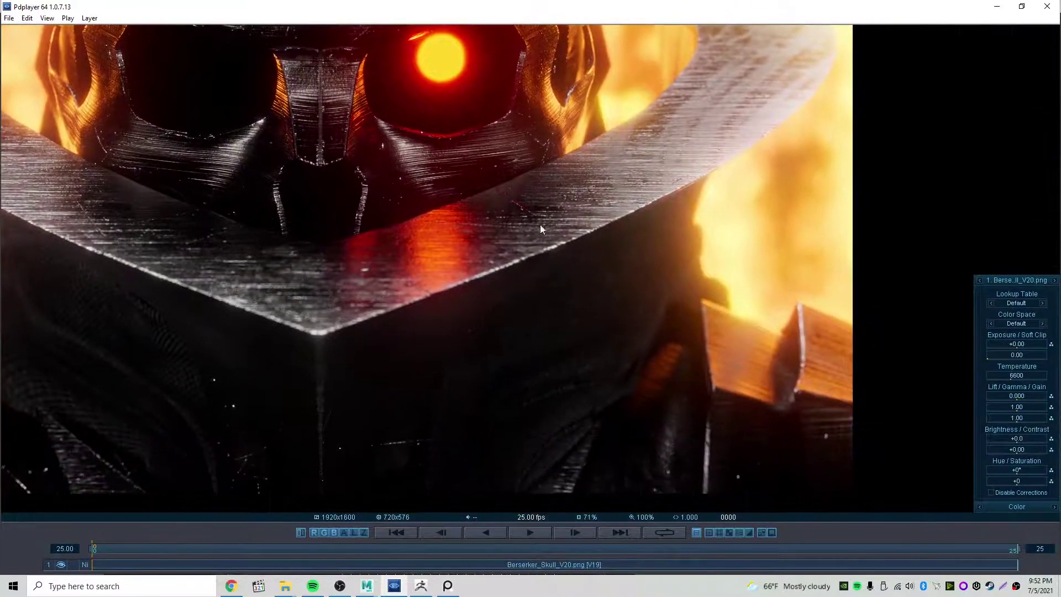
{"action": "left_click_drag", "start_coordinate": [439, 240], "coordinate": [626, 307]}
{"action": "left_click_drag", "start_coordinate": [535, 205], "coordinate": [577, 199]}
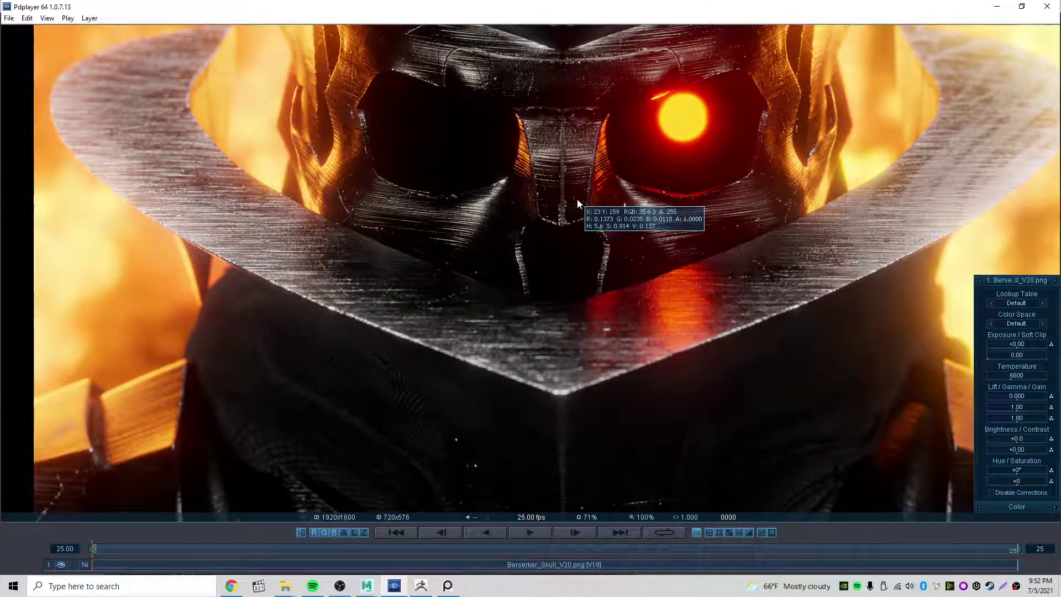
{"action": "left_click_drag", "start_coordinate": [589, 160], "coordinate": [673, 220]}
{"action": "left_click_drag", "start_coordinate": [680, 311], "coordinate": [698, 259]}
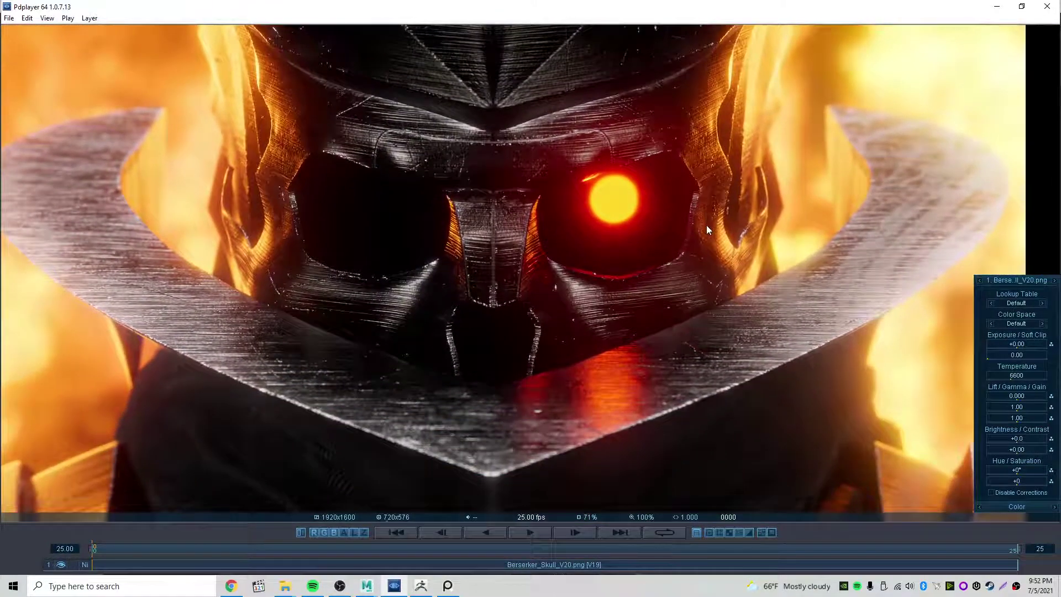
{"action": "middle_click_drag", "start_coordinate": [702, 266], "coordinate": [568, 232]}
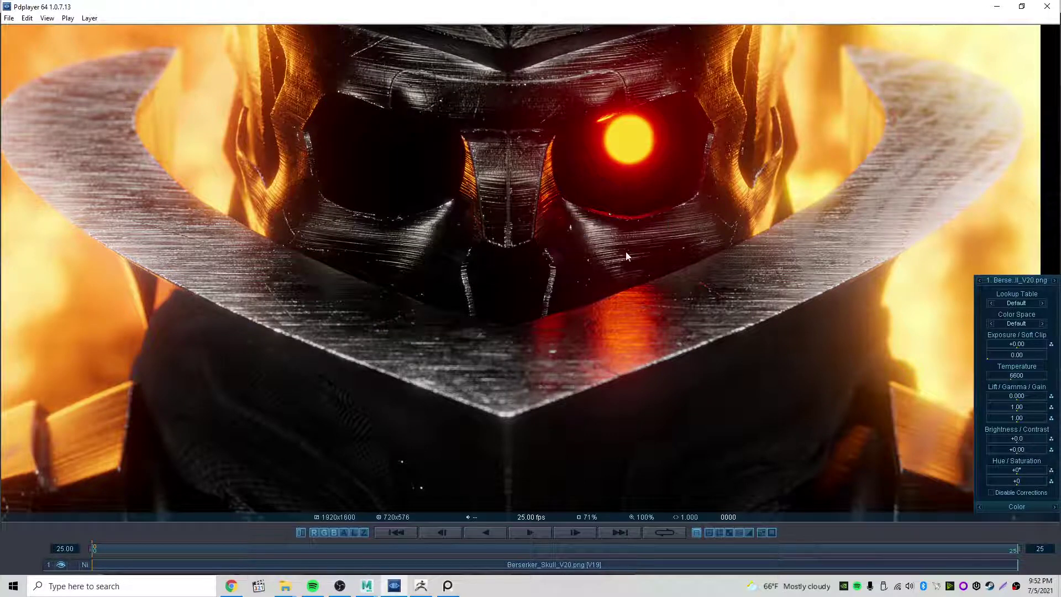
{"action": "middle_click_drag", "start_coordinate": [506, 161], "coordinate": [618, 310]}
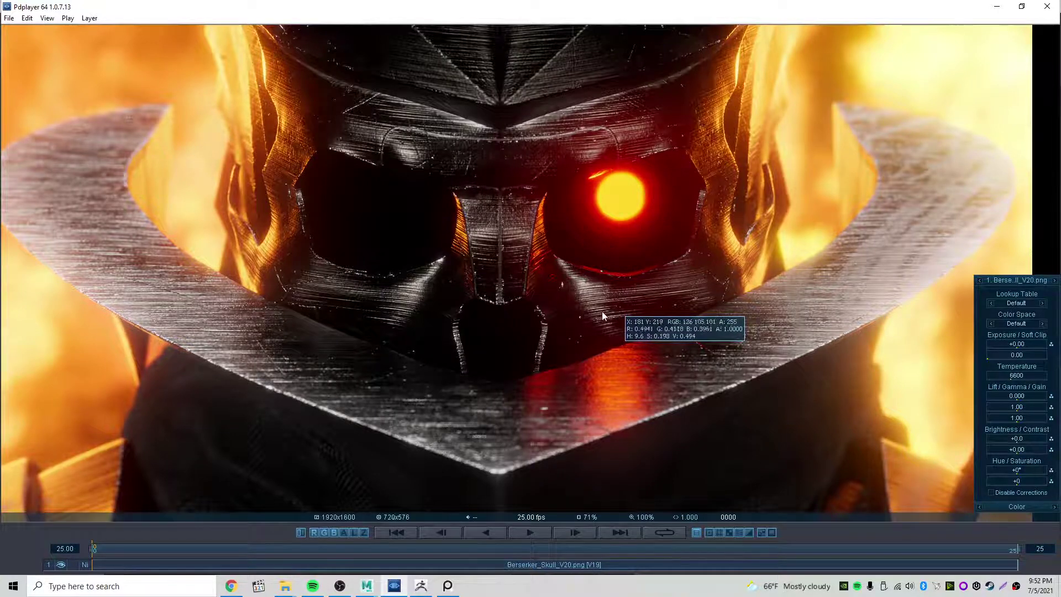
{"action": "middle_click_drag", "start_coordinate": [618, 310], "coordinate": [642, 224]}
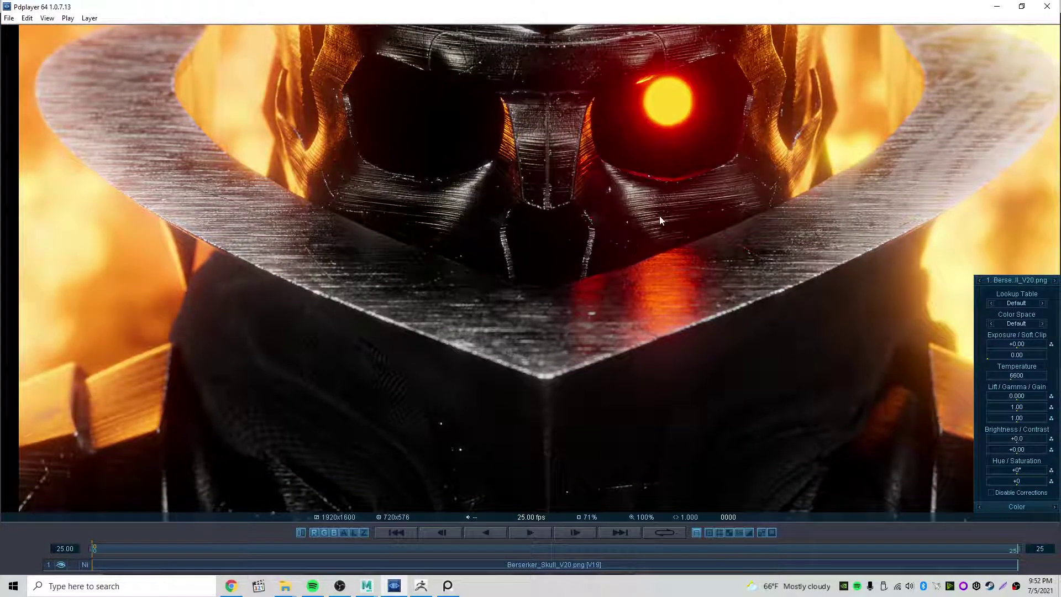
{"action": "middle_click_drag", "start_coordinate": [660, 217], "coordinate": [510, 249]}
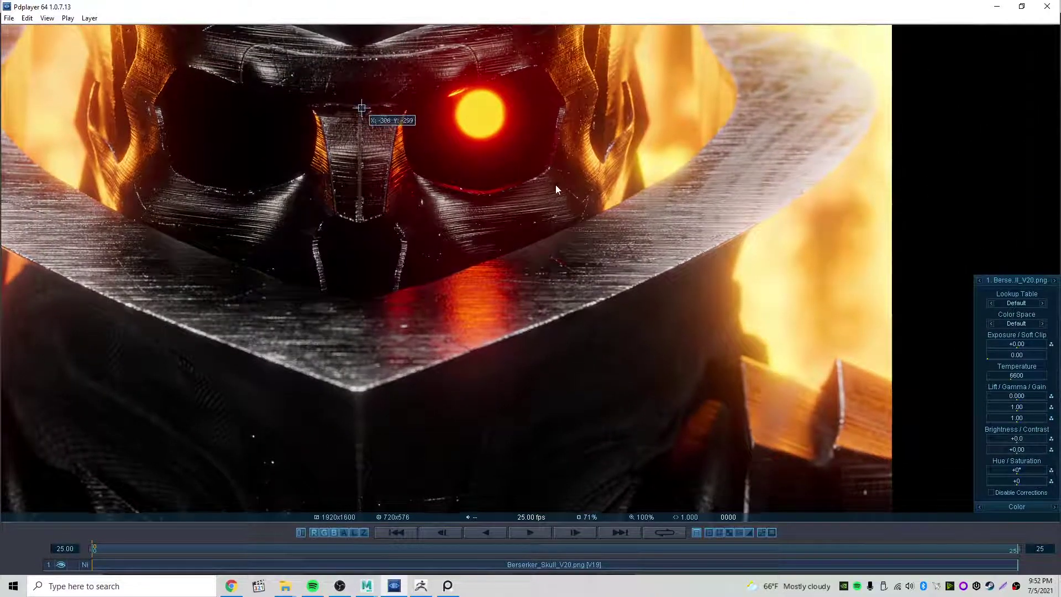
{"action": "middle_click_drag", "start_coordinate": [555, 184], "coordinate": [590, 319]}
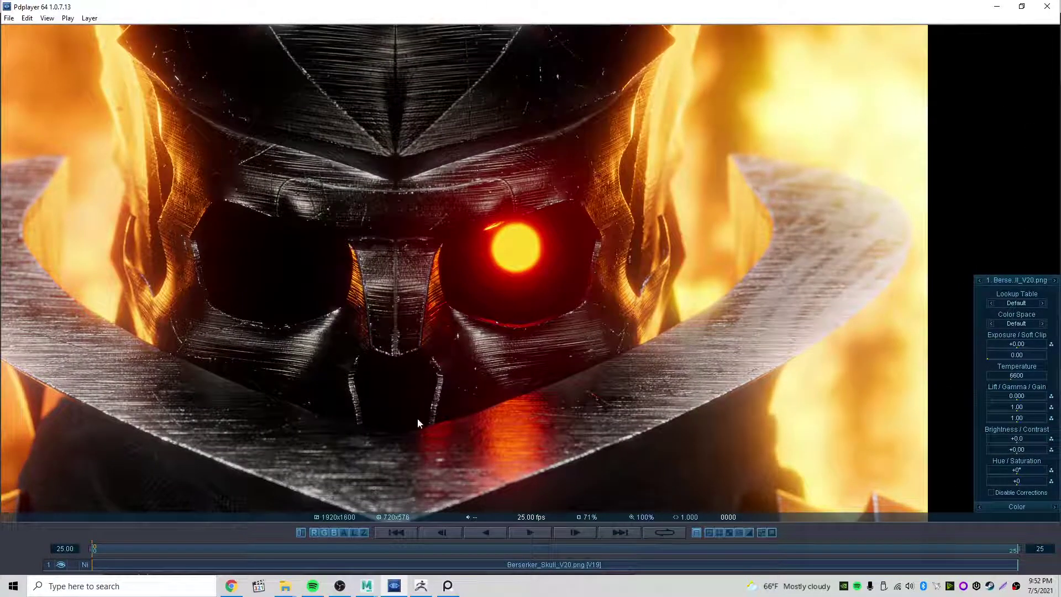
Switch back to Maya, widen the RenderView and examine the helmet render's focus falloff across the whole frame.
{"action": "left_click", "coordinate": [367, 586]}
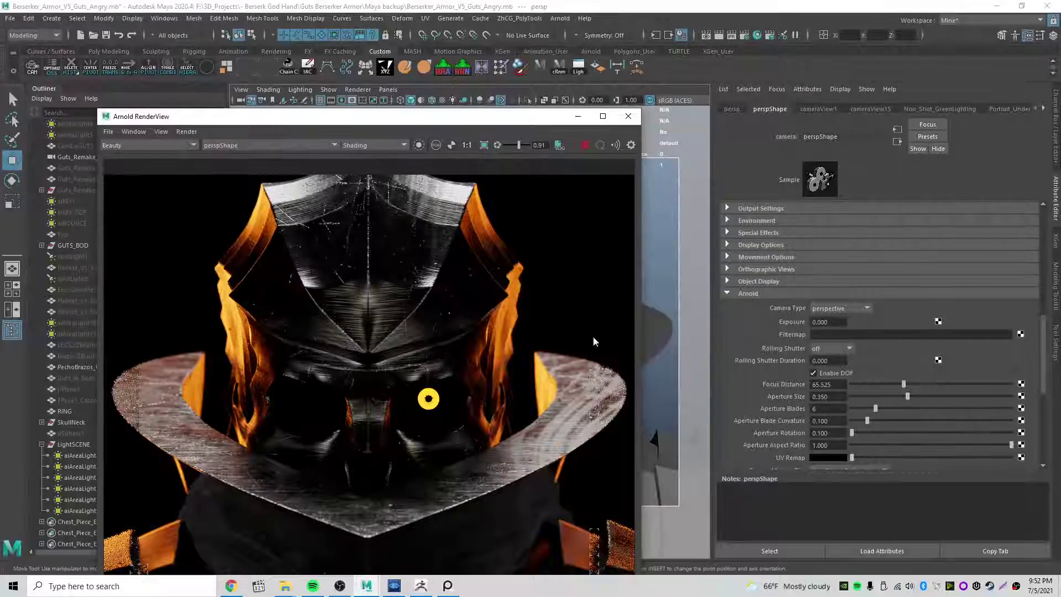
{"action": "left_click_drag", "start_coordinate": [387, 116], "coordinate": [592, 51]}
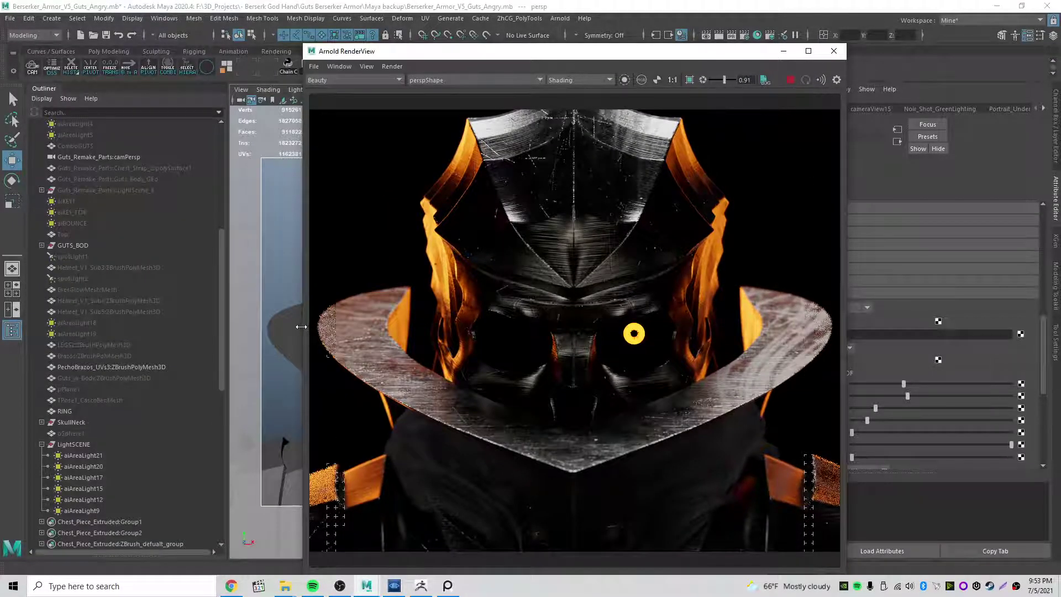
{"action": "left_click_drag", "start_coordinate": [301, 326], "coordinate": [182, 327]}
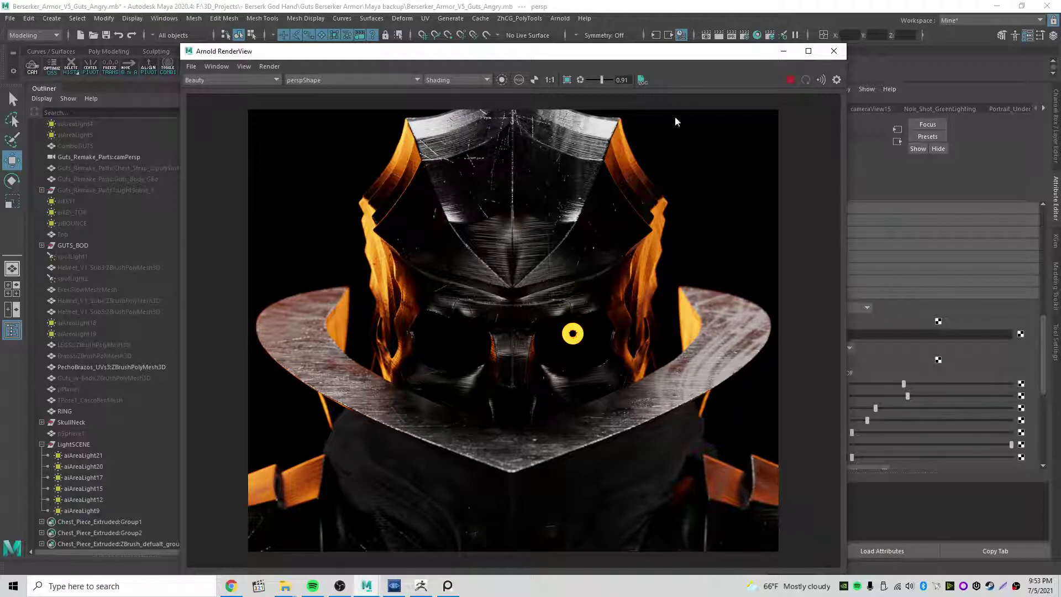
{"action": "left_click_drag", "start_coordinate": [569, 54], "coordinate": [589, 16]}
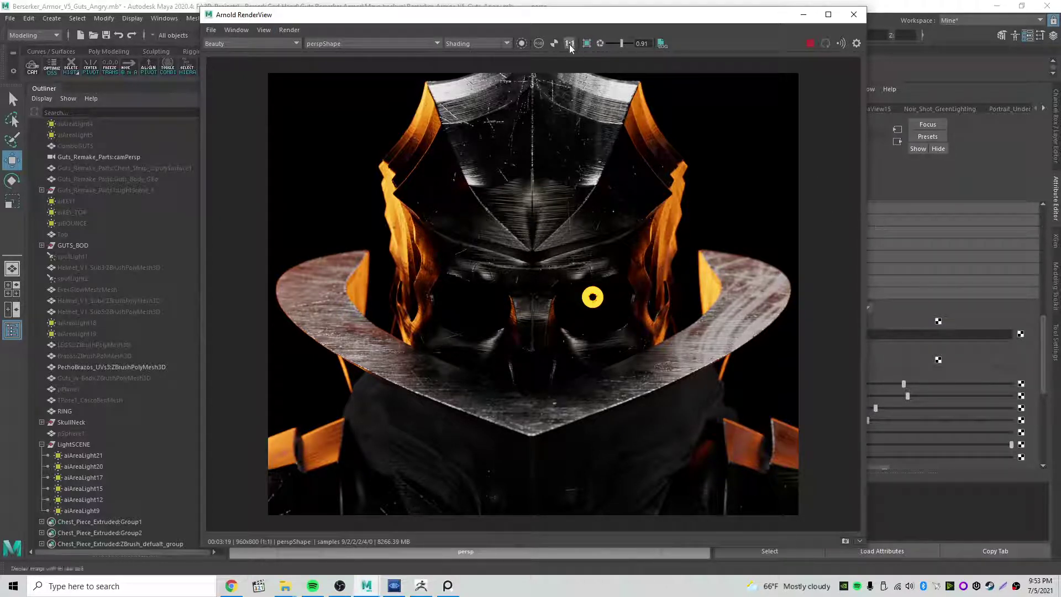
{"action": "middle_click_drag", "start_coordinate": [740, 218], "coordinate": [688, 181]}
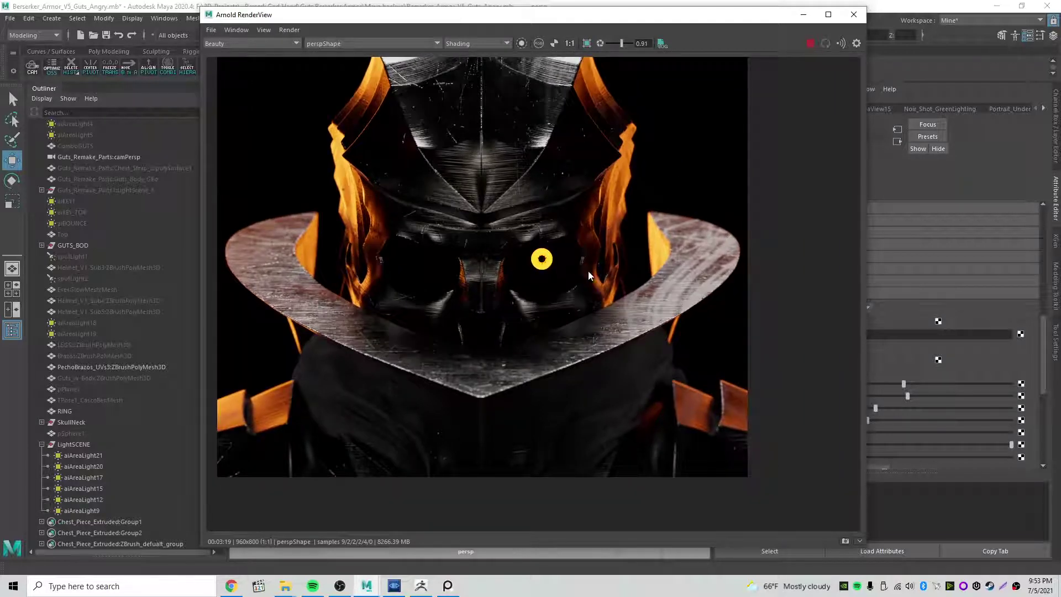
{"action": "middle_click_drag", "start_coordinate": [564, 163], "coordinate": [596, 190]}
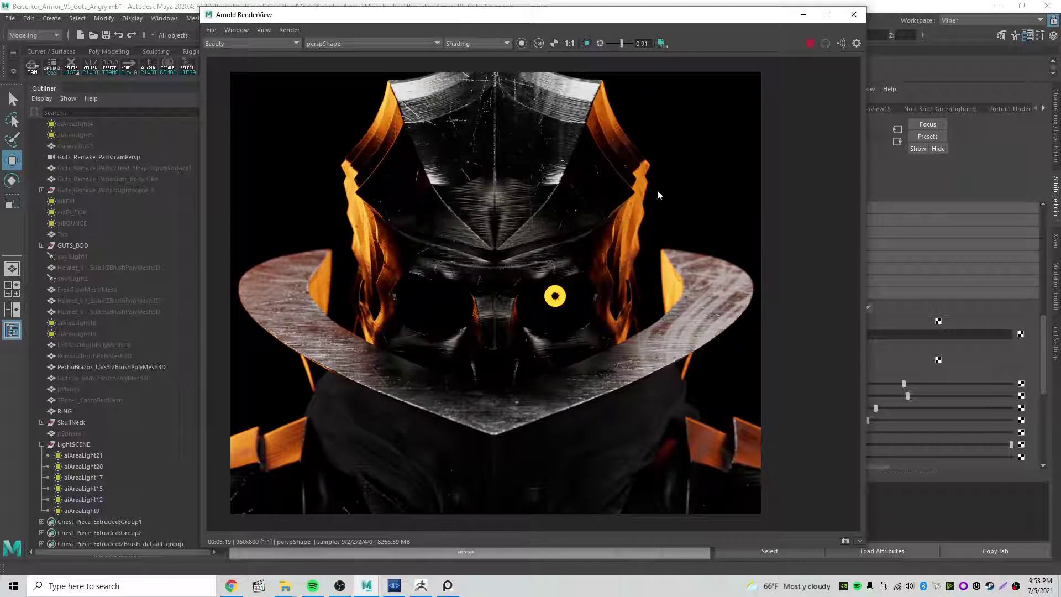
Switch to File Explorer and look through the Guts Berserker Armor project's V19 render folder and its Glow subfolder.
{"action": "left_click", "coordinate": [285, 585]}
{"action": "left_click", "coordinate": [292, 544]}
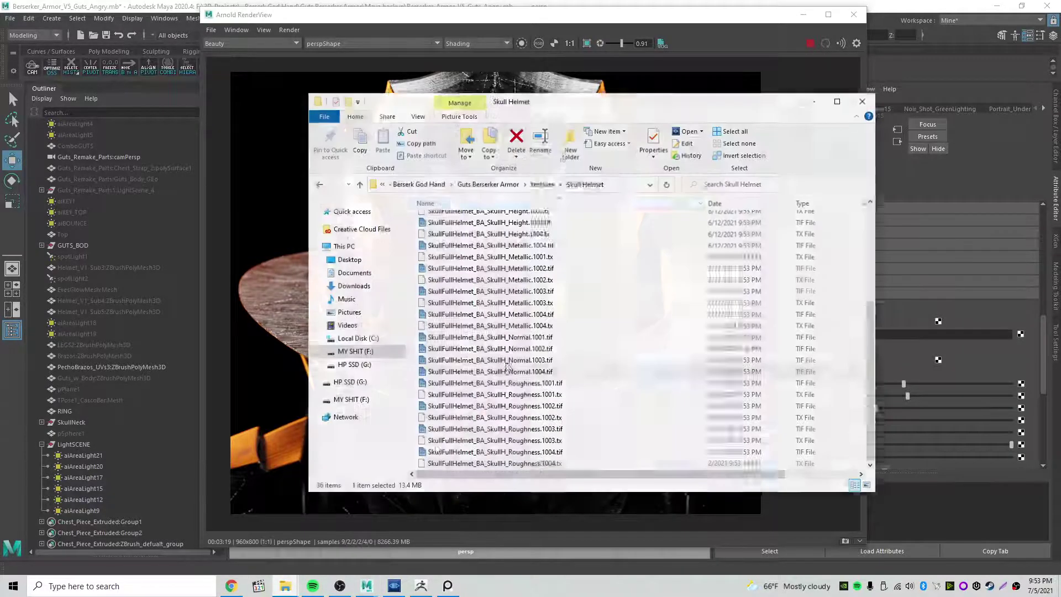
{"action": "left_click", "coordinate": [321, 178]}
{"action": "left_click", "coordinate": [321, 178]}
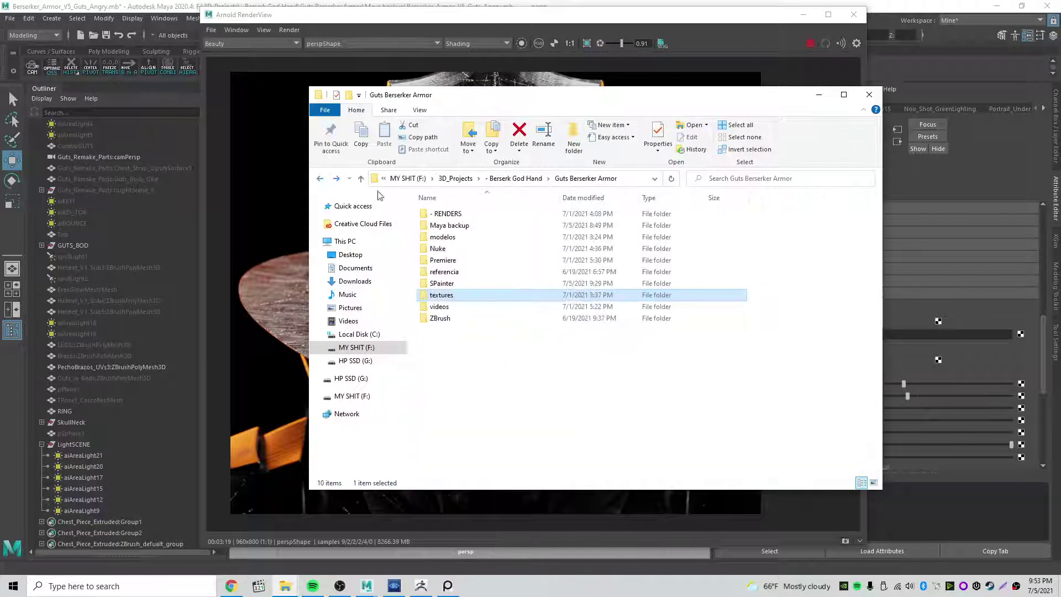
{"action": "double_click", "coordinate": [443, 214]}
{"action": "double_click", "coordinate": [575, 296]}
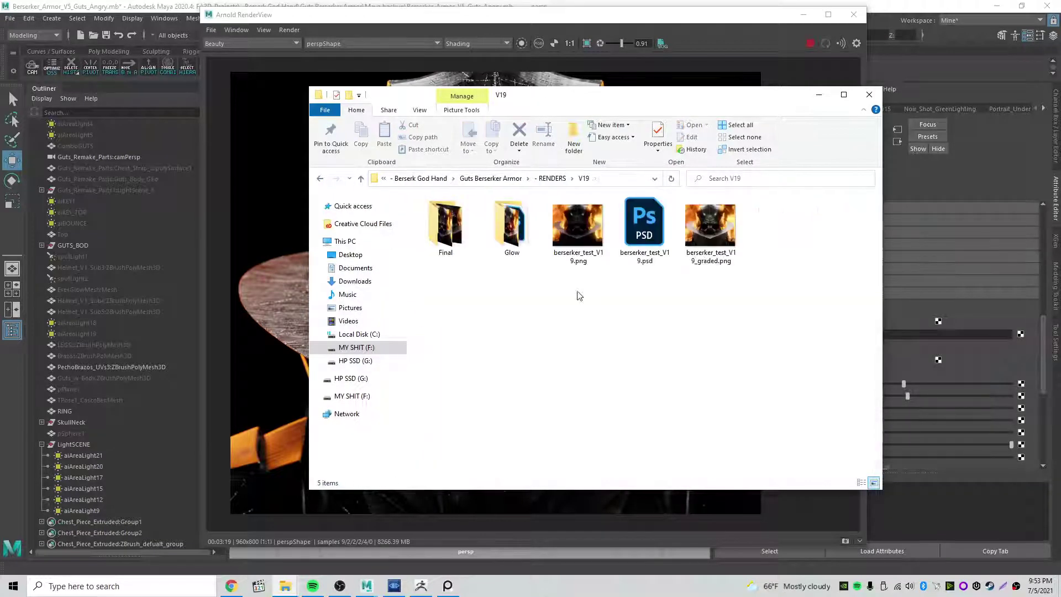
{"action": "double_click", "coordinate": [490, 234]}
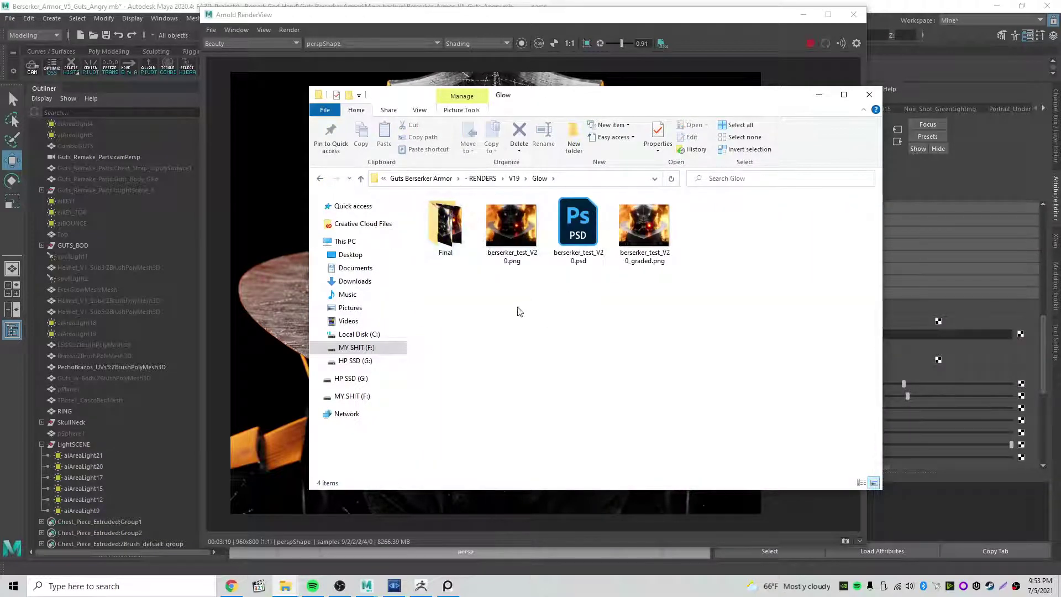
Return to the - RENDERS folder and open berserker_test_V24.exr in Pdplayer.
{"action": "left_click", "coordinate": [321, 178]}
{"action": "left_click", "coordinate": [320, 178]}
{"action": "scroll", "coordinate": [640, 311], "scroll_direction": "down", "scroll_amount": 5}
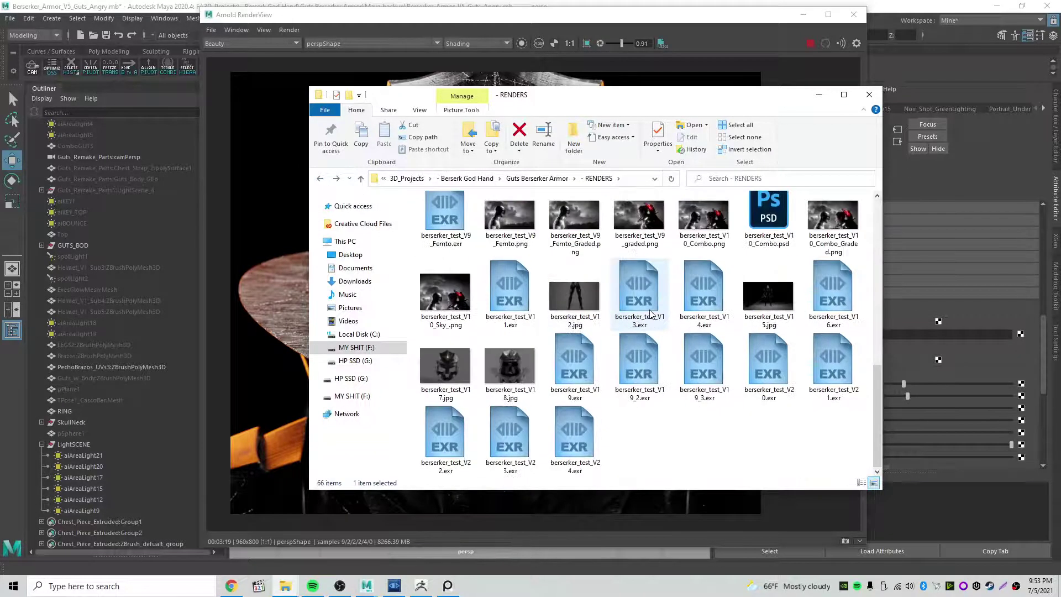
{"action": "double_click", "coordinate": [576, 437]}
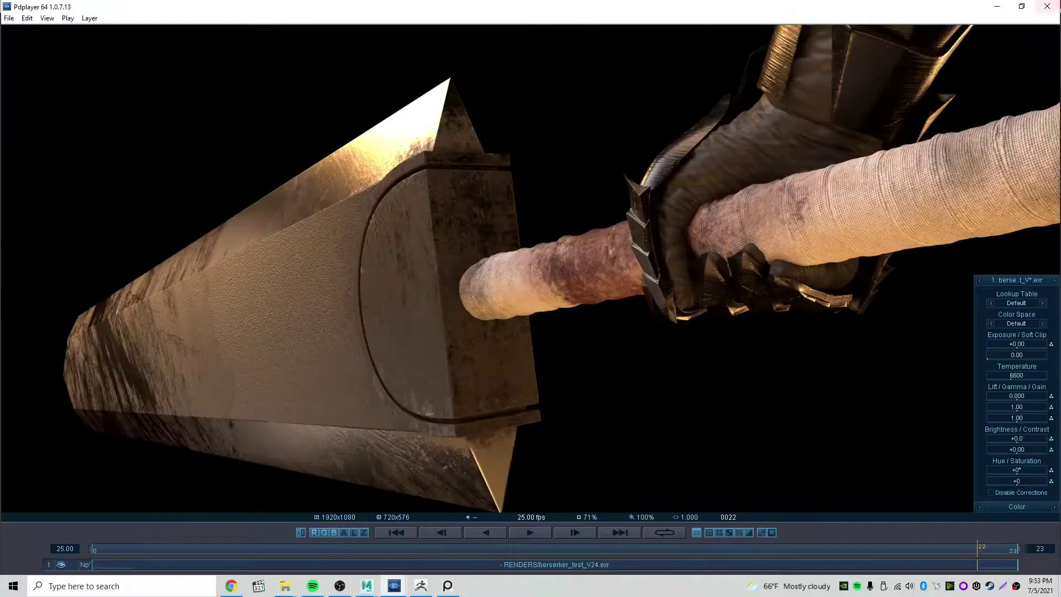
Look through earlier renders by opening berserker_test_V23.exr, V22, V21 and V20 one after another in Pdplayer, closing each one.
{"action": "left_click", "coordinate": [1047, 6]}
{"action": "double_click", "coordinate": [500, 436]}
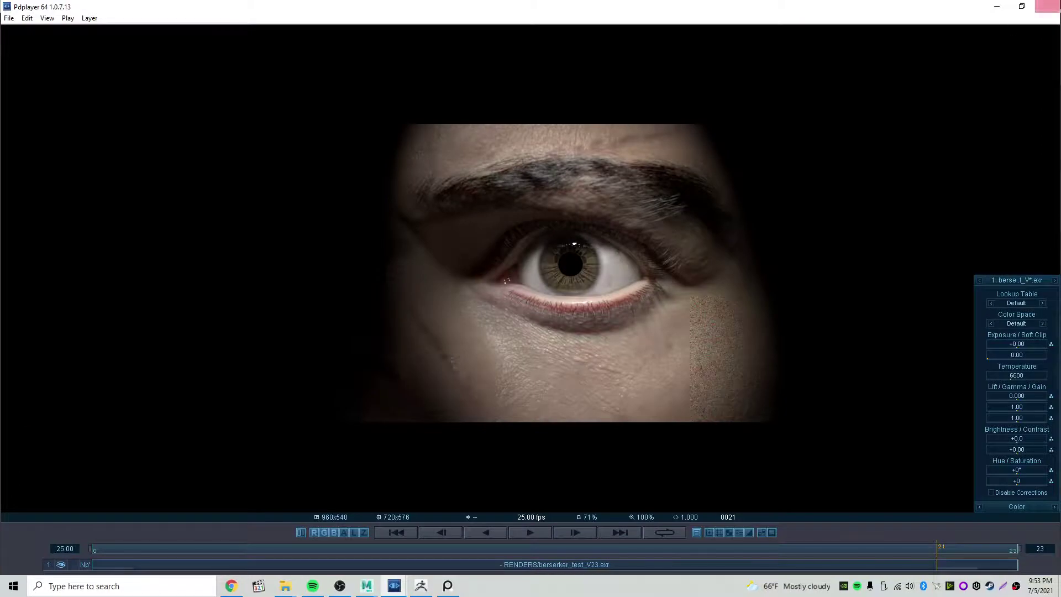
{"action": "left_click", "coordinate": [1047, 6]}
{"action": "double_click", "coordinate": [446, 436]}
{"action": "left_click", "coordinate": [1047, 6]}
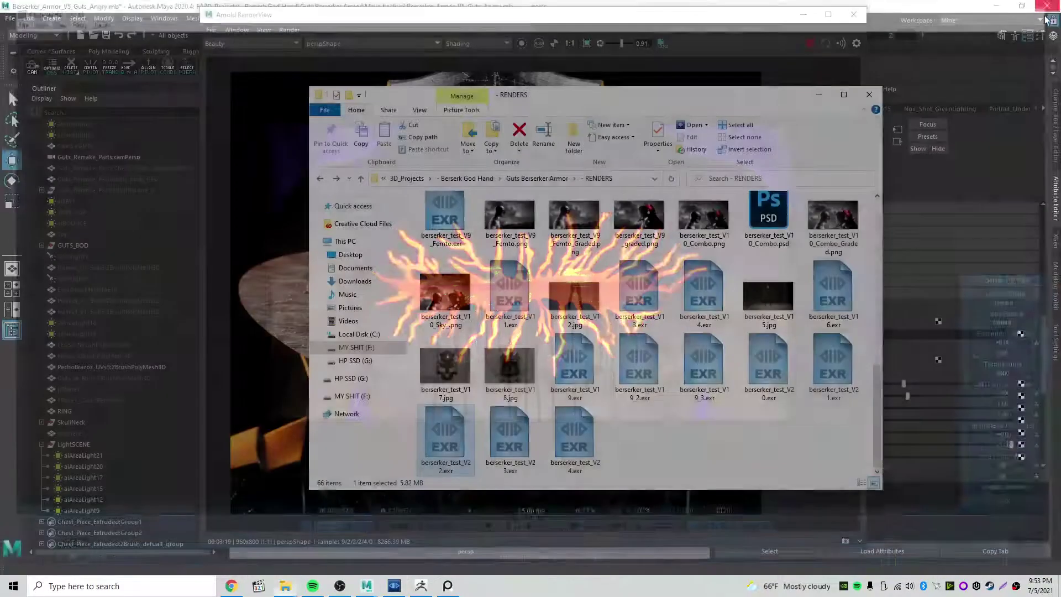
{"action": "double_click", "coordinate": [833, 359]}
{"action": "left_click", "coordinate": [1047, 6]}
{"action": "double_click", "coordinate": [768, 362]}
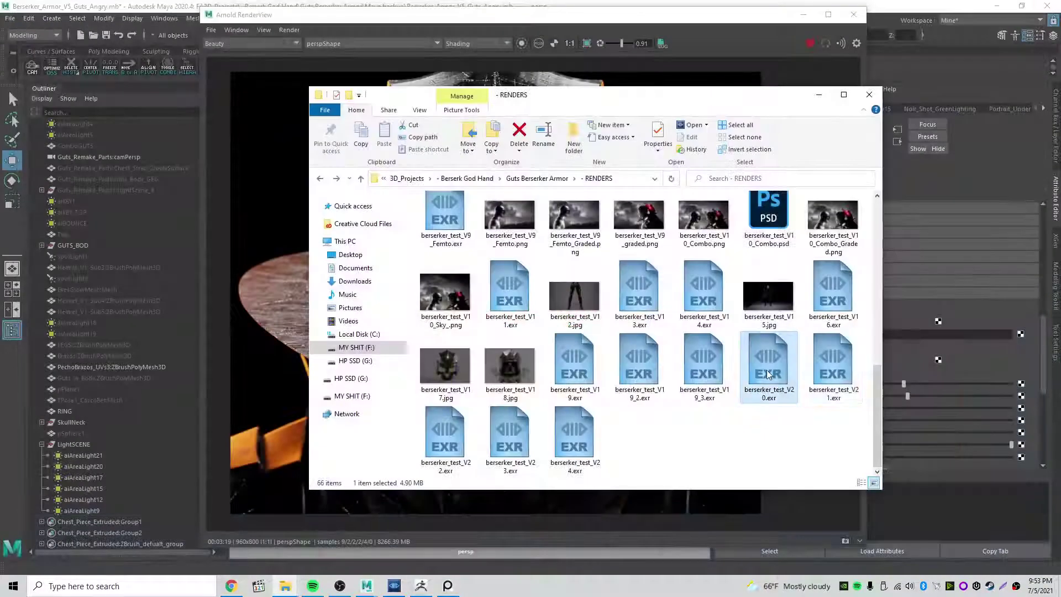
{"action": "left_click", "coordinate": [1047, 6]}
Open berserker_test_V19_3.exr in Pdplayer and examine the helmet, glowing eye and collar across the frame.
{"action": "double_click", "coordinate": [705, 366]}
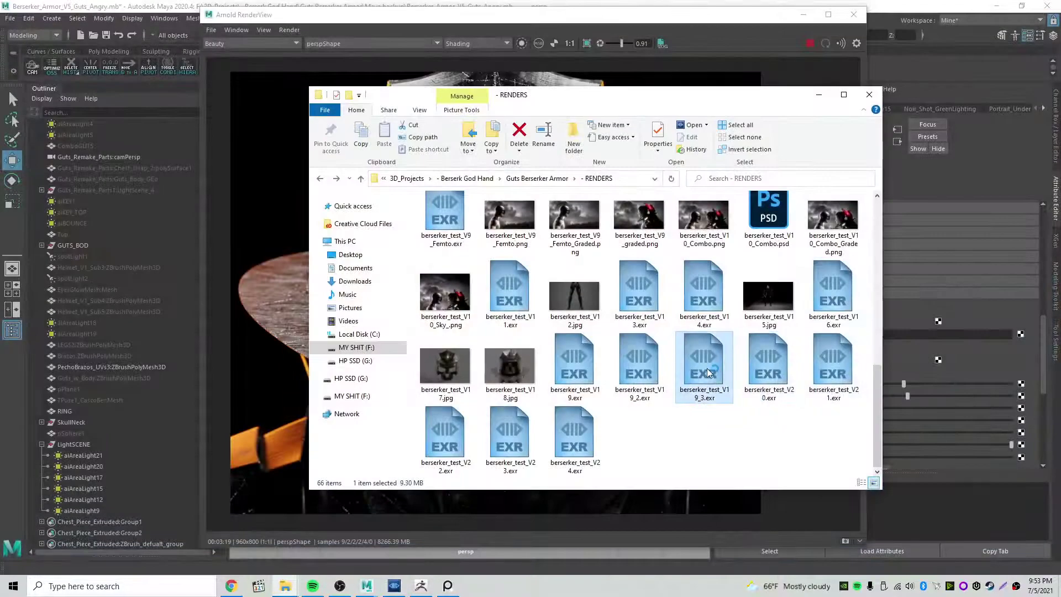
{"action": "scroll", "coordinate": [669, 197], "scroll_direction": "down", "scroll_amount": 3}
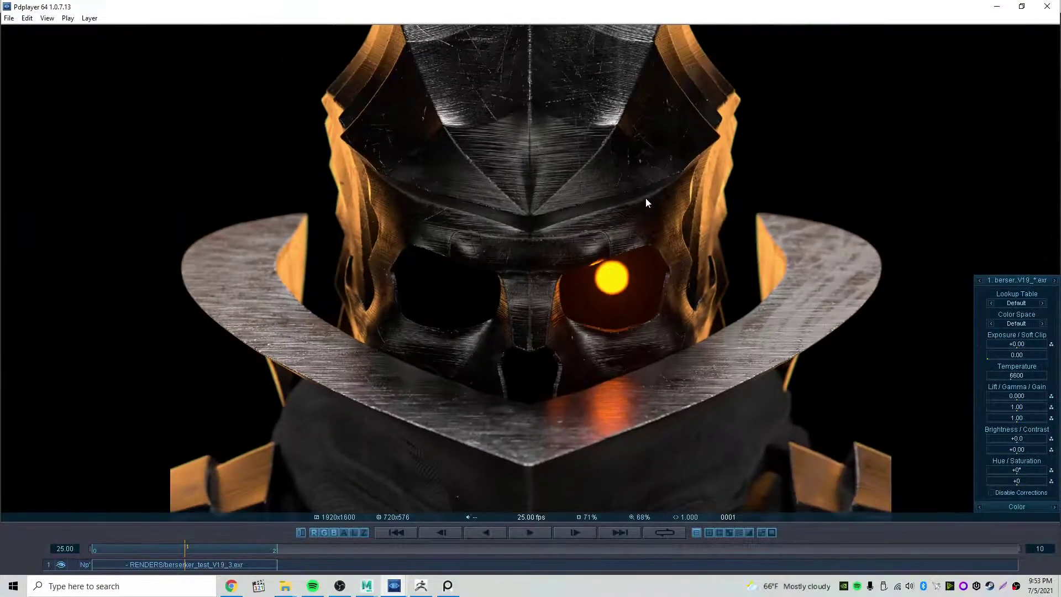
{"action": "left_click_drag", "start_coordinate": [651, 203], "coordinate": [645, 129]}
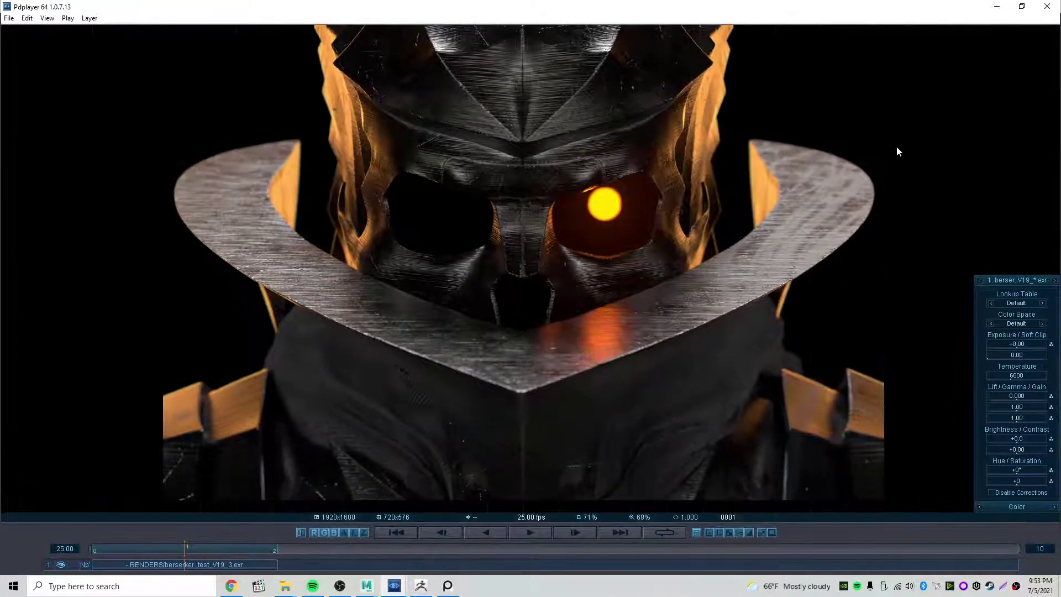
{"action": "left_click_drag", "start_coordinate": [864, 143], "coordinate": [820, 185]}
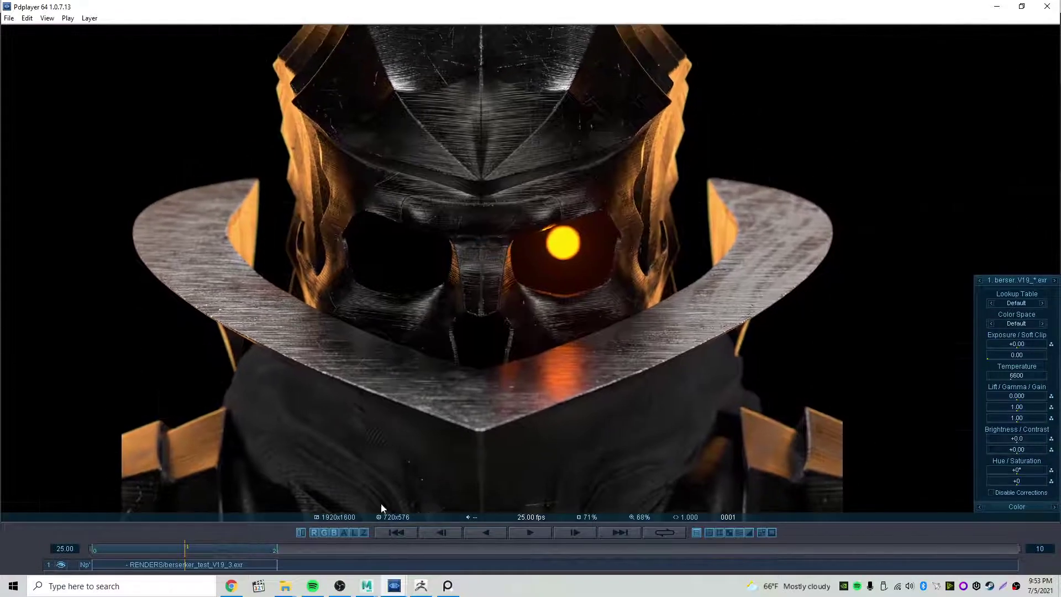
Switch between Maya's RenderView and the V19_3 render in Pdplayer to compare their lighting and color, ending in Maya.
{"action": "left_click", "coordinate": [367, 586]}
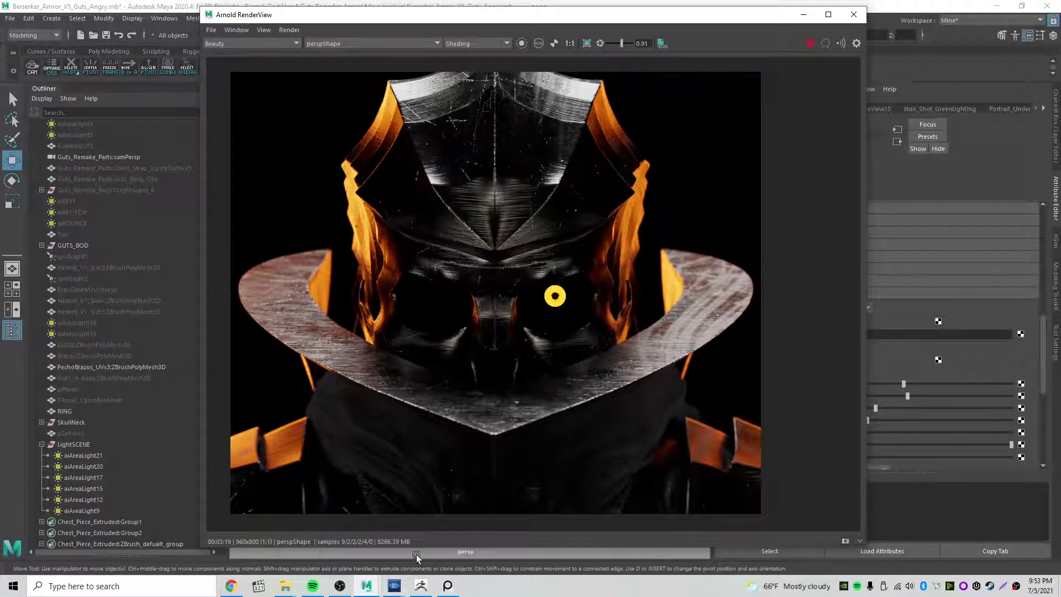
{"action": "left_click", "coordinate": [423, 587]}
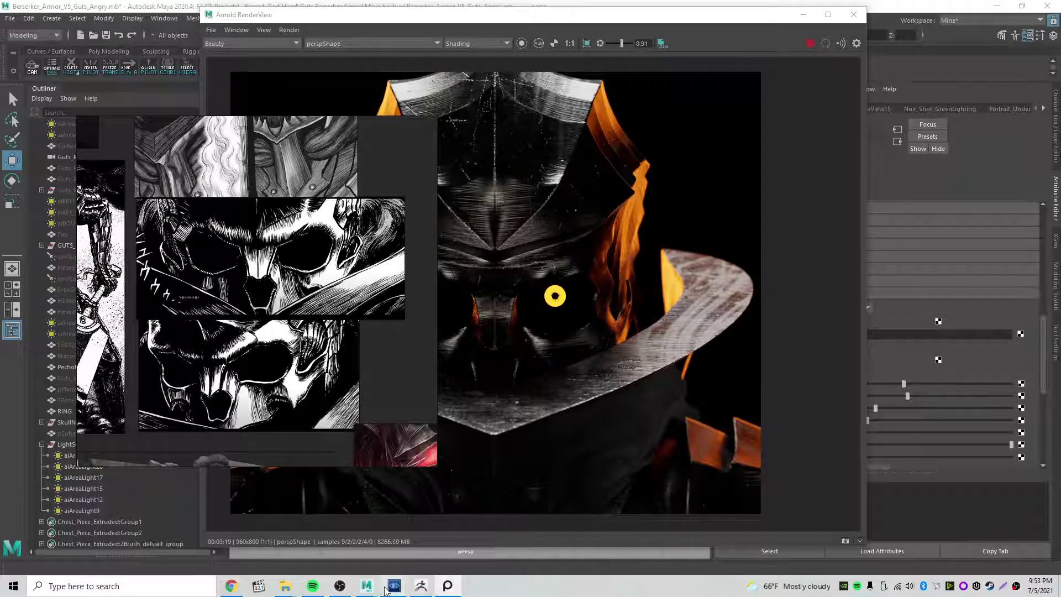
{"action": "mouse_move", "coordinate": [393, 587]}
{"action": "left_click", "coordinate": [438, 556]}
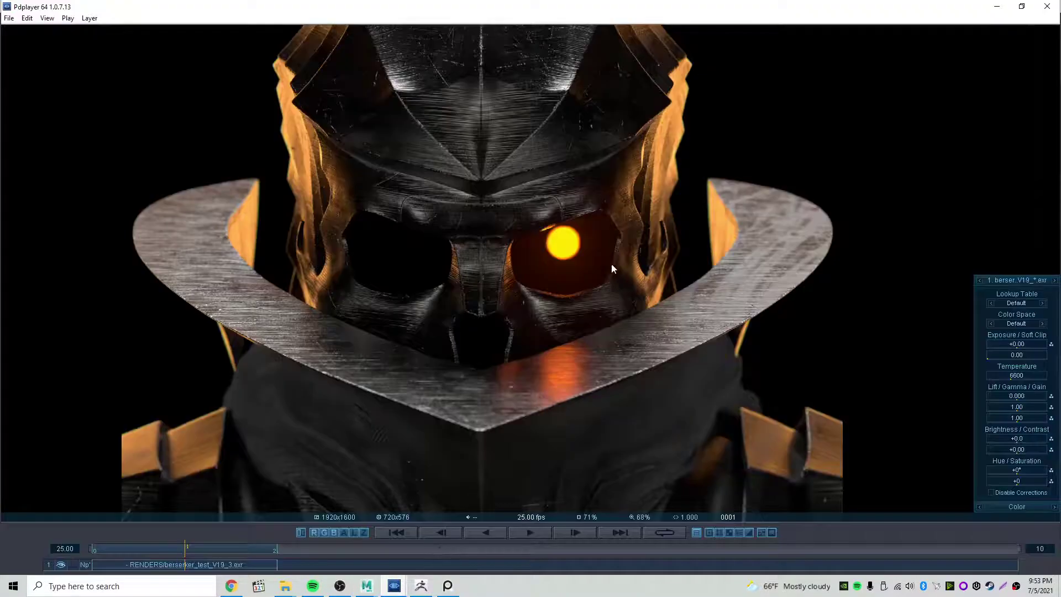
{"action": "mouse_move", "coordinate": [367, 587]}
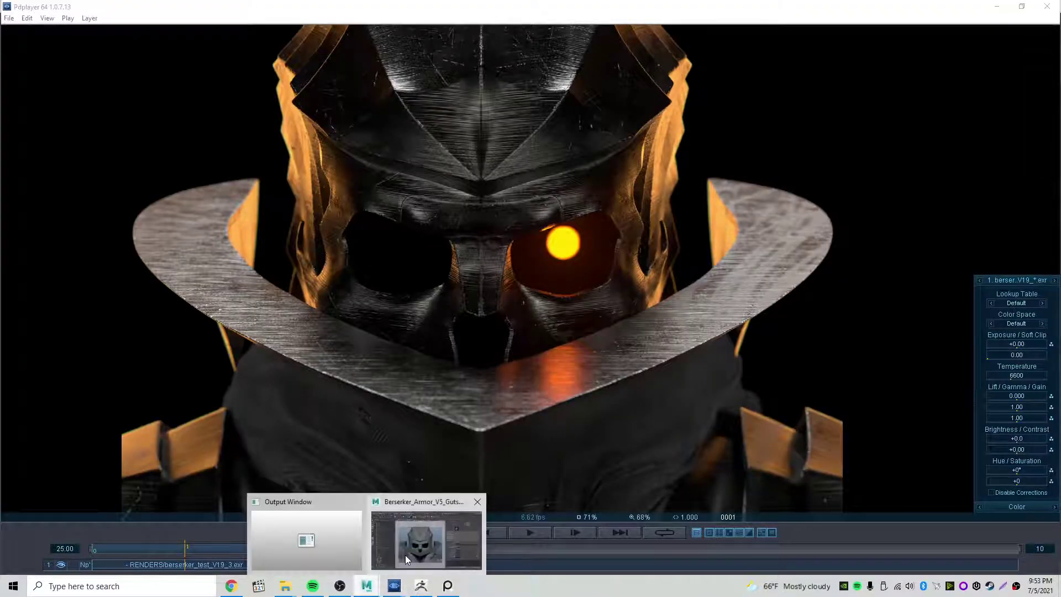
{"action": "left_click", "coordinate": [405, 555]}
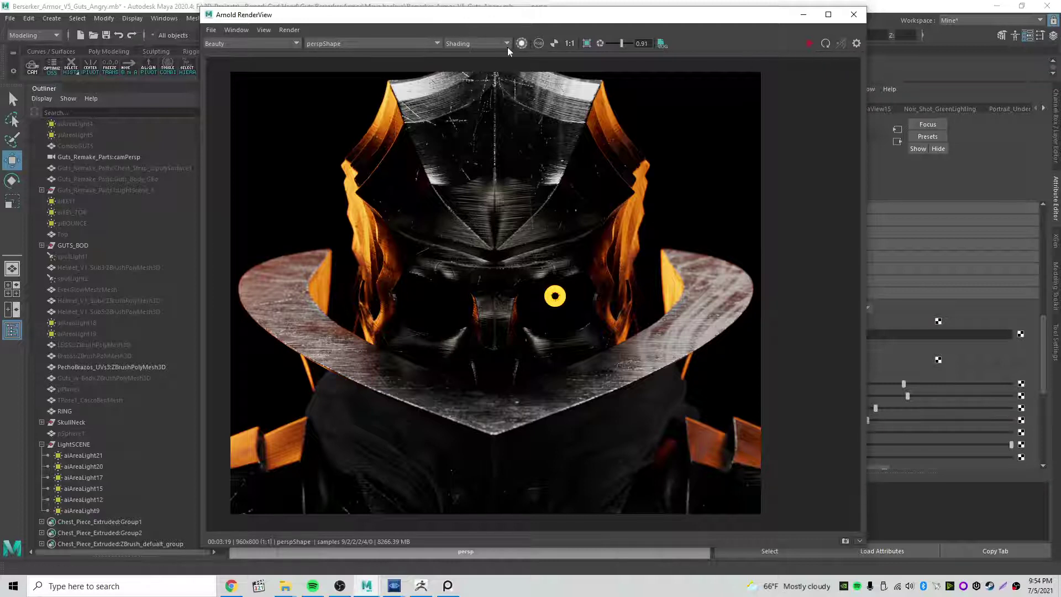
Inspect the View Transform choices in the RenderView's display settings and show the helmet render at its real size.
{"action": "left_click", "coordinate": [857, 44]}
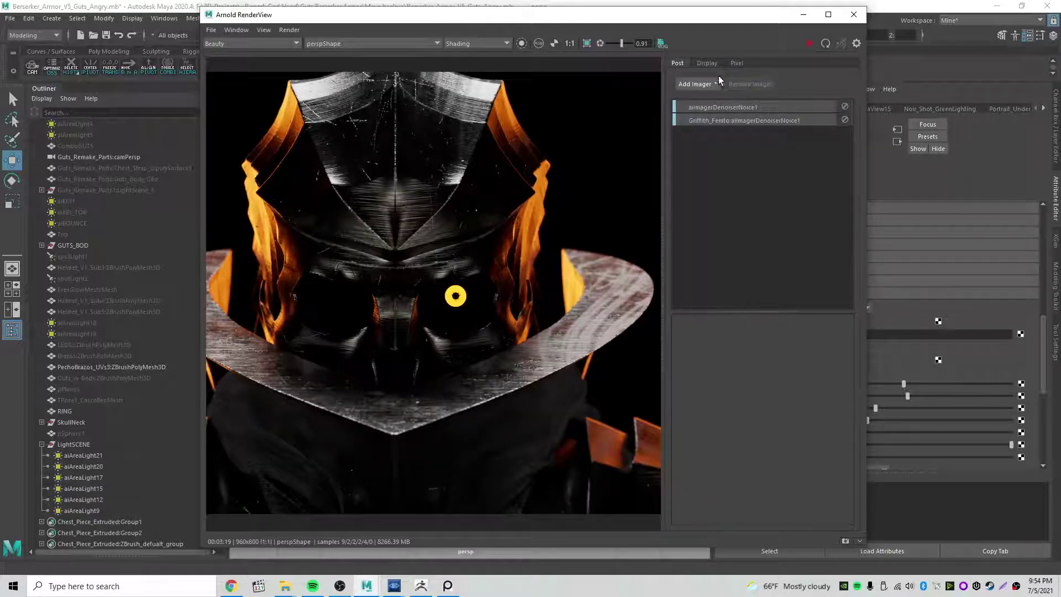
{"action": "left_click", "coordinate": [710, 63]}
{"action": "left_click", "coordinate": [807, 166]}
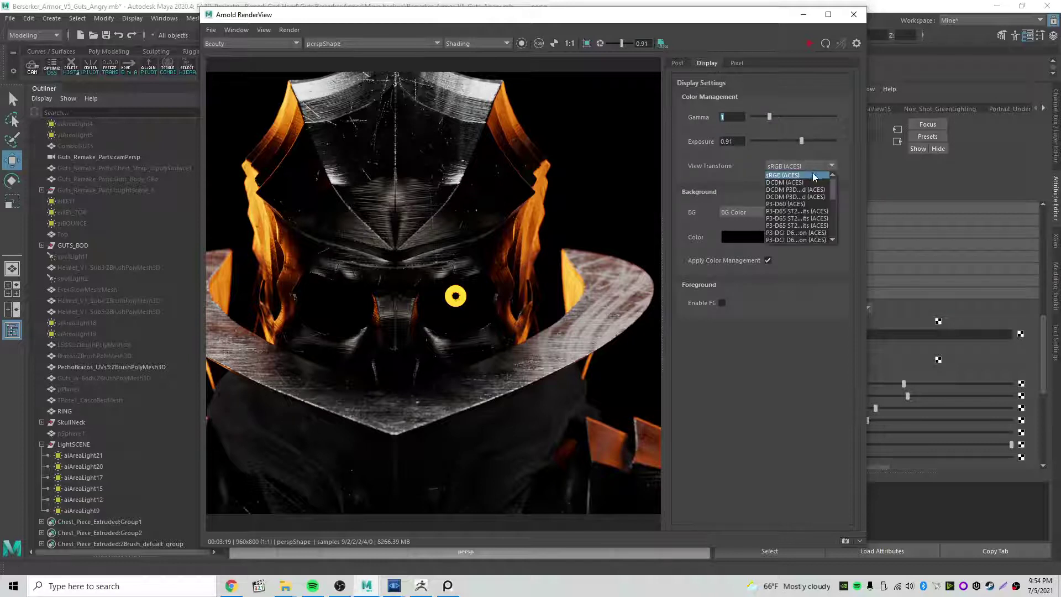
{"action": "left_click", "coordinate": [746, 167]}
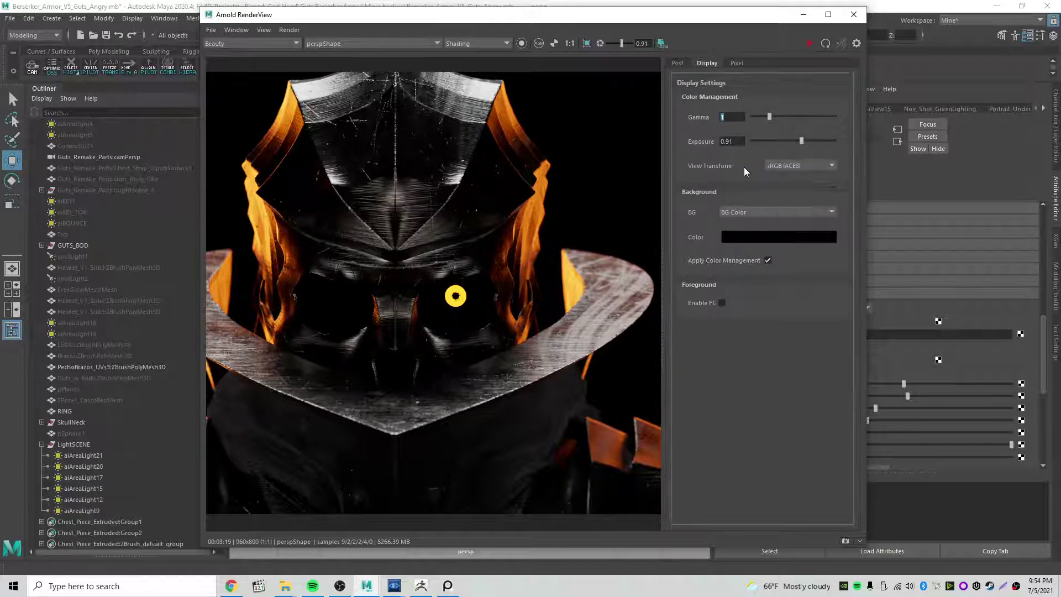
{"action": "left_click", "coordinate": [857, 44]}
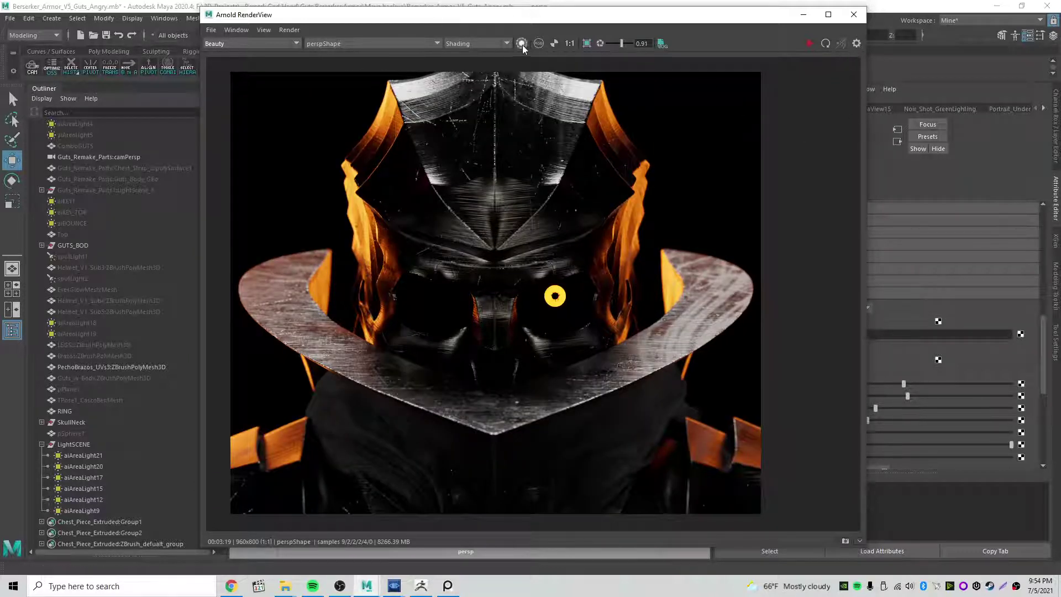
{"action": "left_click", "coordinate": [570, 45]}
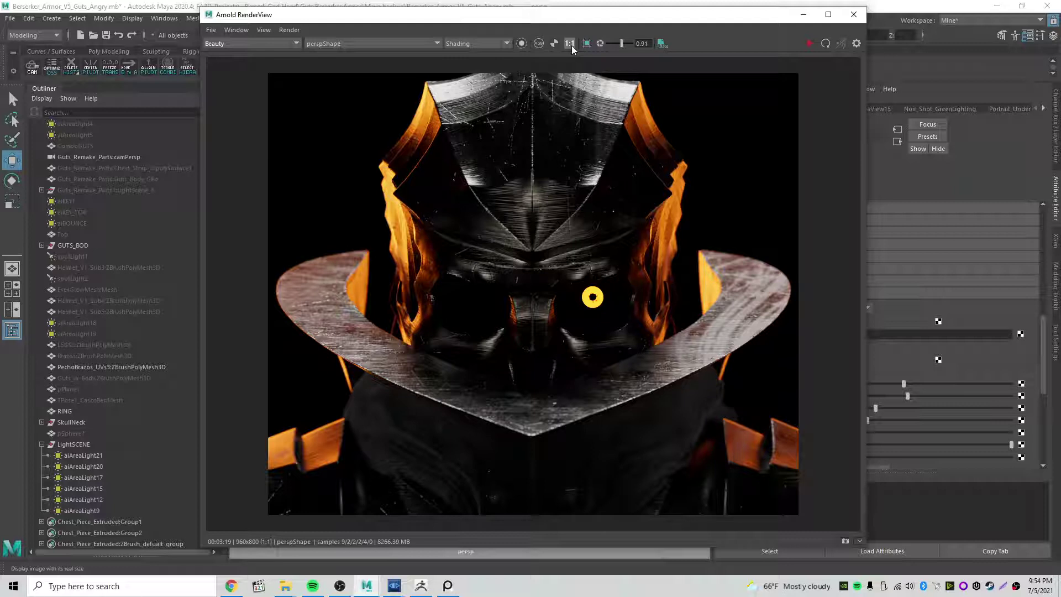
{"action": "left_click", "coordinate": [857, 44]}
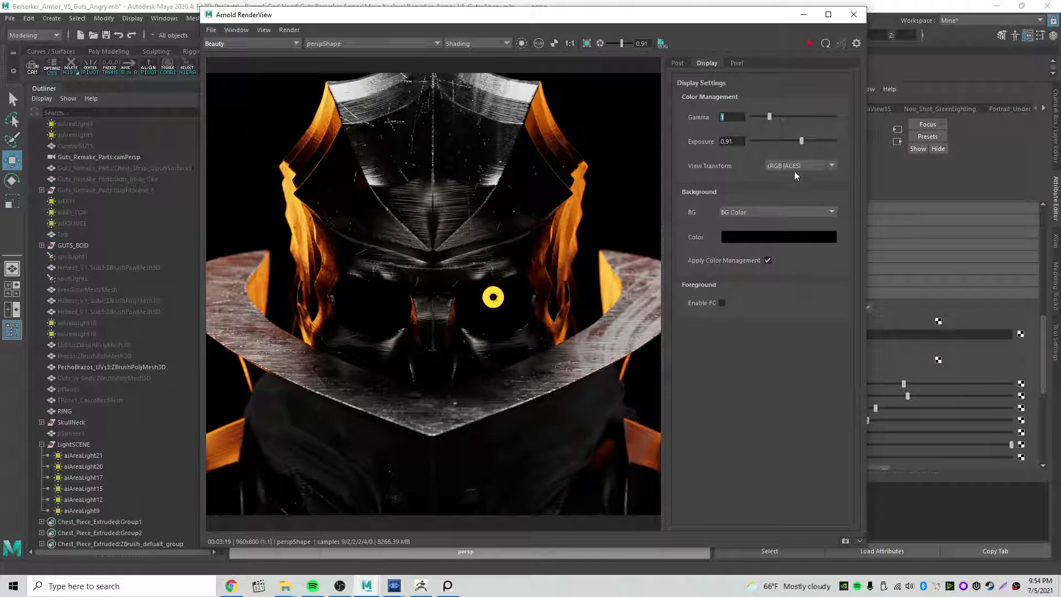
Minimize the RenderView and open the Color Management category of Maya's Preferences.
{"action": "left_click", "coordinate": [803, 15]}
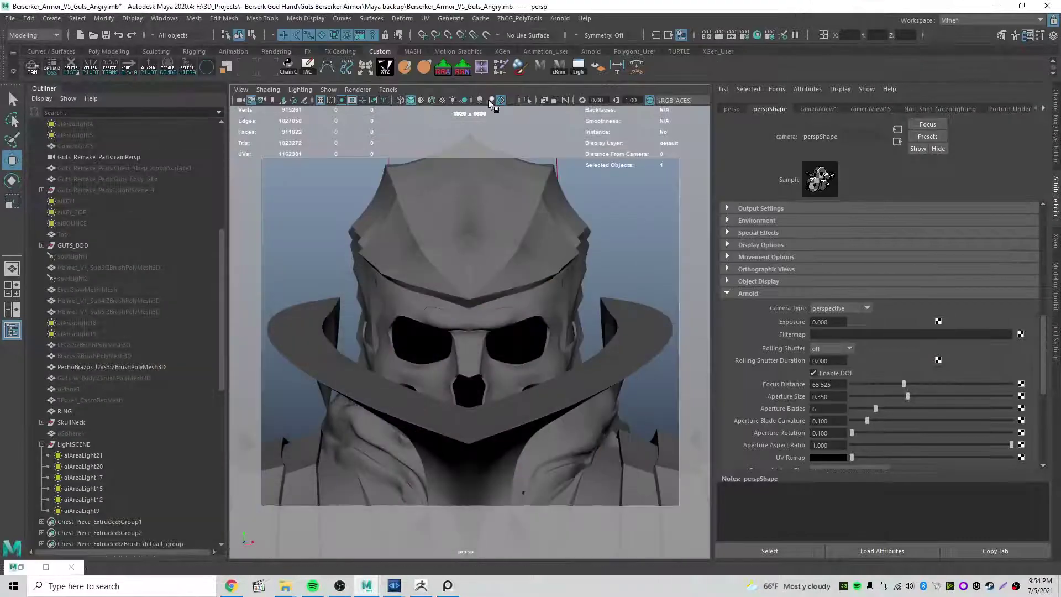
{"action": "left_click", "coordinate": [157, 21]}
{"action": "mouse_move", "coordinate": [259, 105]}
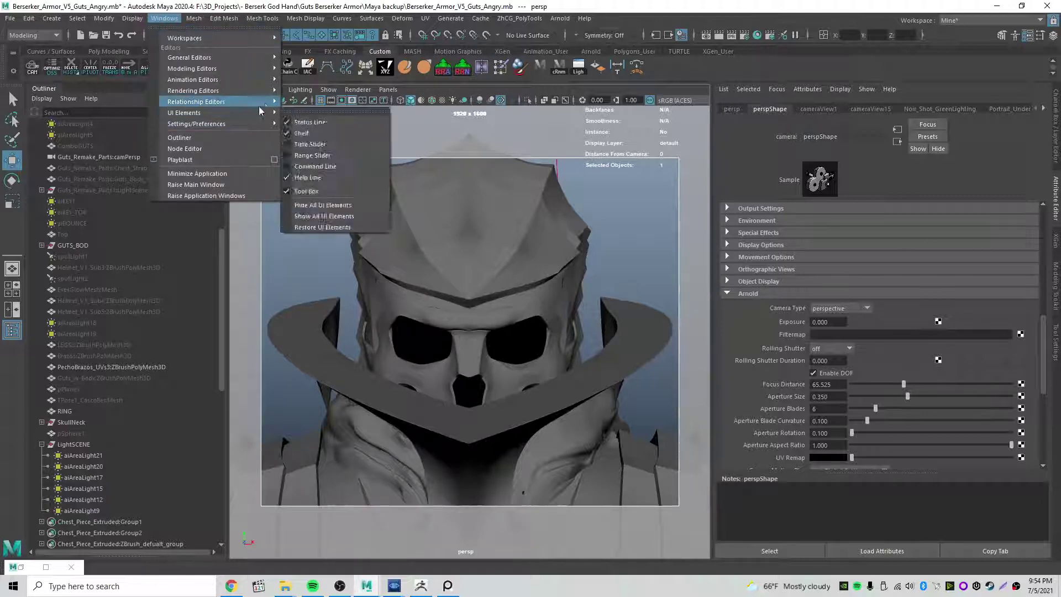
{"action": "mouse_move", "coordinate": [254, 125]}
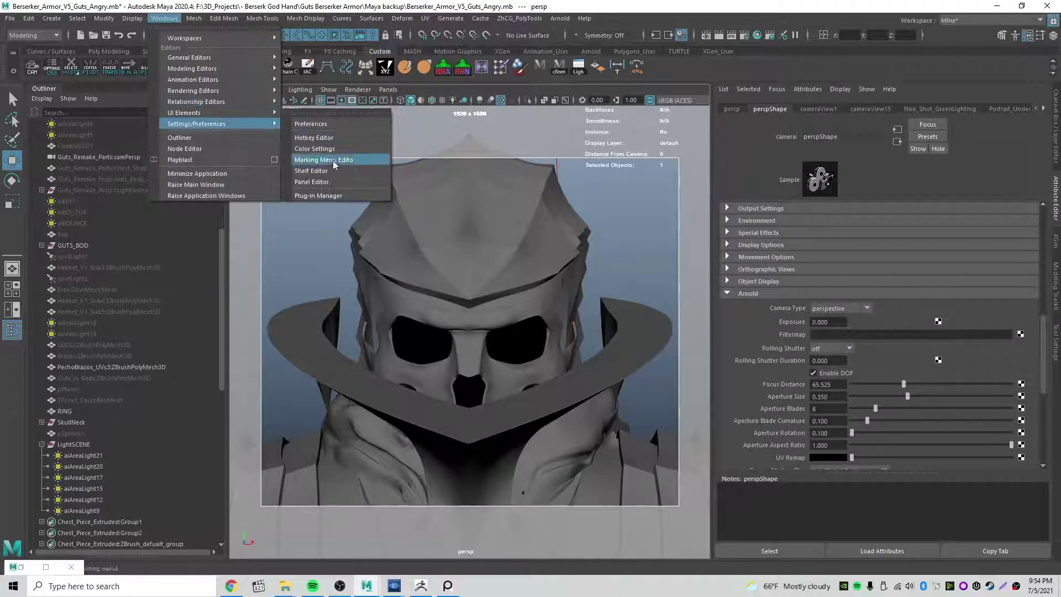
{"action": "left_click", "coordinate": [328, 122]}
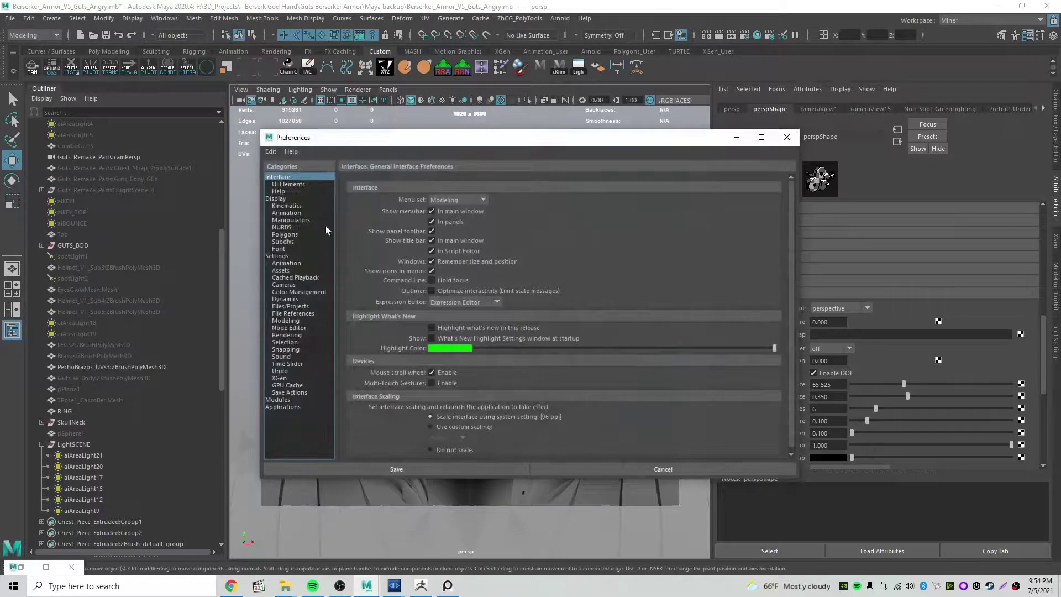
{"action": "left_click", "coordinate": [307, 290]}
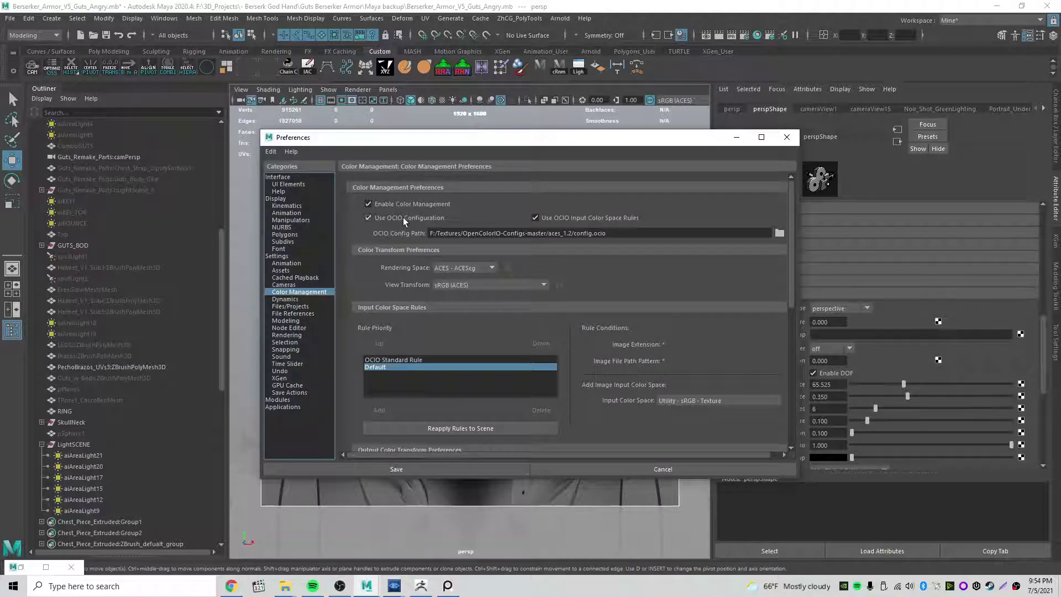
Examine the OCIO Config Path and the View Transform setting in the Color Management preferences.
{"action": "left_click_drag", "start_coordinate": [436, 234], "coordinate": [611, 235]}
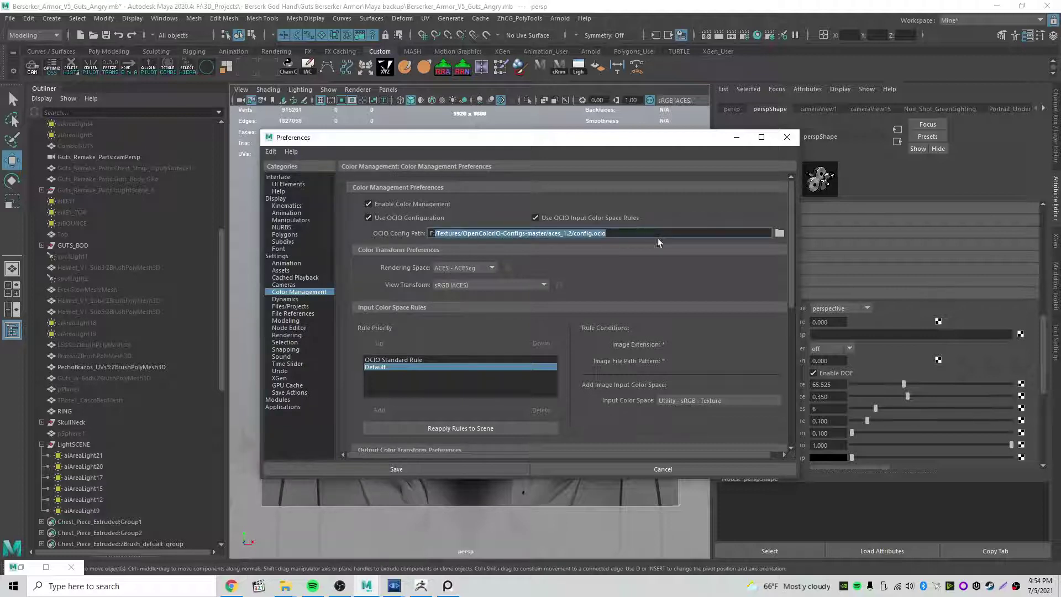
{"action": "left_click", "coordinate": [632, 234]}
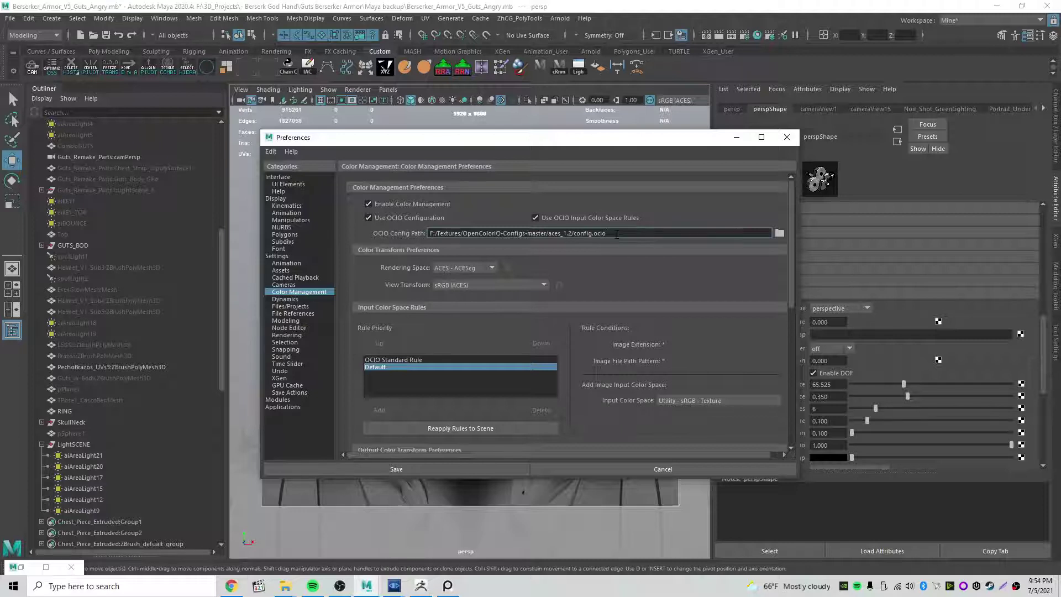
{"action": "left_click", "coordinate": [470, 285]}
{"action": "left_click", "coordinate": [388, 281]}
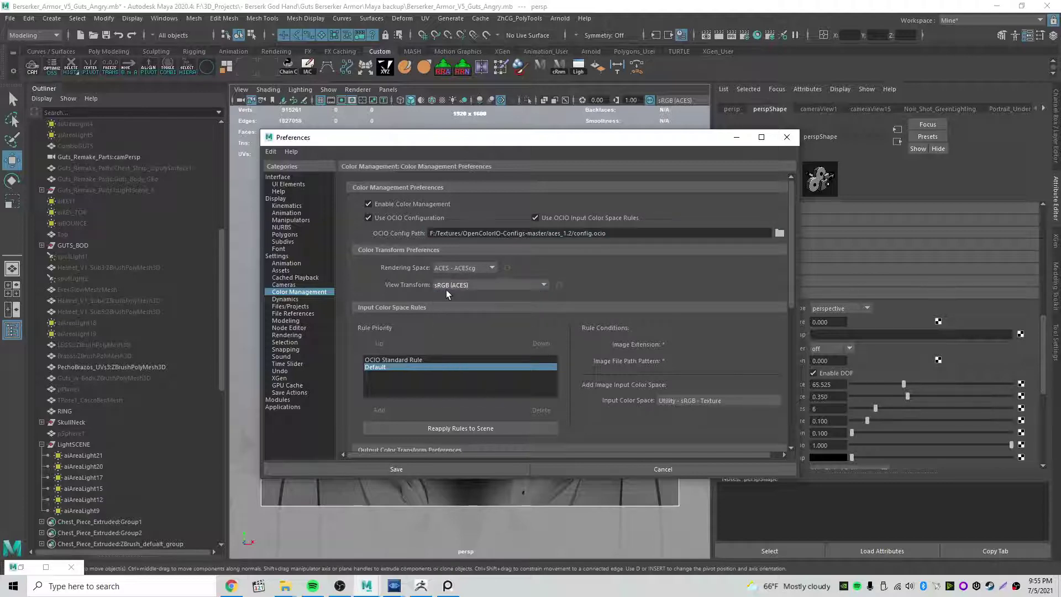
Minimize the Preferences, restore the Arnold RenderView and hide its display settings to view the whole render.
{"action": "left_click", "coordinate": [737, 137]}
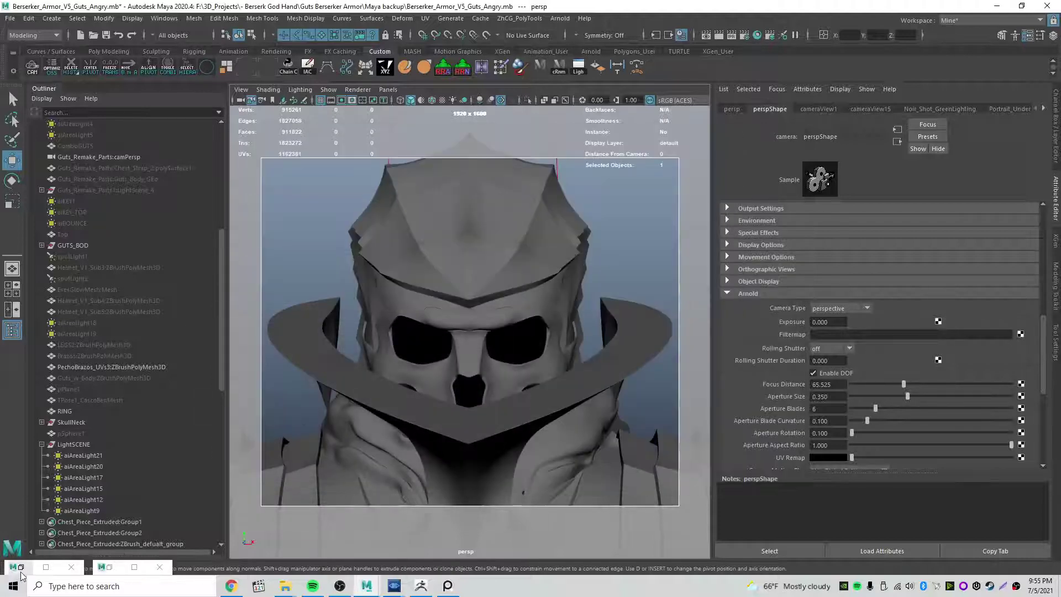
{"action": "left_click", "coordinate": [111, 569]}
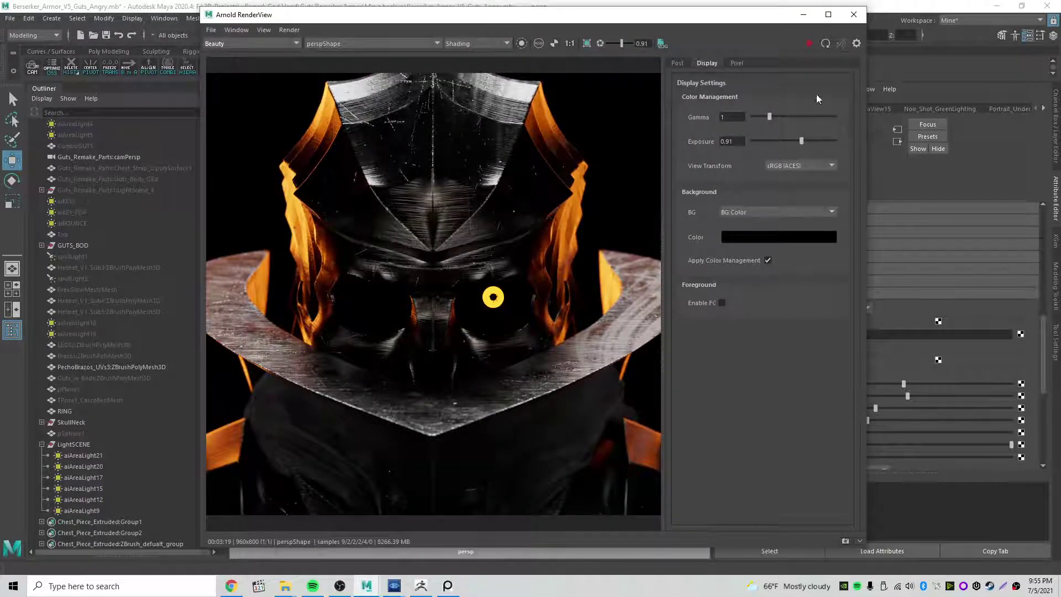
{"action": "left_click", "coordinate": [856, 43]}
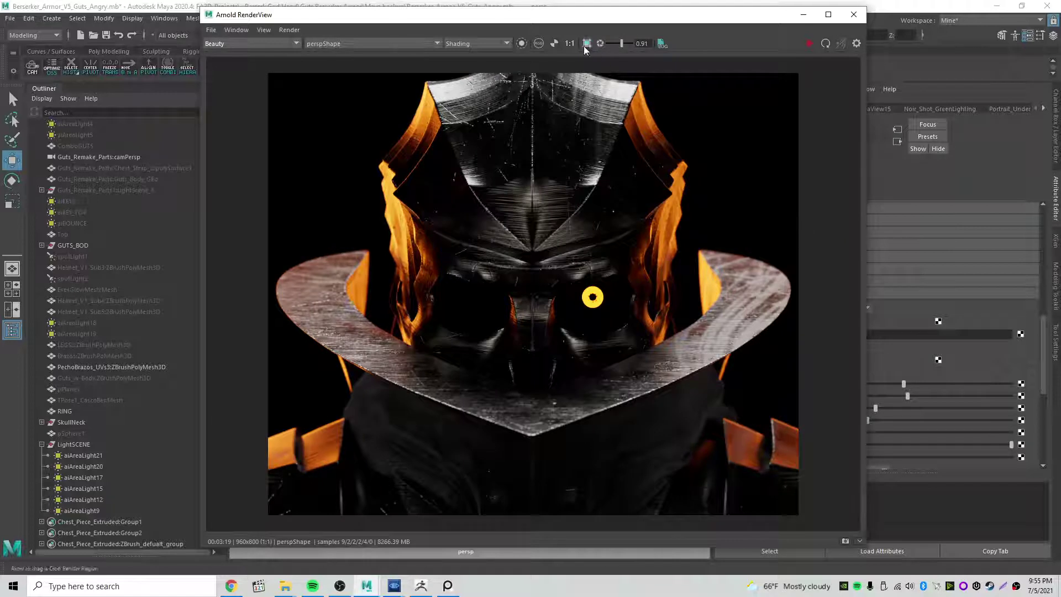
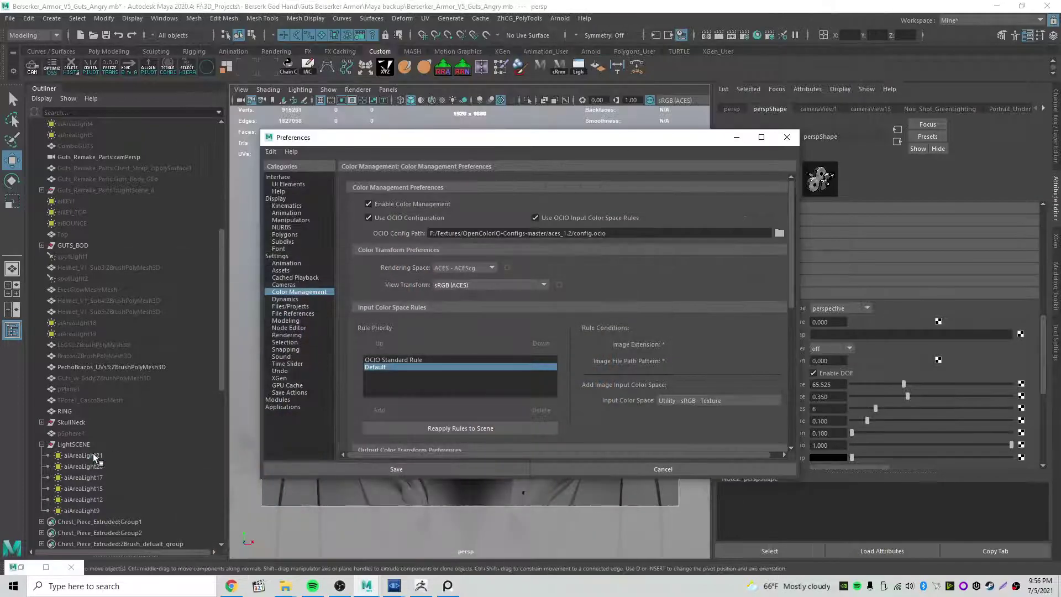
Select aiAreaLight21 in the LightSCENE group and close the Preferences window.
{"action": "left_click", "coordinate": [95, 456]}
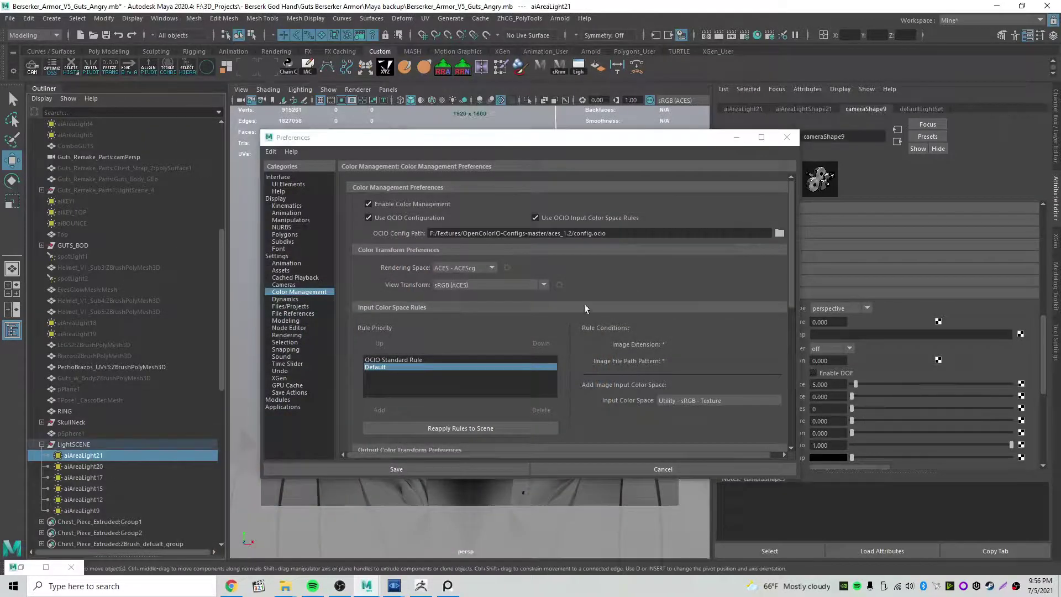
{"action": "left_click", "coordinate": [787, 138]}
{"action": "left_click", "coordinate": [560, 18]}
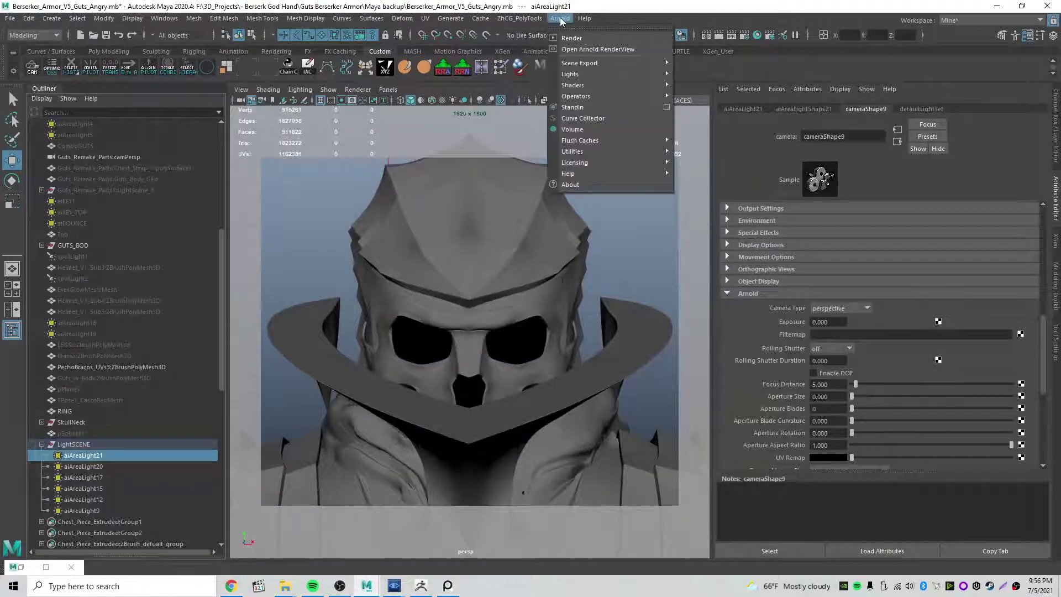
{"action": "left_click", "coordinate": [563, 8]}
Open the Render Settings and look through the Arnold Renderer sampling, System and Common output settings.
{"action": "left_click", "coordinate": [744, 36]}
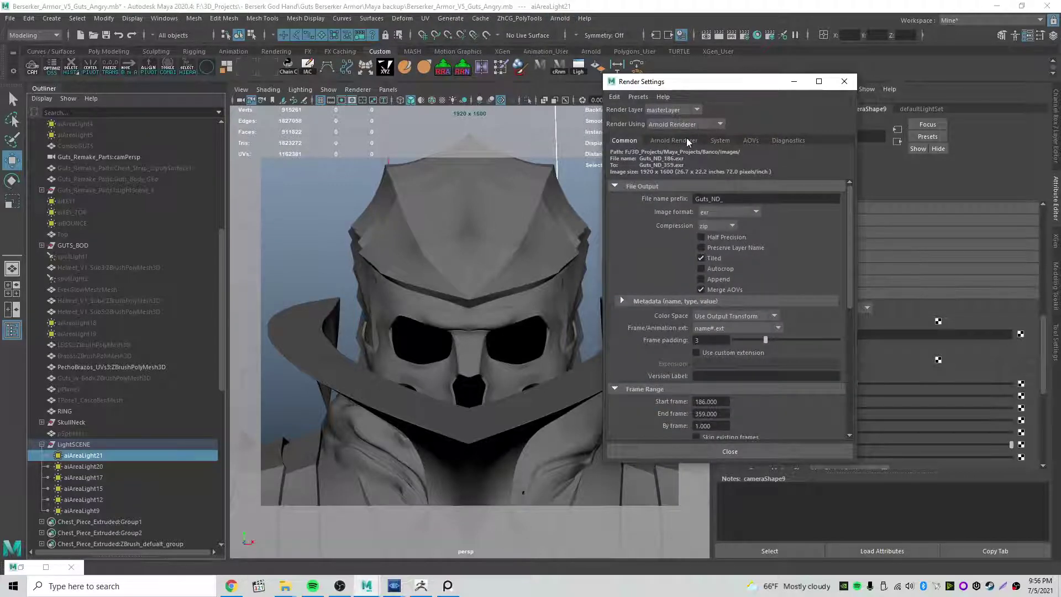
{"action": "left_click", "coordinate": [688, 141]}
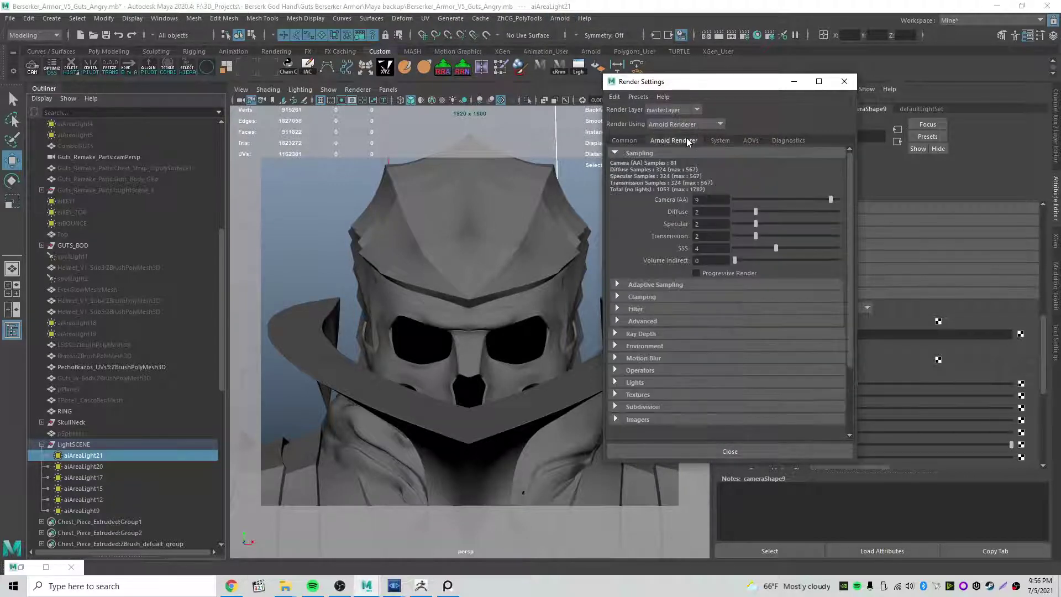
{"action": "left_click", "coordinate": [720, 140]}
{"action": "left_click", "coordinate": [630, 141]}
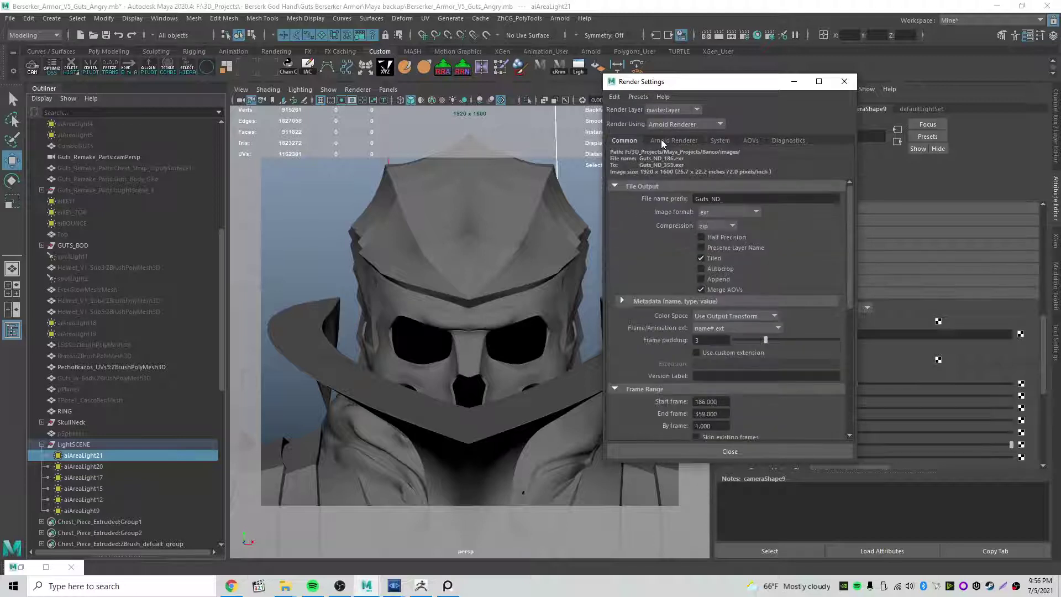
Review the Arnold Renderer sampling values and the System settings once more and close the Render Settings.
{"action": "left_click", "coordinate": [685, 140]}
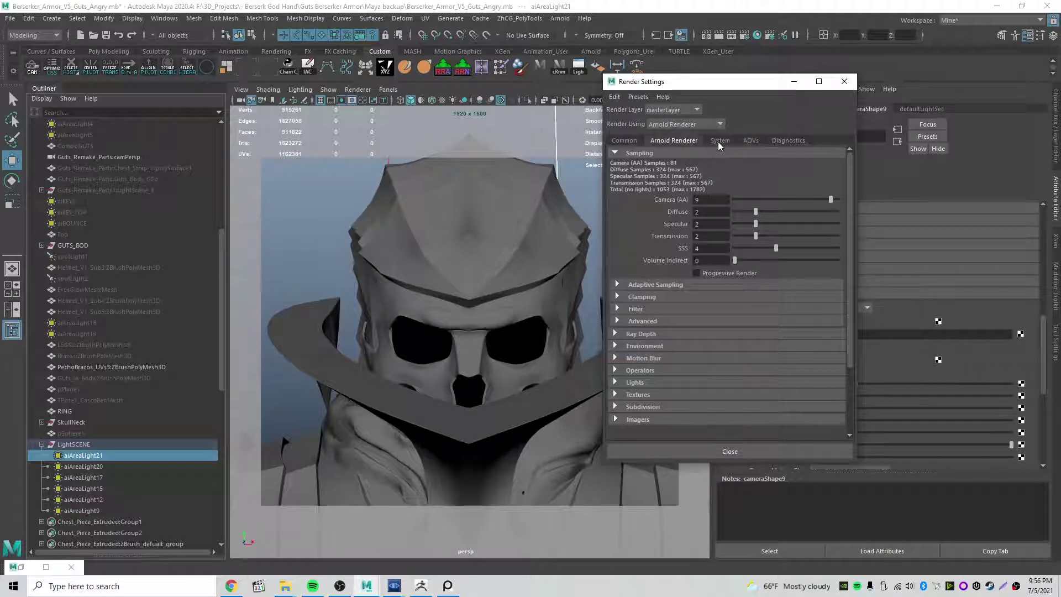
{"action": "left_click", "coordinate": [719, 141]}
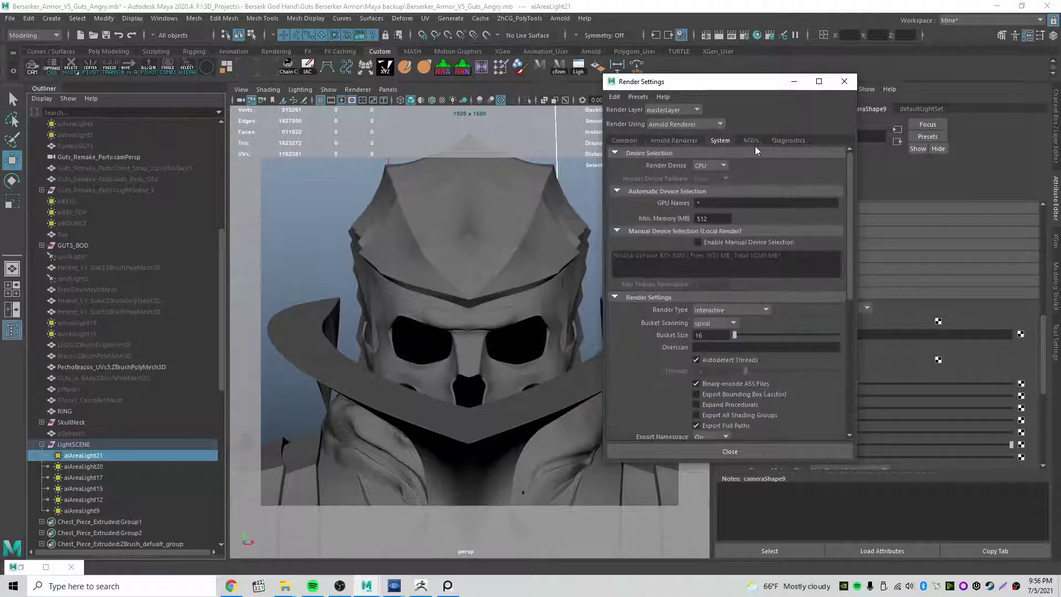
{"action": "left_click", "coordinate": [674, 141]}
{"action": "left_click", "coordinate": [843, 82]}
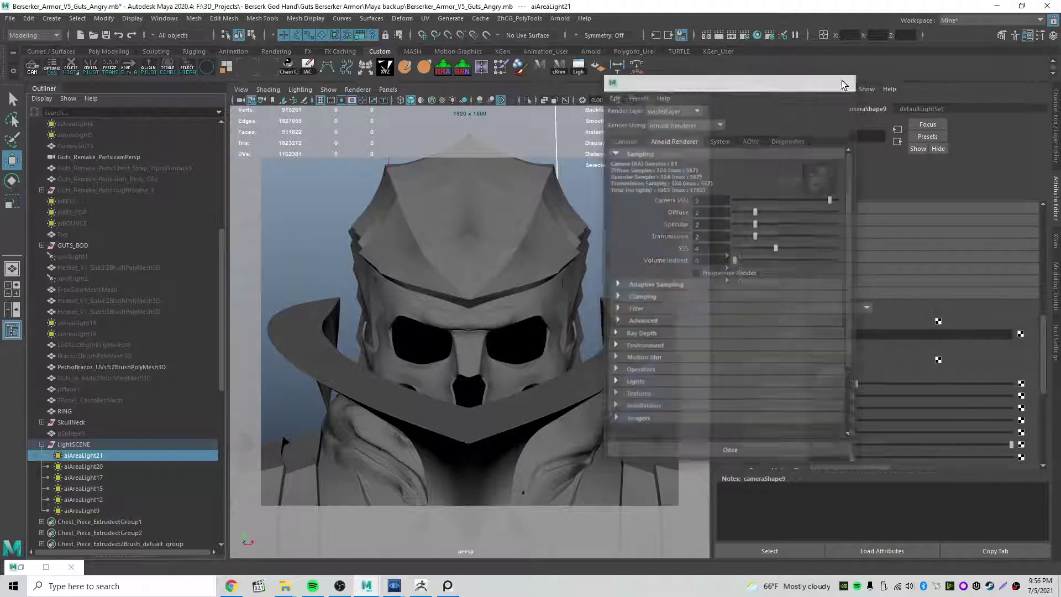
{"action": "left_click", "coordinate": [564, 19]}
{"action": "mouse_move", "coordinate": [619, 73]}
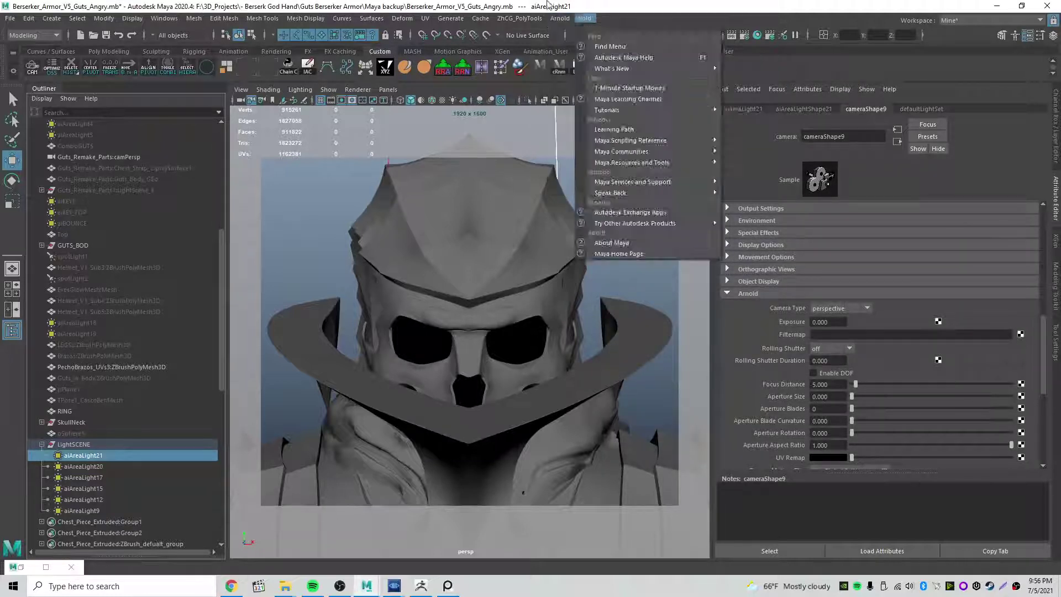
{"action": "left_click", "coordinate": [551, 5]}
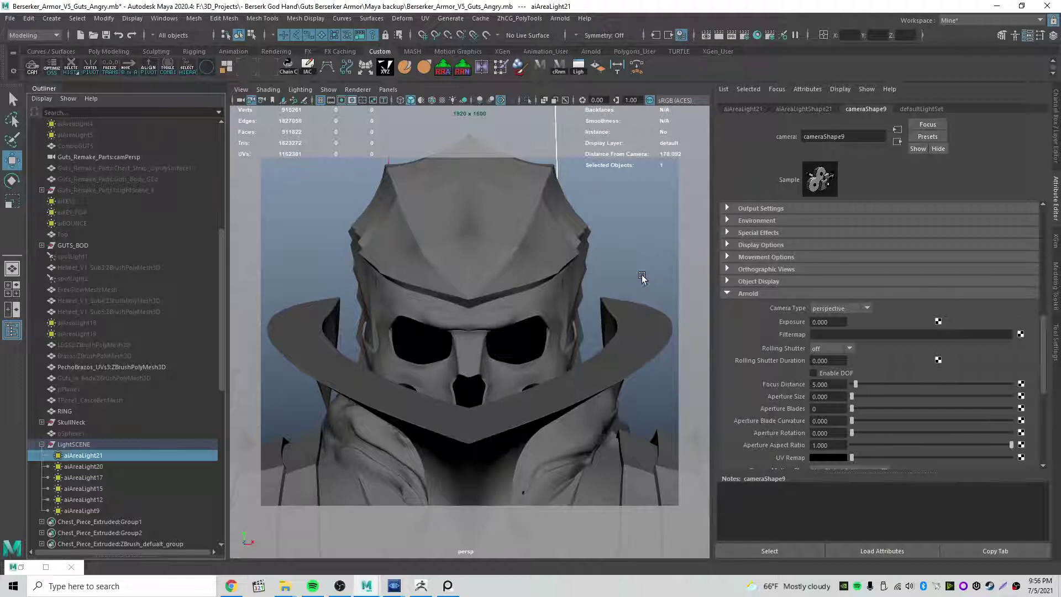
{"action": "left_click", "coordinate": [26, 569]}
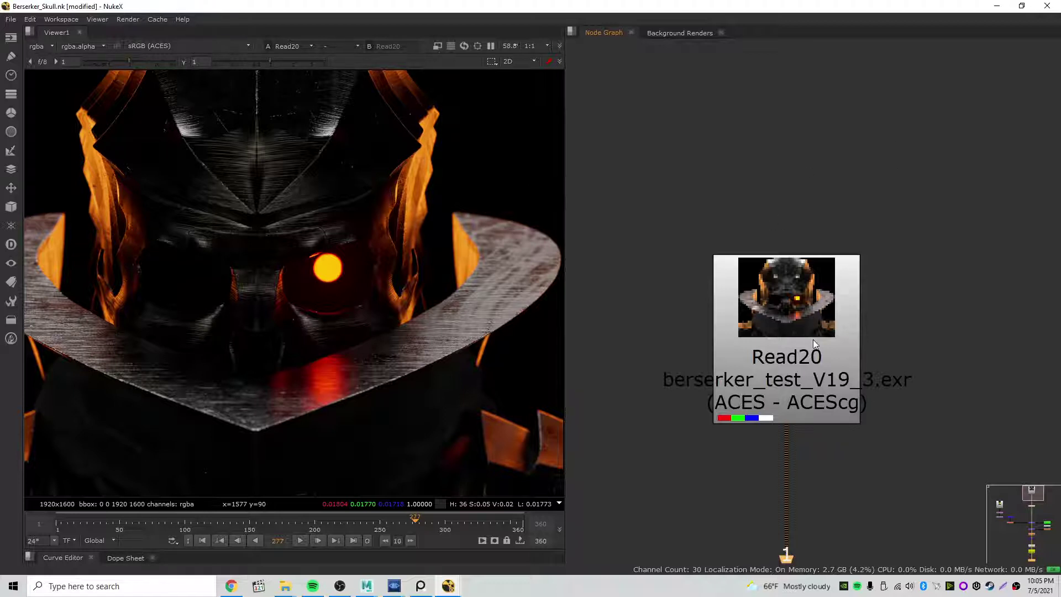
Move the Read20 node farther above its connected nodes and show the whole berserker_test_V19_3.exr render in Viewer1.
{"action": "left_click_drag", "start_coordinate": [814, 339], "coordinate": [814, 285]}
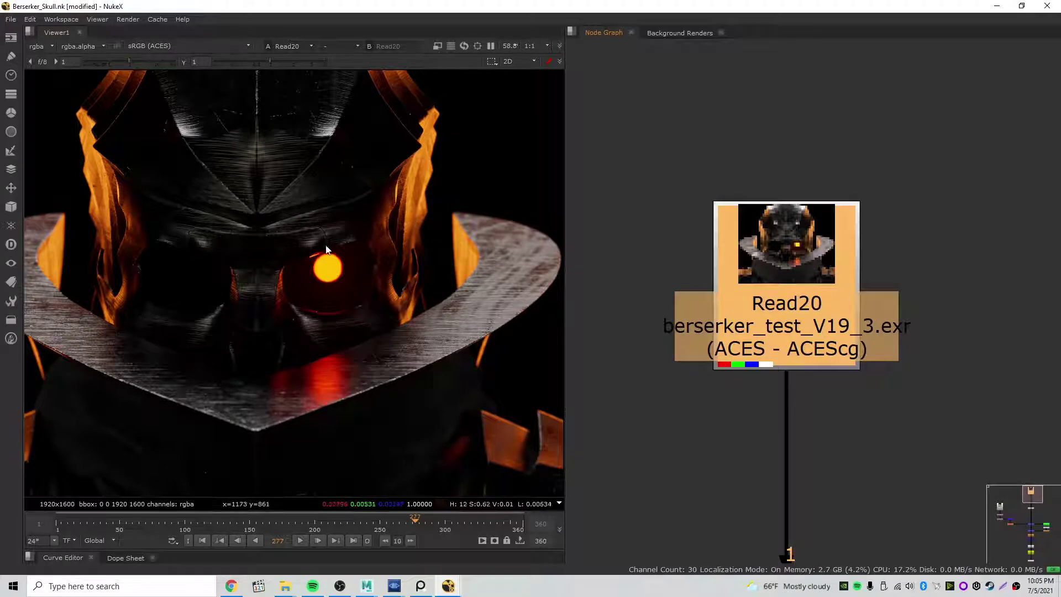
{"action": "scroll", "coordinate": [387, 236], "scroll_direction": "down", "scroll_amount": 2}
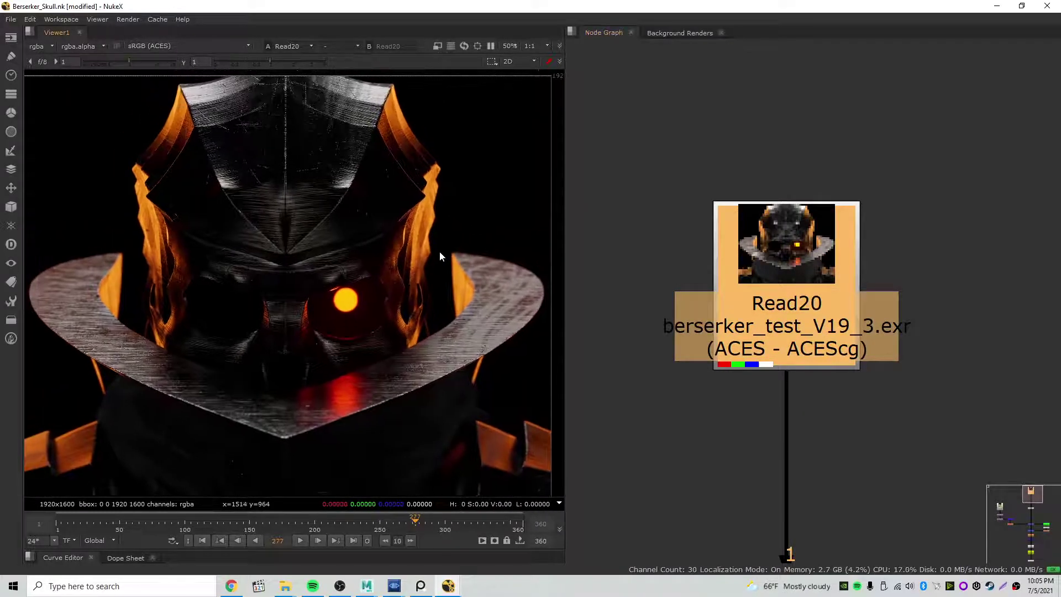
{"action": "scroll", "coordinate": [443, 237], "scroll_direction": "down", "scroll_amount": 1}
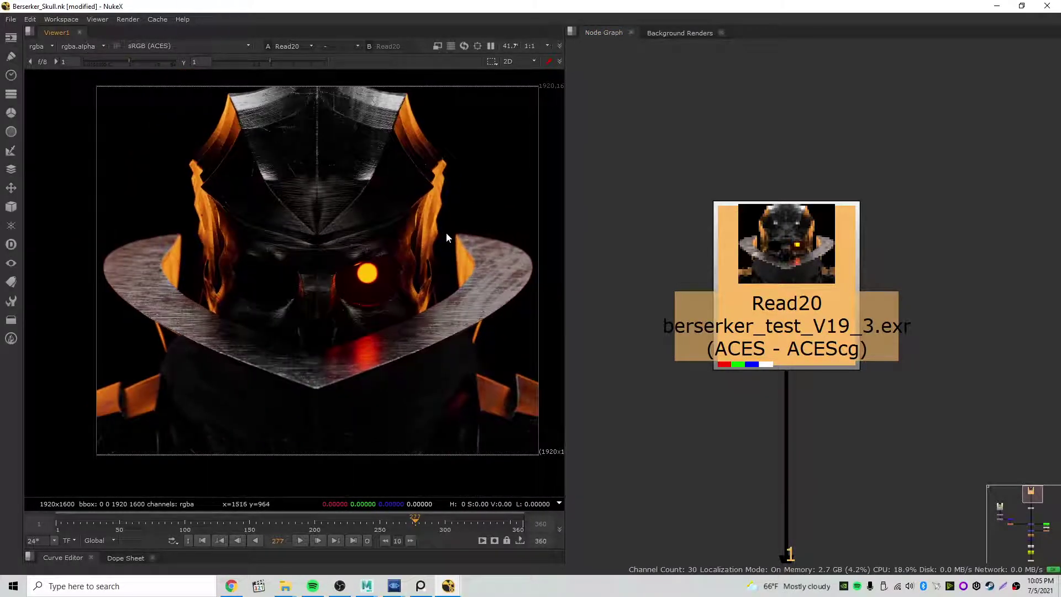
{"action": "middle_click_drag", "start_coordinate": [446, 233], "coordinate": [418, 241]}
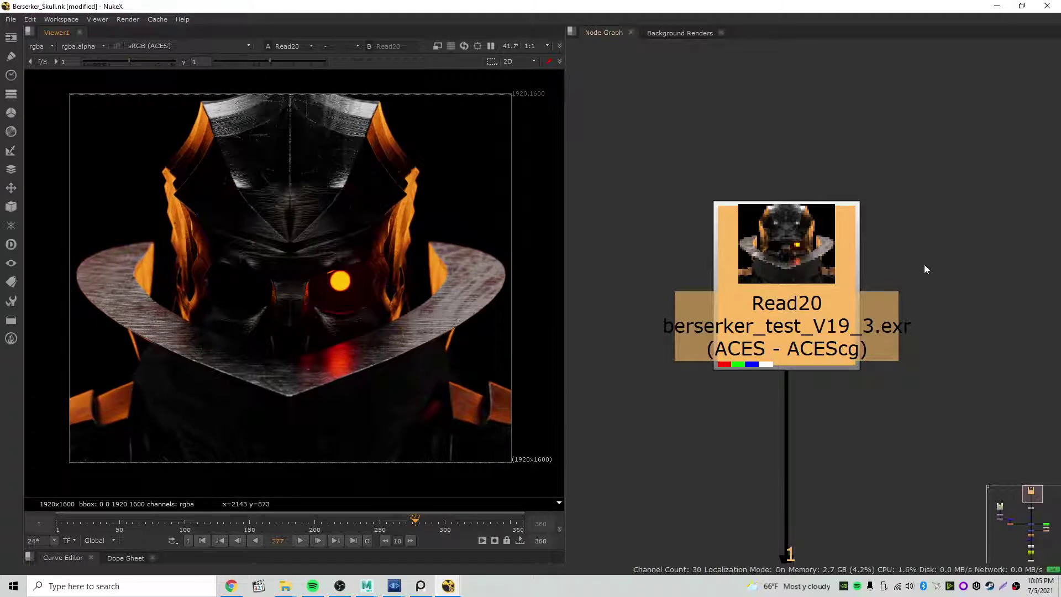
Move Read20 closer to Exposure2, place the Viewer1 node beside the node tree and connect its input to Read20.
{"action": "scroll", "coordinate": [922, 290], "scroll_direction": "down", "scroll_amount": 6}
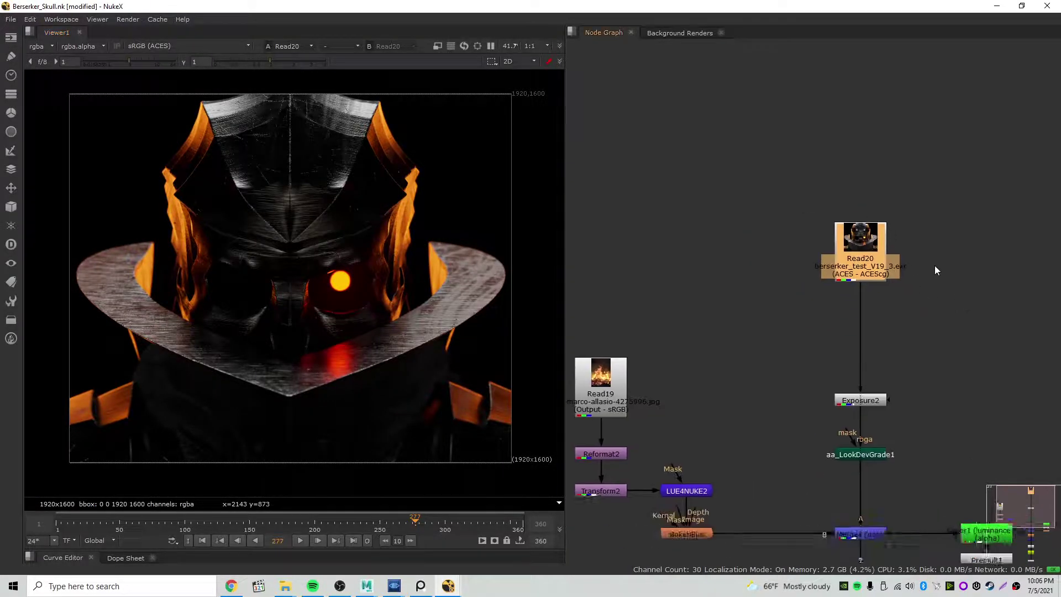
{"action": "middle_click_drag", "start_coordinate": [948, 280], "coordinate": [908, 197]}
{"action": "scroll", "coordinate": [887, 232], "scroll_direction": "down", "scroll_amount": 2}
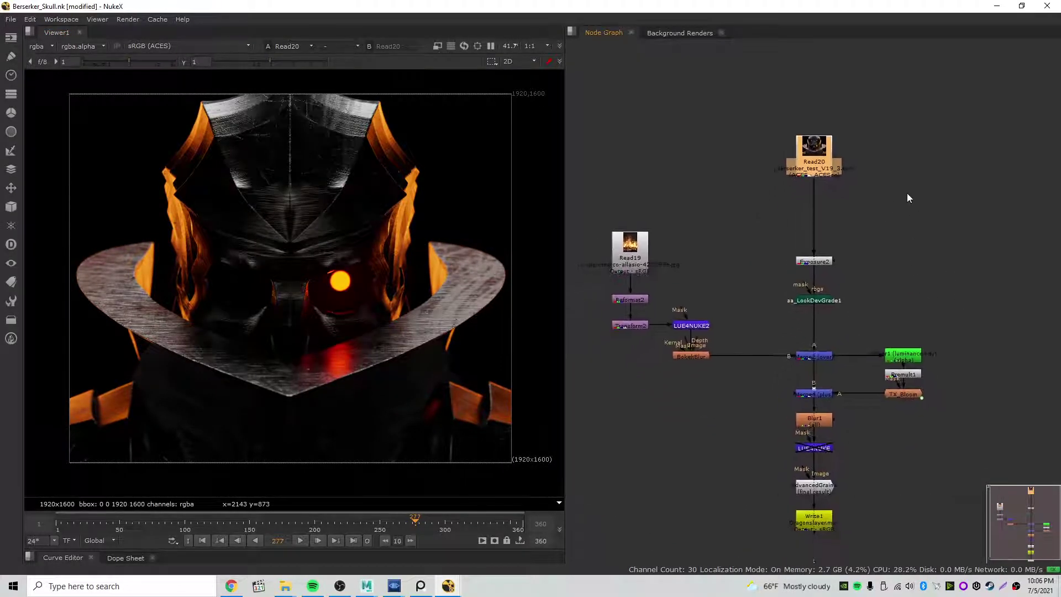
{"action": "left_click_drag", "start_coordinate": [836, 163], "coordinate": [836, 208]}
{"action": "middle_click_drag", "start_coordinate": [917, 231], "coordinate": [929, 197]}
{"action": "middle_click_drag", "start_coordinate": [917, 407], "coordinate": [901, 418]}
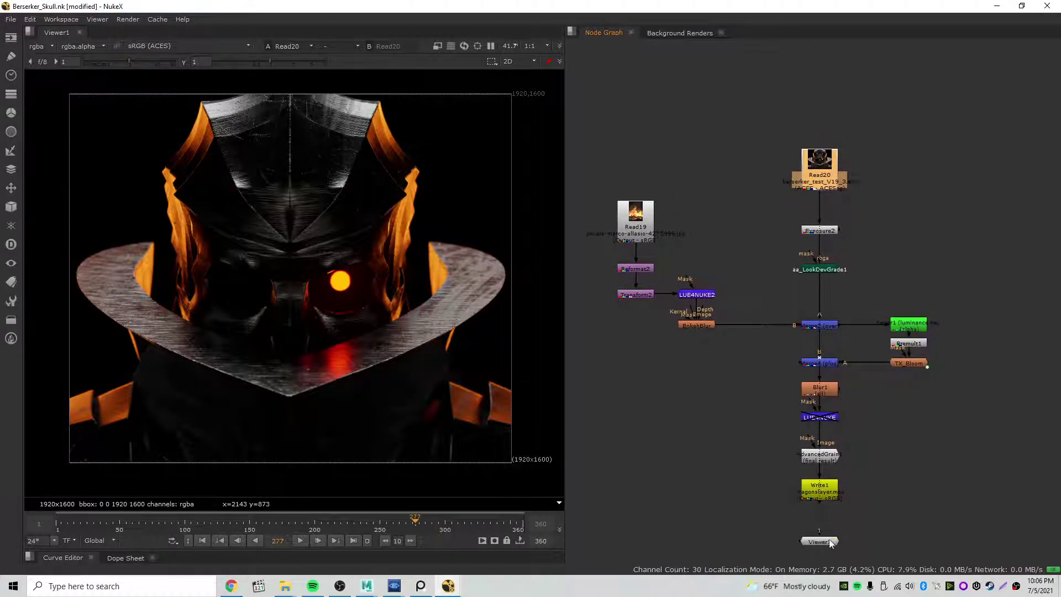
{"action": "left_click_drag", "start_coordinate": [829, 542], "coordinate": [1012, 347]}
{"action": "middle_click_drag", "start_coordinate": [973, 260], "coordinate": [945, 264]}
{"action": "left_click_drag", "start_coordinate": [974, 338], "coordinate": [775, 173]}
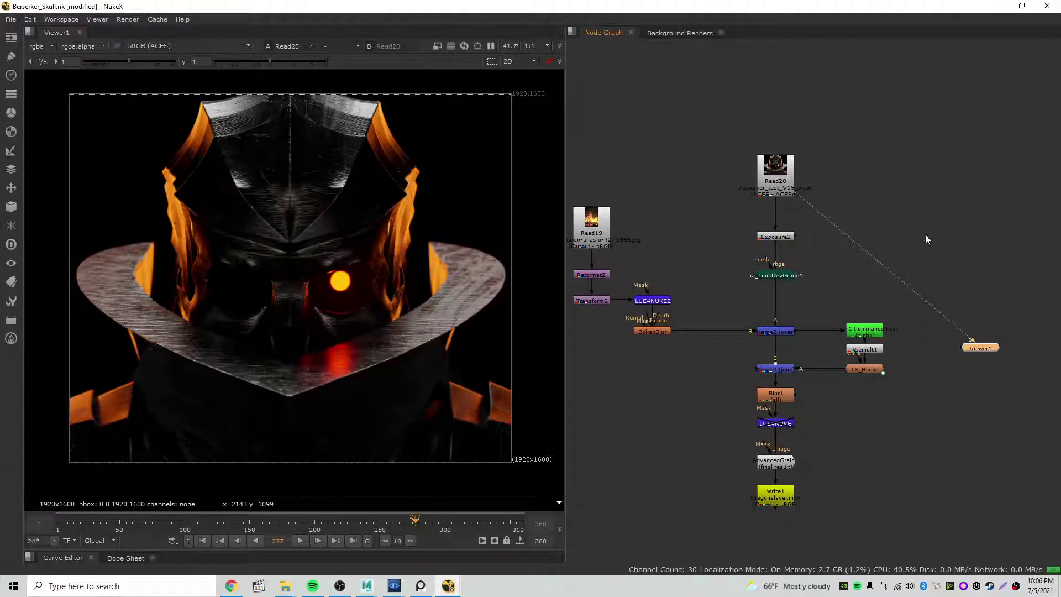
{"action": "left_click", "coordinate": [791, 188]}
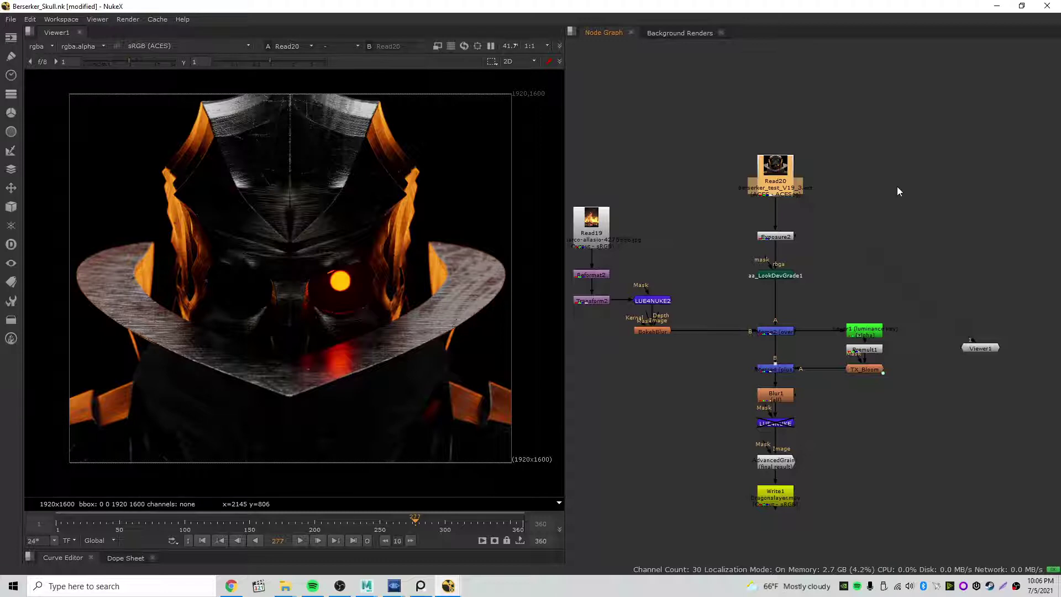
Switch to Maya, open the Arnold RenderView and reset its exposure to 0.
{"action": "left_click", "coordinate": [366, 586]}
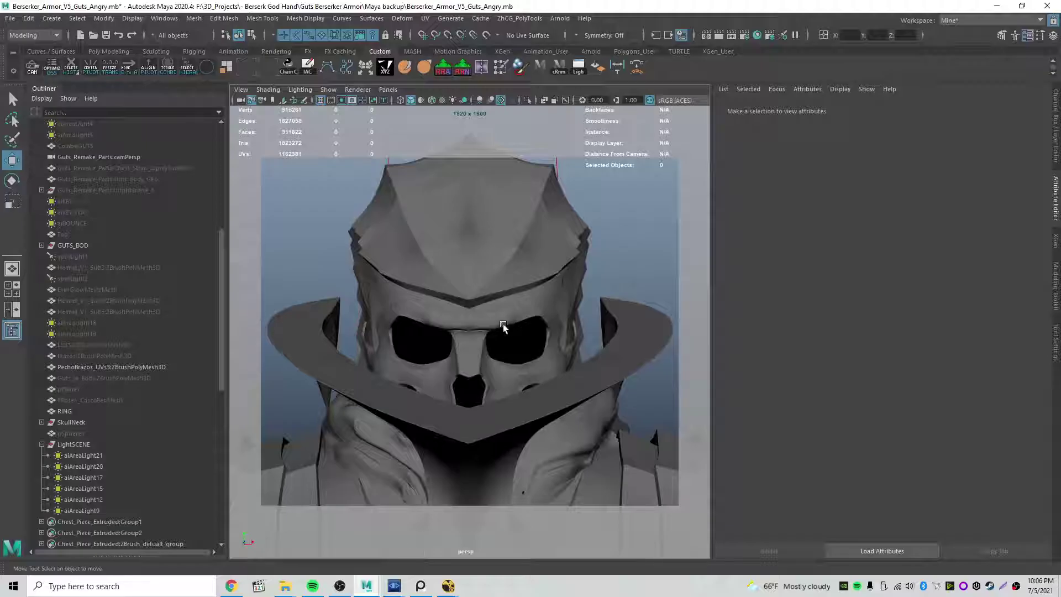
{"action": "left_click", "coordinate": [560, 18]}
{"action": "left_click", "coordinate": [581, 48]}
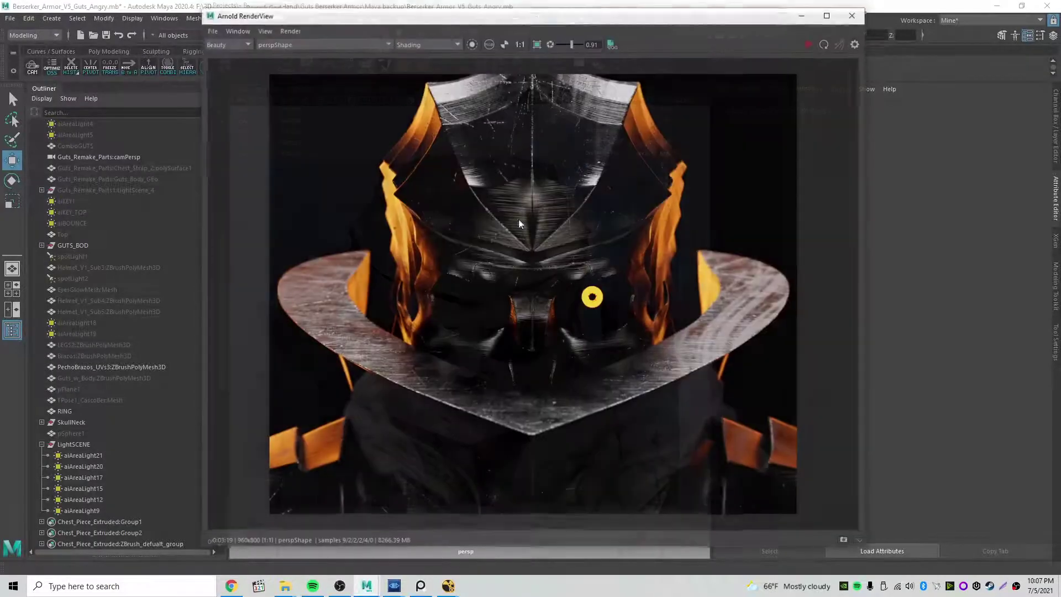
{"action": "left_click", "coordinate": [550, 44]}
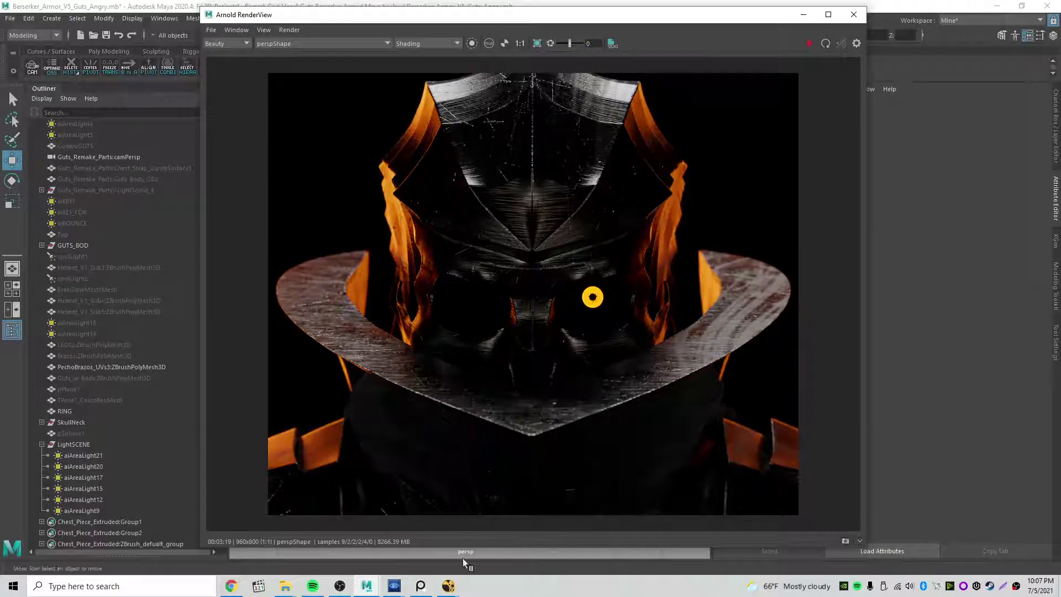
Switch between NukeX and the Arnold RenderView to compare the Read20 image with the Maya render.
{"action": "left_click", "coordinate": [448, 586]}
{"action": "mouse_move", "coordinate": [374, 582]}
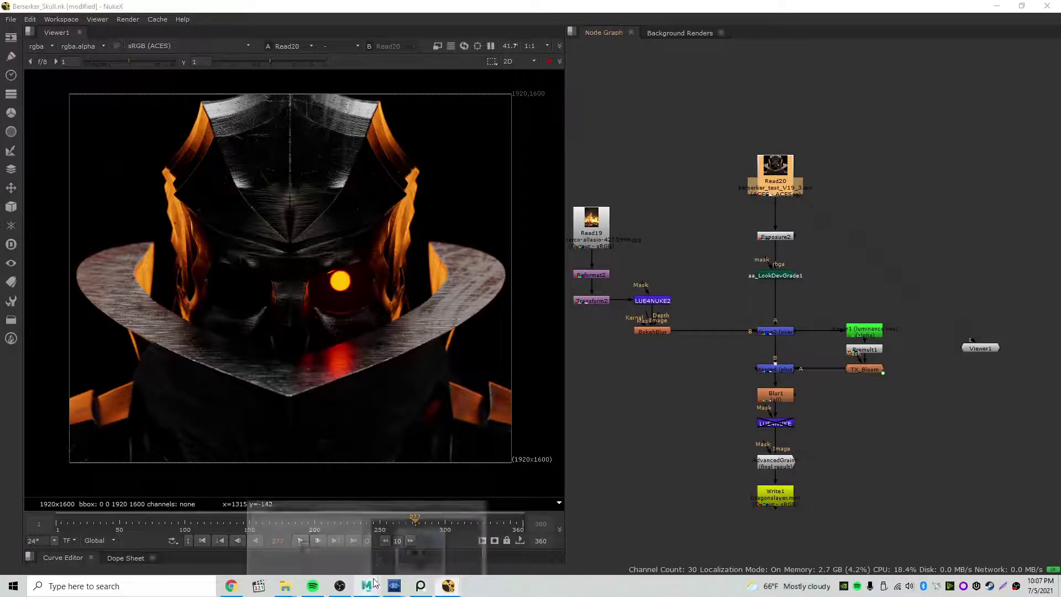
{"action": "left_click", "coordinate": [422, 543]}
{"action": "left_click", "coordinate": [450, 584]}
{"action": "left_click", "coordinate": [473, 558]}
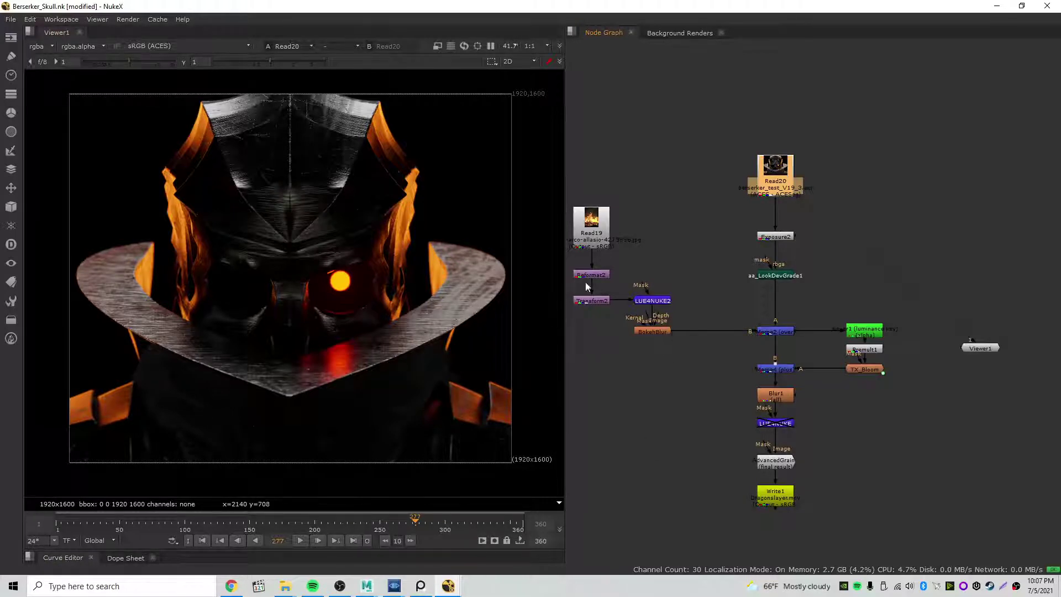
Nudge the Exposure2 node slightly toward Read20 and clear the node selection.
{"action": "left_click", "coordinate": [699, 227]}
{"action": "left_click", "coordinate": [789, 186]}
{"action": "left_click_drag", "start_coordinate": [785, 239], "coordinate": [785, 235]}
{"action": "left_click", "coordinate": [881, 218]}
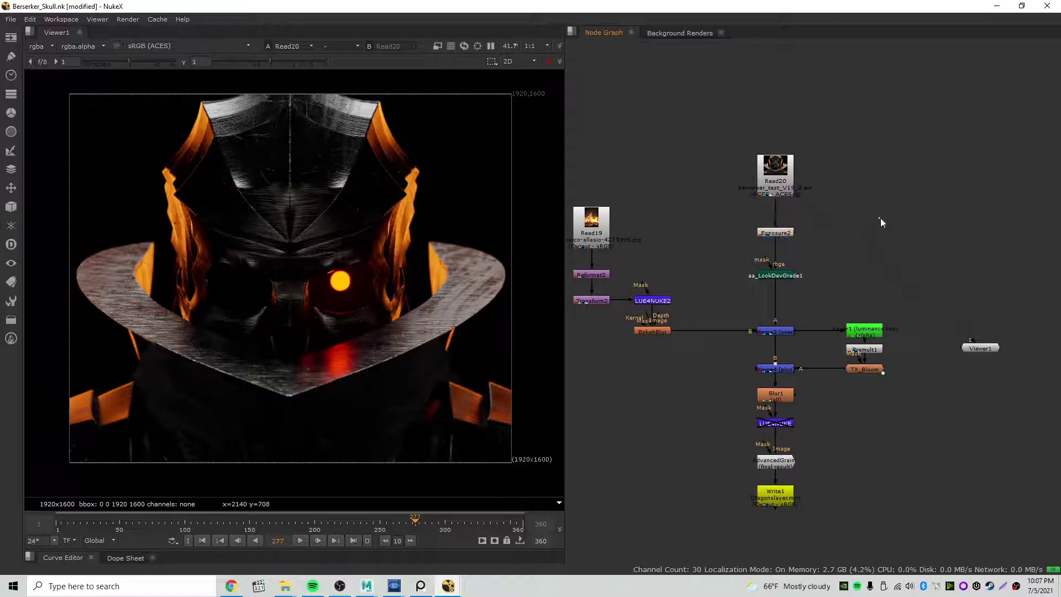
Examine the Read20 render around the glowing eye and the Exposure2 and aa_LookDevGrade1 nodes below it.
{"action": "scroll", "coordinate": [762, 210], "scroll_direction": "up", "scroll_amount": 5}
{"action": "middle_click_drag", "start_coordinate": [877, 225], "coordinate": [749, 301]}
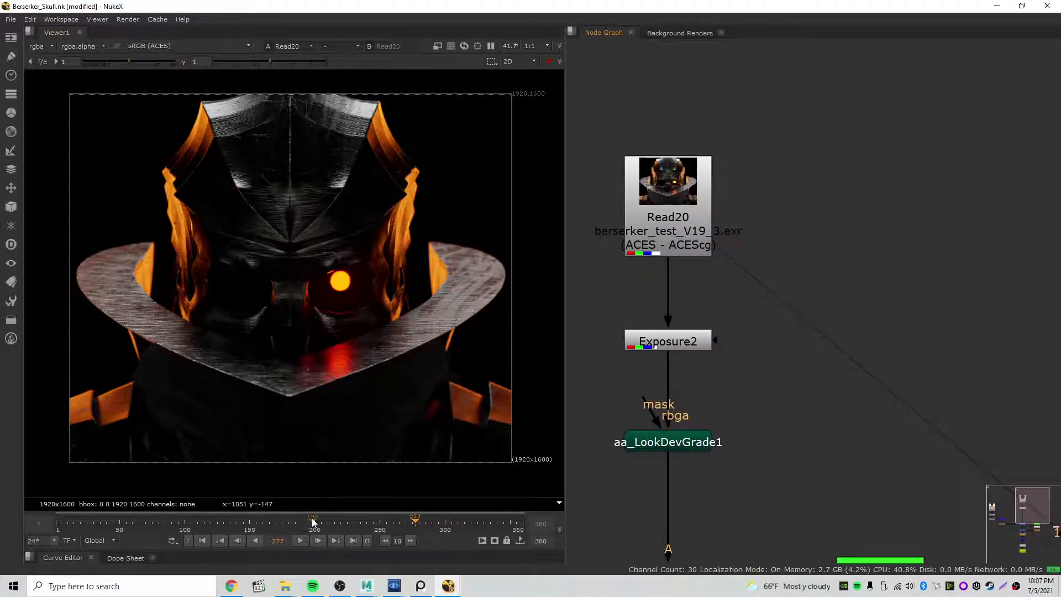
{"action": "scroll", "coordinate": [319, 309], "scroll_direction": "up", "scroll_amount": 1}
{"action": "middle_click_drag", "start_coordinate": [340, 234], "coordinate": [359, 228]}
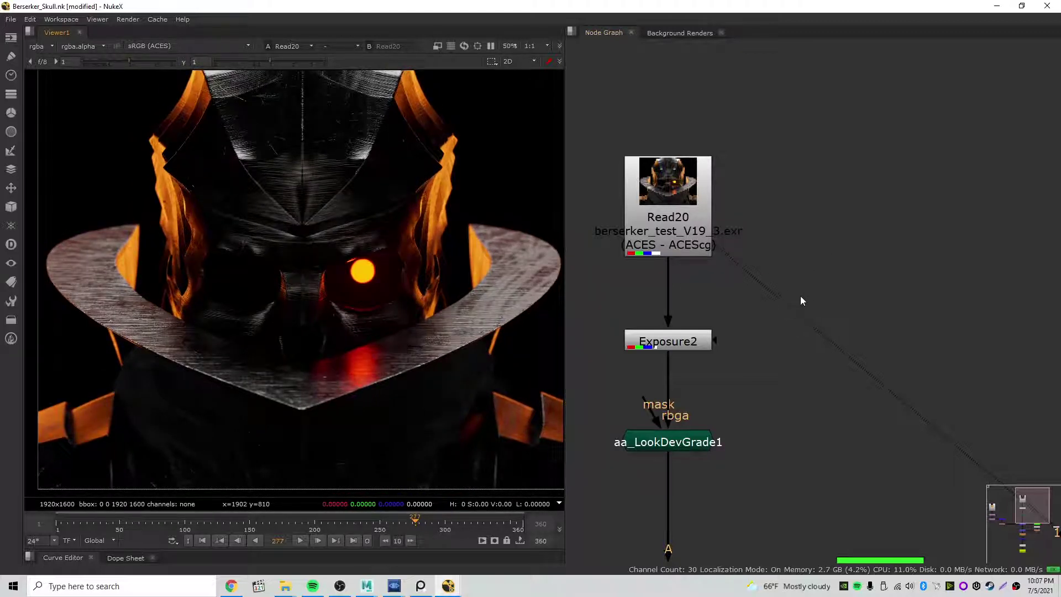
{"action": "scroll", "coordinate": [382, 271], "scroll_direction": "down", "scroll_amount": 1}
{"action": "middle_click_drag", "start_coordinate": [381, 271], "coordinate": [377, 270]}
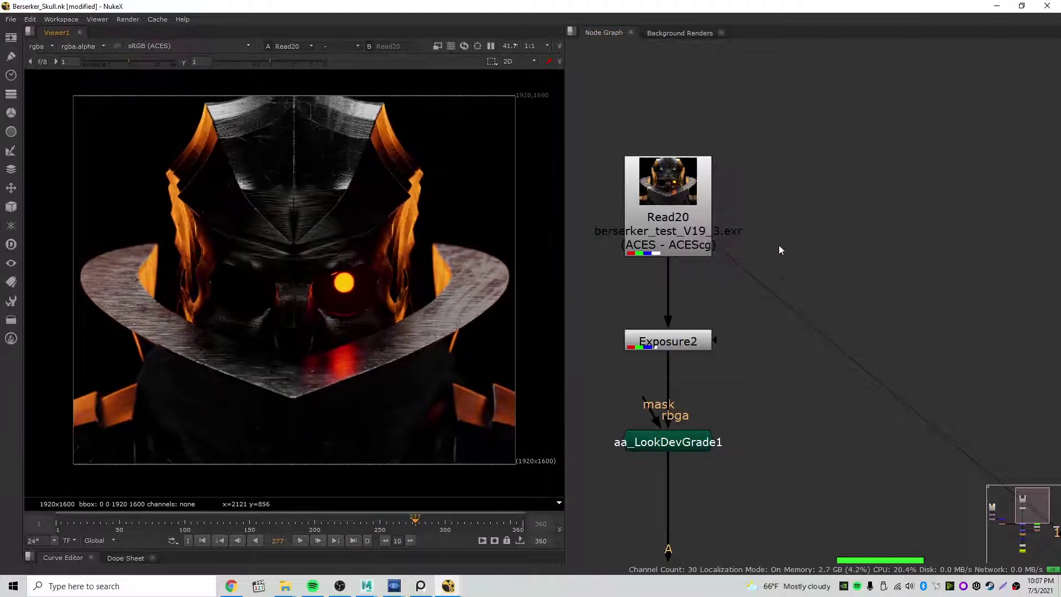
{"action": "middle_click_drag", "start_coordinate": [779, 246], "coordinate": [896, 183]}
{"action": "middle_click_drag", "start_coordinate": [894, 278], "coordinate": [875, 293]}
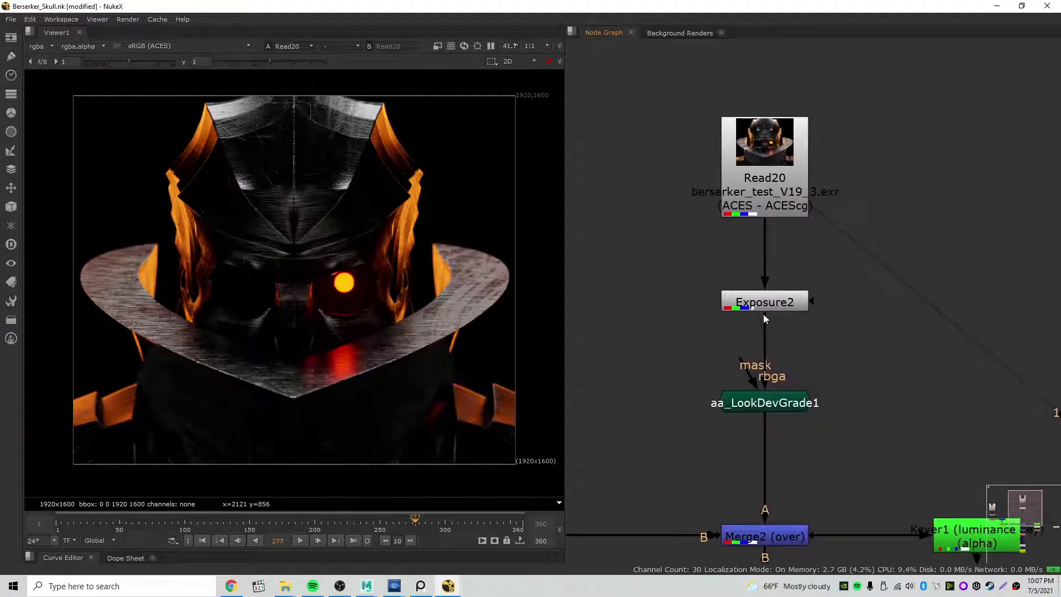
Show the Exposure2 output in the viewer and place its properties window below the node, clear of the image.
{"action": "double_click", "coordinate": [765, 309]}
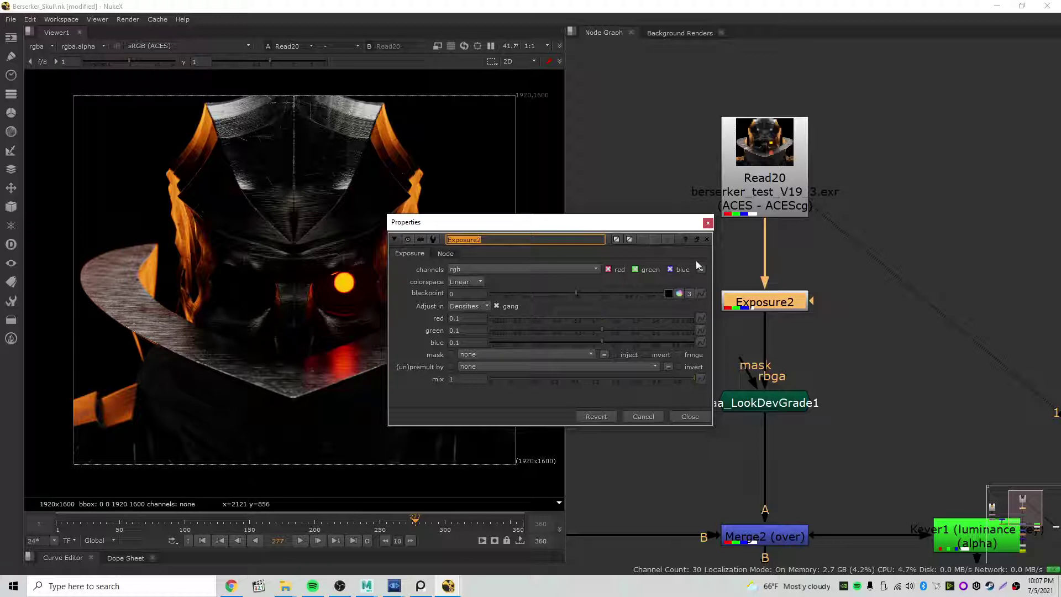
{"action": "left_click", "coordinate": [775, 310]}
{"action": "key", "text": "1"}
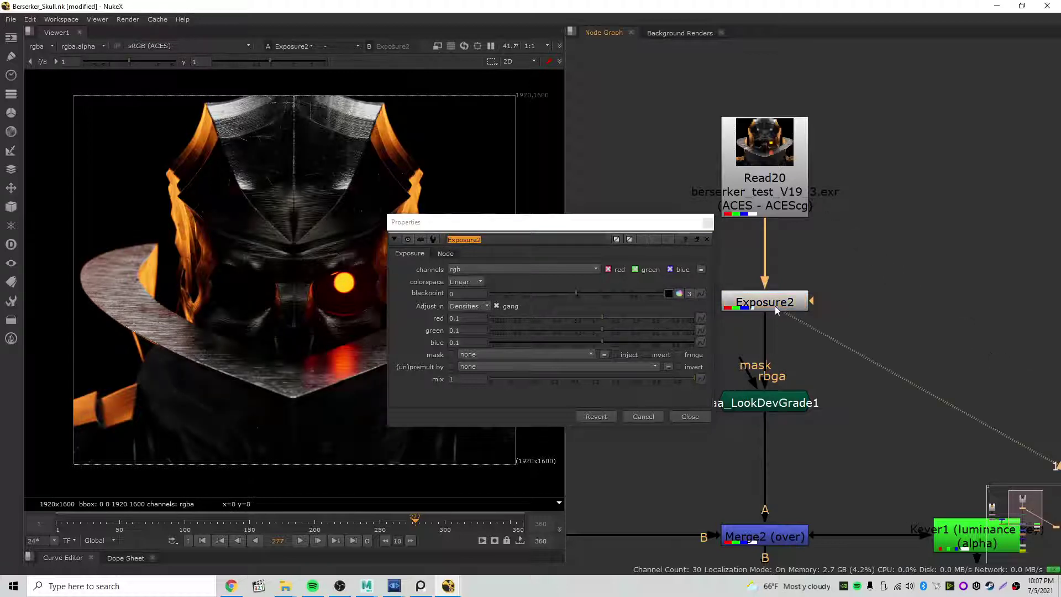
{"action": "double_click", "coordinate": [775, 307]}
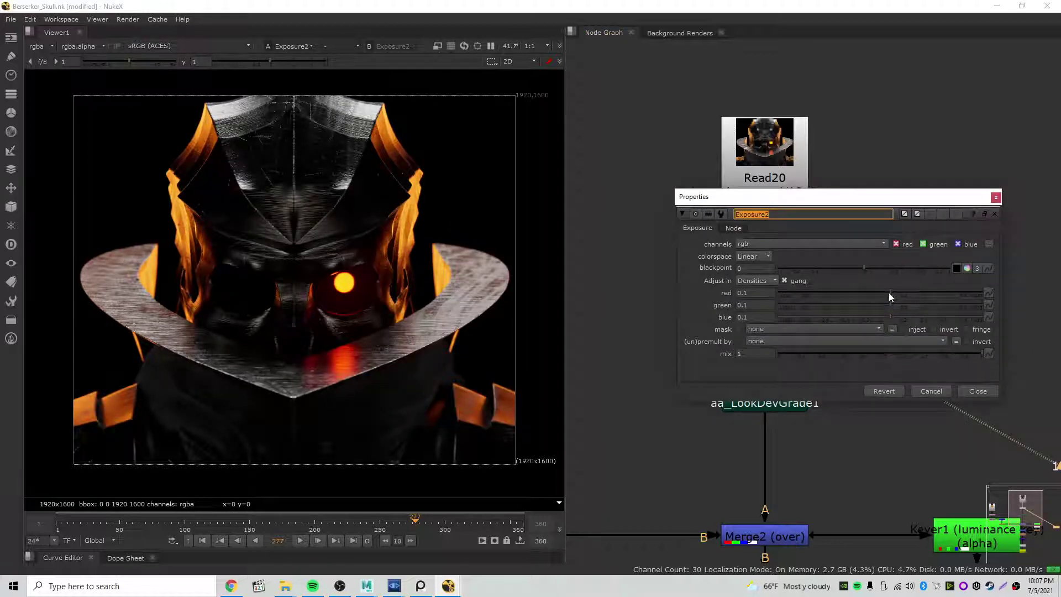
{"action": "left_click_drag", "start_coordinate": [879, 197], "coordinate": [816, 369]}
Disable and re-enable the Exposure2 node repeatedly to compare the render with and without it.
{"action": "left_click", "coordinate": [770, 305]}
{"action": "key", "text": "d"}
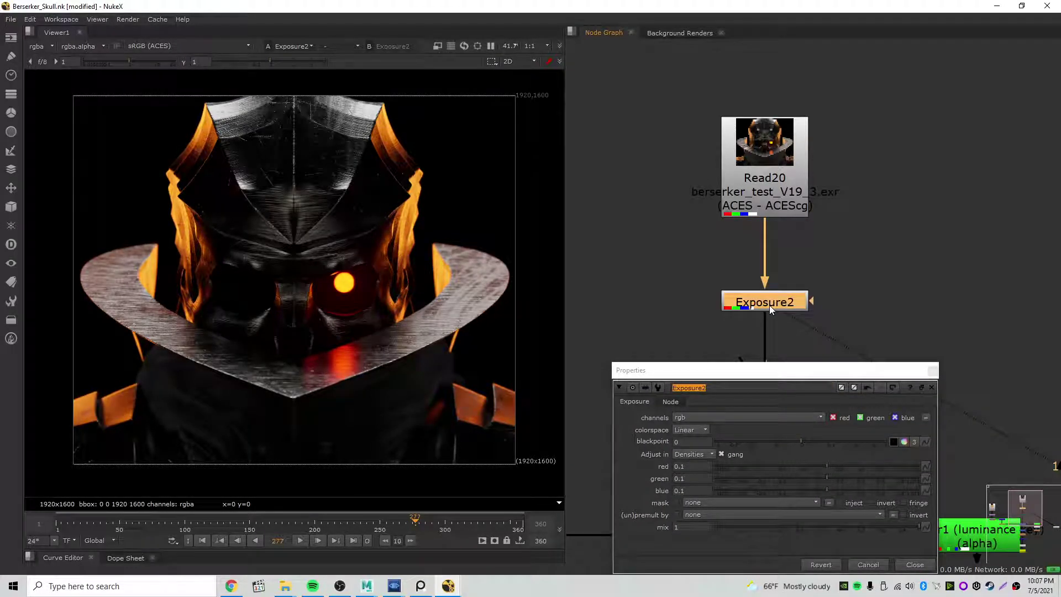
{"action": "key", "text": "d"}
{"action": "key", "text": "d"}
{"action": "key", "text": "d"}
{"action": "key", "text": "d"}
Try raising the ganged density values of Exposure2, undo the change and close the node's properties.
{"action": "left_click_drag", "start_coordinate": [826, 467], "coordinate": [906, 463]}
{"action": "key", "text": "ctrl+z"}
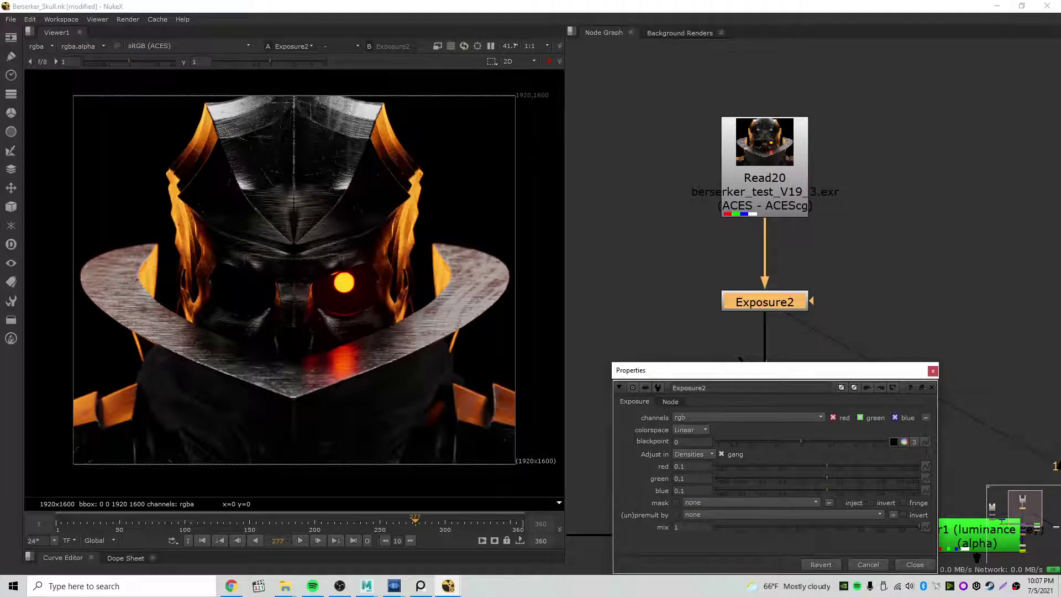
{"action": "left_click", "coordinate": [933, 371]}
Show the aa_LookDevGrade1 output in the viewer, framed closely on the skull's eyes.
{"action": "middle_click_drag", "start_coordinate": [937, 320], "coordinate": [824, 208]}
{"action": "left_click", "coordinate": [663, 290]}
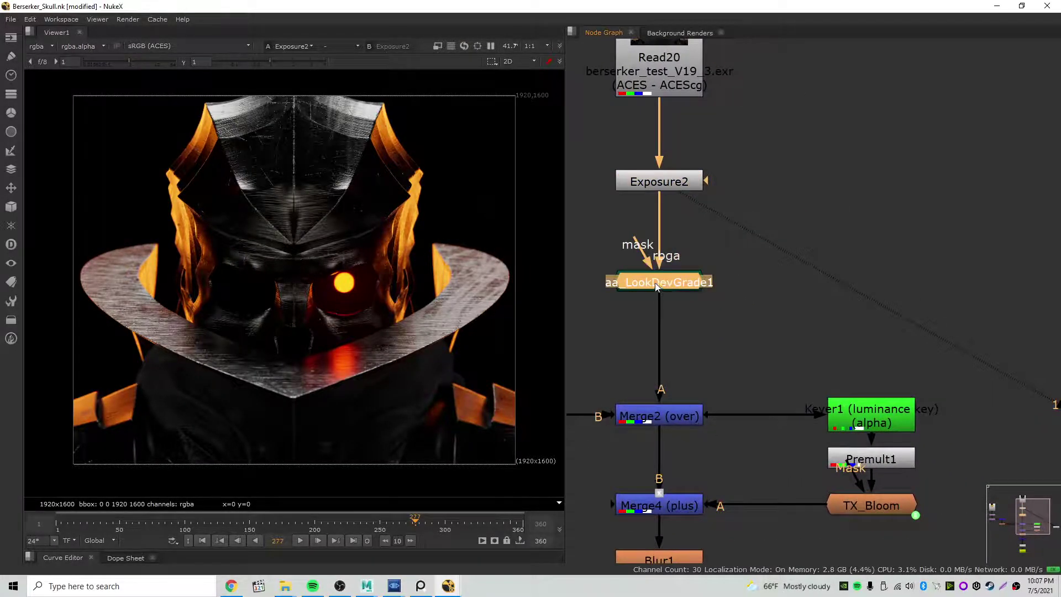
{"action": "scroll", "coordinate": [363, 272], "scroll_direction": "up", "scroll_amount": 3}
{"action": "middle_click_drag", "start_coordinate": [268, 254], "coordinate": [365, 204]}
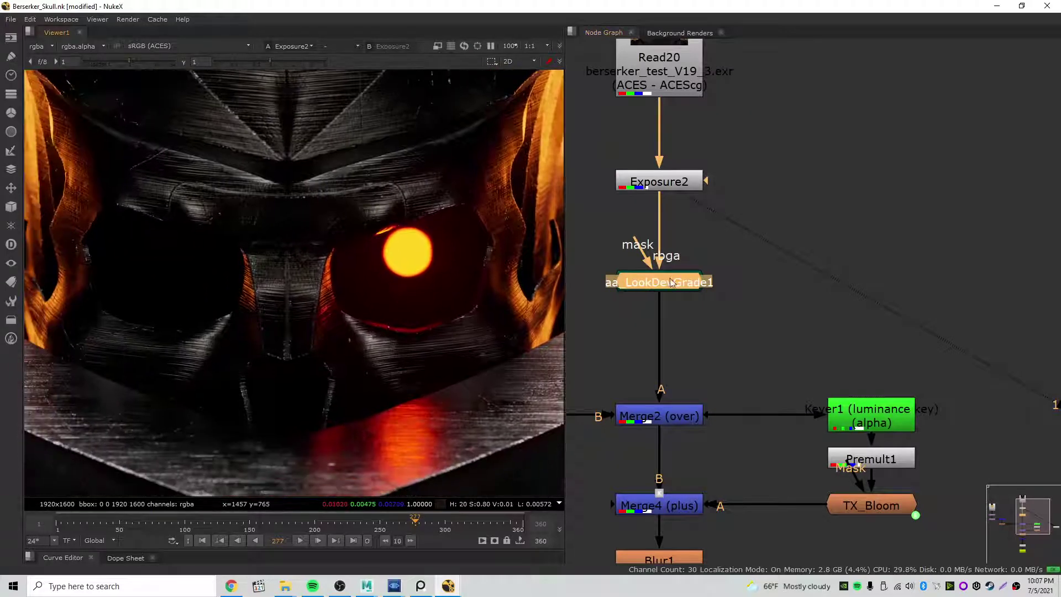
{"action": "key", "text": "1"}
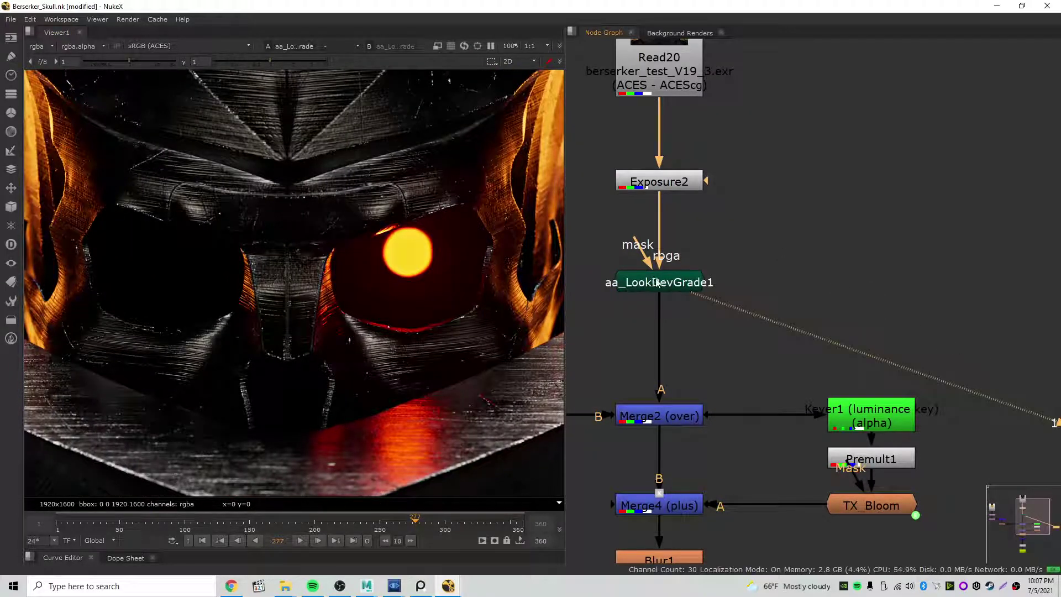
Disable and re-enable aa_LookDevGrade1 repeatedly to compare its effect on the metal detail around the eyes and collar.
{"action": "key", "text": "d"}
{"action": "middle_click_drag", "start_coordinate": [479, 255], "coordinate": [501, 253]}
{"action": "key", "text": "d"}
{"action": "key", "text": "d"}
{"action": "key", "text": "d"}
{"action": "key", "text": "d"}
{"action": "key", "text": "d"}
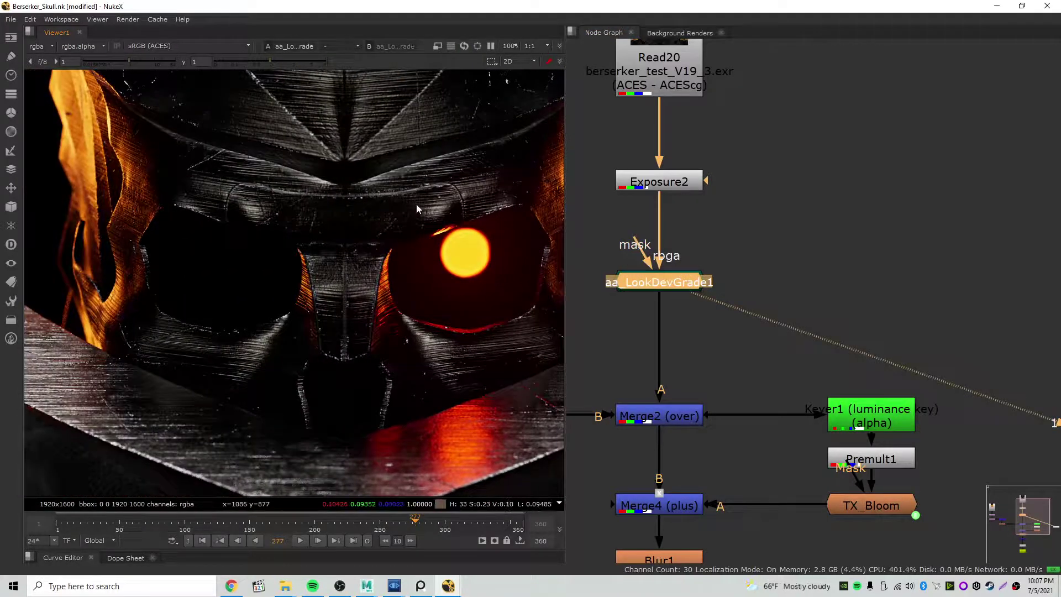
{"action": "middle_click_drag", "start_coordinate": [416, 204], "coordinate": [373, 227]}
{"action": "key", "text": "d"}
{"action": "key", "text": "d"}
{"action": "key", "text": "d"}
{"action": "key", "text": "d"}
Open the aa_LookDevGrade1 properties beside the viewer to inspect its settings against more of the render.
{"action": "double_click", "coordinate": [663, 283]}
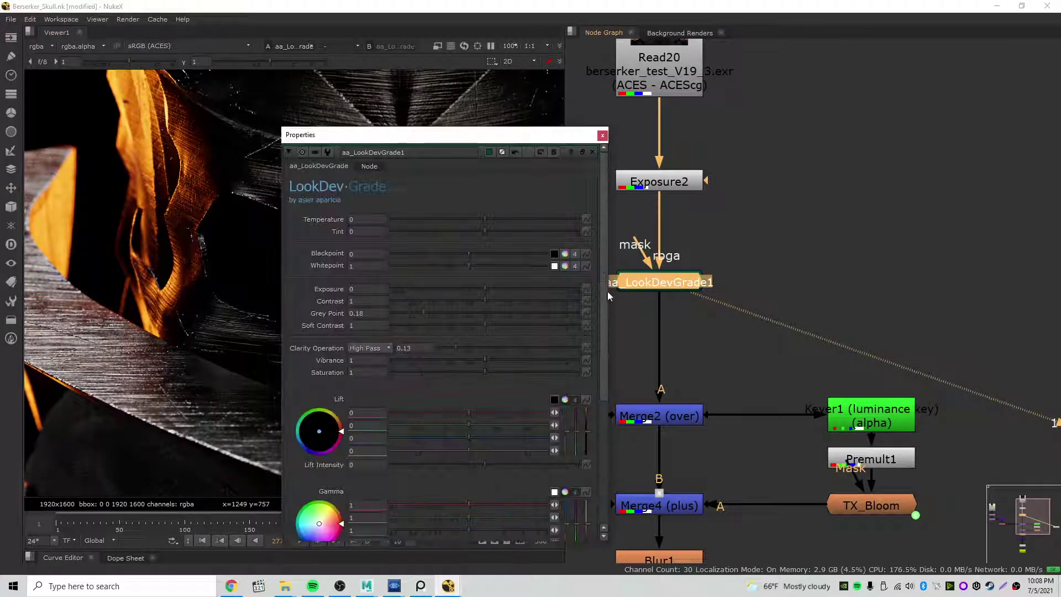
{"action": "left_click_drag", "start_coordinate": [402, 136], "coordinate": [803, 100]}
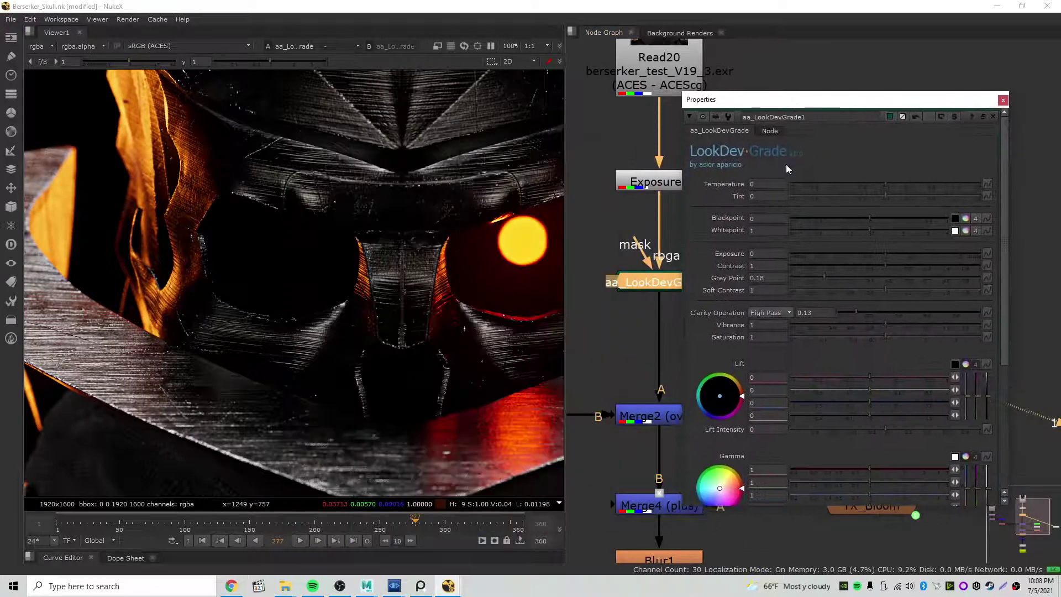
{"action": "scroll", "coordinate": [466, 304], "scroll_direction": "down", "scroll_amount": 3}
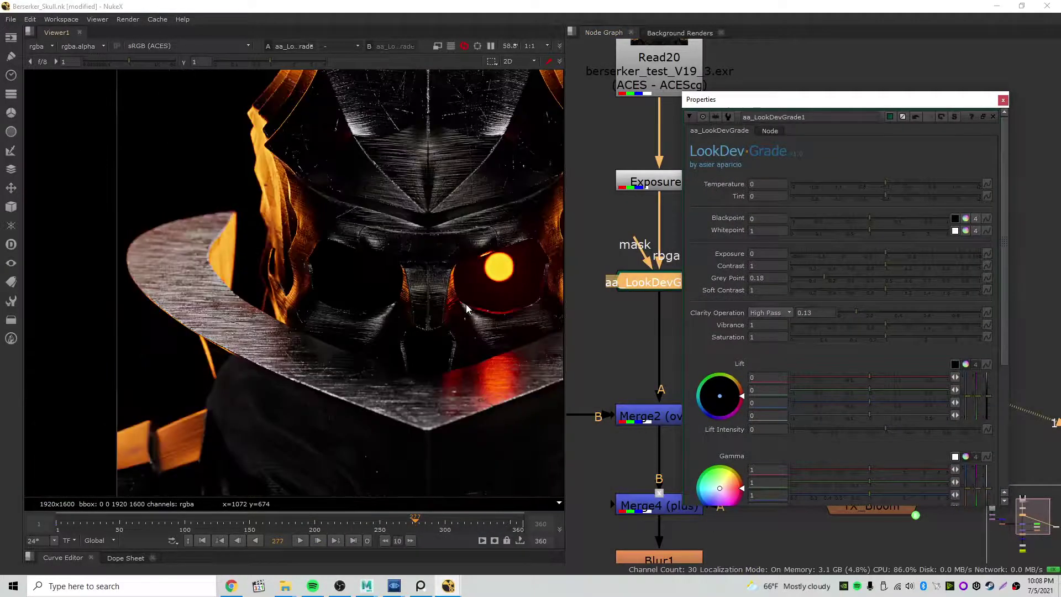
Switch the LookDevGrade1 clarity operation to Sharpen and back to High Pass to compare the detail around the skull's eye.
{"action": "middle_click_drag", "start_coordinate": [386, 303], "coordinate": [309, 282]}
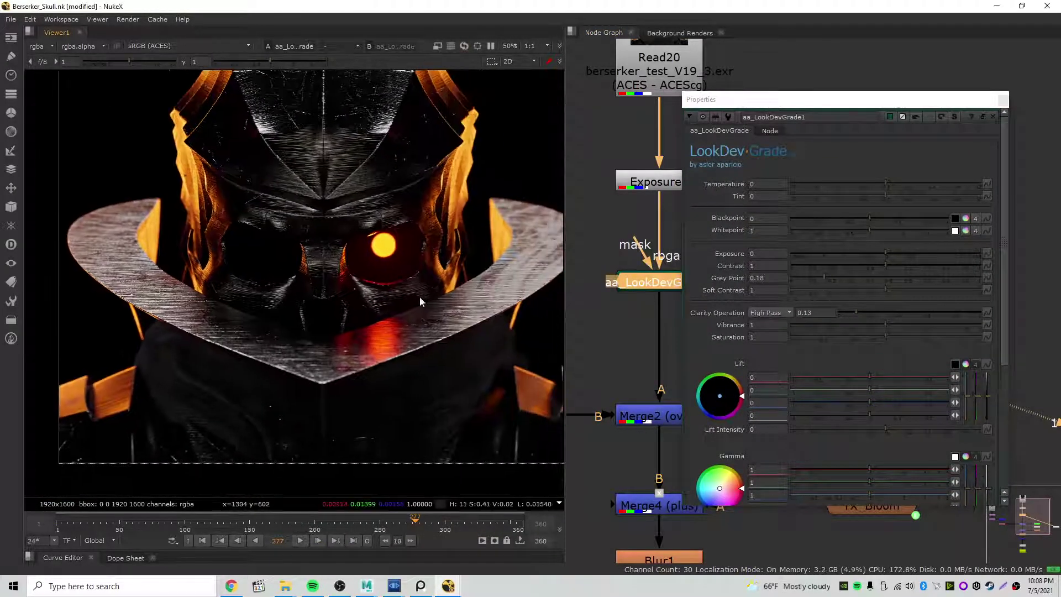
{"action": "middle_click_drag", "start_coordinate": [436, 282], "coordinate": [389, 299]}
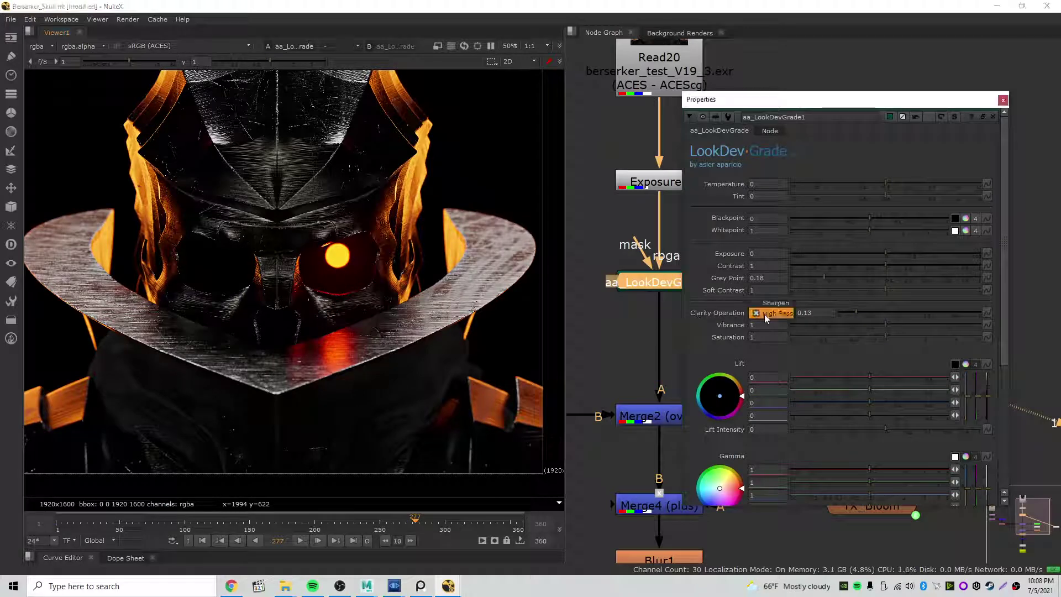
{"action": "left_click", "coordinate": [765, 314]}
{"action": "left_click", "coordinate": [762, 308]}
{"action": "scroll", "coordinate": [298, 273], "scroll_direction": "up", "scroll_amount": 5}
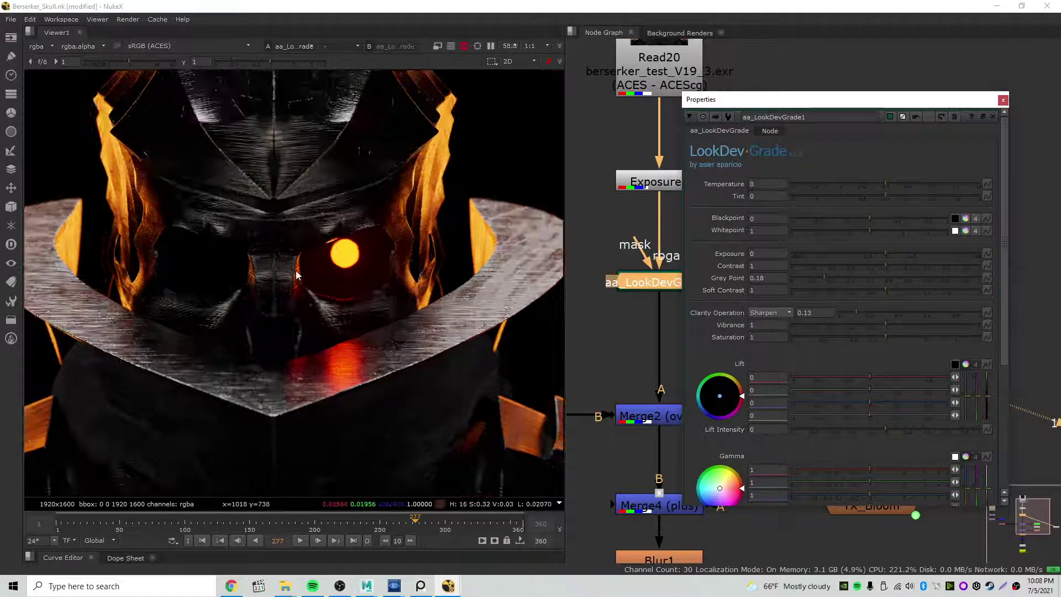
{"action": "middle_click_drag", "start_coordinate": [451, 151], "coordinate": [213, 236]}
{"action": "left_click", "coordinate": [768, 313]}
{"action": "left_click", "coordinate": [773, 325]}
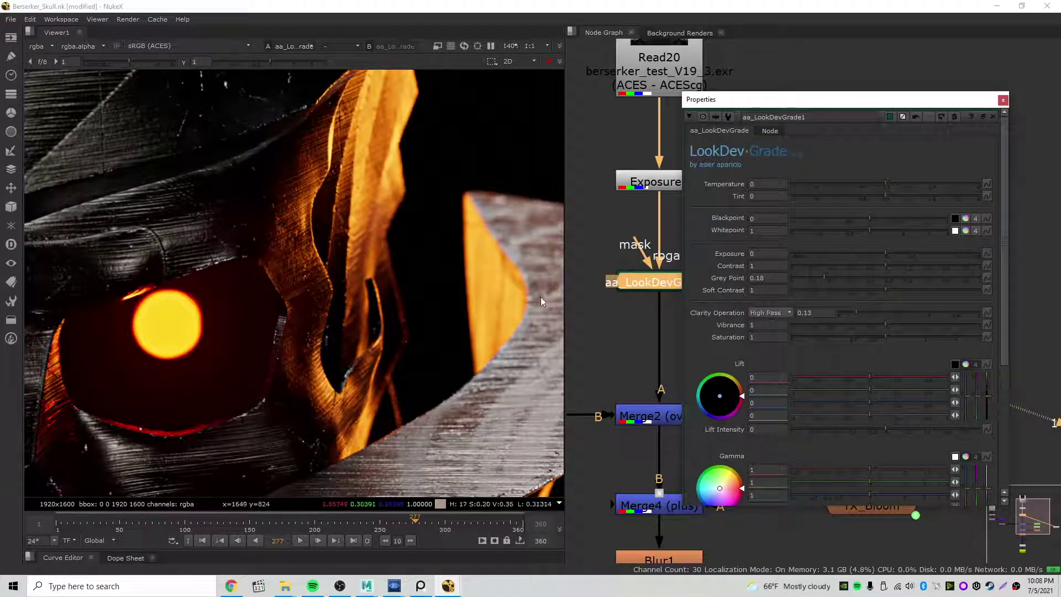
Compare Sharpen and High Pass once more on the helmet and collar metal, leaving the clarity operation on High Pass.
{"action": "left_click_drag", "start_coordinate": [785, 100], "coordinate": [707, 97]}
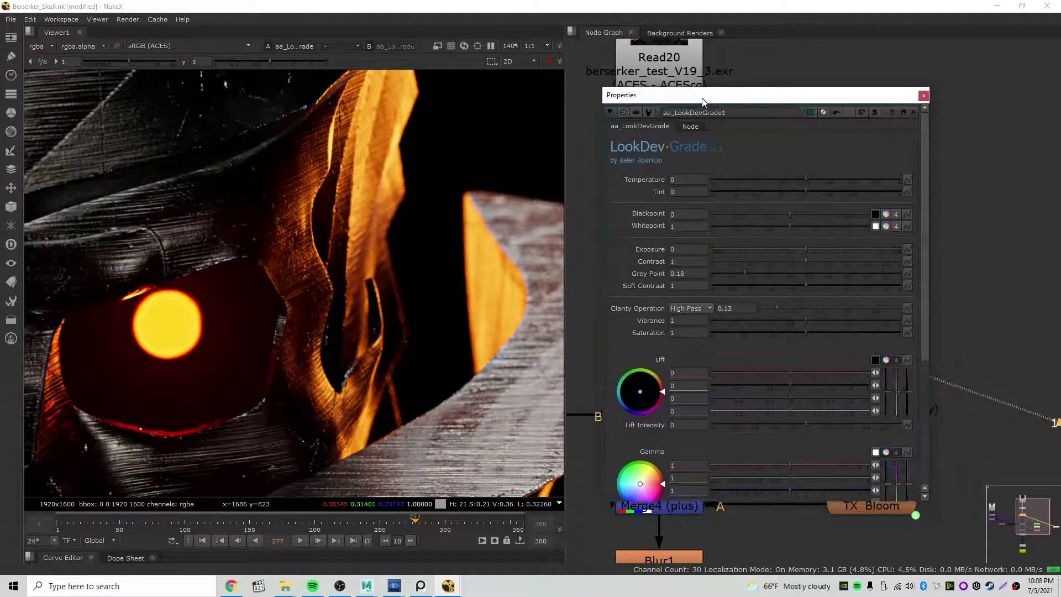
{"action": "middle_click_drag", "start_coordinate": [182, 247], "coordinate": [352, 182]}
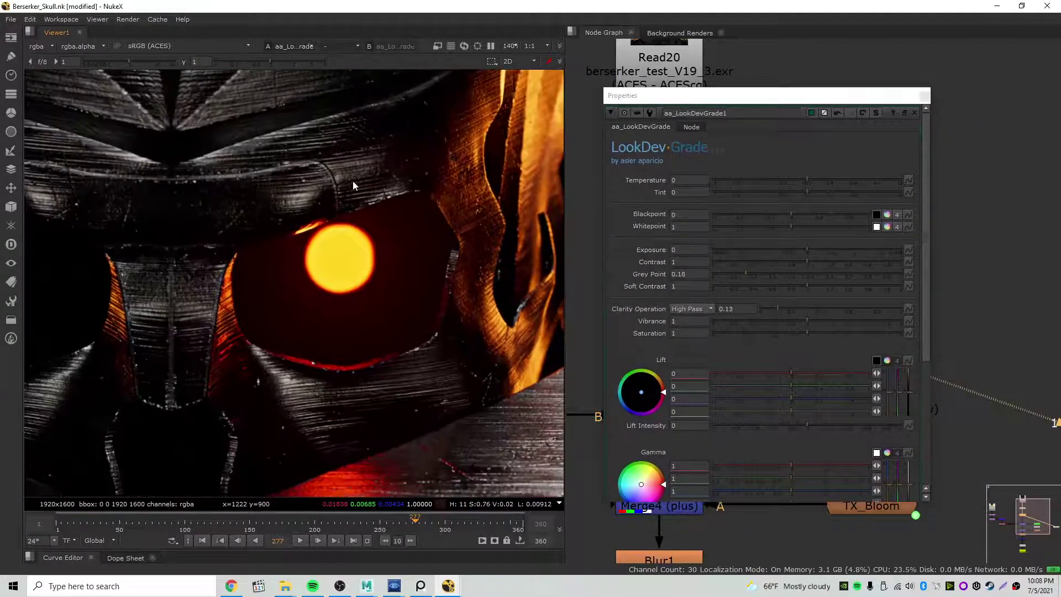
{"action": "middle_click_drag", "start_coordinate": [457, 192], "coordinate": [324, 200]}
{"action": "left_click", "coordinate": [686, 308]}
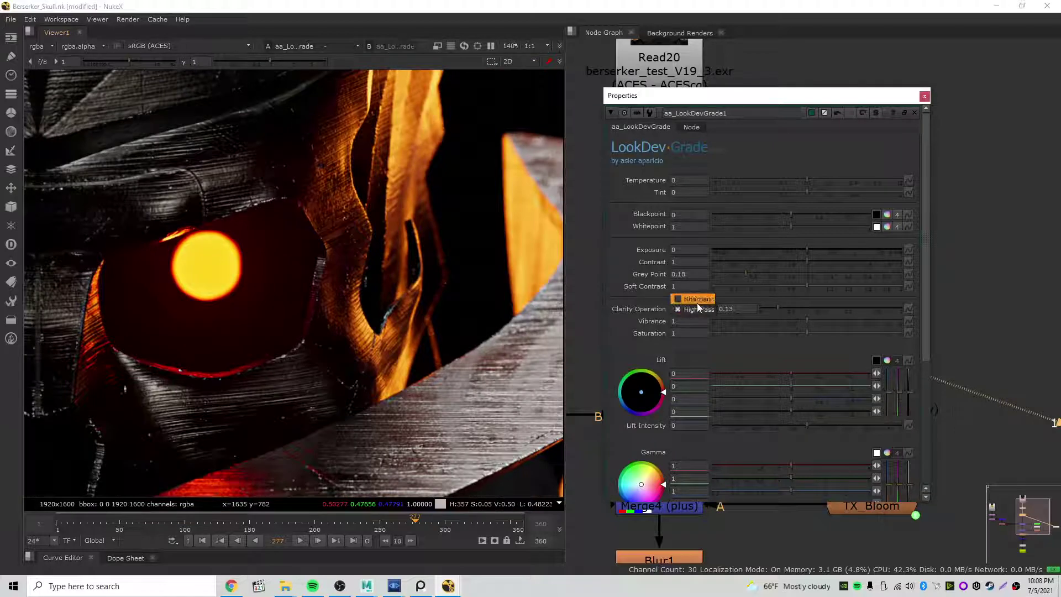
{"action": "left_click", "coordinate": [698, 301]}
{"action": "left_click", "coordinate": [697, 320]}
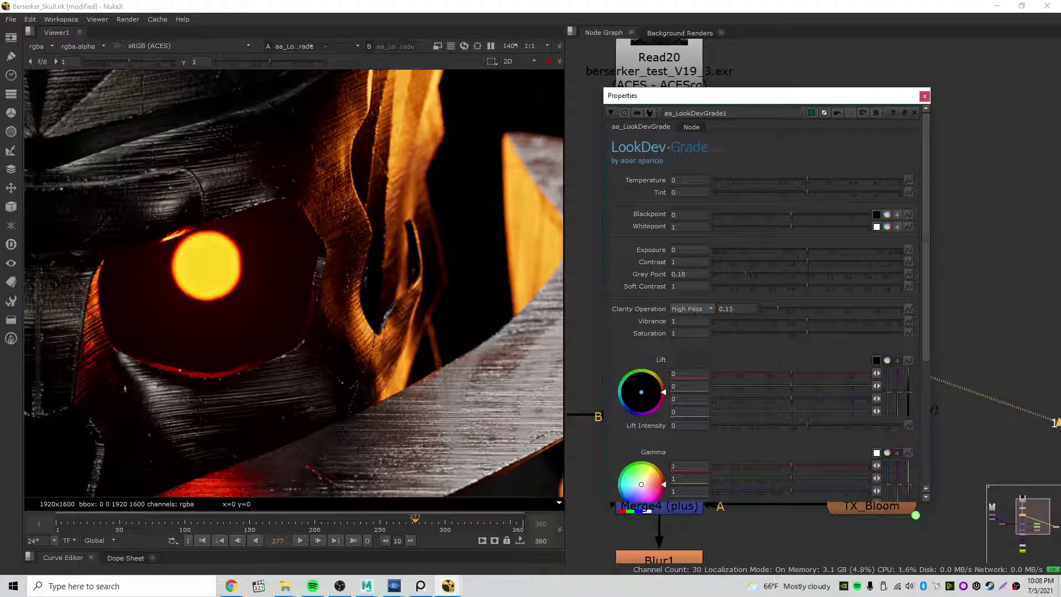
{"action": "scroll", "coordinate": [441, 302], "scroll_direction": "down", "scroll_amount": 5}
{"action": "scroll", "coordinate": [461, 312], "scroll_direction": "up", "scroll_amount": 3}
{"action": "scroll", "coordinate": [484, 299], "scroll_direction": "up", "scroll_amount": 3}
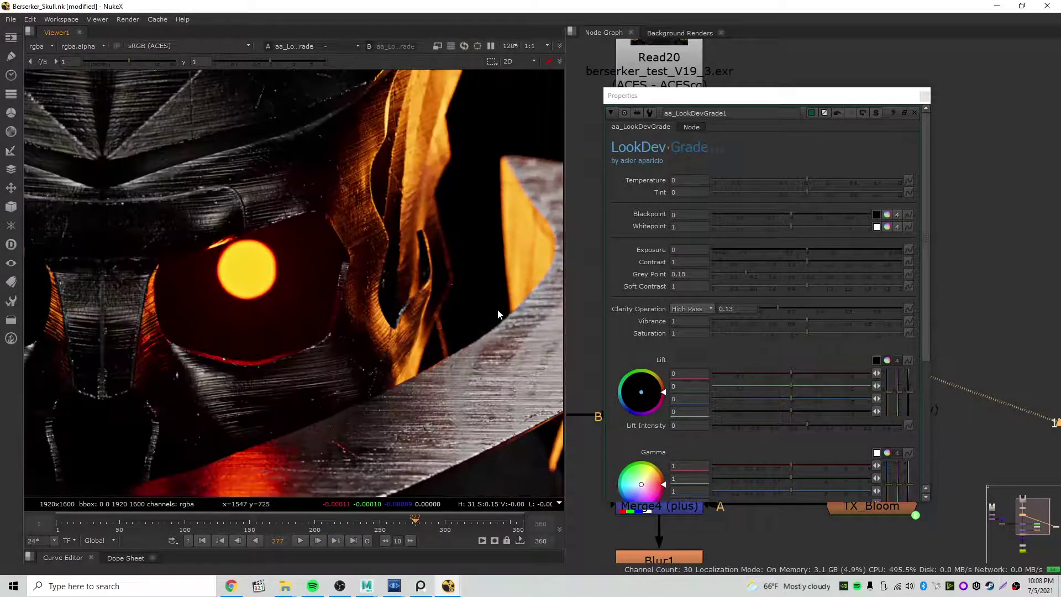
{"action": "middle_click_drag", "start_coordinate": [514, 269], "coordinate": [358, 326]}
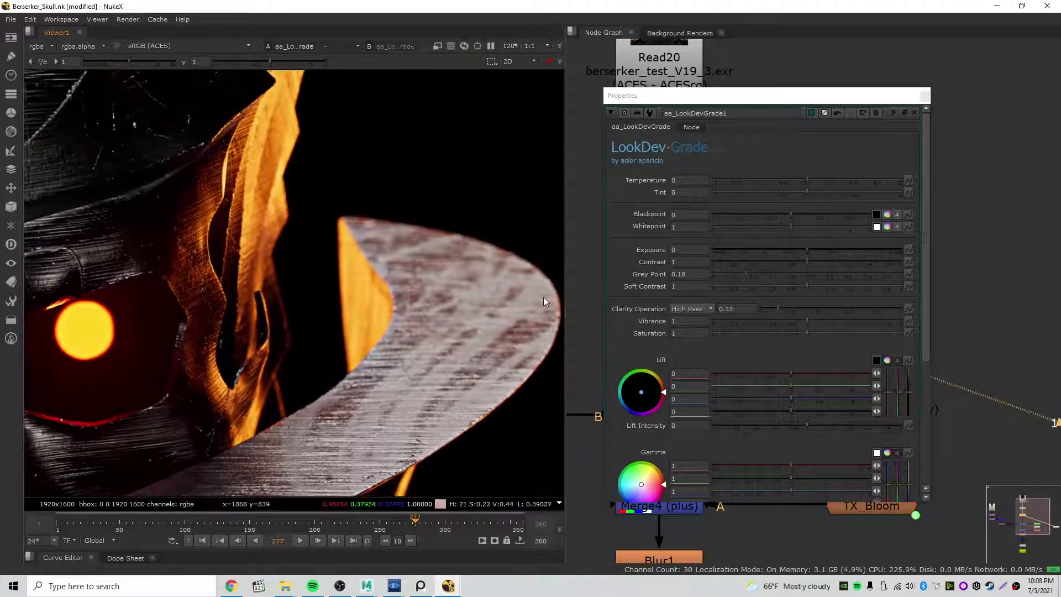
{"action": "middle_click_drag", "start_coordinate": [543, 297], "coordinate": [529, 288]}
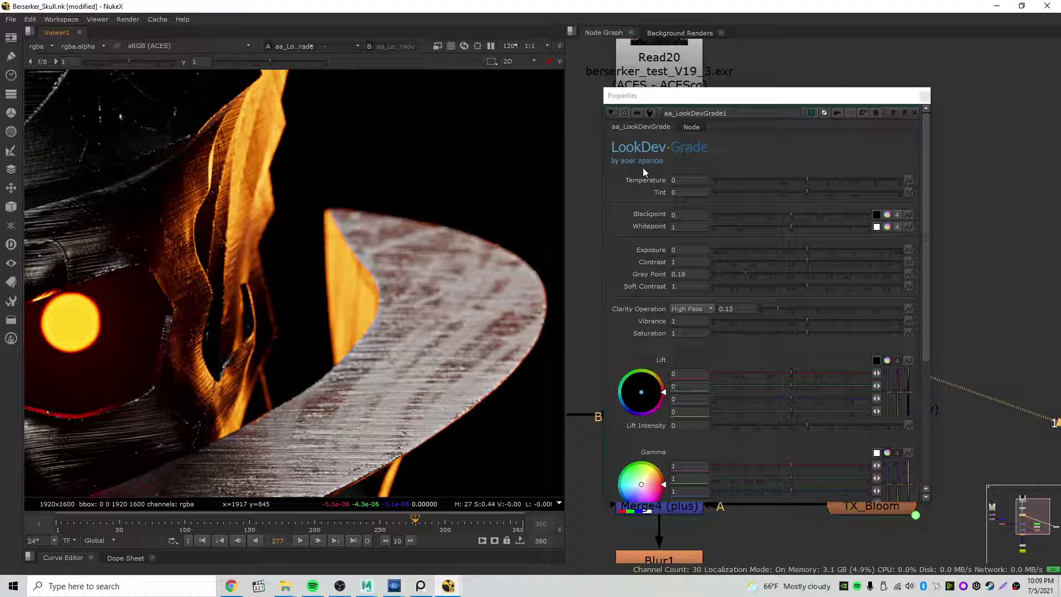
Move the LookDevGrade1 properties off the node tree and close them.
{"action": "left_click_drag", "start_coordinate": [699, 103], "coordinate": [701, 113]}
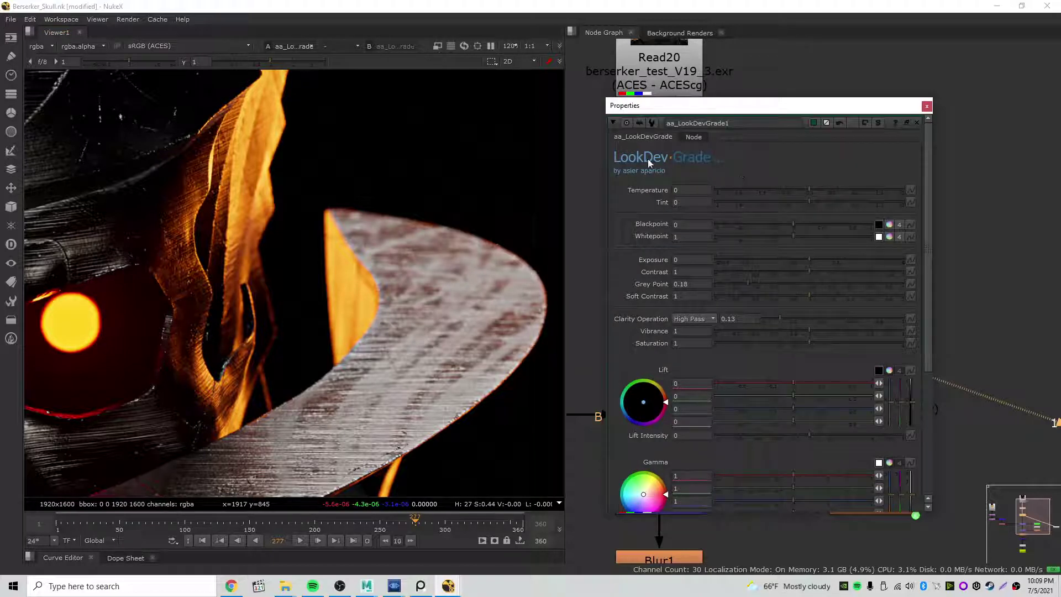
{"action": "left_click_drag", "start_coordinate": [748, 109], "coordinate": [866, 85]}
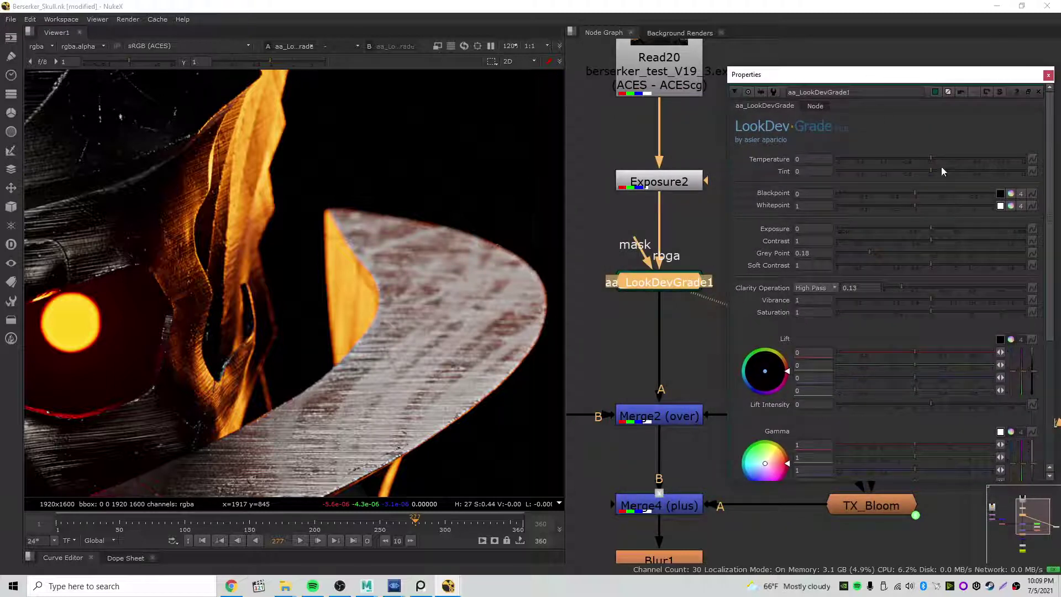
{"action": "left_click_drag", "start_coordinate": [931, 77], "coordinate": [881, 68]}
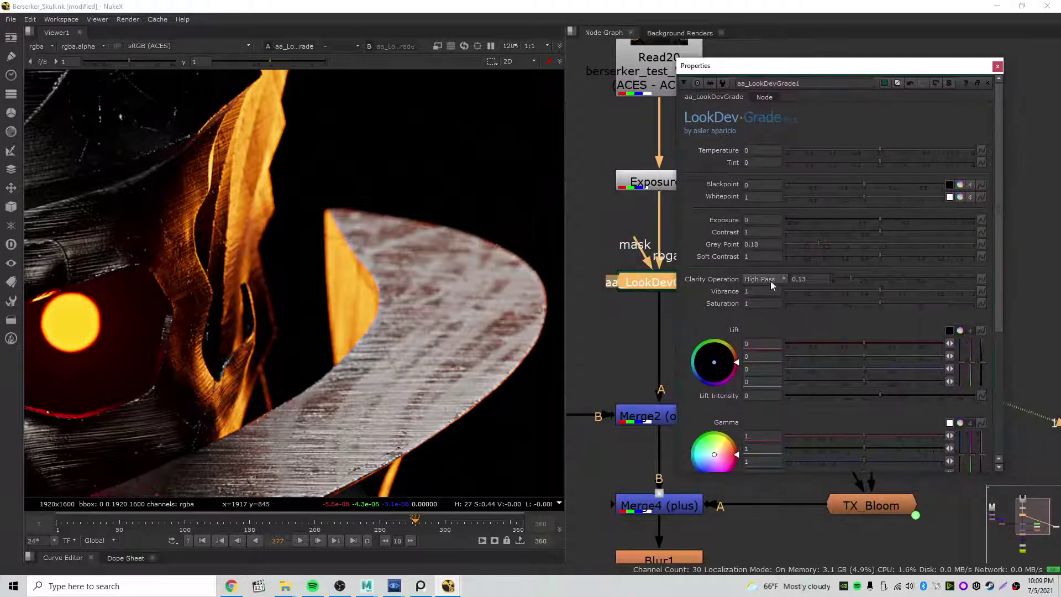
{"action": "left_click", "coordinate": [997, 66]}
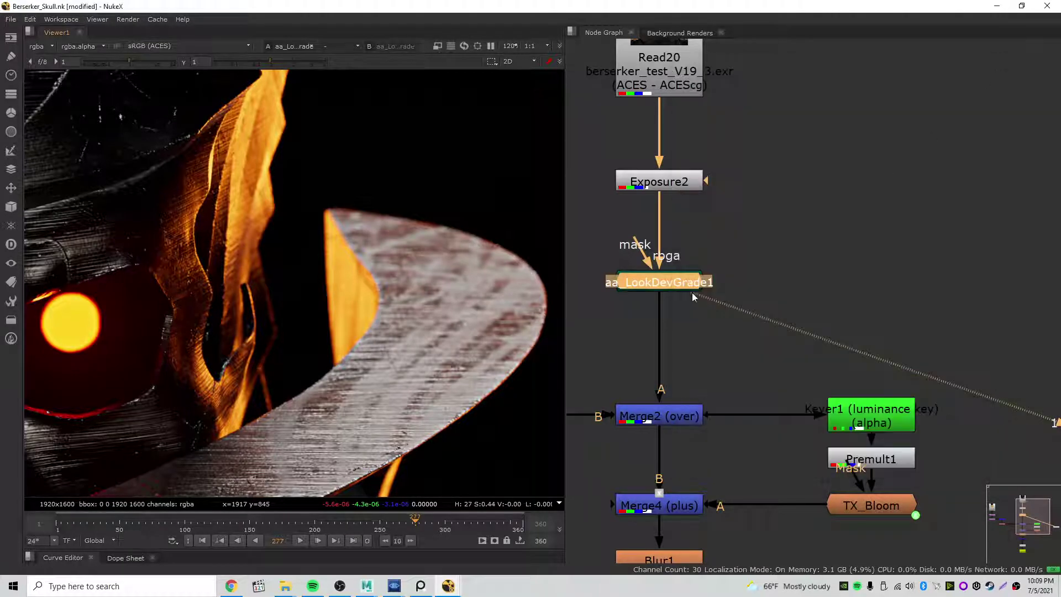
Disable and re-enable the LookDevGrade1 node repeatedly to compare the eye and collar with and without the grade.
{"action": "key", "text": "d"}
{"action": "key", "text": "d"}
{"action": "key", "text": "d"}
{"action": "key", "text": "d"}
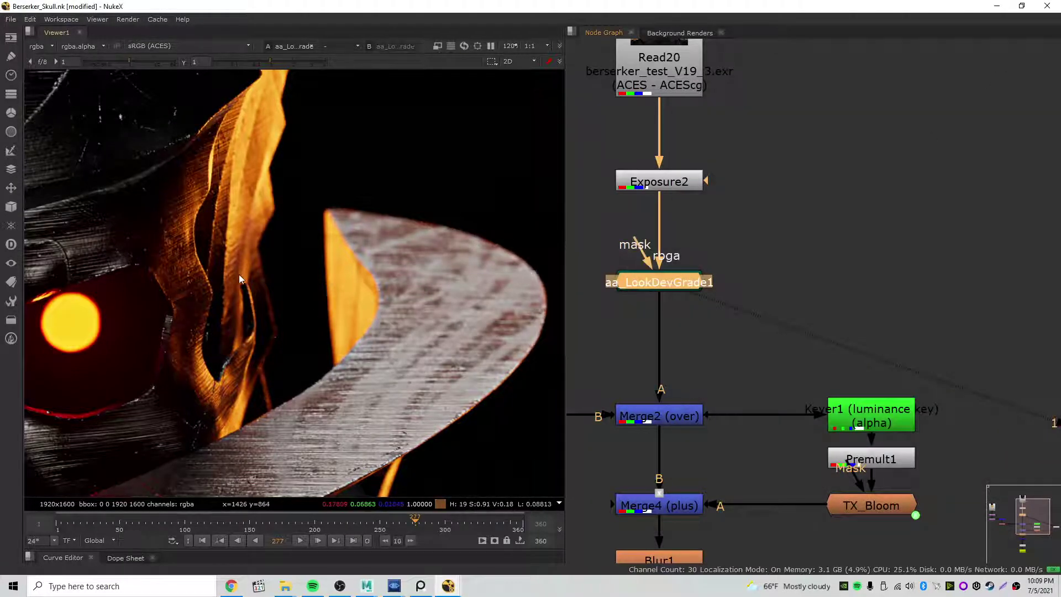
{"action": "scroll", "coordinate": [243, 293], "scroll_direction": "down", "scroll_amount": 5}
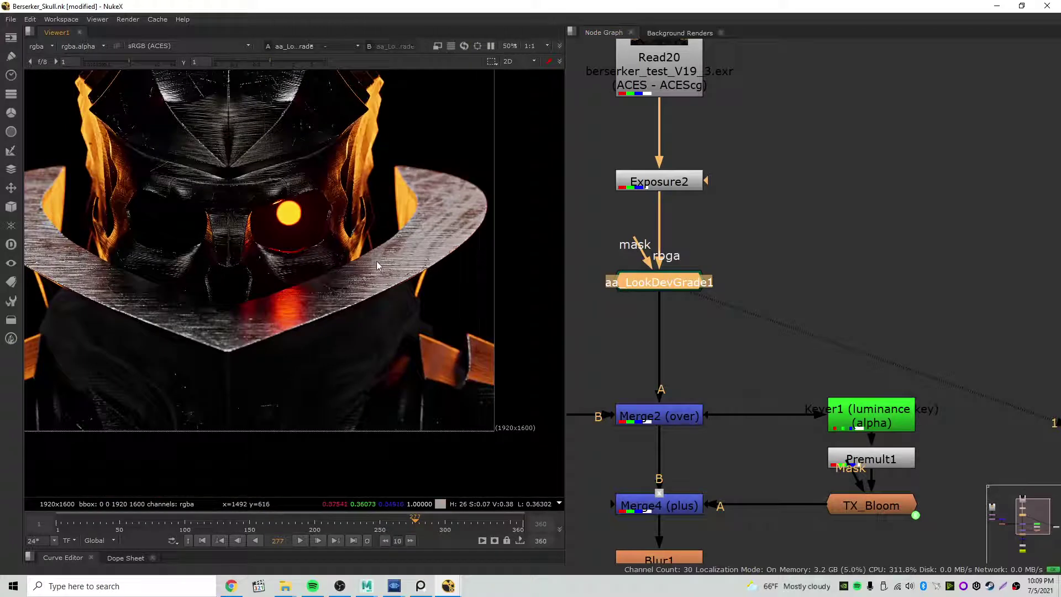
{"action": "key", "text": "d"}
{"action": "key", "text": "d"}
Compare the orange shoulder straps with LookDevGrade1 disabled and enabled.
{"action": "scroll", "coordinate": [210, 291], "scroll_direction": "down", "scroll_amount": 6}
{"action": "scroll", "coordinate": [357, 290], "scroll_direction": "up", "scroll_amount": 10}
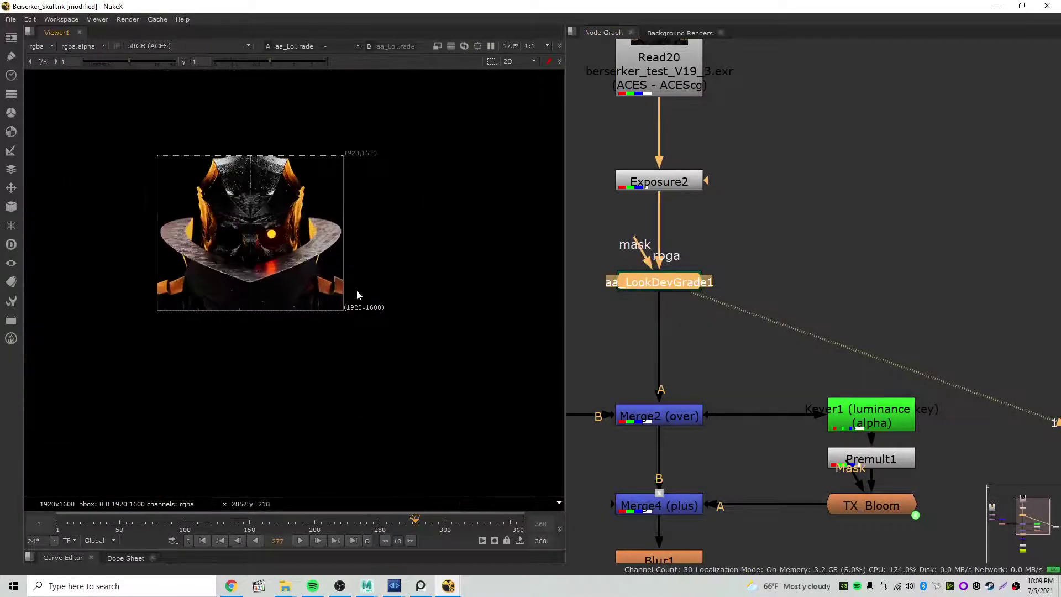
{"action": "key", "text": "d"}
{"action": "key", "text": "d"}
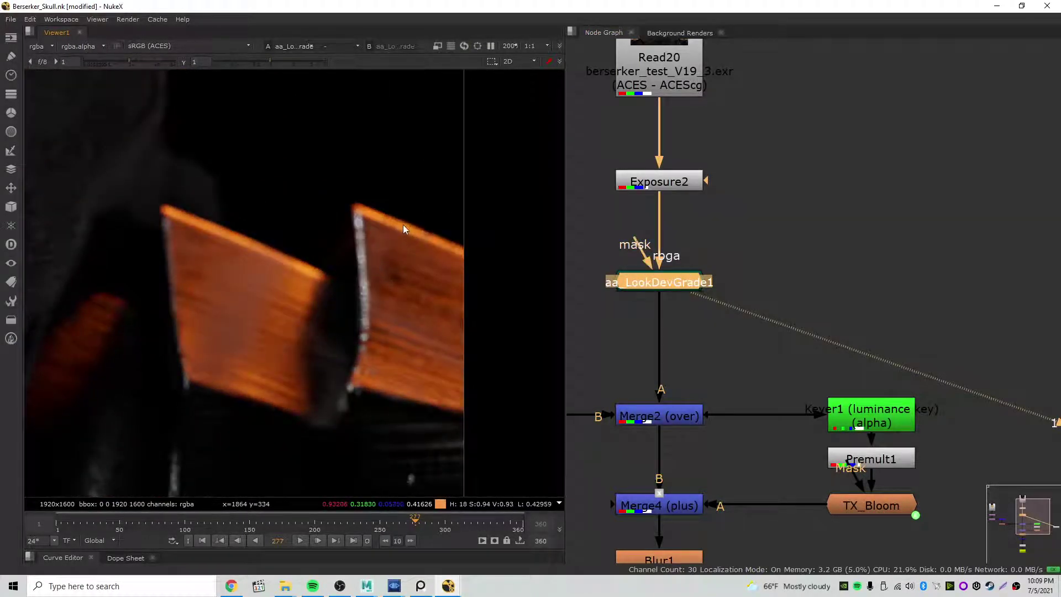
{"action": "key", "text": "d"}
{"action": "key", "text": "d"}
{"action": "scroll", "coordinate": [324, 310], "scroll_direction": "down", "scroll_amount": 5}
{"action": "scroll", "coordinate": [324, 311], "scroll_direction": "down", "scroll_amount": 4}
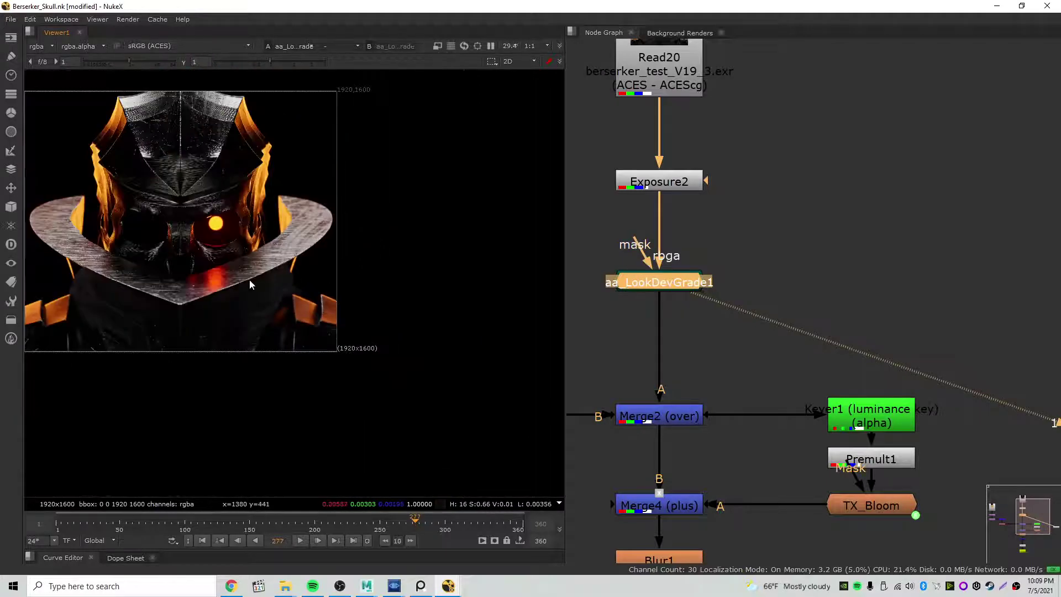
Compare the helmet and glowing eye with LookDevGrade1 off and on, then inspect the face up close.
{"action": "middle_click_drag", "start_coordinate": [189, 276], "coordinate": [262, 313]}
{"action": "scroll", "coordinate": [262, 313], "scroll_direction": "up", "scroll_amount": 3}
{"action": "key", "text": "d"}
{"action": "key", "text": "d"}
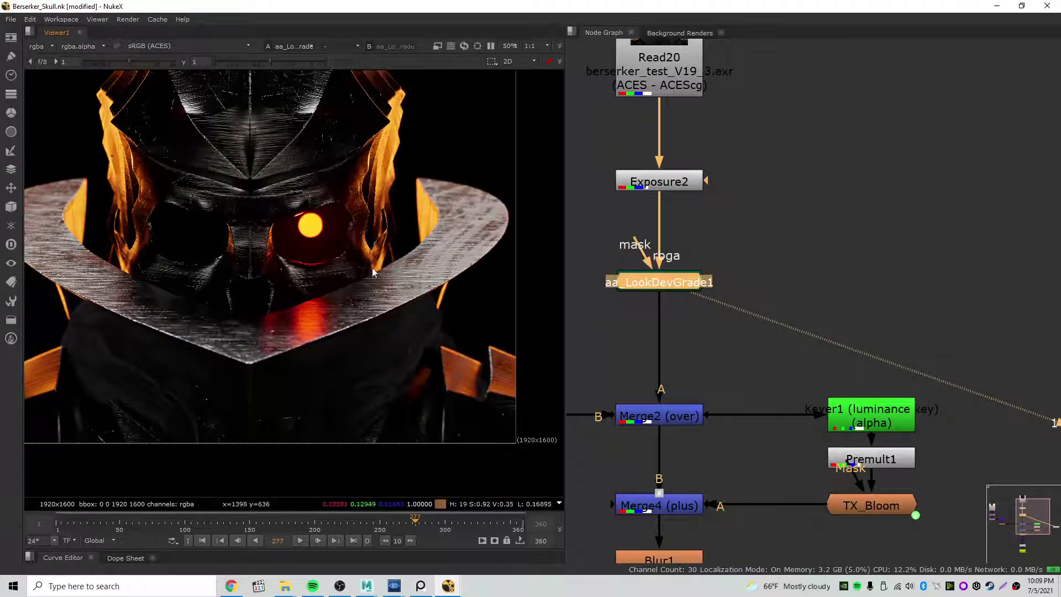
{"action": "middle_click_drag", "start_coordinate": [367, 268], "coordinate": [371, 317]}
{"action": "scroll", "coordinate": [256, 278], "scroll_direction": "up", "scroll_amount": 2}
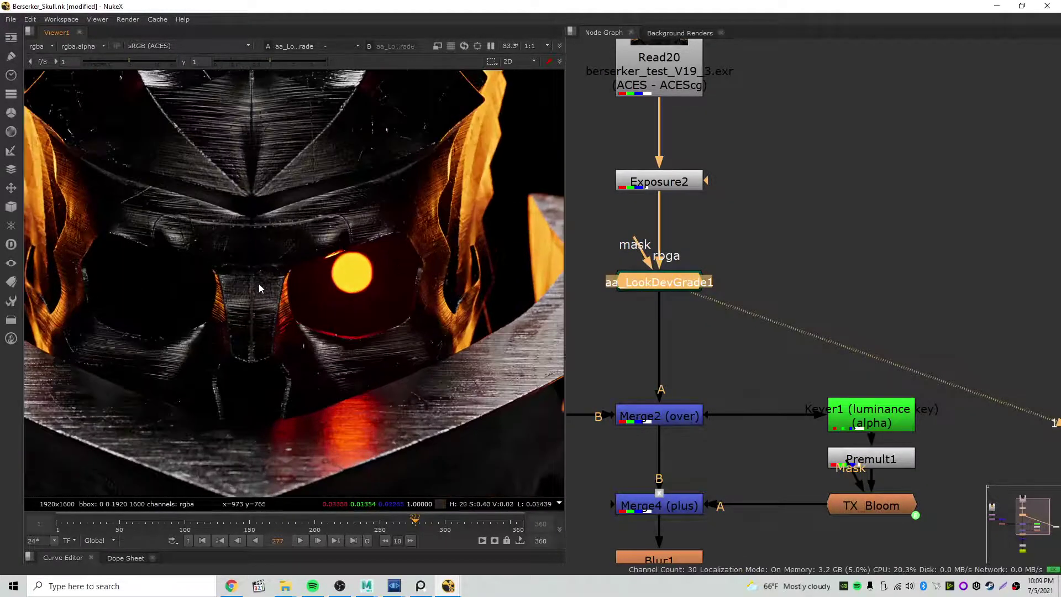
Examine the wider node tree with the render and fire branches alongside the full graded frame.
{"action": "middle_click_drag", "start_coordinate": [766, 290], "coordinate": [838, 230]}
{"action": "scroll", "coordinate": [888, 316], "scroll_direction": "down", "scroll_amount": 4}
{"action": "middle_click_drag", "start_coordinate": [793, 319], "coordinate": [837, 412]}
{"action": "scroll", "coordinate": [837, 412], "scroll_direction": "down", "scroll_amount": 2}
{"action": "scroll", "coordinate": [838, 409], "scroll_direction": "down", "scroll_amount": 1}
{"action": "scroll", "coordinate": [341, 327], "scroll_direction": "down", "scroll_amount": 3}
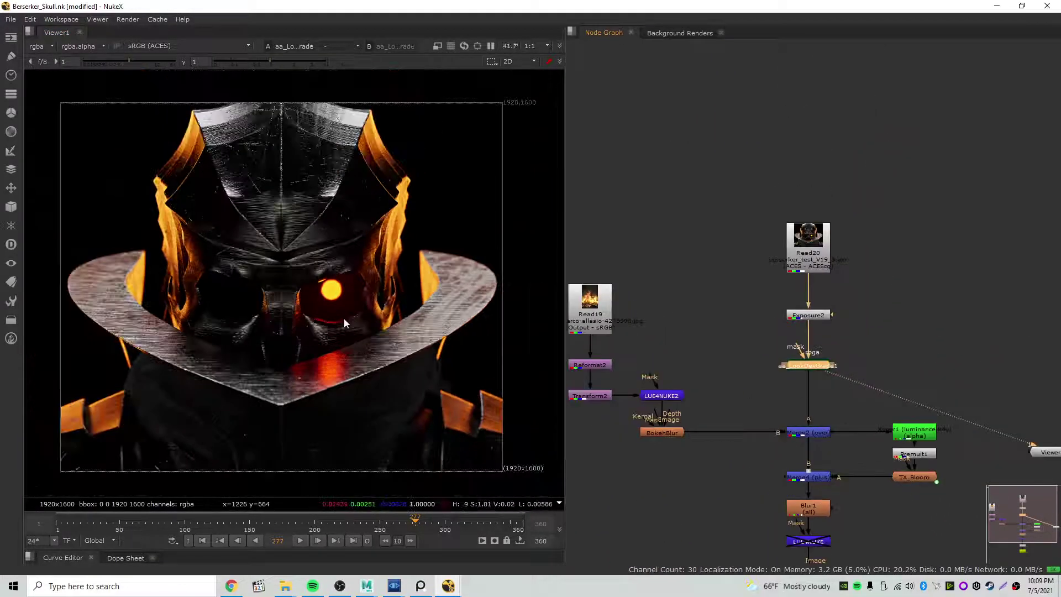
{"action": "scroll", "coordinate": [341, 327], "scroll_direction": "up", "scroll_amount": 1}
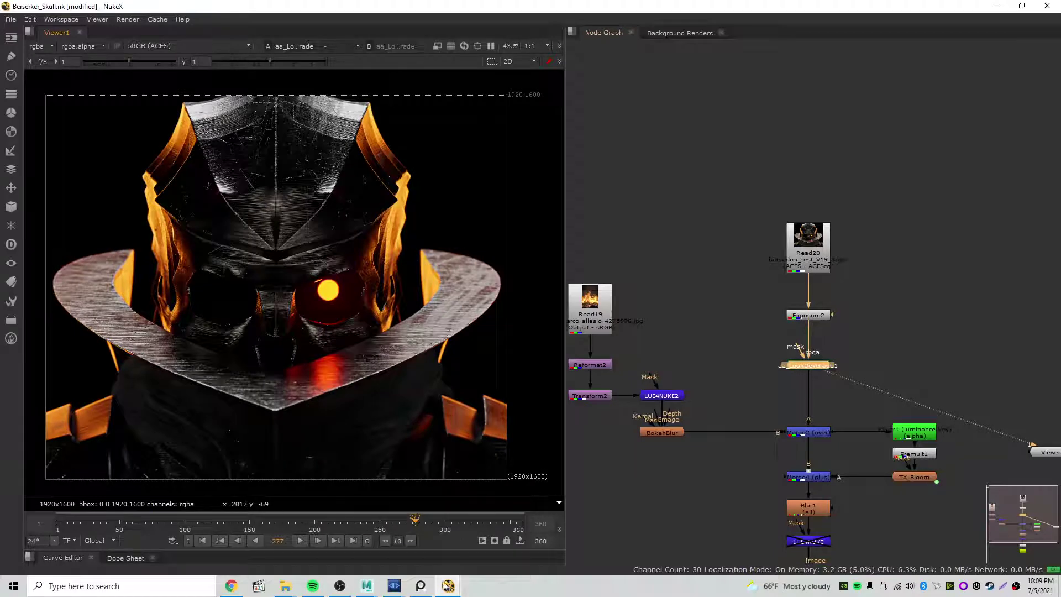
Switch to Pdplayer, close the window with the raw V19 render, and view the whole Berserker_Skull_V20.png composite.
{"action": "mouse_move", "coordinate": [394, 586]}
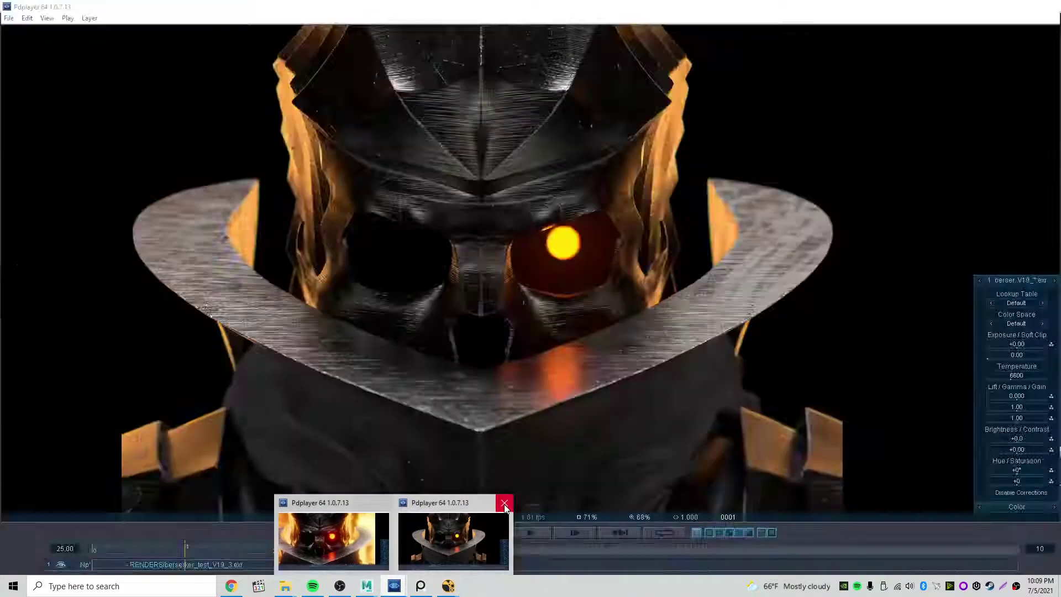
{"action": "left_click", "coordinate": [505, 503]}
{"action": "left_click", "coordinate": [383, 541]}
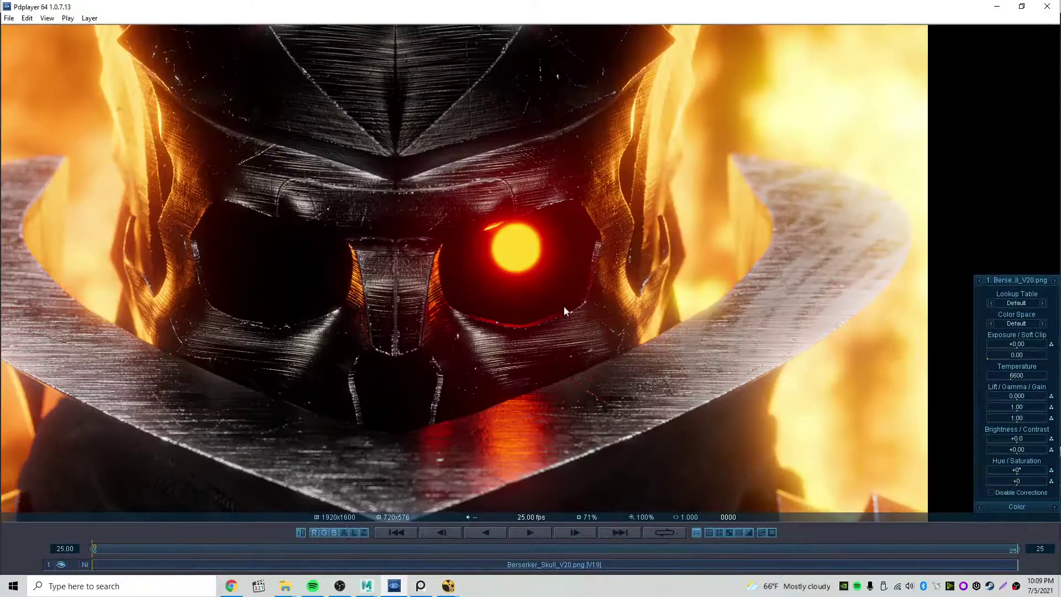
{"action": "scroll", "coordinate": [564, 307], "scroll_direction": "down", "scroll_amount": 1}
{"action": "scroll", "coordinate": [651, 283], "scroll_direction": "down", "scroll_amount": 1}
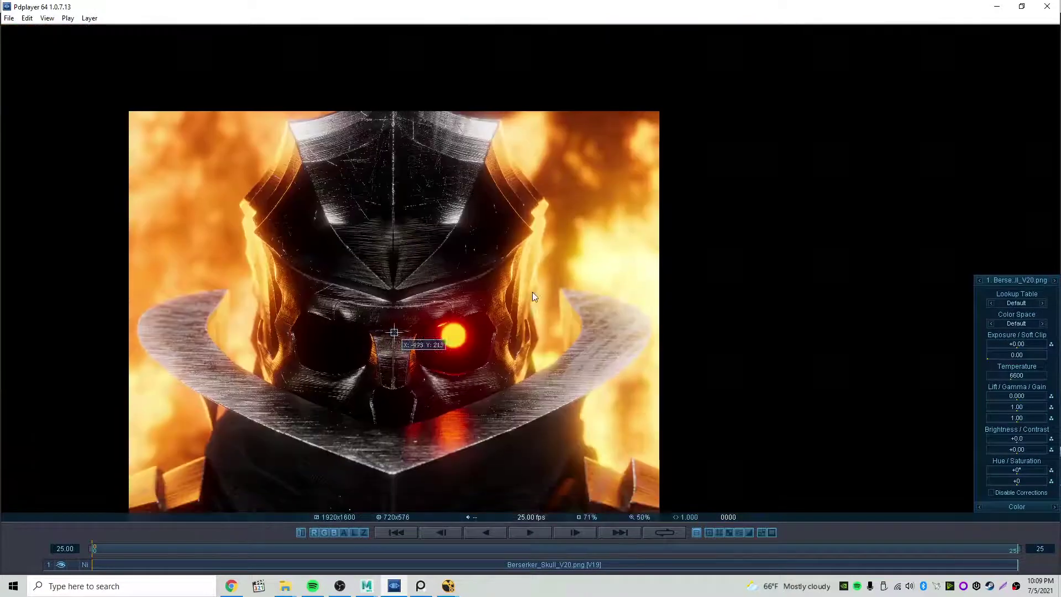
{"action": "left_click_drag", "start_coordinate": [533, 292], "coordinate": [621, 220]}
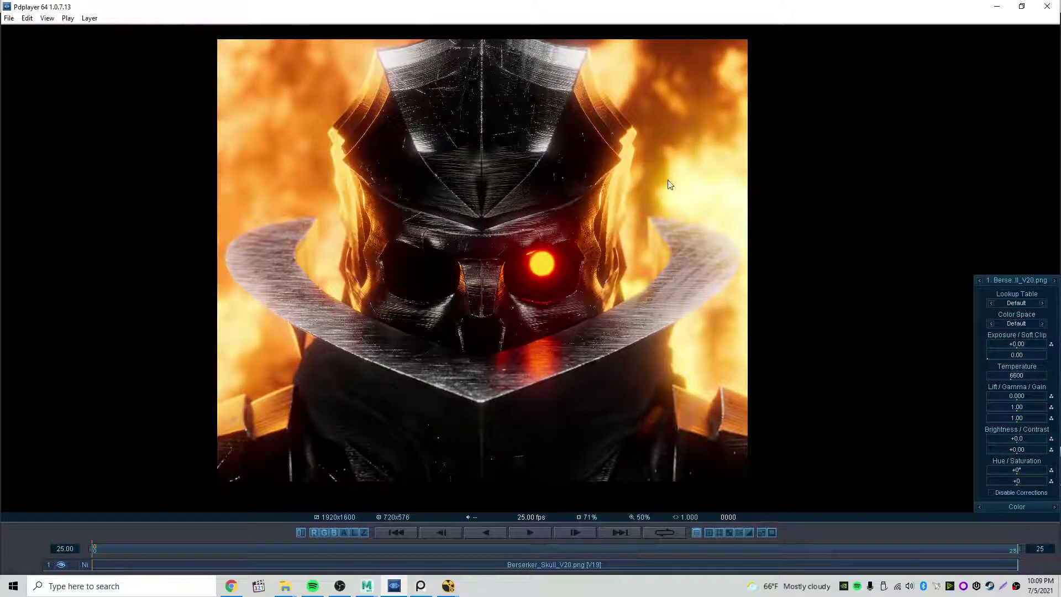
Switch back to NukeX and show the Read19 fire image in the viewer.
{"action": "left_click", "coordinate": [448, 586]}
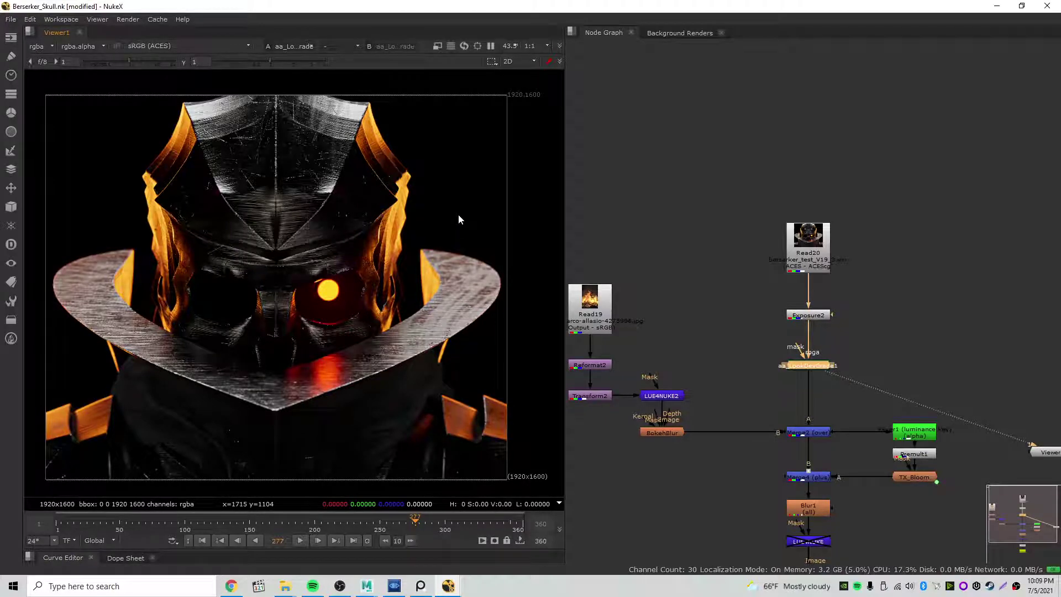
{"action": "scroll", "coordinate": [456, 251], "scroll_direction": "up", "scroll_amount": 1}
{"action": "middle_click_drag", "start_coordinate": [640, 259], "coordinate": [776, 258]}
{"action": "left_click", "coordinate": [697, 279]}
{"action": "key", "text": "1"}
{"action": "scroll", "coordinate": [373, 273], "scroll_direction": "down", "scroll_amount": 3}
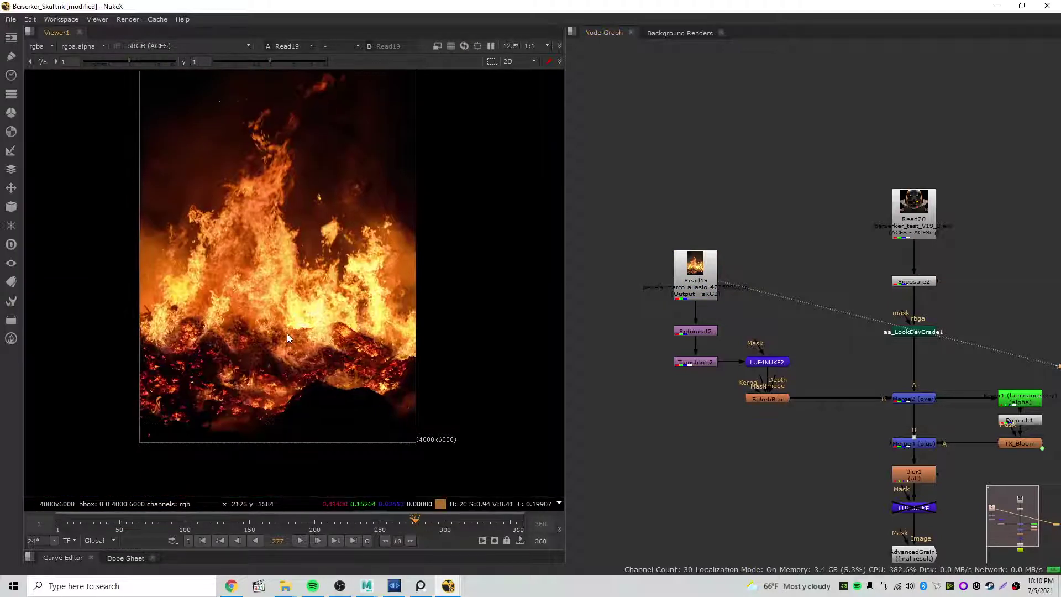
Examine the flames and embers across the Read19 fire image.
{"action": "scroll", "coordinate": [288, 335], "scroll_direction": "up", "scroll_amount": 5}
{"action": "scroll", "coordinate": [441, 332], "scroll_direction": "down", "scroll_amount": 1}
{"action": "middle_click_drag", "start_coordinate": [441, 332], "coordinate": [263, 220]}
{"action": "middle_click_drag", "start_coordinate": [211, 265], "coordinate": [500, 287]}
{"action": "middle_click_drag", "start_coordinate": [526, 150], "coordinate": [304, 334]}
{"action": "scroll", "coordinate": [304, 334], "scroll_direction": "down", "scroll_amount": 2}
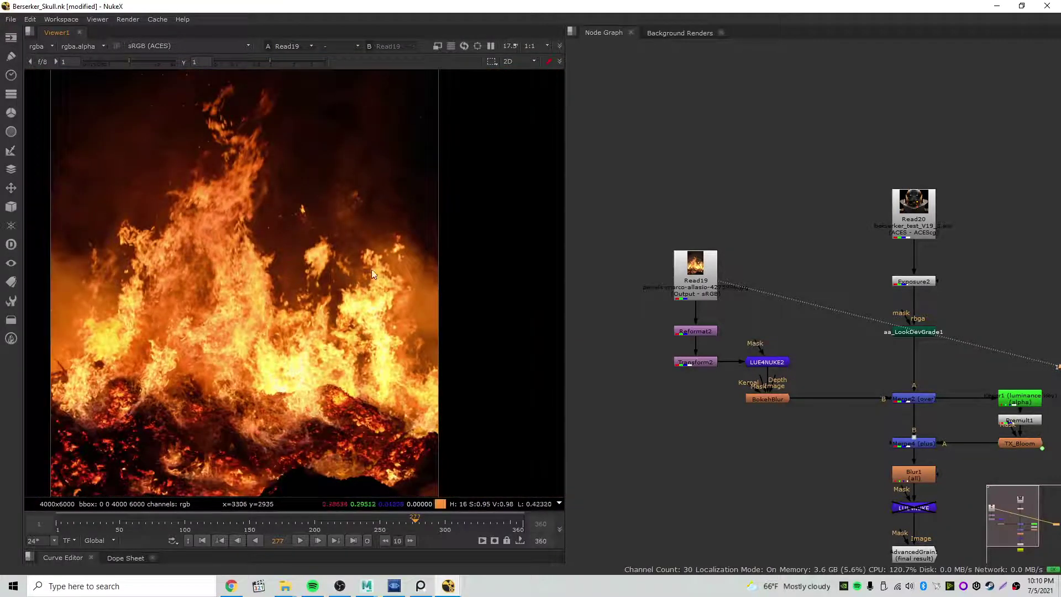
Select the Read19 node and check the fire image's full frame and its upper-right corner.
{"action": "left_click", "coordinate": [702, 276]}
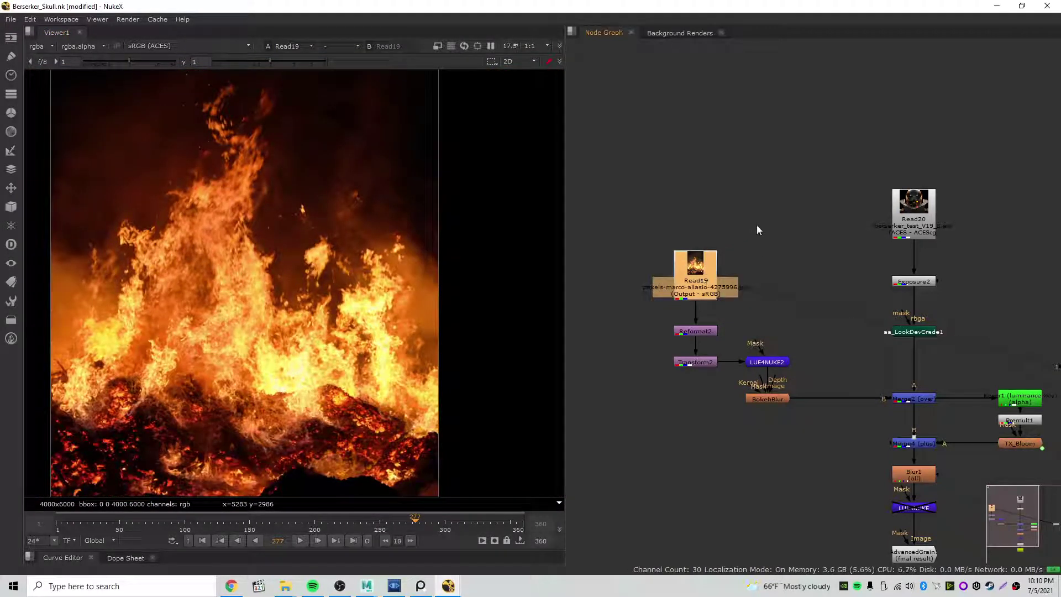
{"action": "middle_click_drag", "start_coordinate": [768, 228], "coordinate": [727, 219]}
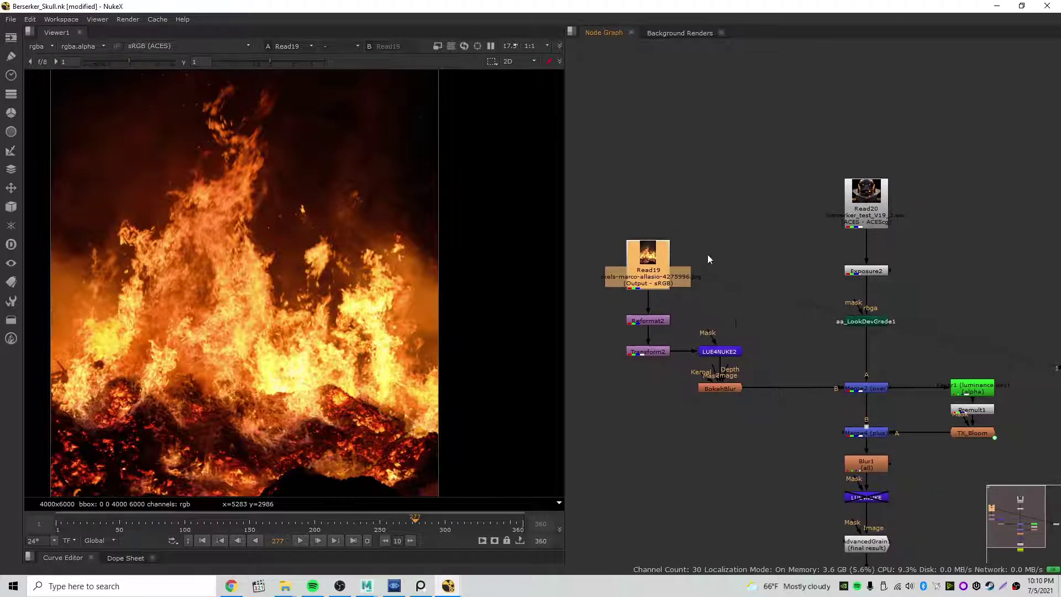
{"action": "middle_click_drag", "start_coordinate": [708, 254], "coordinate": [748, 240]}
{"action": "scroll", "coordinate": [366, 253], "scroll_direction": "down", "scroll_amount": 4}
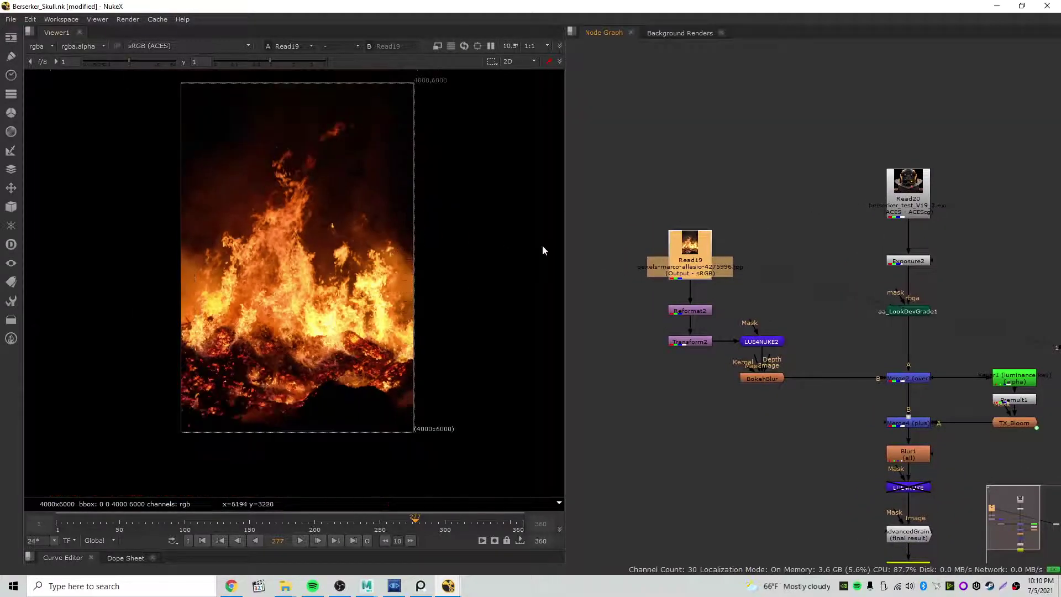
{"action": "scroll", "coordinate": [414, 109], "scroll_direction": "up", "scroll_amount": 5}
{"action": "scroll", "coordinate": [410, 103], "scroll_direction": "up", "scroll_amount": 6}
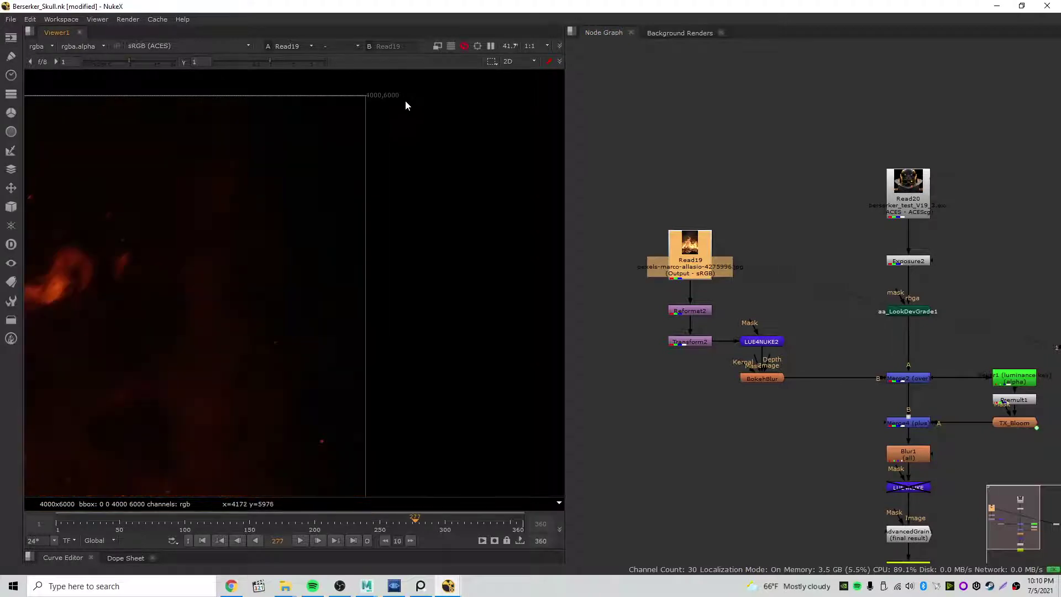
View the whole Read19 fire image, then show and inspect the Reformat2 output in the viewer.
{"action": "scroll", "coordinate": [382, 105], "scroll_direction": "down", "scroll_amount": 8}
{"action": "scroll", "coordinate": [401, 138], "scroll_direction": "down", "scroll_amount": 3}
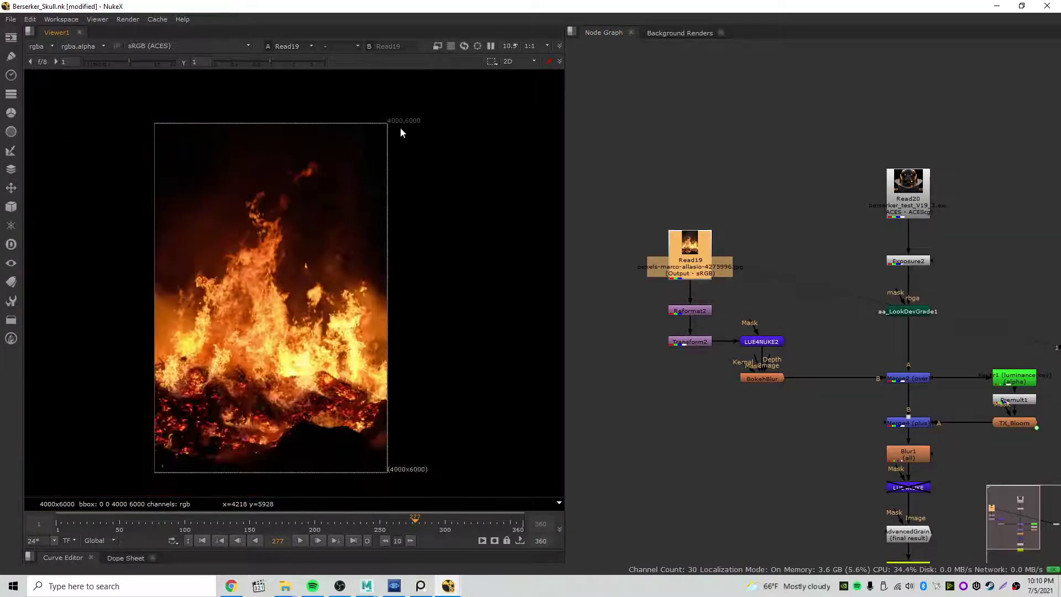
{"action": "left_click", "coordinate": [690, 311]}
{"action": "key", "text": "1"}
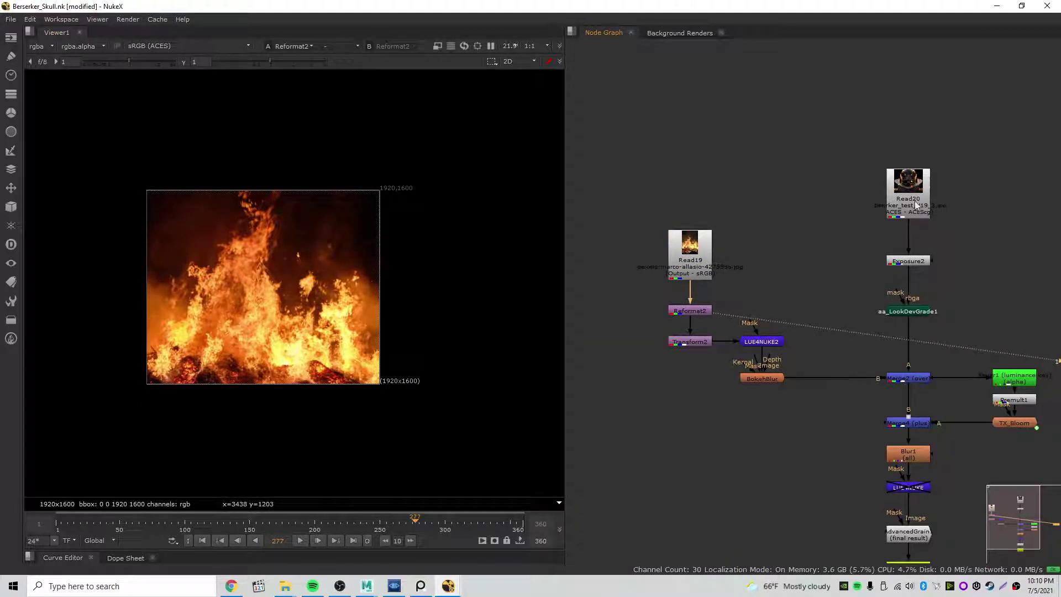
{"action": "scroll", "coordinate": [382, 204], "scroll_direction": "up", "scroll_amount": 3}
{"action": "scroll", "coordinate": [389, 194], "scroll_direction": "down", "scroll_amount": 3}
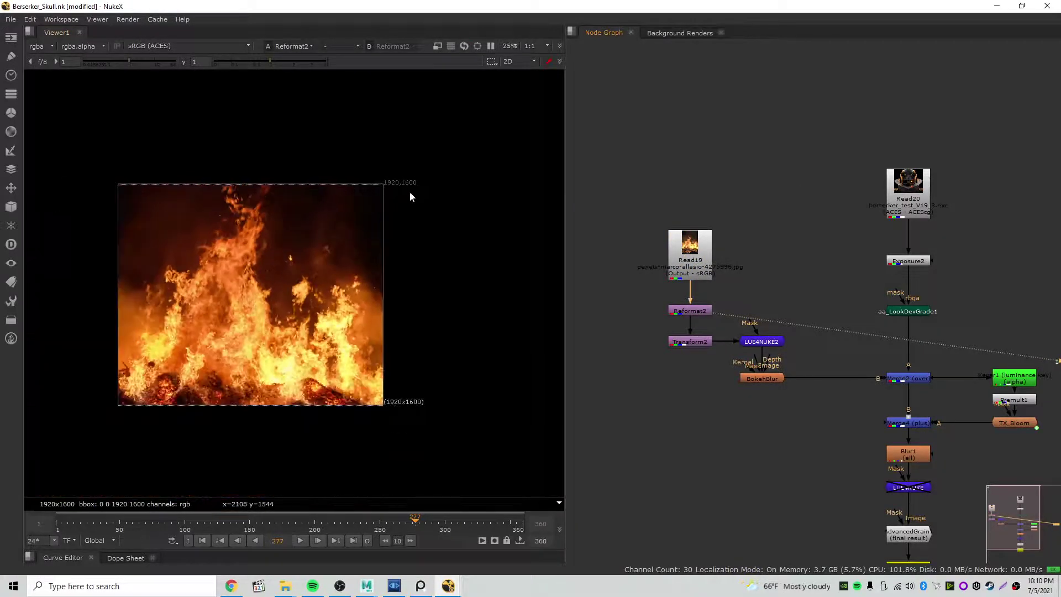
Show the Transform2 output in the viewer, review its transform properties, and close them.
{"action": "key", "text": "1"}
{"action": "double_click", "coordinate": [690, 342]}
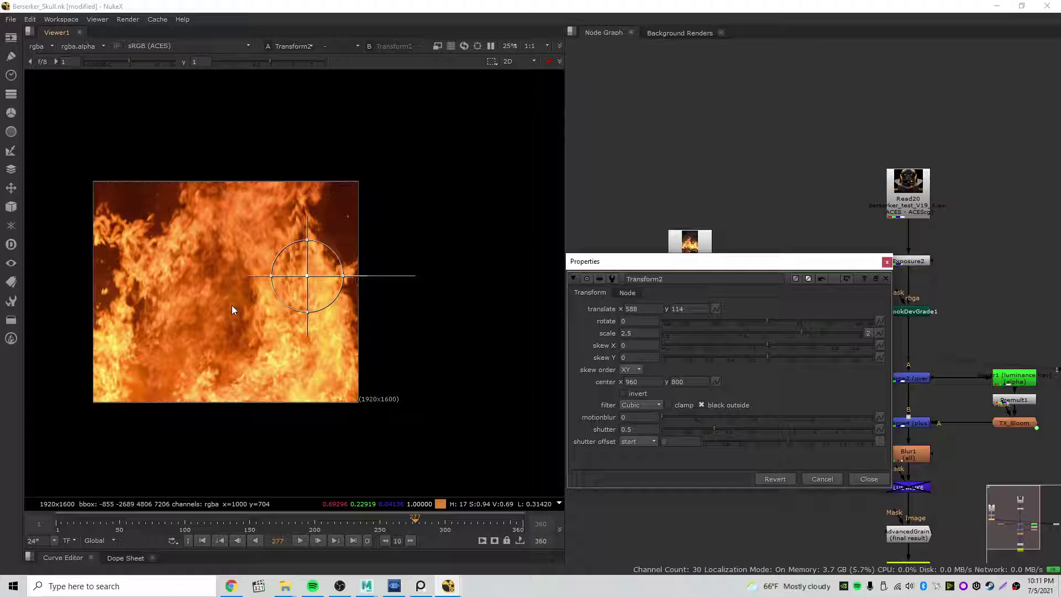
{"action": "left_click", "coordinate": [889, 262]}
Show the LUE4NUKE2 output in the viewer and examine the brightened flames.
{"action": "left_click", "coordinate": [756, 311]}
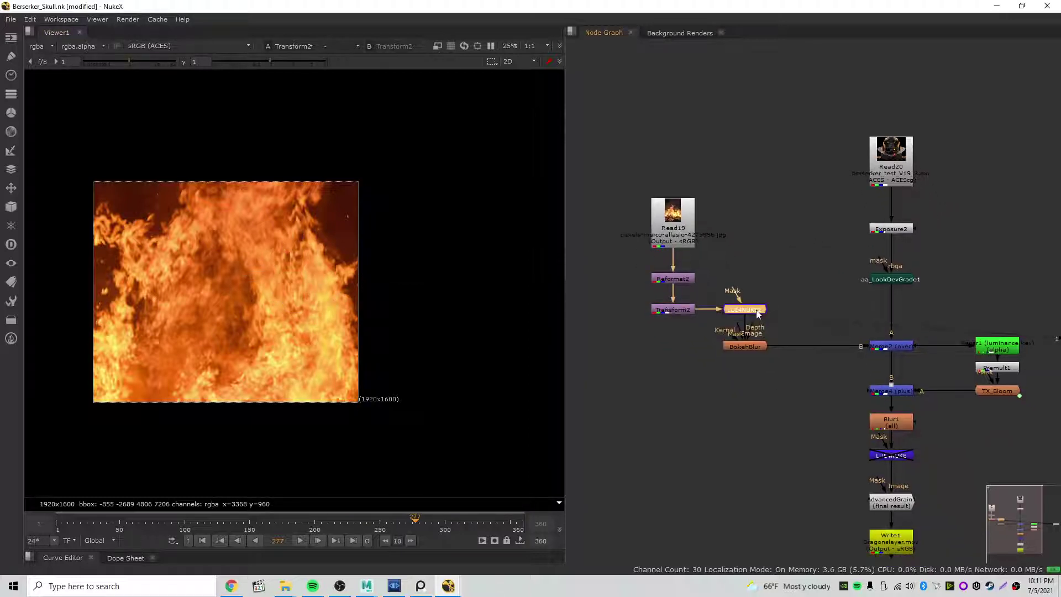
{"action": "key", "text": "1"}
{"action": "left_click", "coordinate": [692, 312]}
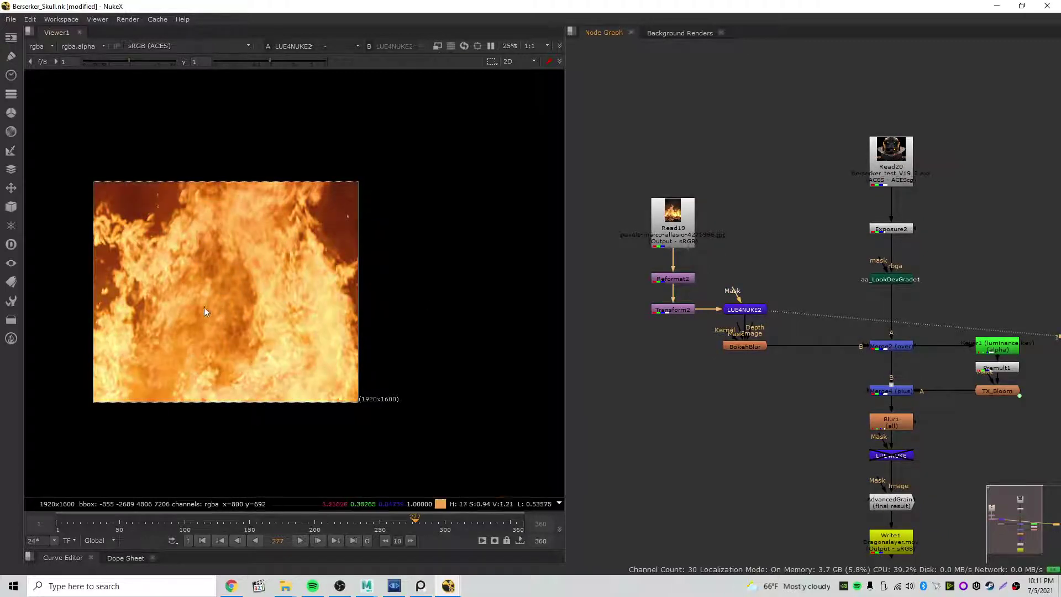
{"action": "scroll", "coordinate": [204, 307], "scroll_direction": "up", "scroll_amount": 2}
{"action": "scroll", "coordinate": [302, 300], "scroll_direction": "down", "scroll_amount": 1}
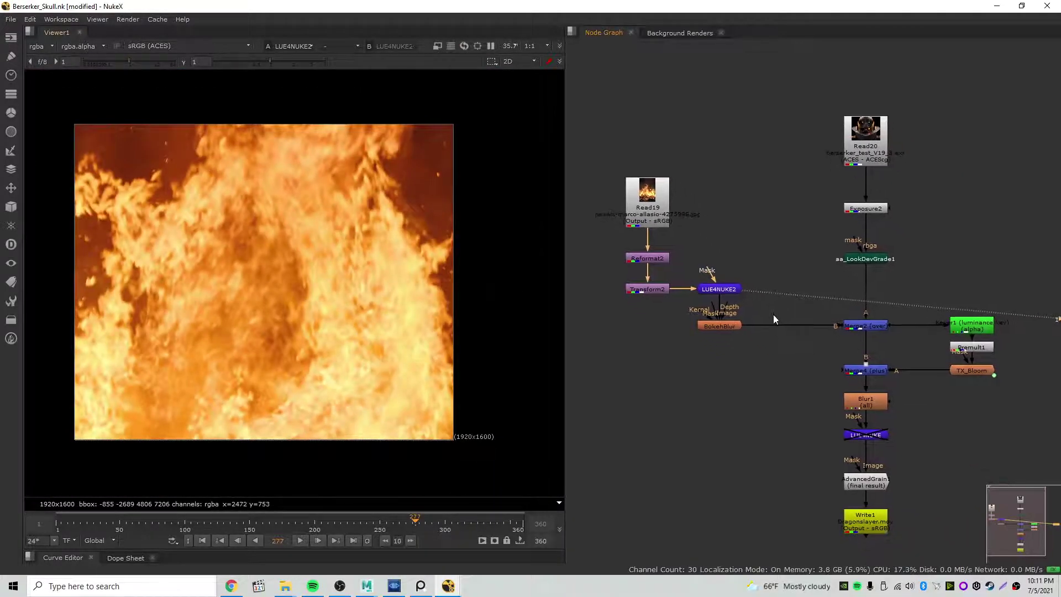
Examine the fire branch through LUE4NUKE2 and BokehBlur and how it joins the skull branch in the node graph.
{"action": "left_click", "coordinate": [724, 324]}
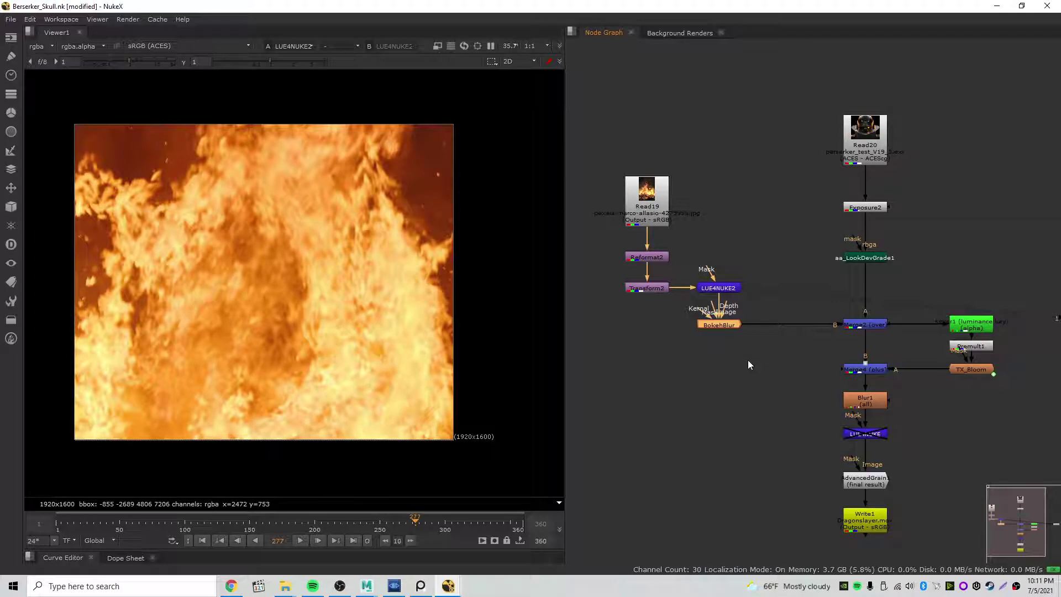
{"action": "middle_click_drag", "start_coordinate": [758, 263], "coordinate": [755, 293]}
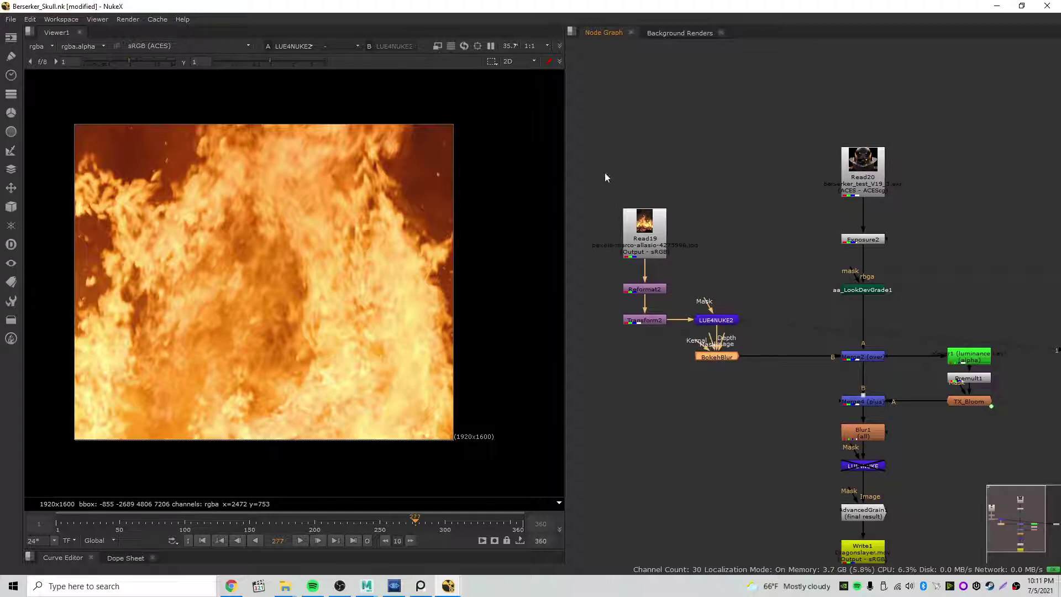
{"action": "left_click_drag", "start_coordinate": [606, 177], "coordinate": [717, 300]}
{"action": "middle_click_drag", "start_coordinate": [916, 288], "coordinate": [858, 275]}
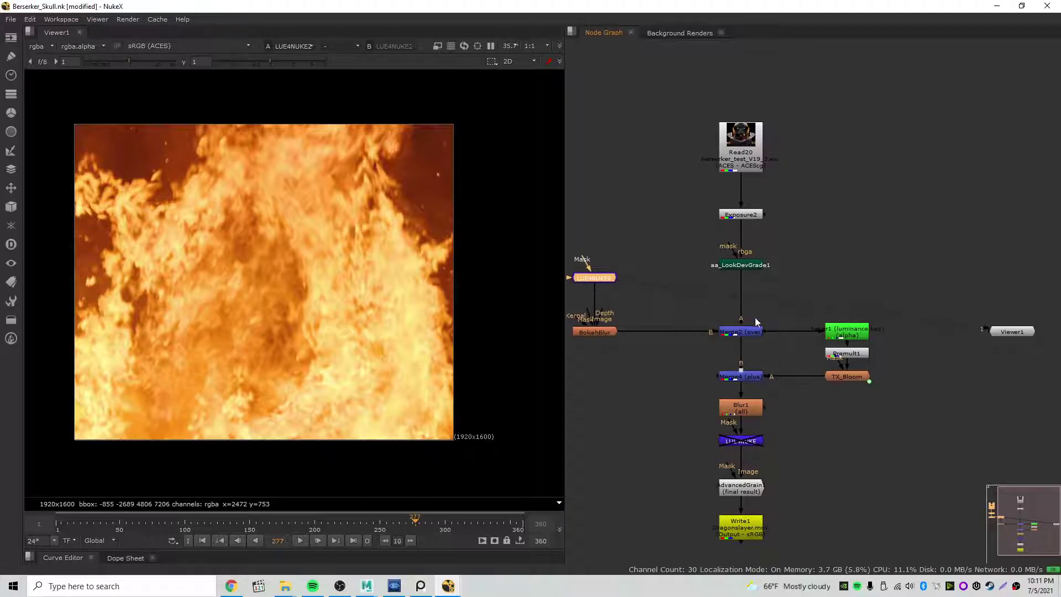
{"action": "middle_click_drag", "start_coordinate": [642, 267], "coordinate": [796, 285]}
{"action": "left_click", "coordinate": [754, 259]}
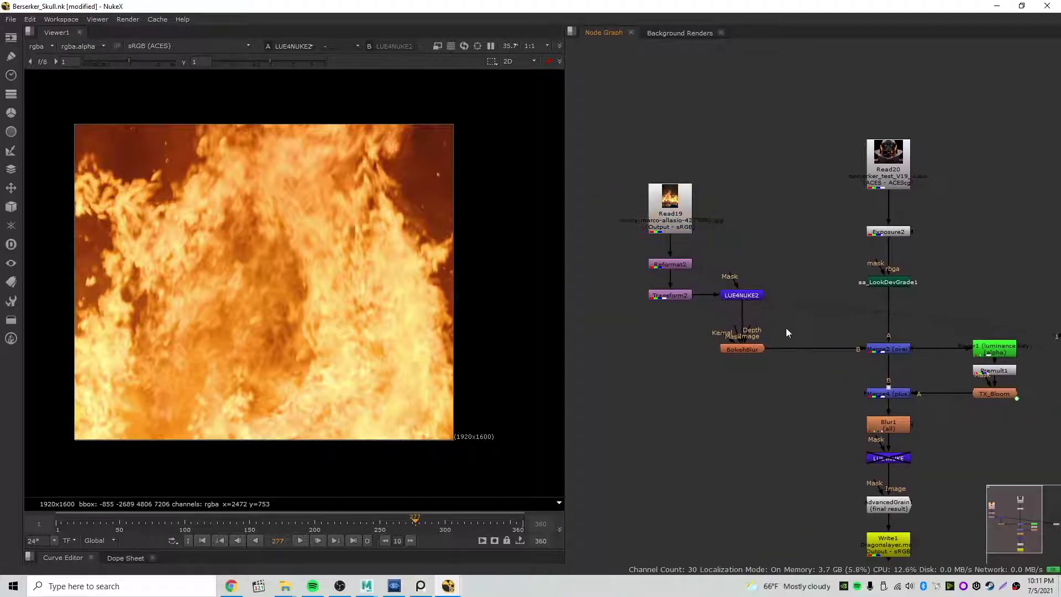
{"action": "middle_click_drag", "start_coordinate": [786, 327], "coordinate": [701, 339]}
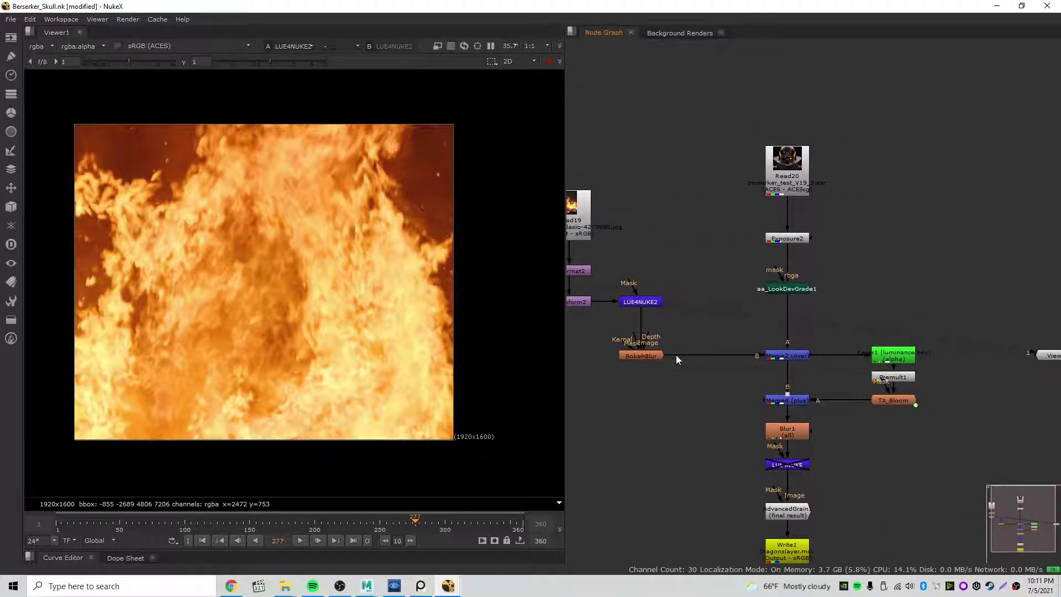
Show the BokehBlur output of the fire branch in the viewer.
{"action": "left_click", "coordinate": [653, 357]}
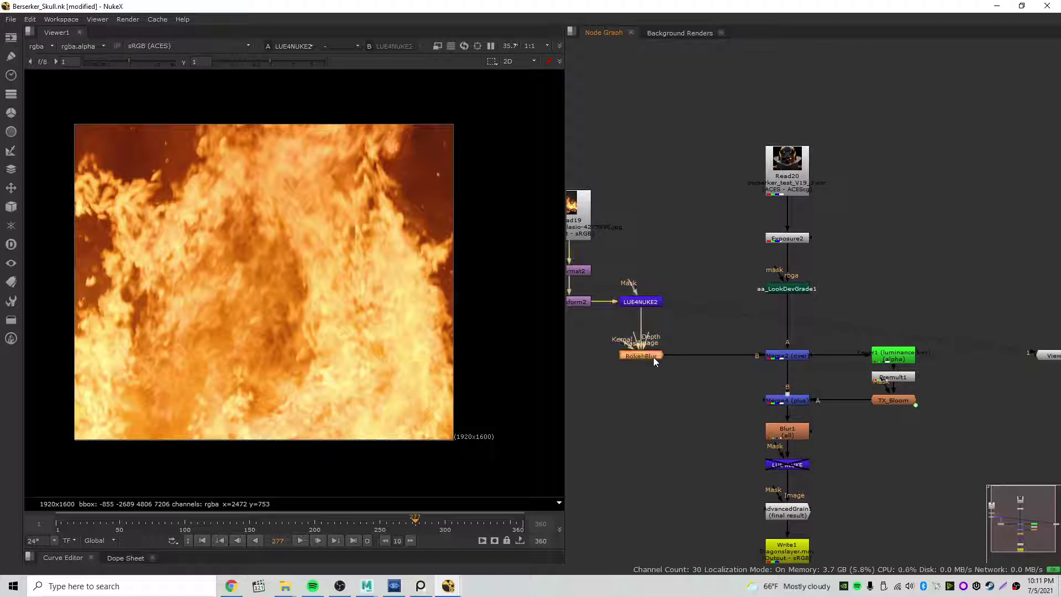
{"action": "key", "text": "1"}
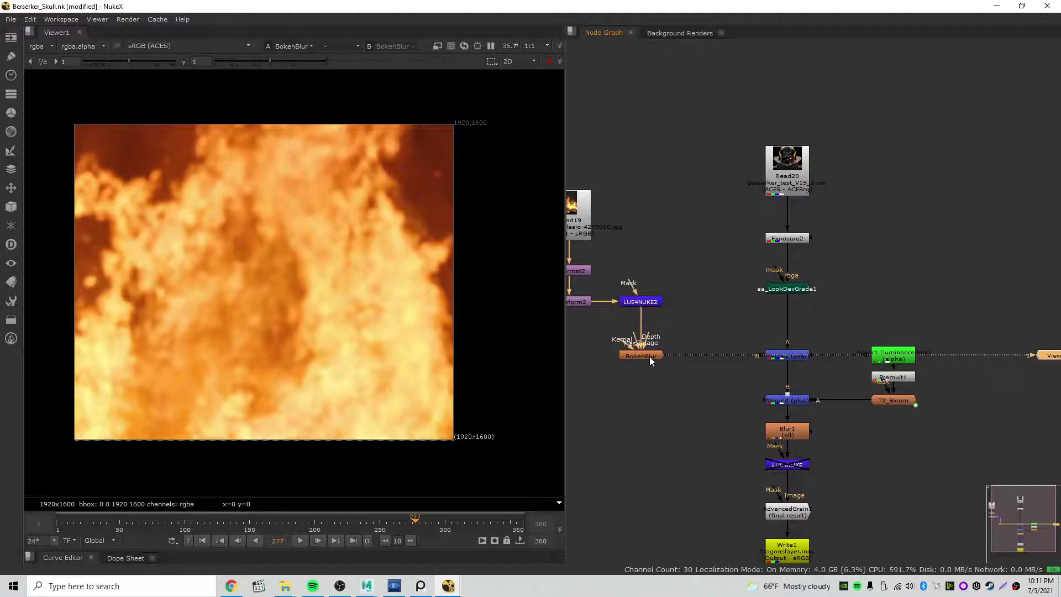
{"action": "scroll", "coordinate": [649, 356], "scroll_direction": "up", "scroll_amount": 4}
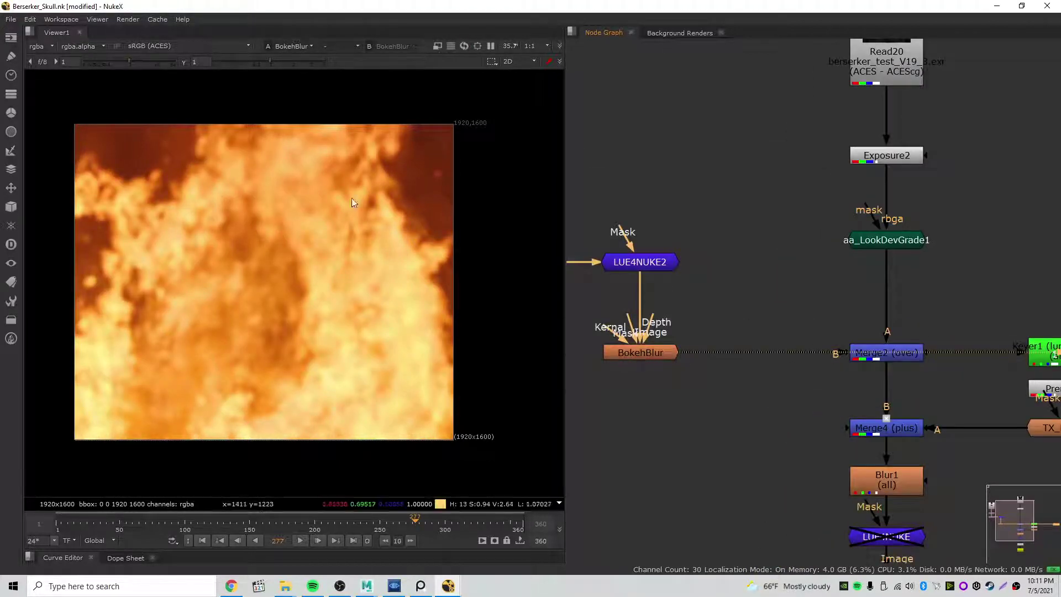
Toggle the BokehBlur node off and on twice to compare the fire with and without blur.
{"action": "left_click", "coordinate": [655, 350]}
{"action": "key", "text": "d"}
{"action": "key", "text": "d"}
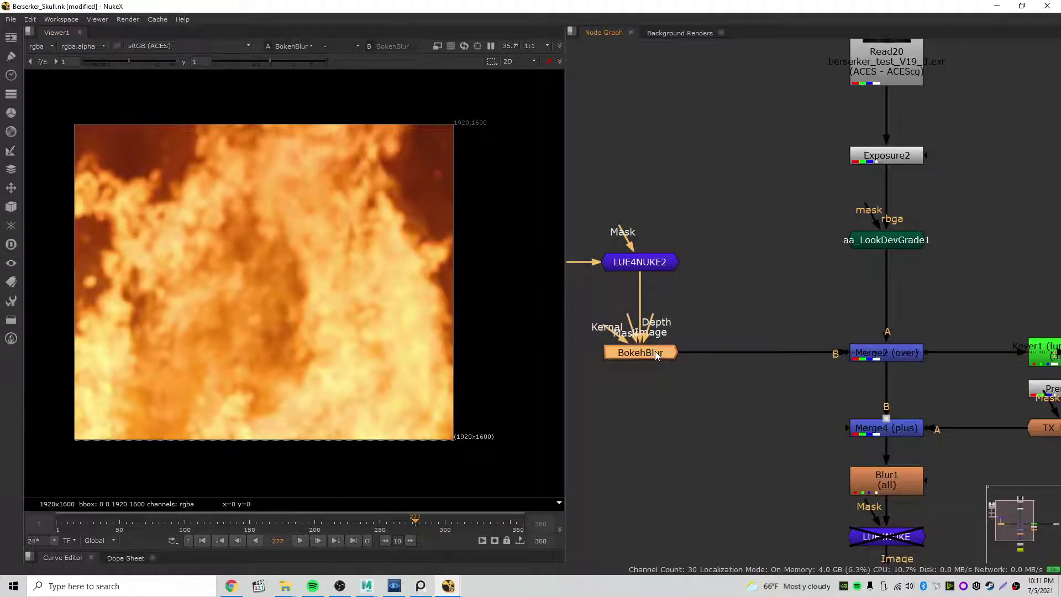
{"action": "key", "text": "d"}
{"action": "key", "text": "d"}
Show the Read20 skull render on its own in the viewer.
{"action": "middle_click_drag", "start_coordinate": [776, 295], "coordinate": [698, 326]}
{"action": "scroll", "coordinate": [694, 343], "scroll_direction": "up", "scroll_amount": 1}
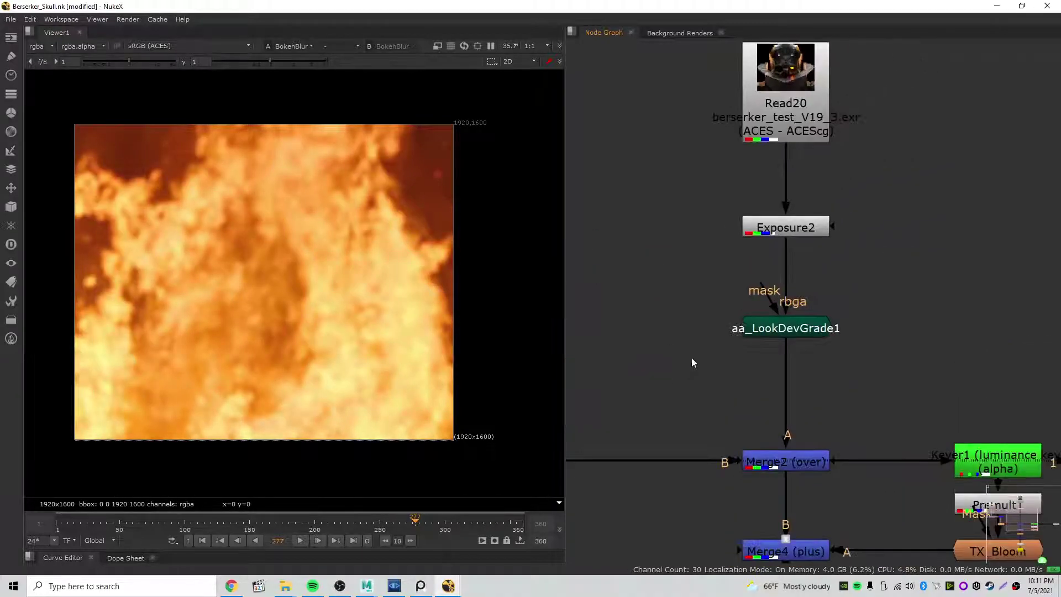
{"action": "left_click", "coordinate": [800, 114]}
{"action": "key", "text": "1"}
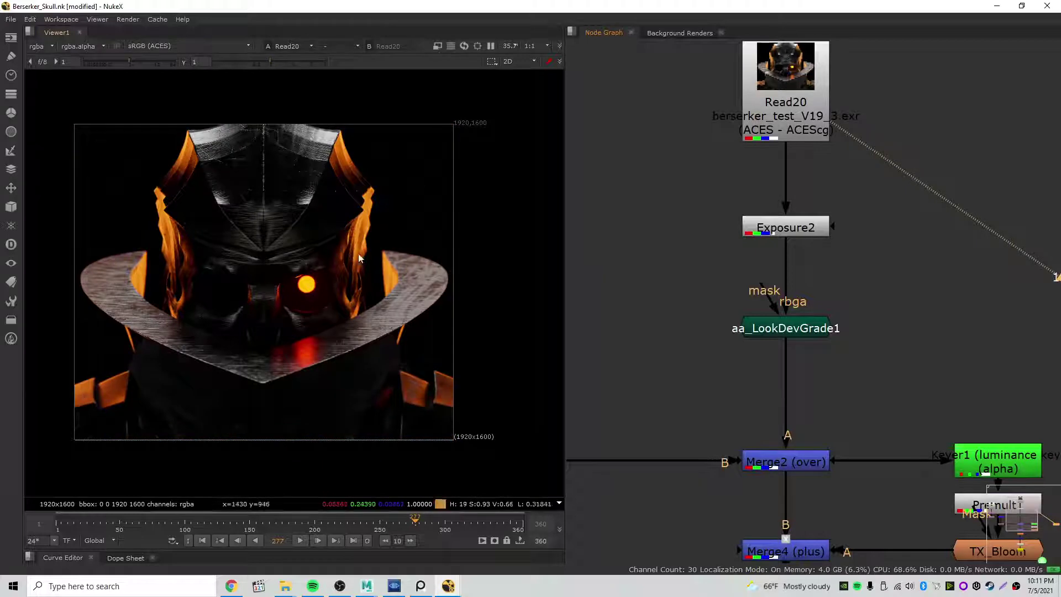
Return the viewer to the BokehBlur node and inspect the blurred fire background.
{"action": "middle_click_drag", "start_coordinate": [650, 313], "coordinate": [876, 287]}
{"action": "left_click", "coordinate": [732, 436]}
{"action": "key", "text": "1"}
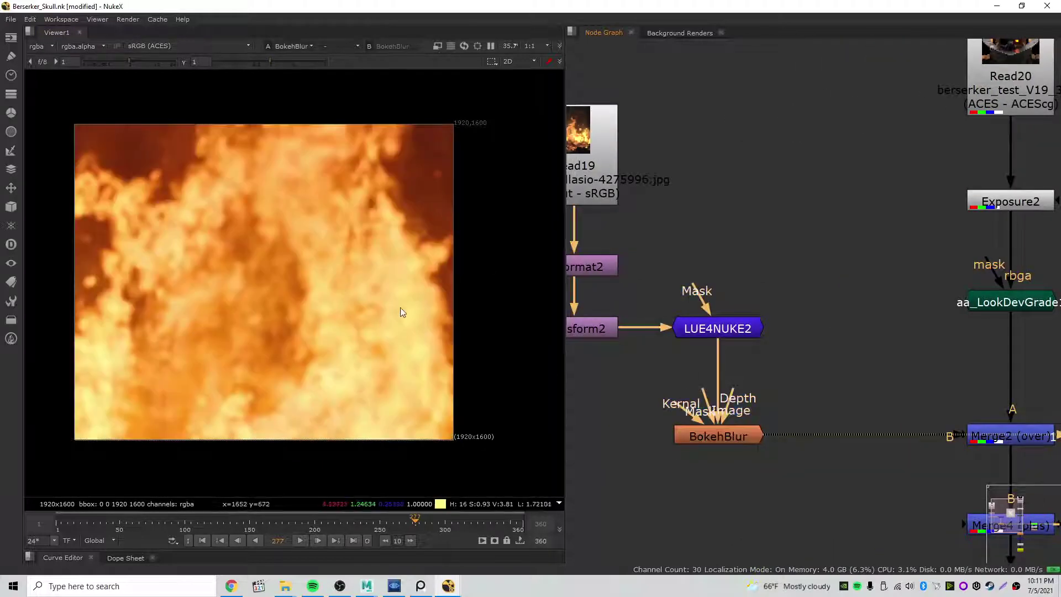
{"action": "scroll", "coordinate": [409, 323], "scroll_direction": "up", "scroll_amount": 2}
{"action": "scroll", "coordinate": [432, 294], "scroll_direction": "down", "scroll_amount": 1}
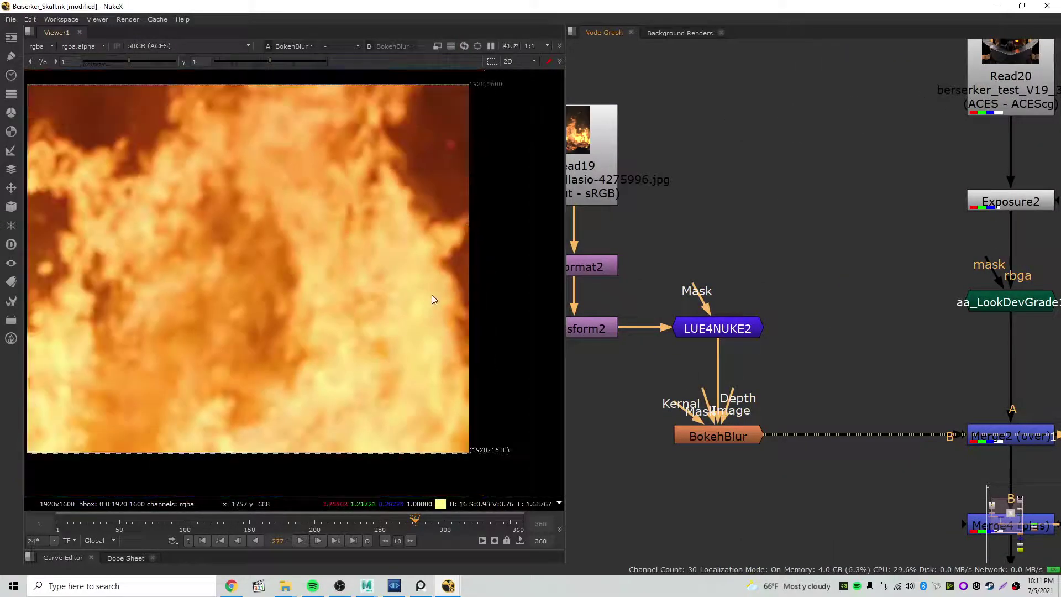
Show the Merge2 (over) result, with the skull composited over the fire, in the viewer.
{"action": "middle_click_drag", "start_coordinate": [862, 297], "coordinate": [603, 230]}
{"action": "middle_click_drag", "start_coordinate": [793, 268], "coordinate": [834, 249]}
{"action": "left_click", "coordinate": [816, 362]}
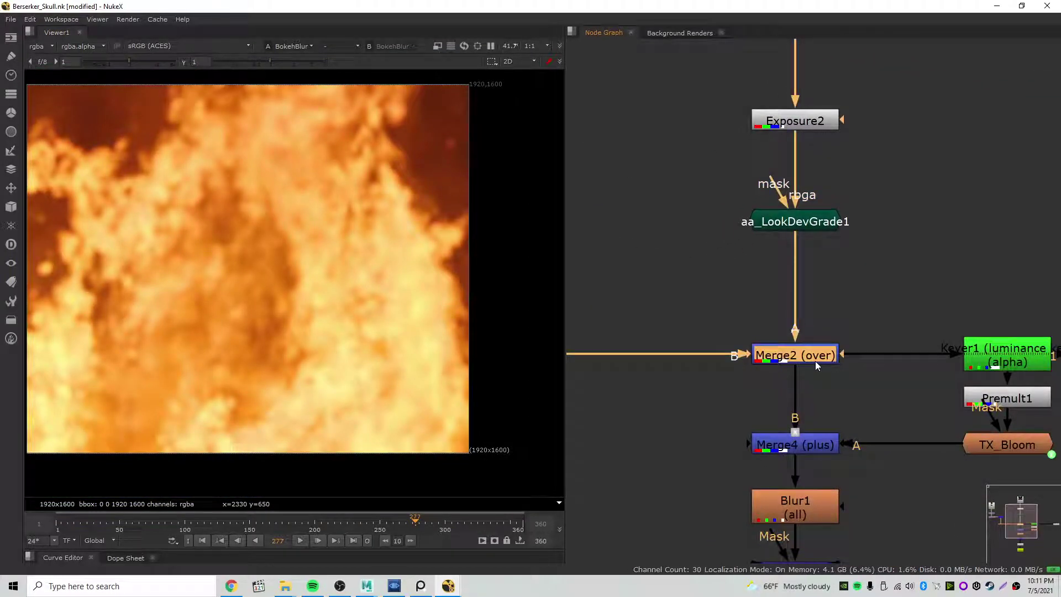
{"action": "key", "text": "1"}
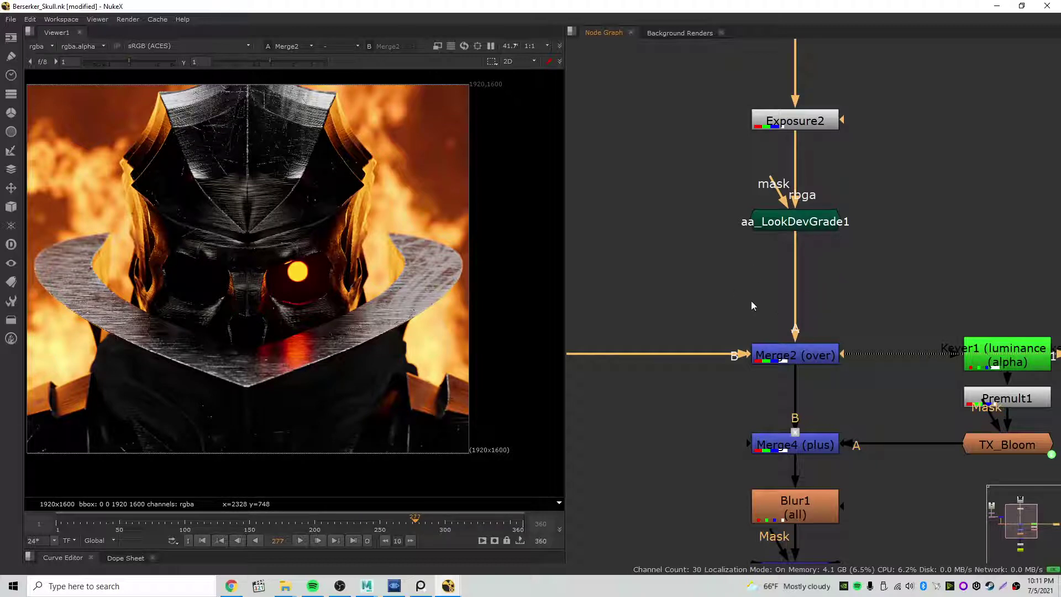
Disconnect the A and B inputs of Merge2, then reconnect B to BokehBlur and A to aa_LookDevGrade1.
{"action": "scroll", "coordinate": [872, 310], "scroll_direction": "down", "scroll_amount": 5}
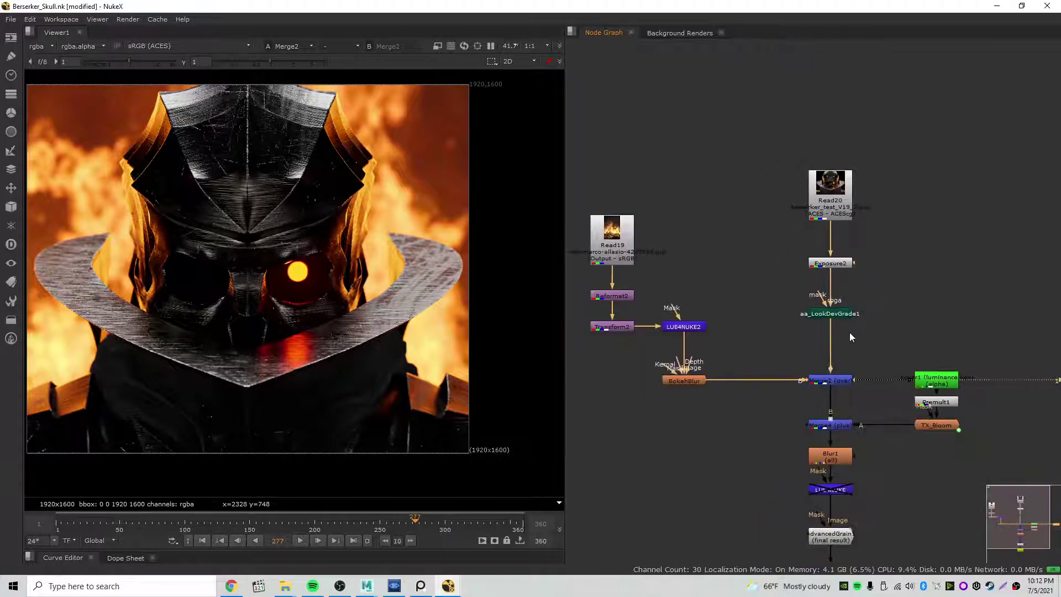
{"action": "scroll", "coordinate": [850, 338], "scroll_direction": "up", "scroll_amount": 5}
{"action": "left_click_drag", "start_coordinate": [835, 335], "coordinate": [715, 357]}
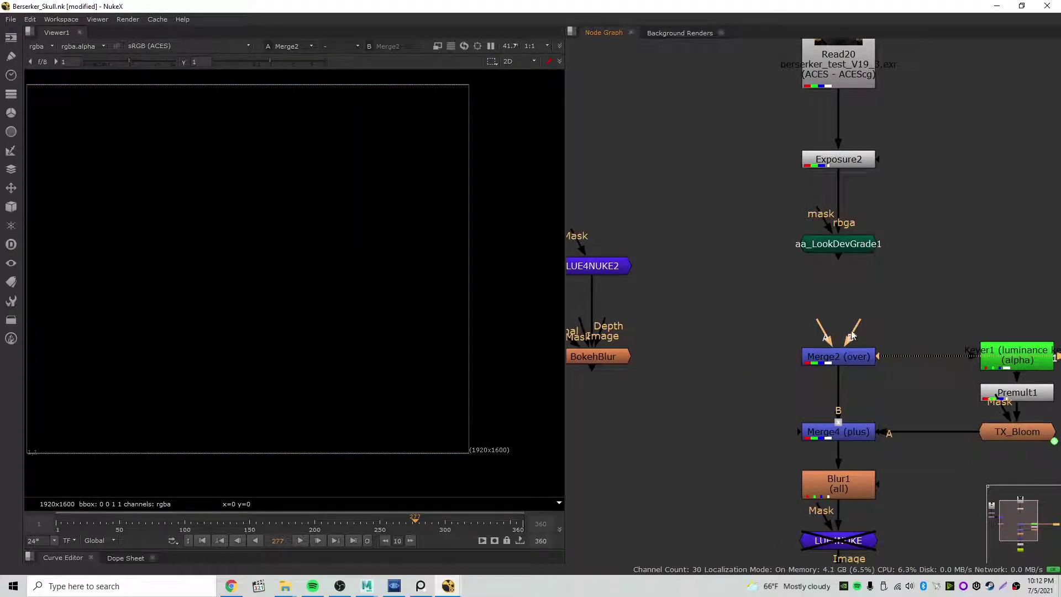
{"action": "left_click_drag", "start_coordinate": [852, 335], "coordinate": [592, 357]}
{"action": "left_click_drag", "start_coordinate": [824, 331], "coordinate": [843, 251]}
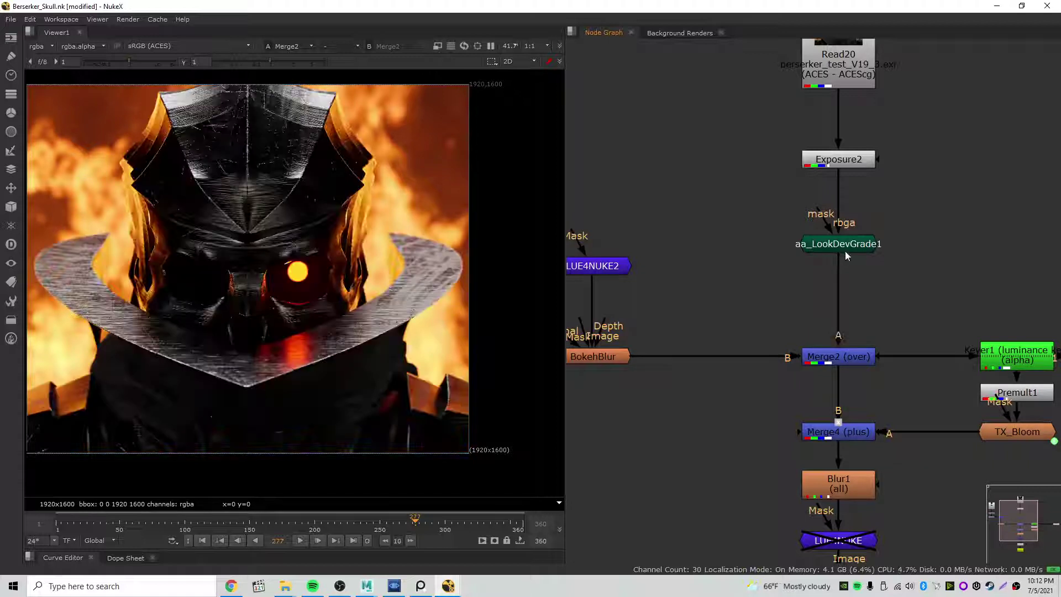
Review the Merge2 properties and the available merge operations, then close them without changing the operation.
{"action": "double_click", "coordinate": [845, 357]}
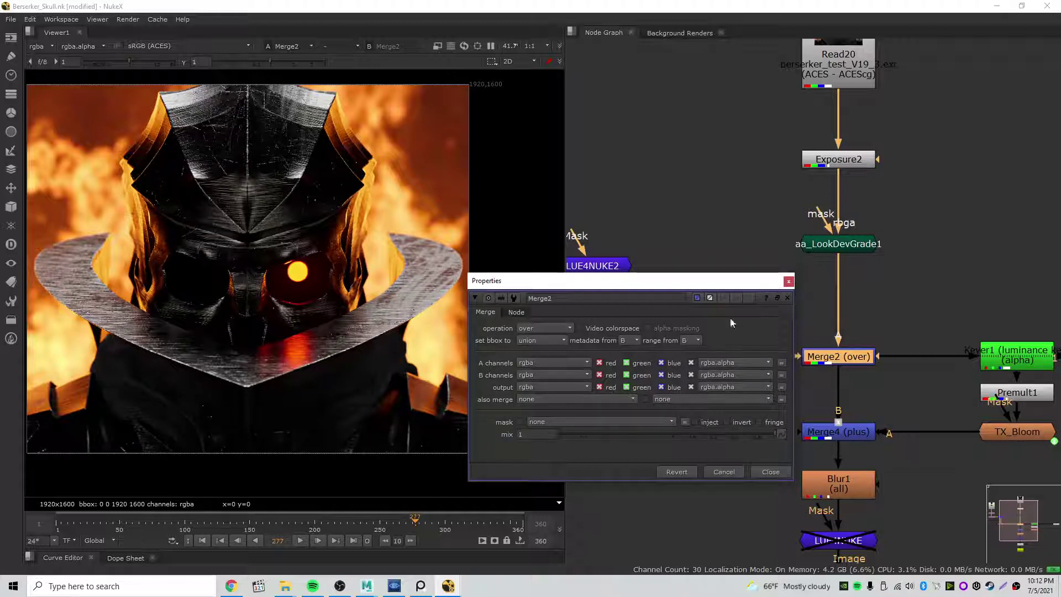
{"action": "left_click", "coordinate": [544, 329]}
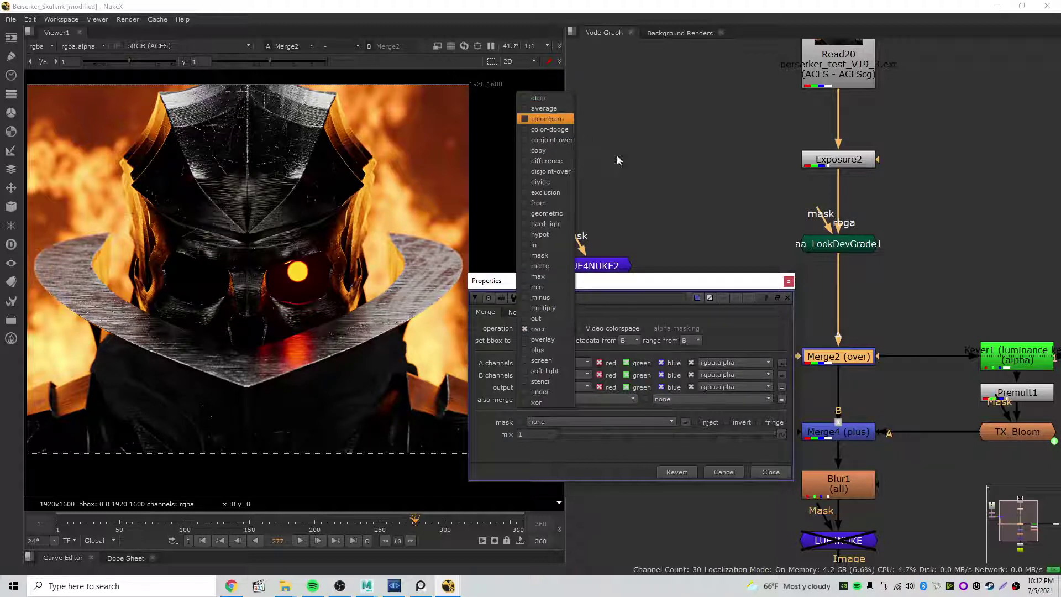
{"action": "left_click", "coordinate": [786, 292]}
{"action": "left_click", "coordinate": [790, 284]}
{"action": "left_click", "coordinate": [879, 294]}
Select Merge2, trace its fire and skull inputs, and examine the glowing eye in the composite.
{"action": "middle_click_drag", "start_coordinate": [891, 291], "coordinate": [776, 275]}
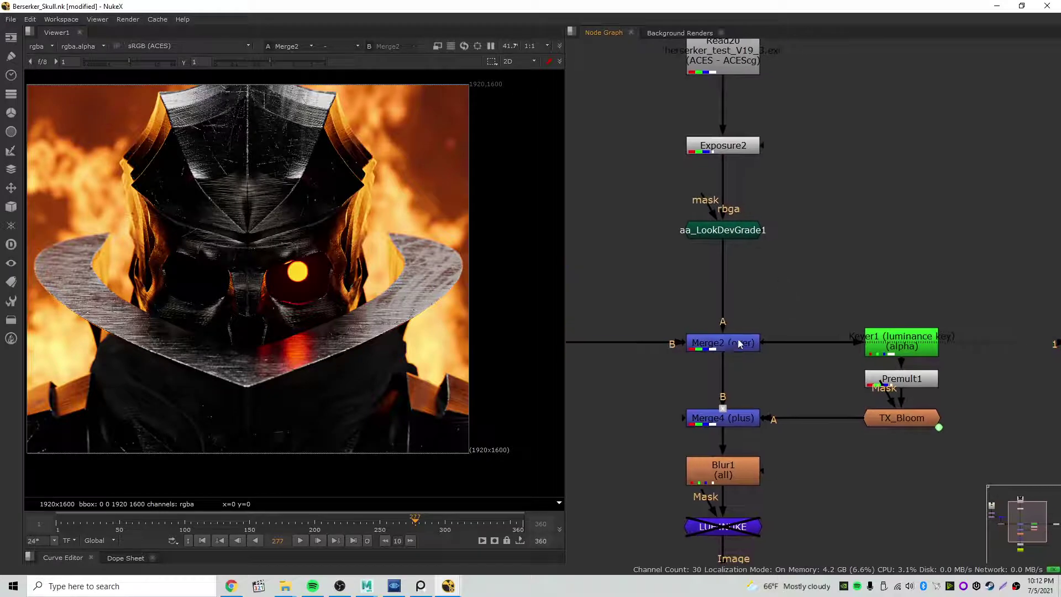
{"action": "left_click", "coordinate": [723, 343]}
{"action": "middle_click_drag", "start_coordinate": [779, 232], "coordinate": [829, 379]}
{"action": "middle_click_drag", "start_coordinate": [623, 371], "coordinate": [871, 301]}
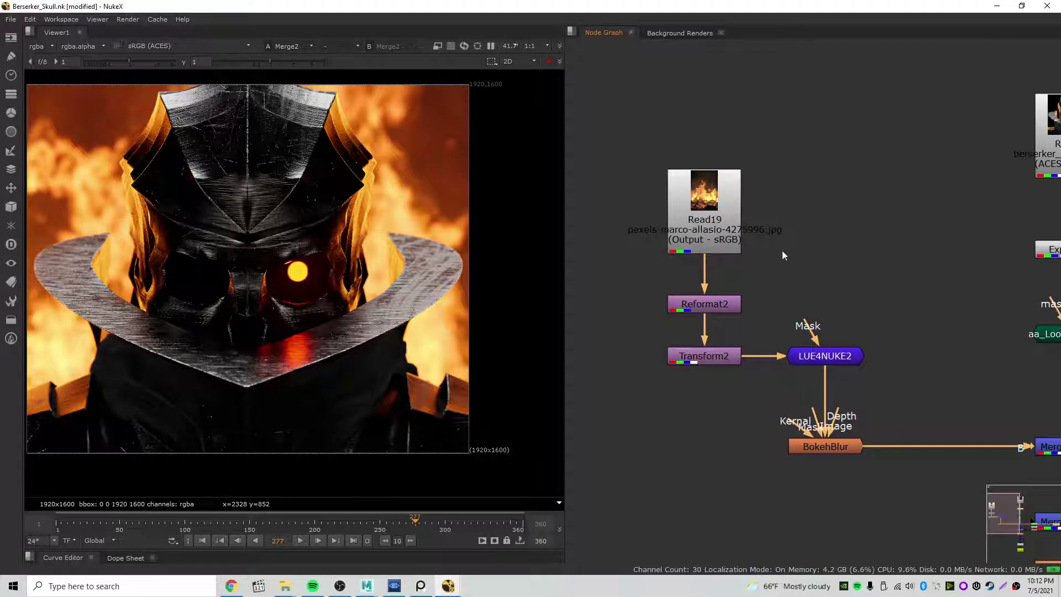
{"action": "middle_click_drag", "start_coordinate": [914, 347], "coordinate": [674, 251]}
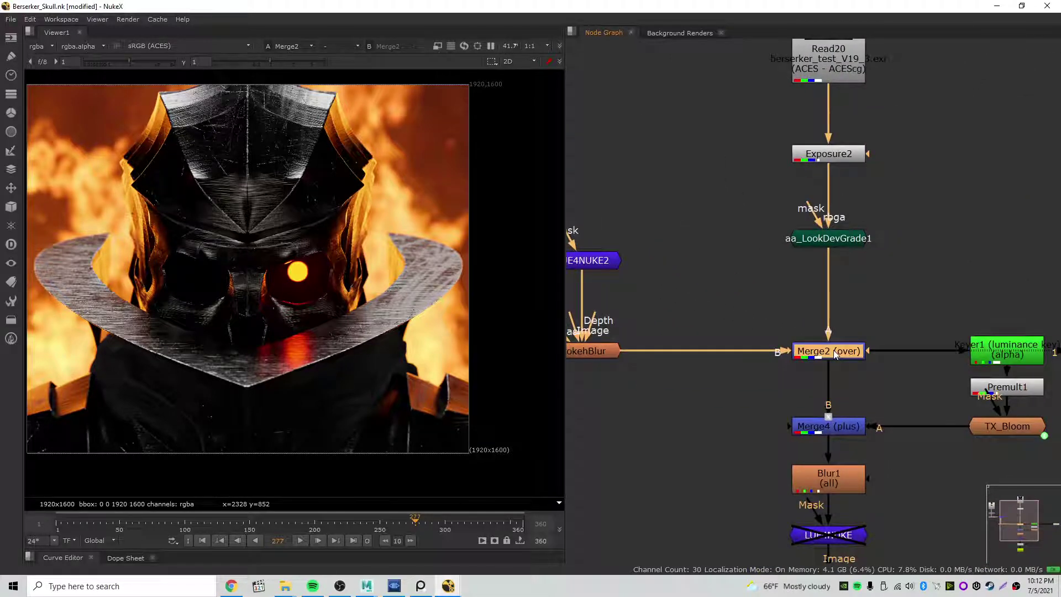
{"action": "scroll", "coordinate": [307, 273], "scroll_direction": "up", "scroll_amount": 3}
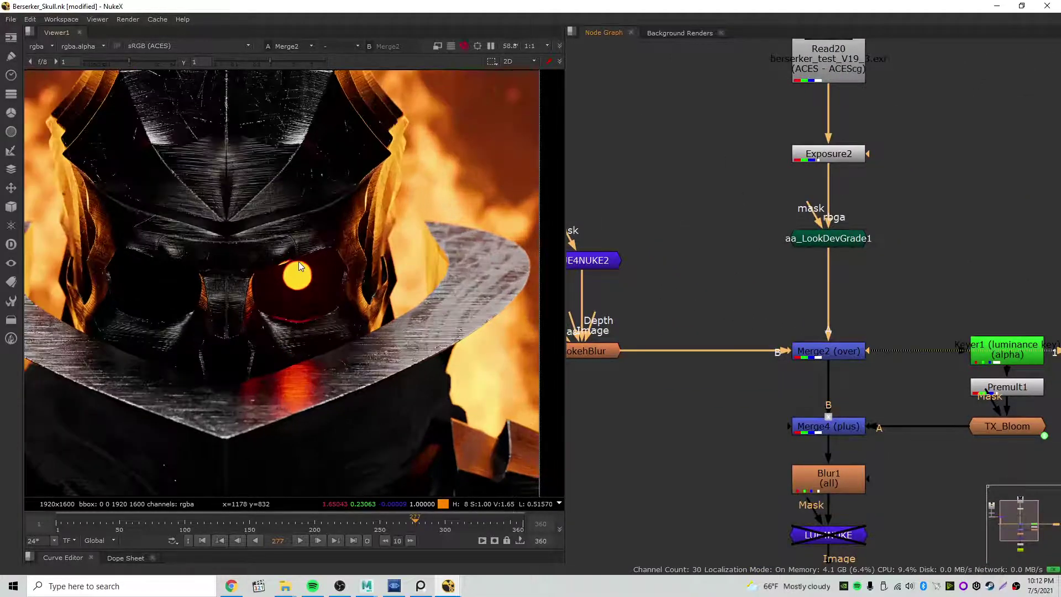
{"action": "scroll", "coordinate": [299, 266], "scroll_direction": "down", "scroll_amount": 1}
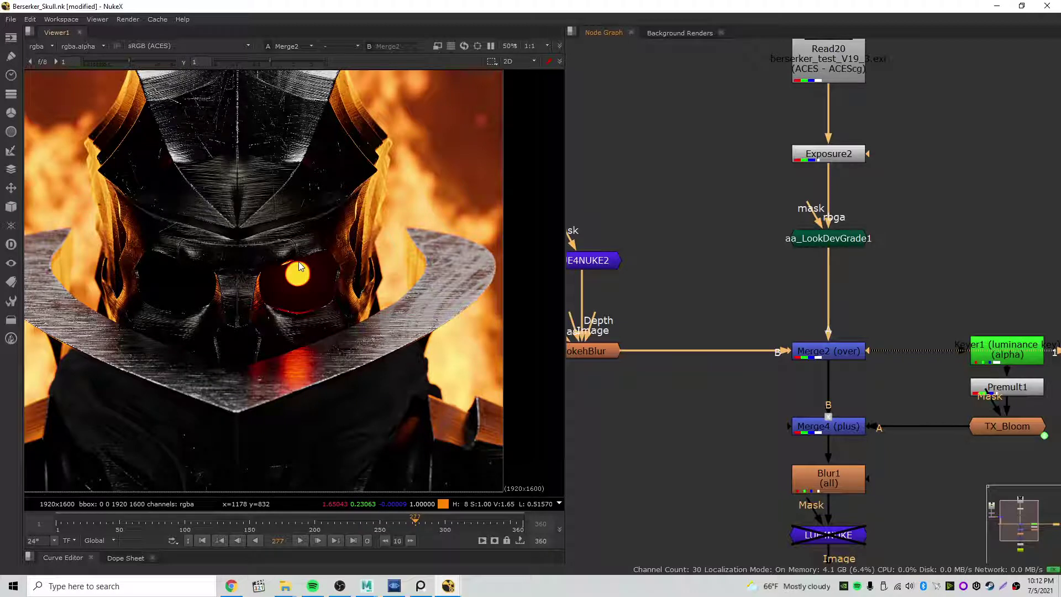
Select the fire branch nodes from Read19 through BokehBlur in the node graph.
{"action": "middle_click_drag", "start_coordinate": [664, 299], "coordinate": [898, 324]}
{"action": "scroll", "coordinate": [898, 324], "scroll_direction": "down", "scroll_amount": 5}
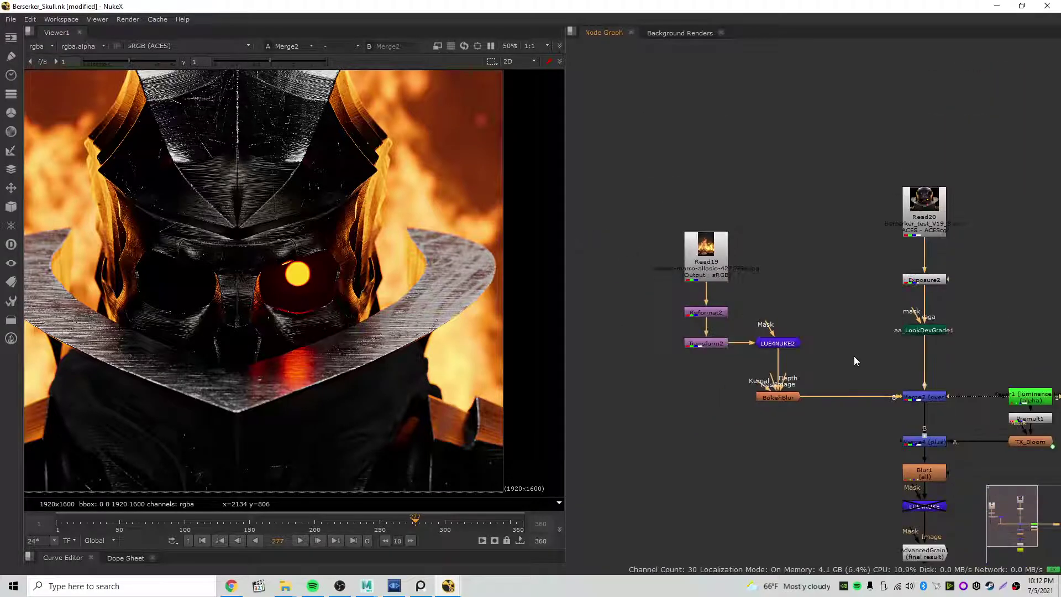
{"action": "middle_click_drag", "start_coordinate": [910, 304], "coordinate": [791, 249]}
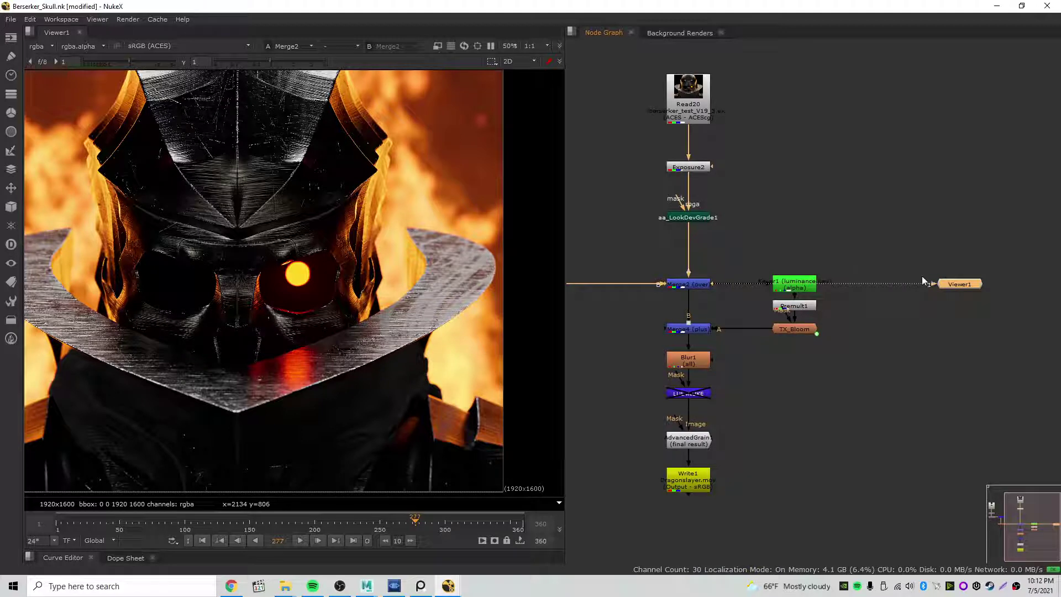
{"action": "middle_click_drag", "start_coordinate": [774, 256], "coordinate": [956, 294]}
{"action": "left_click_drag", "start_coordinate": [594, 112], "coordinate": [785, 327]}
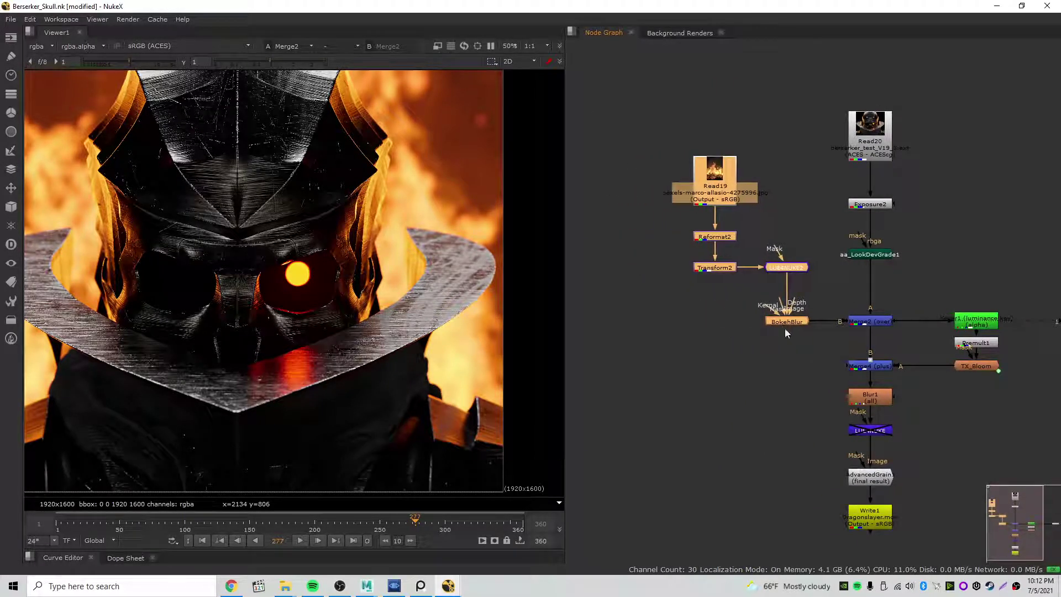
Select the skull branch from Read20 through aa_LookDevGrade1 and move it down closer to Merge2.
{"action": "middle_click_drag", "start_coordinate": [801, 345], "coordinate": [678, 368]}
{"action": "left_click_drag", "start_coordinate": [813, 113], "coordinate": [688, 289]}
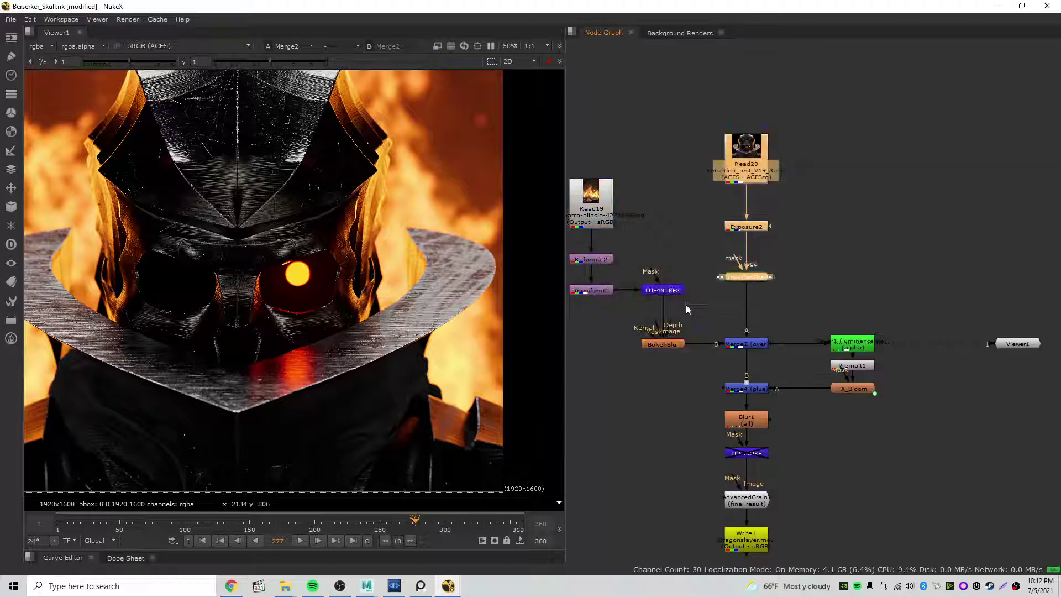
{"action": "left_click_drag", "start_coordinate": [755, 276], "coordinate": [754, 303]}
{"action": "mouse_move", "coordinate": [818, 276]}
{"action": "middle_mouse_down"}
{"action": "mouse_move", "coordinate": [891, 284]}
{"action": "mouse_move", "coordinate": [834, 268]}
{"action": "middle_mouse_up"}
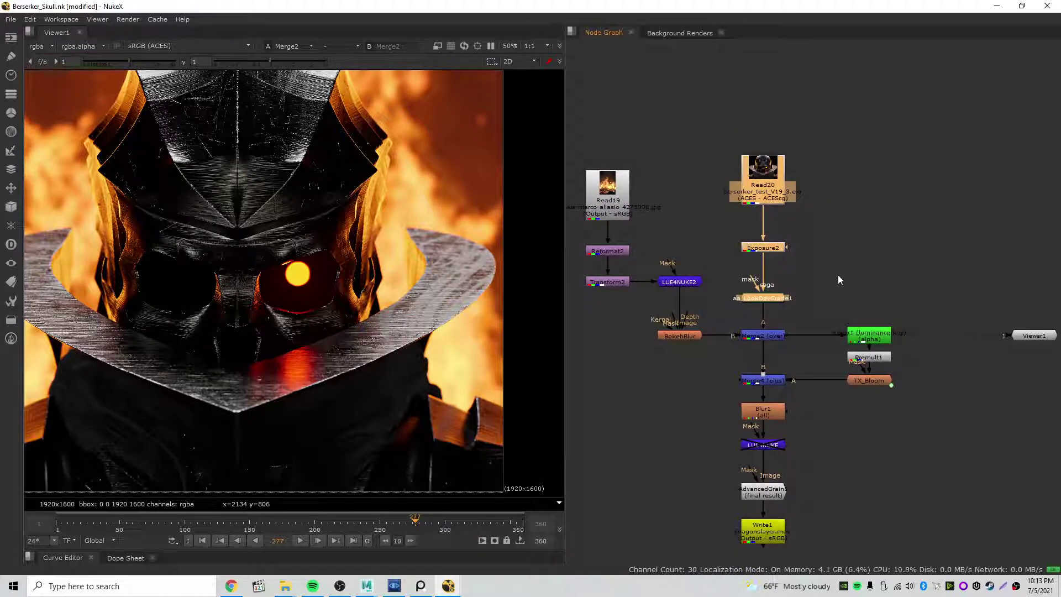
Move the Keyer1, Premult1 and TX_Bloom branch closer to the merge nodes, and bring Viewer1 nearer to it.
{"action": "left_click_drag", "start_coordinate": [929, 296], "coordinate": [845, 384]}
{"action": "left_click", "coordinate": [910, 370]}
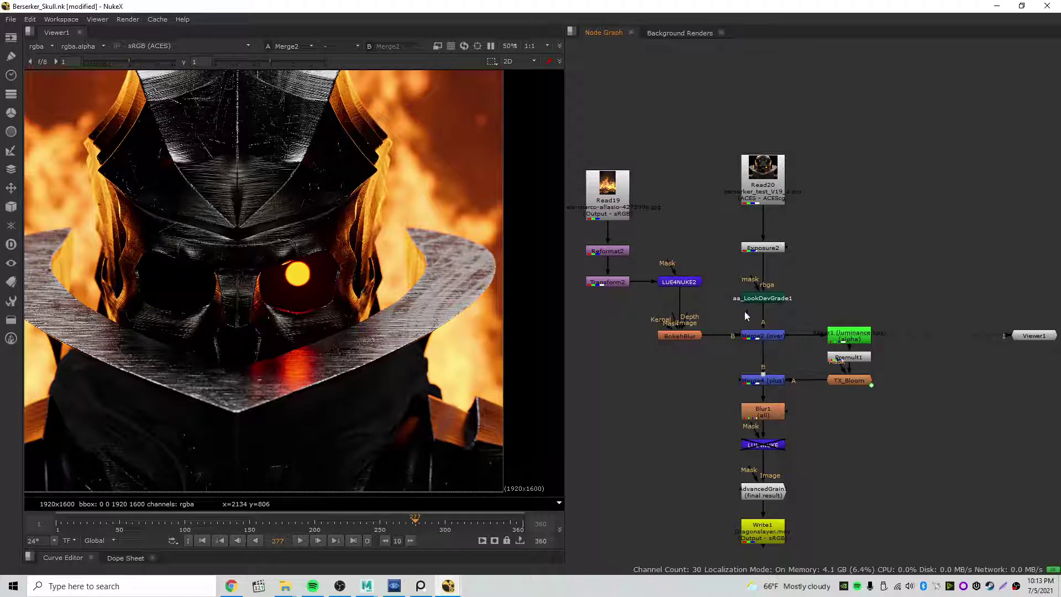
{"action": "middle_click_drag", "start_coordinate": [829, 273], "coordinate": [788, 256]}
{"action": "left_click_drag", "start_coordinate": [992, 319], "coordinate": [919, 318]}
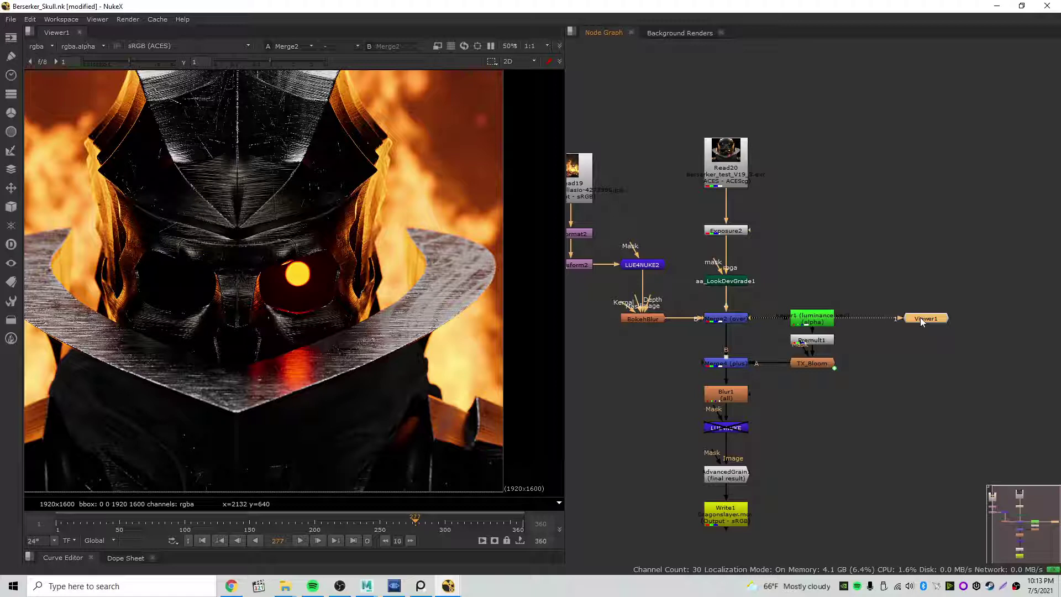
{"action": "left_click", "coordinate": [918, 320]}
{"action": "middle_click_drag", "start_coordinate": [796, 242], "coordinate": [829, 237]}
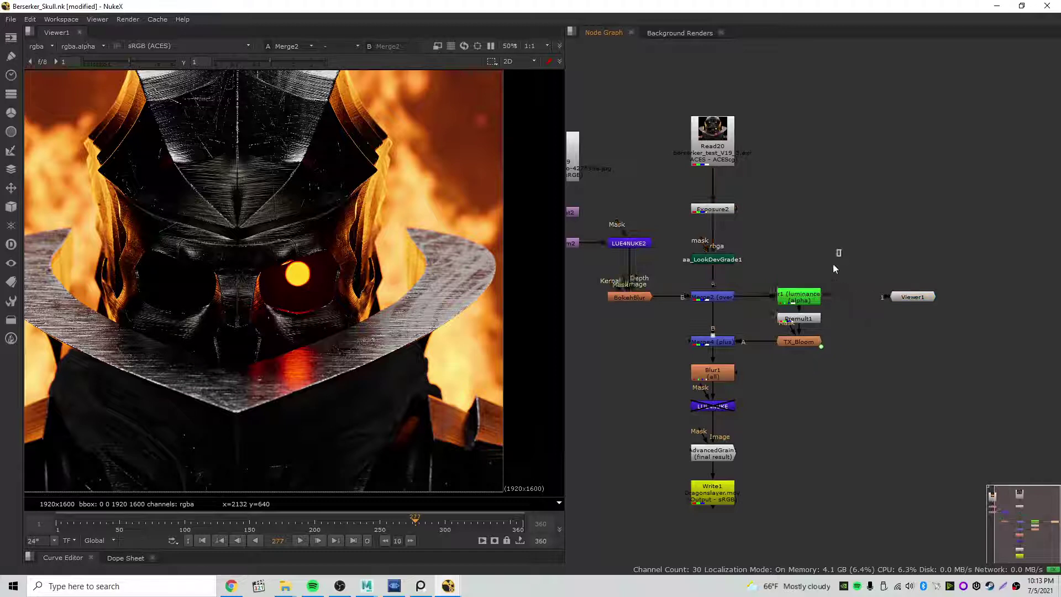
Select the bloom branch, move Blur1 up closer to Merge4, and pick out the LUE4NUKE and AdvancedGrain nodes below it.
{"action": "left_click_drag", "start_coordinate": [833, 264], "coordinate": [763, 377]}
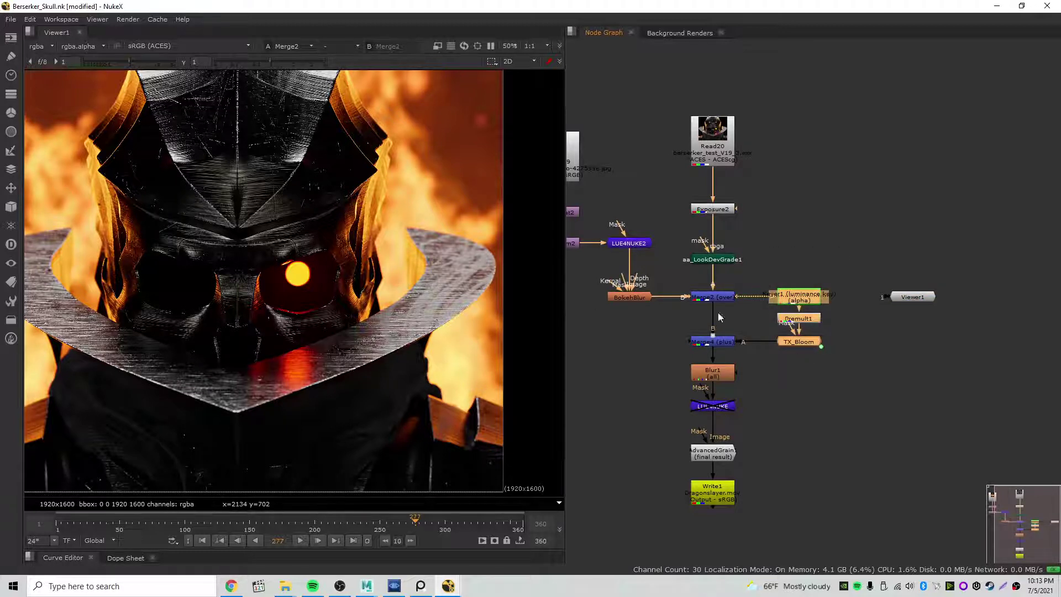
{"action": "left_click", "coordinate": [713, 376]}
{"action": "left_click_drag", "start_coordinate": [720, 378], "coordinate": [720, 368]}
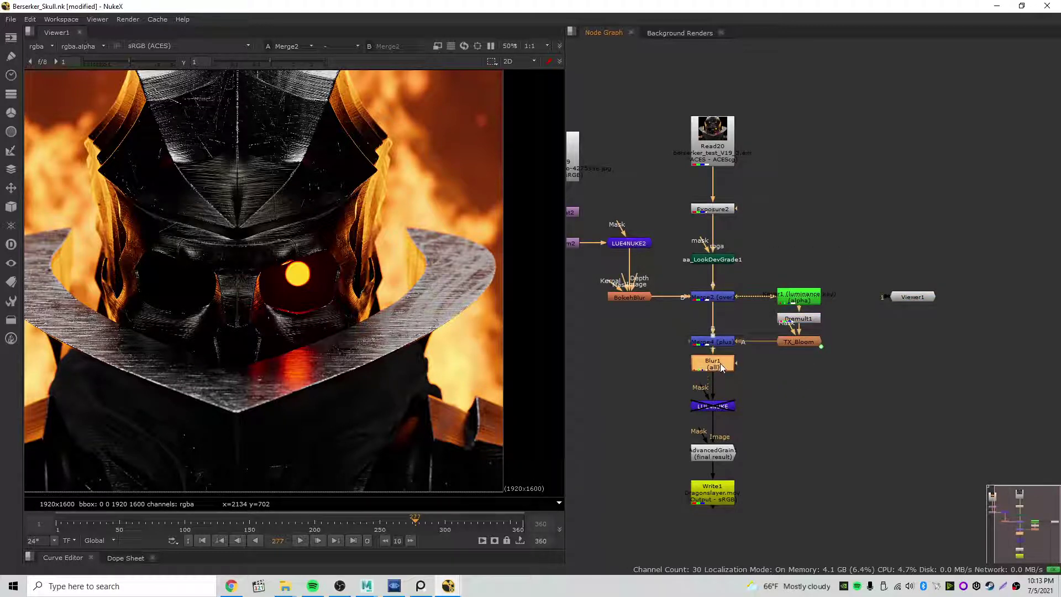
{"action": "left_click", "coordinate": [720, 409]}
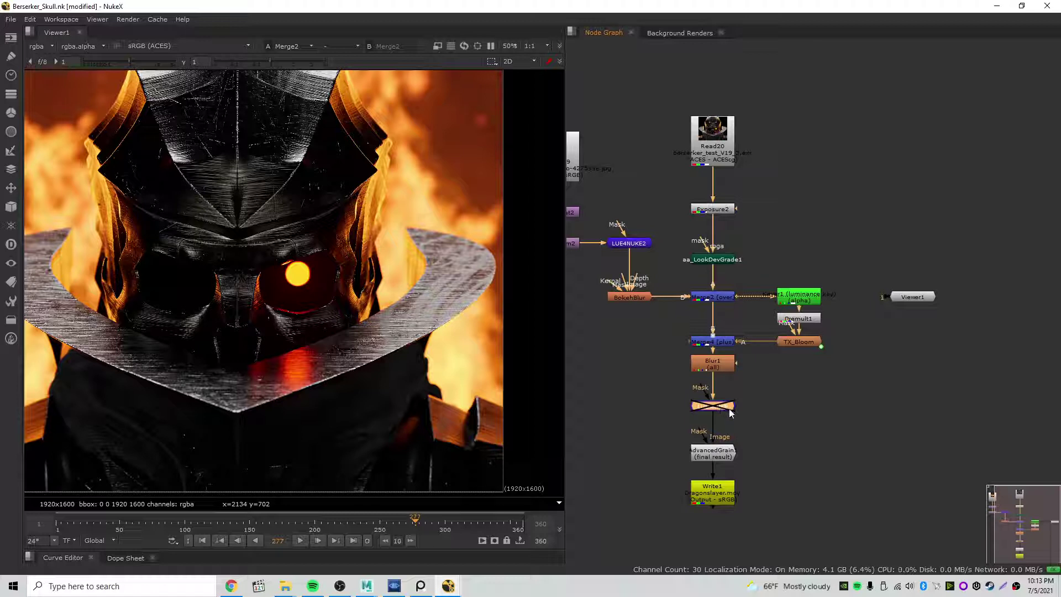
{"action": "left_click", "coordinate": [723, 457]}
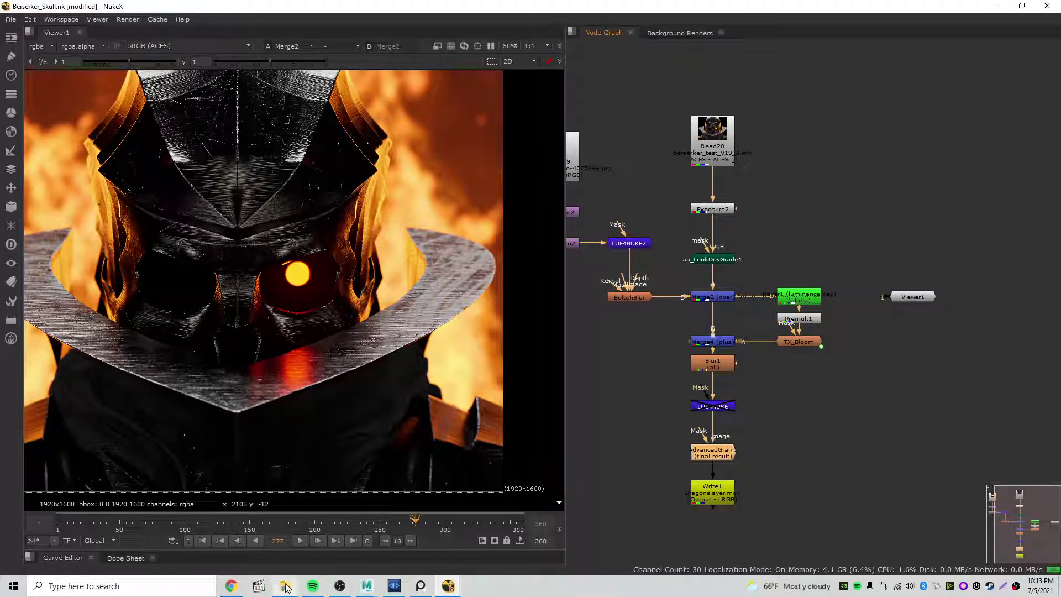
Switch to the RENDERS folder in File Explorer, browse its renders and open berserker_test_V8.png.
{"action": "mouse_move", "coordinate": [285, 586]}
{"action": "left_click", "coordinate": [334, 546]}
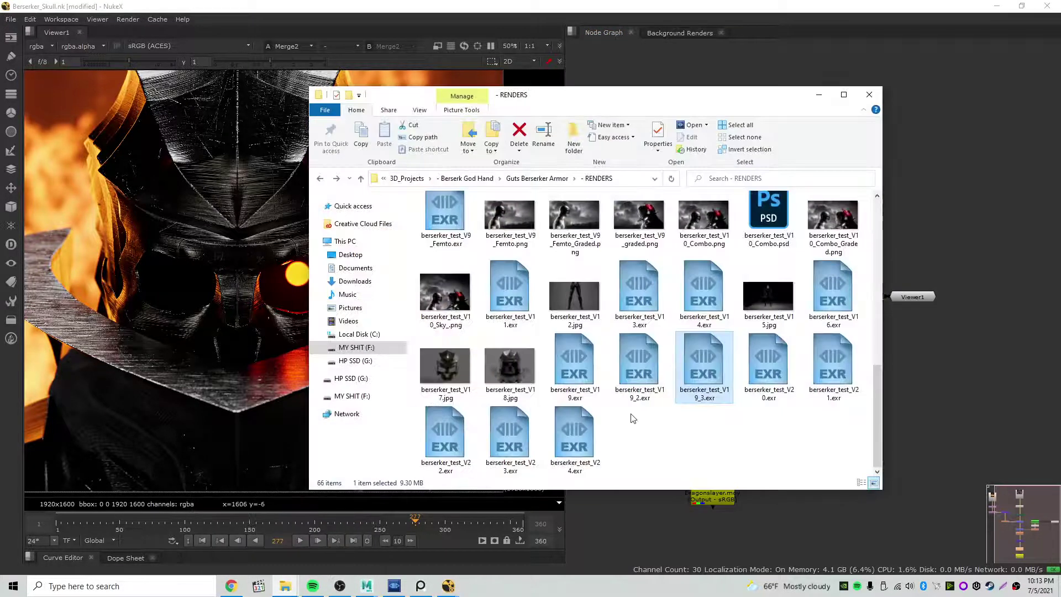
{"action": "scroll", "coordinate": [636, 293], "scroll_direction": "up", "scroll_amount": 6}
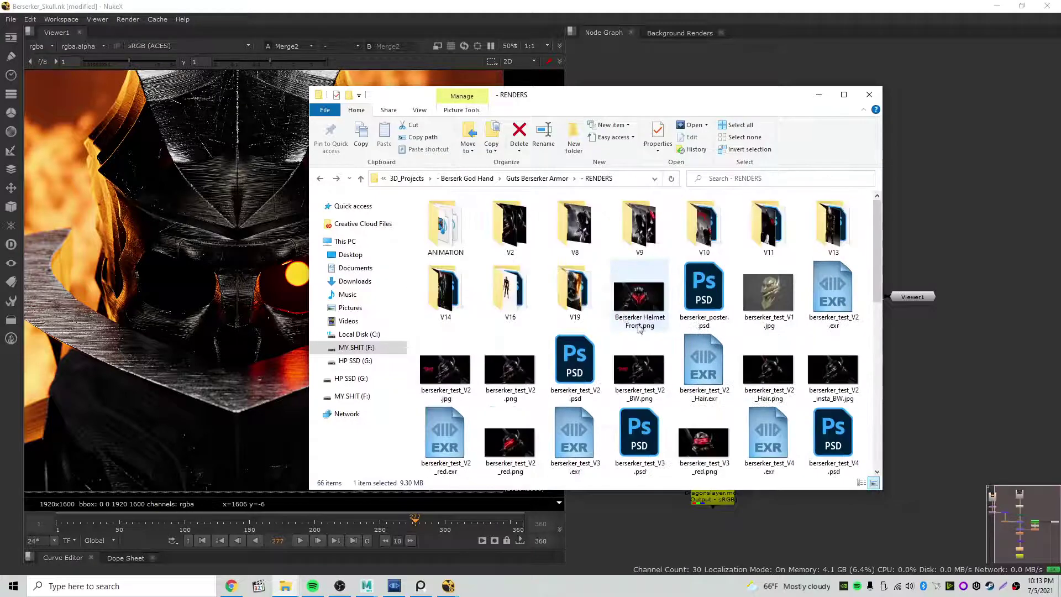
{"action": "scroll", "coordinate": [651, 362], "scroll_direction": "down", "scroll_amount": 1}
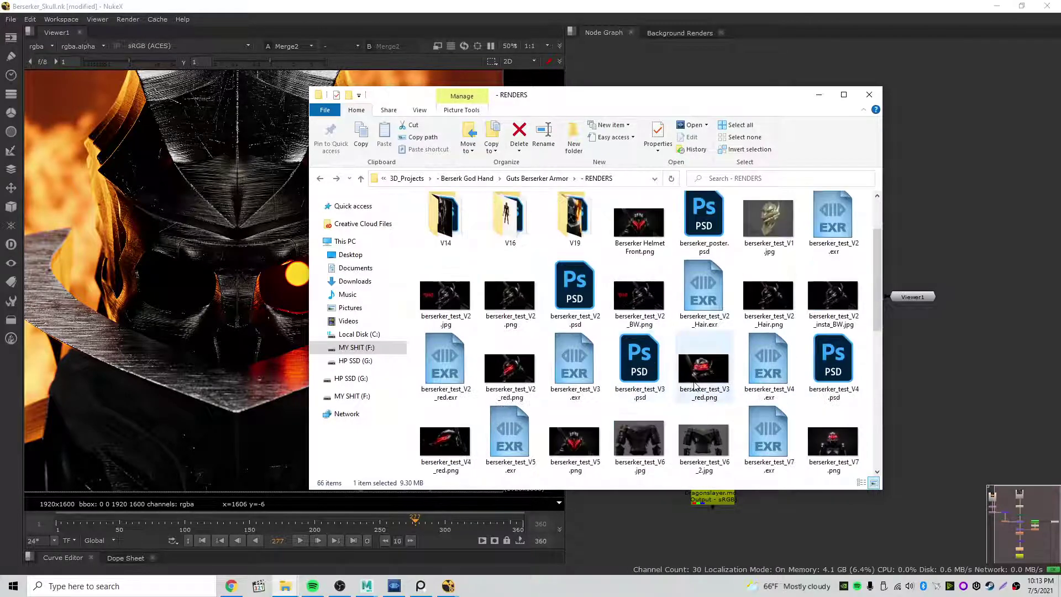
{"action": "scroll", "coordinate": [641, 409], "scroll_direction": "down", "scroll_amount": 2}
{"action": "double_click", "coordinate": [509, 359]}
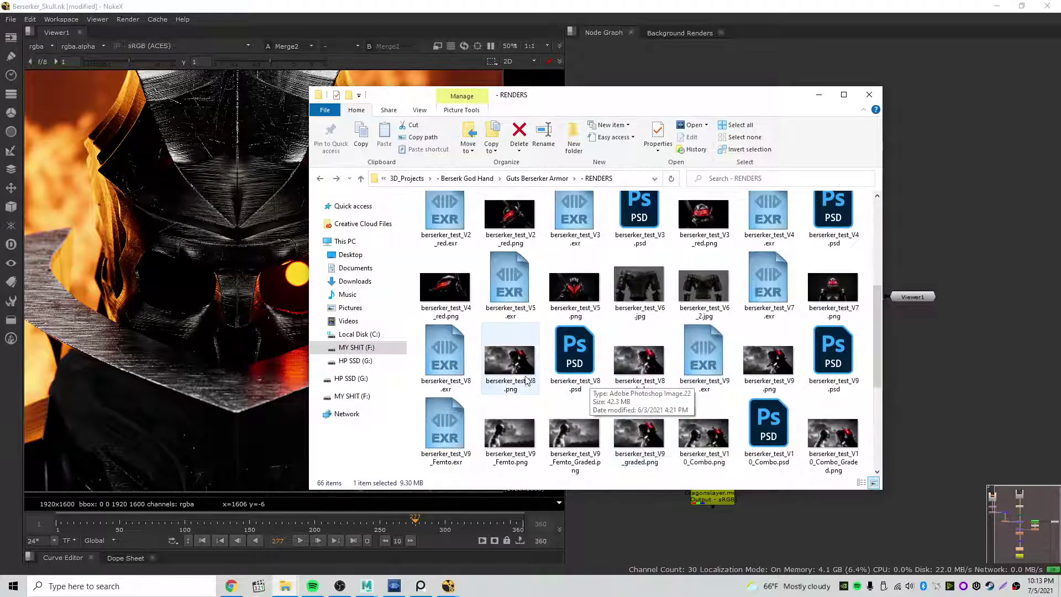
Examine the glow around the bright armor highlights and red helmet in the V8 render, then close the image and return to NukeX.
{"action": "scroll", "coordinate": [603, 280], "scroll_direction": "up", "scroll_amount": 1}
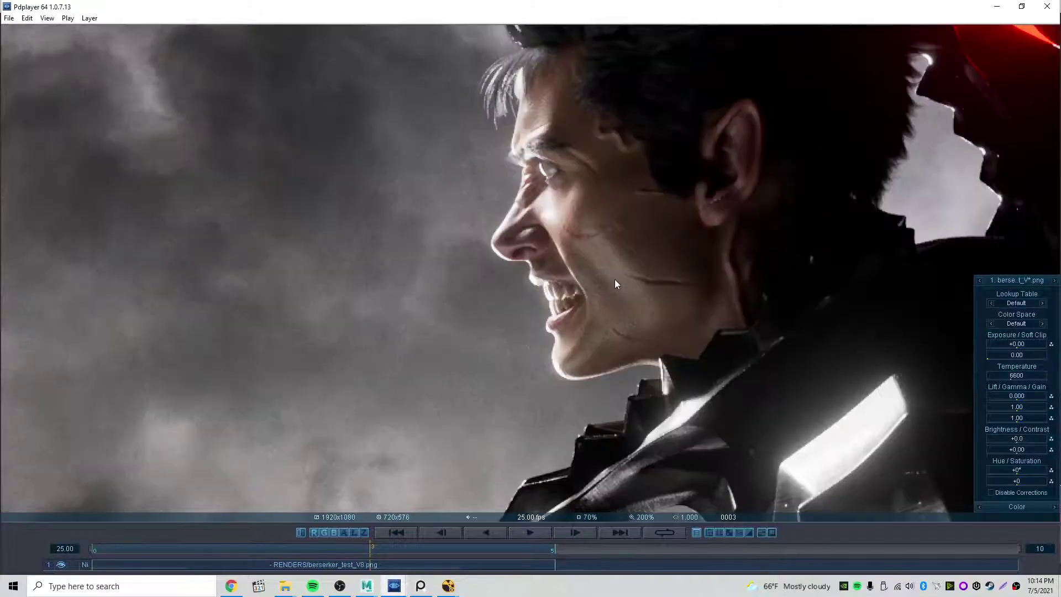
{"action": "left_click_drag", "start_coordinate": [528, 307], "coordinate": [411, 265]}
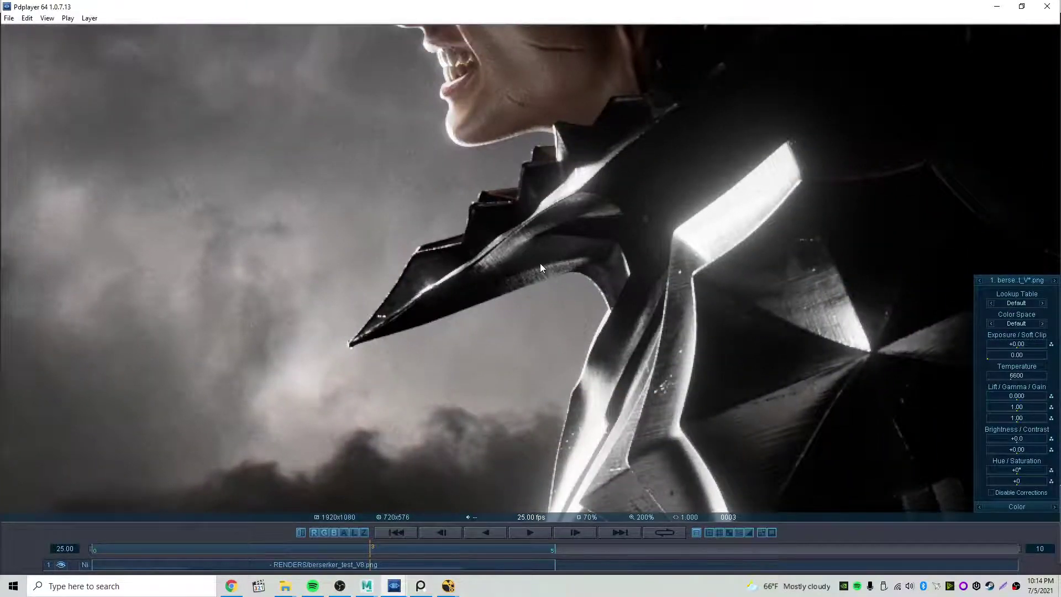
{"action": "scroll", "coordinate": [568, 277], "scroll_direction": "up", "scroll_amount": 3}
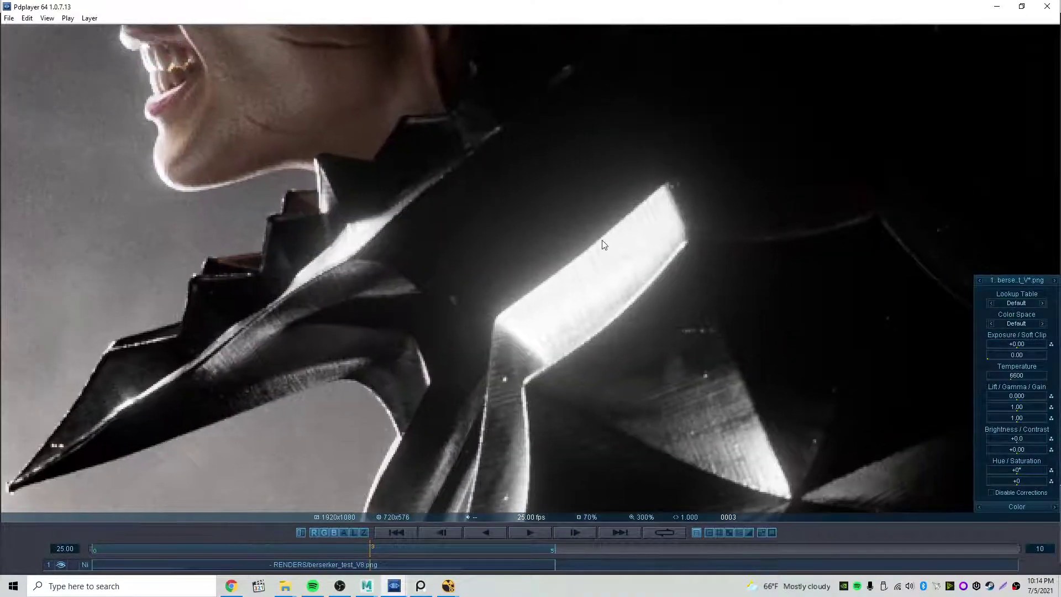
{"action": "left_click_drag", "start_coordinate": [638, 221], "coordinate": [517, 313]}
{"action": "scroll", "coordinate": [596, 288], "scroll_direction": "down", "scroll_amount": 1}
{"action": "scroll", "coordinate": [565, 316], "scroll_direction": "up", "scroll_amount": 2}
{"action": "scroll", "coordinate": [567, 316], "scroll_direction": "down", "scroll_amount": 1}
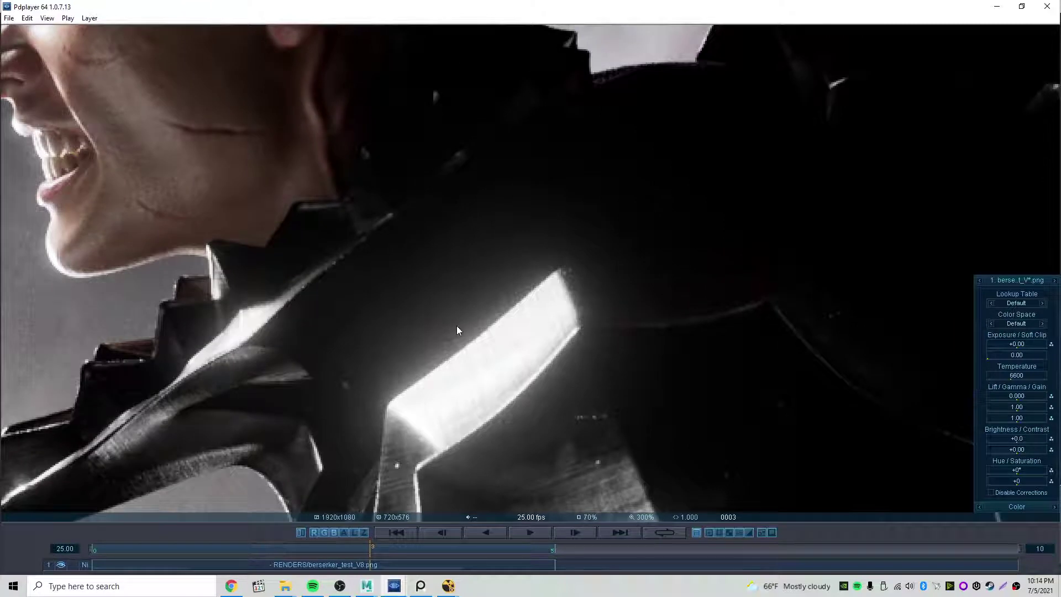
{"action": "scroll", "coordinate": [465, 333], "scroll_direction": "down", "scroll_amount": 2}
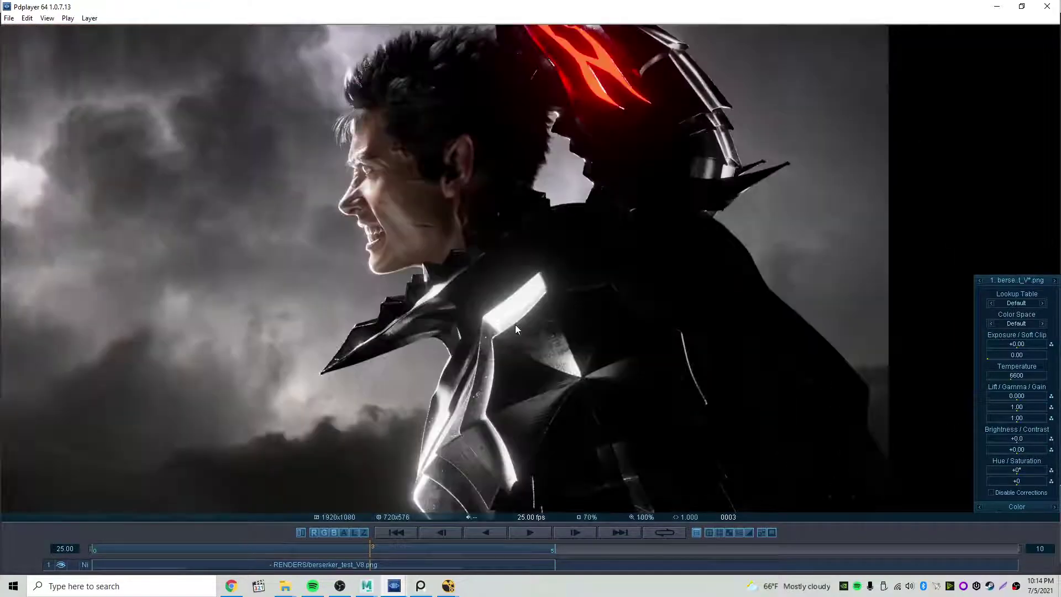
{"action": "left_click_drag", "start_coordinate": [546, 289], "coordinate": [516, 336]}
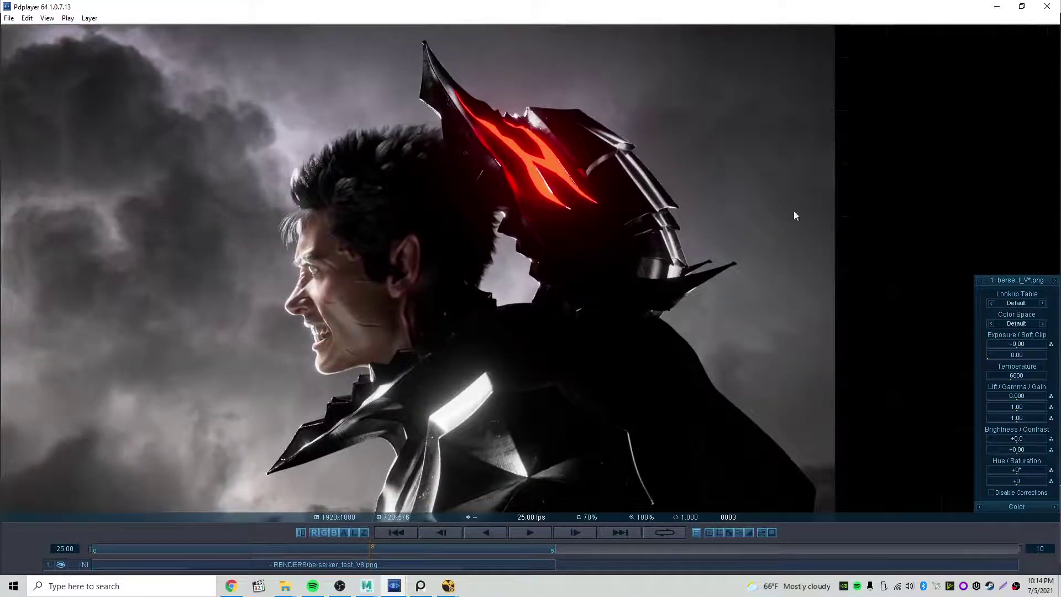
{"action": "left_click", "coordinate": [1048, 6]}
{"action": "left_click", "coordinate": [816, 94]}
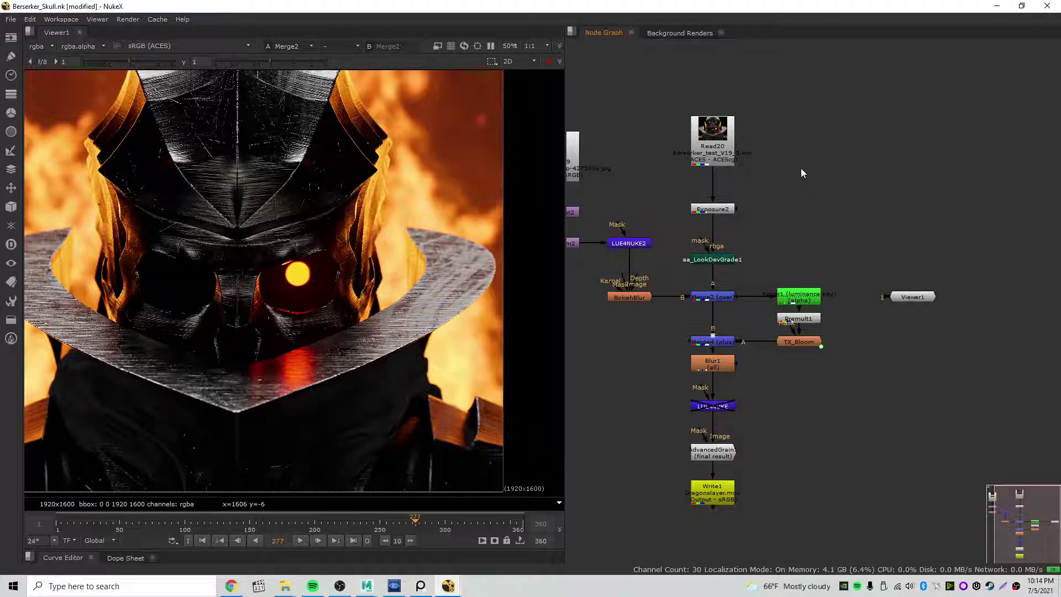
Move Viewer1 down below the level of the bloom branch and examine the full skull composite.
{"action": "left_click_drag", "start_coordinate": [906, 255], "coordinate": [925, 339]}
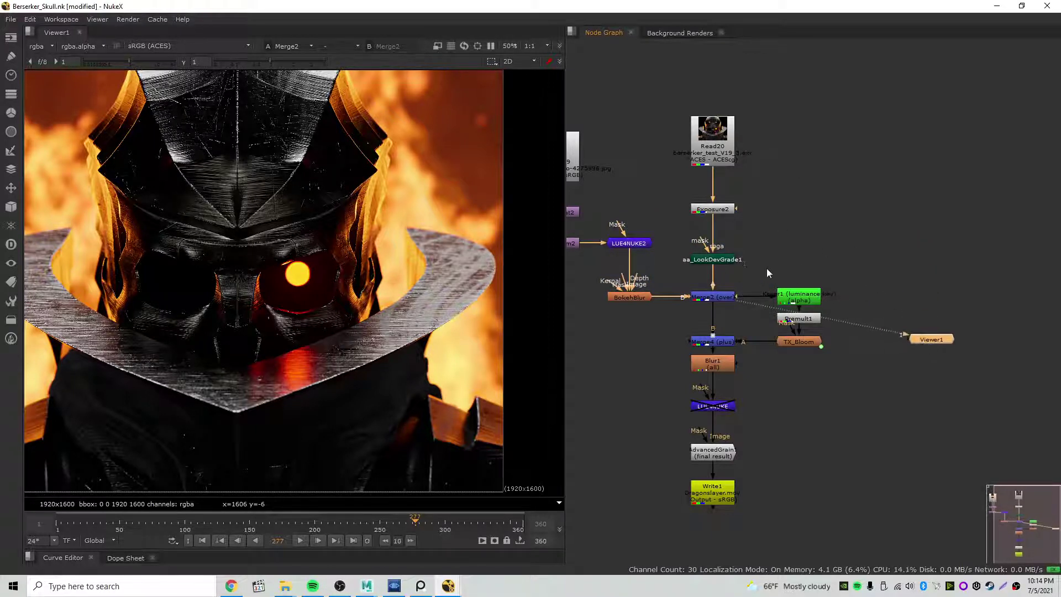
{"action": "middle_click_drag", "start_coordinate": [290, 285], "coordinate": [389, 281]}
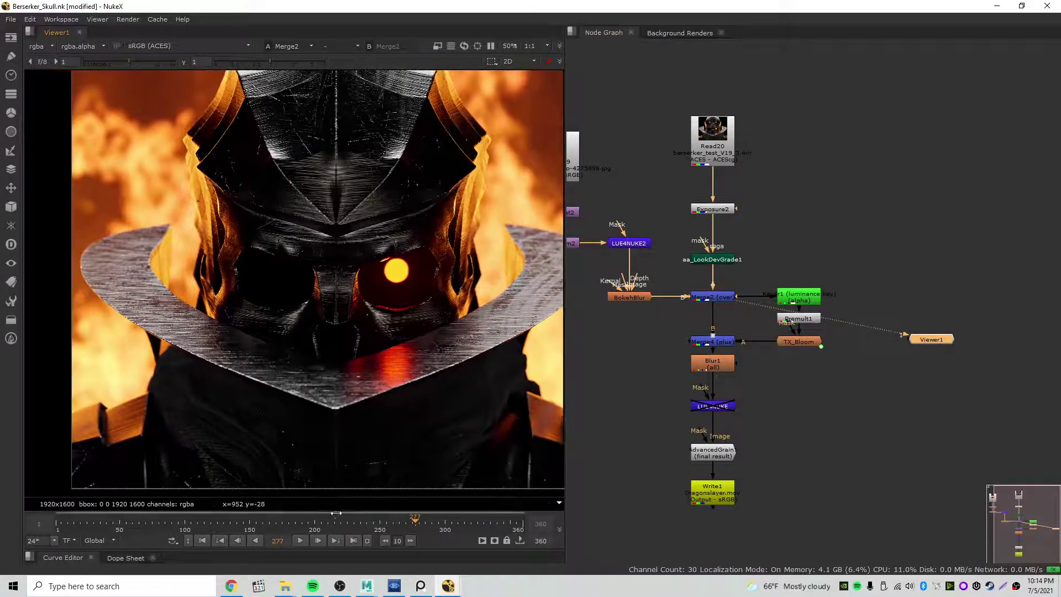
{"action": "scroll", "coordinate": [358, 289], "scroll_direction": "up", "scroll_amount": 2}
{"action": "scroll", "coordinate": [357, 288], "scroll_direction": "down", "scroll_amount": 4}
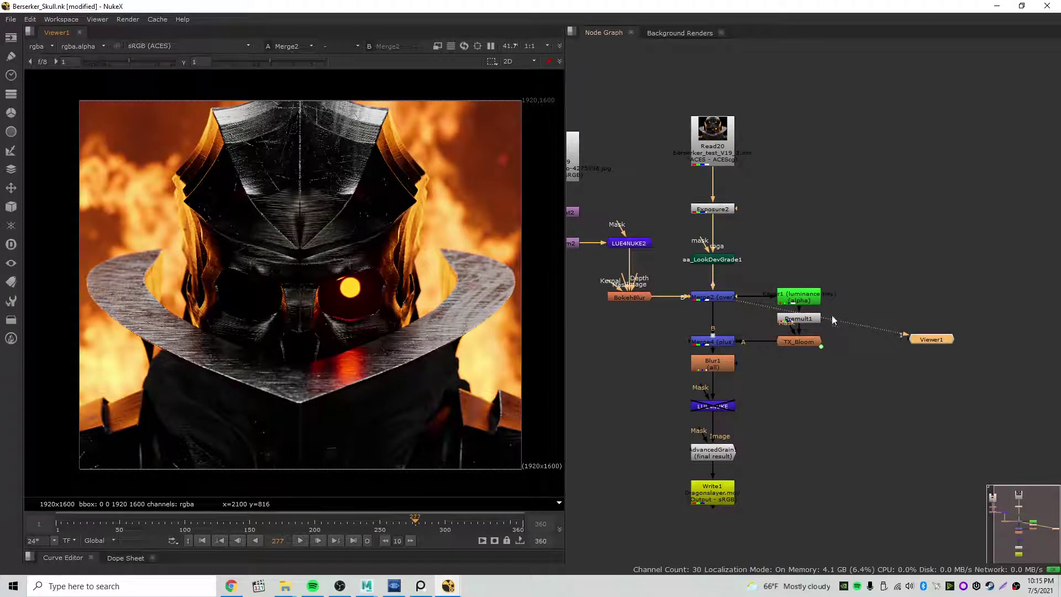
{"action": "left_click_drag", "start_coordinate": [912, 340], "coordinate": [901, 442]}
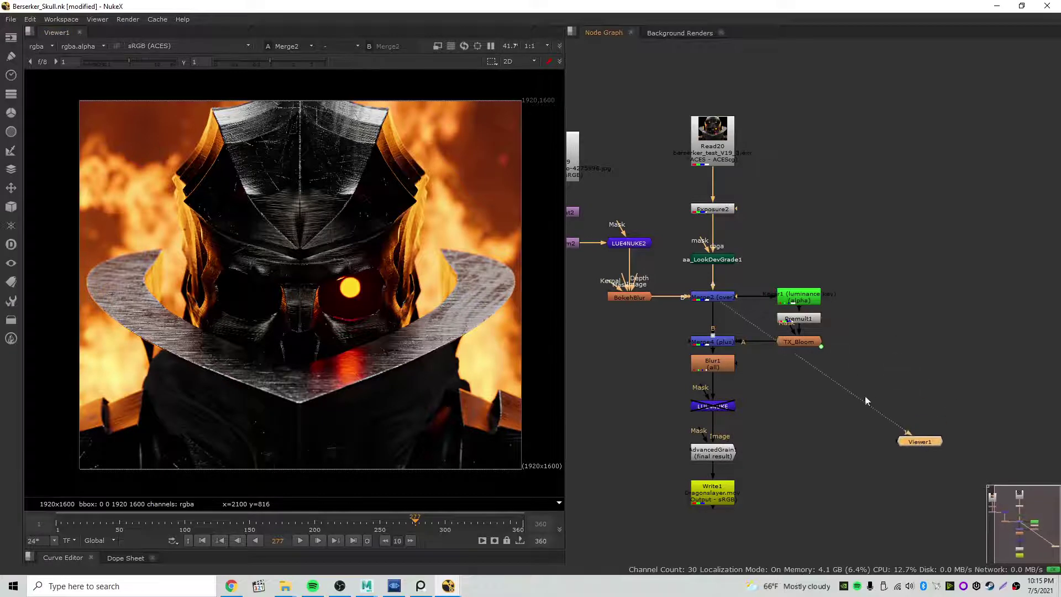
View the output of Keyer1 and display its alpha channel.
{"action": "left_click", "coordinate": [794, 300]}
{"action": "key", "text": "1"}
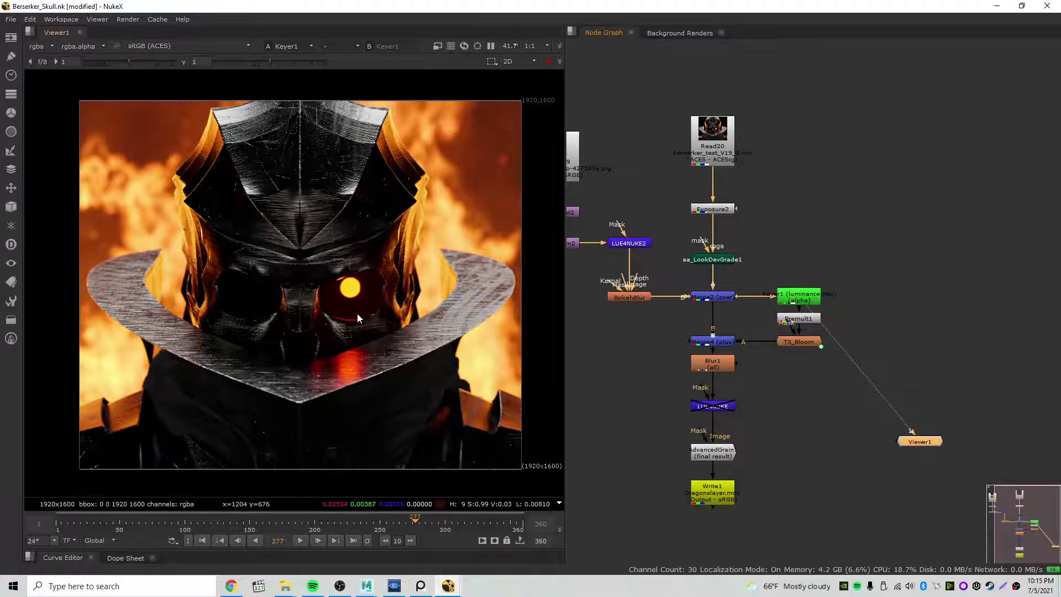
{"action": "key", "text": "a"}
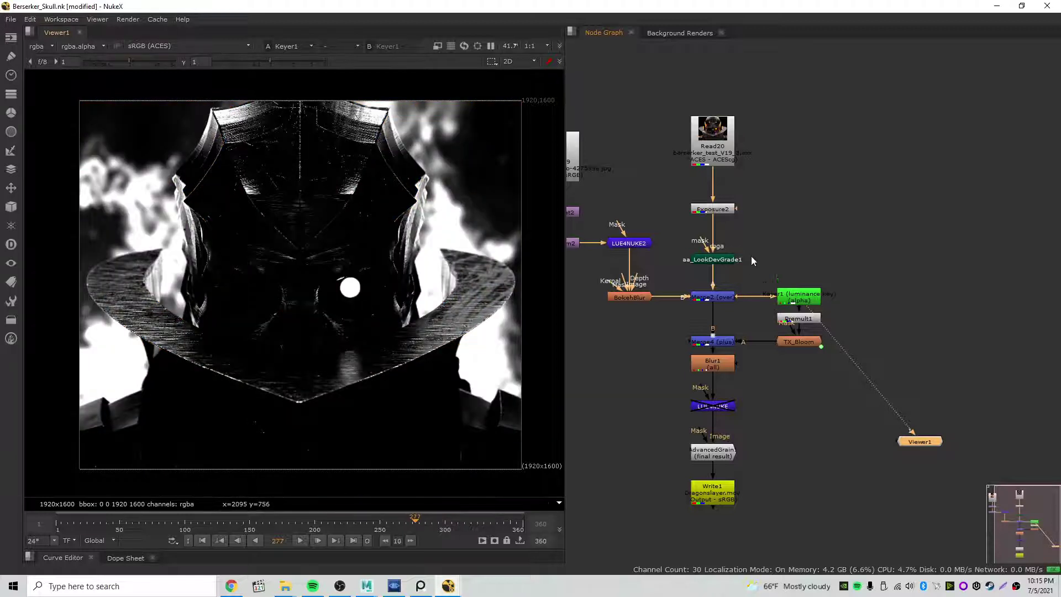
Compare the alpha channels of Read20, Merge2 and Keyer1 in the viewer.
{"action": "left_click", "coordinate": [719, 160]}
{"action": "key", "text": "1"}
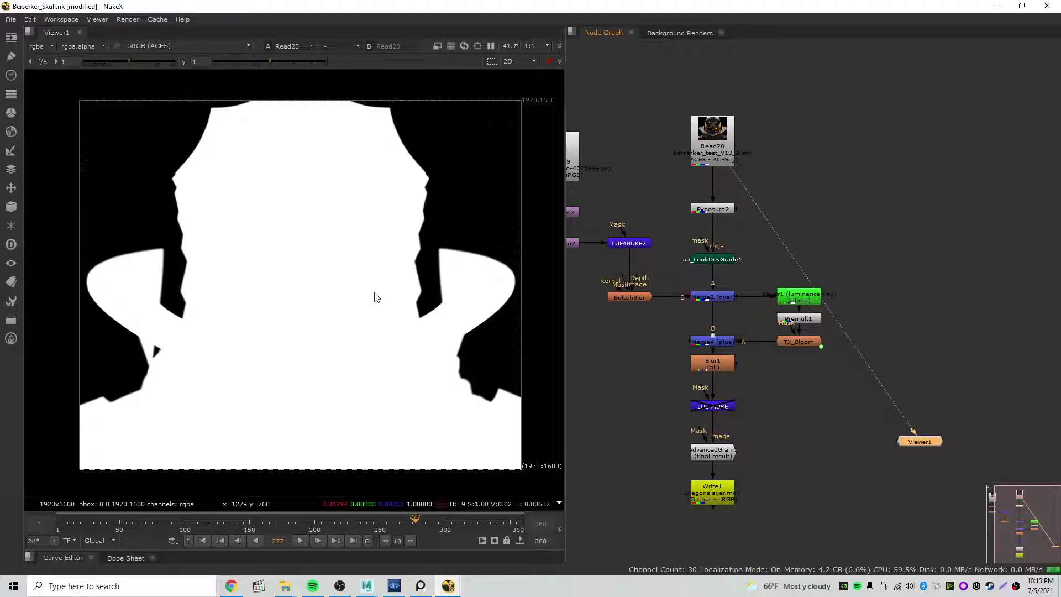
{"action": "left_click", "coordinate": [712, 297]}
{"action": "key", "text": "1"}
{"action": "left_click", "coordinate": [794, 306]}
{"action": "key", "text": "1"}
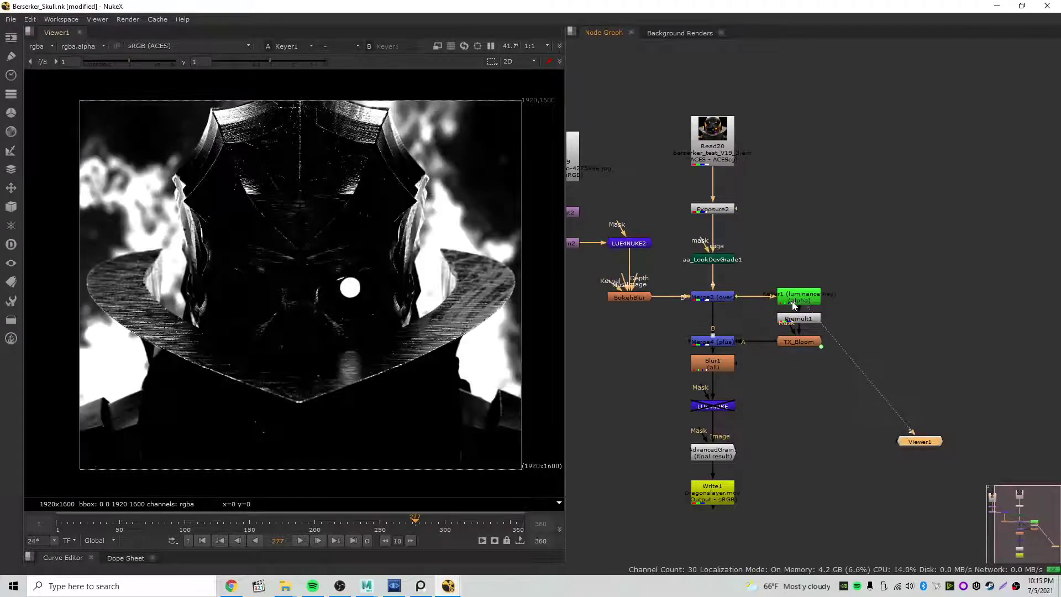
In Keyer1's properties, lower the luminance range handle A to 0, raise it to about 0.100, and close the properties.
{"action": "double_click", "coordinate": [808, 301]}
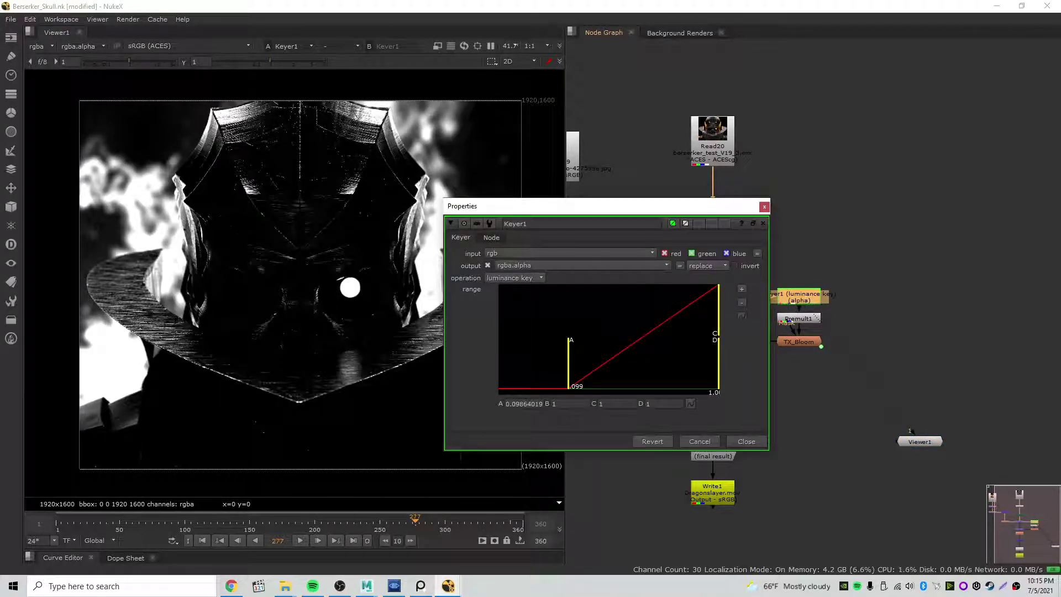
{"action": "left_click_drag", "start_coordinate": [554, 209], "coordinate": [696, 195]}
{"action": "scroll", "coordinate": [371, 298], "scroll_direction": "up", "scroll_amount": 1}
{"action": "scroll", "coordinate": [372, 297], "scroll_direction": "down", "scroll_amount": 1}
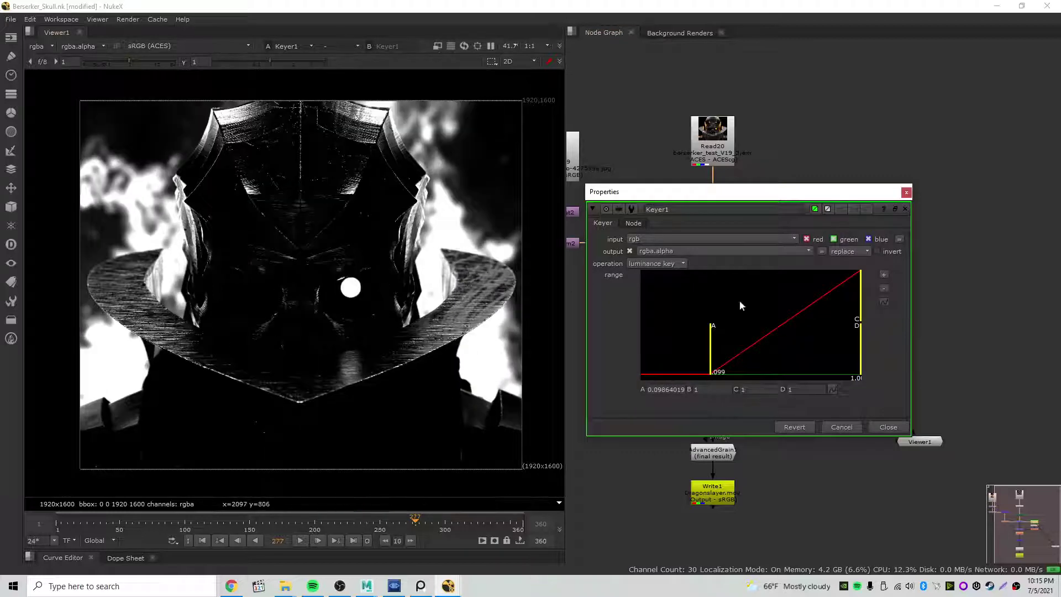
{"action": "left_click_drag", "start_coordinate": [711, 343], "coordinate": [573, 344]}
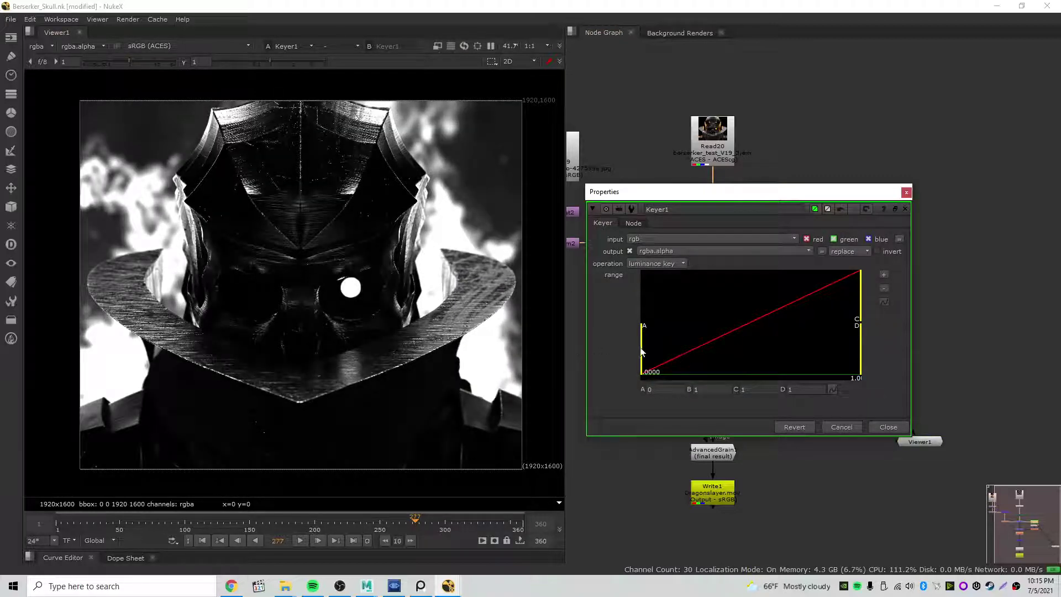
{"action": "left_click_drag", "start_coordinate": [642, 351], "coordinate": [711, 361]}
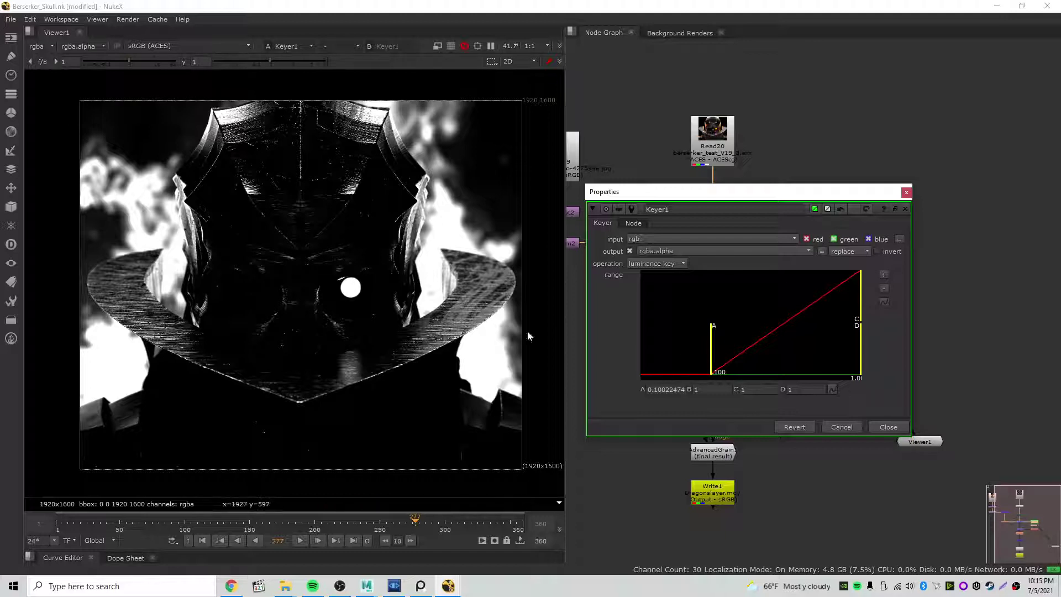
{"action": "left_click", "coordinate": [906, 192]}
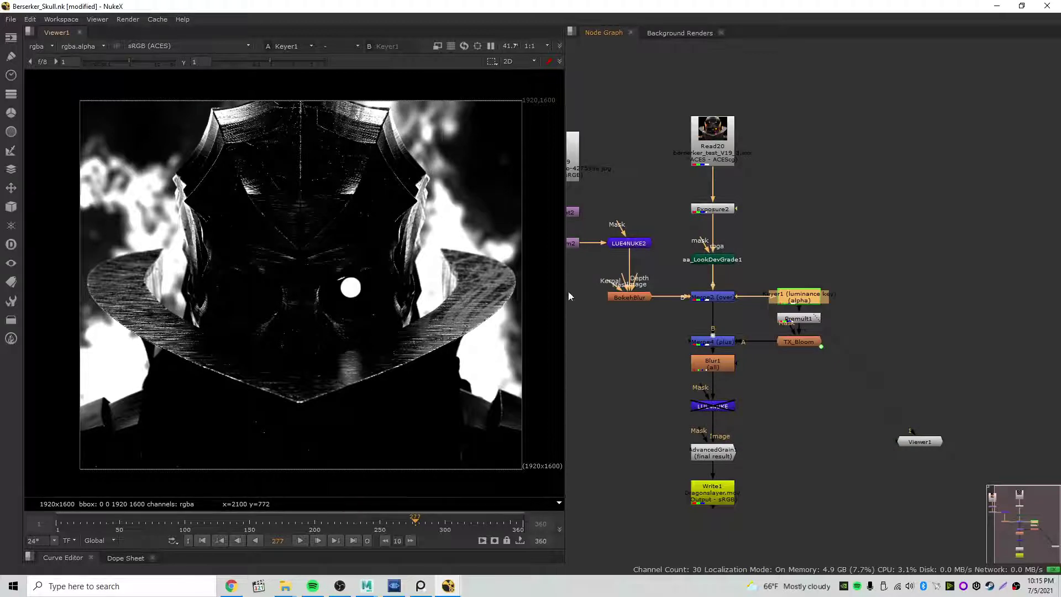
View the output of Premult1 and toggle the node off and on to compare the image with and without premultiplication.
{"action": "scroll", "coordinate": [806, 323], "scroll_direction": "up", "scroll_amount": 5}
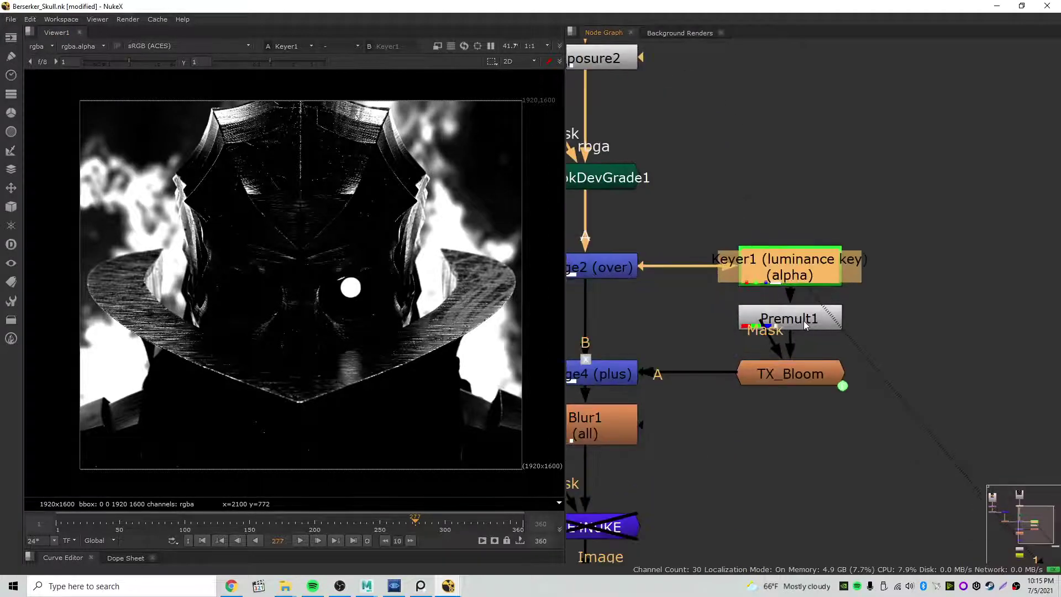
{"action": "left_click", "coordinate": [804, 321]}
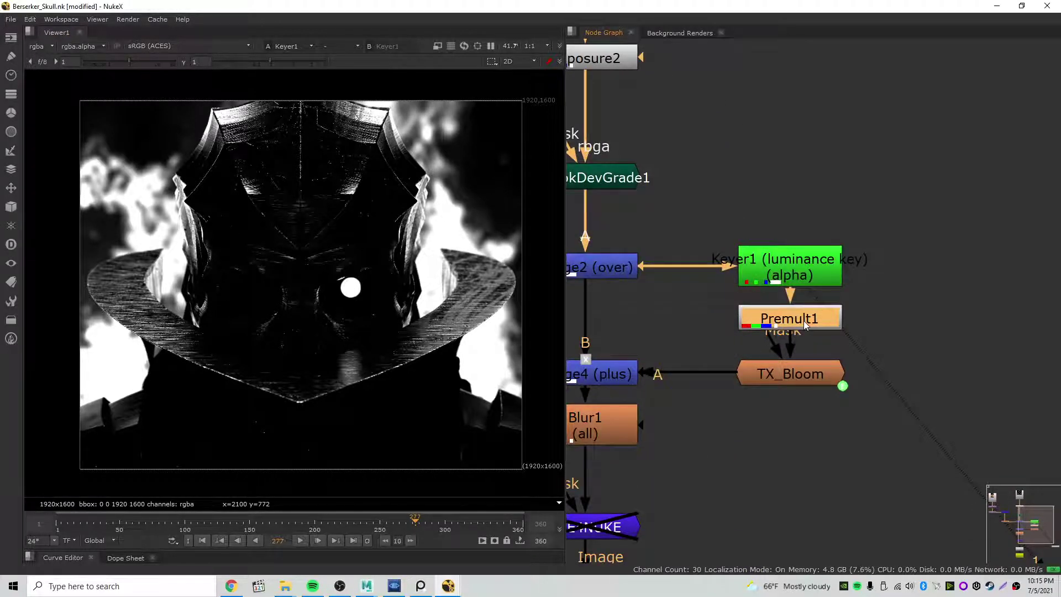
{"action": "key", "text": "1"}
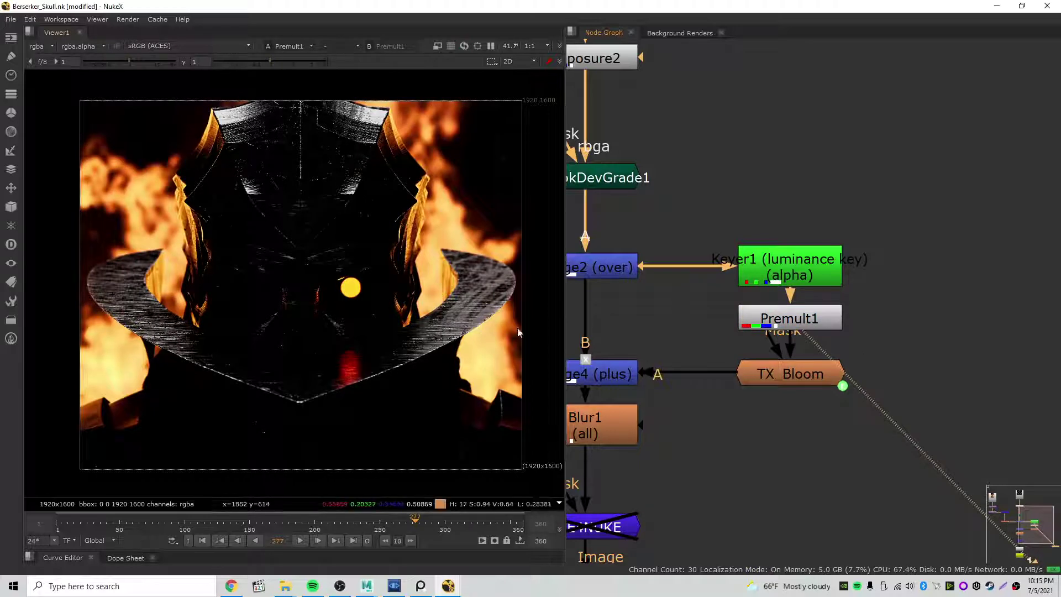
{"action": "left_click", "coordinate": [792, 323]}
{"action": "key", "text": "d"}
{"action": "key", "text": "d"}
{"action": "key", "text": "d"}
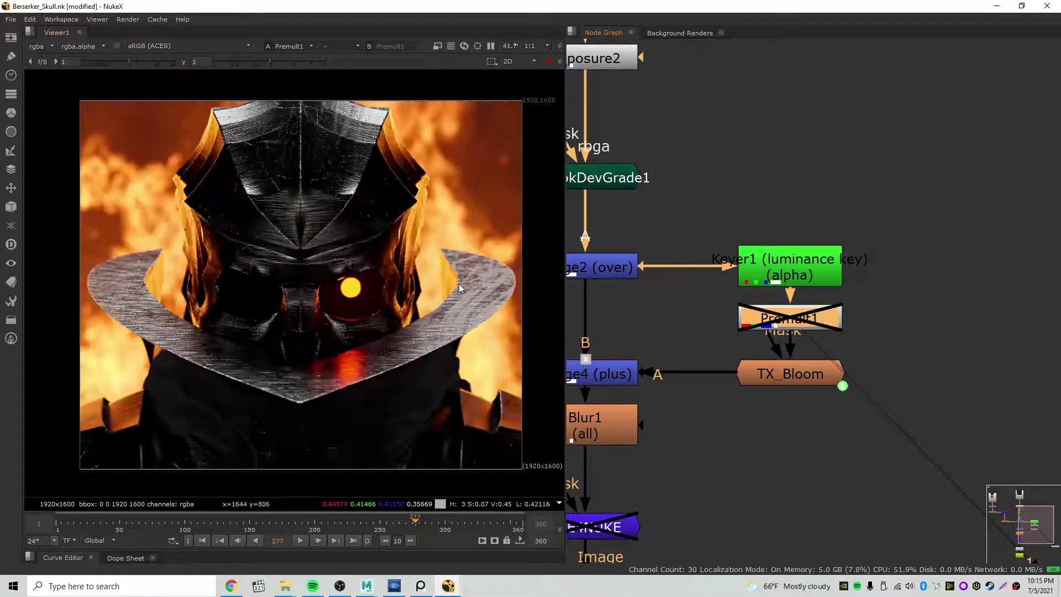
{"action": "key", "text": "d"}
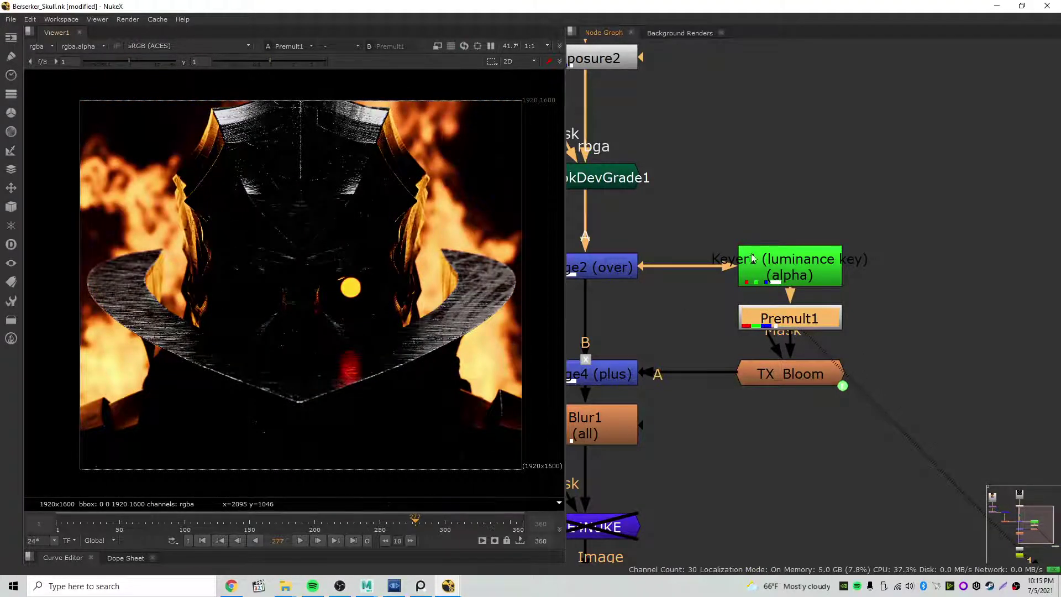
Review TX_Bloom's properties and the list of installed gizmos, then close the properties.
{"action": "double_click", "coordinate": [820, 272]}
{"action": "left_click", "coordinate": [907, 192]}
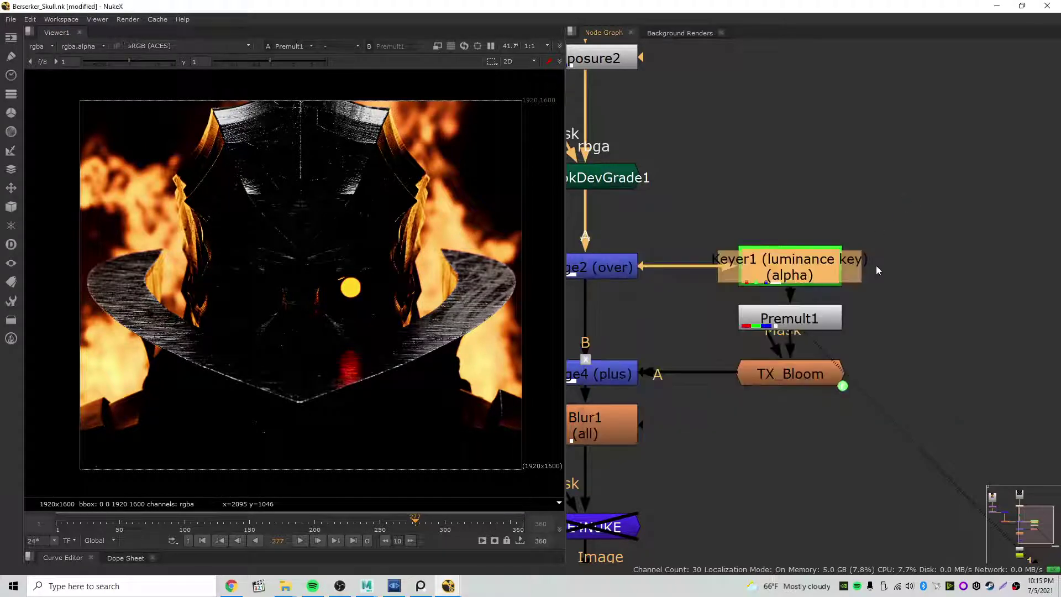
{"action": "double_click", "coordinate": [834, 335]}
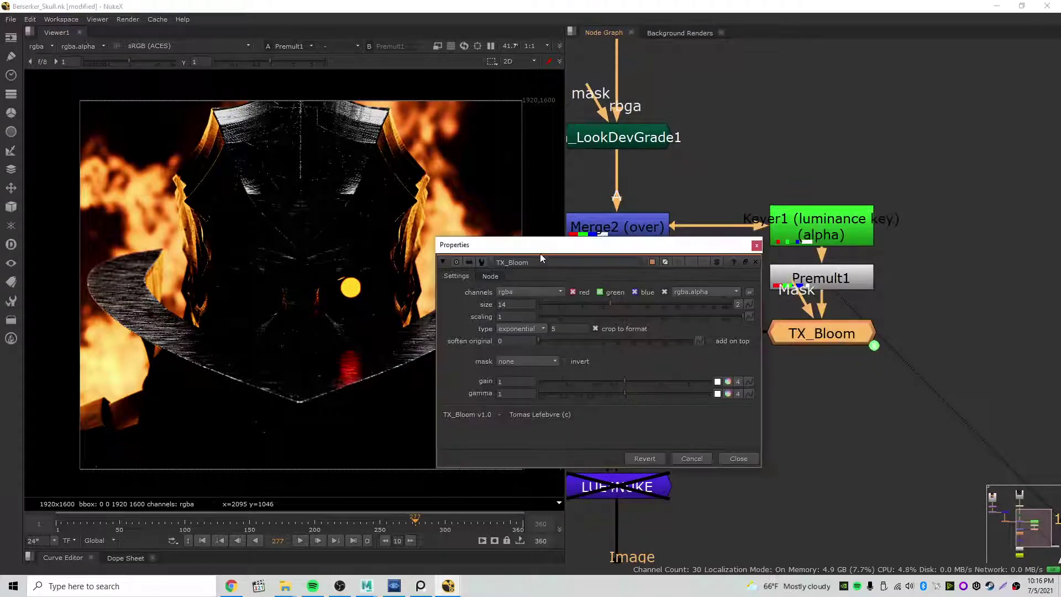
{"action": "left_click_drag", "start_coordinate": [541, 254], "coordinate": [591, 302]}
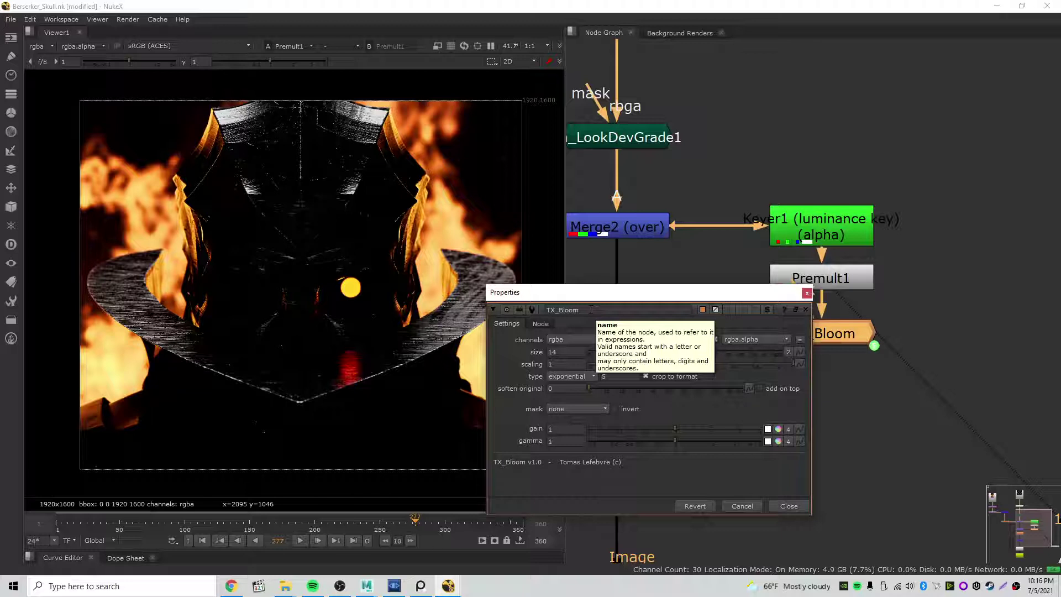
{"action": "left_click_drag", "start_coordinate": [605, 304], "coordinate": [546, 324]}
{"action": "left_click", "coordinate": [10, 302]}
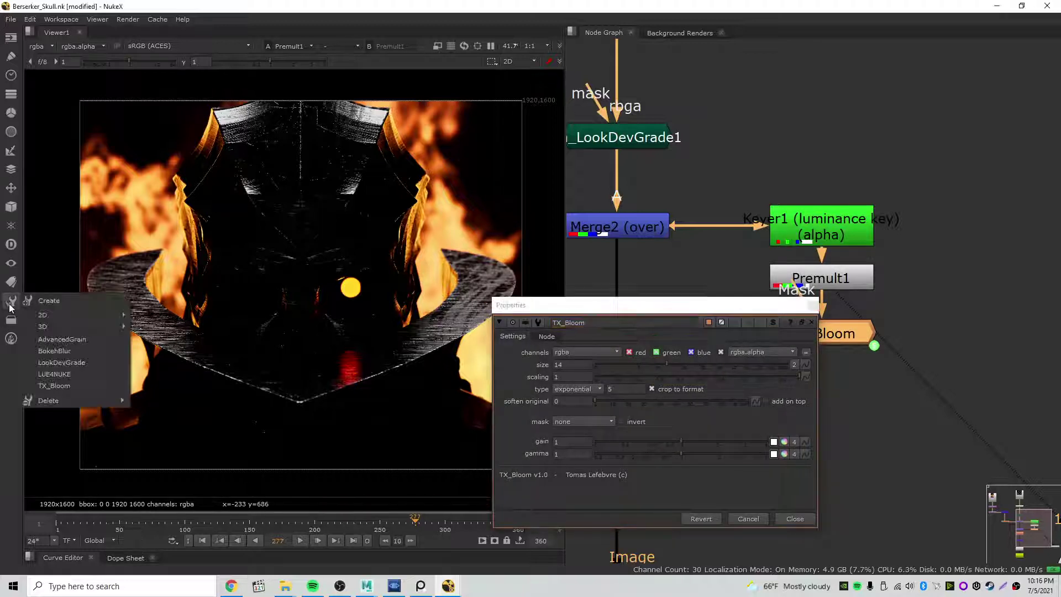
{"action": "left_click", "coordinate": [700, 308]}
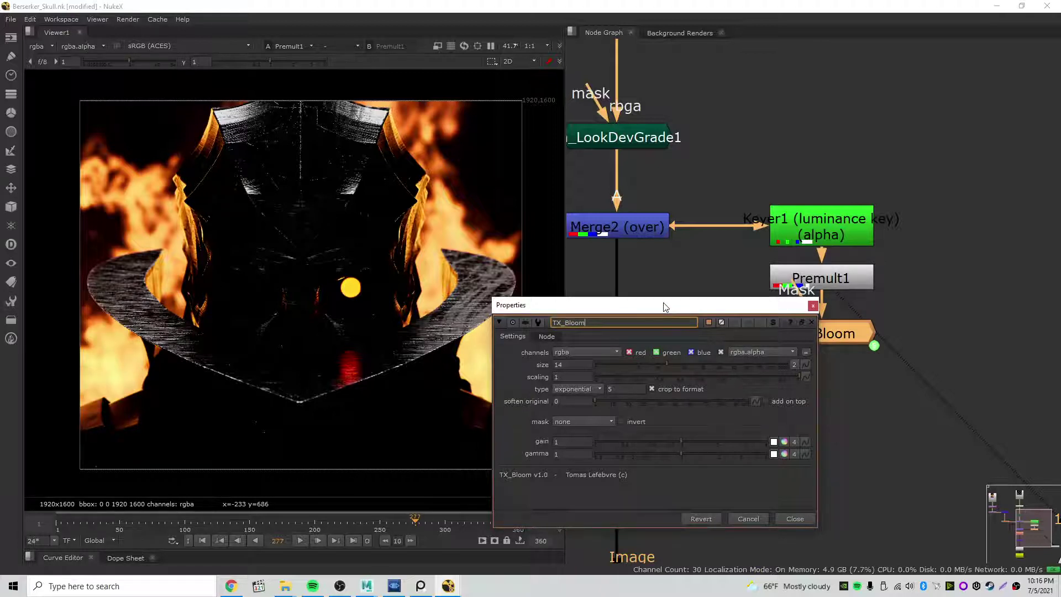
{"action": "left_click", "coordinate": [575, 389]}
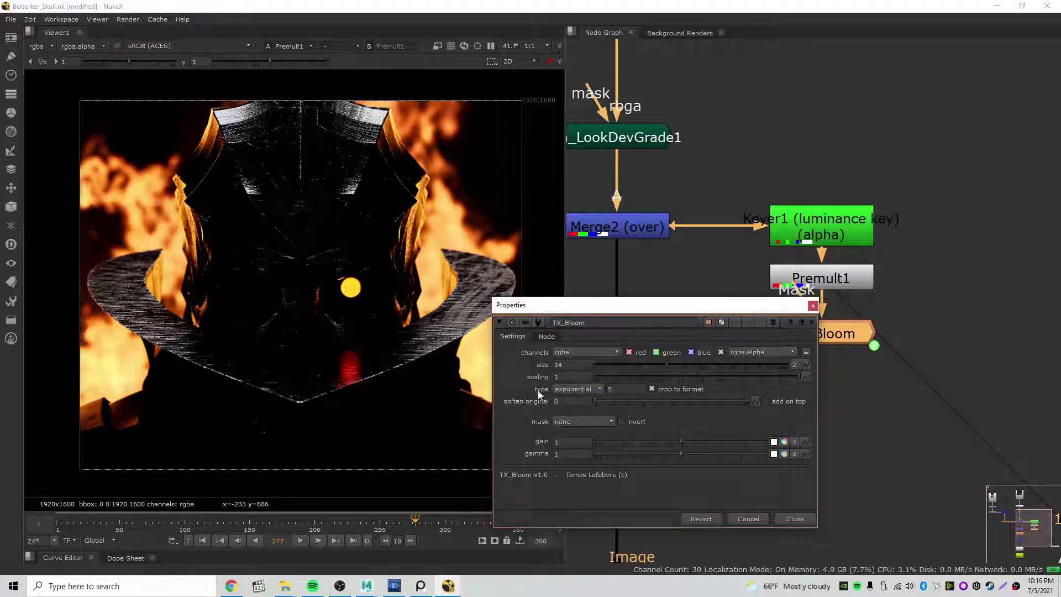
{"action": "left_click", "coordinate": [812, 306]}
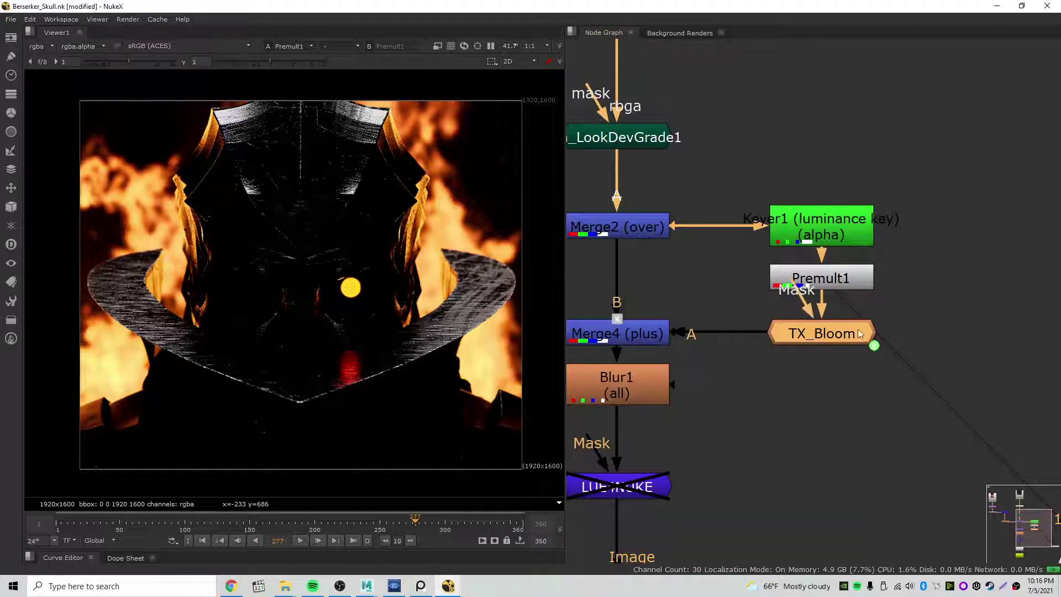
View TX_Bloom's output, try a size of 0 and a gain of 0.1, then undo both changes and close its properties.
{"action": "key", "text": "1"}
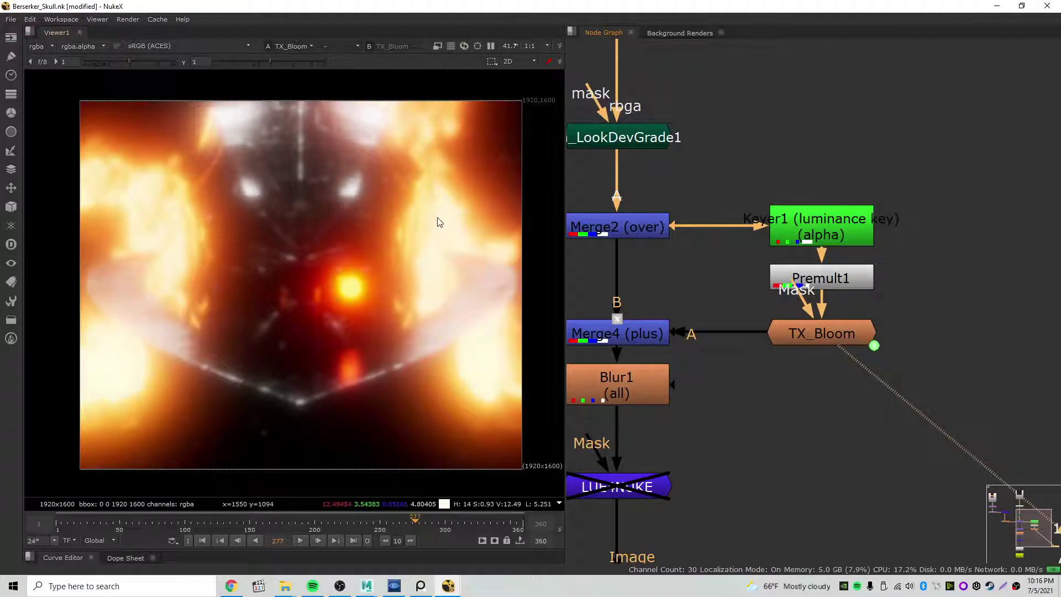
{"action": "double_click", "coordinate": [827, 327]}
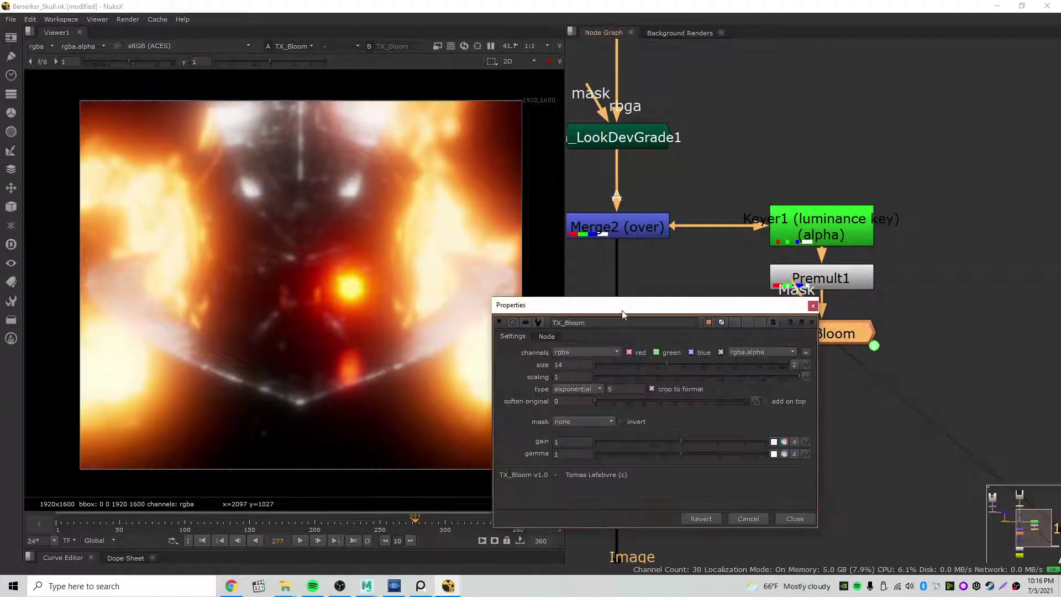
{"action": "left_click_drag", "start_coordinate": [623, 315], "coordinate": [706, 303]}
{"action": "left_click_drag", "start_coordinate": [727, 354], "coordinate": [678, 356]}
{"action": "left_click", "coordinate": [704, 432]}
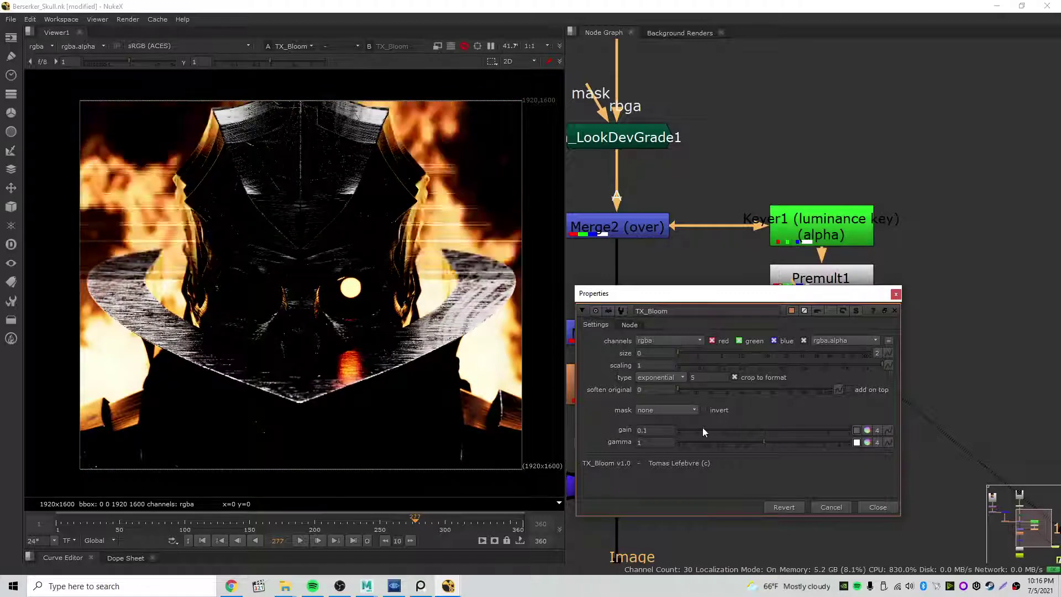
{"action": "left_click_drag", "start_coordinate": [704, 432], "coordinate": [673, 431]}
{"action": "key", "text": "ctrl+z"}
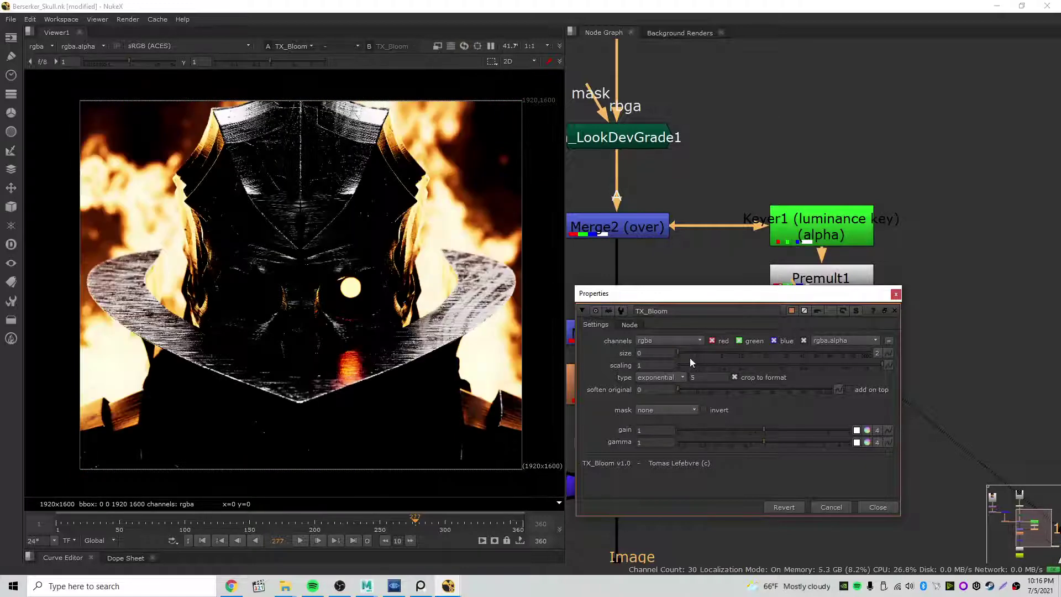
{"action": "key", "text": "ctrl+z"}
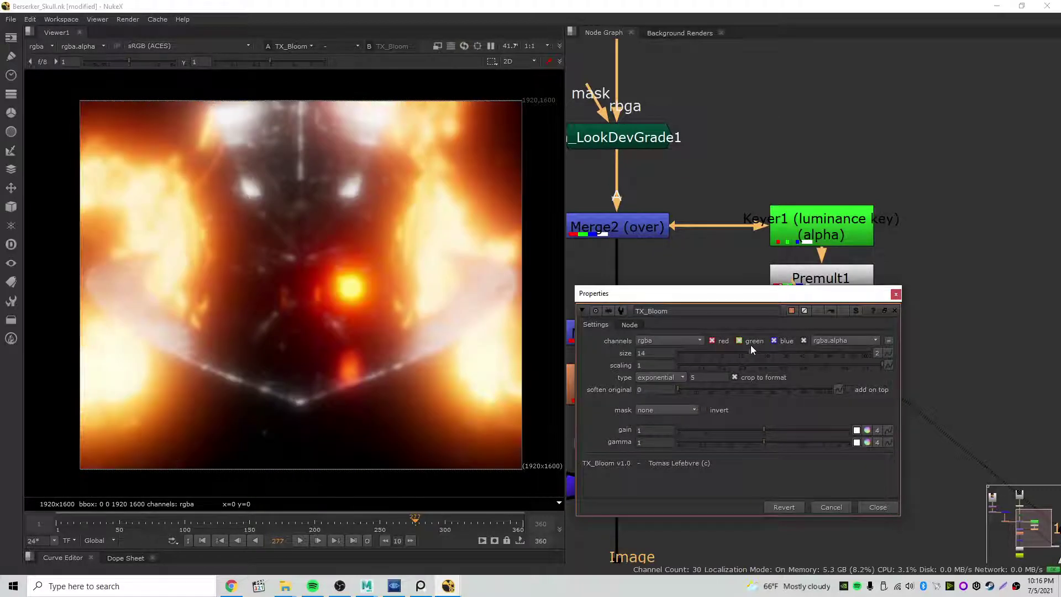
{"action": "left_click", "coordinate": [896, 294]}
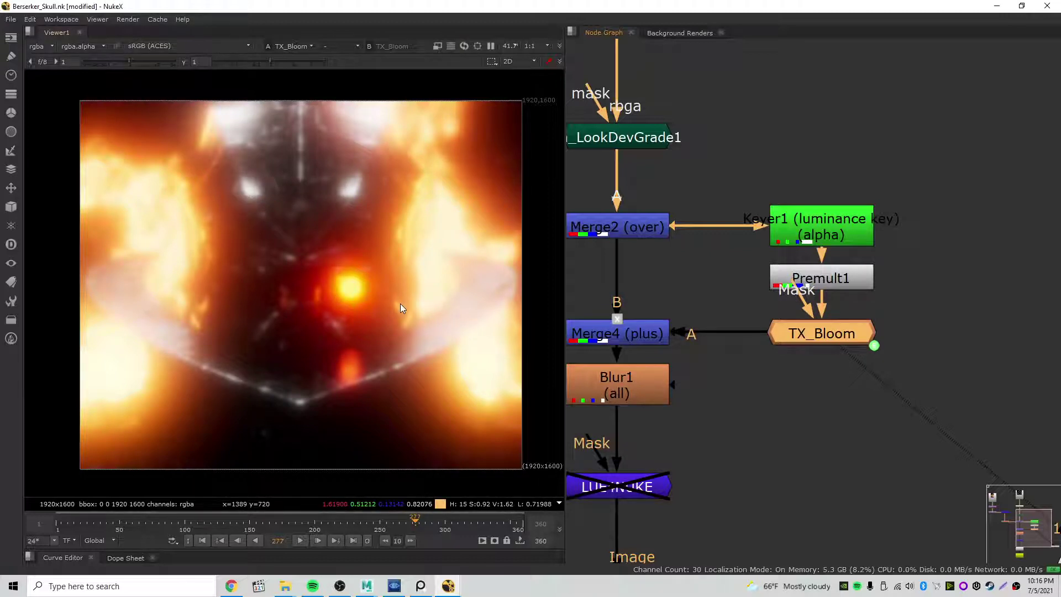
View Merge2's output, review Merge4's plus operation in its properties, and display Merge4's output for comparison.
{"action": "middle_click_drag", "start_coordinate": [838, 342], "coordinate": [838, 370]}
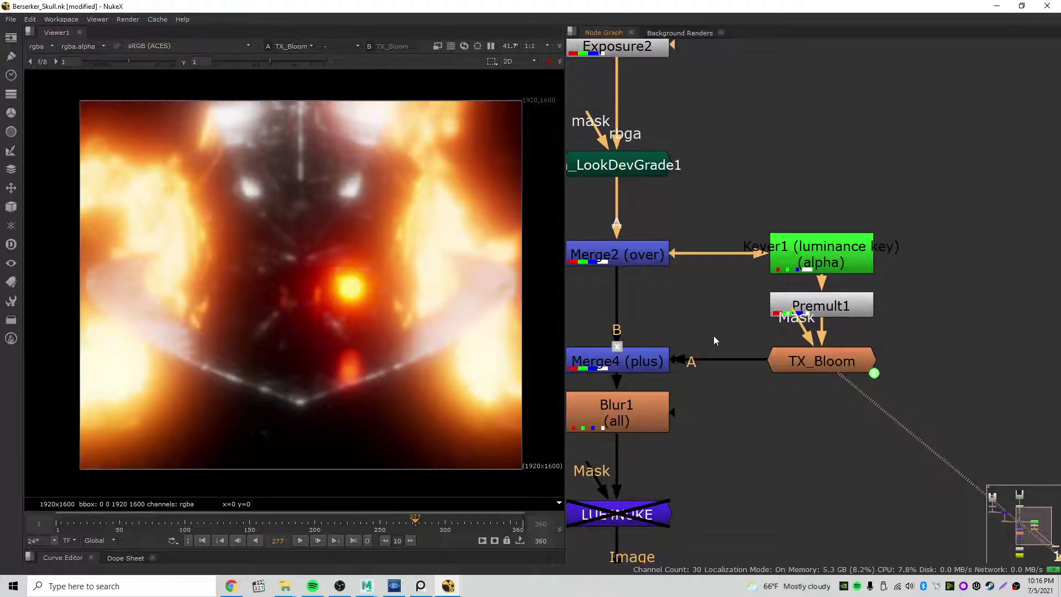
{"action": "middle_click_drag", "start_coordinate": [667, 302], "coordinate": [764, 304]}
{"action": "key", "text": "1"}
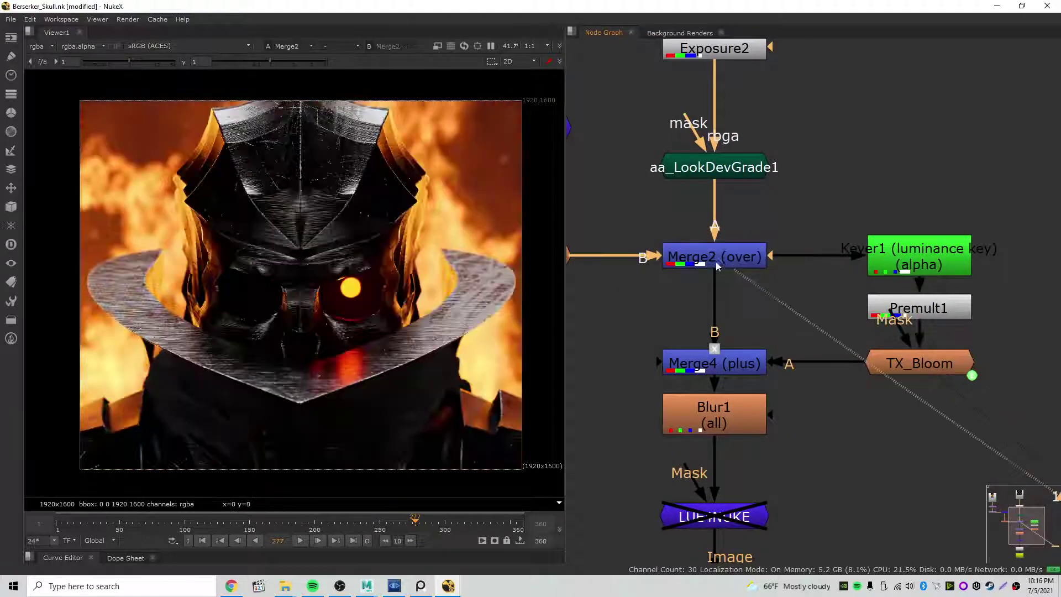
{"action": "left_click", "coordinate": [734, 368]}
{"action": "double_click", "coordinate": [734, 367]}
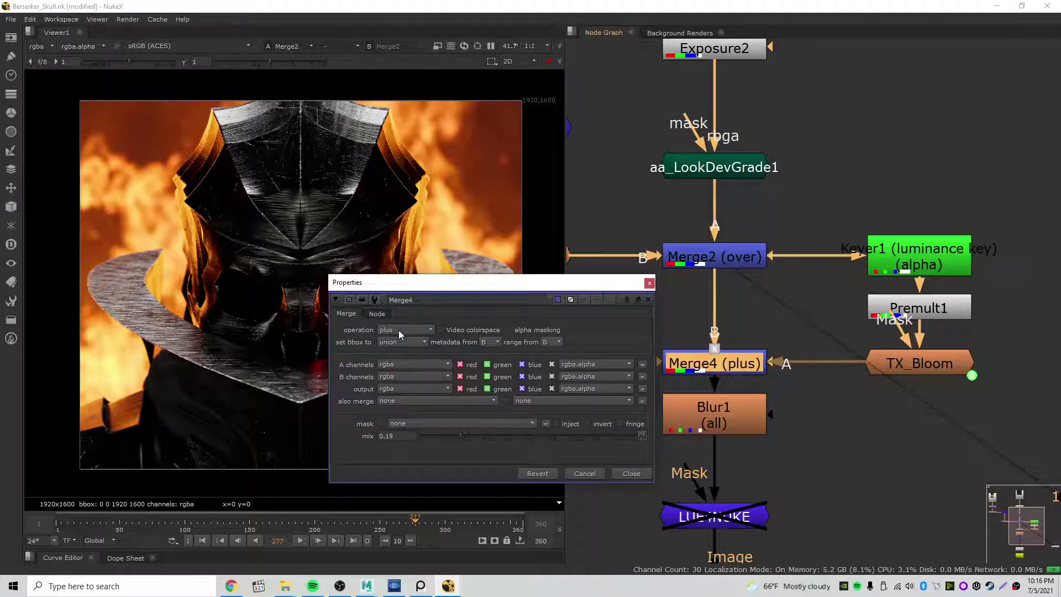
{"action": "left_click", "coordinate": [649, 284]}
{"action": "key", "text": "1"}
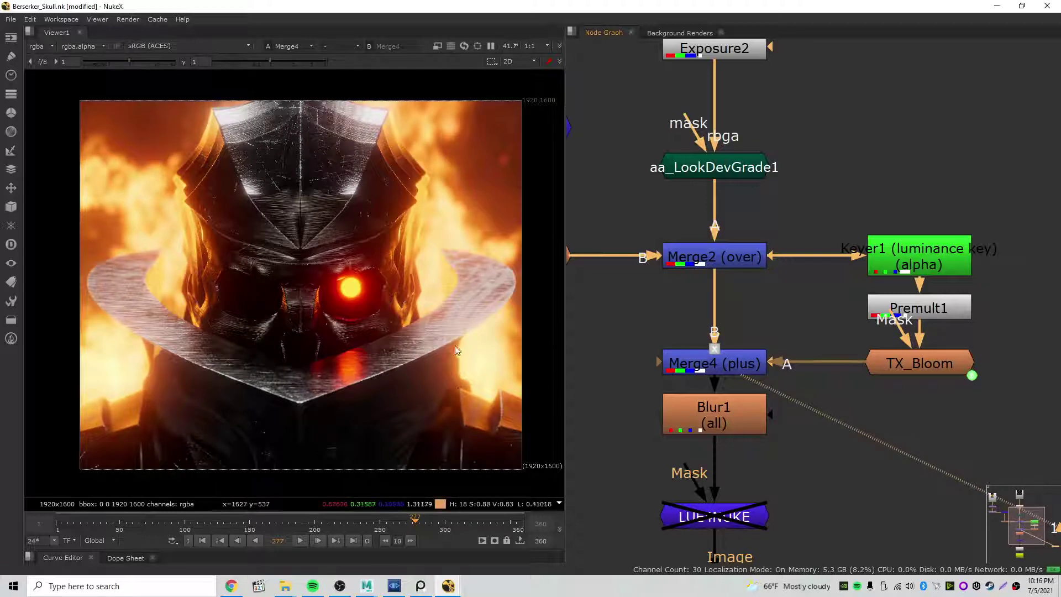
Toggle Merge4 off and on repeatedly to compare the skull with and without the added bloom, leaving it enabled.
{"action": "left_click", "coordinate": [720, 371]}
{"action": "key", "text": "d"}
{"action": "key", "text": "d"}
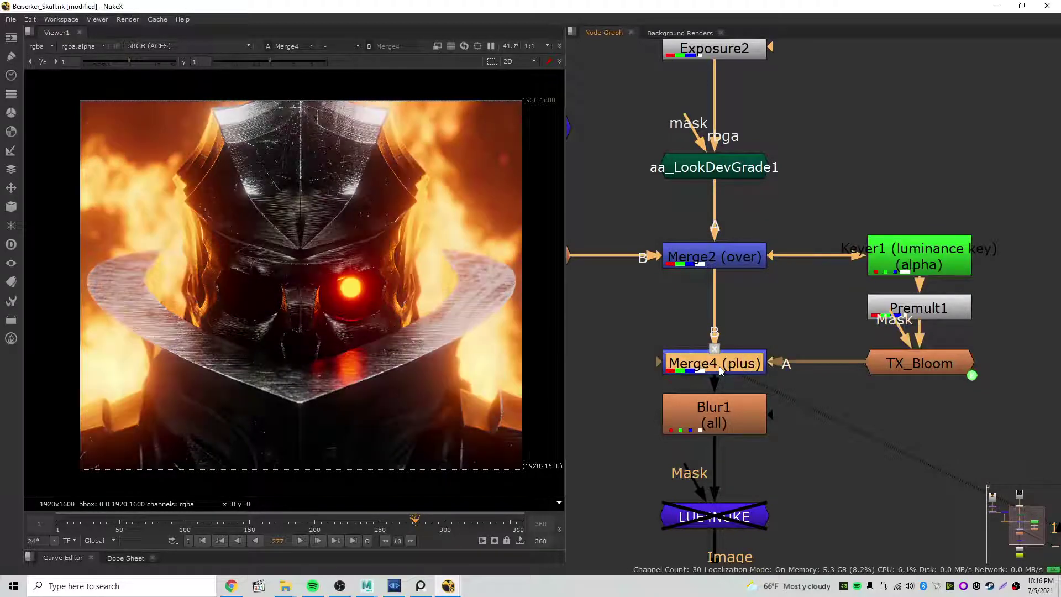
{"action": "key", "text": "d"}
{"action": "key", "text": "d"}
{"action": "key", "text": "d"}
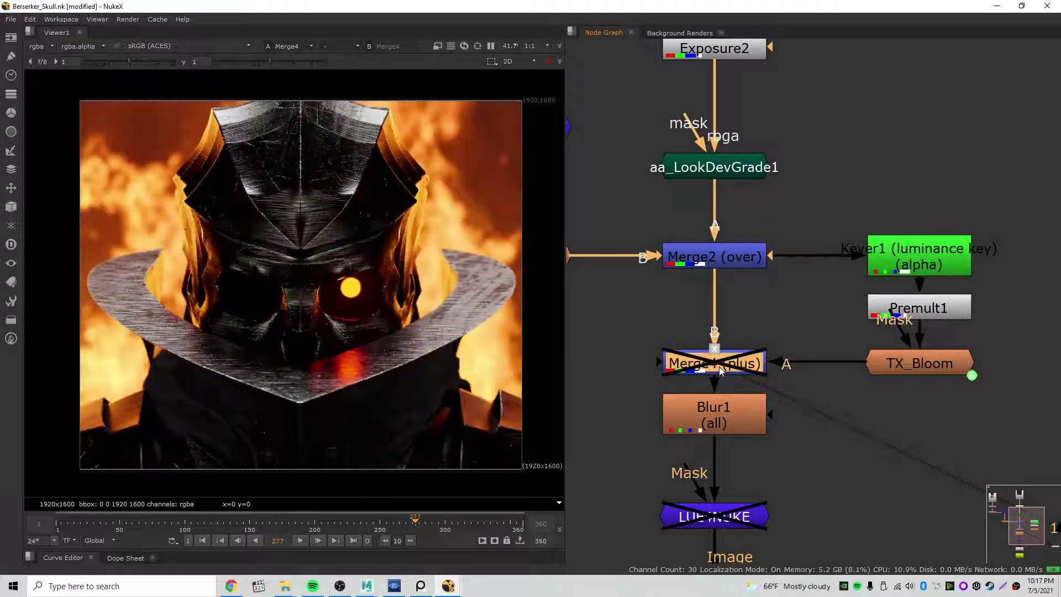
{"action": "key", "text": "d"}
{"action": "key", "text": "d"}
{"action": "key", "text": "d"}
{"action": "key", "text": "d"}
{"action": "key", "text": "d"}
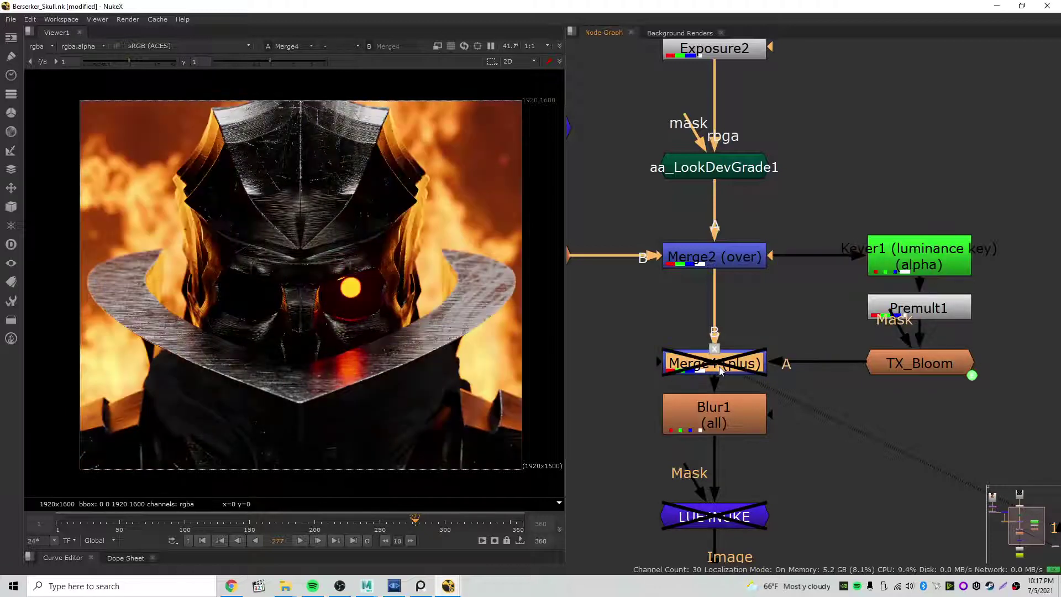
{"action": "key", "text": "d"}
{"action": "key", "text": "d"}
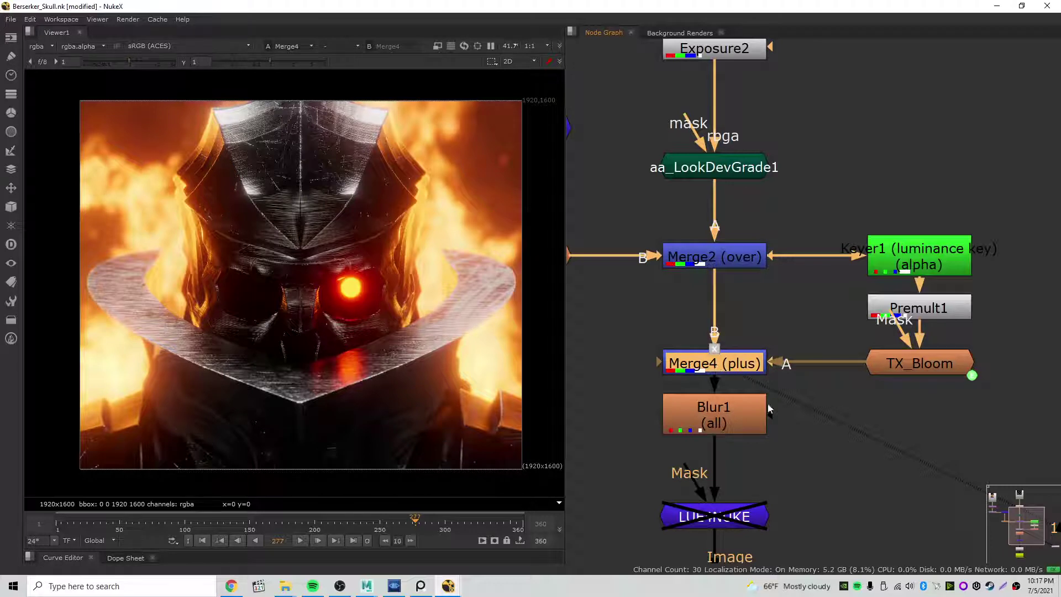
Move Blur1 slightly lower beneath Merge4, try Merge4's mix at 0.06, and close its properties.
{"action": "left_click_drag", "start_coordinate": [729, 408], "coordinate": [728, 428]}
{"action": "left_click", "coordinate": [731, 366]}
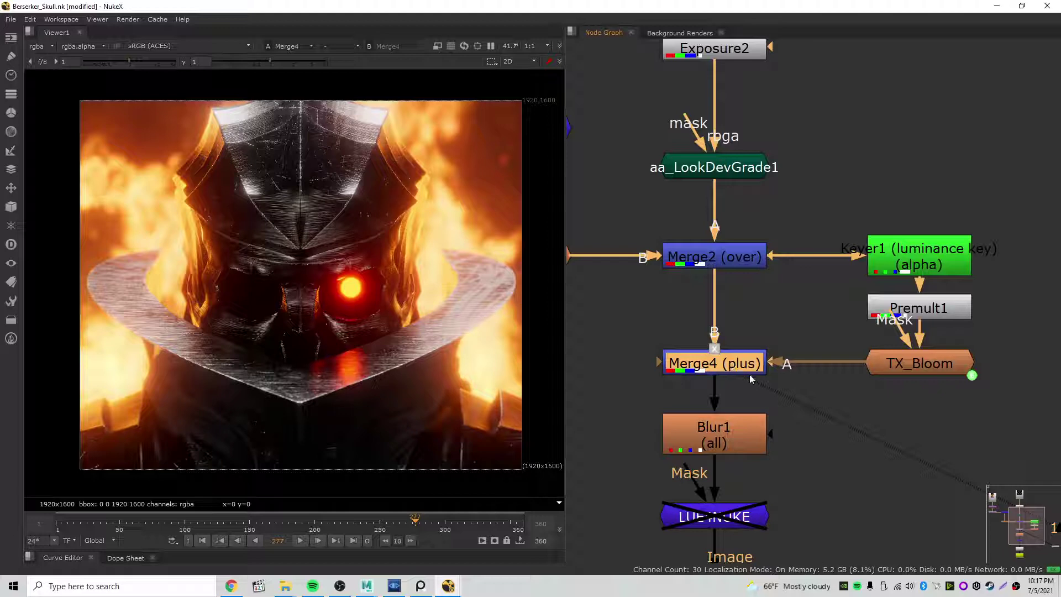
{"action": "double_click", "coordinate": [747, 368]}
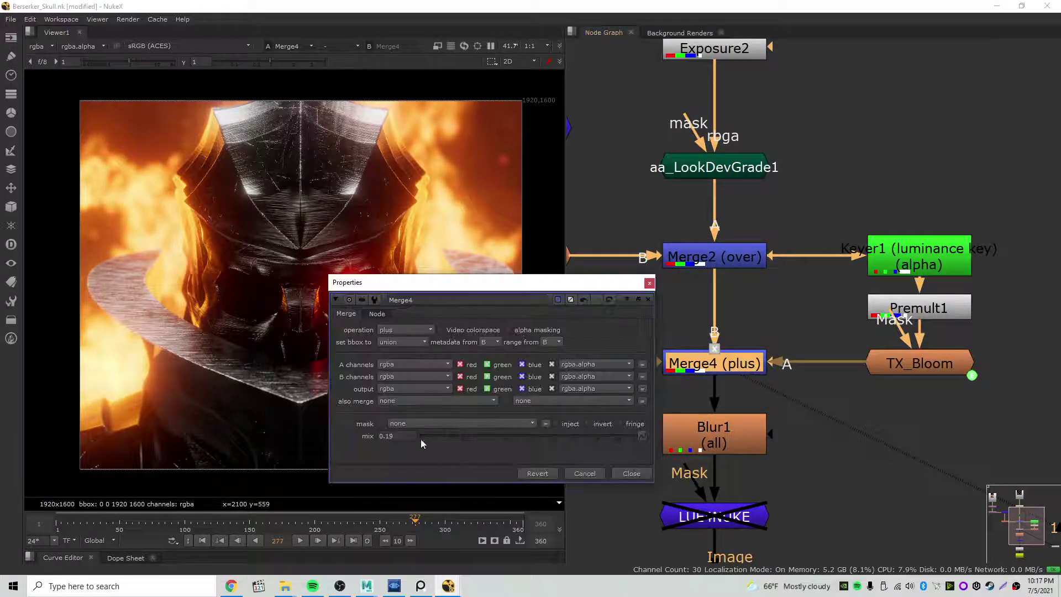
{"action": "left_click_drag", "start_coordinate": [420, 438], "coordinate": [463, 448]}
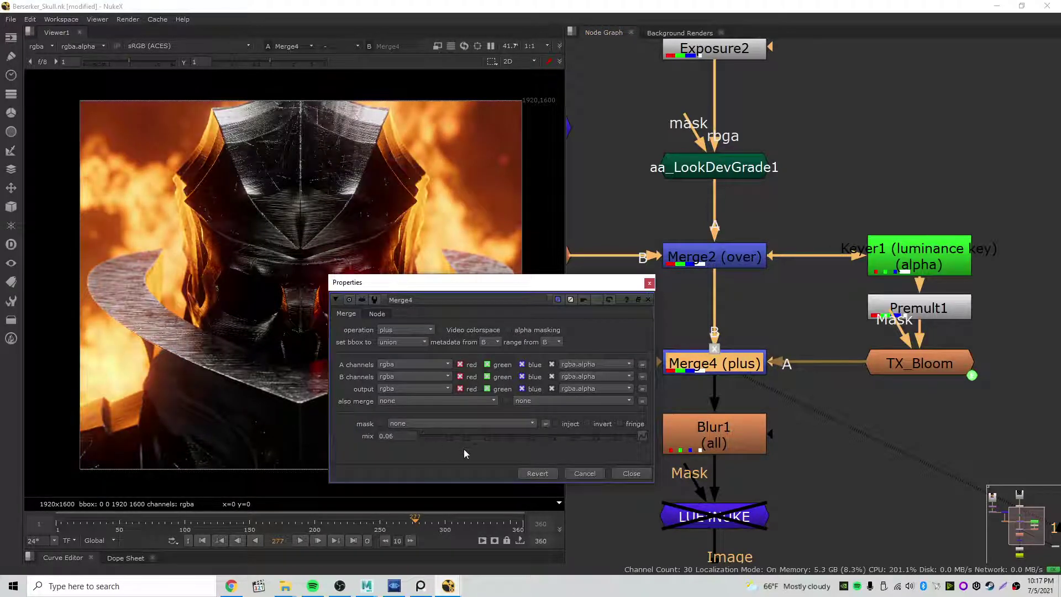
{"action": "left_click", "coordinate": [632, 473]}
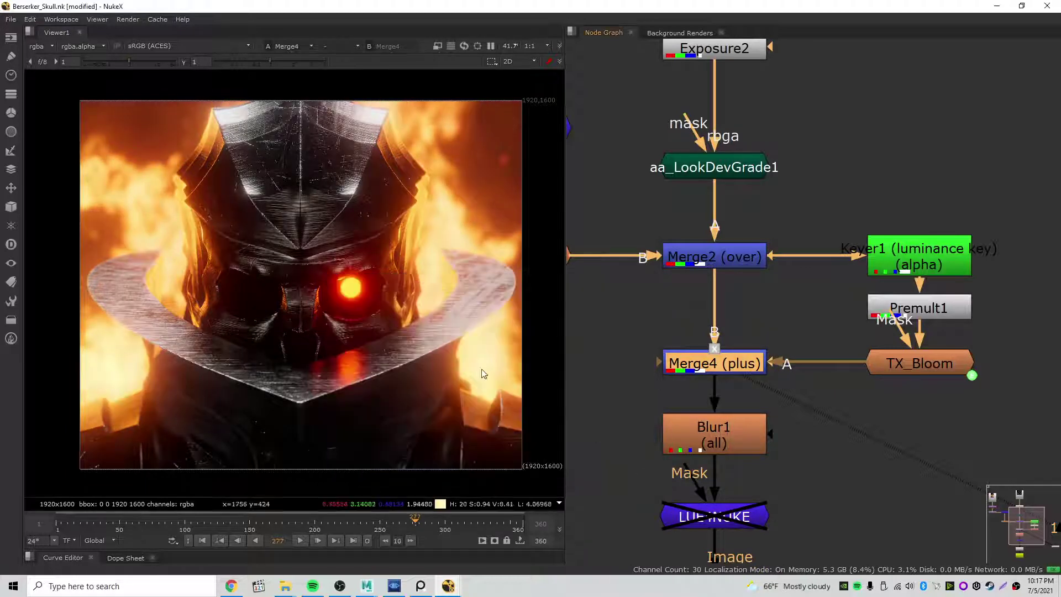
Examine the bloom up close around the glowing eye, helmet edges and metal collar in Merge4's output.
{"action": "scroll", "coordinate": [475, 316], "scroll_direction": "up", "scroll_amount": 2}
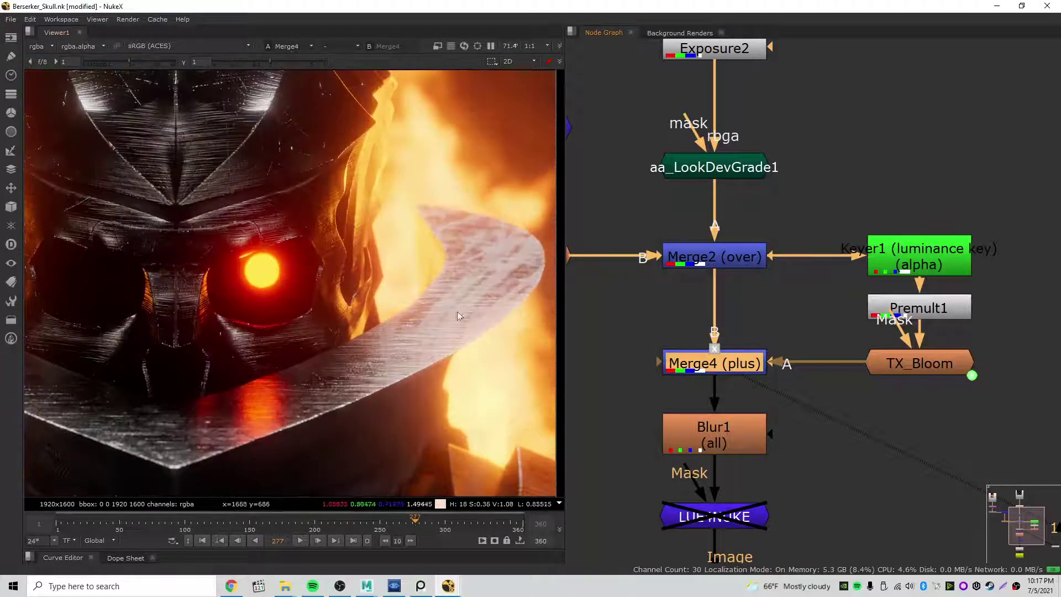
{"action": "scroll", "coordinate": [455, 315], "scroll_direction": "up", "scroll_amount": 1}
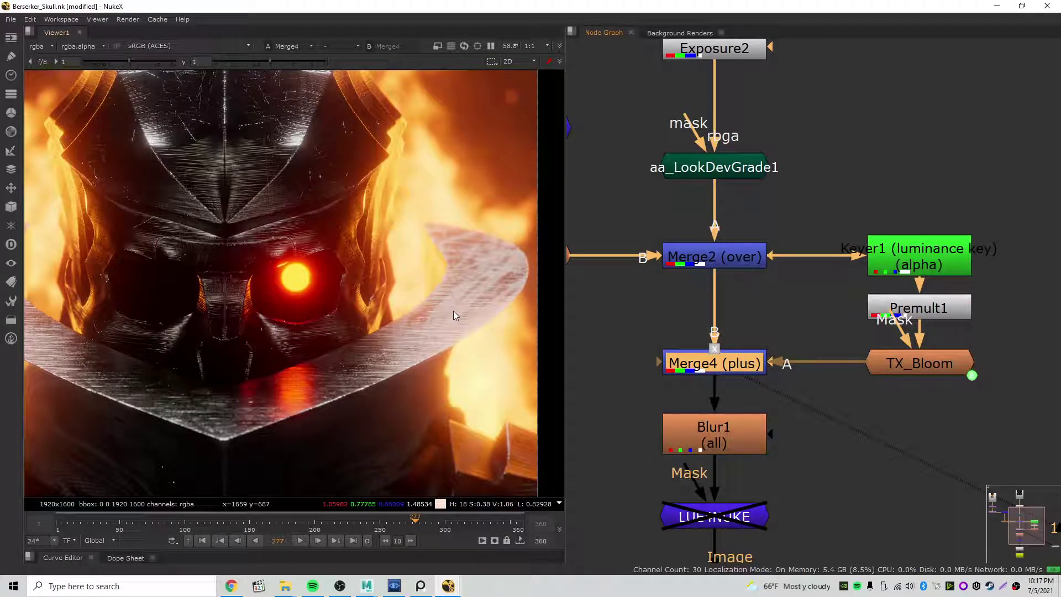
{"action": "middle_click_drag", "start_coordinate": [454, 210], "coordinate": [438, 244]}
{"action": "middle_click_drag", "start_coordinate": [175, 244], "coordinate": [308, 240]}
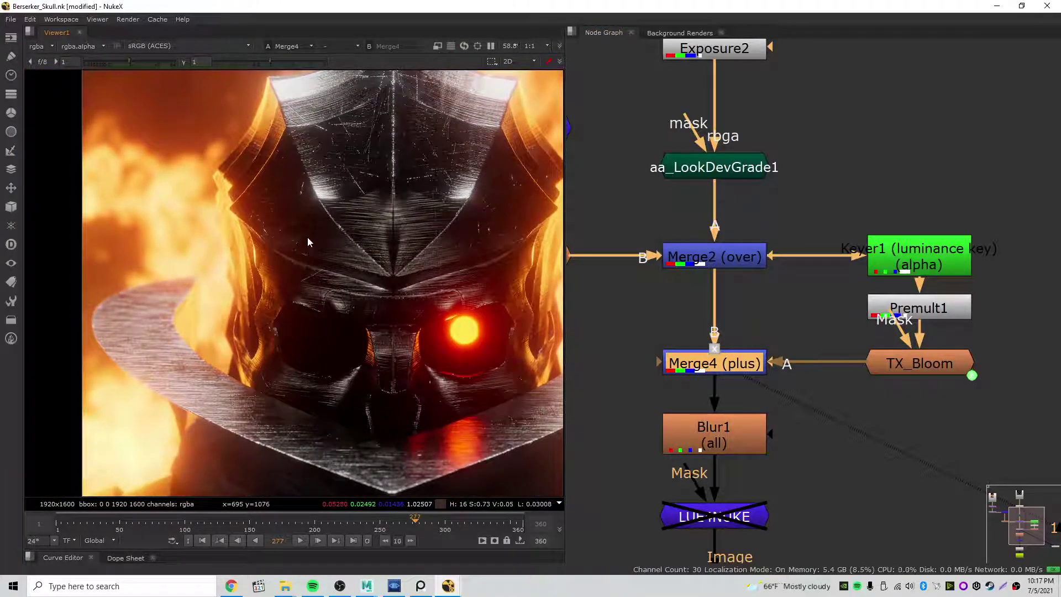
{"action": "middle_click_drag", "start_coordinate": [331, 234], "coordinate": [258, 254]}
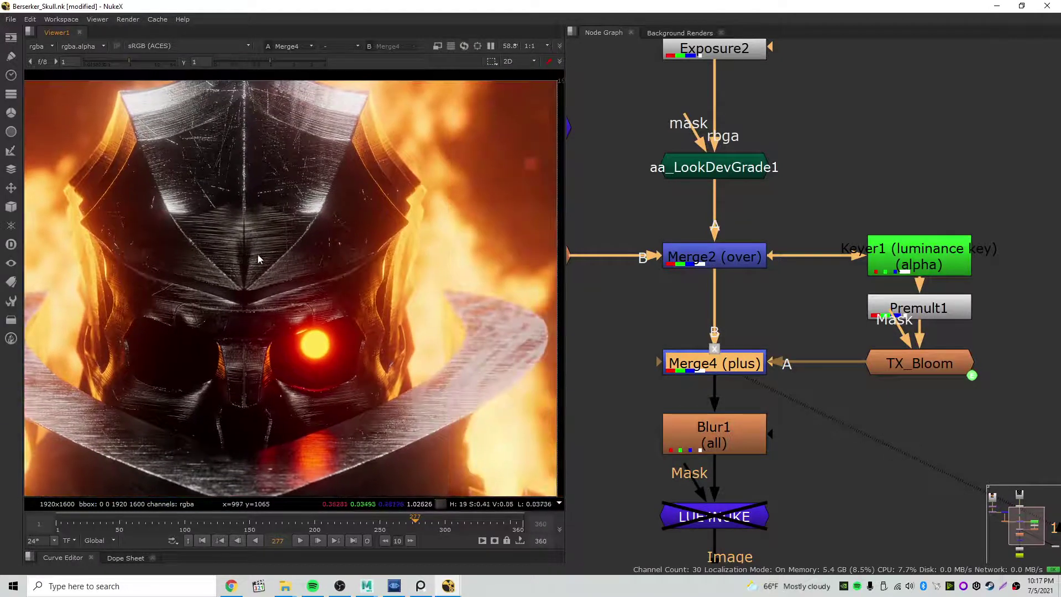
{"action": "middle_click_drag", "start_coordinate": [474, 237], "coordinate": [429, 215]}
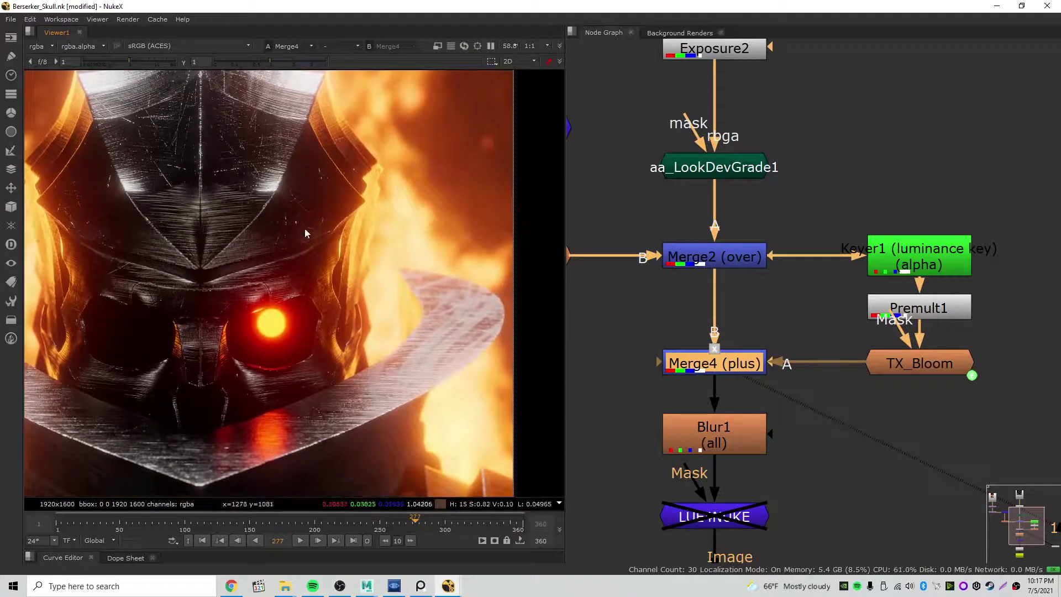
Examine Merge4's output around the helmet, glowing eye and metal collar at closer and wider framings.
{"action": "middle_click_drag", "start_coordinate": [246, 242], "coordinate": [191, 212]}
{"action": "middle_click_drag", "start_coordinate": [321, 274], "coordinate": [422, 277]}
{"action": "middle_click_drag", "start_coordinate": [295, 264], "coordinate": [436, 279]}
{"action": "middle_click_drag", "start_coordinate": [351, 240], "coordinate": [314, 262]}
{"action": "scroll", "coordinate": [423, 236], "scroll_direction": "down", "scroll_amount": 1}
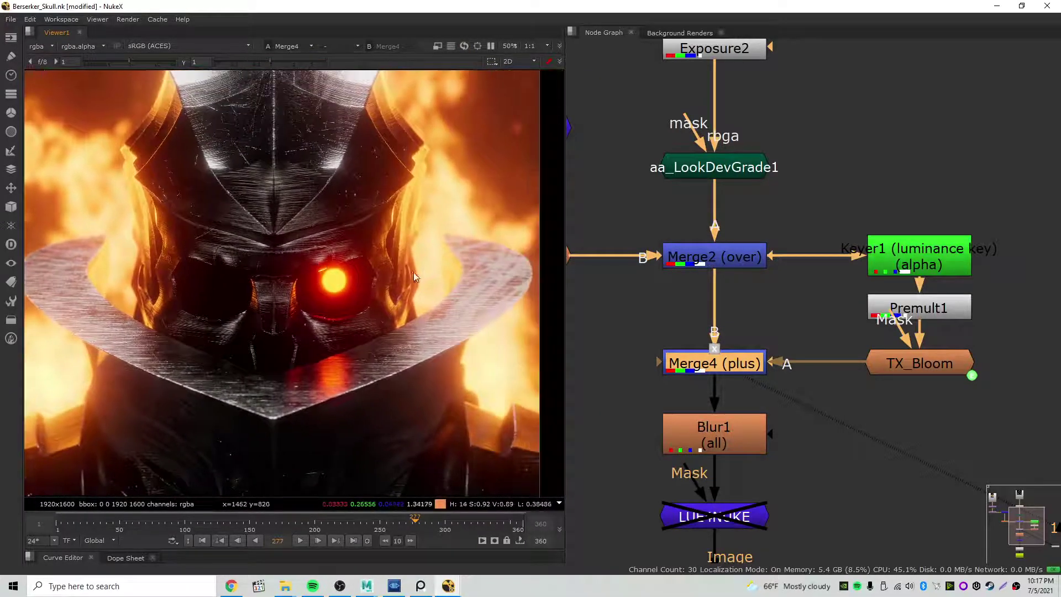
{"action": "scroll", "coordinate": [445, 283], "scroll_direction": "up", "scroll_amount": 1}
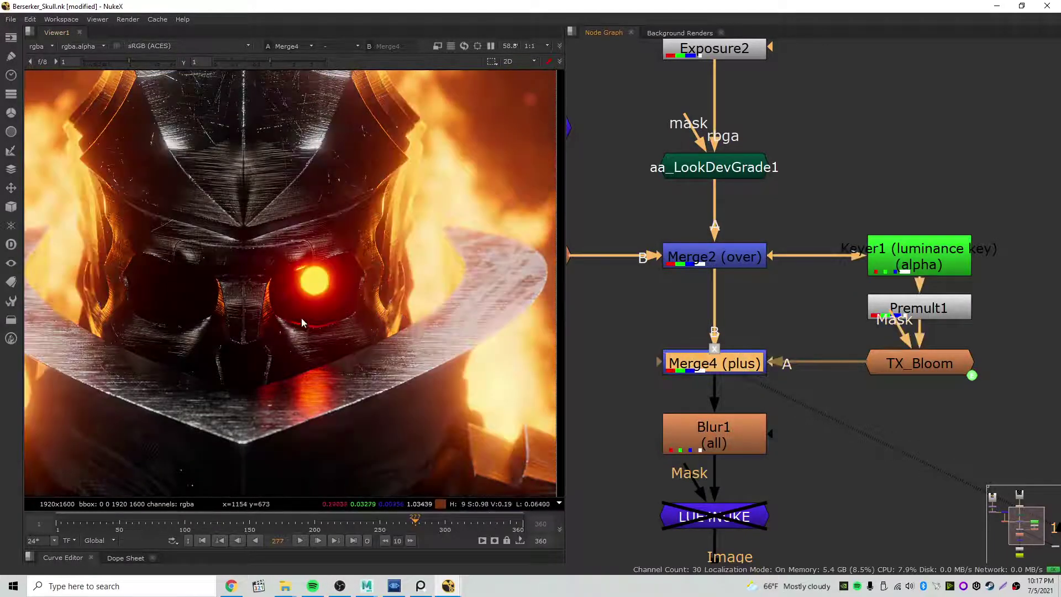
Toggle Merge4 off and on to compare the bloom over the fire and collar, leaving it enabled, and view the whole frame.
{"action": "middle_click_drag", "start_coordinate": [301, 317], "coordinate": [184, 327]}
{"action": "middle_click_drag", "start_coordinate": [369, 203], "coordinate": [368, 243]}
{"action": "key", "text": "d"}
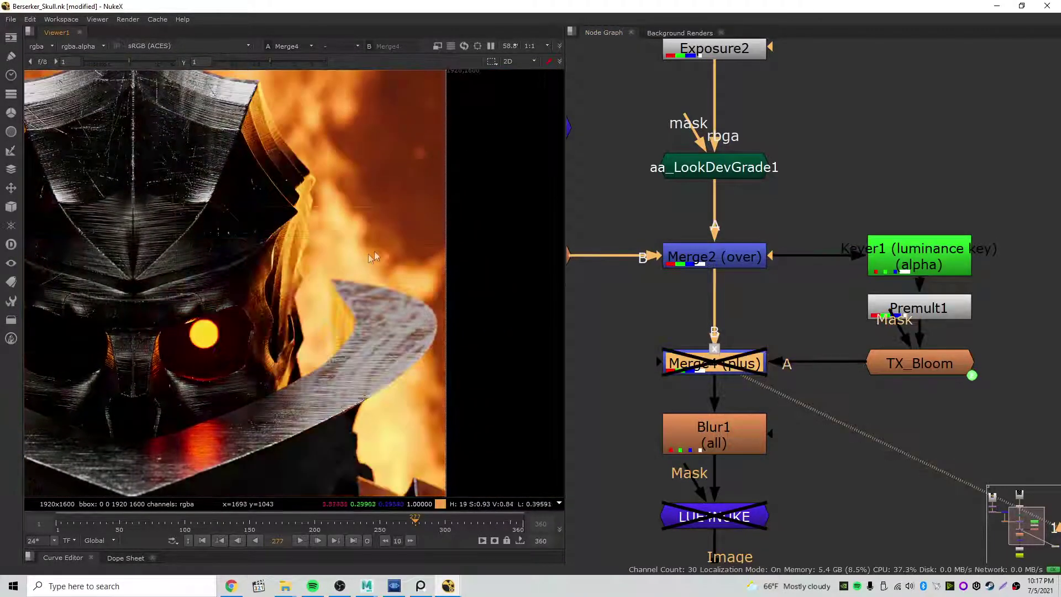
{"action": "key", "text": "d"}
{"action": "middle_click_drag", "start_coordinate": [290, 304], "coordinate": [437, 350]}
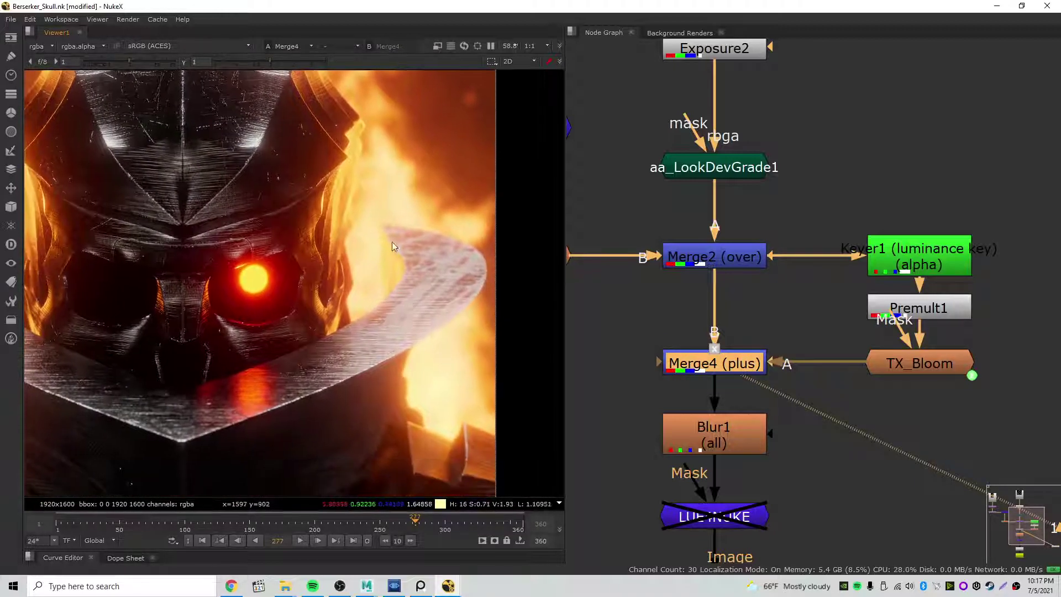
{"action": "middle_click_drag", "start_coordinate": [392, 241], "coordinate": [525, 227]}
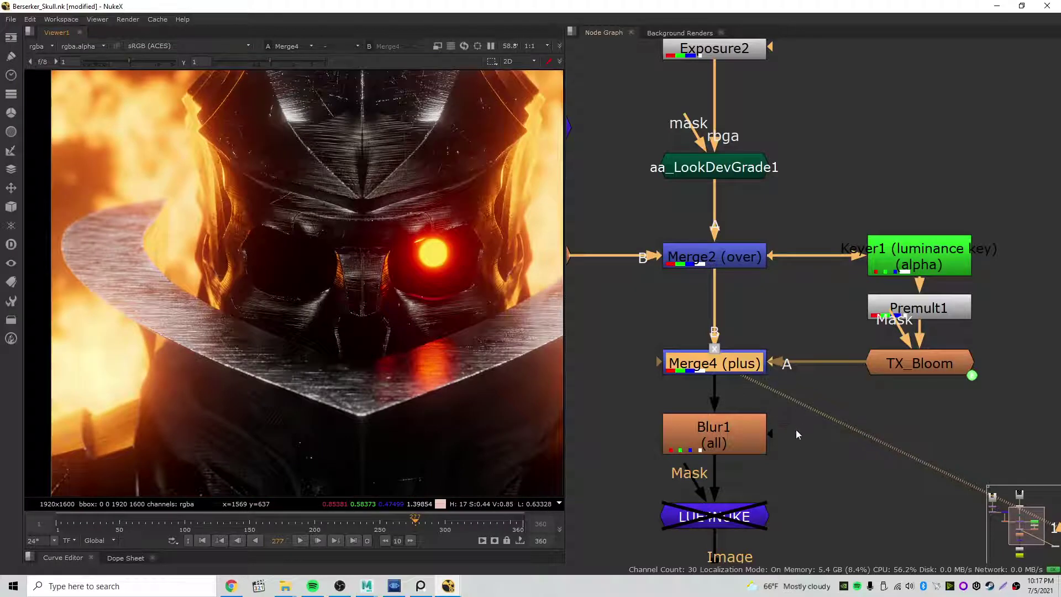
{"action": "middle_click_drag", "start_coordinate": [573, 369], "coordinate": [614, 343]}
{"action": "scroll", "coordinate": [350, 287], "scroll_direction": "down", "scroll_amount": 3}
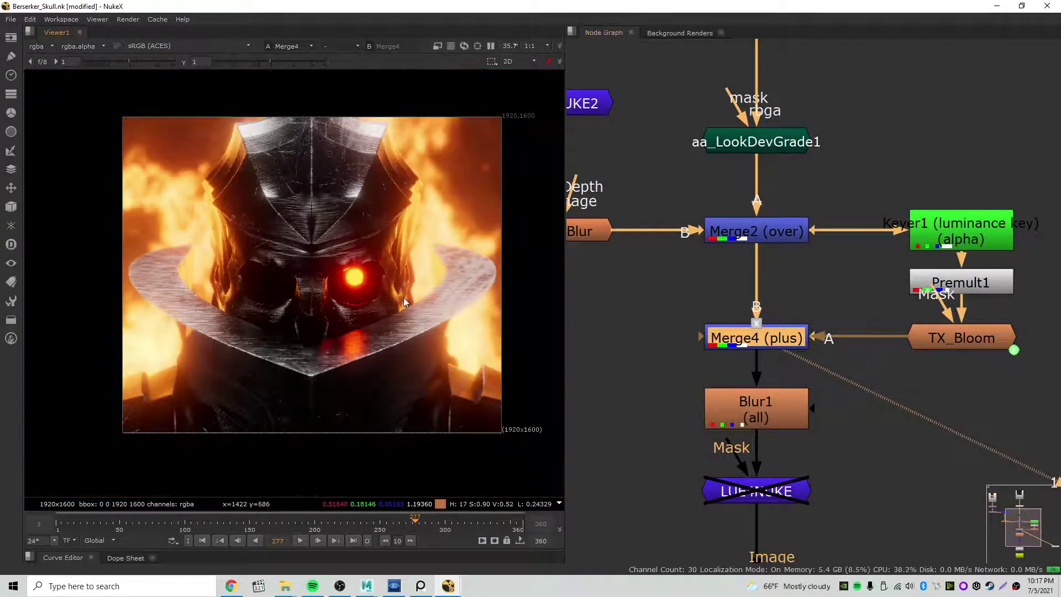
Switch between Pdplayer and NukeX to compare the rendered V20 image with the current composite, ending in NukeX.
{"action": "left_click", "coordinate": [394, 586]}
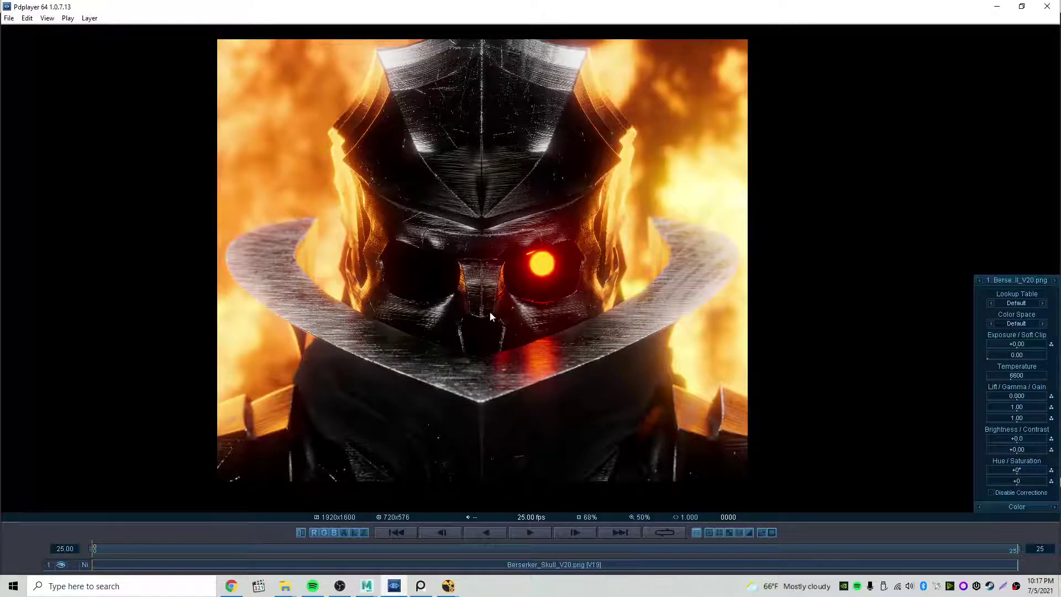
{"action": "left_click", "coordinate": [443, 587]}
{"action": "left_click", "coordinate": [505, 539]}
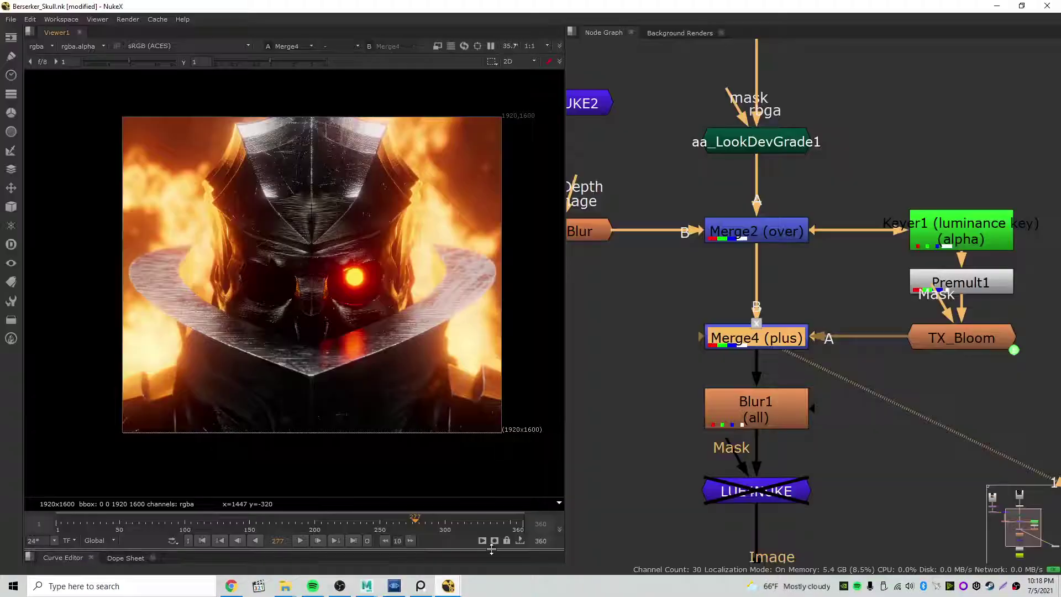
{"action": "left_click", "coordinate": [394, 588]}
{"action": "left_click", "coordinate": [446, 549]}
{"action": "mouse_move", "coordinate": [459, 587]}
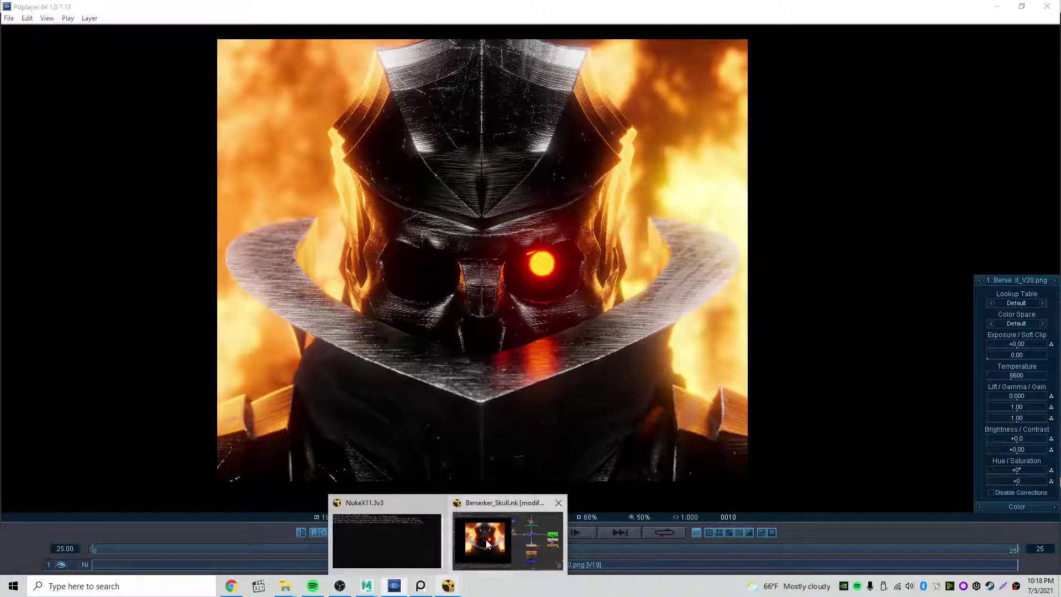
{"action": "left_click", "coordinate": [507, 539]}
Open Transform2's properties, shift the fire background to translate x 480, y 346, and move the properties window lower.
{"action": "scroll", "coordinate": [622, 317], "scroll_direction": "down", "scroll_amount": 2}
{"action": "double_click", "coordinate": [706, 189]}
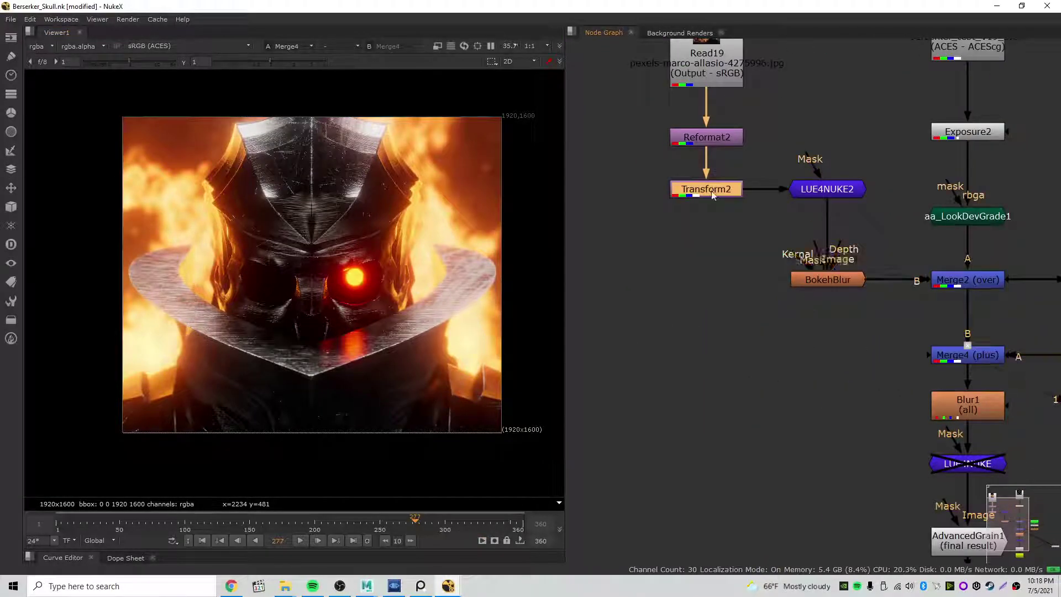
{"action": "scroll", "coordinate": [435, 259], "scroll_direction": "down", "scroll_amount": 2}
{"action": "left_click_drag", "start_coordinate": [436, 259], "coordinate": [403, 240]}
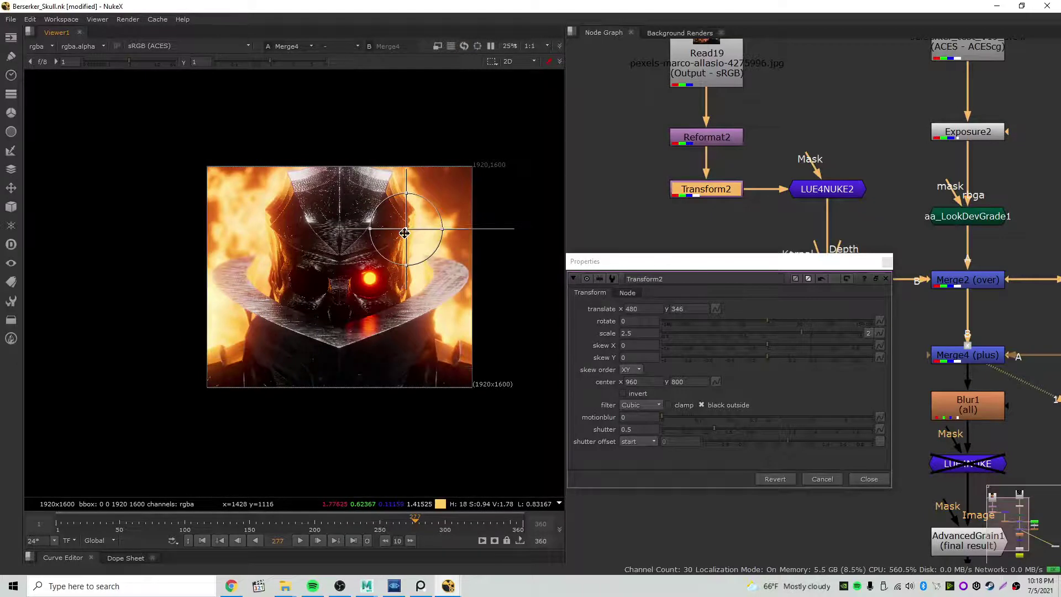
{"action": "middle_click_drag", "start_coordinate": [405, 233], "coordinate": [355, 242]}
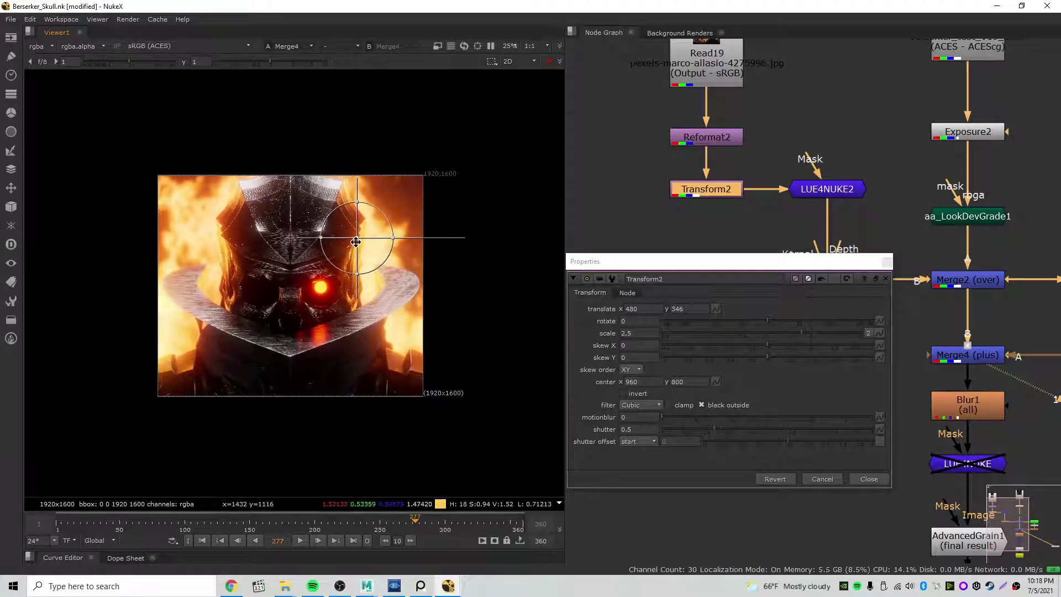
{"action": "left_click_drag", "start_coordinate": [767, 266], "coordinate": [791, 376]}
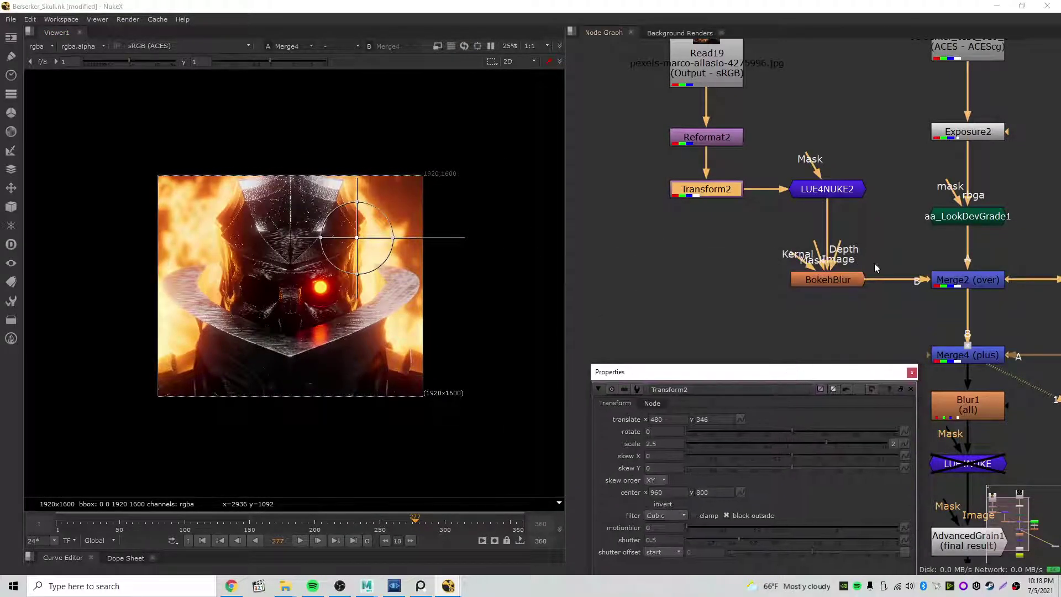
Reposition the fire background with Transform2, ending at translate x -324, y 542, and close its properties.
{"action": "scroll", "coordinate": [875, 263], "scroll_direction": "down", "scroll_amount": 3}
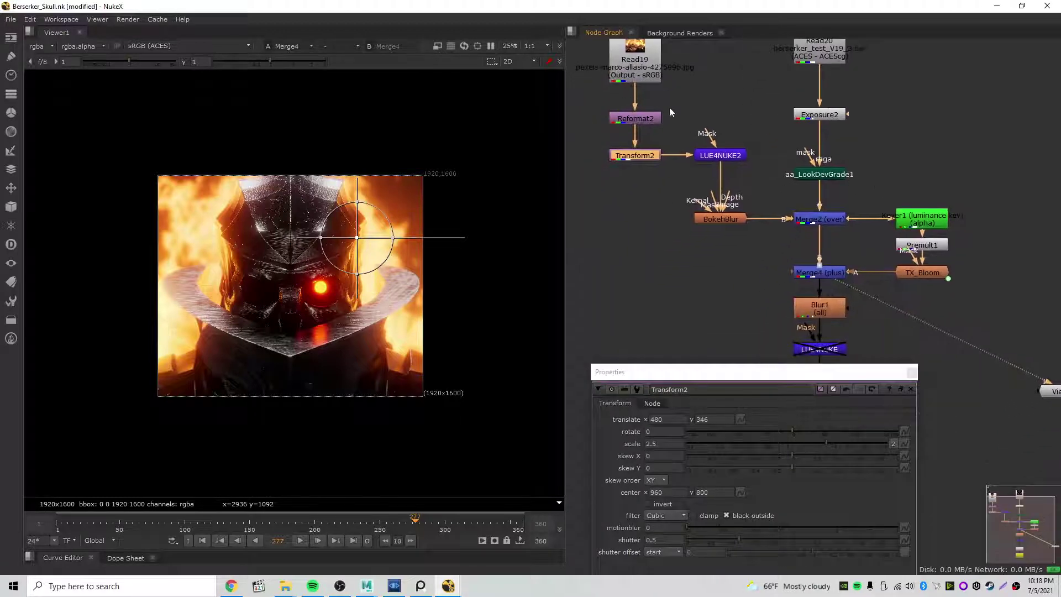
{"action": "middle_click_drag", "start_coordinate": [670, 112], "coordinate": [741, 221]}
{"action": "middle_click_drag", "start_coordinate": [679, 176], "coordinate": [667, 180]}
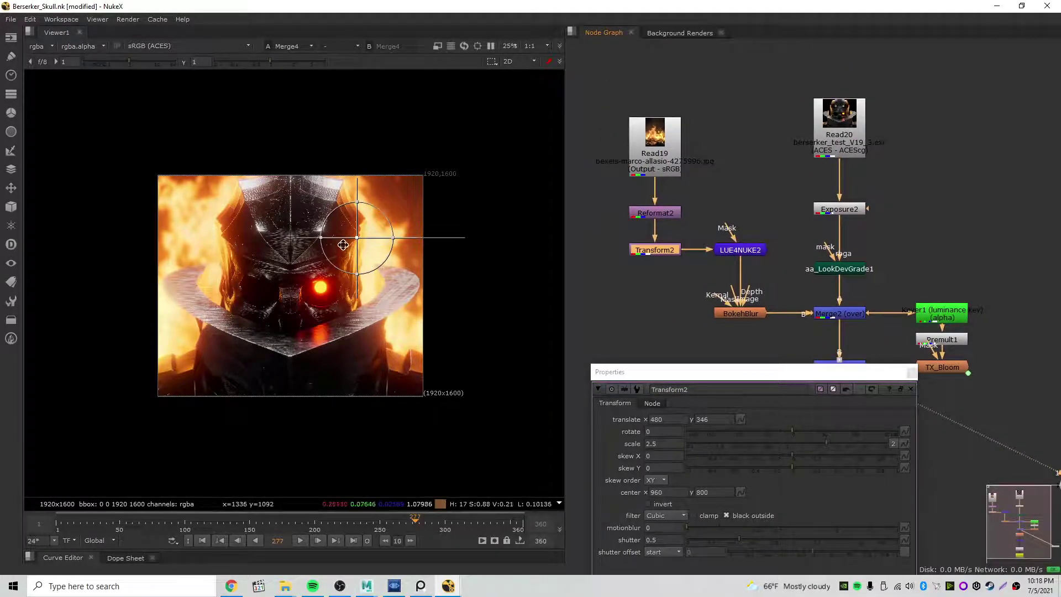
{"action": "left_click_drag", "start_coordinate": [357, 238], "coordinate": [408, 202]}
{"action": "middle_click_drag", "start_coordinate": [921, 279], "coordinate": [880, 211]}
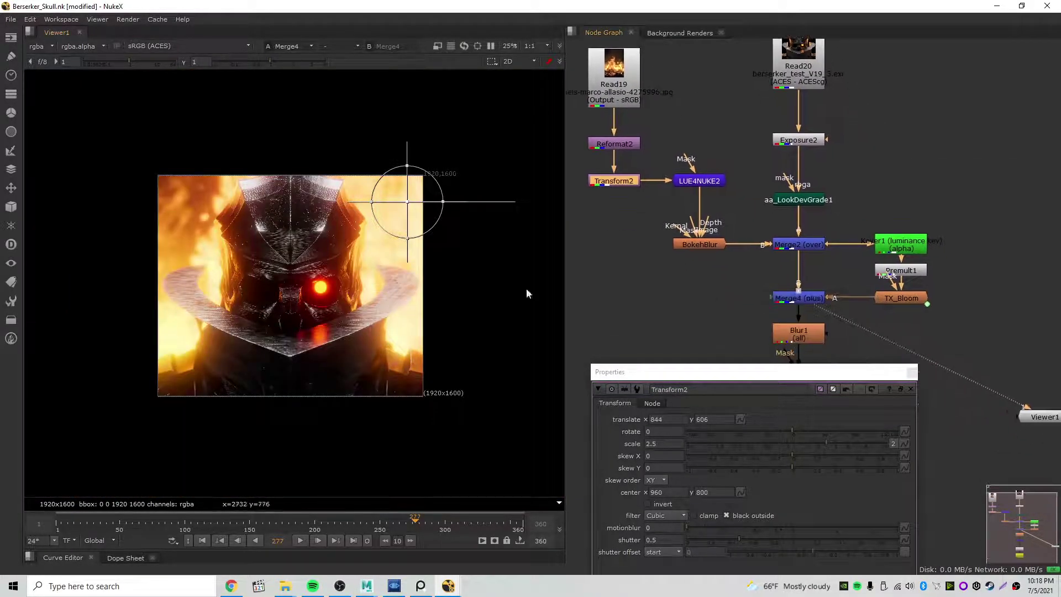
{"action": "left_click_drag", "start_coordinate": [409, 203], "coordinate": [250, 219]}
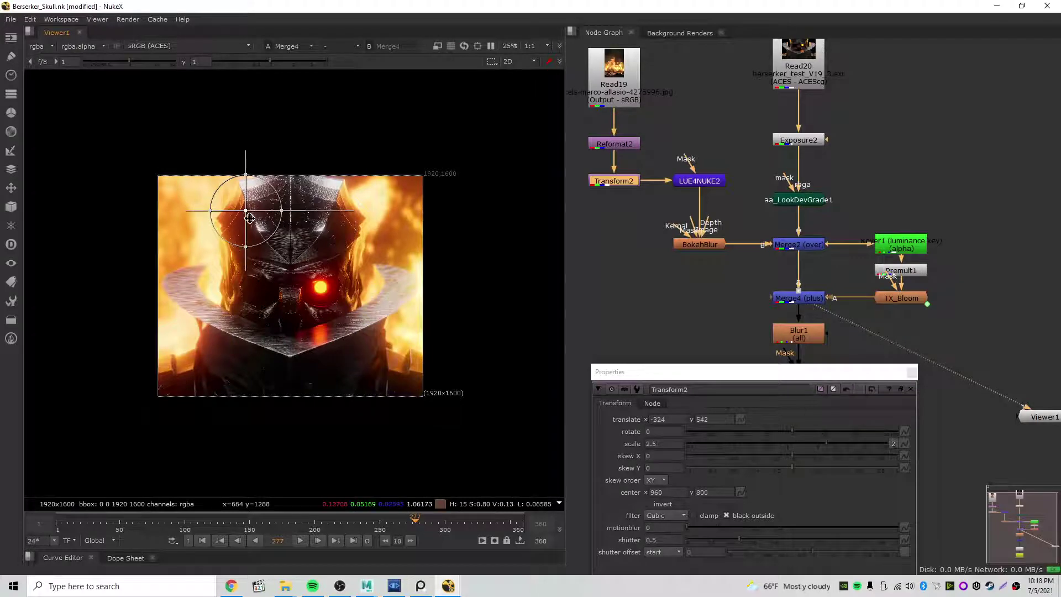
{"action": "scroll", "coordinate": [299, 288], "scroll_direction": "up", "scroll_amount": 5}
{"action": "scroll", "coordinate": [267, 267], "scroll_direction": "down", "scroll_amount": 2}
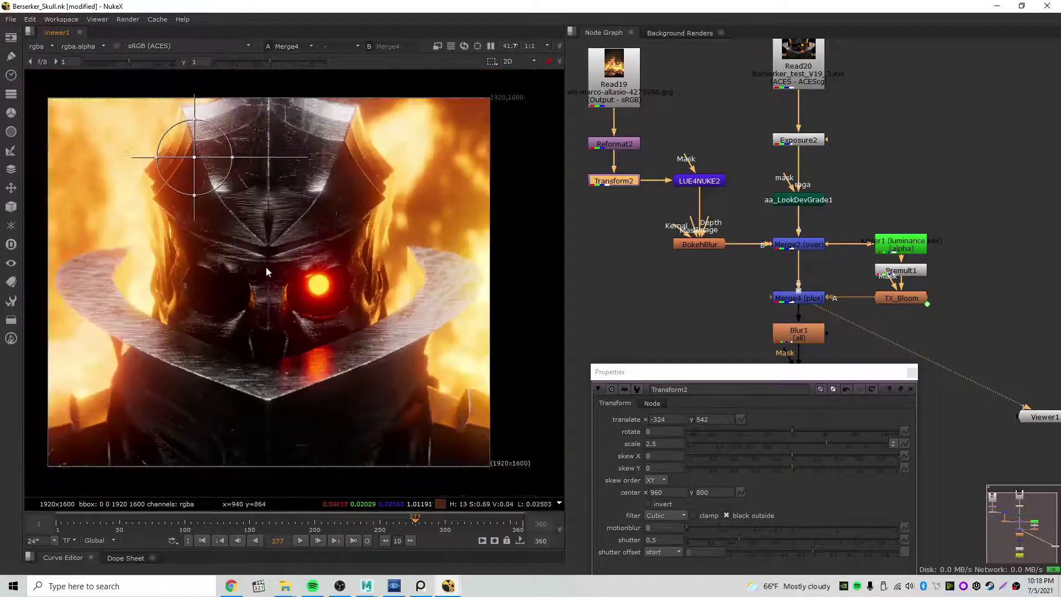
{"action": "left_click", "coordinate": [911, 372]}
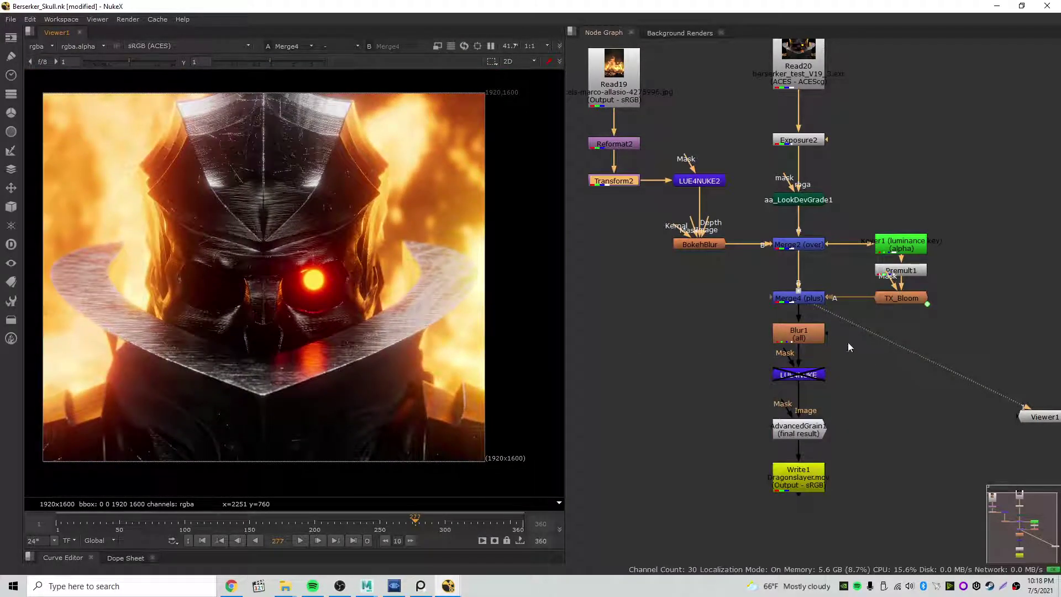
Display Blur1's output close up on the brow between the eyes and disable the node for comparison.
{"action": "left_click", "coordinate": [808, 340]}
{"action": "scroll", "coordinate": [253, 271], "scroll_direction": "up", "scroll_amount": 8}
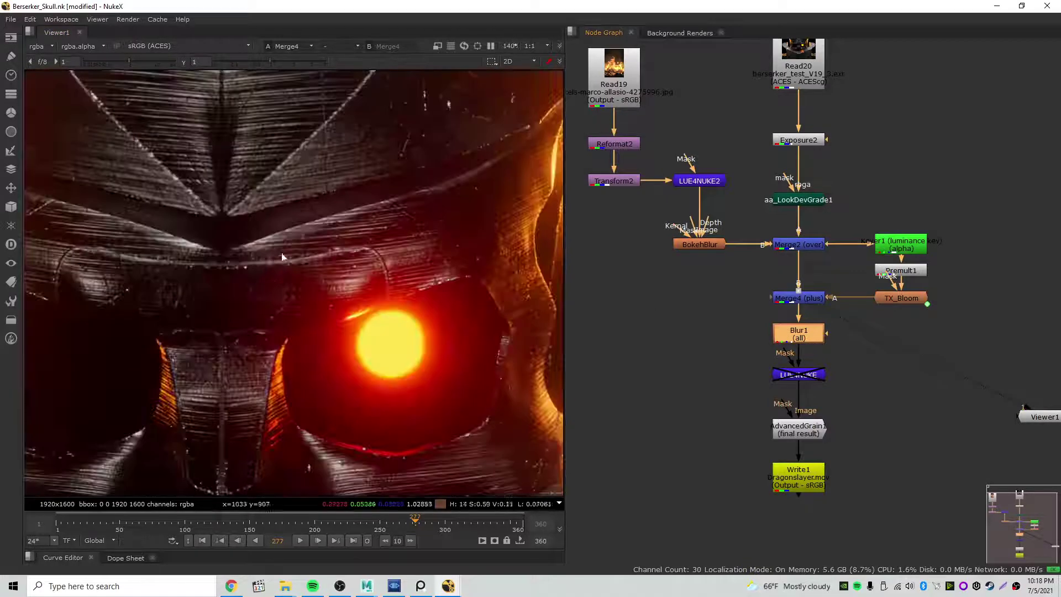
{"action": "middle_click_drag", "start_coordinate": [236, 273], "coordinate": [461, 281]}
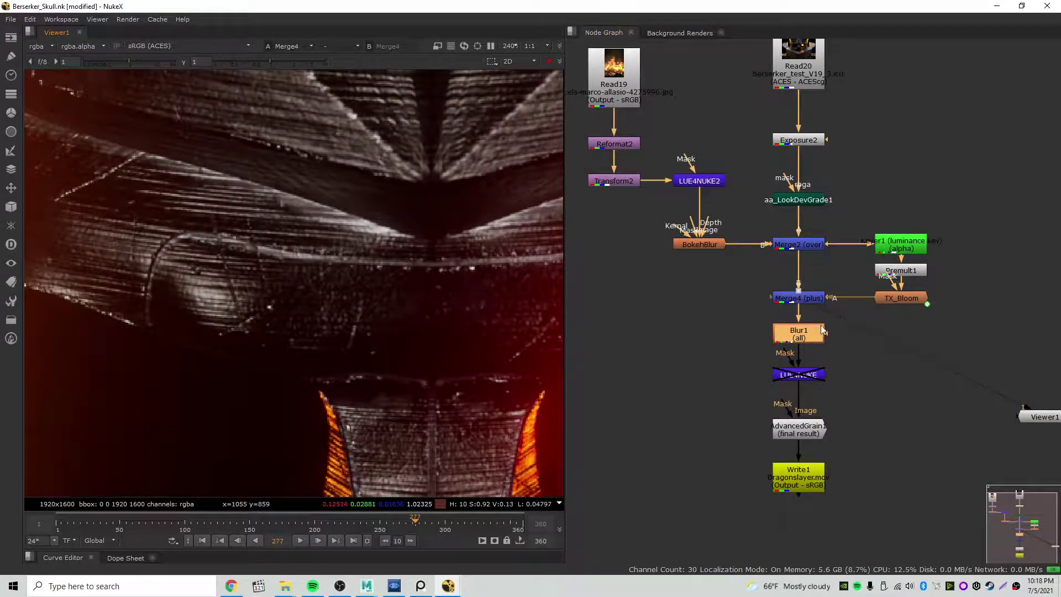
{"action": "key", "text": "1"}
{"action": "key", "text": "d"}
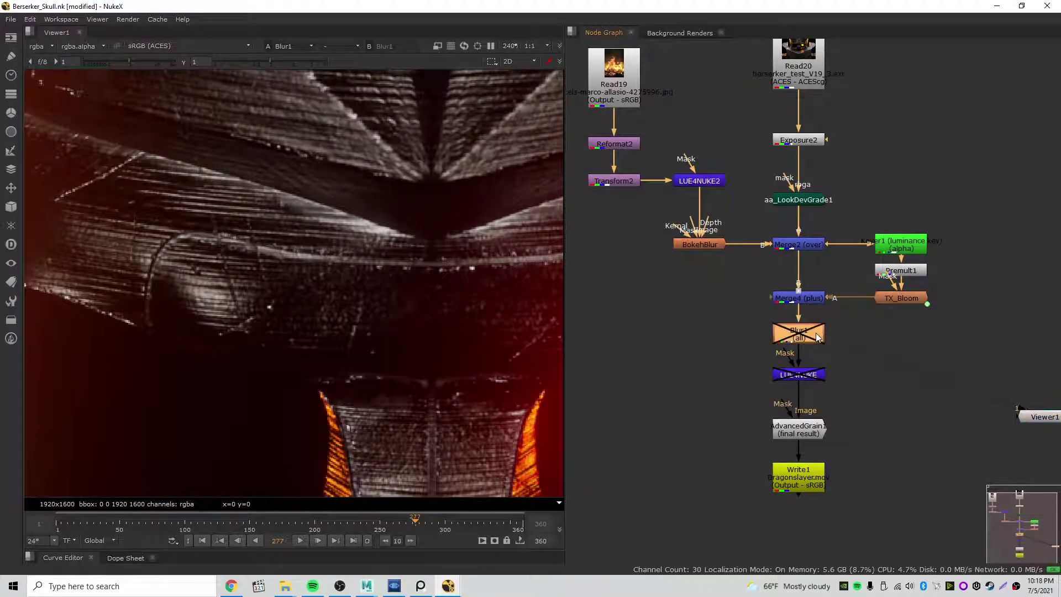
Set Blur1's size to 0.9 and close its properties.
{"action": "double_click", "coordinate": [815, 336]}
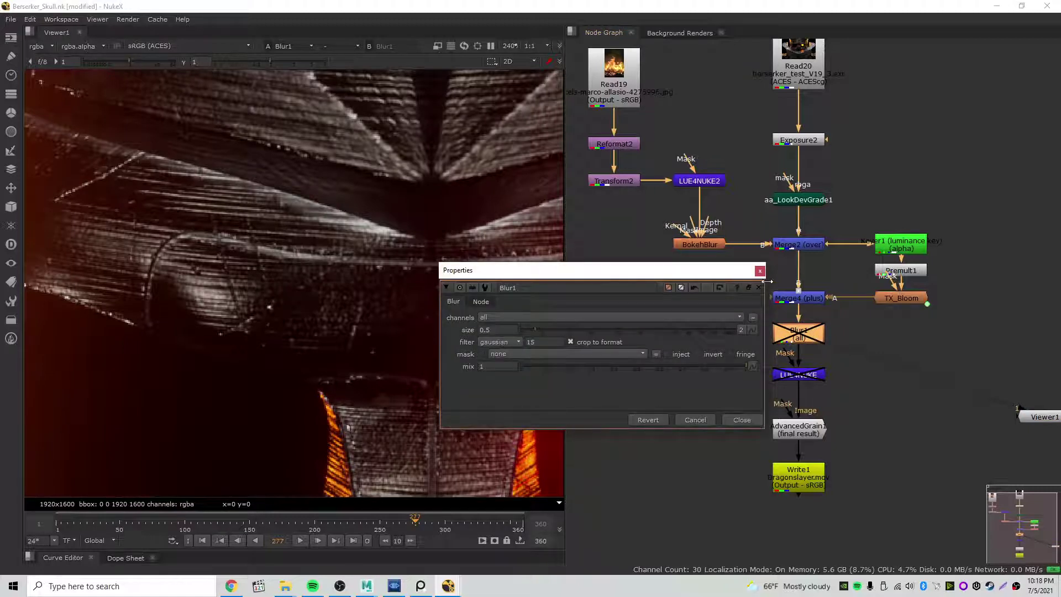
{"action": "left_click", "coordinate": [760, 271]}
{"action": "double_click", "coordinate": [800, 334]}
{"action": "double_click", "coordinate": [490, 330]}
{"action": "type", "text": "0.9"}
{"action": "key", "text": "Return"}
{"action": "left_click", "coordinate": [758, 272]}
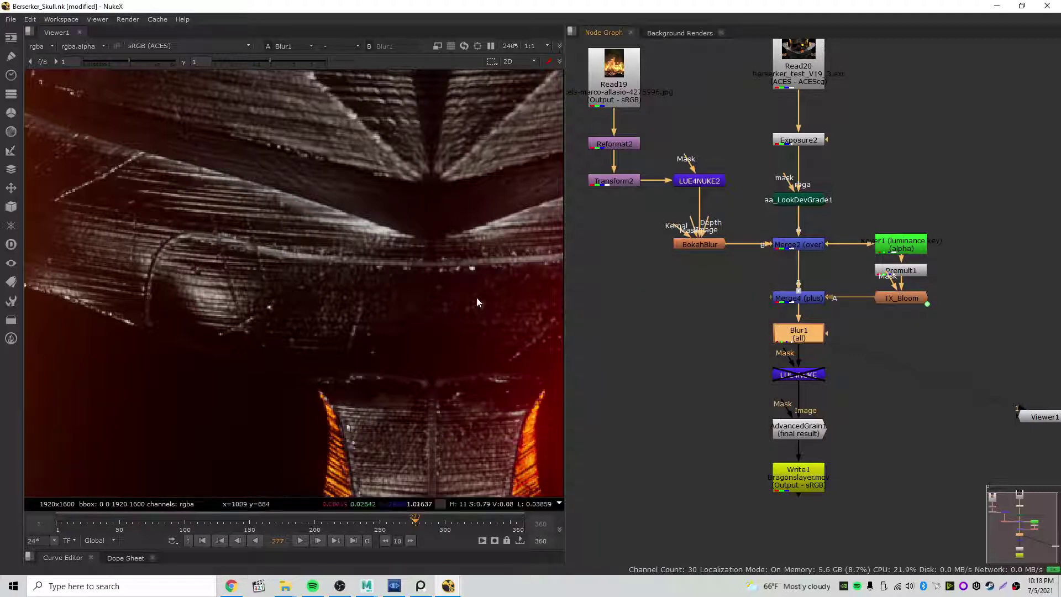
Toggle Blur1 off and on repeatedly while magnifying the scratched metal brow, leaving the blur enabled.
{"action": "scroll", "coordinate": [257, 291], "scroll_direction": "up", "scroll_amount": 5}
{"action": "key", "text": "d"}
{"action": "key", "text": "d"}
{"action": "key", "text": "d"}
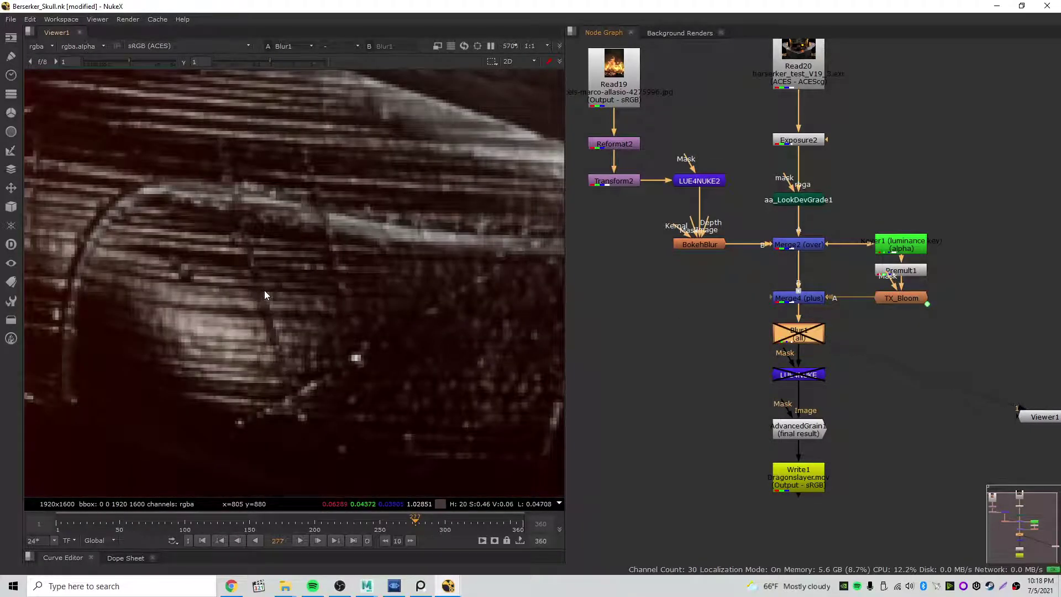
{"action": "scroll", "coordinate": [208, 281], "scroll_direction": "up", "scroll_amount": 2}
{"action": "key", "text": "d"}
{"action": "key", "text": "d"}
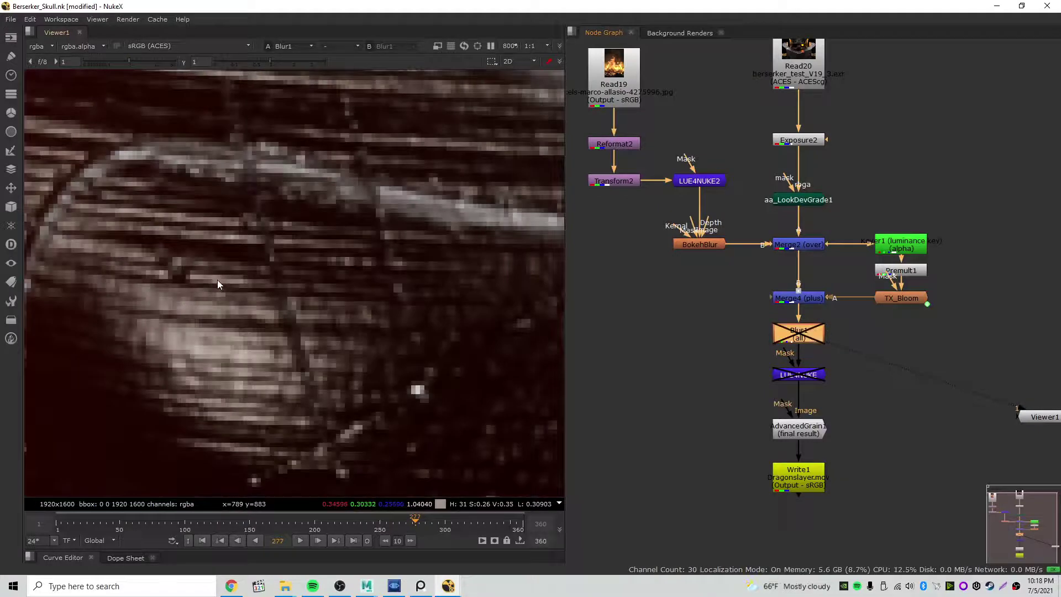
{"action": "key", "text": "d"}
{"action": "key", "text": "d"}
{"action": "key", "text": "d"}
{"action": "scroll", "coordinate": [217, 279], "scroll_direction": "down", "scroll_amount": 10}
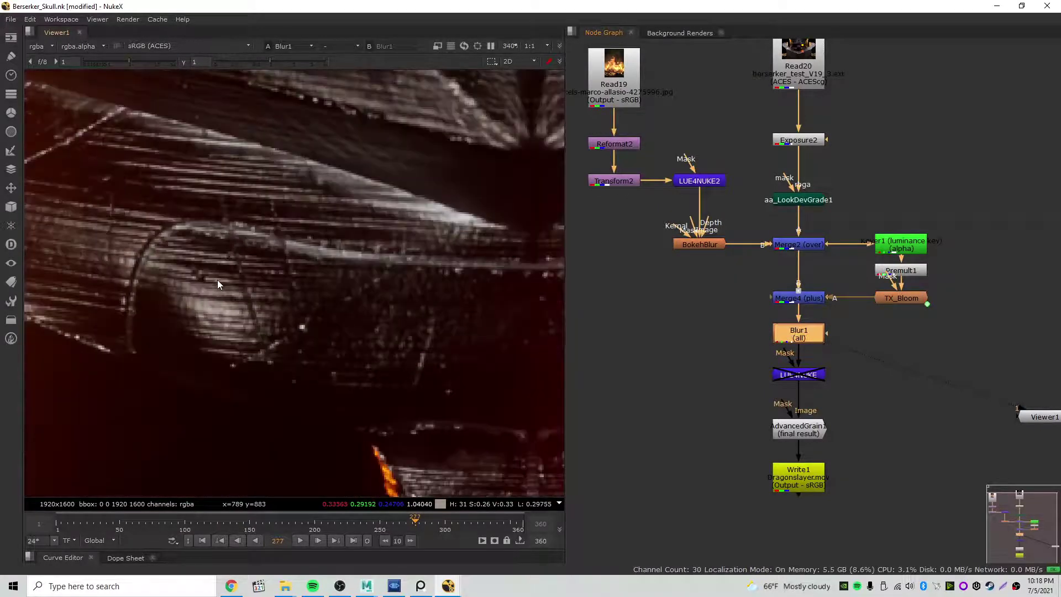
{"action": "scroll", "coordinate": [217, 279], "scroll_direction": "down", "scroll_amount": 3}
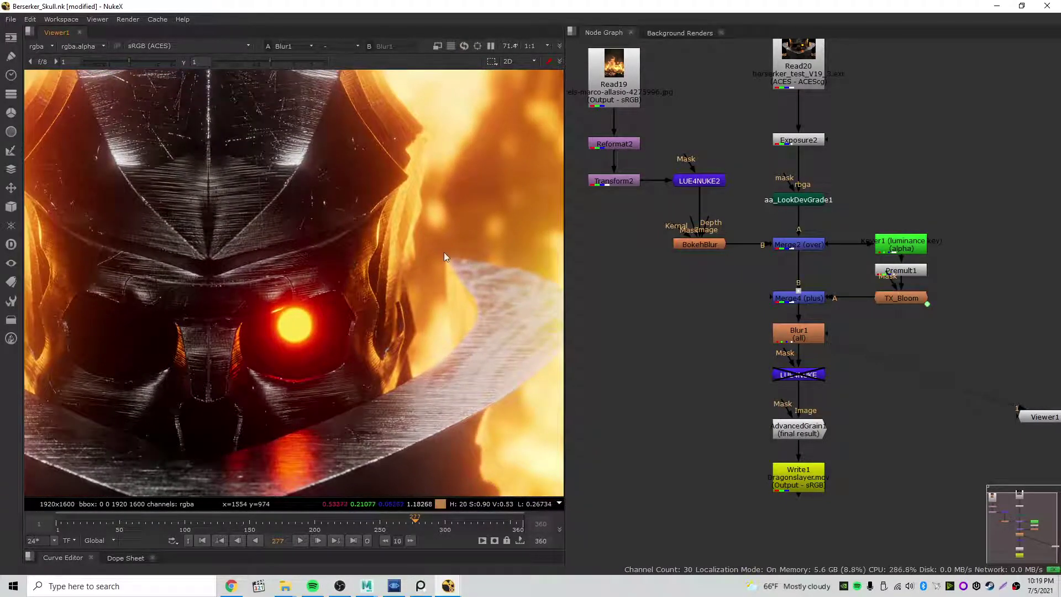
Move the disabled LUE4NUKE node slightly lower beneath Blur1 and open its properties, dismissing the error dialog.
{"action": "middle_click_drag", "start_coordinate": [443, 252], "coordinate": [283, 235]}
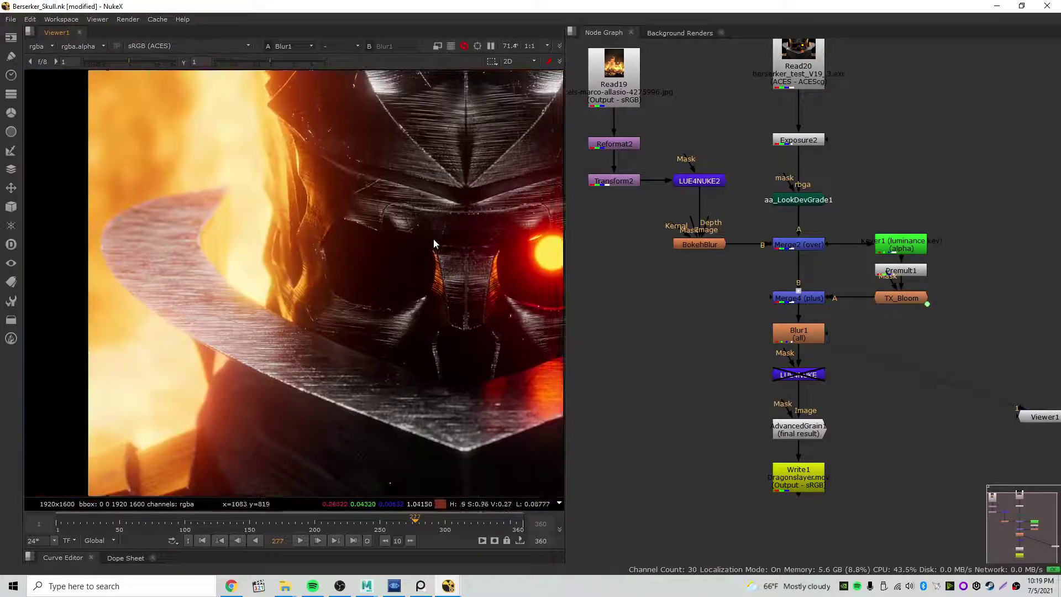
{"action": "middle_click_drag", "start_coordinate": [412, 245], "coordinate": [348, 263]}
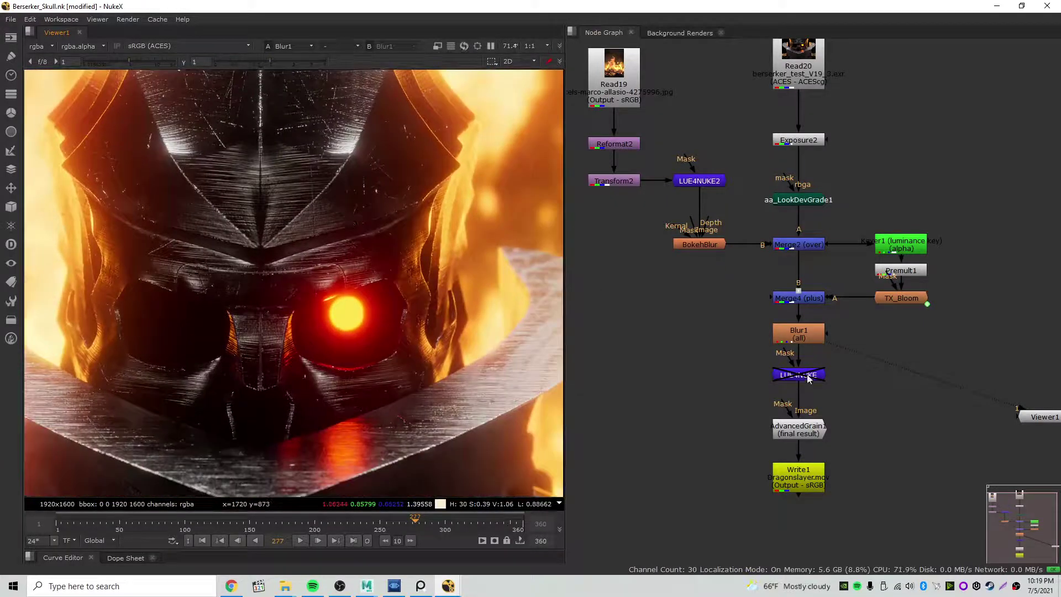
{"action": "left_click_drag", "start_coordinate": [808, 376], "coordinate": [807, 390]}
{"action": "double_click", "coordinate": [807, 390]}
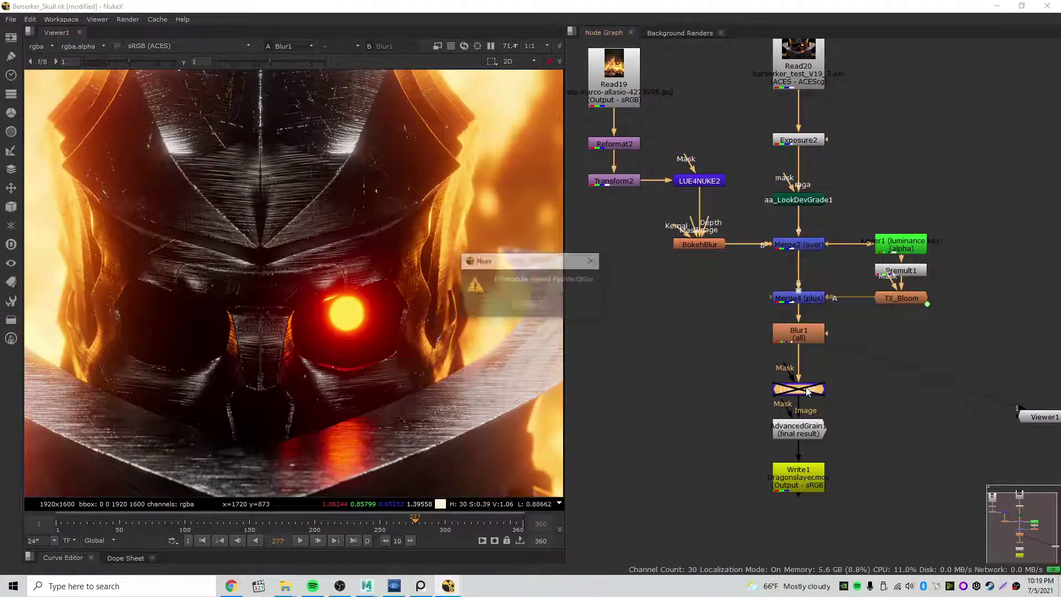
{"action": "left_click", "coordinate": [530, 306]}
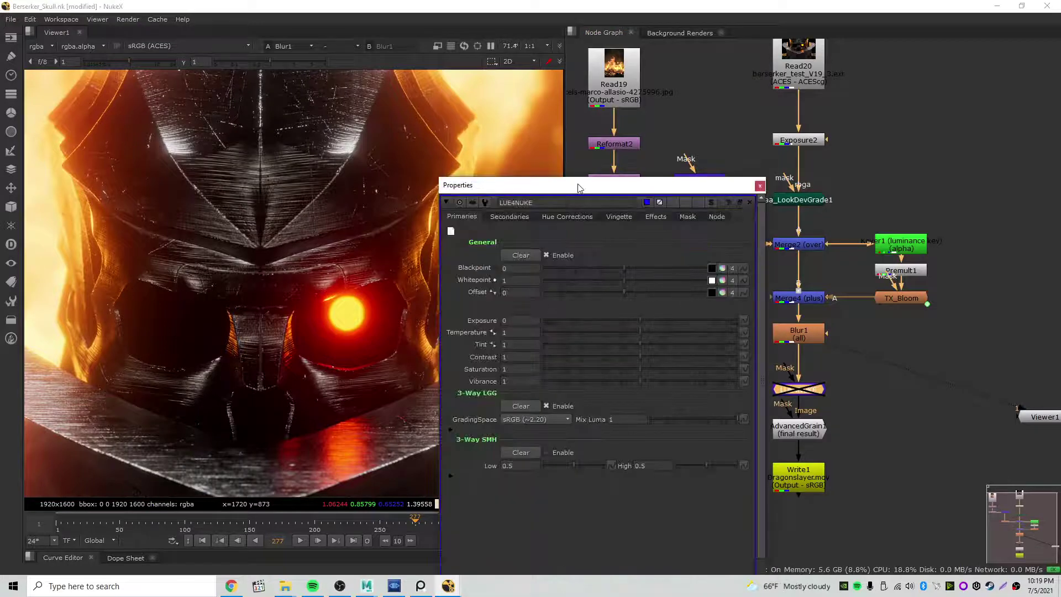
{"action": "left_click_drag", "start_coordinate": [579, 188], "coordinate": [554, 171]}
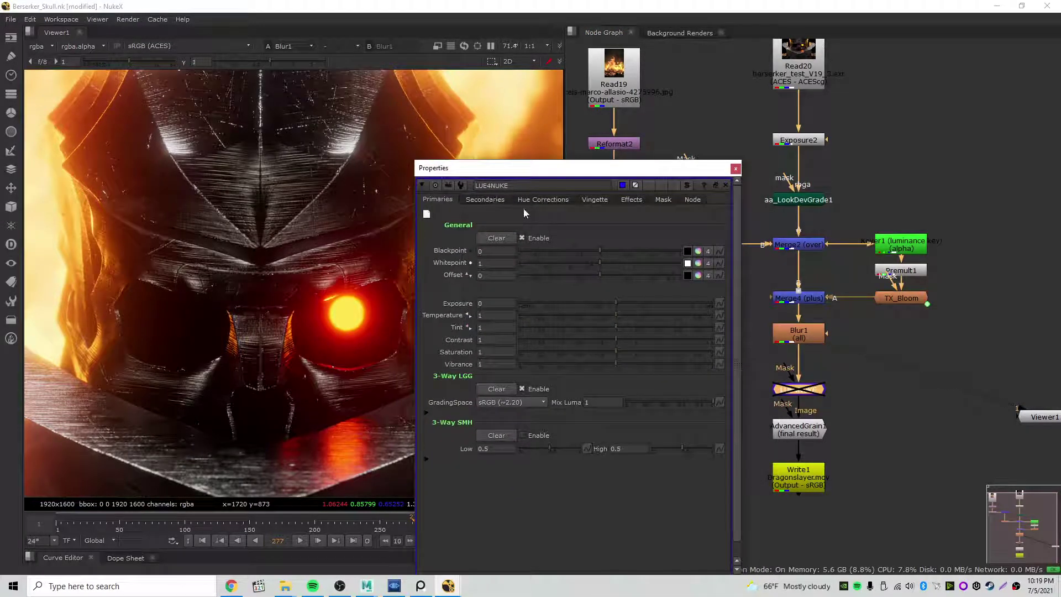
Review LUE4NUKE's secondaries, hue corrections and vignette settings, and close its properties.
{"action": "left_click", "coordinate": [492, 200]}
{"action": "left_click", "coordinate": [552, 200]}
{"action": "left_click", "coordinate": [595, 199]}
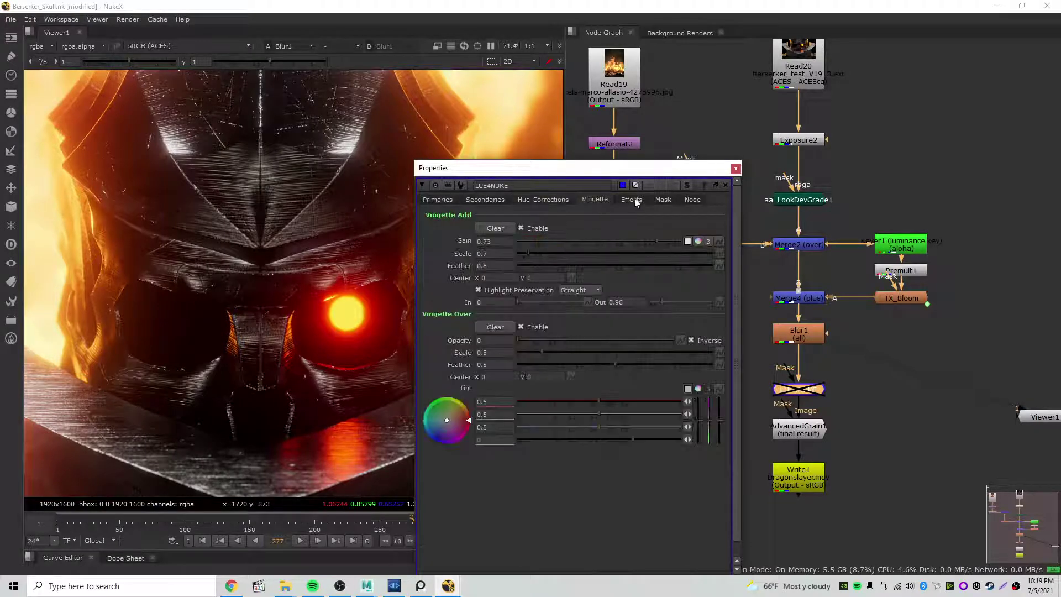
{"action": "left_click", "coordinate": [735, 171]}
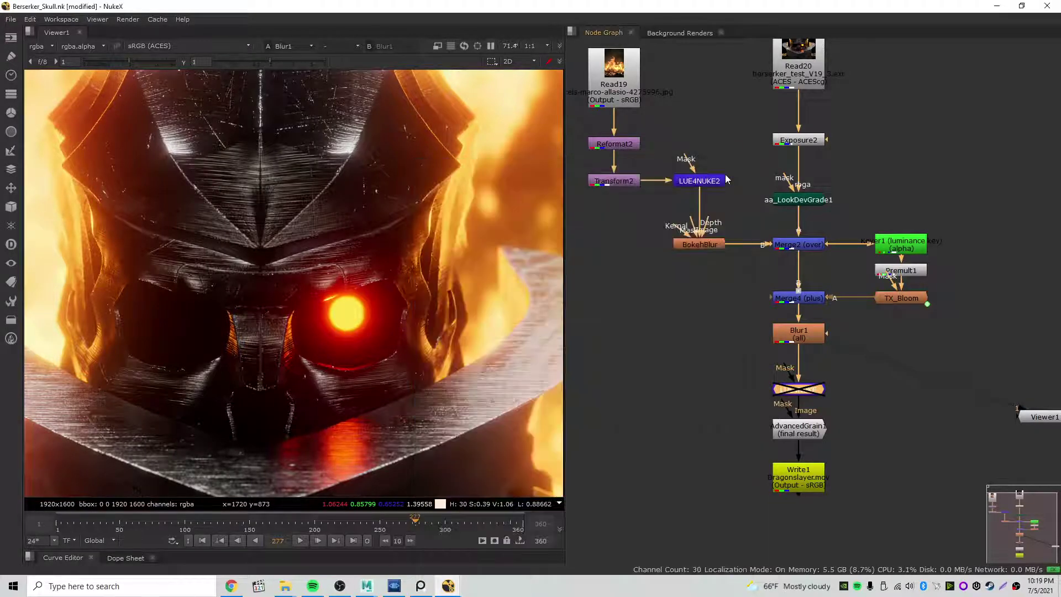
Reopen the disabled LUE4NUKE node's properties to examine its vignette settings, and close them.
{"action": "scroll", "coordinate": [390, 300], "scroll_direction": "down", "scroll_amount": 3}
{"action": "middle_click_drag", "start_coordinate": [391, 299], "coordinate": [357, 265]}
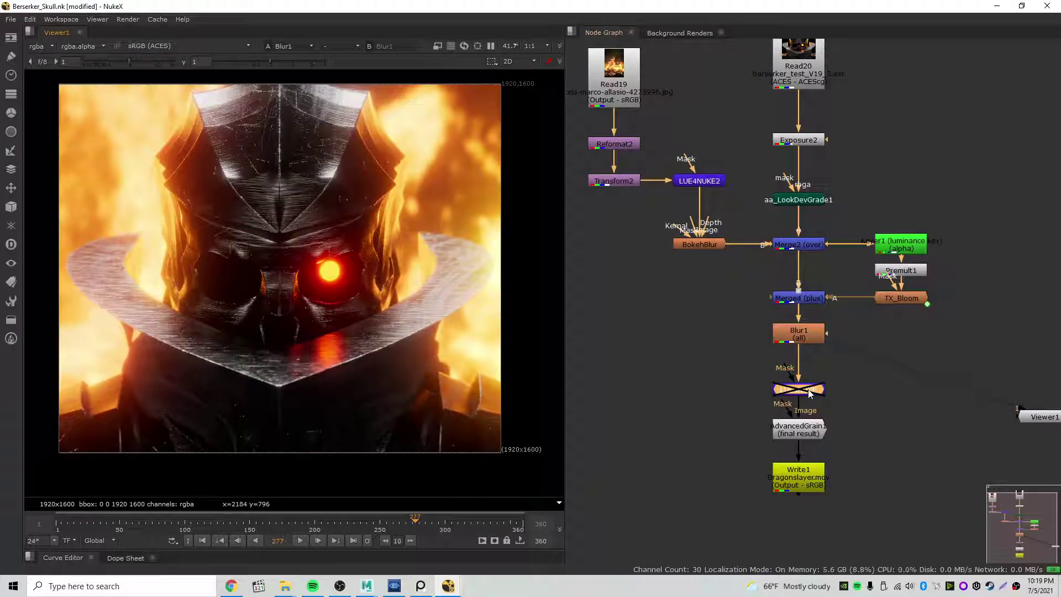
{"action": "double_click", "coordinate": [810, 393]}
{"action": "left_click", "coordinate": [530, 302]}
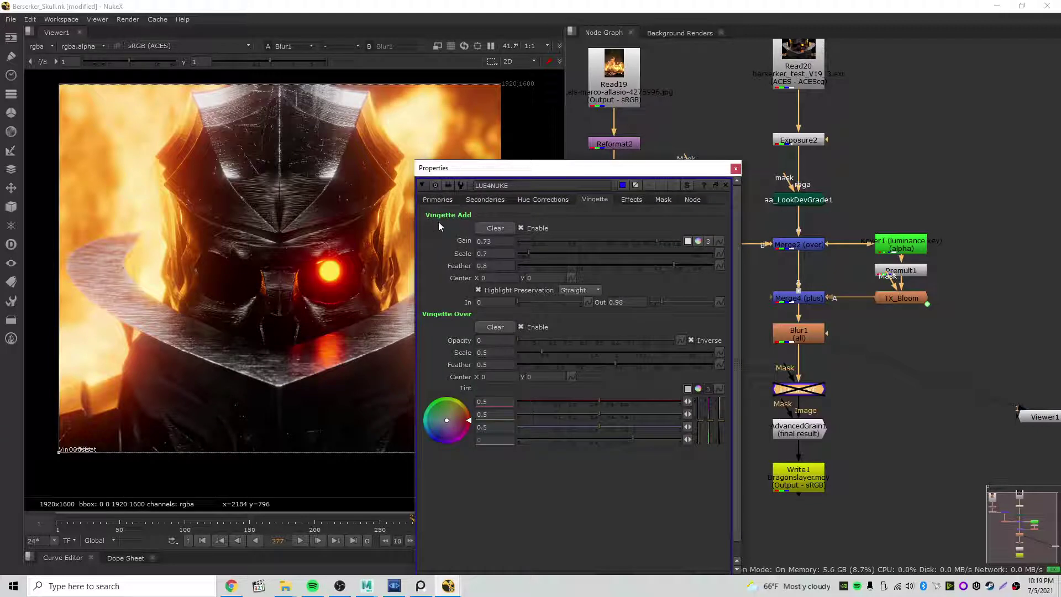
{"action": "left_click", "coordinate": [736, 169]}
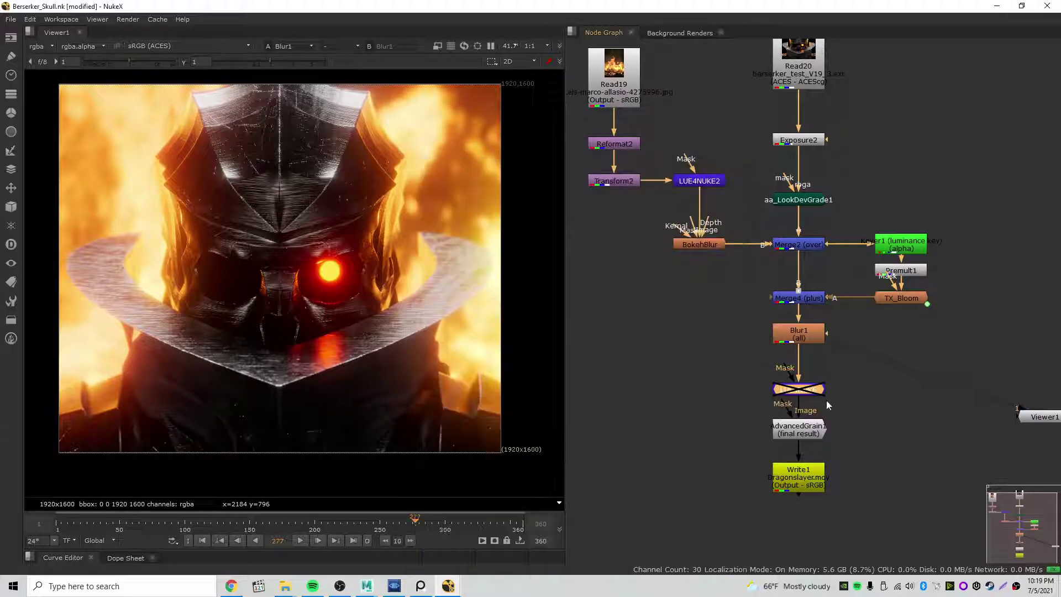
View LUE4NUKE's output and compare the image with the node enabled and disabled, leaving it disabled.
{"action": "key", "text": "d"}
{"action": "key", "text": "1"}
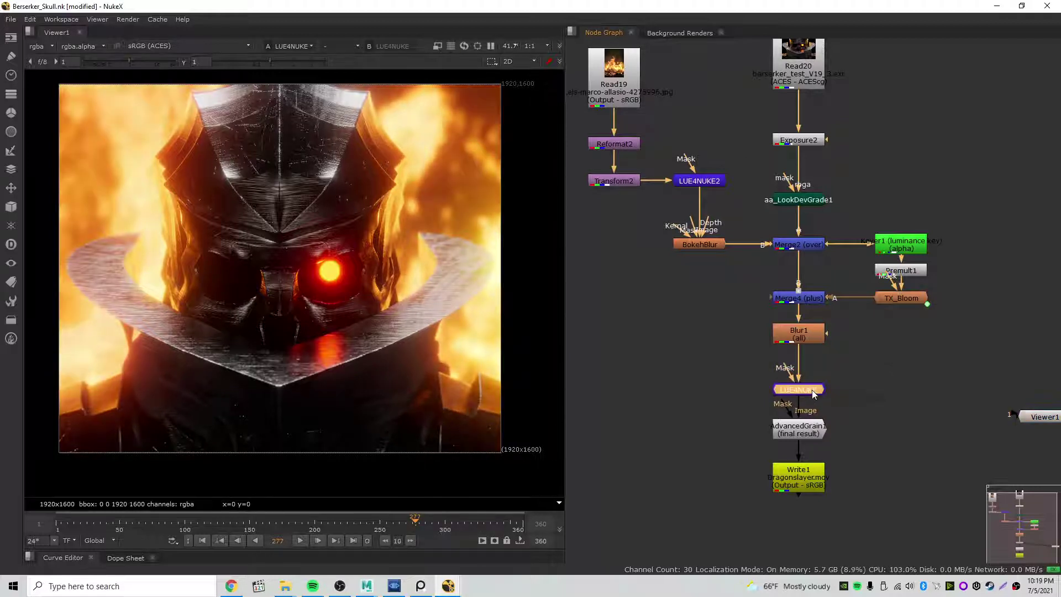
{"action": "key", "text": "d"}
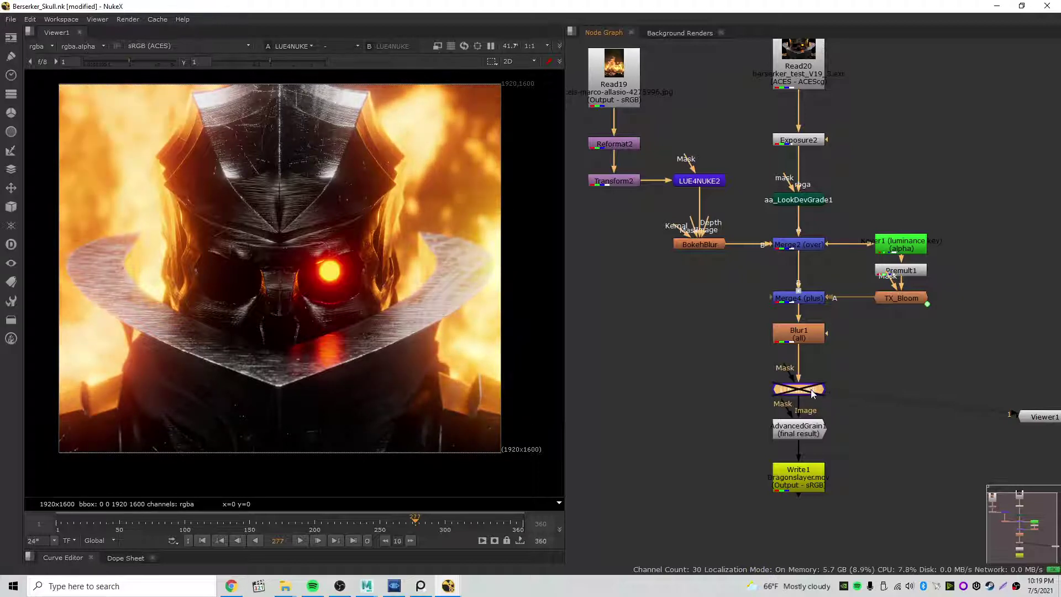
Move the Viewer1 node directly beneath Write1 in the node graph.
{"action": "middle_click_drag", "start_coordinate": [864, 374], "coordinate": [836, 303]}
{"action": "scroll", "coordinate": [786, 377], "scroll_direction": "up", "scroll_amount": 3}
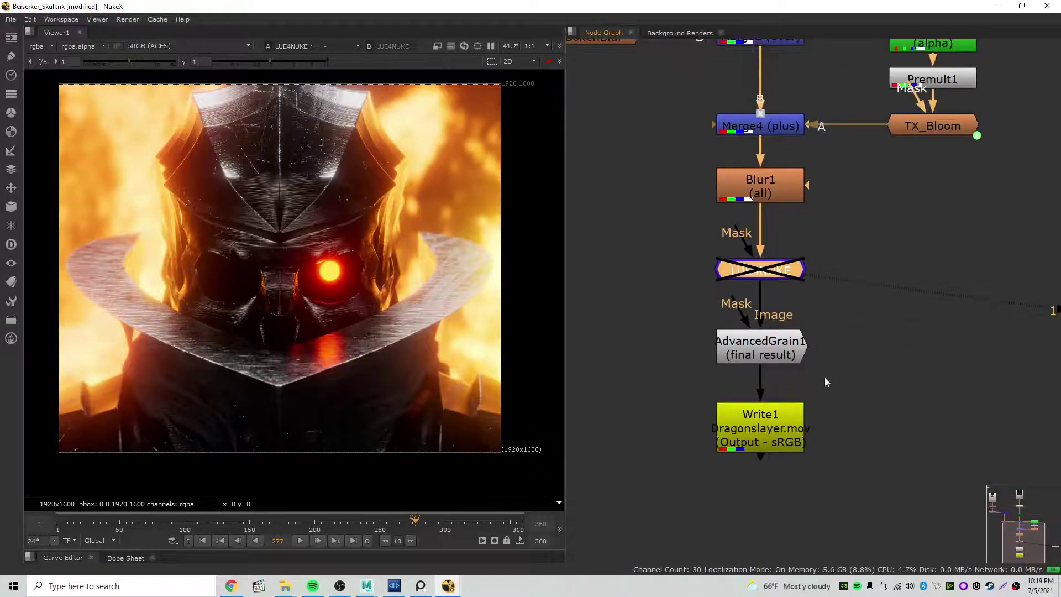
{"action": "middle_click_drag", "start_coordinate": [898, 351], "coordinate": [750, 321]}
{"action": "scroll", "coordinate": [835, 325], "scroll_direction": "down", "scroll_amount": 2}
{"action": "left_click_drag", "start_coordinate": [976, 309], "coordinate": [693, 472]}
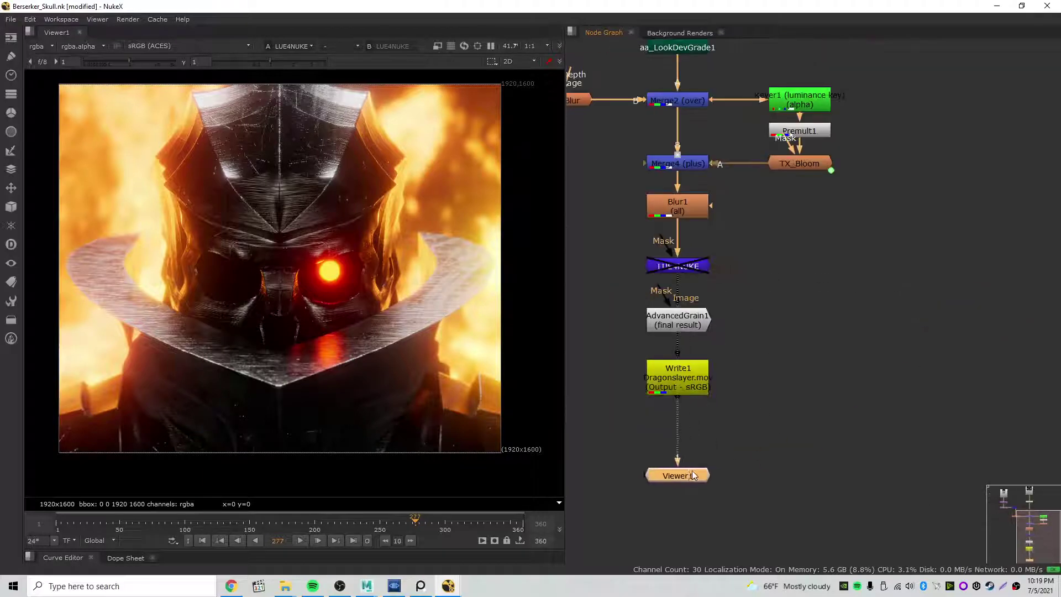
Display AdvancedGrain1's output in the viewer and magnify the fiery helmet edge beside the glowing eye.
{"action": "left_click", "coordinate": [688, 324]}
{"action": "key", "text": "1"}
{"action": "scroll", "coordinate": [340, 247], "scroll_direction": "up", "scroll_amount": 8}
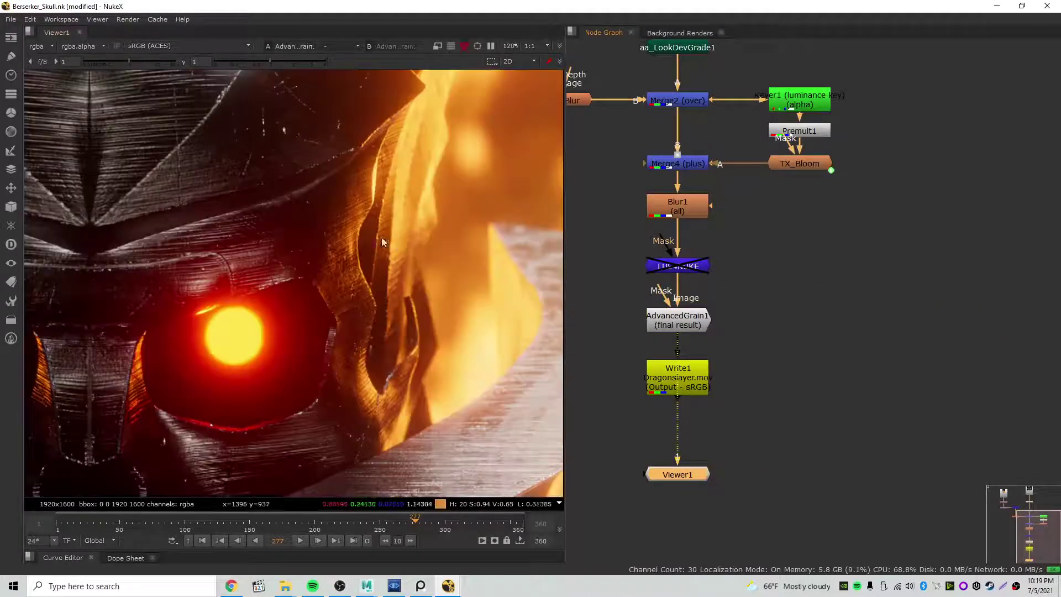
{"action": "middle_click_drag", "start_coordinate": [425, 260], "coordinate": [459, 352]}
Toggle AdvancedGrain1 off and on to compare the film grain over the orange background, leaving it enabled.
{"action": "left_click", "coordinate": [692, 316]}
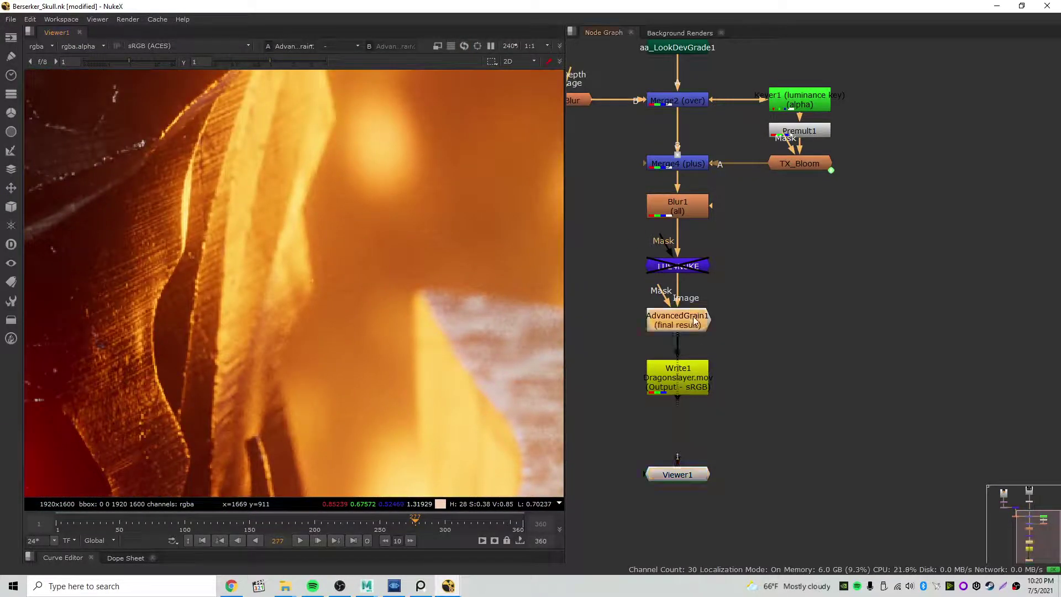
{"action": "key", "text": "d"}
{"action": "scroll", "coordinate": [369, 288], "scroll_direction": "up", "scroll_amount": 2}
{"action": "scroll", "coordinate": [365, 288], "scroll_direction": "up", "scroll_amount": 1}
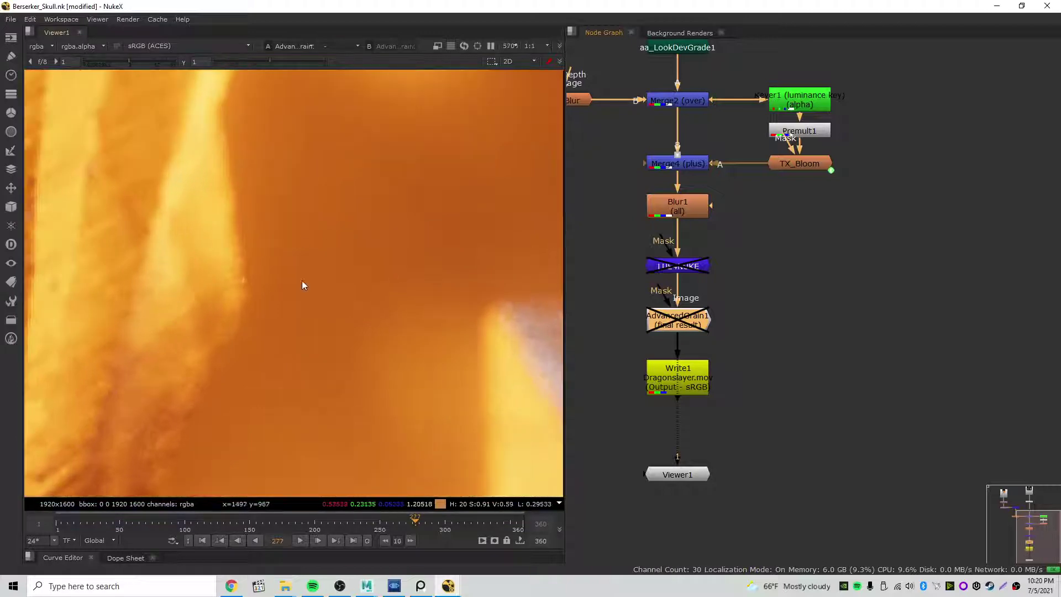
{"action": "key", "text": "d"}
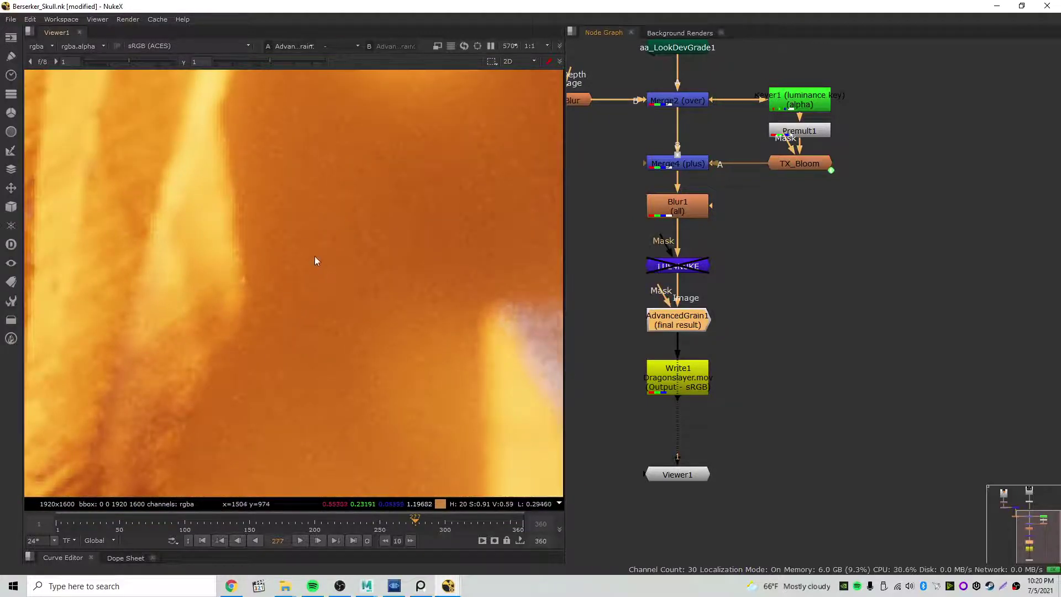
{"action": "key", "text": "d"}
{"action": "key", "text": "d"}
{"action": "scroll", "coordinate": [323, 303], "scroll_direction": "down", "scroll_amount": 5}
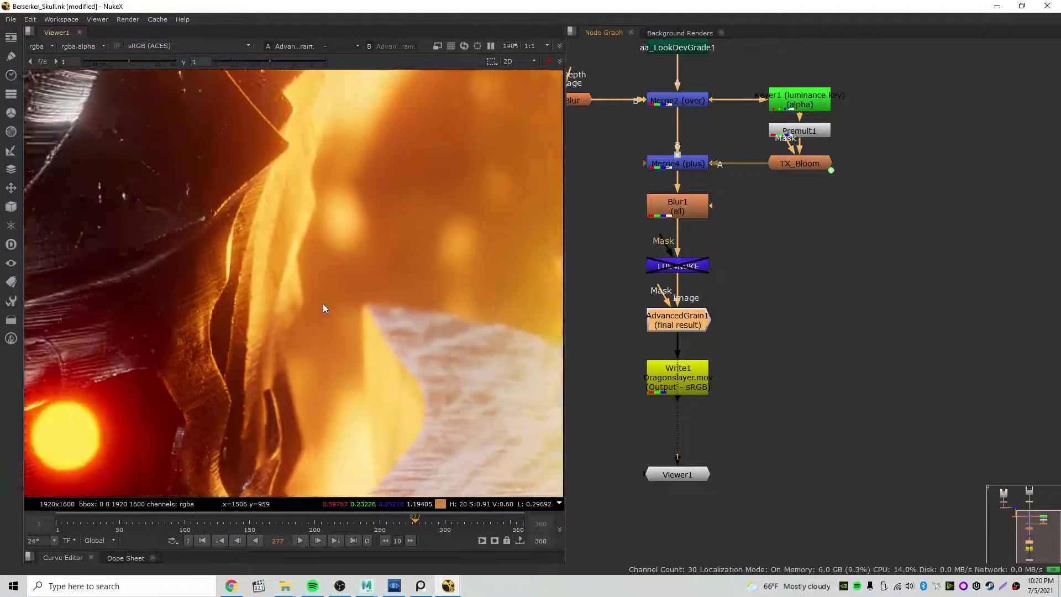
Examine the grain along the helmet edge and metal collar, toggling AdvancedGrain1 off and on once more, and return to the whole face.
{"action": "scroll", "coordinate": [323, 303], "scroll_direction": "up", "scroll_amount": 3}
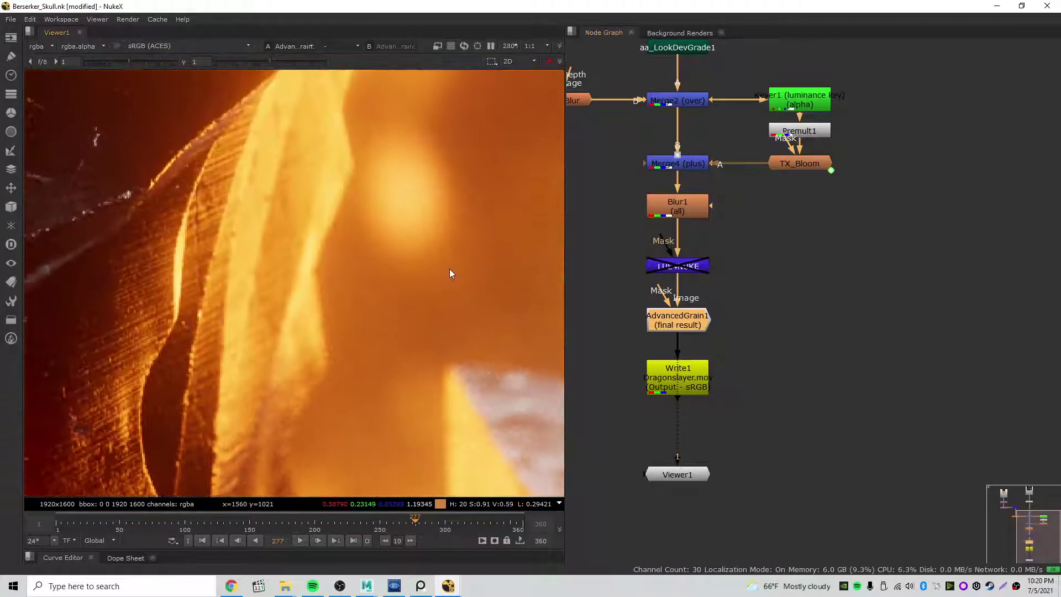
{"action": "middle_click_drag", "start_coordinate": [389, 285], "coordinate": [489, 189]}
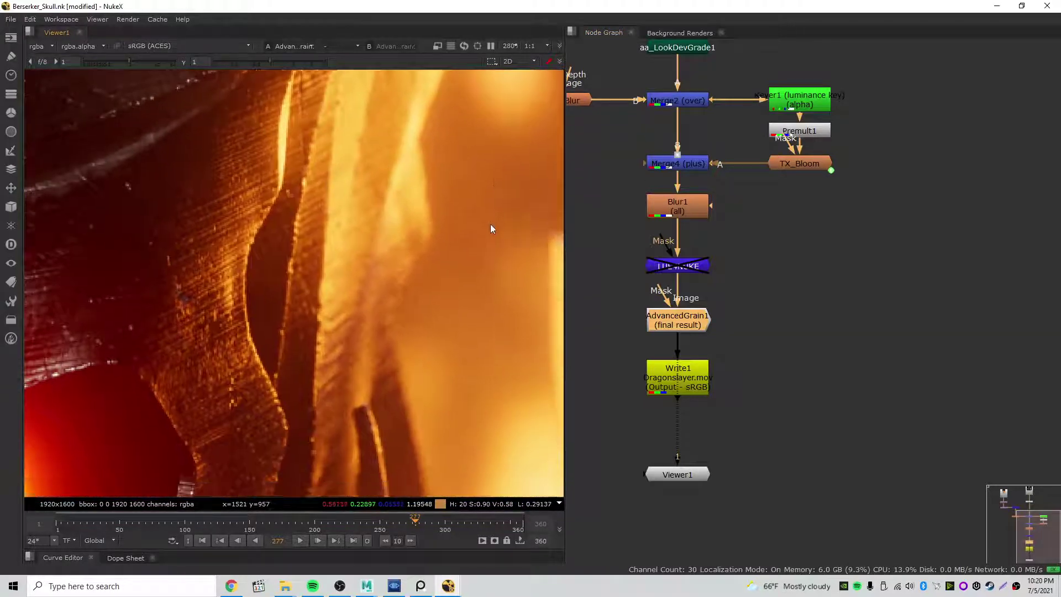
{"action": "middle_click_drag", "start_coordinate": [492, 229], "coordinate": [315, 295]}
{"action": "key", "text": "d"}
{"action": "key", "text": "d"}
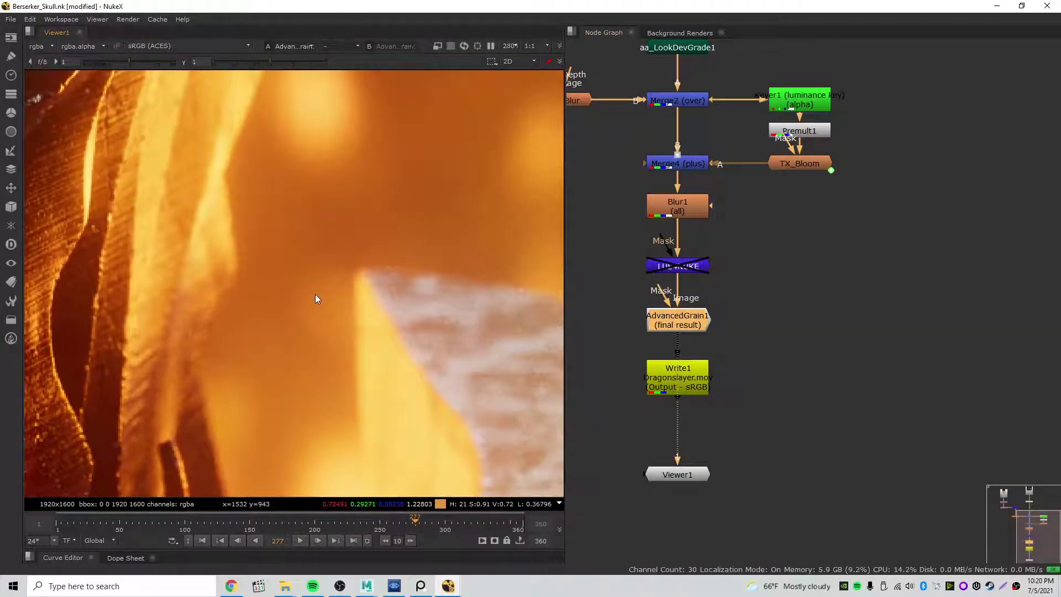
{"action": "scroll", "coordinate": [315, 294], "scroll_direction": "down", "scroll_amount": 5}
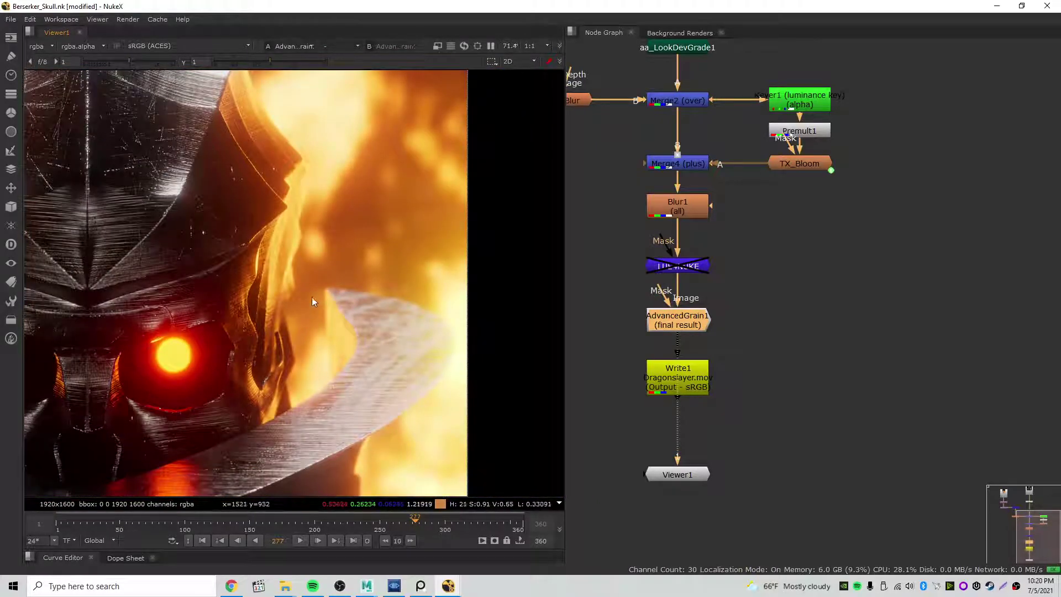
{"action": "middle_click_drag", "start_coordinate": [312, 297], "coordinate": [404, 241]}
{"action": "scroll", "coordinate": [376, 284], "scroll_direction": "down", "scroll_amount": 1}
{"action": "middle_click_drag", "start_coordinate": [315, 353], "coordinate": [374, 300]}
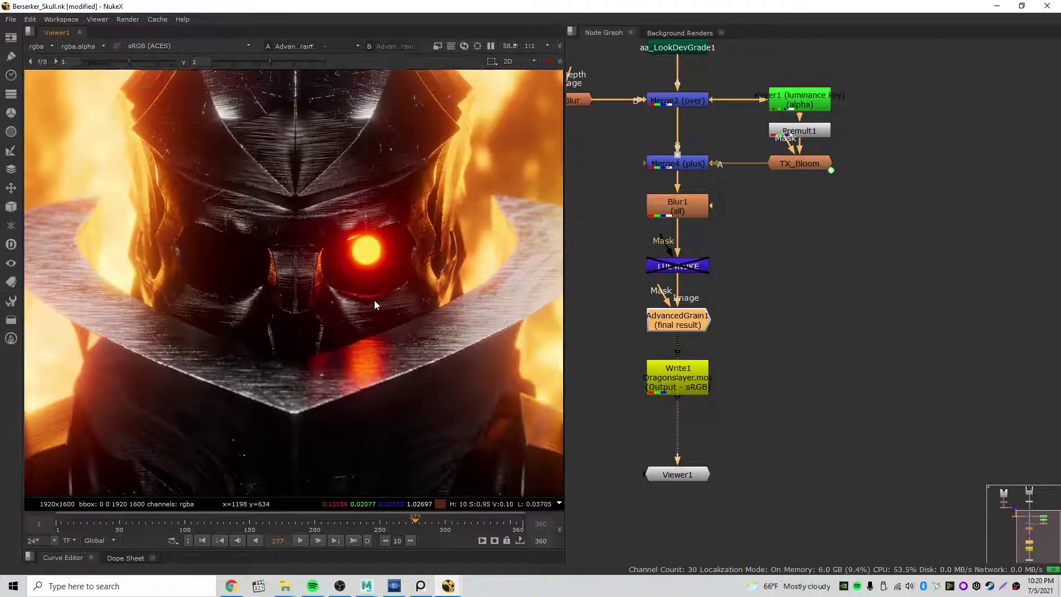
View Write1's output and open its properties, placing the window over the node graph clear of the image.
{"action": "left_click", "coordinate": [695, 387]}
{"action": "key", "text": "1"}
{"action": "double_click", "coordinate": [695, 385]}
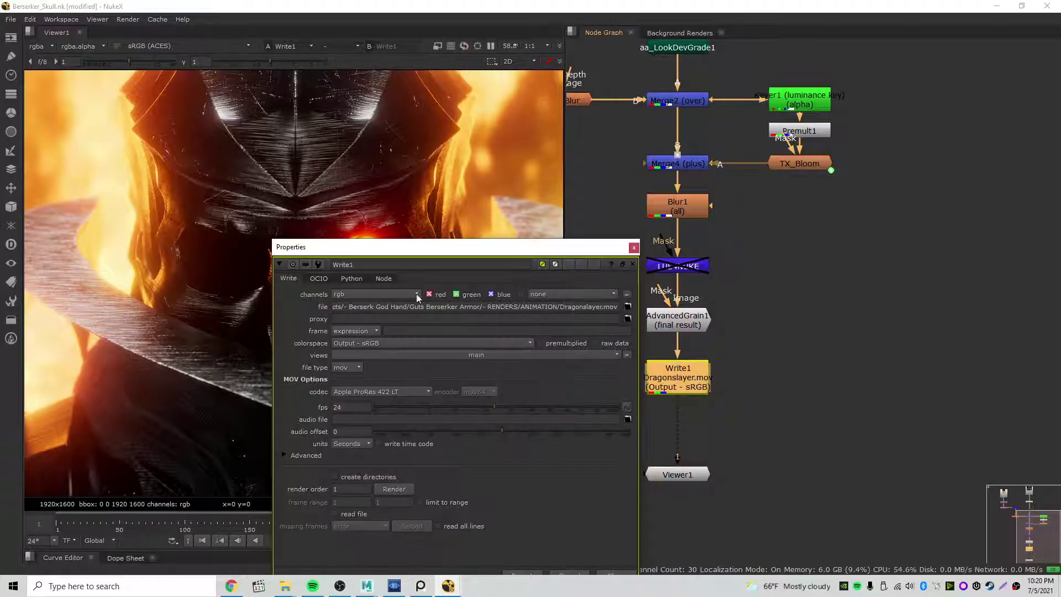
{"action": "left_click_drag", "start_coordinate": [380, 248], "coordinate": [698, 173]}
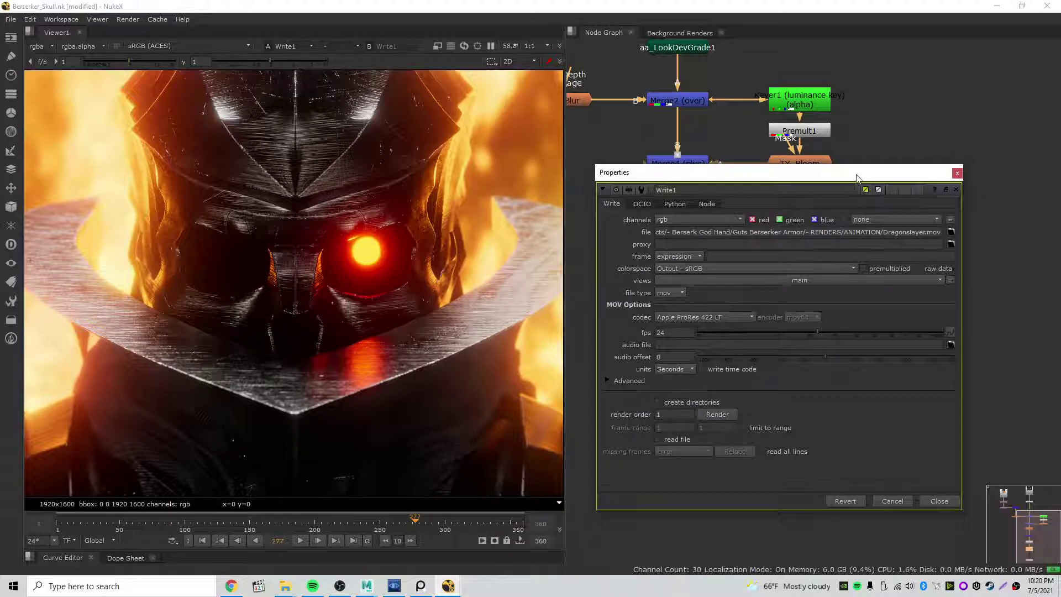
{"action": "left_click_drag", "start_coordinate": [857, 178], "coordinate": [849, 187]}
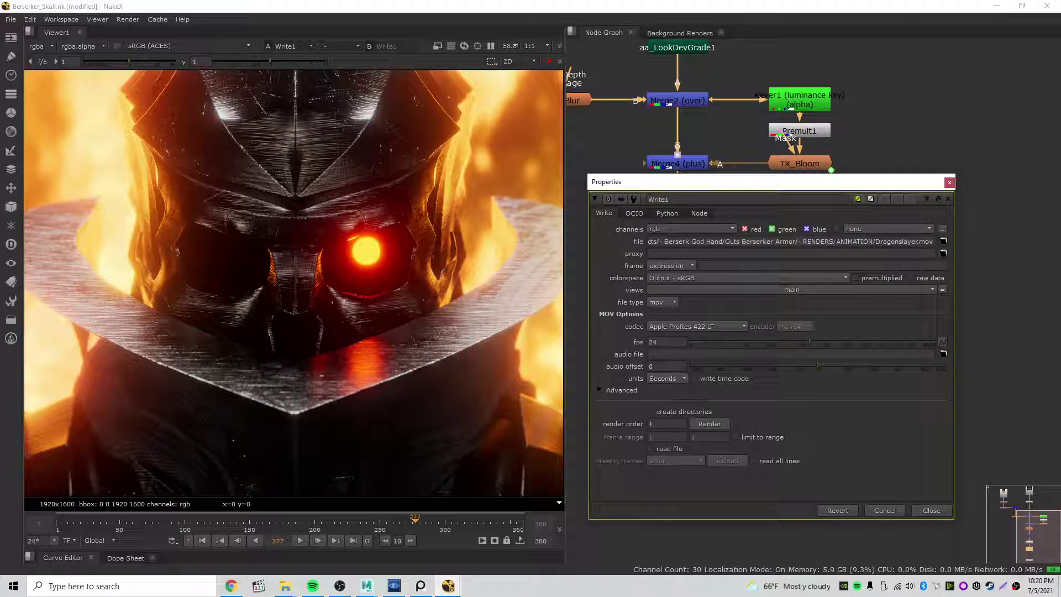
Change Write1's output file to Berserker_Skull_Fuck.png directly inside the "- RENDERS" folder.
{"action": "left_click_drag", "start_coordinate": [837, 242], "coordinate": [961, 246]}
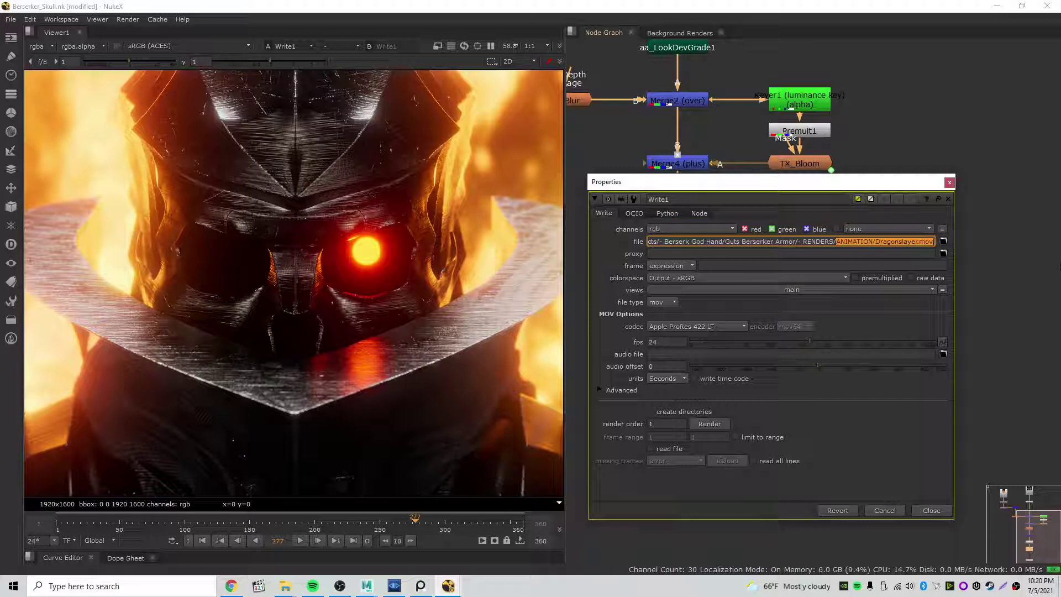
{"action": "type", "text": "Berserker Armor/- RENDERS/"}
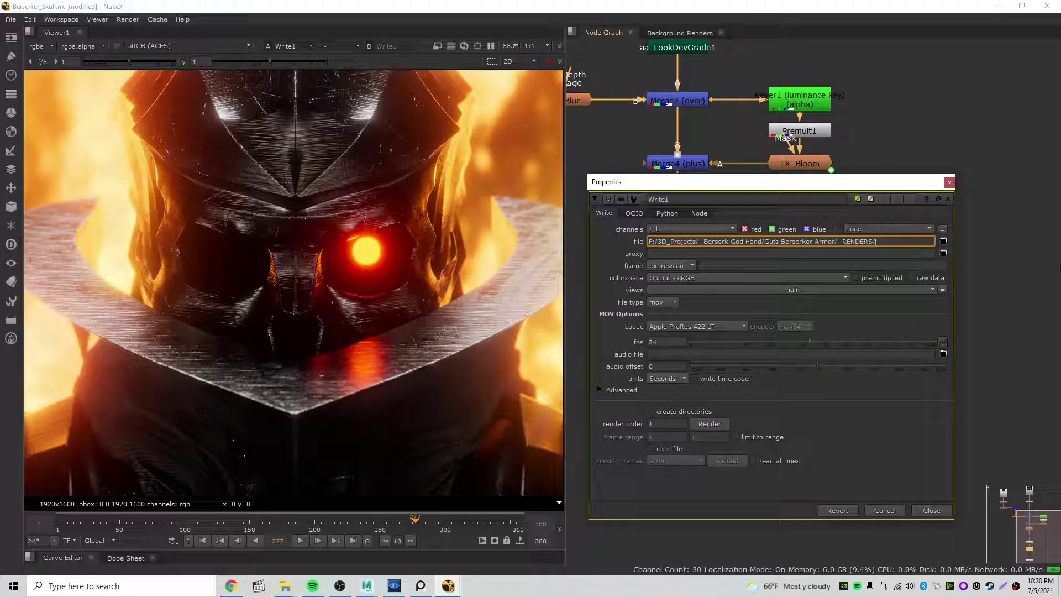
{"action": "type", "text": "Berserker_Skull_Fuck.png"}
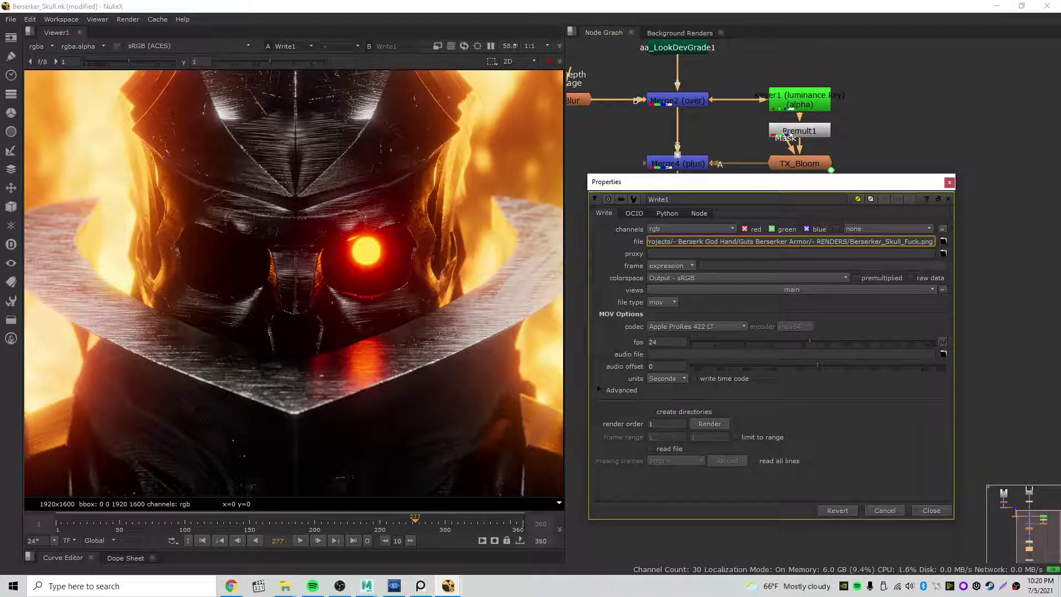
{"action": "key", "text": "Return"}
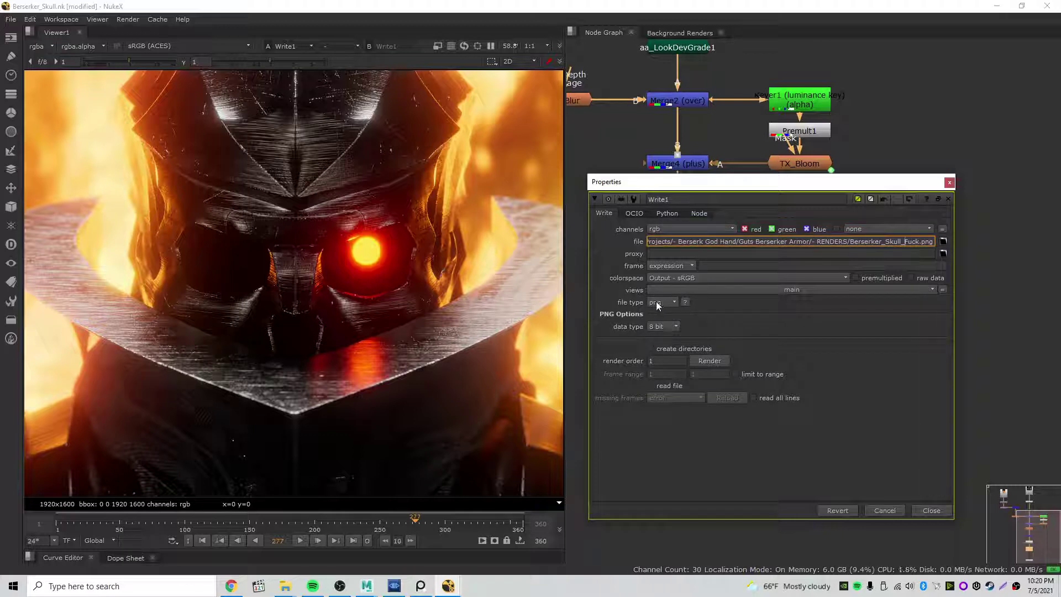
Set the PNG data type to 16 bit and render Write1 with frame range 1-1.
{"action": "left_click", "coordinate": [663, 326]}
{"action": "left_click", "coordinate": [663, 337]}
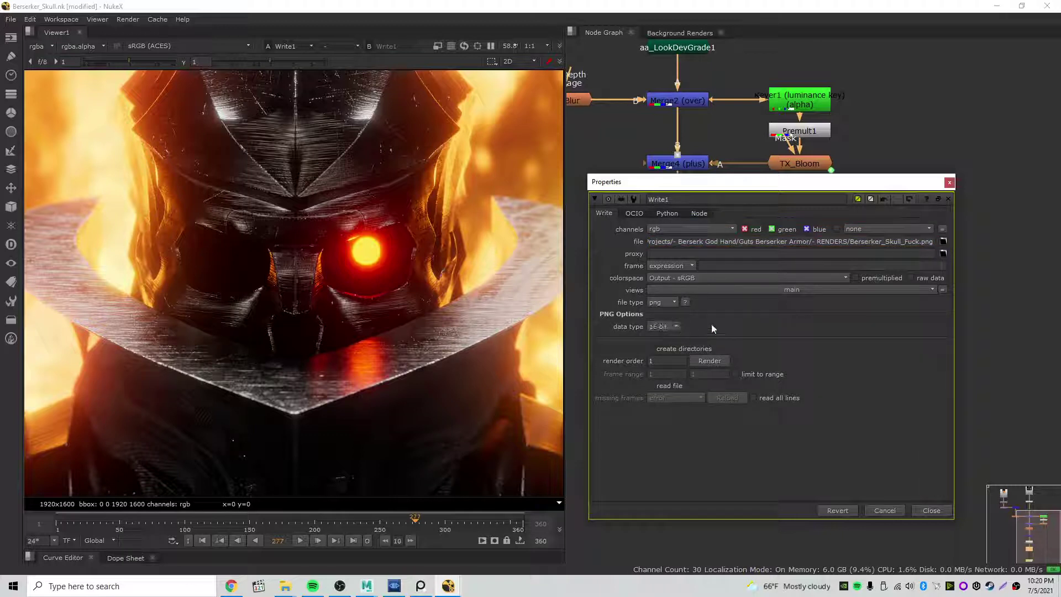
{"action": "left_click", "coordinate": [710, 361]}
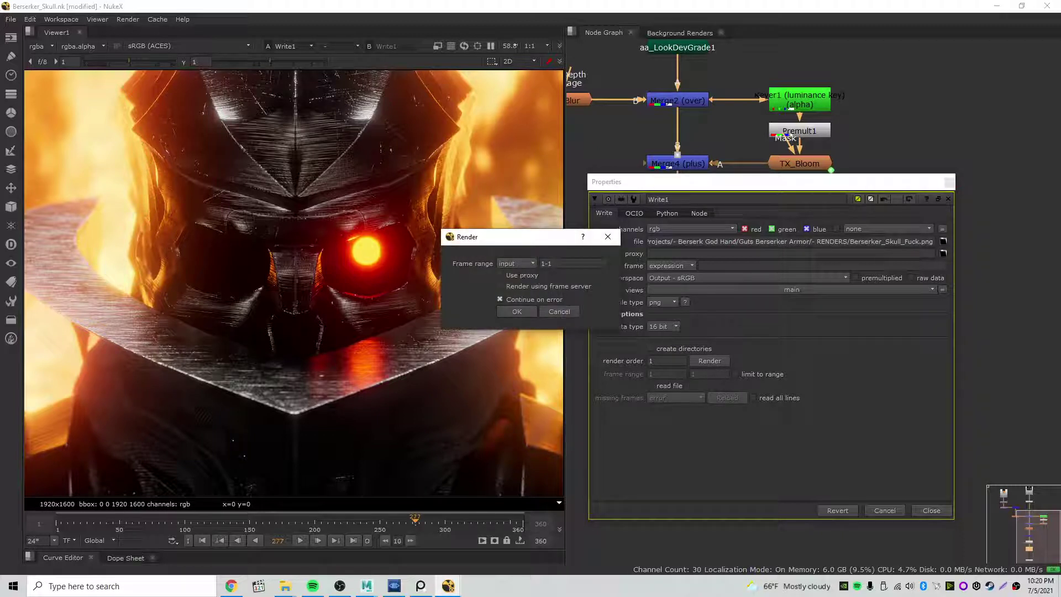
{"action": "left_click", "coordinate": [517, 312]}
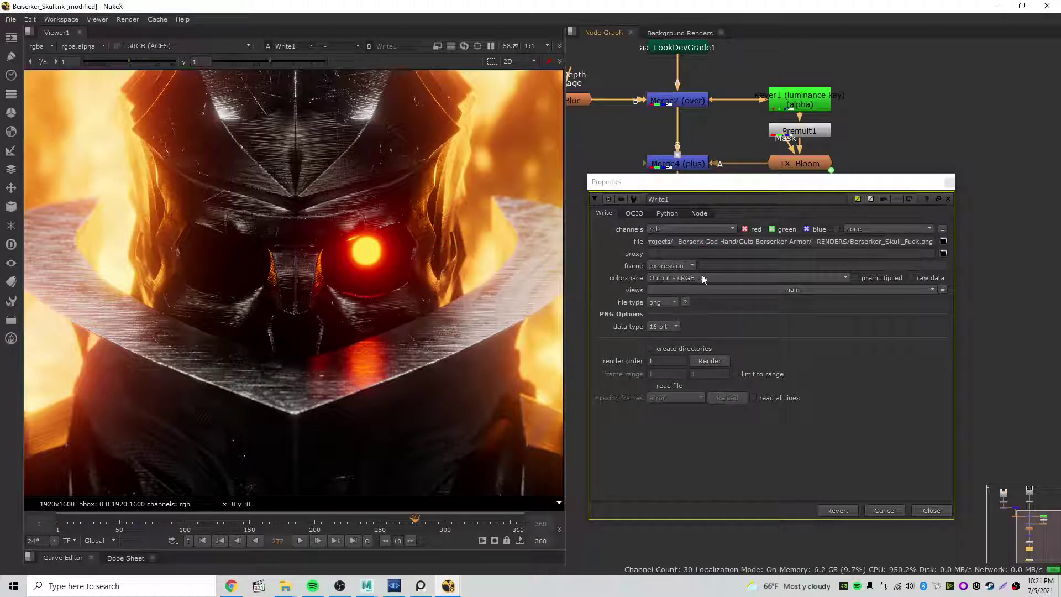
Switch to File Explorer's "- RENDERS" folder and open Berserker_Skull_Fuck.png in Pdplayer.
{"action": "mouse_move", "coordinate": [291, 593]}
{"action": "left_click", "coordinate": [330, 542]}
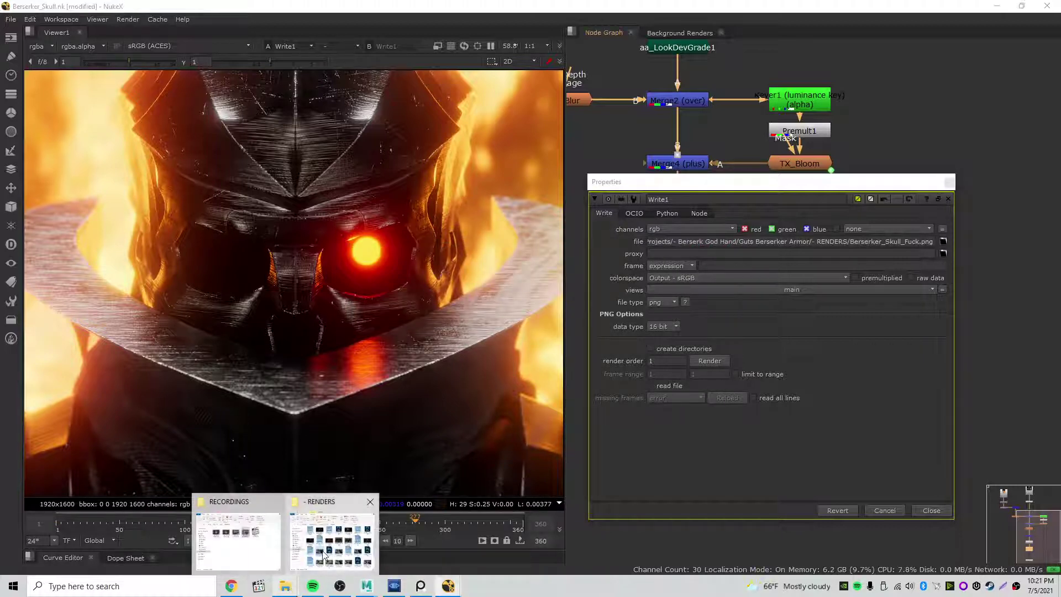
{"action": "scroll", "coordinate": [663, 426], "scroll_direction": "down", "scroll_amount": 5}
{"action": "scroll", "coordinate": [649, 443], "scroll_direction": "up", "scroll_amount": 5}
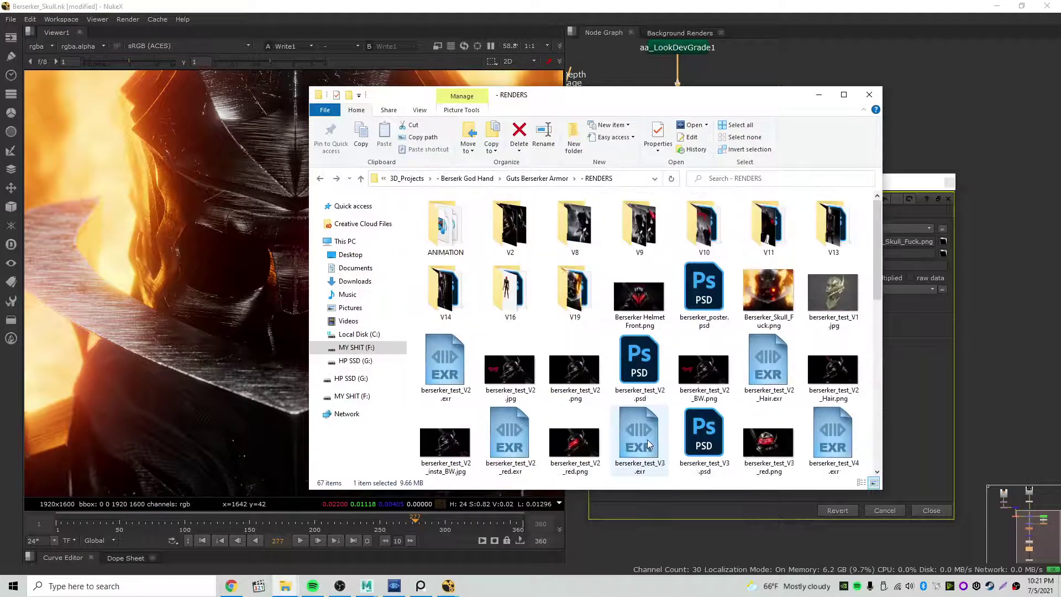
{"action": "left_click", "coordinate": [770, 293]}
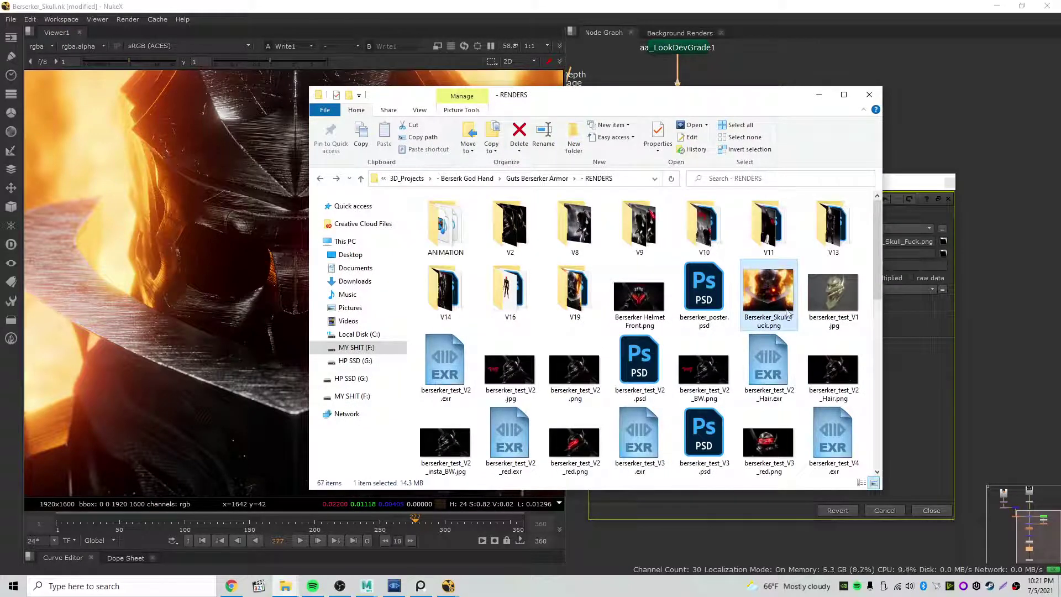
{"action": "double_click", "coordinate": [771, 299]}
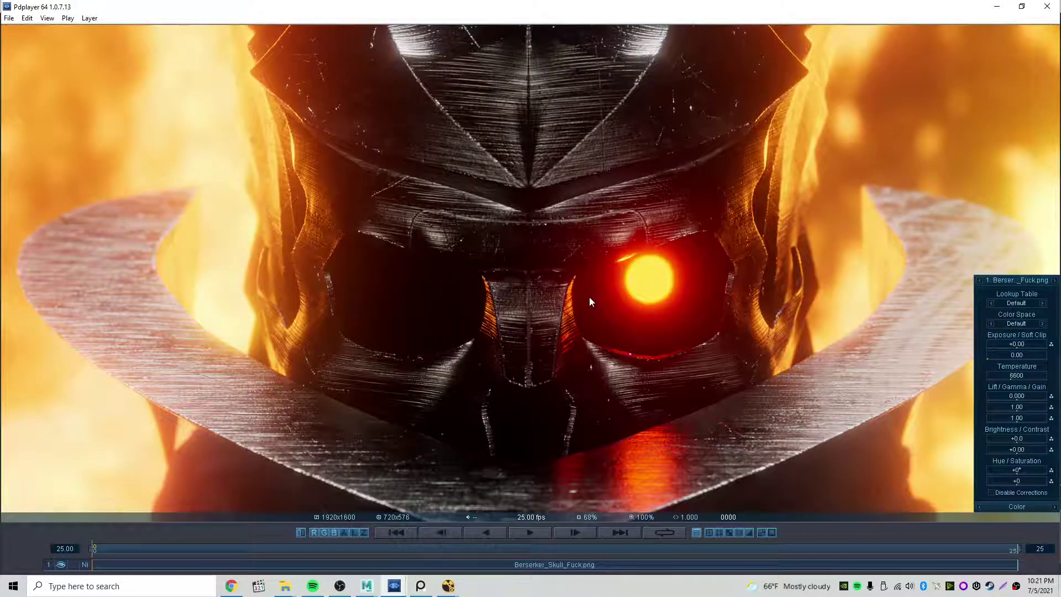
Compare the new render with Berserker_Skull_V20.png by switching between the two Pdplayer windows.
{"action": "mouse_move", "coordinate": [399, 587]}
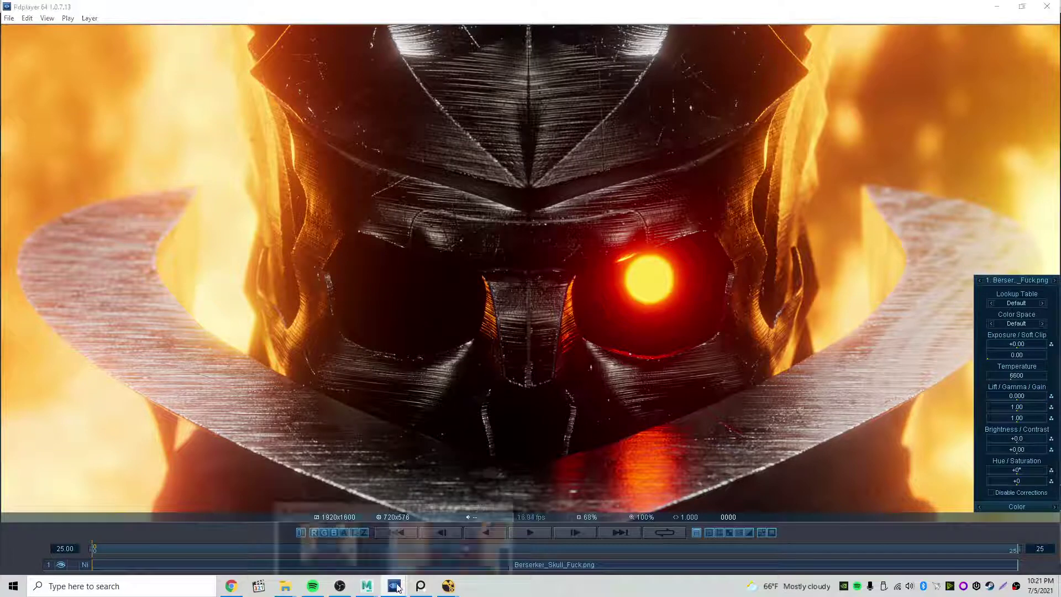
{"action": "left_click", "coordinate": [358, 542]}
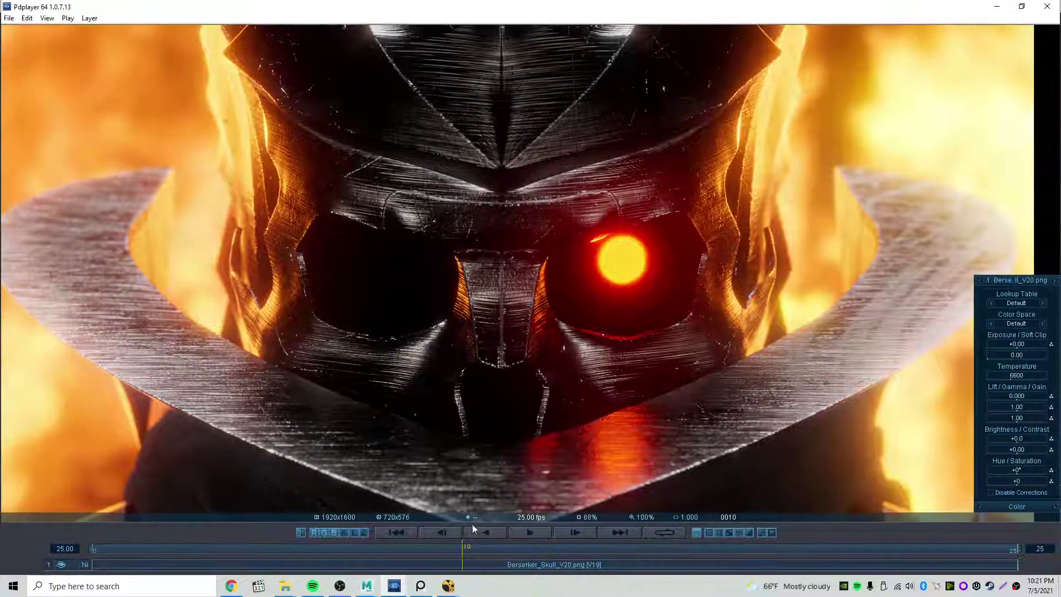
{"action": "mouse_move", "coordinate": [394, 586]}
{"action": "left_click", "coordinate": [427, 559]}
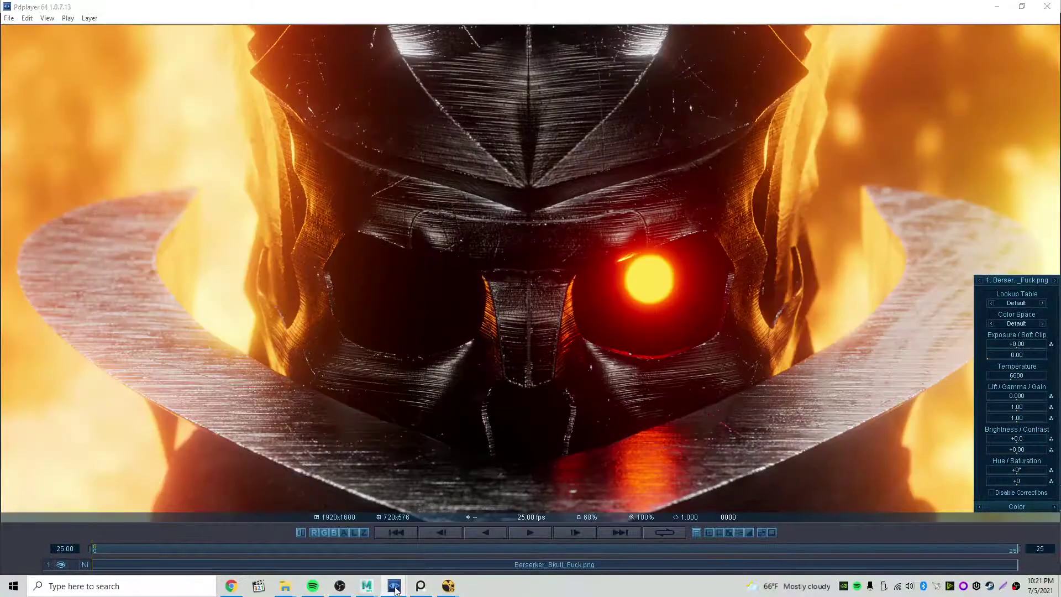
{"action": "left_click", "coordinate": [365, 558]}
{"action": "left_click", "coordinate": [433, 557]}
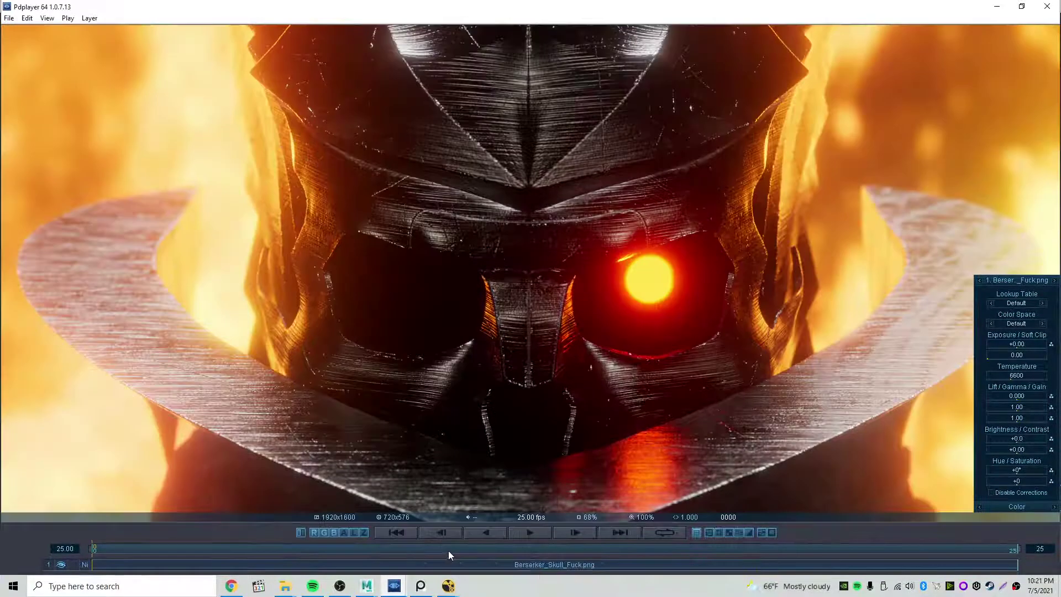
Keep alternating between Berserker_Skull_Fuck.png and Berserker_Skull_V20.png, and examine the new render's face, collar and lower armour.
{"action": "left_click", "coordinate": [361, 547]}
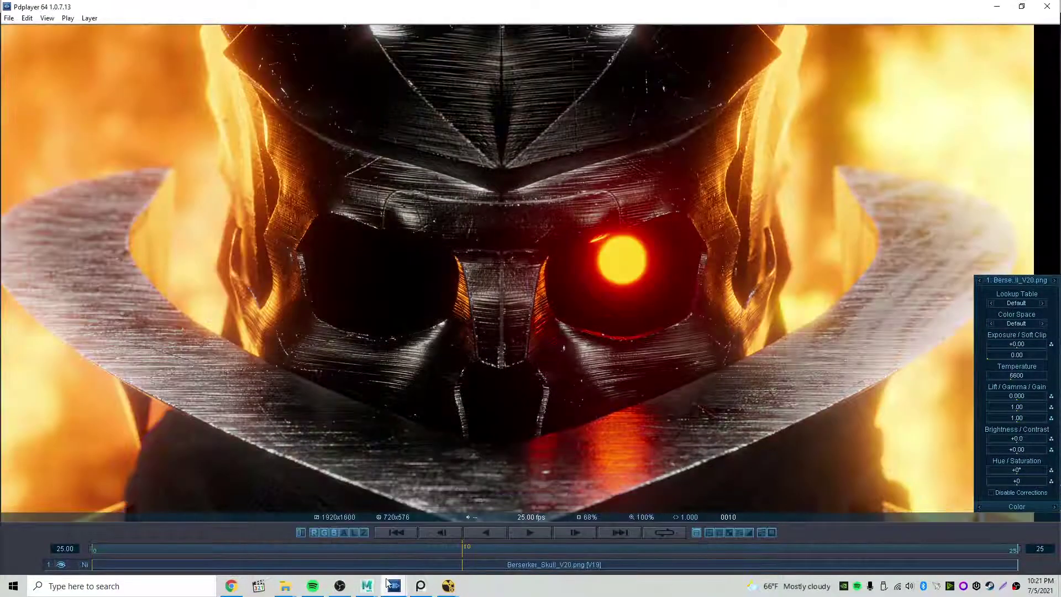
{"action": "left_click", "coordinate": [449, 555]}
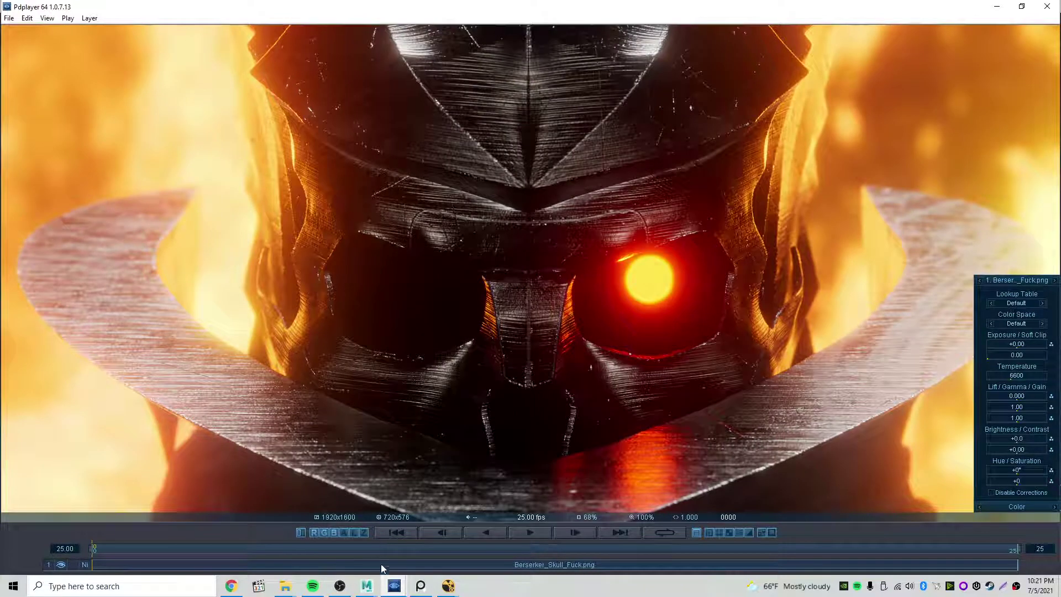
{"action": "mouse_move", "coordinate": [394, 586]}
{"action": "left_click", "coordinate": [341, 552]}
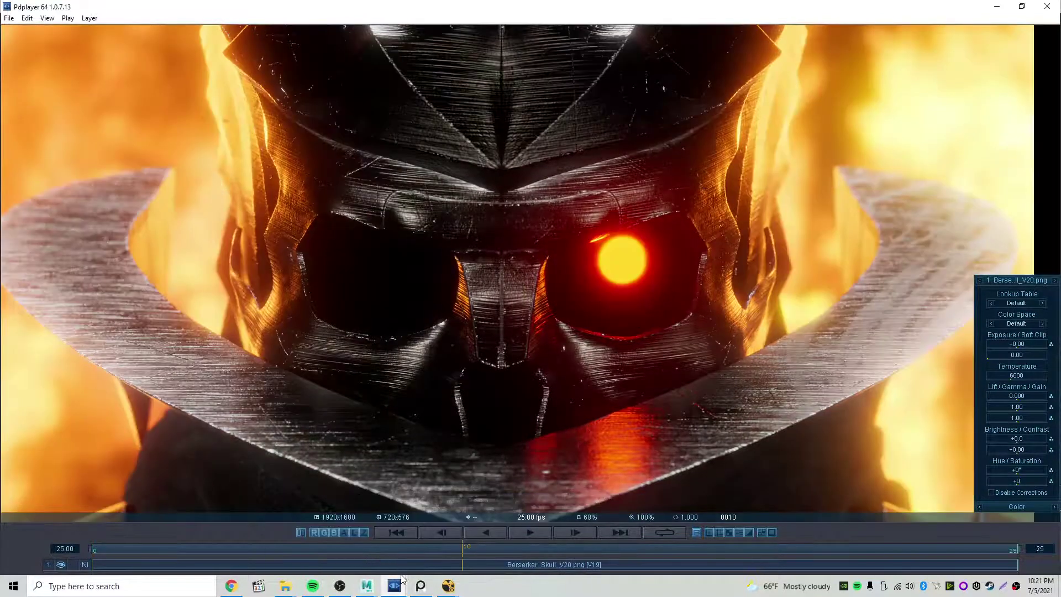
{"action": "left_click", "coordinate": [450, 550]}
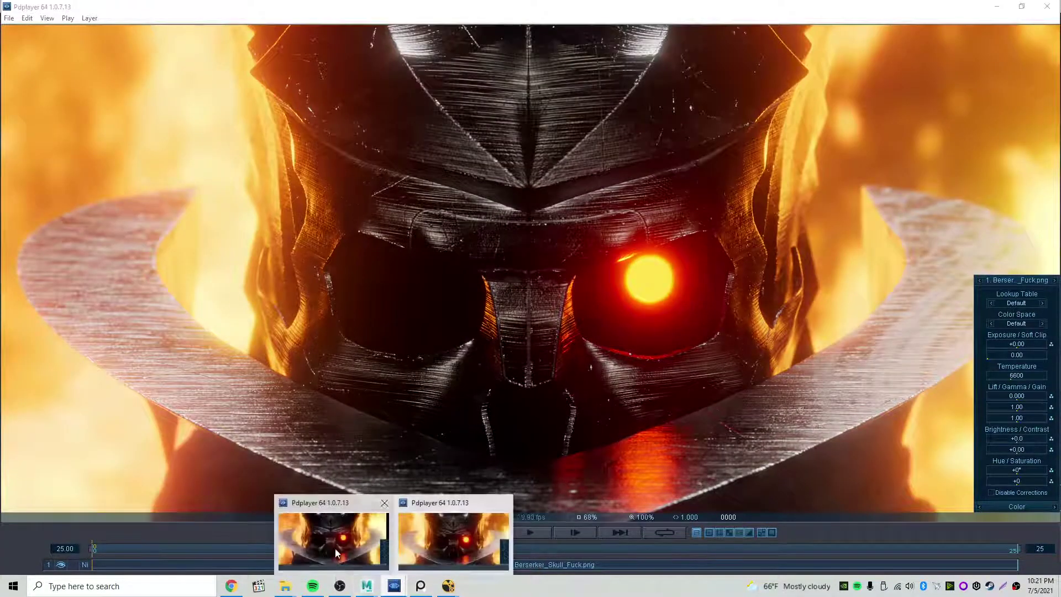
{"action": "left_click", "coordinate": [337, 553]}
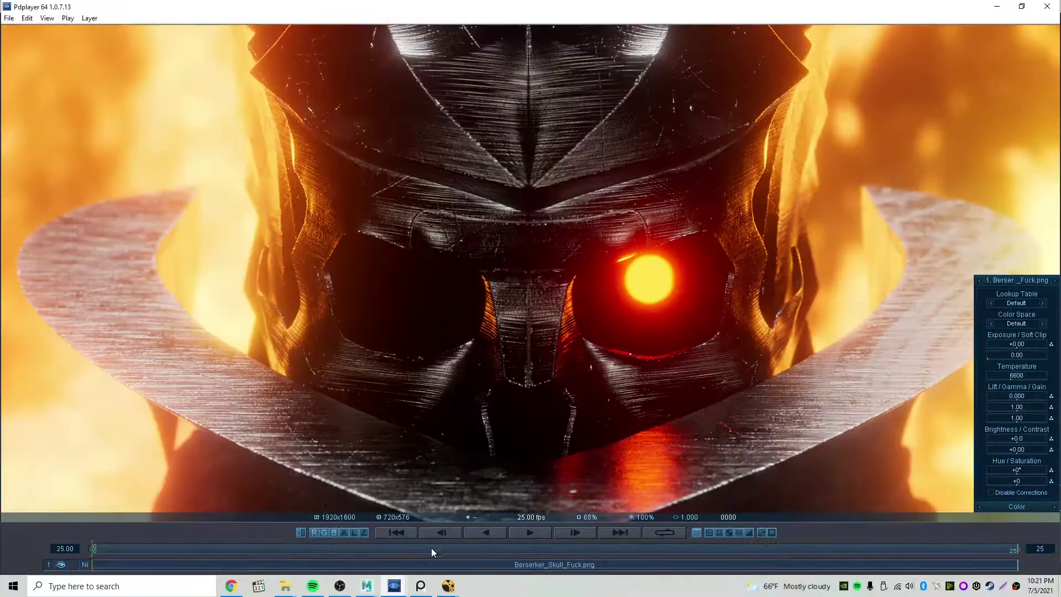
{"action": "left_click", "coordinate": [437, 553]}
{"action": "left_click", "coordinate": [343, 541]}
{"action": "left_click", "coordinate": [389, 578]}
{"action": "left_click", "coordinate": [428, 554]}
{"action": "left_click_drag", "start_coordinate": [535, 330], "coordinate": [542, 264]}
{"action": "left_click_drag", "start_coordinate": [568, 312], "coordinate": [525, 255]}
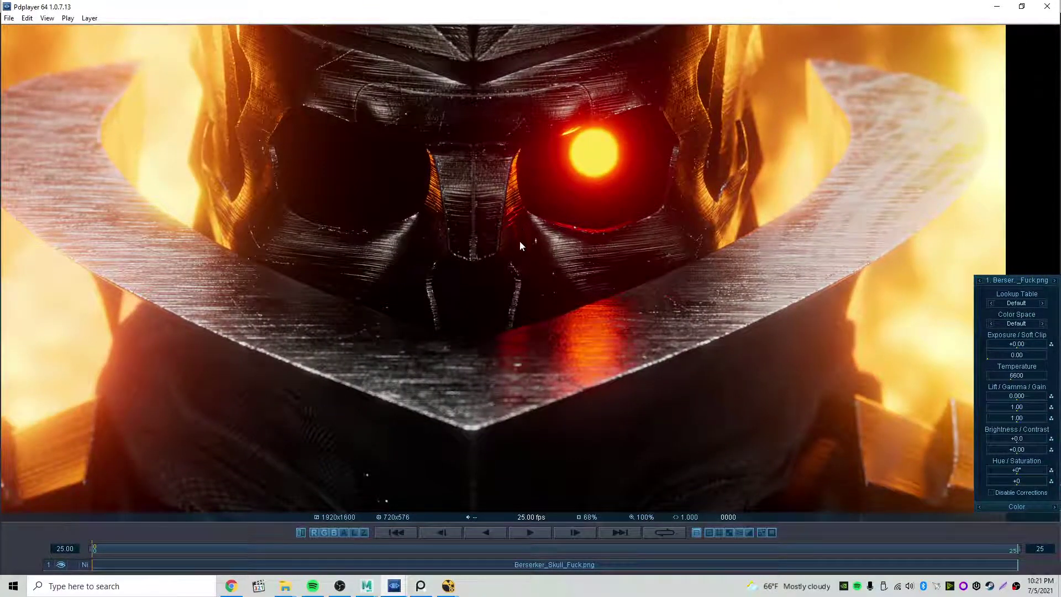
{"action": "left_click_drag", "start_coordinate": [524, 267], "coordinate": [515, 245]}
{"action": "scroll", "coordinate": [510, 334], "scroll_direction": "down", "scroll_amount": 1}
{"action": "scroll", "coordinate": [510, 335], "scroll_direction": "up", "scroll_amount": 1}
Switch back to NukeX and review the composite and its node tree from the Read nodes down to Write1.
{"action": "mouse_move", "coordinate": [448, 586]}
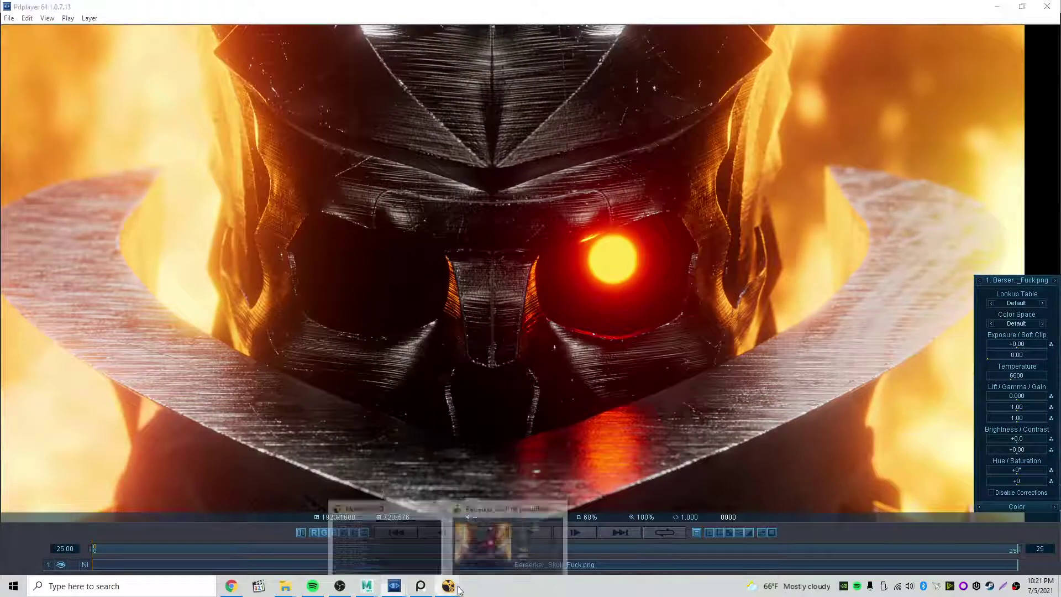
{"action": "left_click", "coordinate": [535, 509]}
{"action": "left_click", "coordinate": [930, 511]}
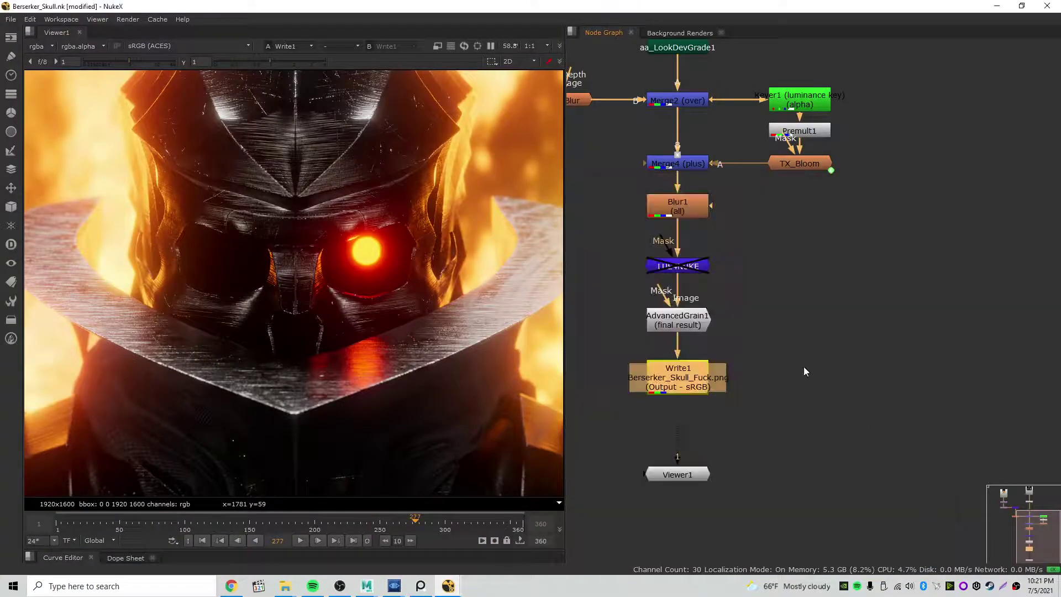
{"action": "middle_click_drag", "start_coordinate": [775, 360], "coordinate": [850, 436]}
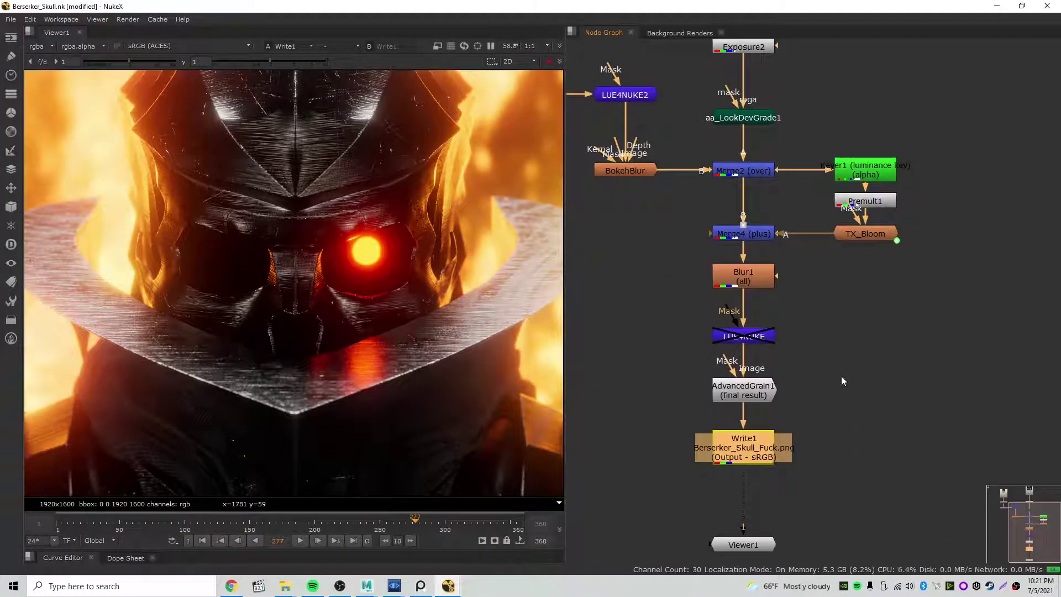
{"action": "scroll", "coordinate": [838, 376], "scroll_direction": "down", "scroll_amount": 2}
{"action": "middle_click_drag", "start_coordinate": [848, 357], "coordinate": [881, 421]}
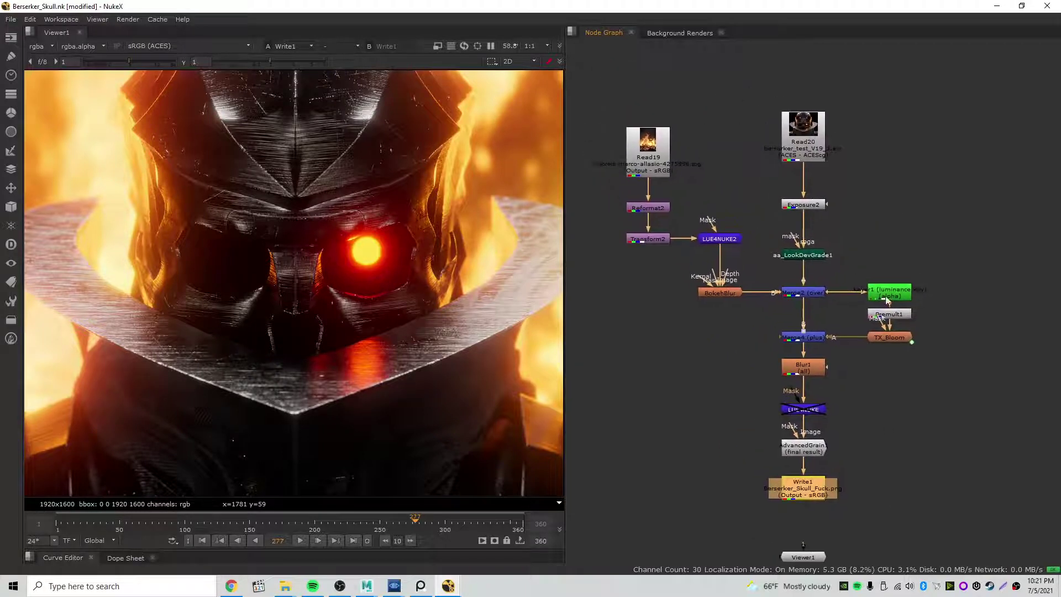
{"action": "scroll", "coordinate": [367, 314], "scroll_direction": "down", "scroll_amount": 1}
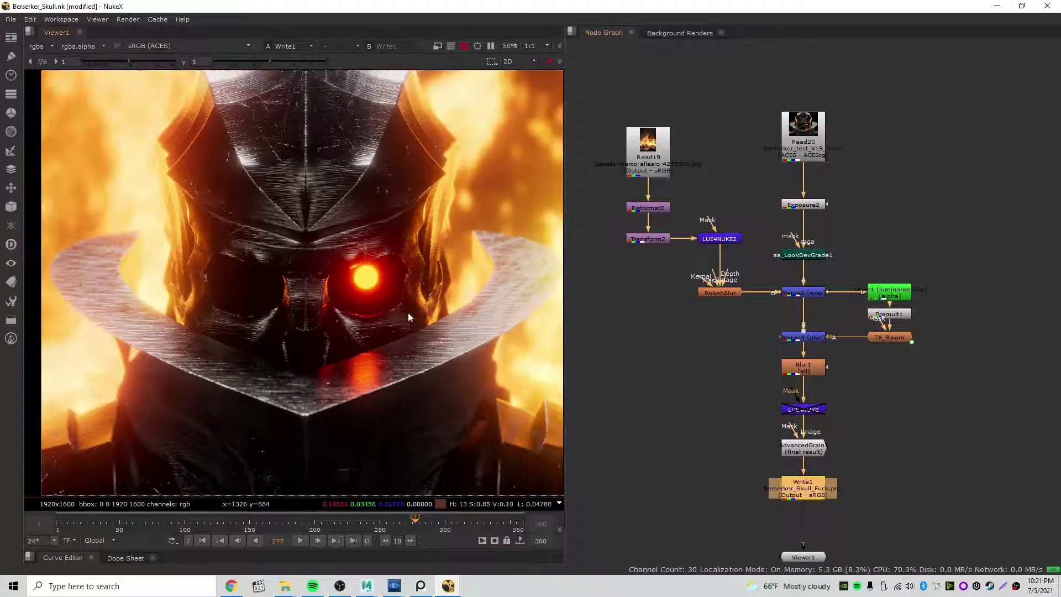
{"action": "scroll", "coordinate": [398, 309], "scroll_direction": "down", "scroll_amount": 1}
Disable and re-enable the Exposure2 node several times to compare its effect, and inspect the glowing eye up close.
{"action": "left_click", "coordinate": [805, 206]}
{"action": "key", "text": "d"}
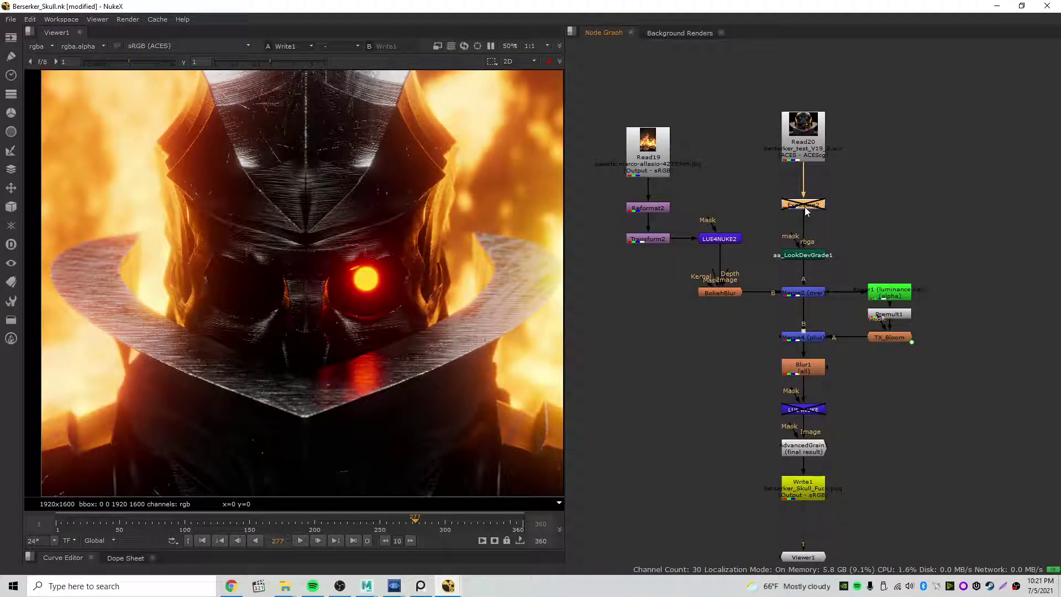
{"action": "key", "text": "d"}
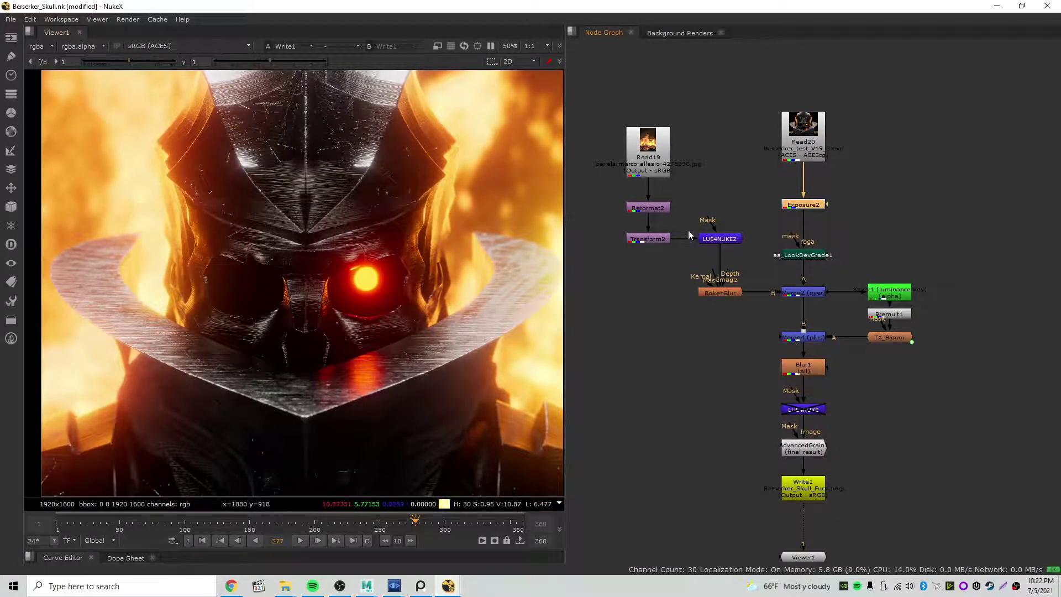
{"action": "key", "text": "d"}
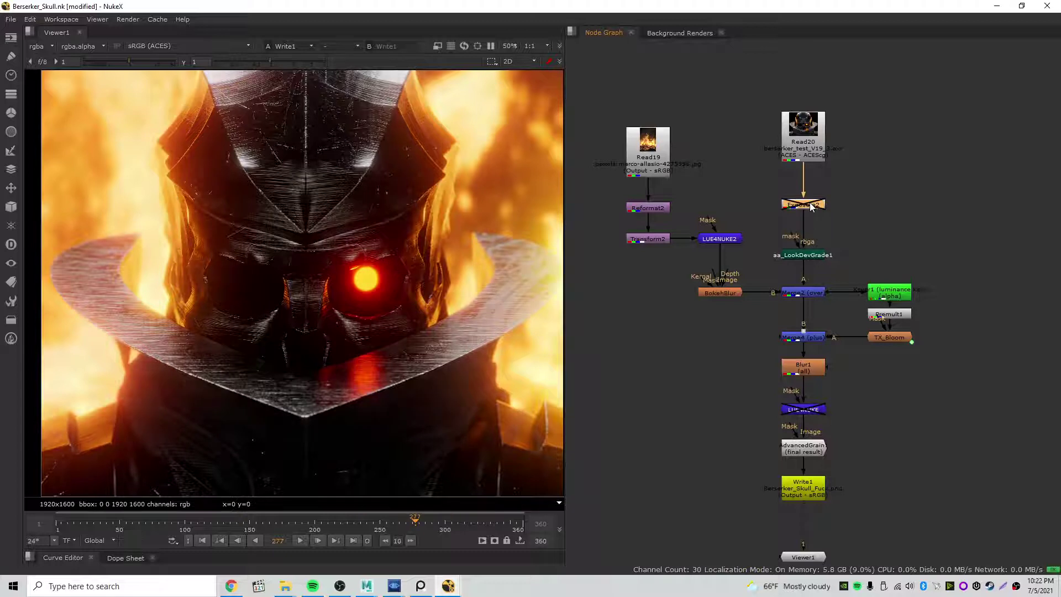
{"action": "key", "text": "d"}
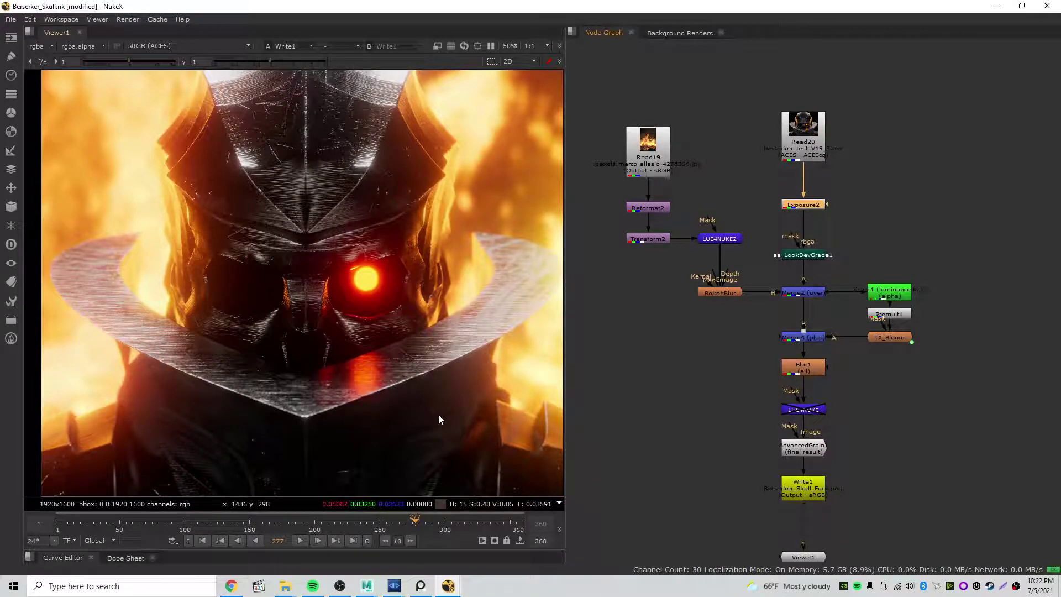
{"action": "key", "text": "d"}
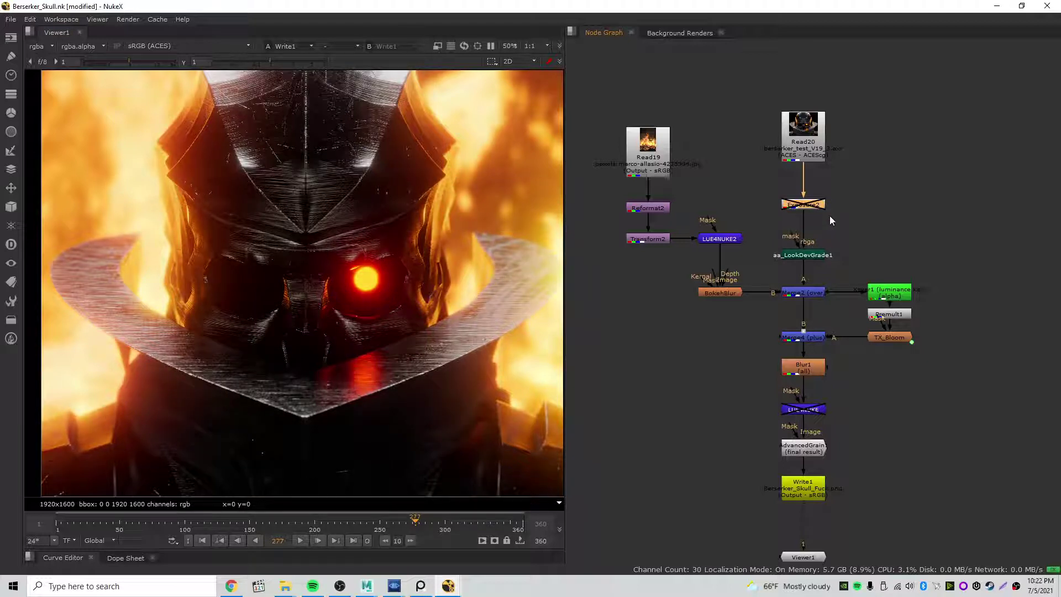
{"action": "key", "text": "d"}
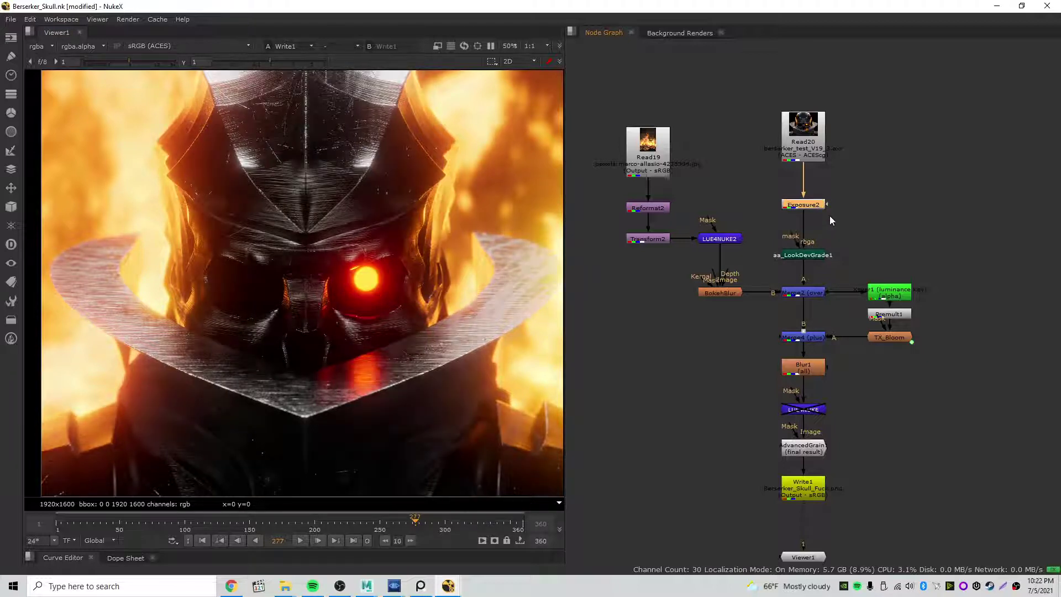
{"action": "scroll", "coordinate": [343, 300], "scroll_direction": "up", "scroll_amount": 6}
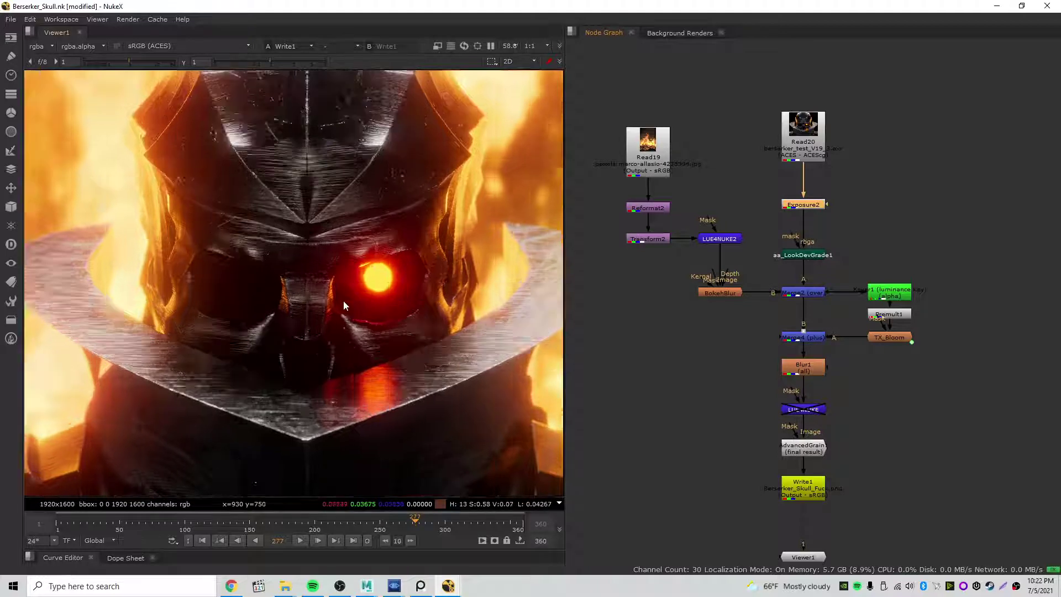
{"action": "scroll", "coordinate": [436, 299], "scroll_direction": "down", "scroll_amount": 7}
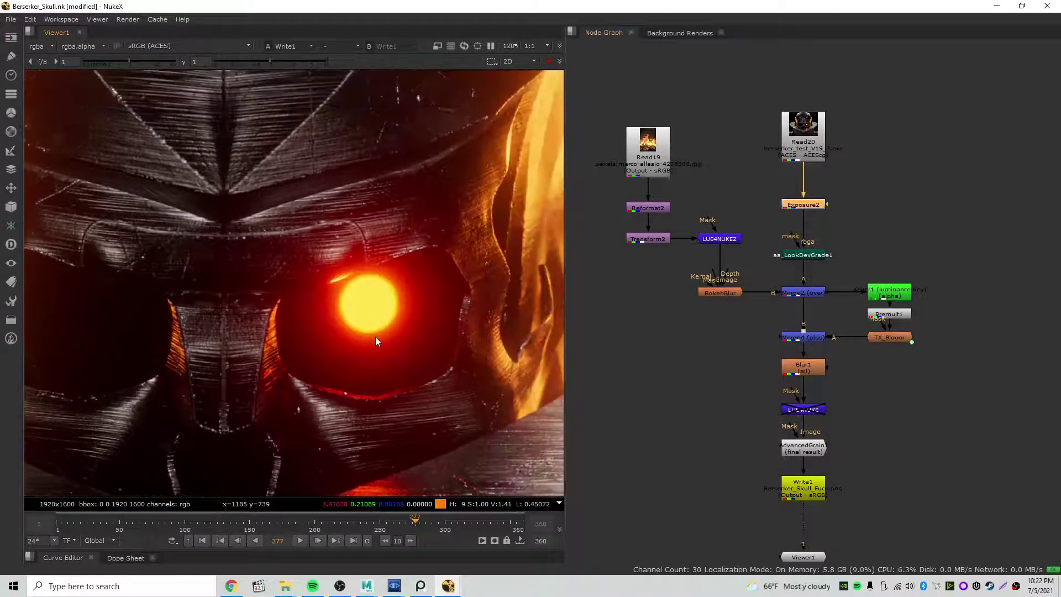
{"action": "scroll", "coordinate": [426, 324], "scroll_direction": "up", "scroll_amount": 3}
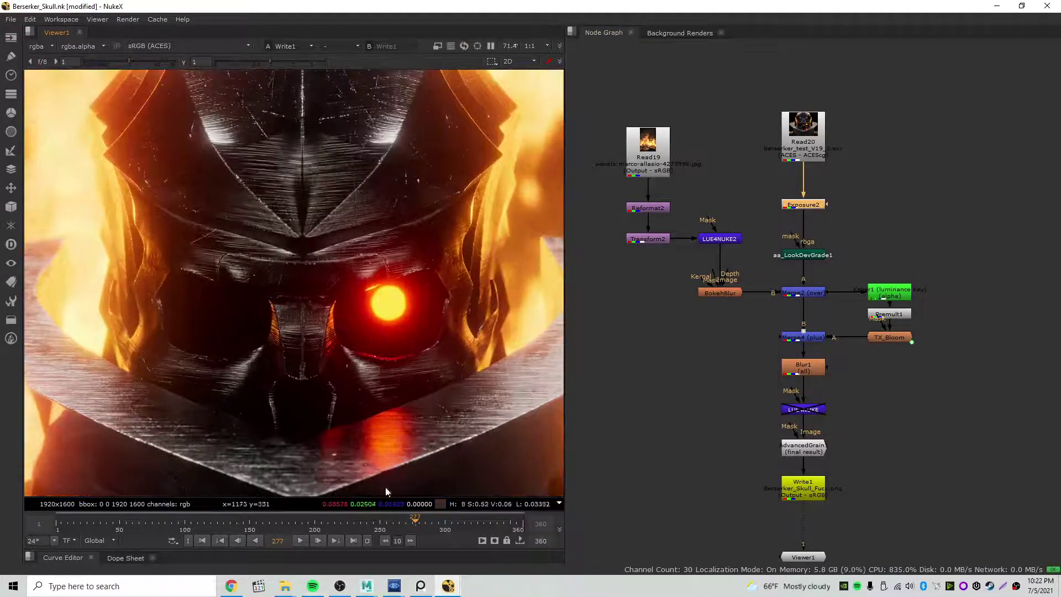
Switch to File Explorer and open the "- RENDERS" folder under HP SSD (G:) > BERSERK > Griffith.
{"action": "mouse_move", "coordinate": [286, 586]}
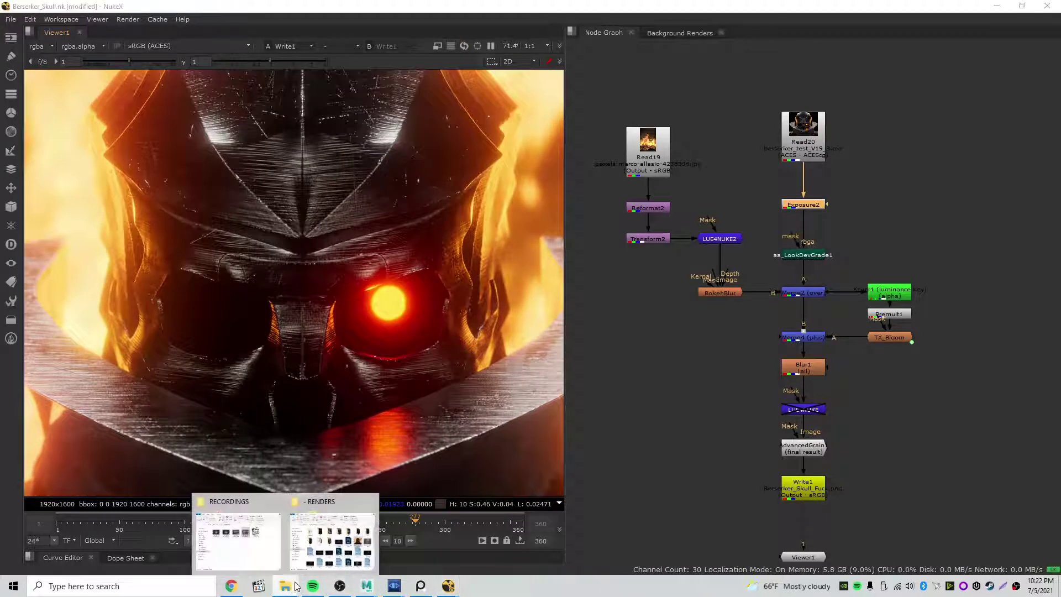
{"action": "left_click", "coordinate": [317, 541]}
{"action": "left_click", "coordinate": [355, 361]}
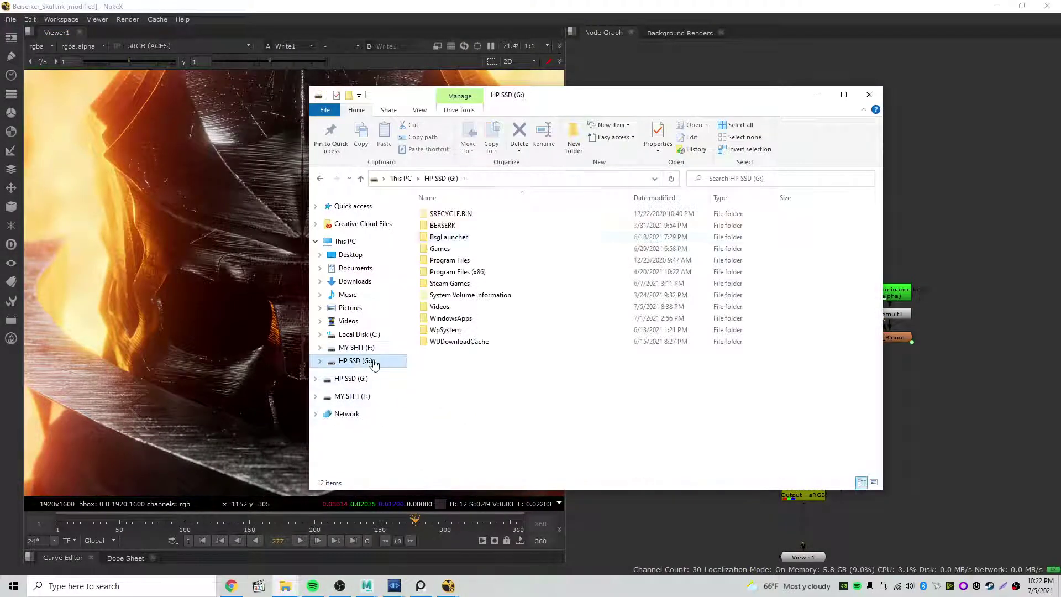
{"action": "double_click", "coordinate": [442, 225]}
{"action": "double_click", "coordinate": [466, 225]}
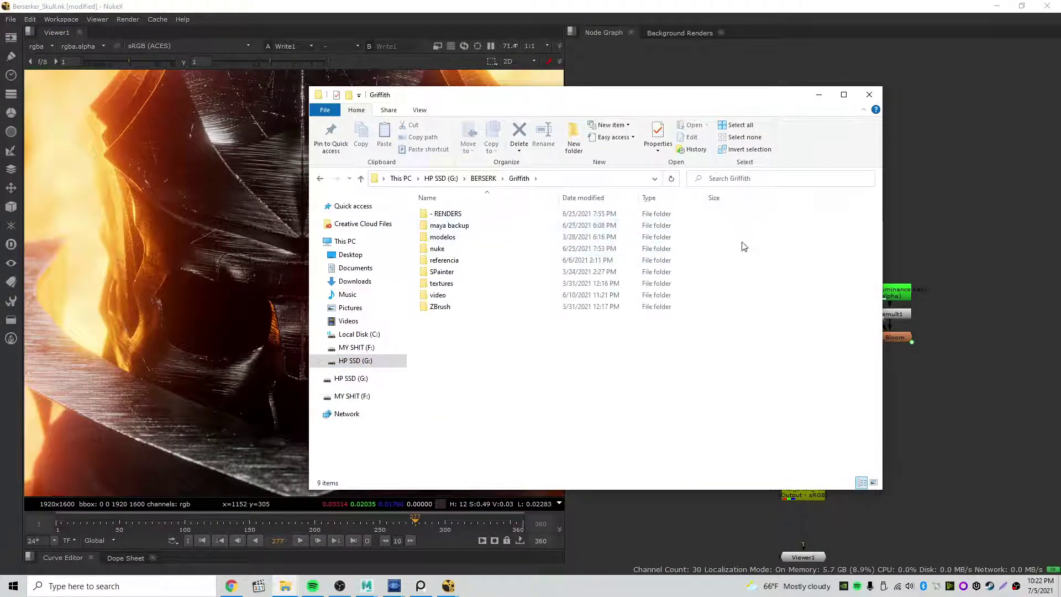
{"action": "double_click", "coordinate": [483, 215]}
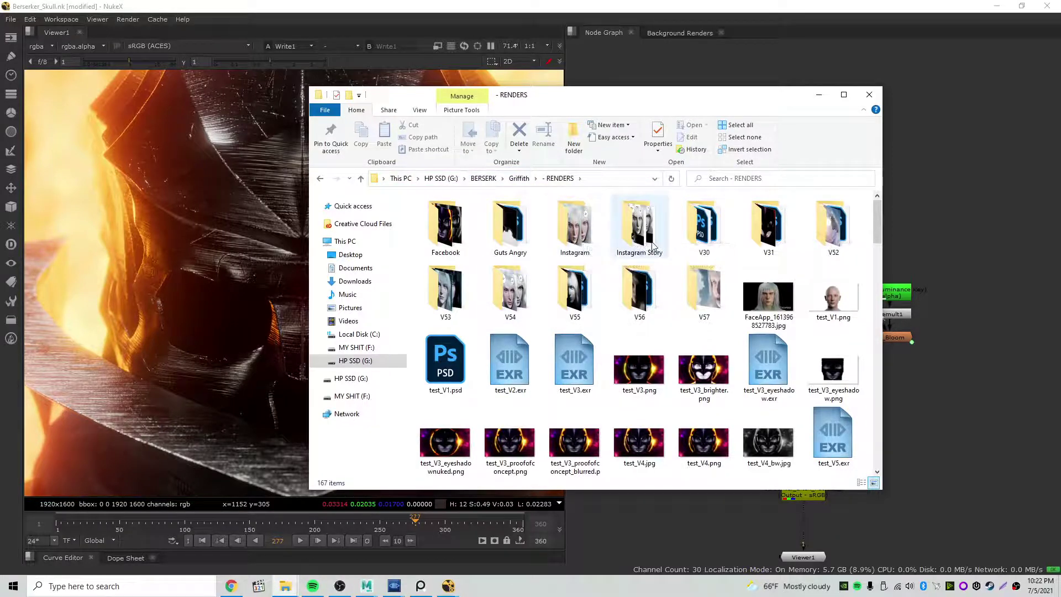
View test_V52_nuked.png from the V52 folder in Pdplayer, close it, and return to the "- RENDERS" folder.
{"action": "mouse_move", "coordinate": [848, 256]}
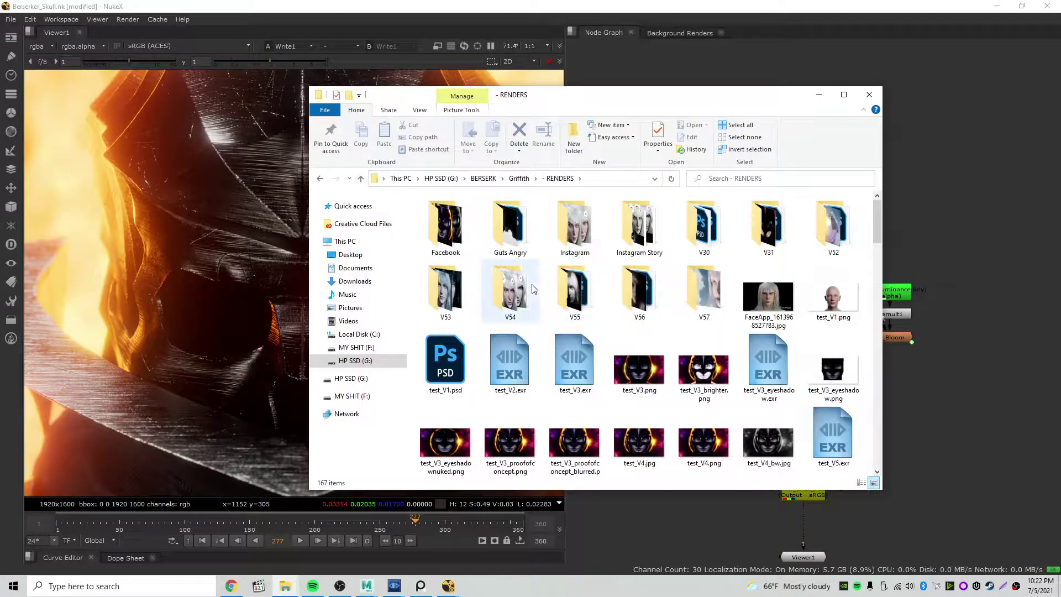
{"action": "double_click", "coordinate": [510, 293]}
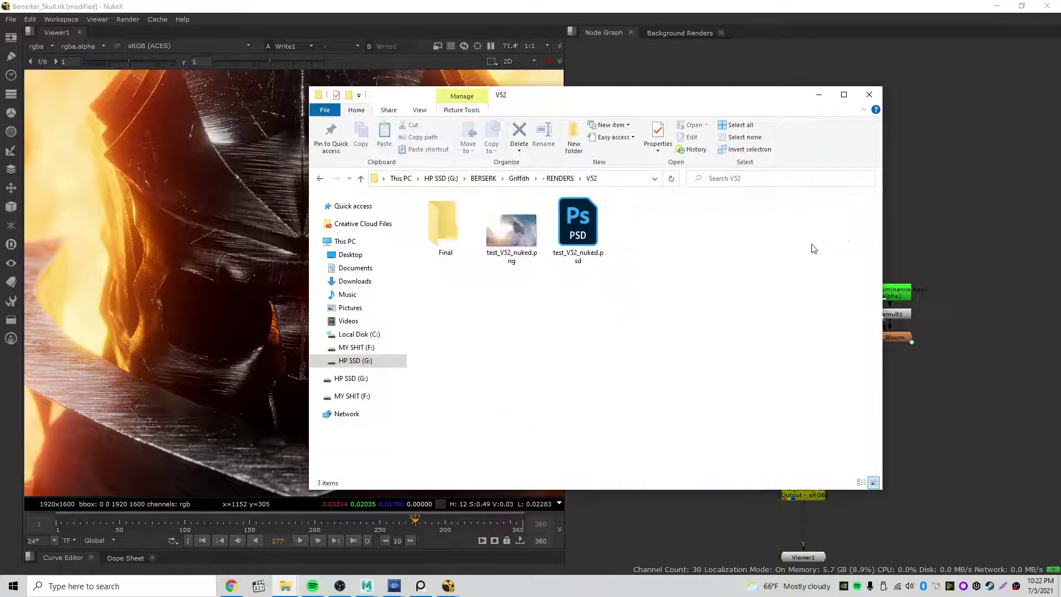
{"action": "double_click", "coordinate": [502, 221]}
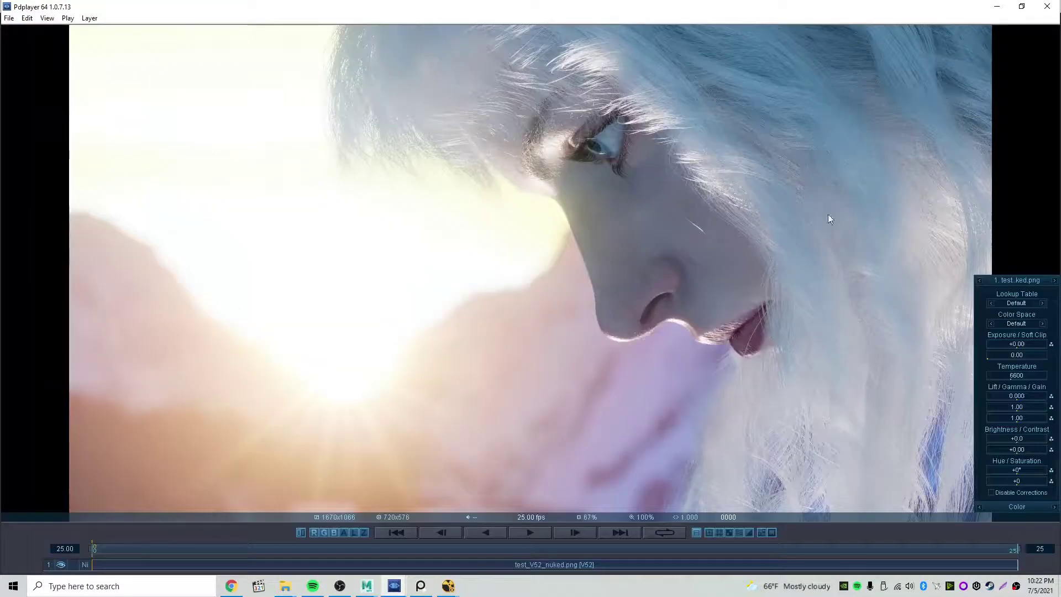
{"action": "left_click", "coordinate": [1047, 6]}
{"action": "left_click", "coordinate": [320, 178]}
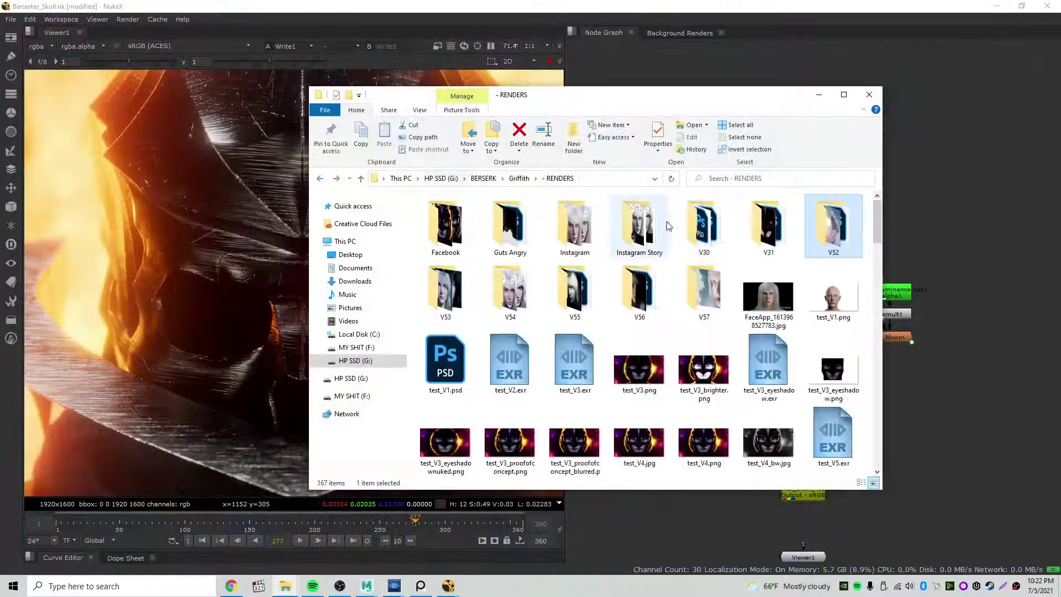
Check the Instagram folder, return to "- RENDERS", and view test_V23.png in Pdplayer before closing it.
{"action": "double_click", "coordinate": [589, 244]}
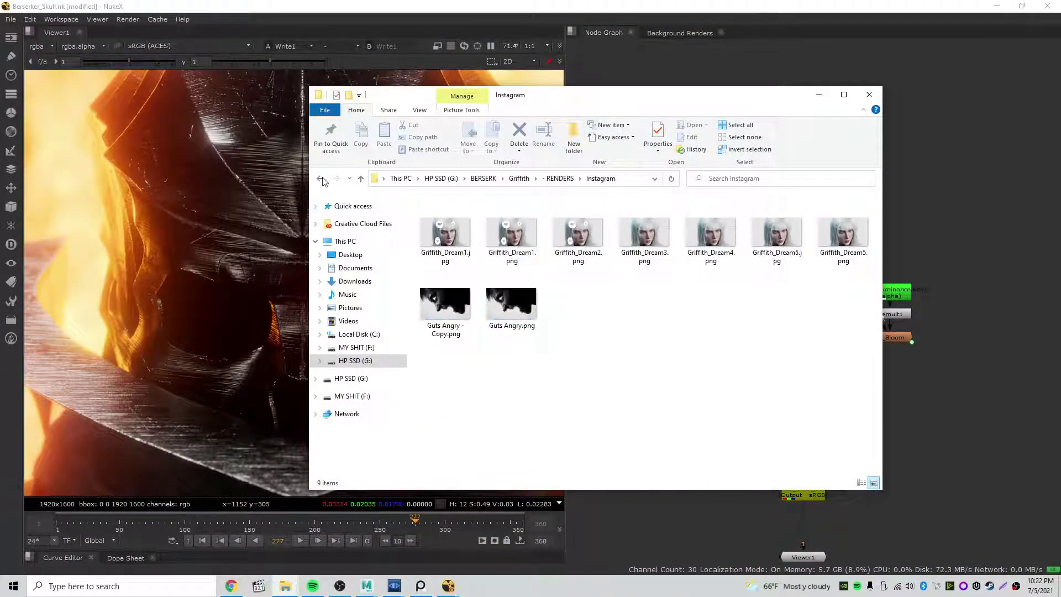
{"action": "left_click", "coordinate": [320, 178]}
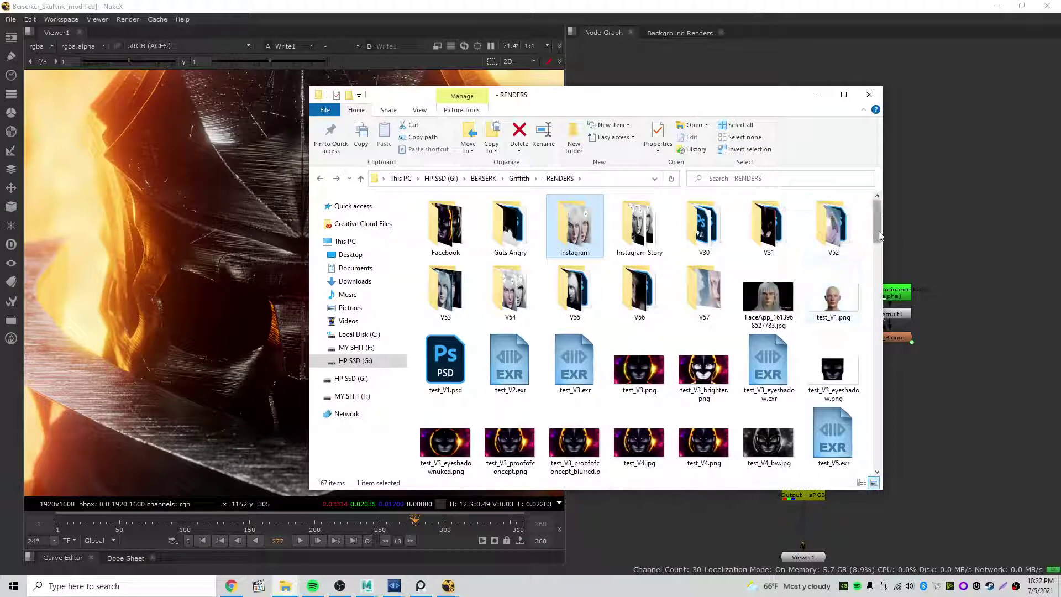
{"action": "left_click_drag", "start_coordinate": [880, 235], "coordinate": [884, 312]}
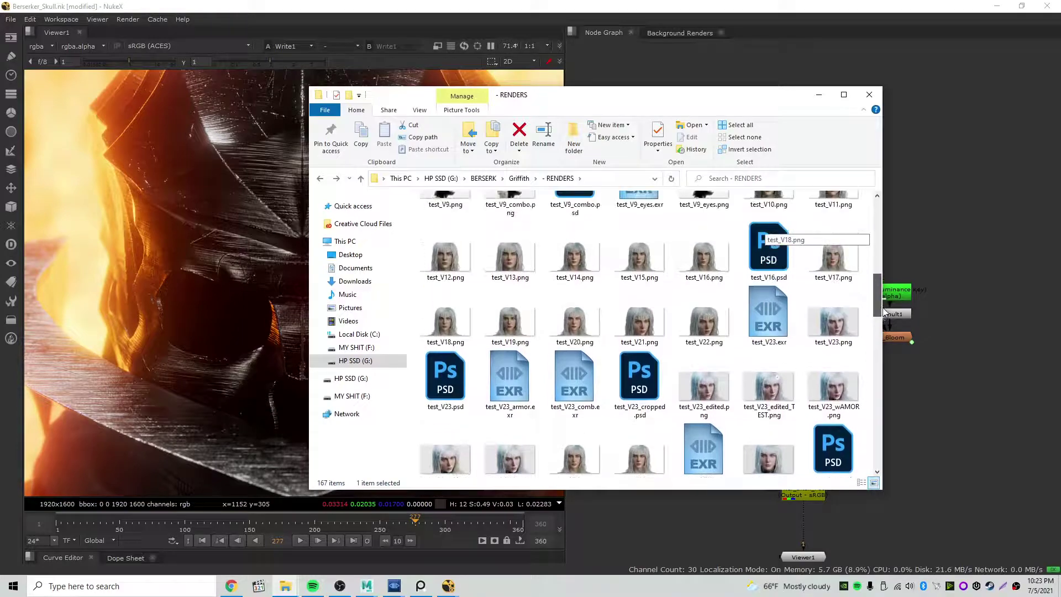
{"action": "double_click", "coordinate": [833, 322]}
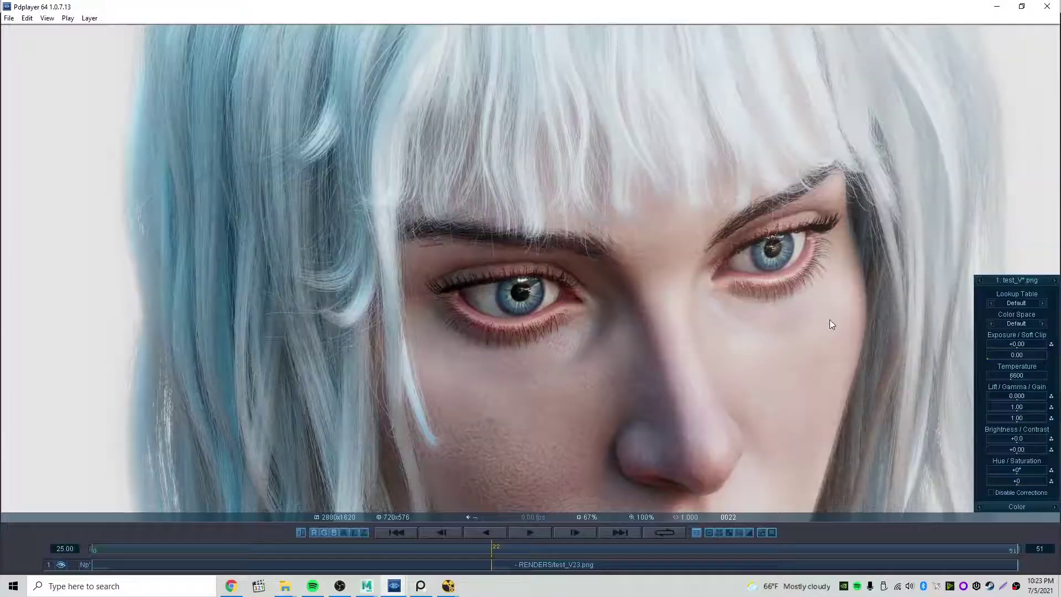
{"action": "middle_click_drag", "start_coordinate": [943, 188], "coordinate": [850, 119]}
{"action": "left_click", "coordinate": [1048, 6]}
Open test_V23.psd in Photoshop and enlarge the eye and eyebrow area to 200%.
{"action": "double_click", "coordinate": [452, 388]}
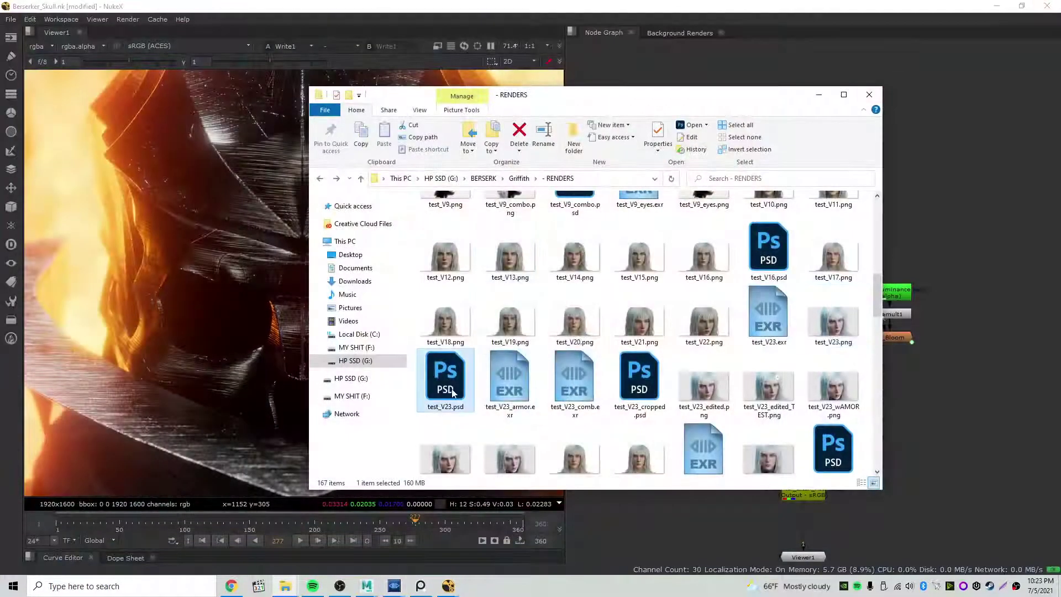
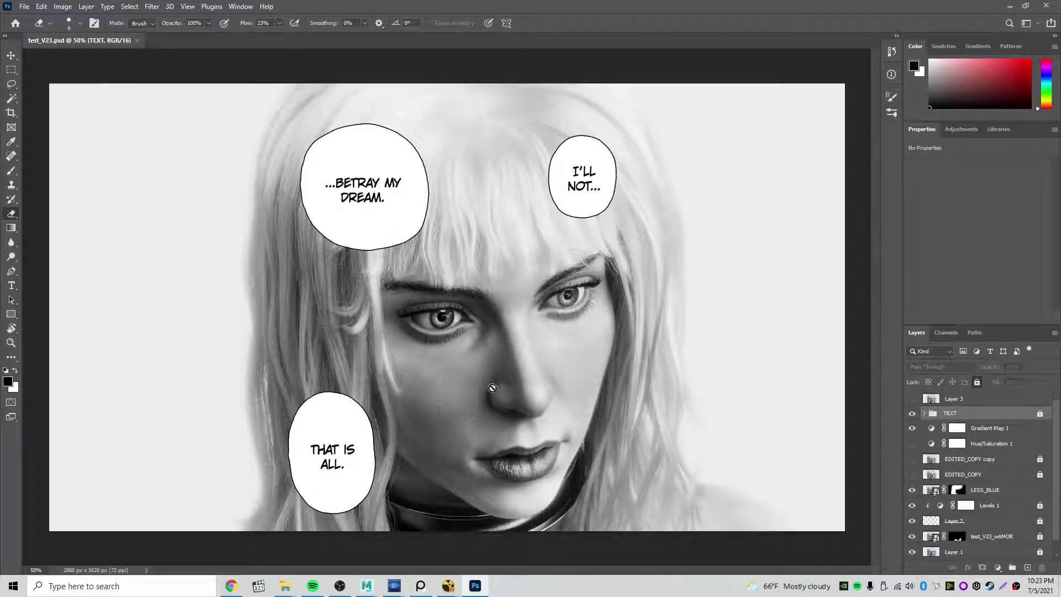
{"action": "left_click", "coordinate": [497, 314], "text": "ctrl"}
{"action": "left_click", "coordinate": [462, 288], "text": "ctrl"}
{"action": "left_click", "coordinate": [427, 285], "text": "ctrl"}
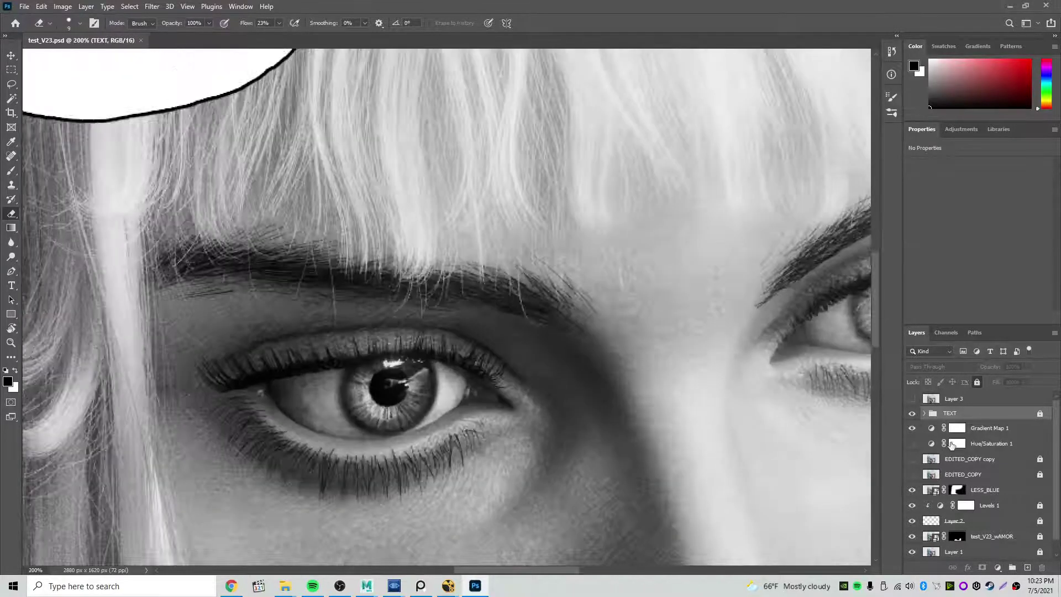
Hide the Gradient Map 1 adjustment to restore the portrait's colour, and hide Layer 1 after toggling the retouch layers.
{"action": "left_click", "coordinate": [912, 428]}
{"action": "scroll", "coordinate": [774, 396], "scroll_direction": "down", "scroll_amount": 3}
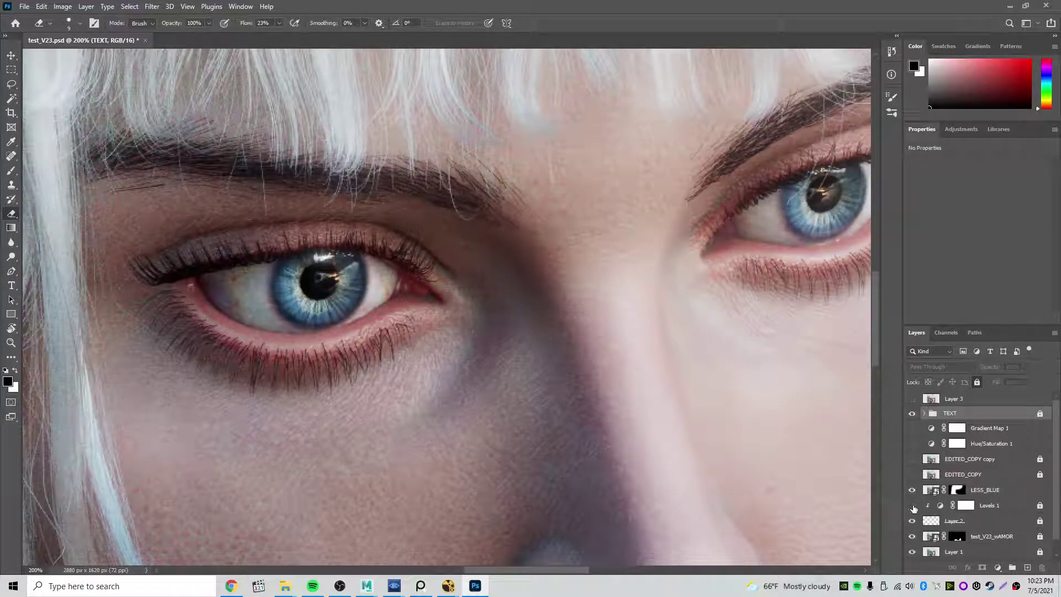
{"action": "left_click", "coordinate": [913, 522]}
{"action": "scroll", "coordinate": [1058, 512], "scroll_direction": "down", "scroll_amount": 1}
{"action": "left_click", "coordinate": [913, 537]}
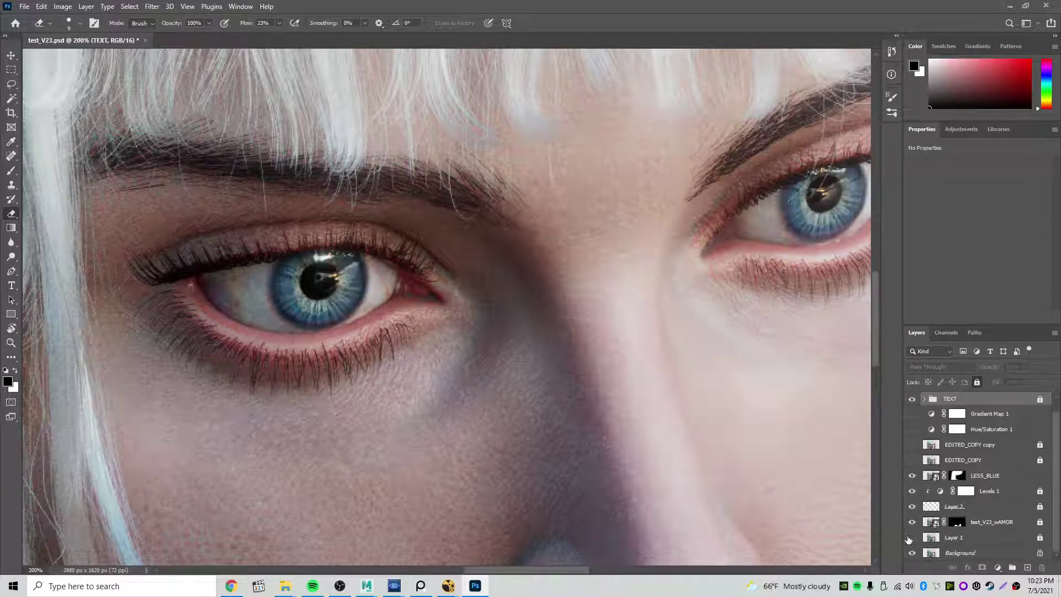
{"action": "left_click", "coordinate": [911, 538]}
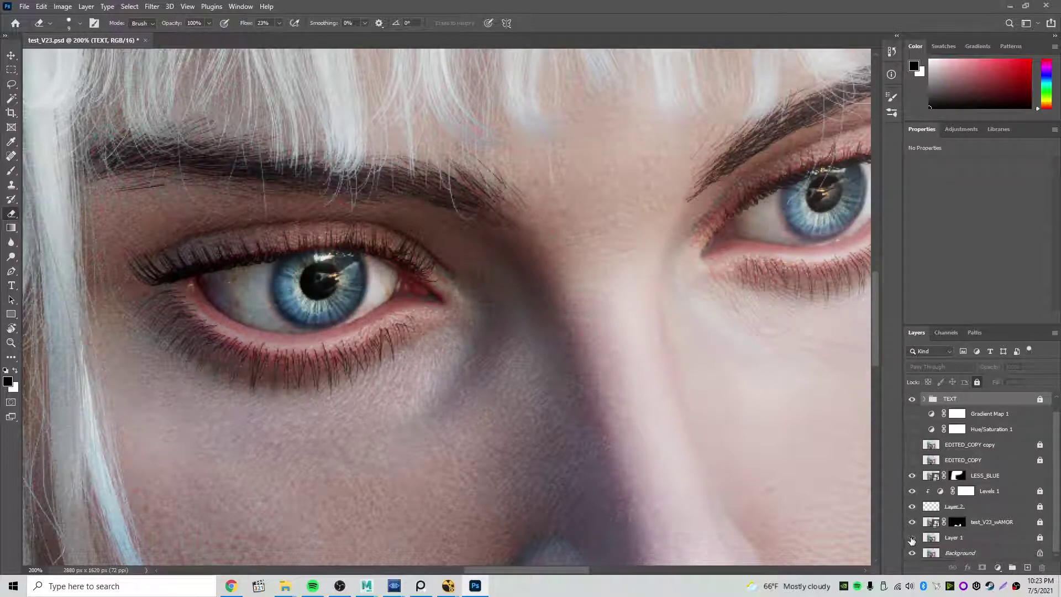
{"action": "left_click", "coordinate": [912, 538]}
Duplicate the Background layer and brighten both irises on the copy with the Dodge tool, using Midtones and 14% exposure.
{"action": "left_click", "coordinate": [973, 556]}
{"action": "key", "text": "ctrl+j"}
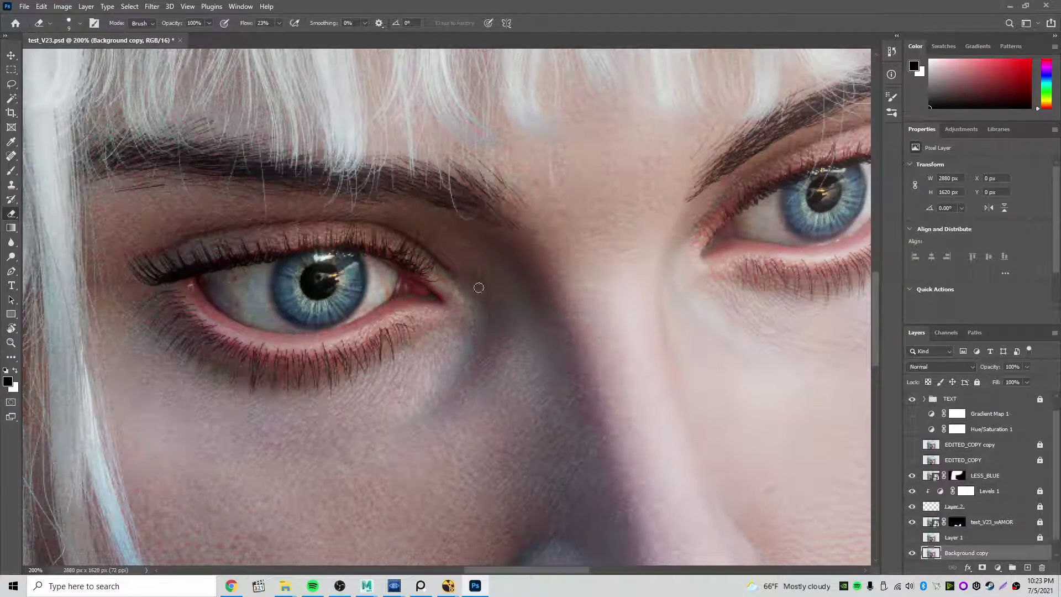
{"action": "left_click_drag", "start_coordinate": [461, 287], "coordinate": [465, 282]}
{"action": "left_click", "coordinate": [10, 258]}
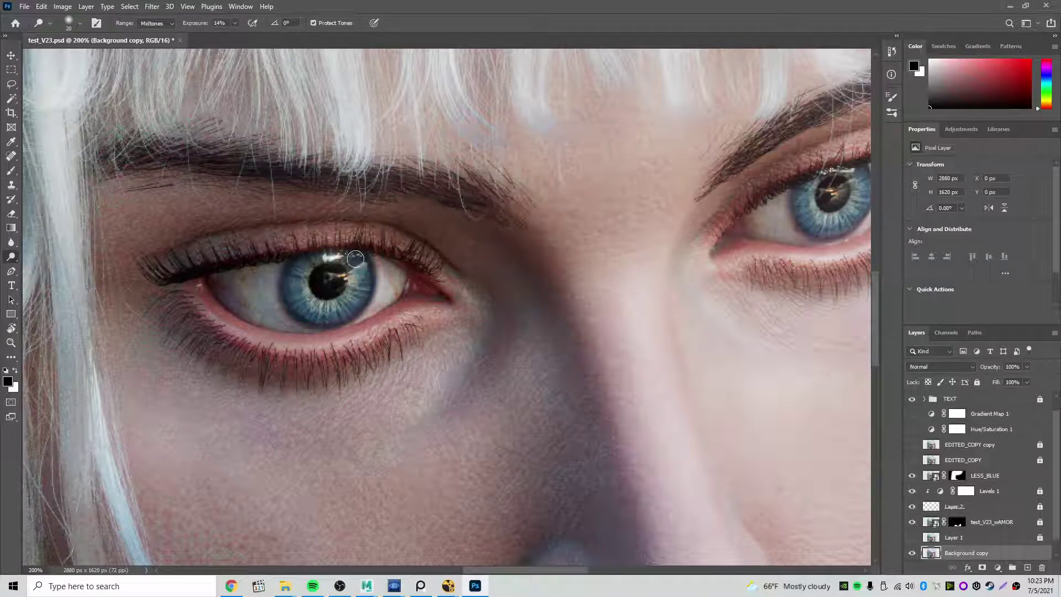
{"action": "right_click_drag", "start_coordinate": [330, 320], "coordinate": [341, 320], "text": "alt"}
{"action": "mouse_move", "coordinate": [328, 316]}
{"action": "left_mouse_down"}
{"action": "mouse_move", "coordinate": [304, 302]}
{"action": "mouse_move", "coordinate": [300, 281]}
{"action": "mouse_move", "coordinate": [316, 313]}
{"action": "mouse_move", "coordinate": [295, 285]}
{"action": "mouse_move", "coordinate": [287, 296]}
{"action": "mouse_move", "coordinate": [349, 301]}
{"action": "mouse_move", "coordinate": [315, 308]}
{"action": "left_mouse_up"}
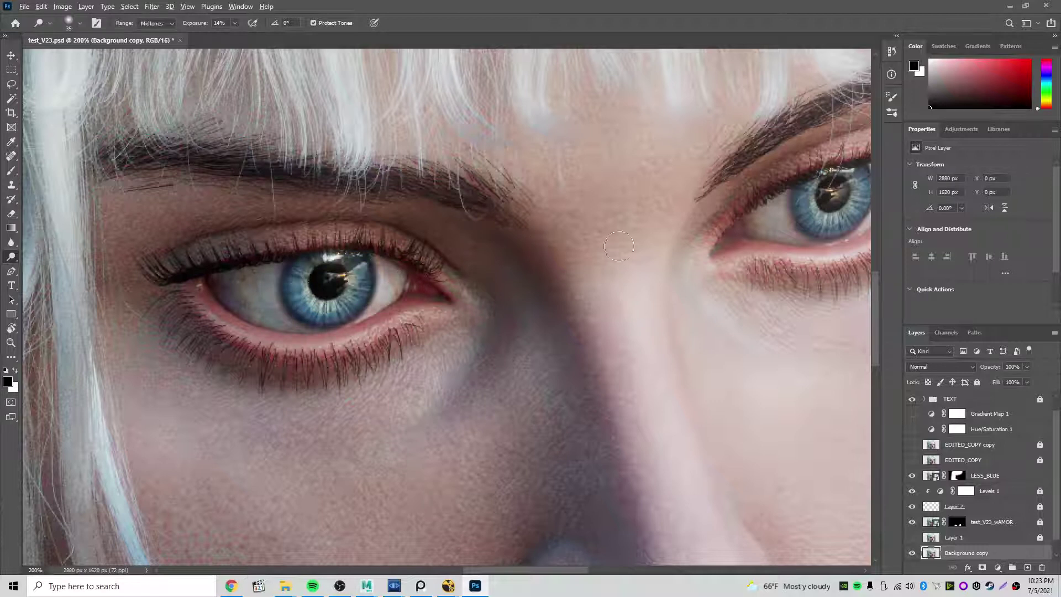
{"action": "left_click_drag", "start_coordinate": [686, 231], "coordinate": [565, 248]}
{"action": "mouse_move", "coordinate": [693, 220]}
{"action": "left_mouse_down"}
{"action": "mouse_move", "coordinate": [688, 232]}
{"action": "mouse_move", "coordinate": [680, 214]}
{"action": "mouse_move", "coordinate": [689, 238]}
{"action": "mouse_move", "coordinate": [683, 216]}
{"action": "mouse_move", "coordinate": [736, 251]}
{"action": "left_mouse_up"}
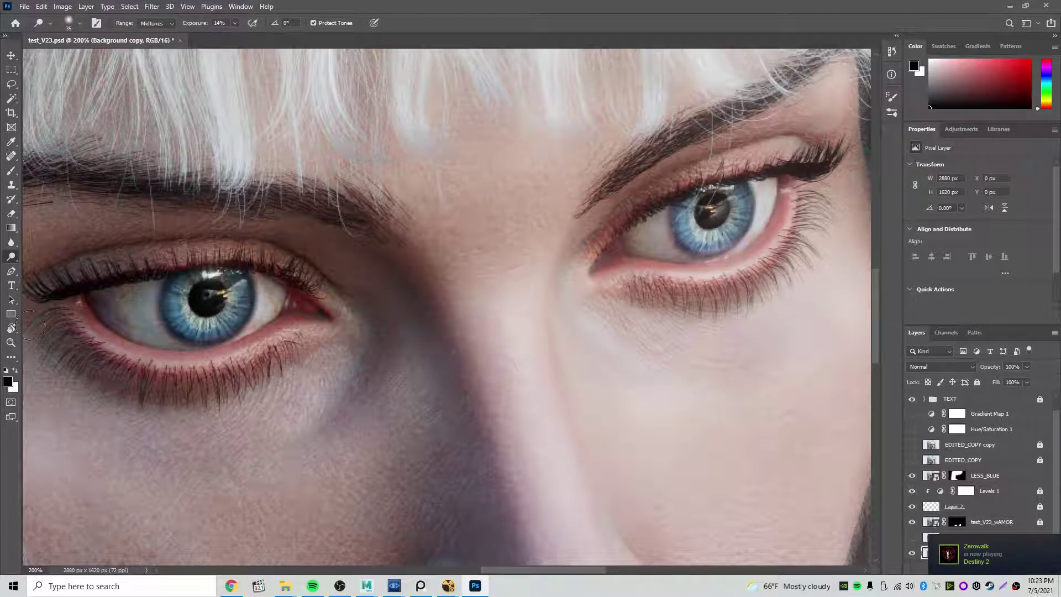
Darken parts of both irises on the Background copy with the Burn tool, using Midtones and 19% exposure.
{"action": "right_click", "coordinate": [11, 259]}
{"action": "left_click", "coordinate": [49, 266]}
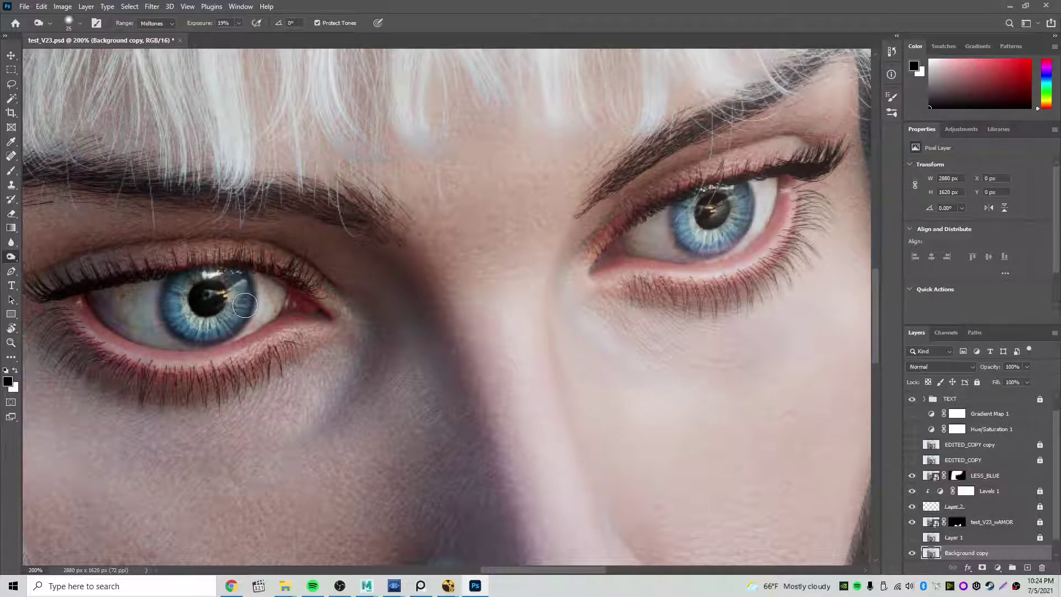
{"action": "mouse_move", "coordinate": [245, 306]}
{"action": "left_mouse_down"}
{"action": "mouse_move", "coordinate": [218, 323]}
{"action": "mouse_move", "coordinate": [232, 315]}
{"action": "mouse_move", "coordinate": [230, 280]}
{"action": "left_mouse_up"}
{"action": "mouse_move", "coordinate": [742, 217]}
{"action": "left_mouse_down"}
{"action": "mouse_move", "coordinate": [728, 230]}
{"action": "mouse_move", "coordinate": [744, 210]}
{"action": "mouse_move", "coordinate": [738, 192]}
{"action": "mouse_move", "coordinate": [745, 221]}
{"action": "left_mouse_up"}
Compare the eyes with and without the retouch at 66.67% by repeatedly hiding and showing the Background copy layer.
{"action": "left_click", "coordinate": [655, 282], "text": "alt"}
{"action": "left_click", "coordinate": [656, 281], "text": "alt"}
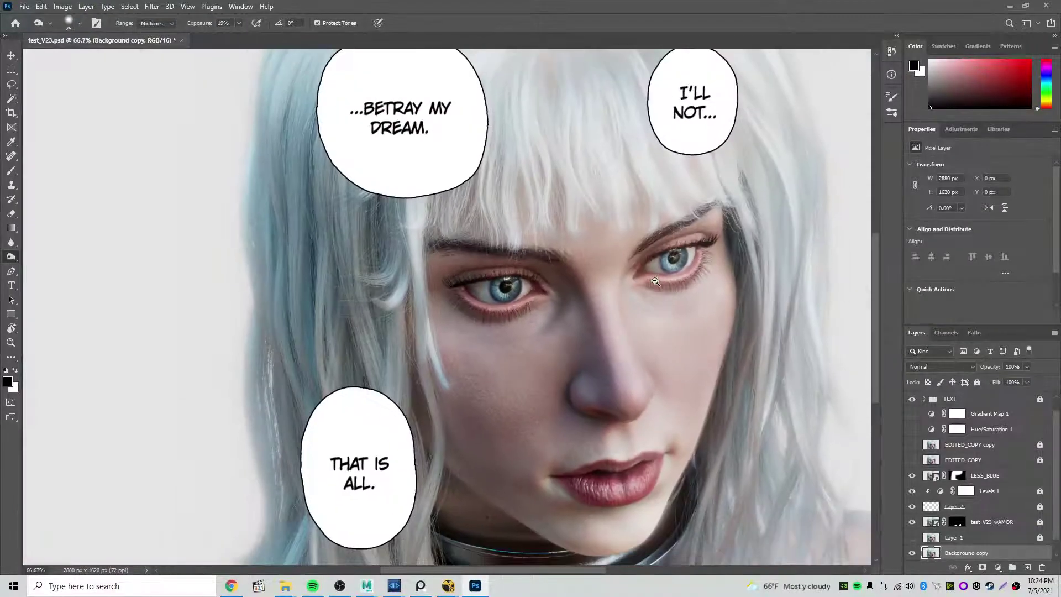
{"action": "left_click_drag", "start_coordinate": [621, 307], "coordinate": [516, 282]}
{"action": "left_click", "coordinate": [912, 556]}
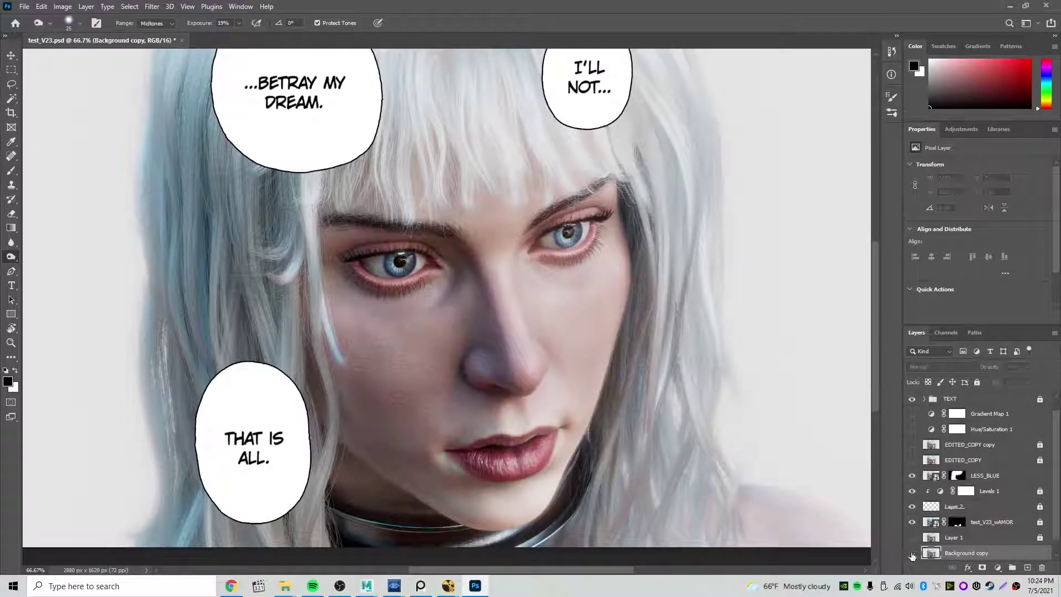
{"action": "left_click", "coordinate": [912, 555]}
{"action": "left_click", "coordinate": [913, 555]}
{"action": "left_click", "coordinate": [912, 556]}
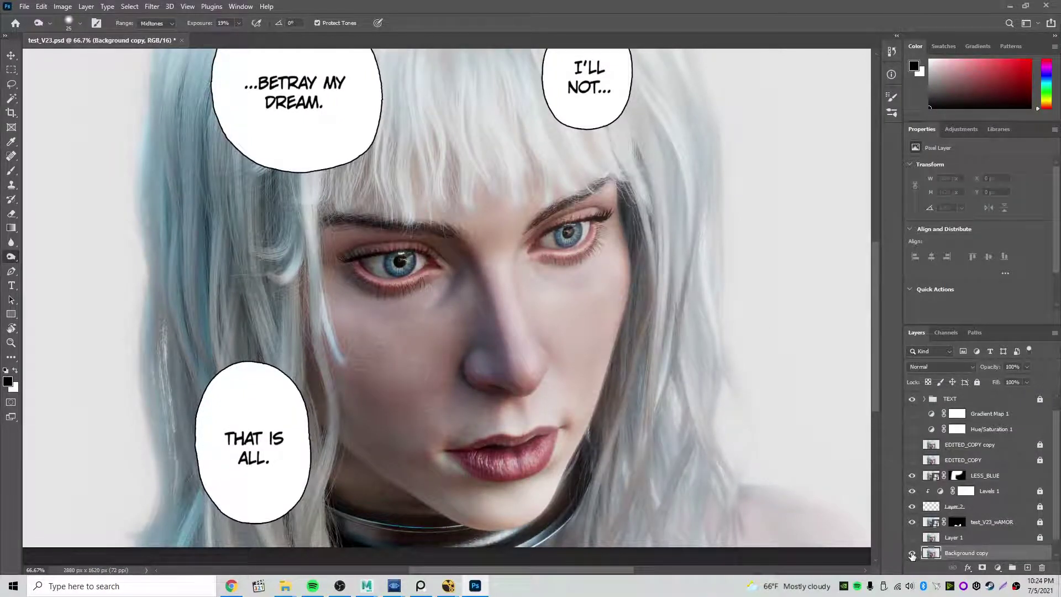
{"action": "left_click", "coordinate": [912, 555]}
{"action": "left_click", "coordinate": [912, 555]}
{"action": "left_click", "coordinate": [913, 555]}
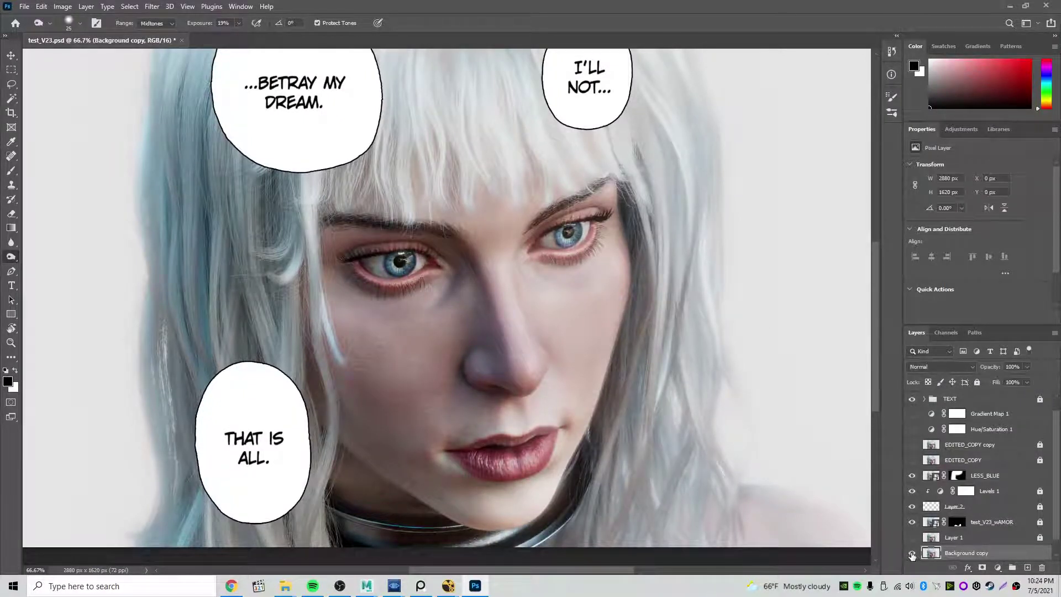
{"action": "left_click", "coordinate": [912, 556]}
{"action": "left_click", "coordinate": [912, 556]}
{"action": "left_click_drag", "start_coordinate": [564, 352], "coordinate": [571, 321]}
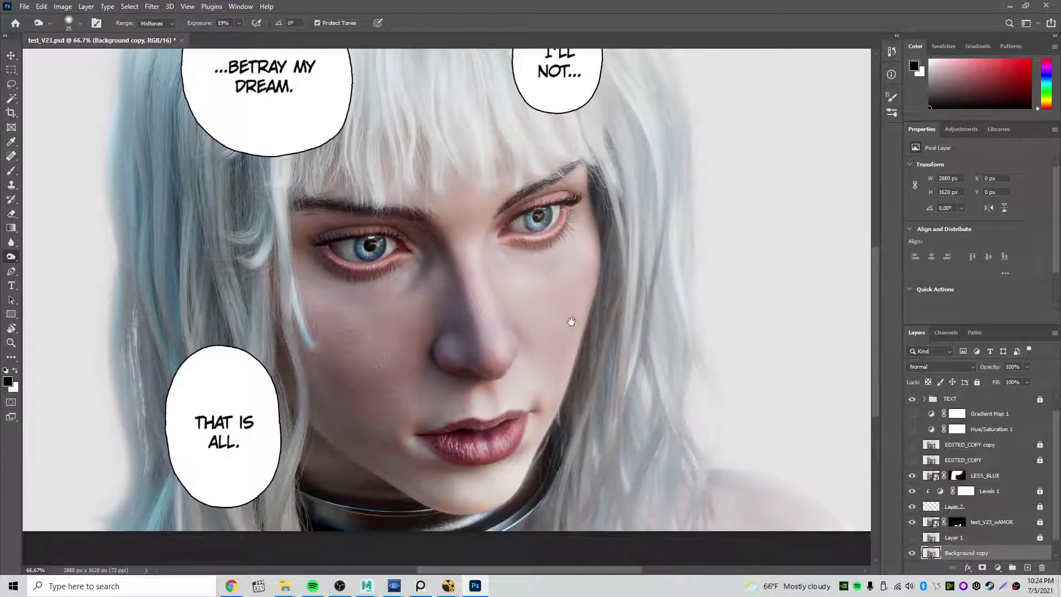
Show Layer 1 again, add a new empty layer, and place it directly below the TEXT group.
{"action": "left_click", "coordinate": [911, 540]}
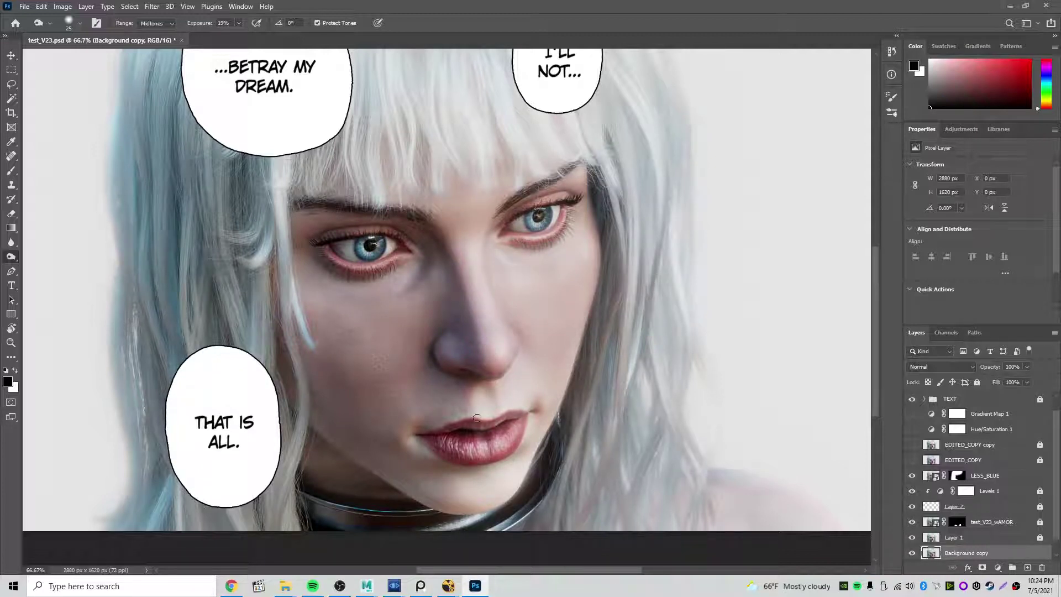
{"action": "left_click", "coordinate": [1027, 568]}
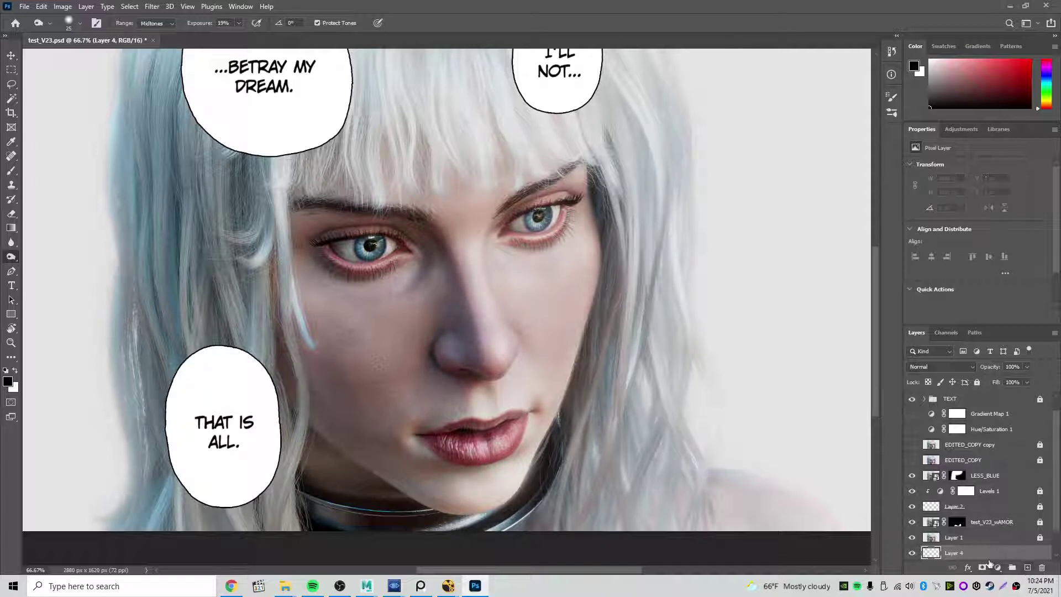
{"action": "left_click_drag", "start_coordinate": [965, 553], "coordinate": [968, 406]}
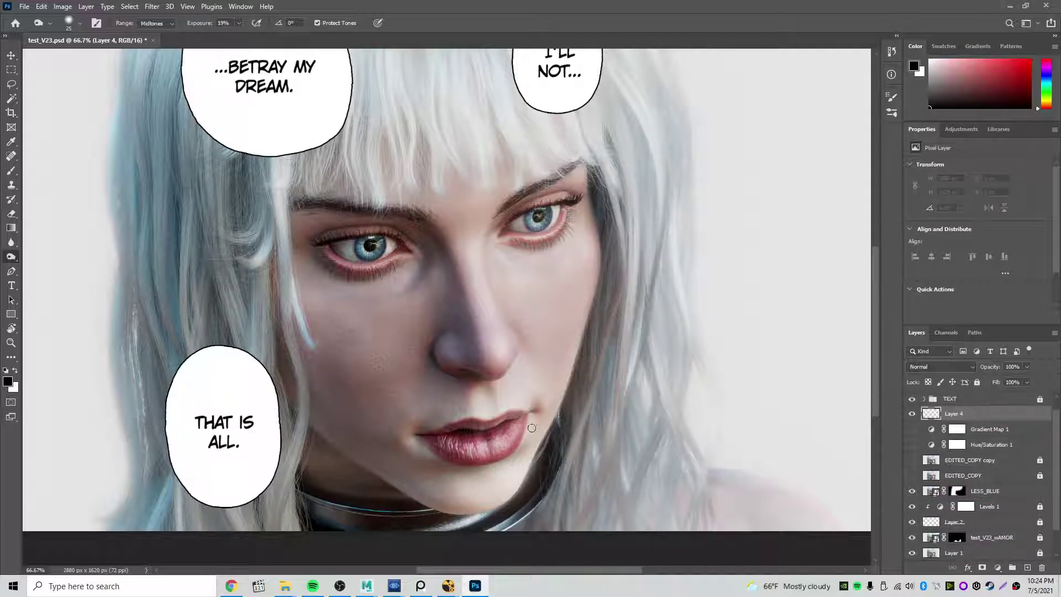
{"action": "key", "text": "e"}
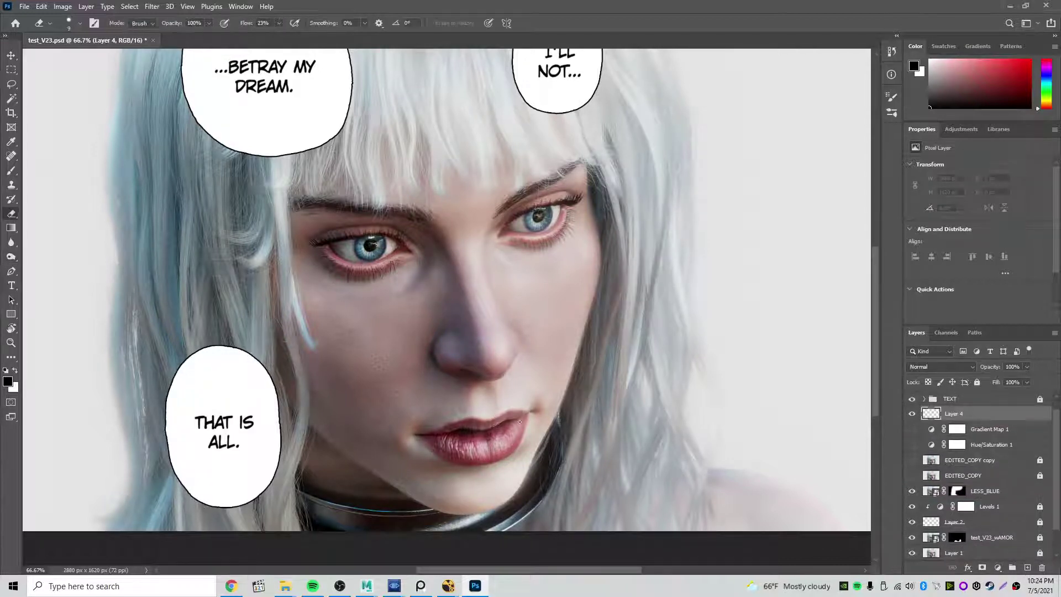
{"action": "key", "text": "bracketright"}
{"action": "key", "text": "bracketright"}
{"action": "key", "text": "bracketright"}
{"action": "key", "text": "bracketright"}
{"action": "key", "text": "bracketright"}
{"action": "key", "text": "bracketright"}
{"action": "key", "text": "bracketright"}
{"action": "key", "text": "bracketright"}
{"action": "key", "text": "bracketright"}
{"action": "key", "text": "bracketright"}
{"action": "key", "text": "bracketright"}
{"action": "key", "text": "bracketright"}
{"action": "key", "text": "bracketright"}
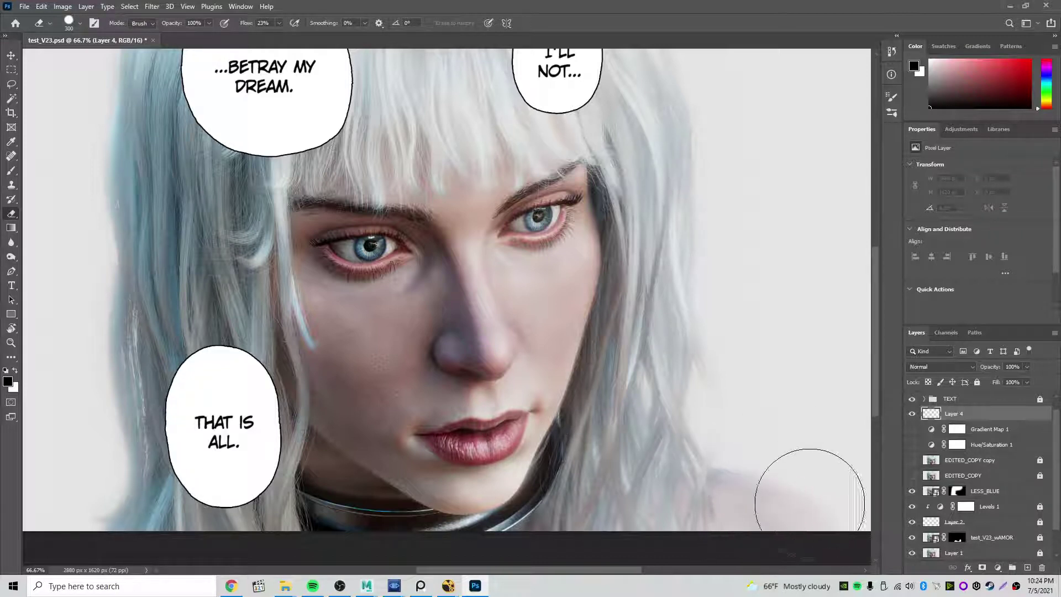
Paint out the shoulder beside the hair on Layer 4 with the sampled background grey, using a soft 600 px brush at 28% flow.
{"action": "key", "text": "b"}
{"action": "left_click", "coordinate": [782, 419], "text": "alt"}
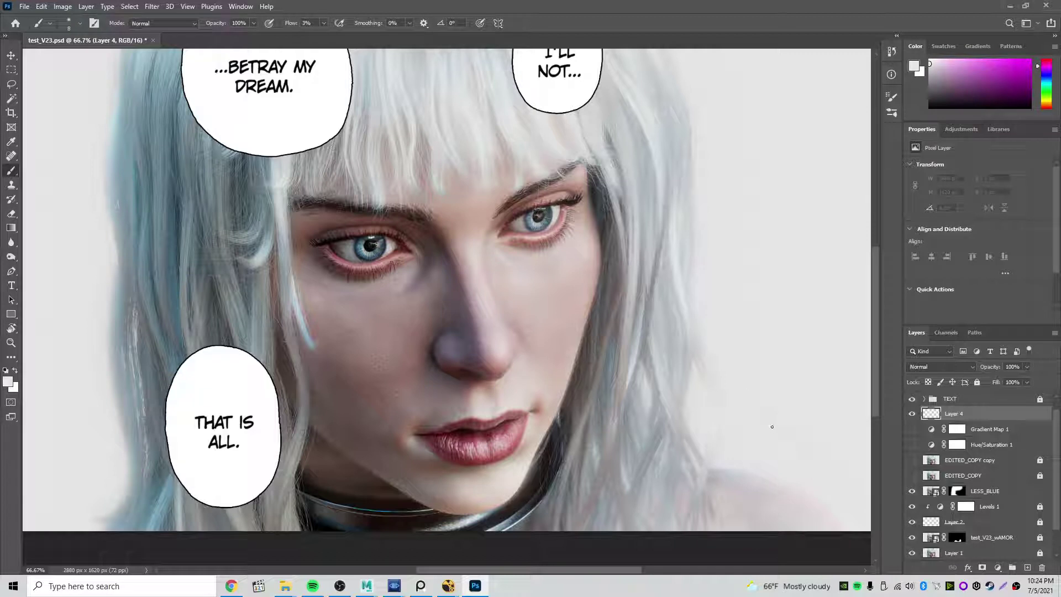
{"action": "right_click", "coordinate": [758, 431]}
{"action": "left_click", "coordinate": [763, 27]}
{"action": "key", "text": "bracketright"}
{"action": "key", "text": "bracketright"}
{"action": "key", "text": "bracketright"}
{"action": "key", "text": "bracketright"}
{"action": "key", "text": "bracketright"}
{"action": "key", "text": "bracketright"}
{"action": "key", "text": "bracketright"}
{"action": "key", "text": "bracketright"}
{"action": "key", "text": "bracketright"}
{"action": "key", "text": "bracketright"}
{"action": "key", "text": "bracketright"}
{"action": "key", "text": "bracketright"}
{"action": "key", "text": "bracketright"}
{"action": "key", "text": "bracketright"}
{"action": "key", "text": "bracketright"}
{"action": "key", "text": "bracketright"}
{"action": "left_click", "coordinate": [326, 23]}
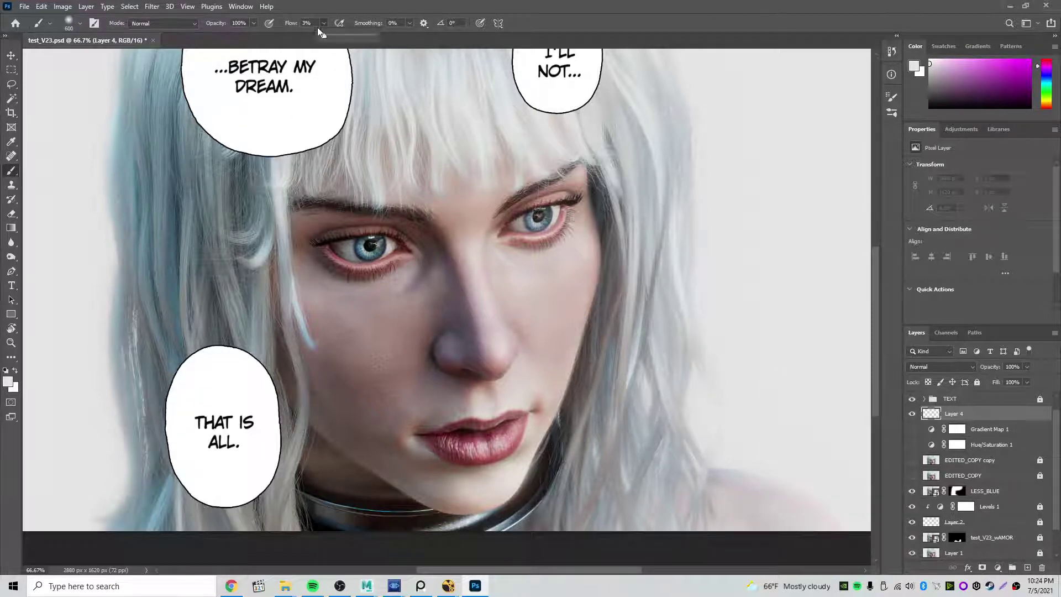
{"action": "left_click", "coordinate": [1026, 7]}
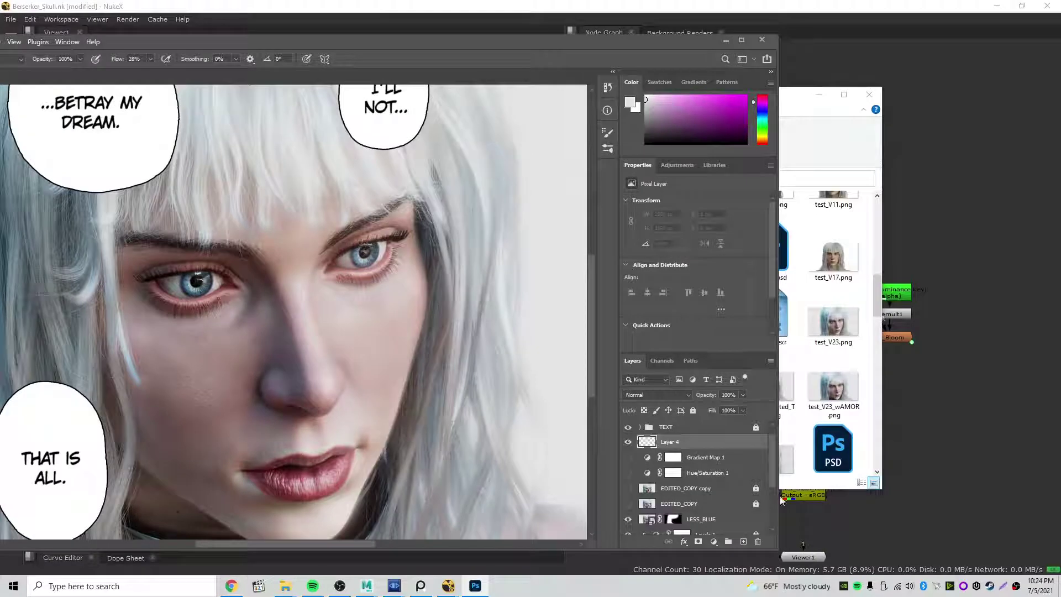
{"action": "left_click", "coordinate": [741, 40]}
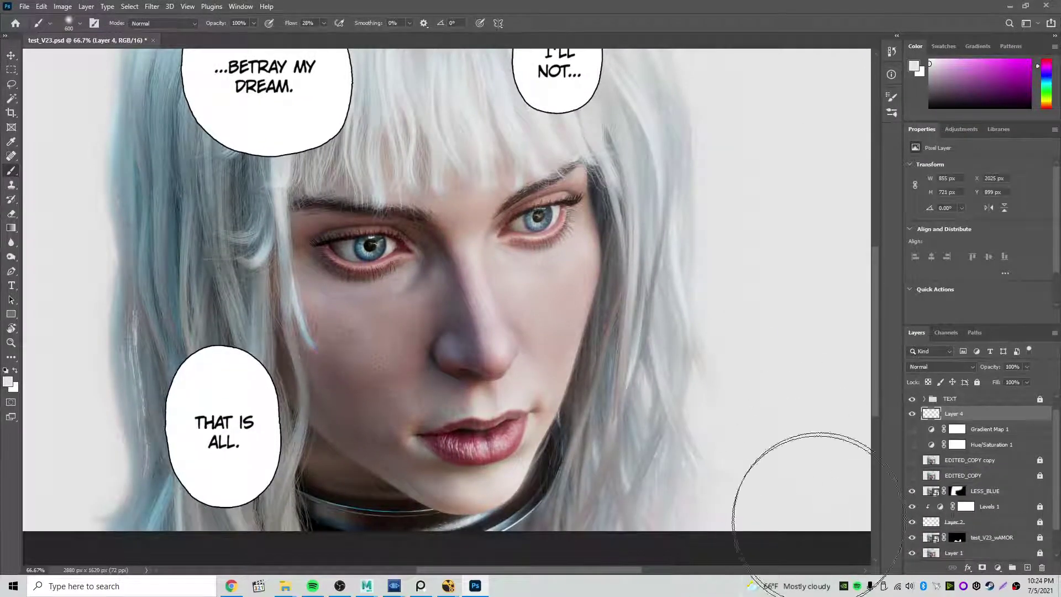
Try large white and black brush strokes over the lower hair and shoulder area on Layer 4, and undo them.
{"action": "key", "text": "x"}
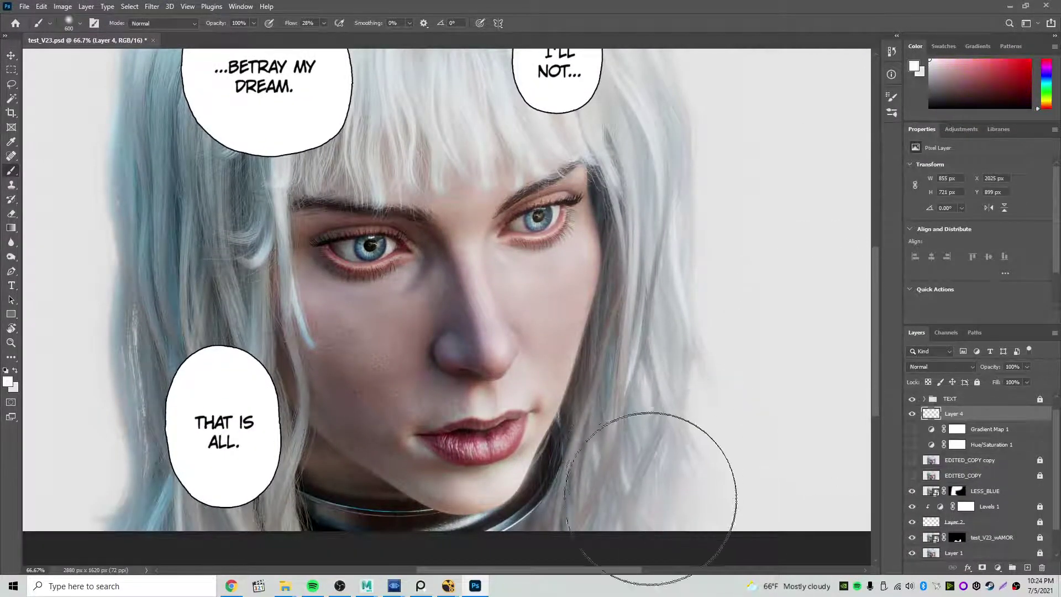
{"action": "left_click_drag", "start_coordinate": [651, 499], "coordinate": [691, 491]}
{"action": "key", "text": "ctrl+z"}
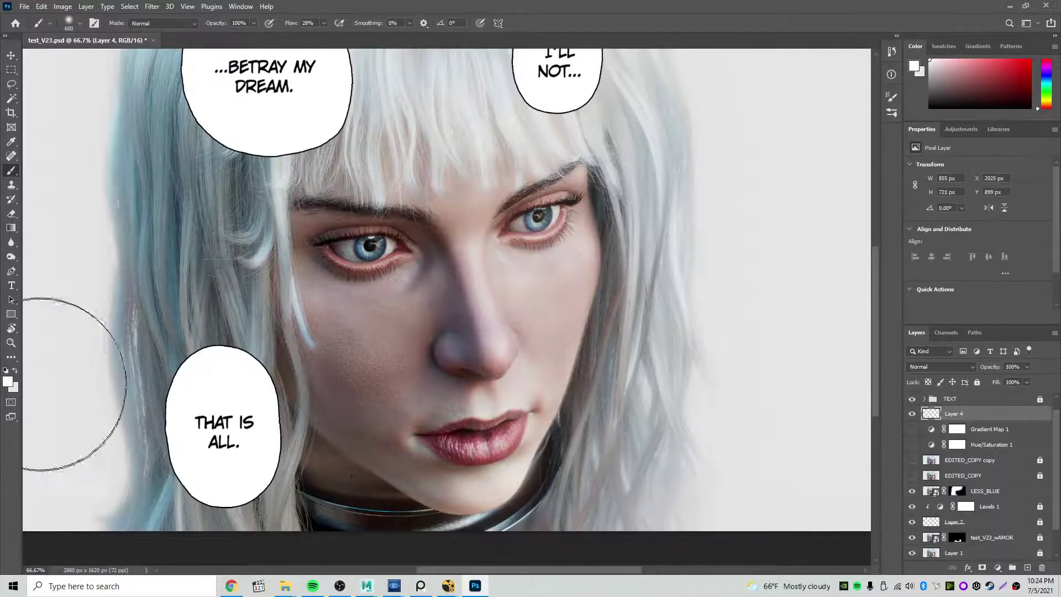
{"action": "key", "text": "d"}
{"action": "mouse_move", "coordinate": [737, 467]}
{"action": "left_mouse_down"}
{"action": "mouse_move", "coordinate": [708, 525]}
{"action": "mouse_move", "coordinate": [692, 462]}
{"action": "mouse_move", "coordinate": [648, 534]}
{"action": "left_mouse_up"}
{"action": "mouse_move", "coordinate": [634, 500]}
{"action": "left_mouse_down"}
{"action": "mouse_move", "coordinate": [726, 476]}
{"action": "mouse_move", "coordinate": [640, 467]}
{"action": "mouse_move", "coordinate": [764, 474]}
{"action": "left_mouse_up"}
{"action": "key", "text": "ctrl+z"}
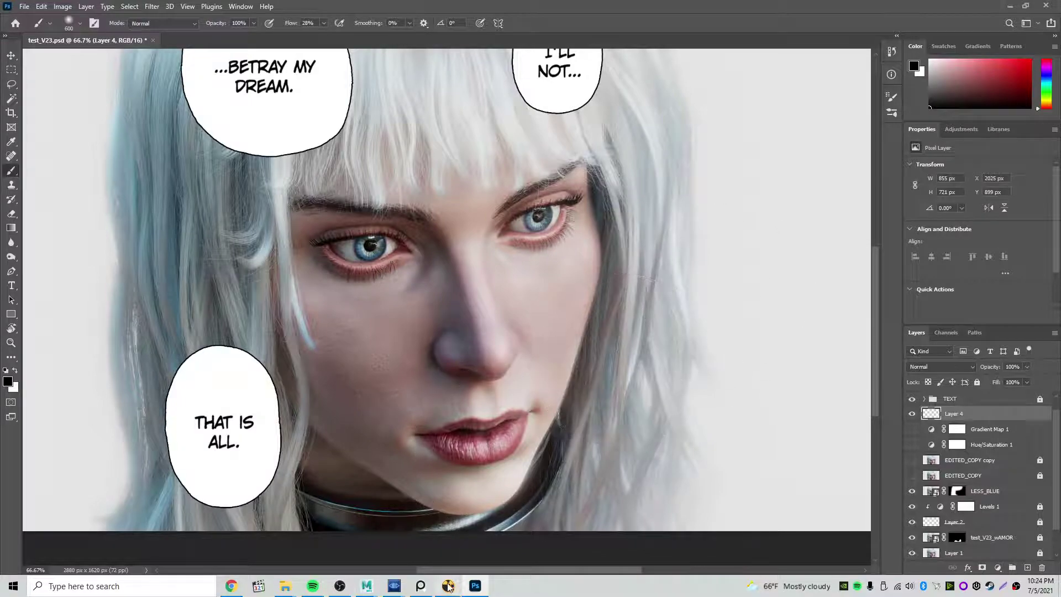
Switch to NukeX and view the whole berserker skull composite in the viewer.
{"action": "mouse_move", "coordinate": [449, 586]}
{"action": "left_click", "coordinate": [530, 540]}
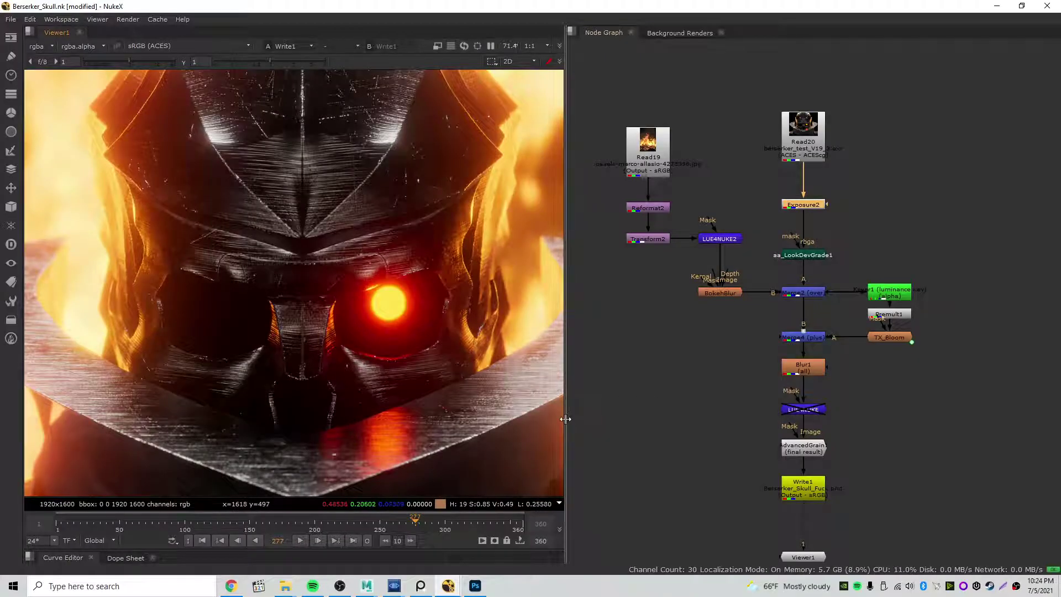
{"action": "scroll", "coordinate": [463, 409], "scroll_direction": "down", "scroll_amount": 3}
{"action": "middle_click_drag", "start_coordinate": [462, 410], "coordinate": [413, 343]}
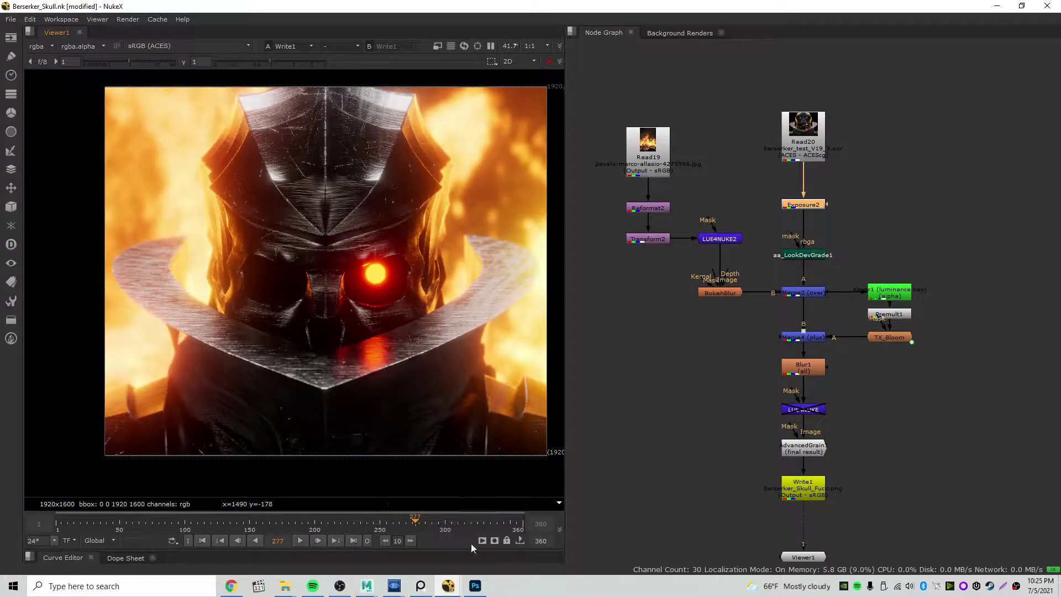
Switch back to Photoshop and close it.
{"action": "left_click", "coordinate": [475, 586]}
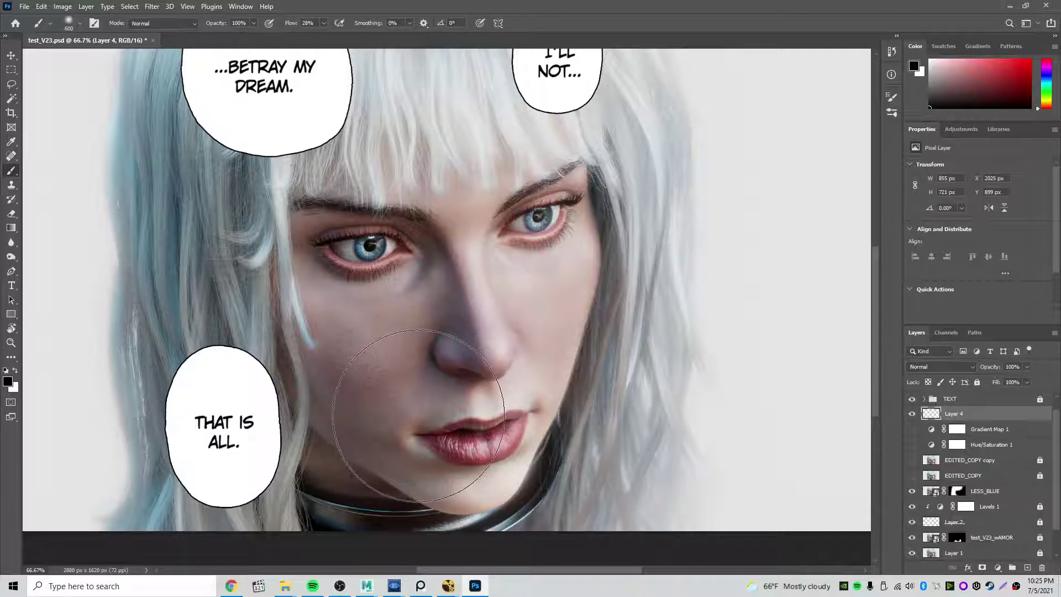
{"action": "left_click", "coordinate": [1047, 5]}
{"action": "left_click", "coordinate": [514, 217]}
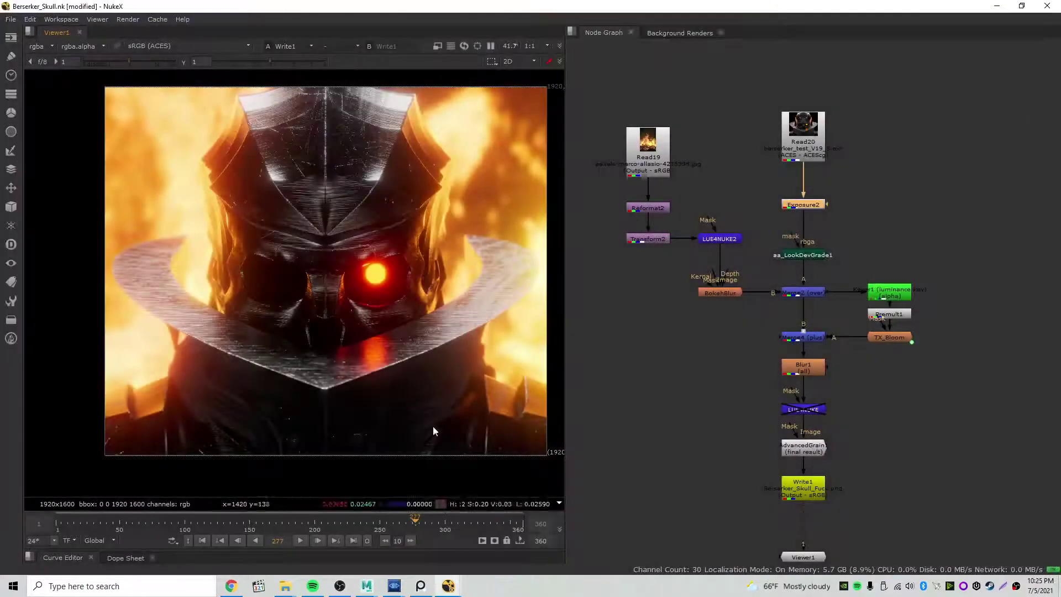
Switch to Pdplayer and examine the helmet's scratches and glowing edges in Berserker_Skull_Fuck.png at 100%.
{"action": "mouse_move", "coordinate": [386, 592]}
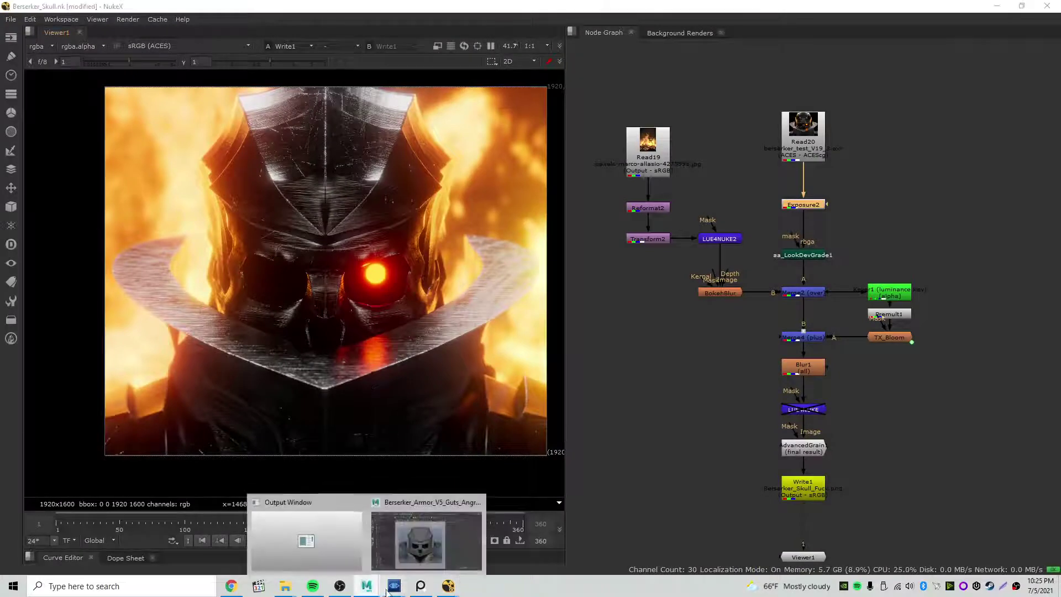
{"action": "left_click", "coordinate": [447, 535]}
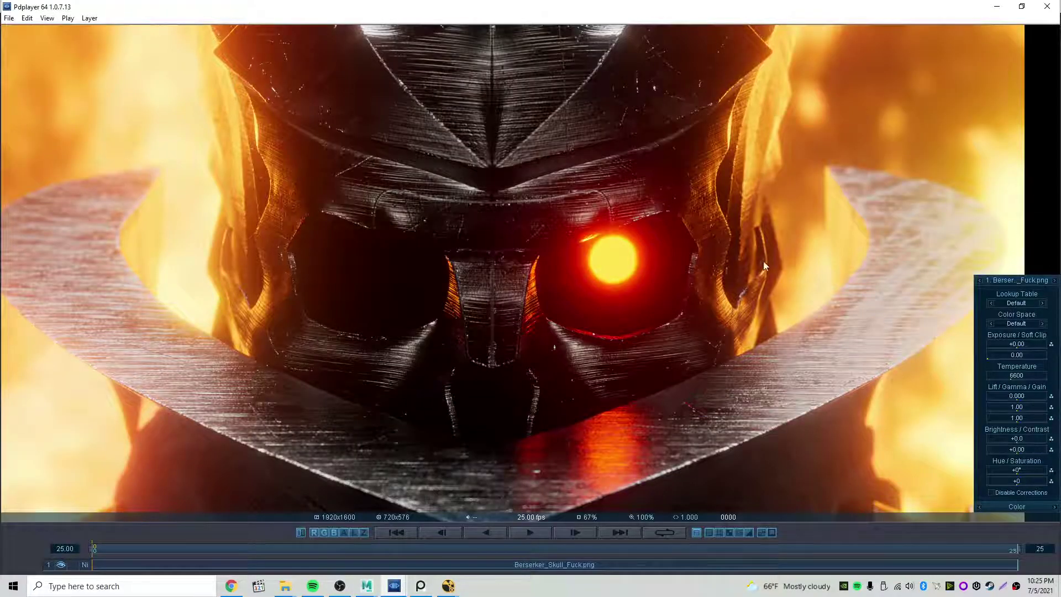
{"action": "scroll", "coordinate": [705, 243], "scroll_direction": "down", "scroll_amount": 1}
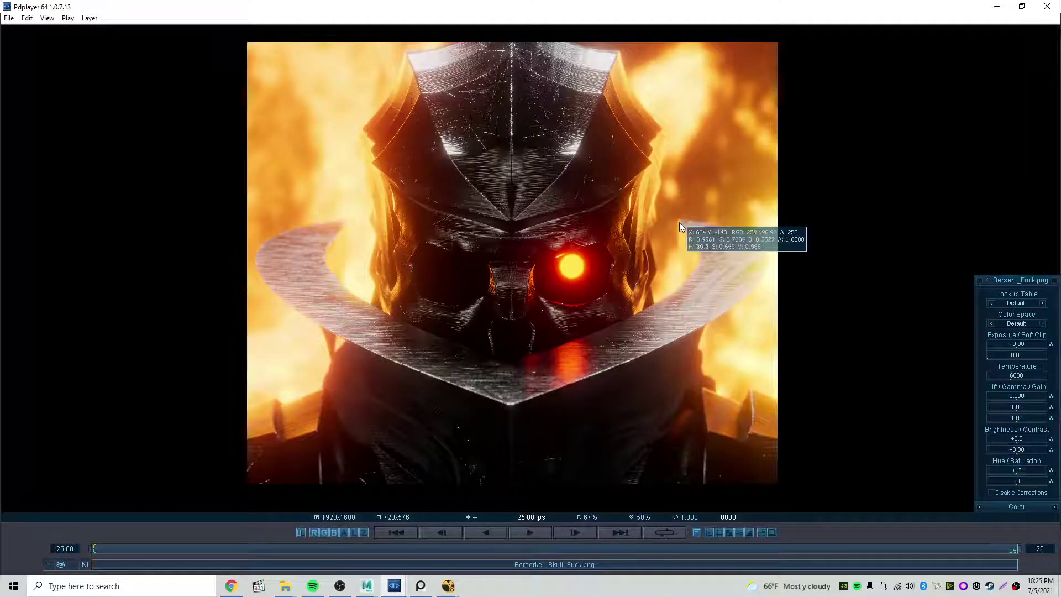
{"action": "scroll", "coordinate": [689, 226], "scroll_direction": "up", "scroll_amount": 1}
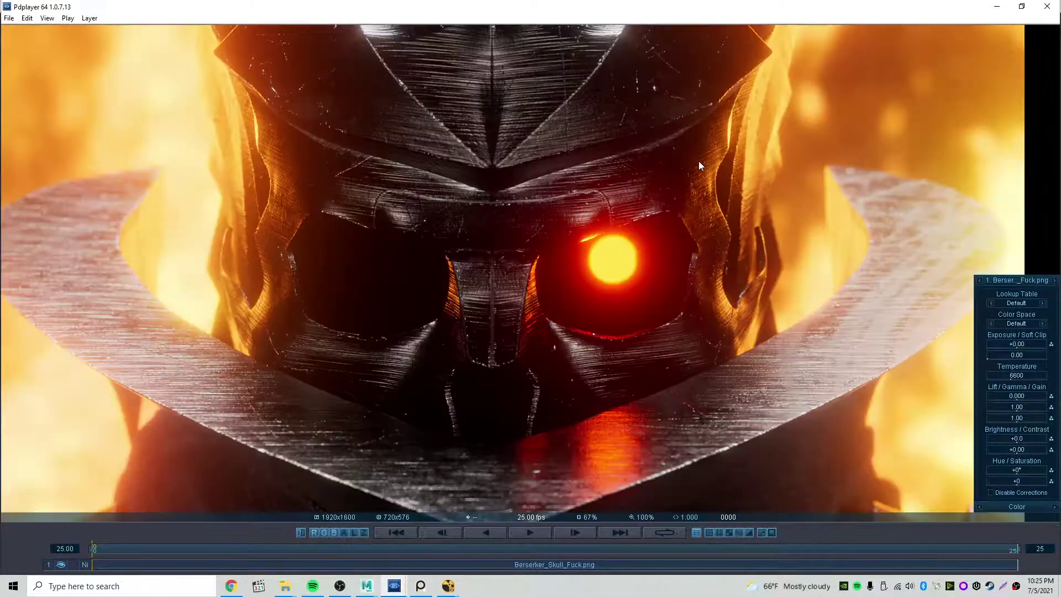
{"action": "left_click_drag", "start_coordinate": [699, 163], "coordinate": [500, 307]}
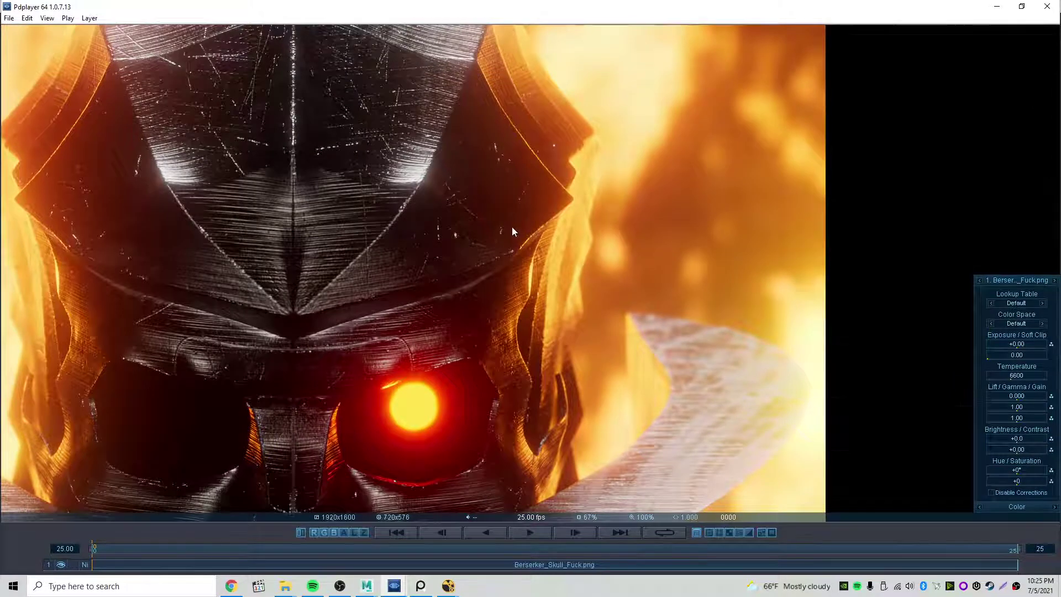
{"action": "left_click_drag", "start_coordinate": [512, 227], "coordinate": [581, 233]}
{"action": "left_click_drag", "start_coordinate": [454, 221], "coordinate": [582, 286]}
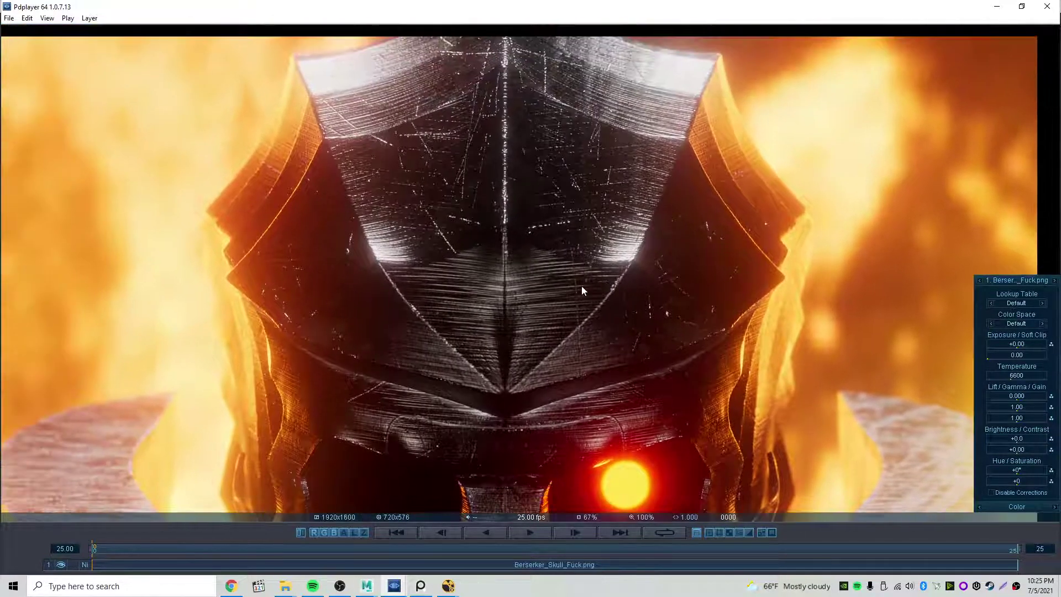
{"action": "left_click_drag", "start_coordinate": [567, 347], "coordinate": [567, 191]}
{"action": "left_click_drag", "start_coordinate": [671, 260], "coordinate": [664, 198]}
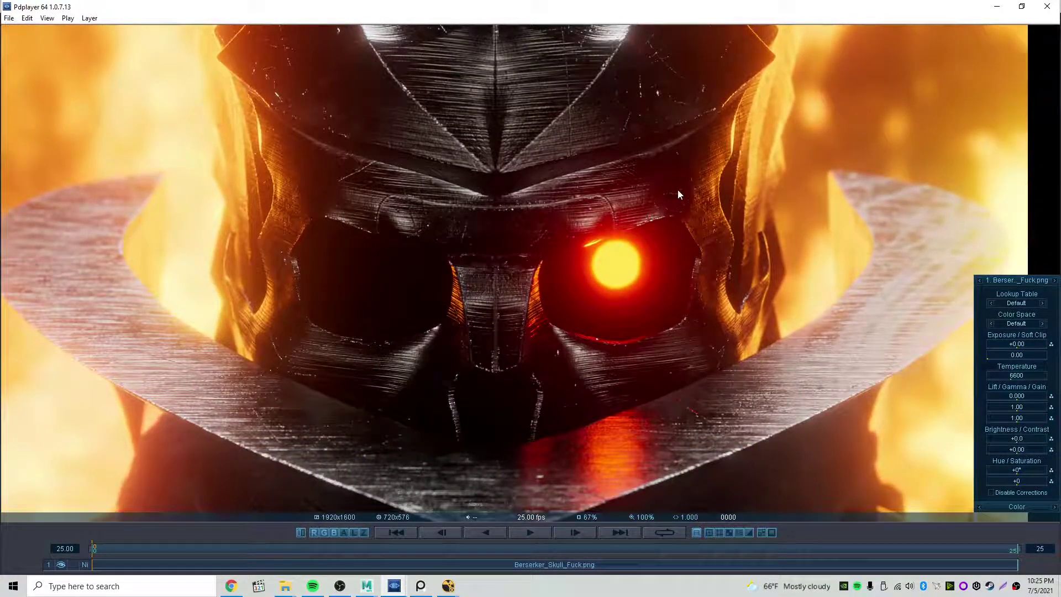
Examine the skull's collar, lower face and glowing red eye in the render at several magnifications.
{"action": "mouse_move", "coordinate": [704, 191]}
{"action": "left_click_drag", "start_coordinate": [499, 307], "coordinate": [600, 217]}
{"action": "left_click_drag", "start_coordinate": [585, 343], "coordinate": [553, 264]}
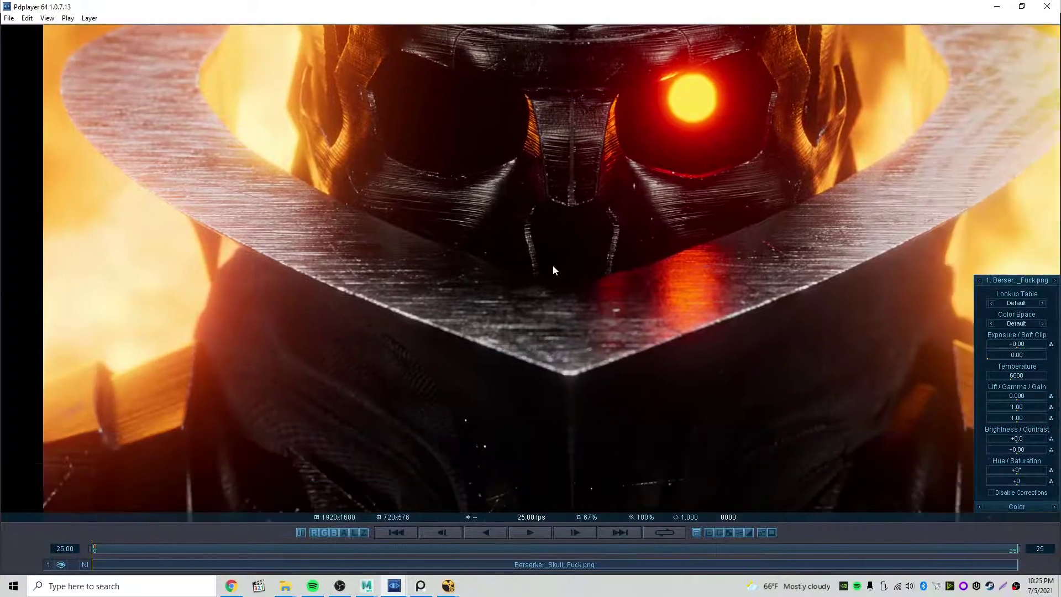
{"action": "left_click_drag", "start_coordinate": [622, 300], "coordinate": [503, 382]}
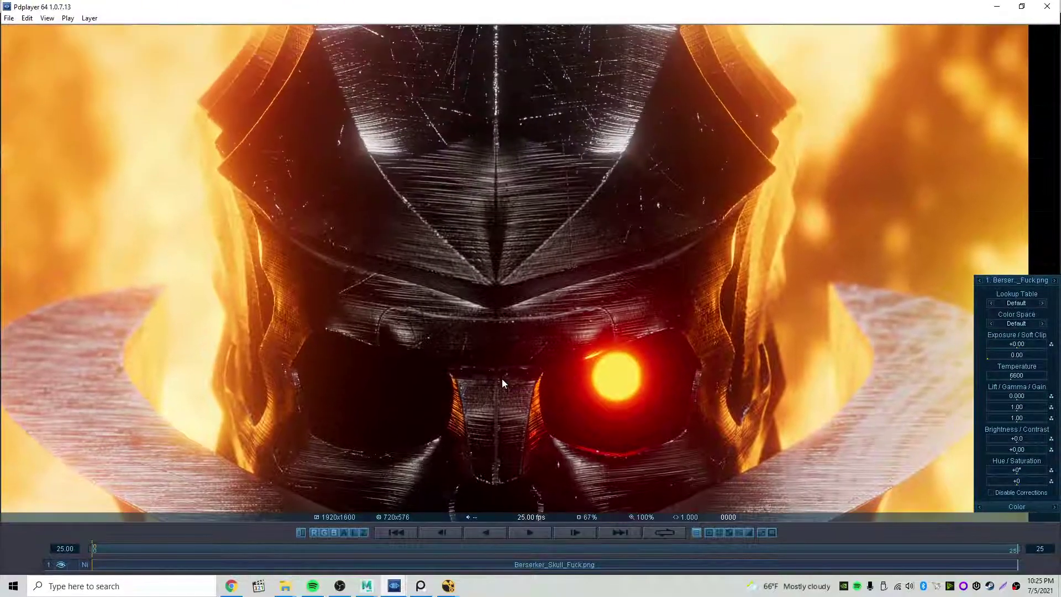
{"action": "mouse_move", "coordinate": [502, 381]}
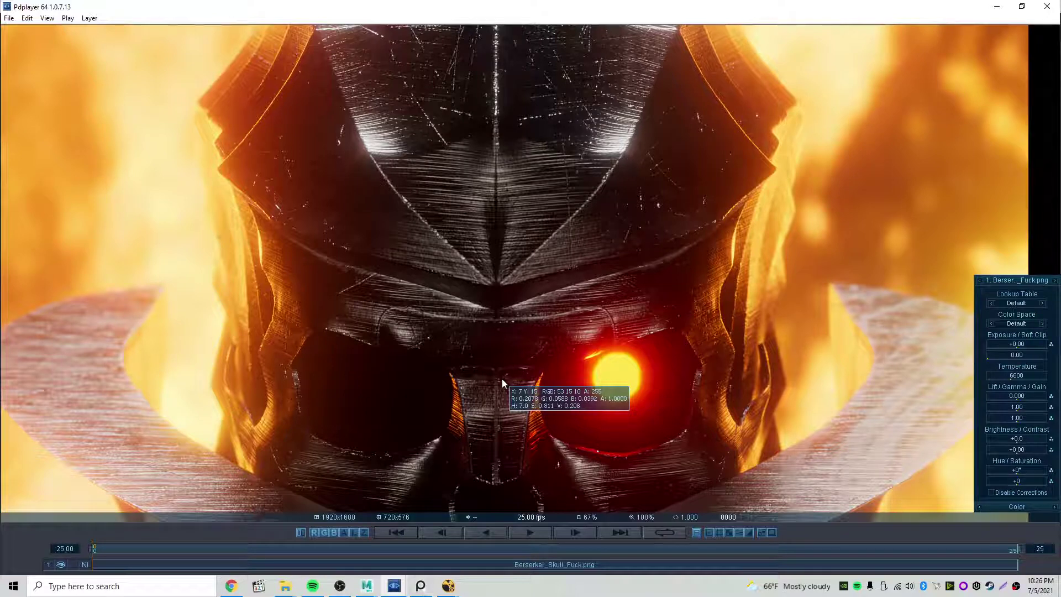
{"action": "scroll", "coordinate": [502, 379], "scroll_direction": "down", "scroll_amount": 1}
{"action": "left_click_drag", "start_coordinate": [538, 387], "coordinate": [584, 308]}
{"action": "scroll", "coordinate": [523, 297], "scroll_direction": "up", "scroll_amount": 3}
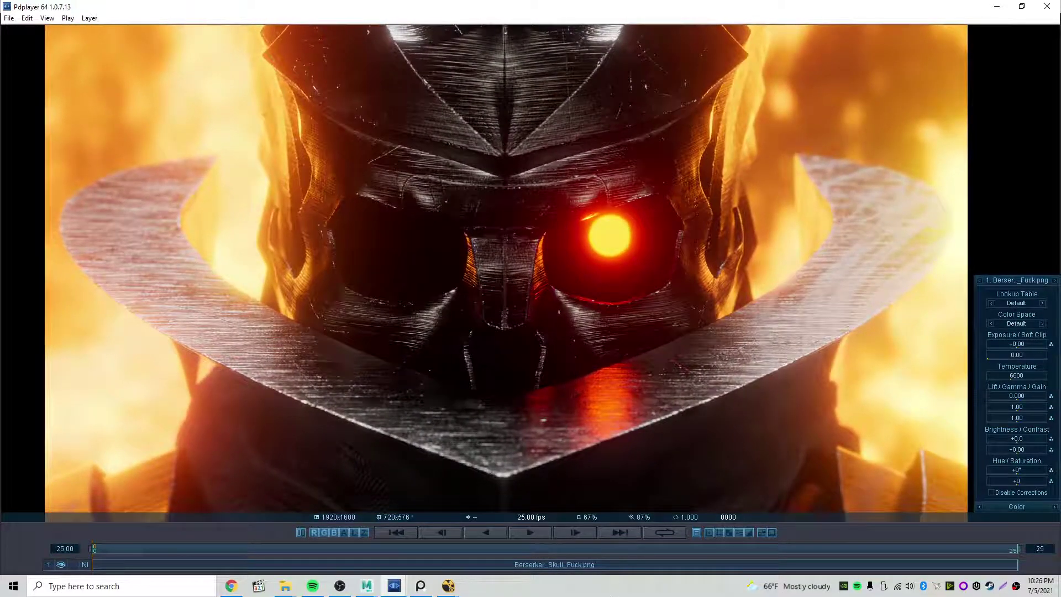